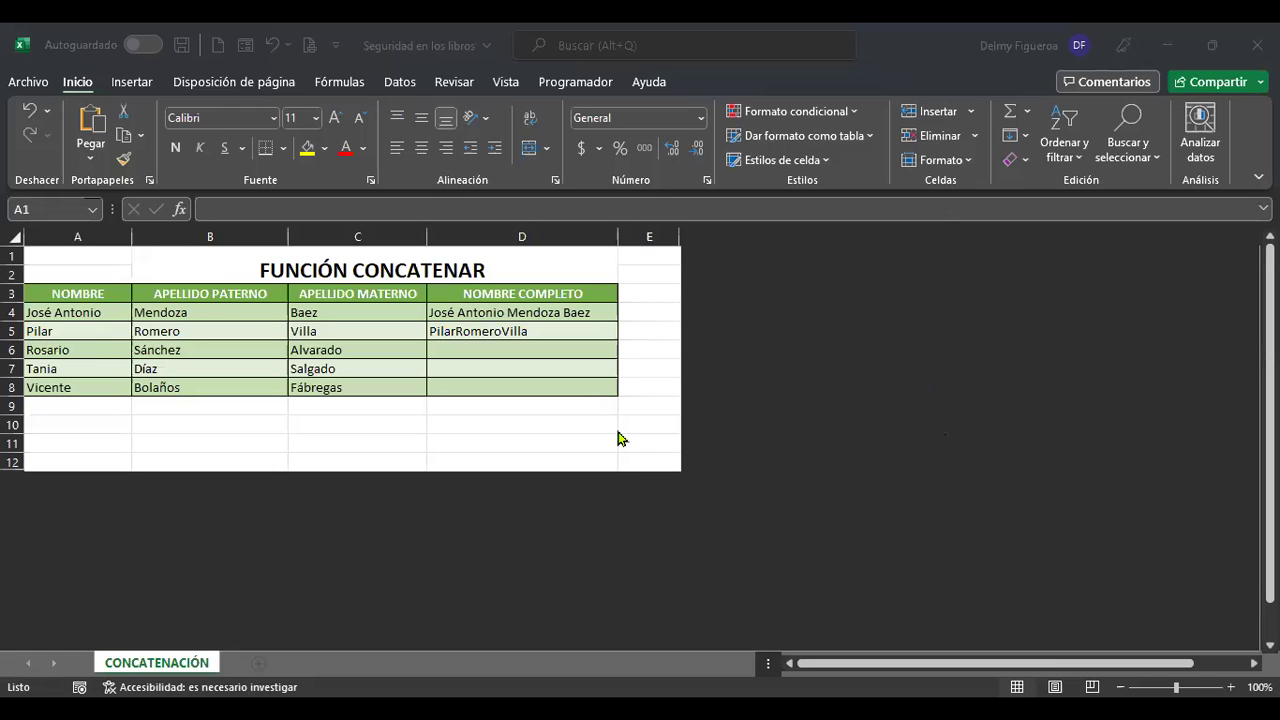
Zoom the sheet to 160% and select an empty cell in the NOMBRE COMPLETO column.
{"action": "scroll", "coordinate": [618, 438], "scroll_direction": "up", "scroll_amount": 4, "text": "ctrl"}
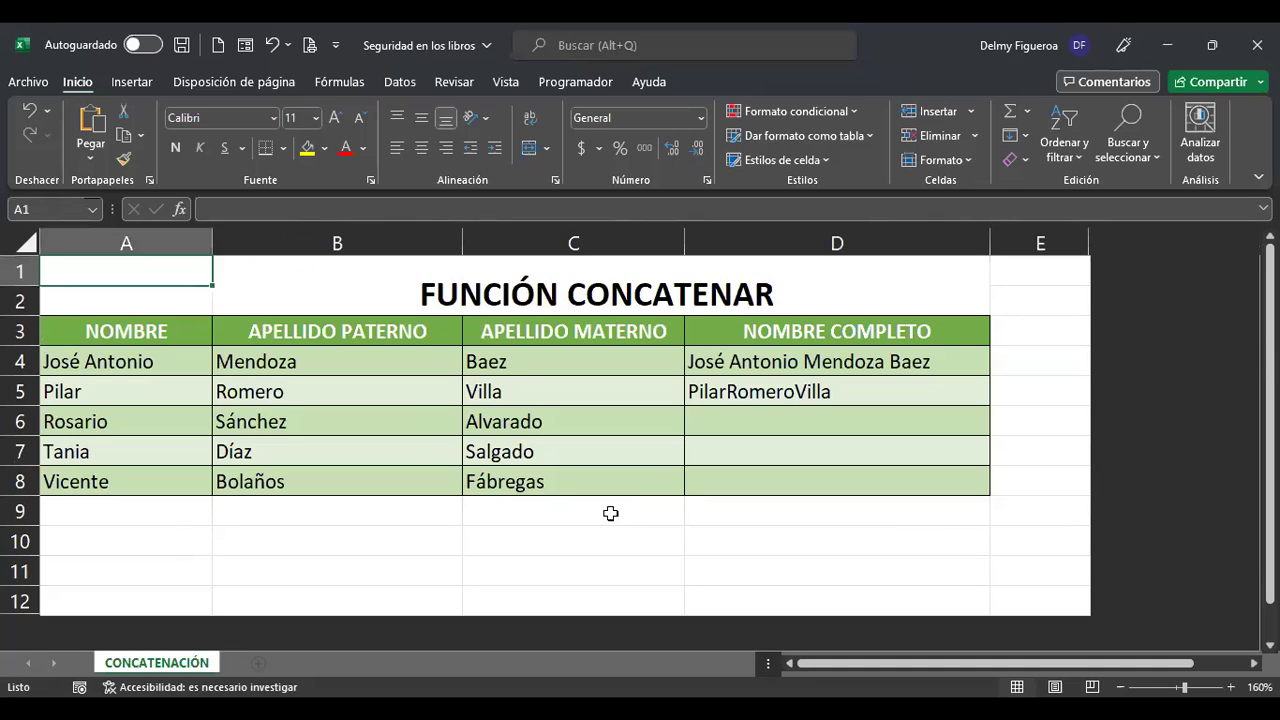
{"action": "left_click", "coordinate": [610, 513]}
{"action": "key", "text": "ctrl+Home"}
{"action": "left_click", "coordinate": [764, 456]}
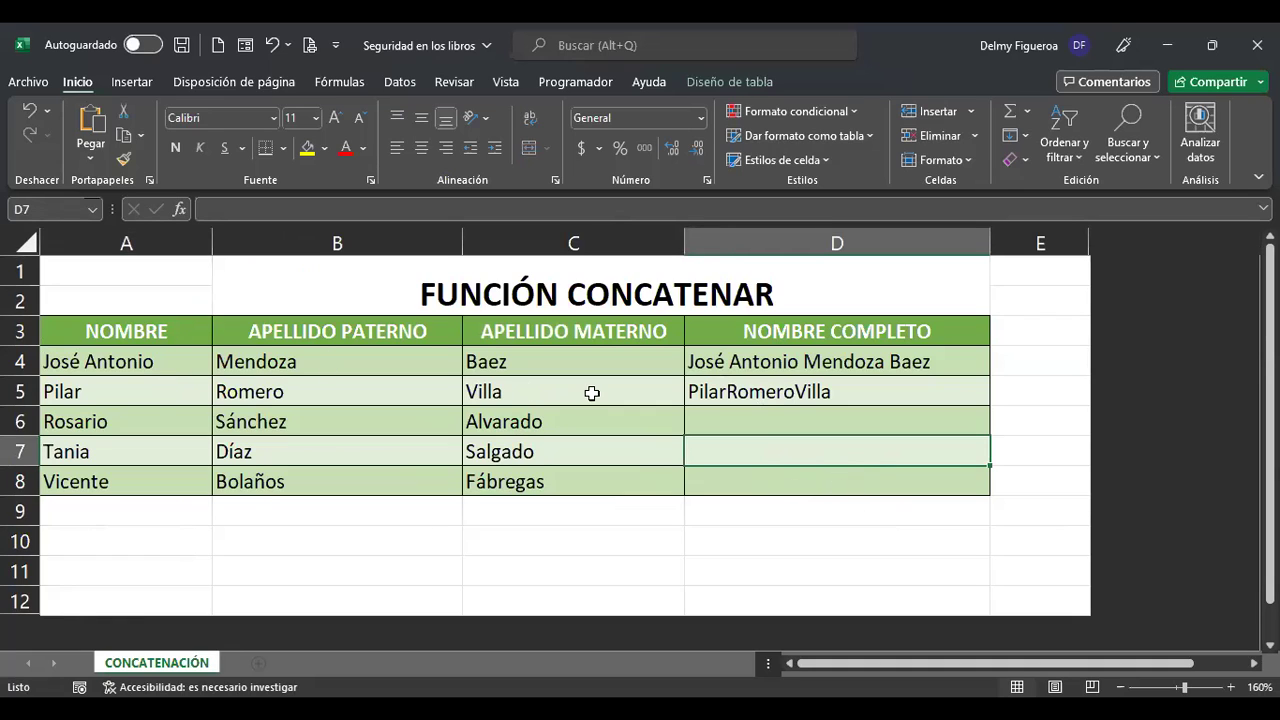
{"action": "left_click", "coordinate": [806, 358]}
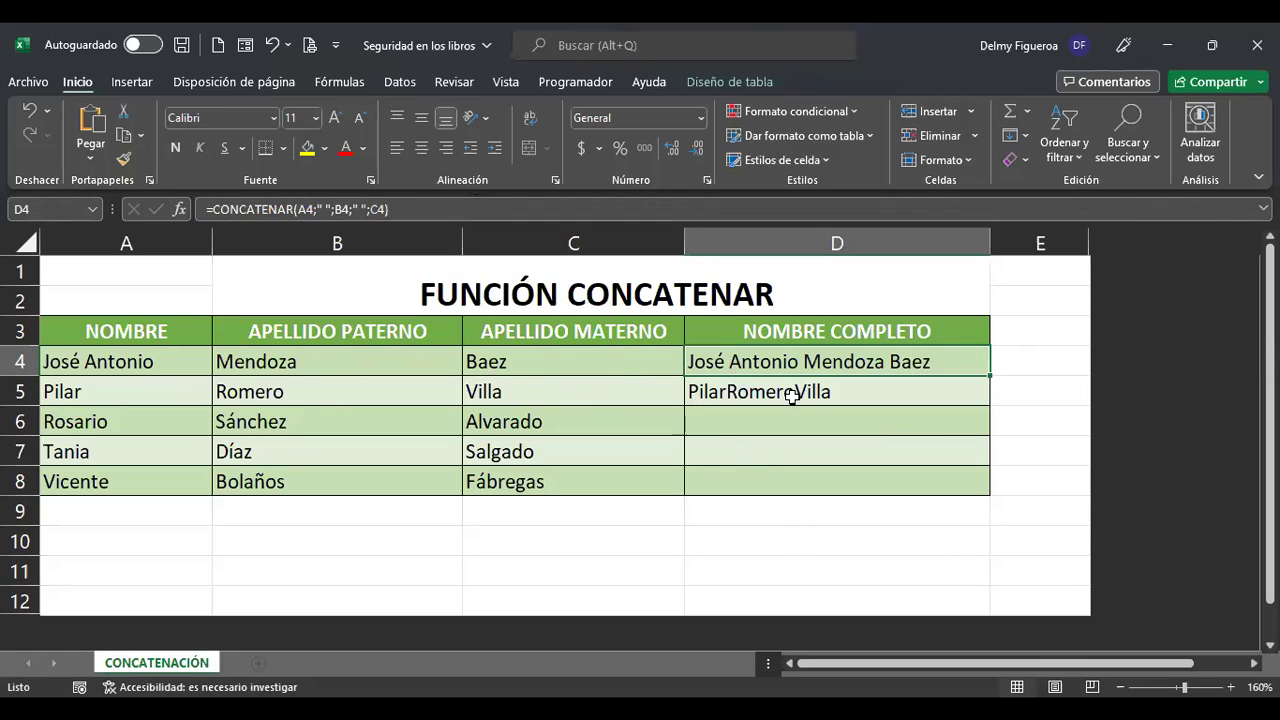
{"action": "double_click", "coordinate": [909, 374]}
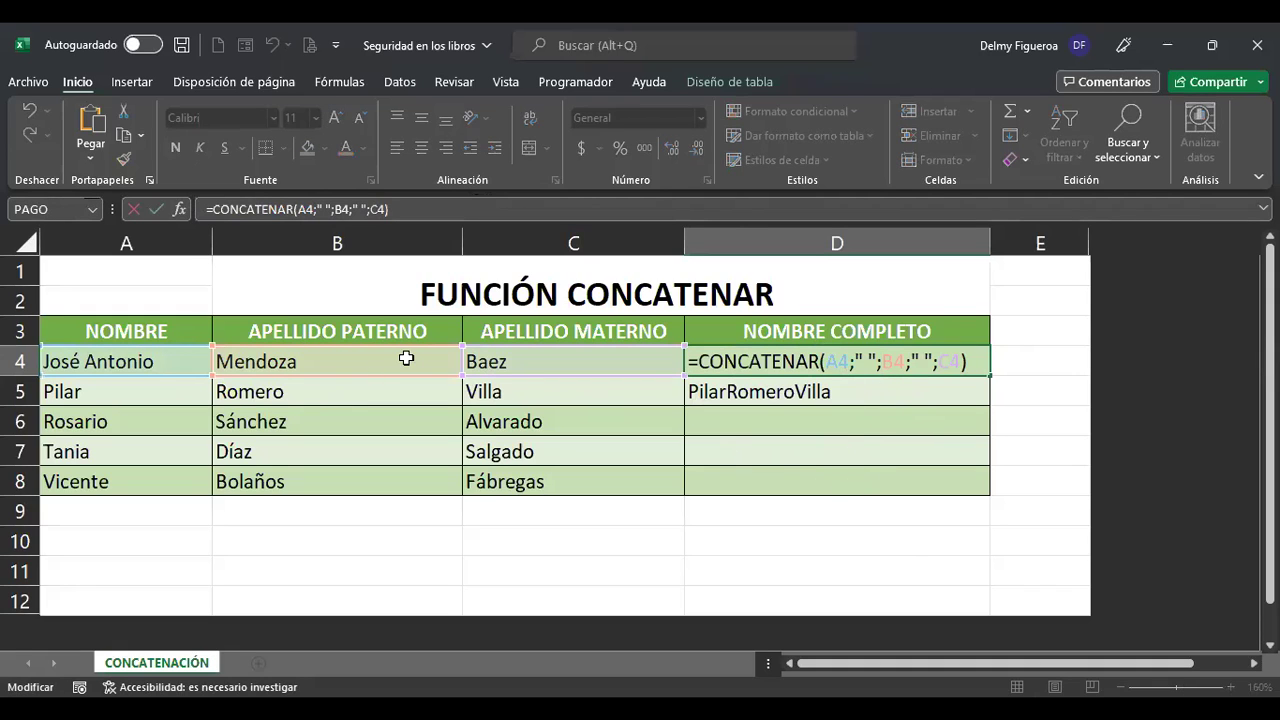
{"action": "left_click", "coordinate": [865, 362]}
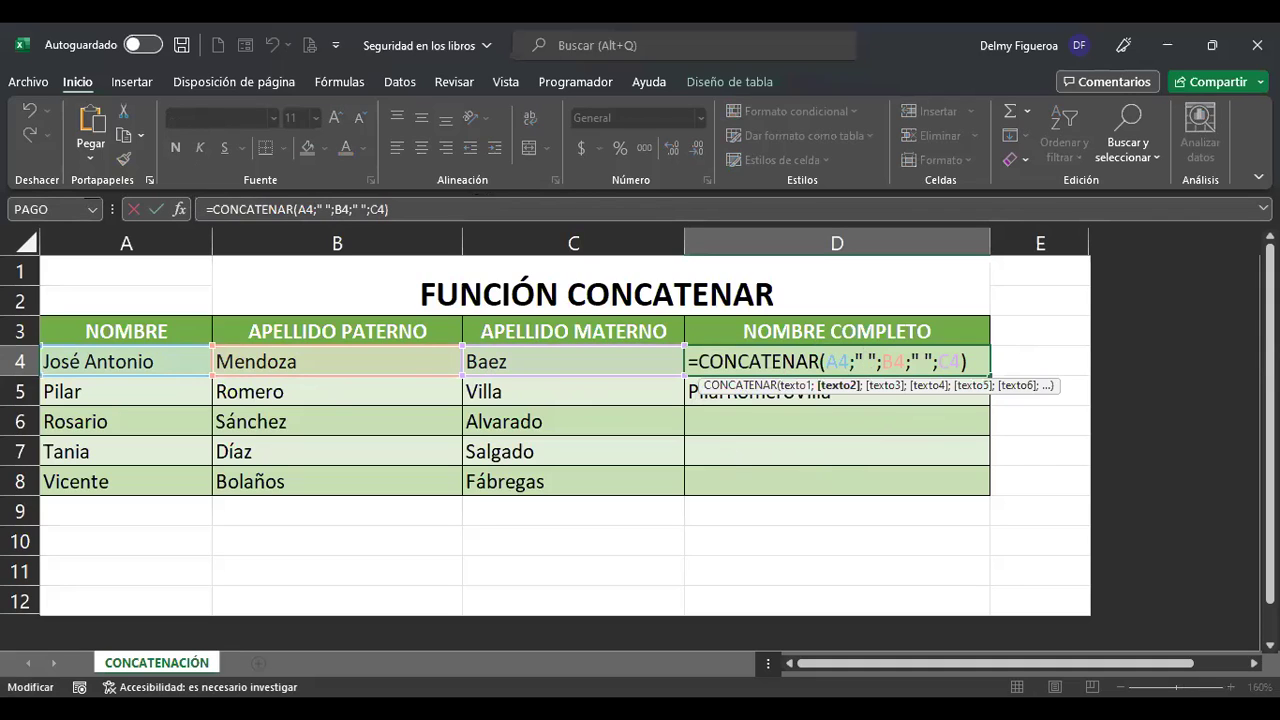
{"action": "left_click", "coordinate": [876, 362]}
{"action": "left_click", "coordinate": [912, 362]}
{"action": "left_click", "coordinate": [925, 362]}
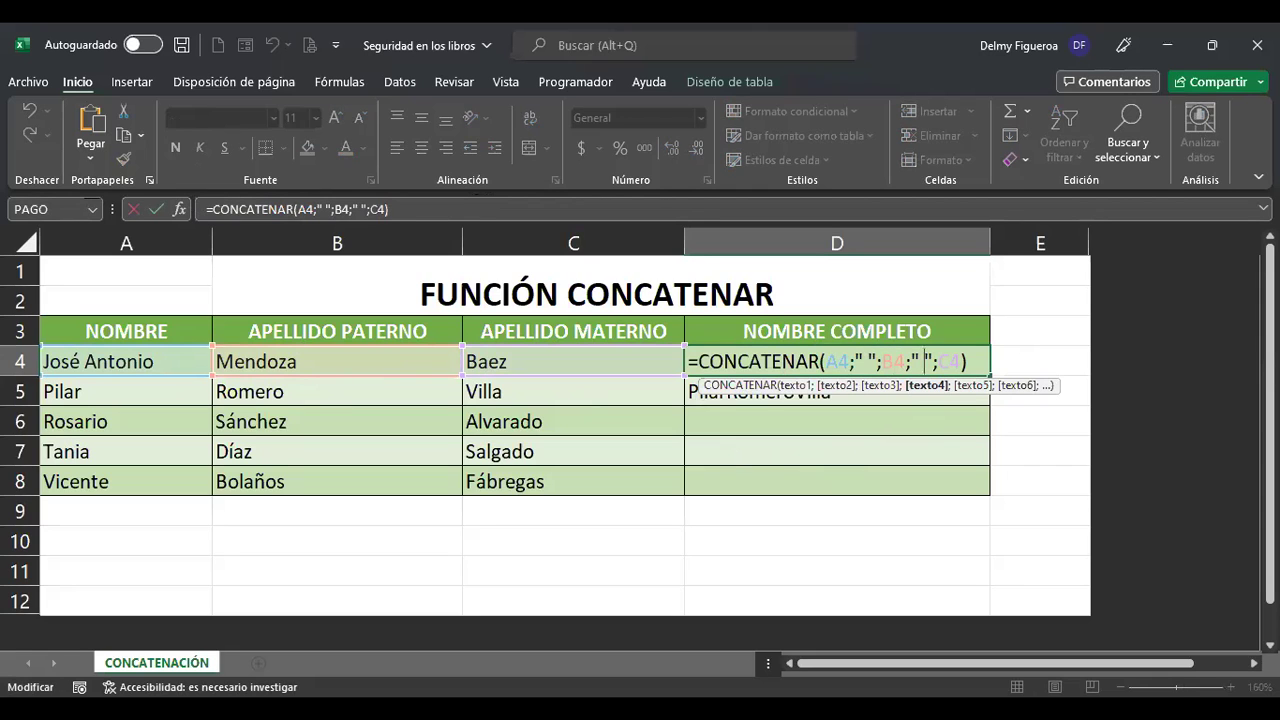
{"action": "key", "text": "Return"}
{"action": "key", "text": "F2"}
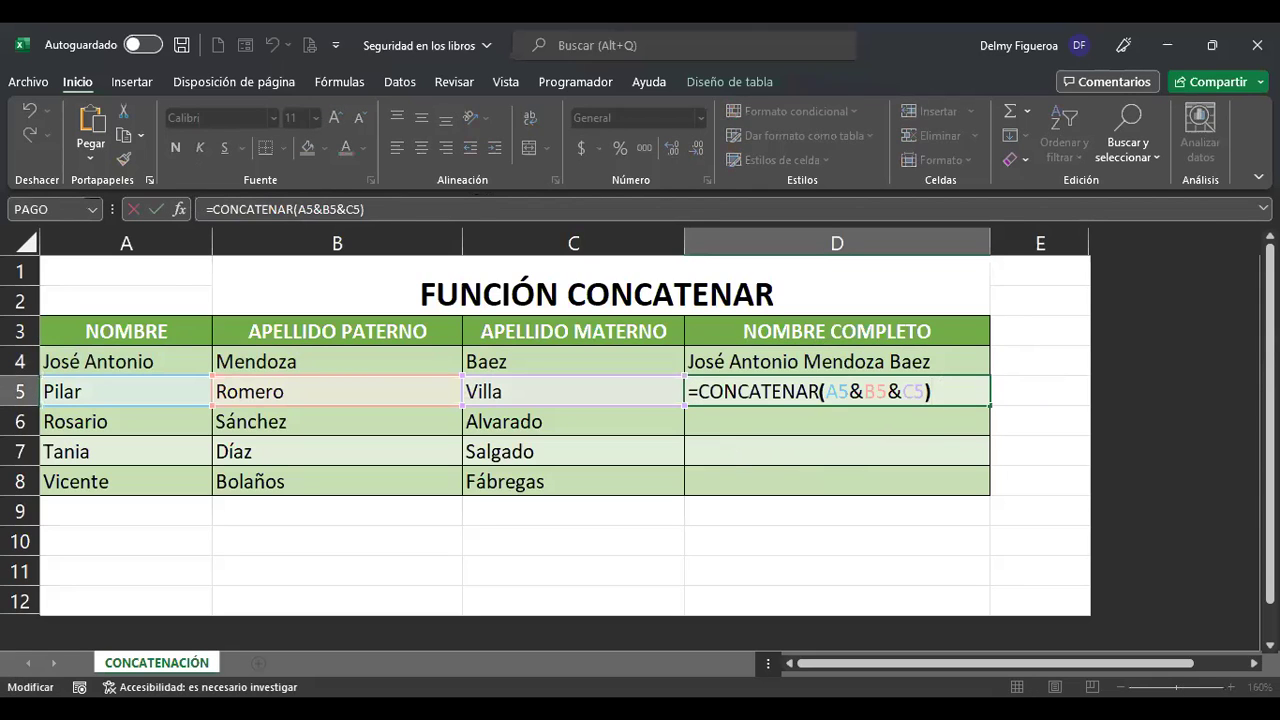
{"action": "key", "text": "Left"}
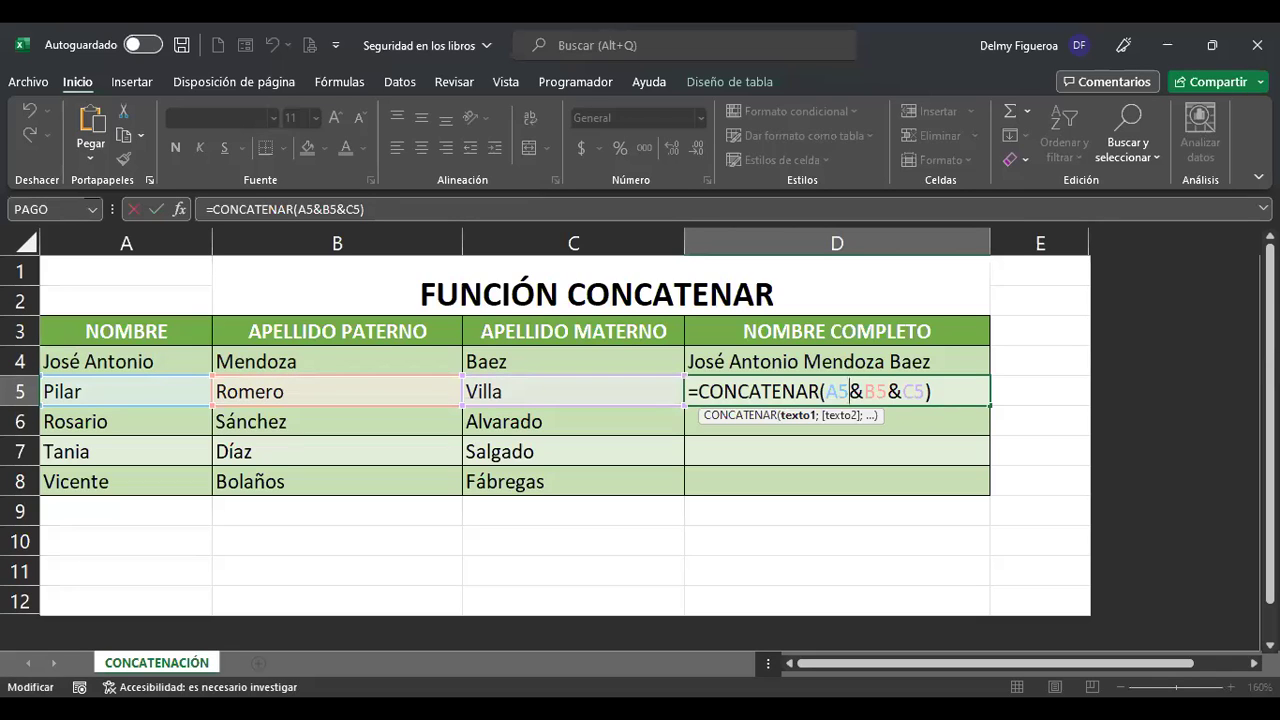
{"action": "key", "text": "Return"}
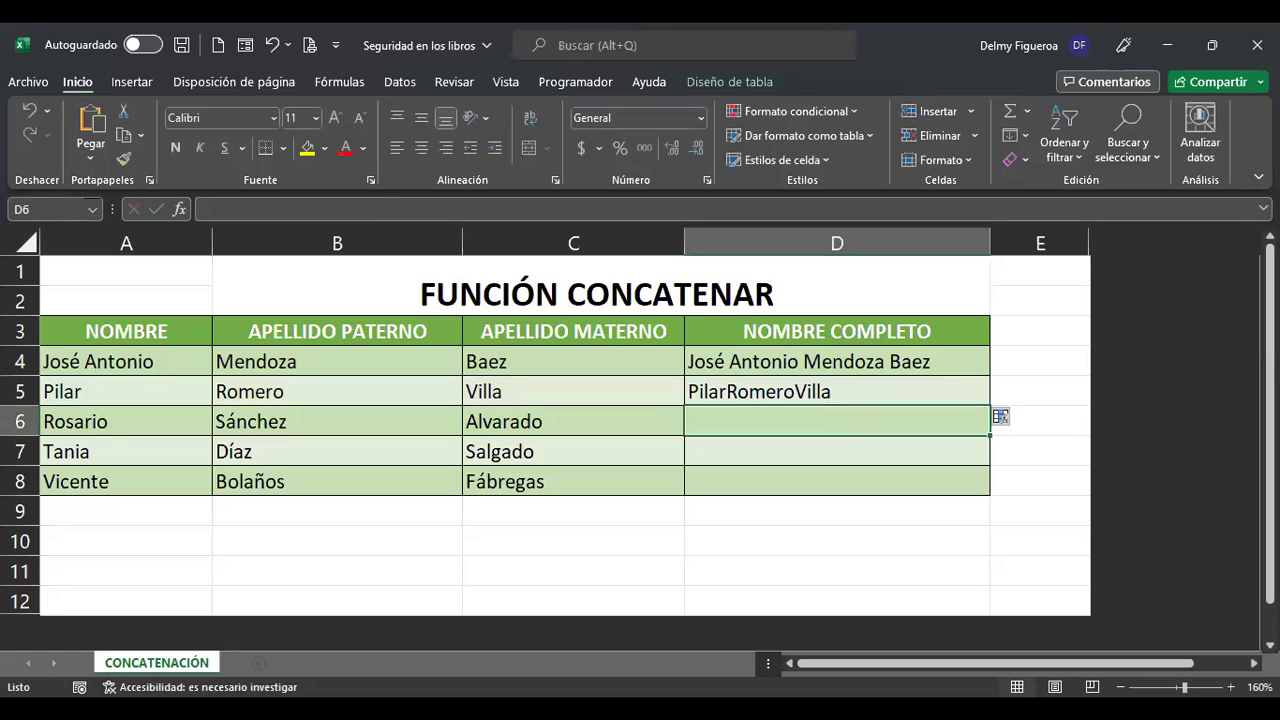
{"action": "key", "text": "Up"}
{"action": "key", "text": "Up"}
{"action": "key", "text": "F2"}
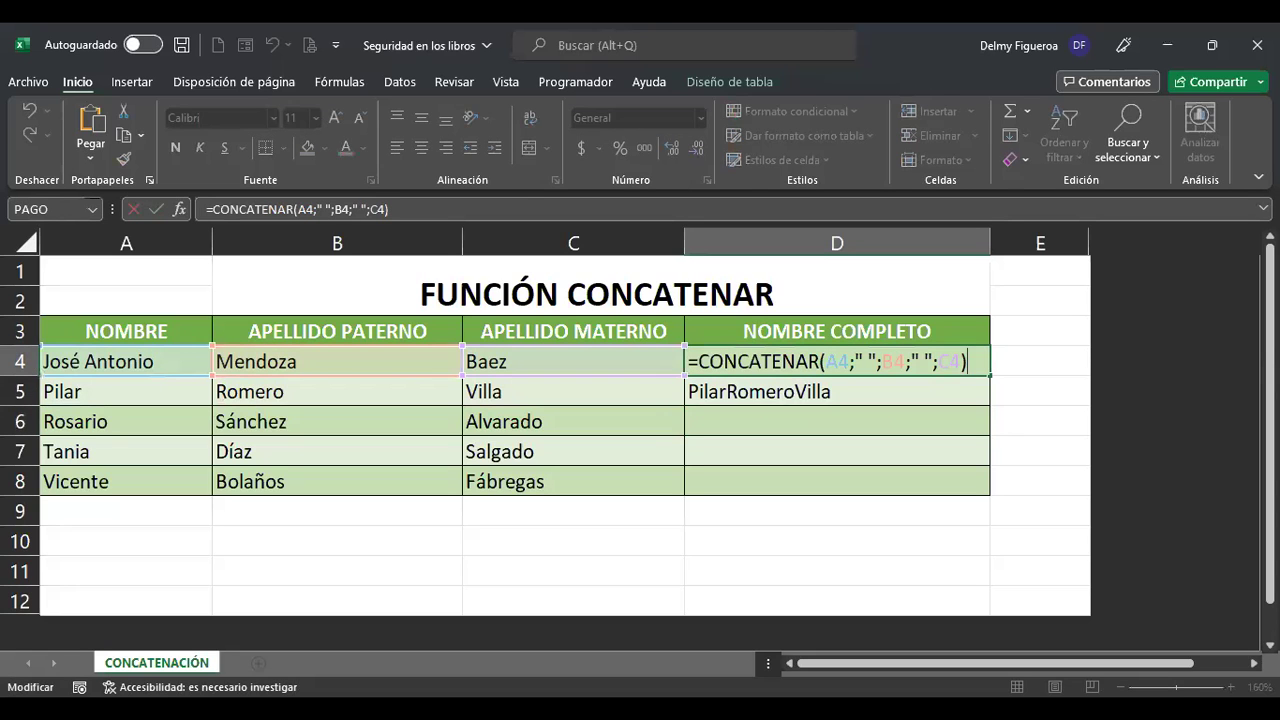
{"action": "key", "text": "Return"}
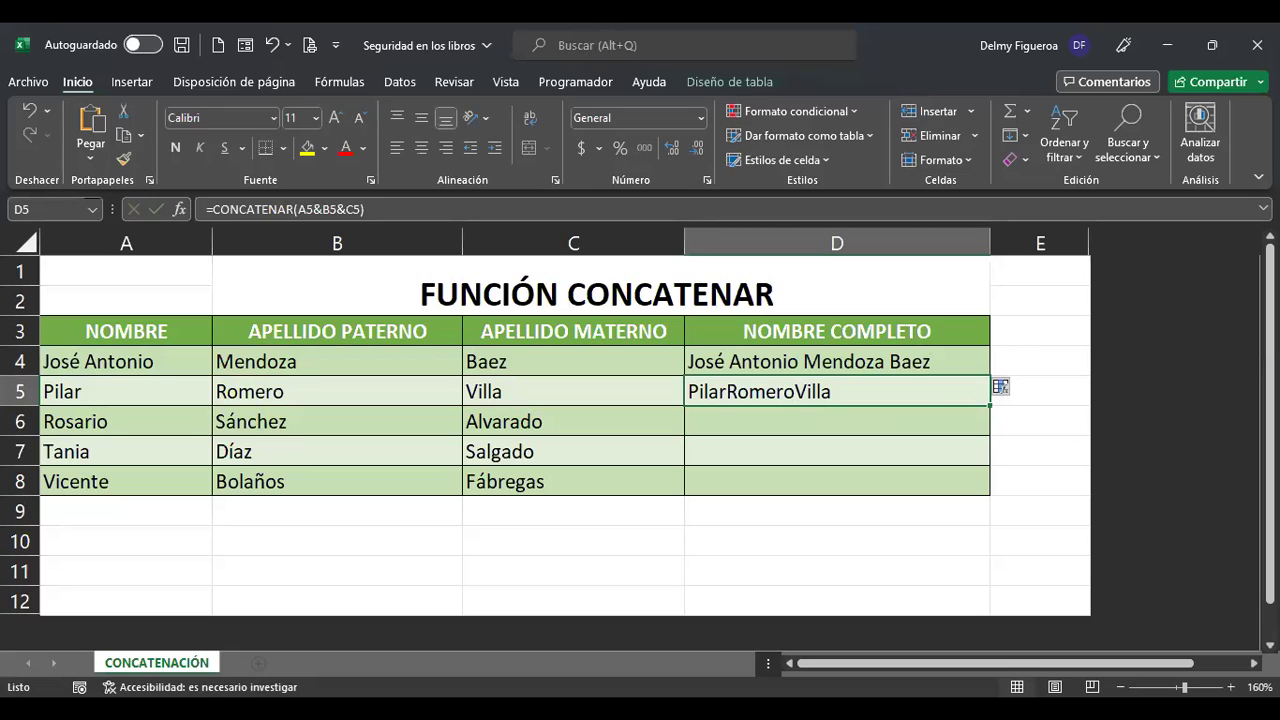
{"action": "key", "text": "F2"}
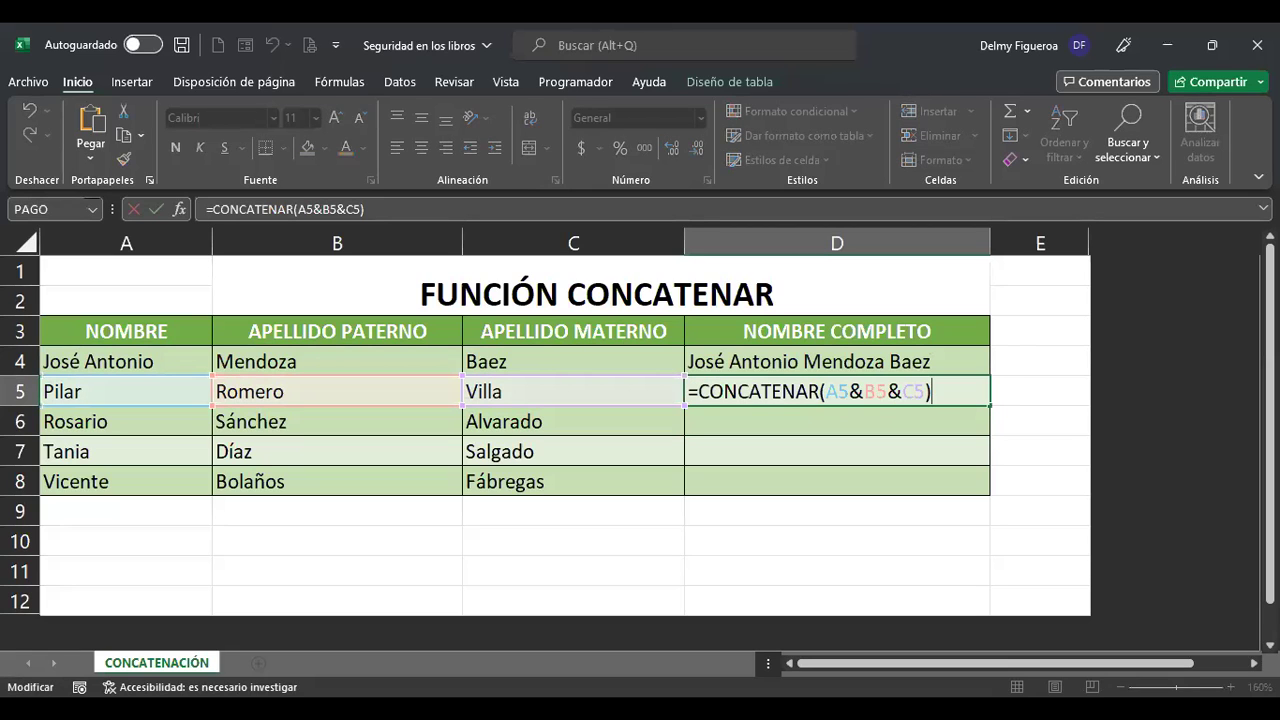
{"action": "key", "text": "Left"}
{"action": "key", "text": "Left"}
{"action": "key", "text": "Left"}
{"action": "key", "text": "Left"}
{"action": "key", "text": "Left"}
{"action": "key", "text": "Left"}
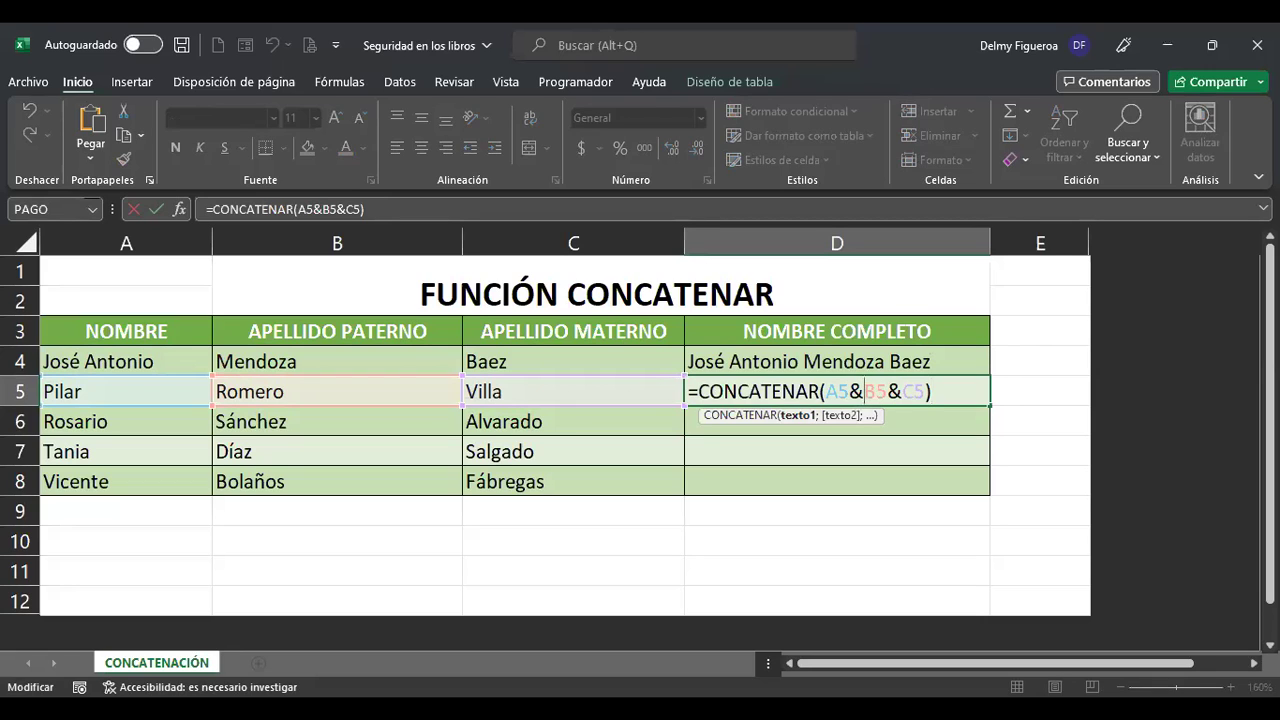
{"action": "key", "text": "Return"}
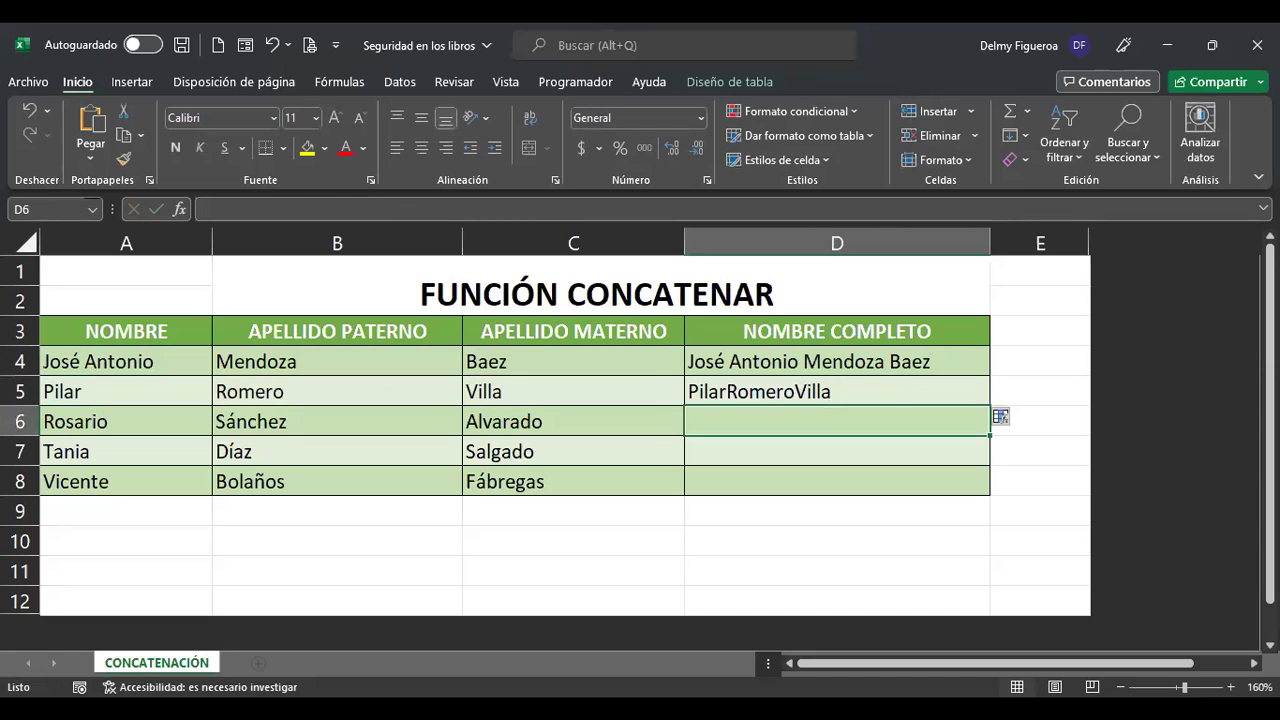
Change D5's formula to =CONCATENAR(A5&" "&B5&" "&C5) so the names are spaced.
{"action": "left_click", "coordinate": [837, 391]}
{"action": "double_click", "coordinate": [837, 391]}
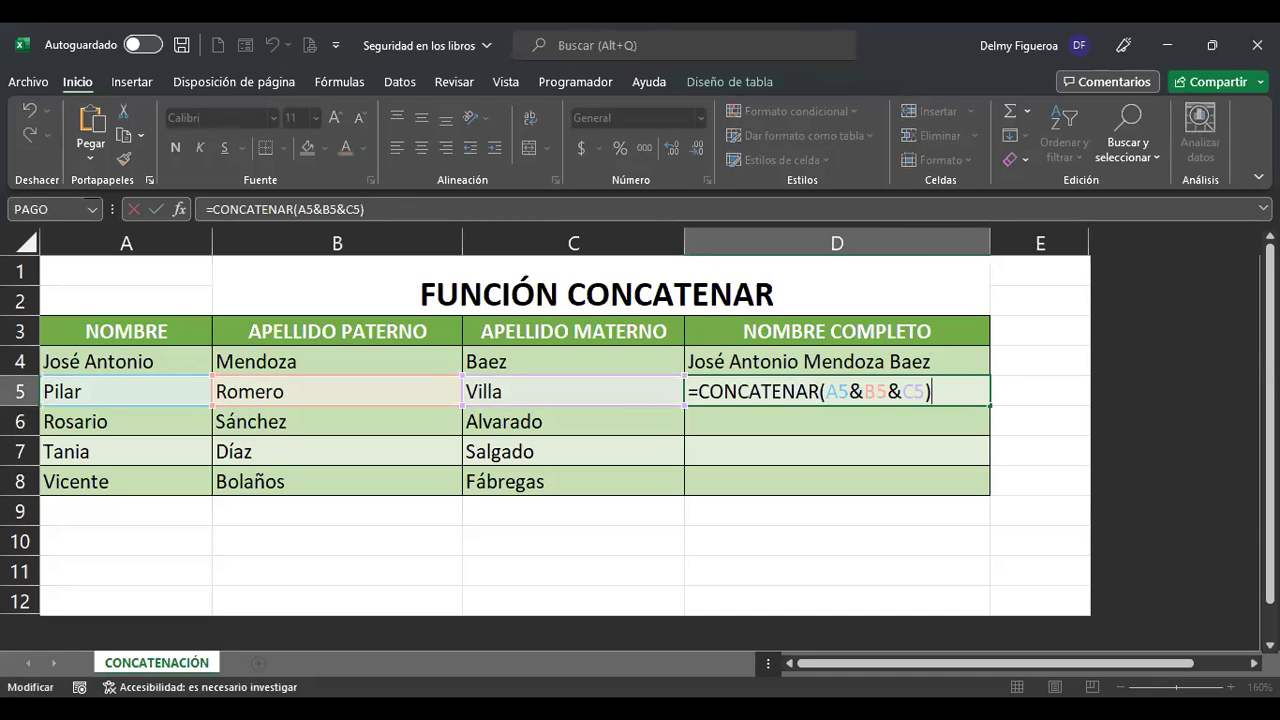
{"action": "key", "text": "Left"}
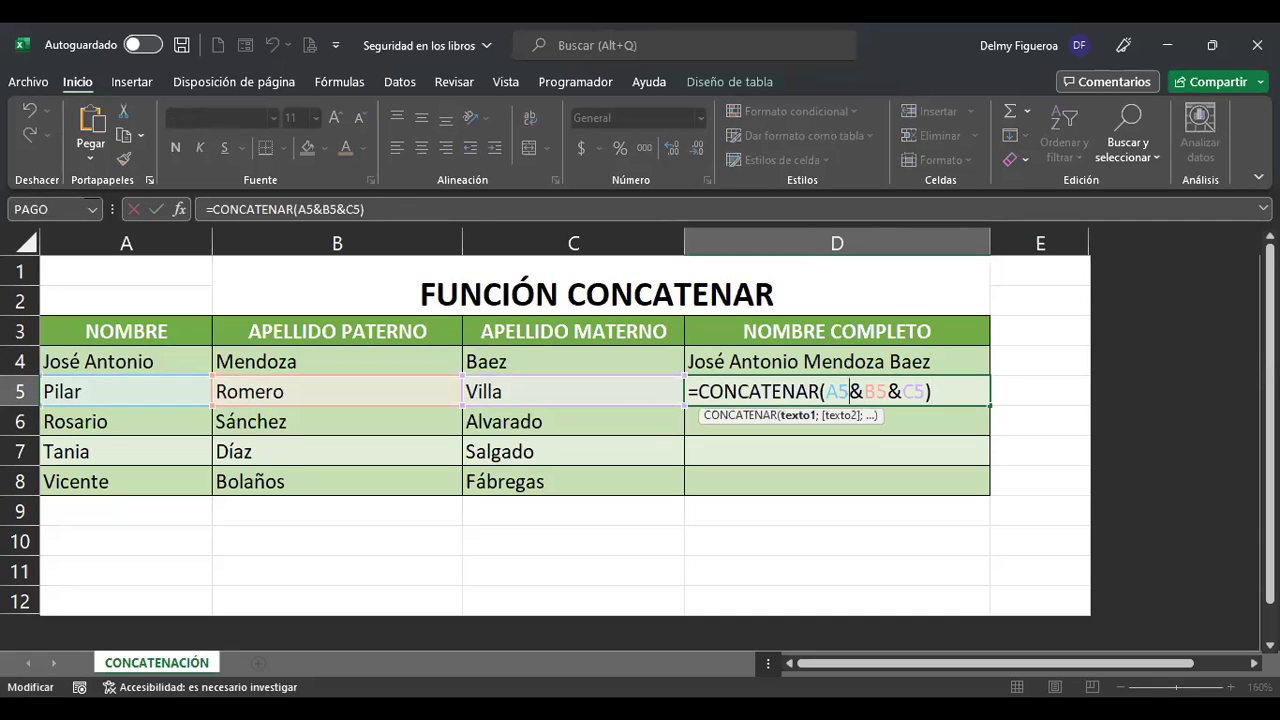
{"action": "type", "text": "\" \""}
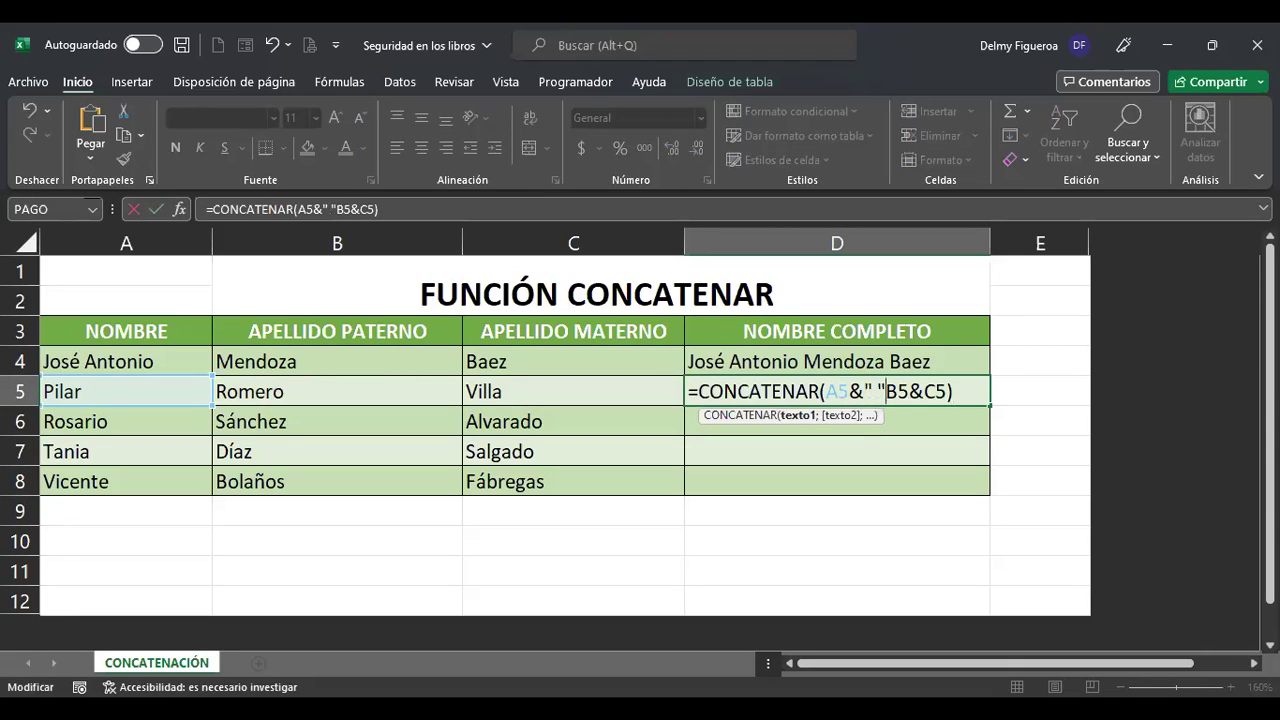
{"action": "type", "text": "&"}
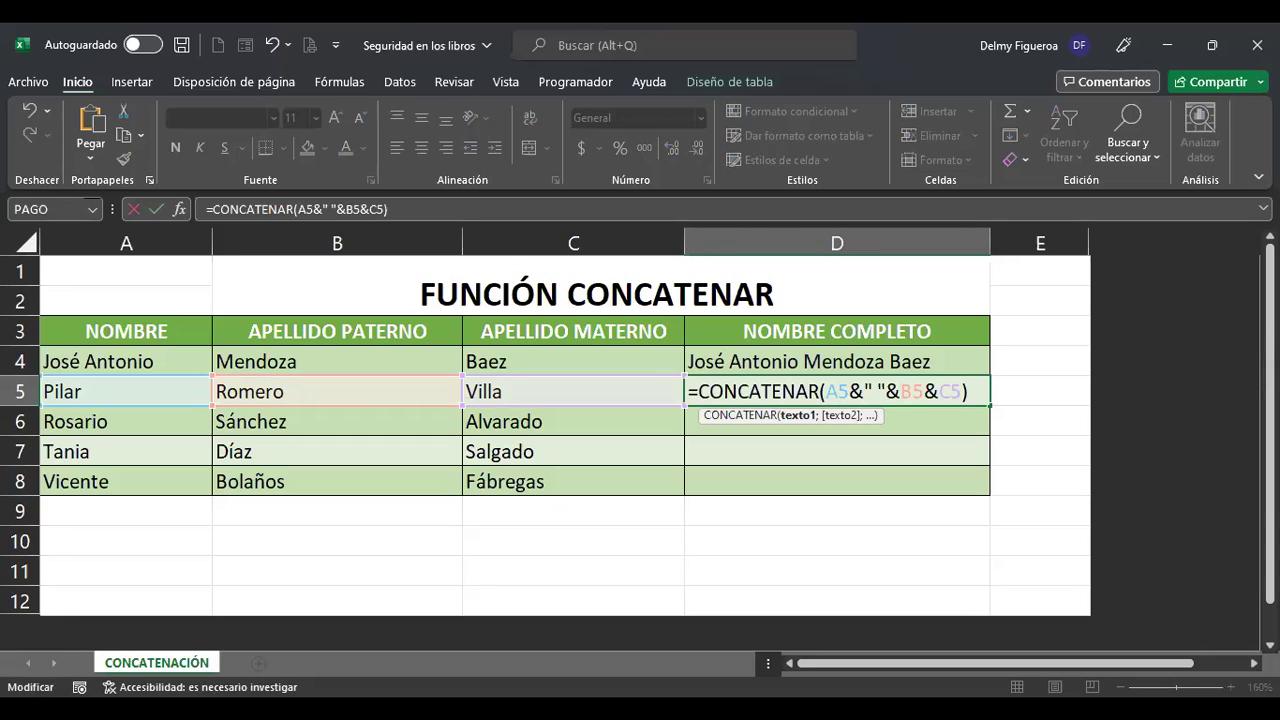
{"action": "key", "text": "Return"}
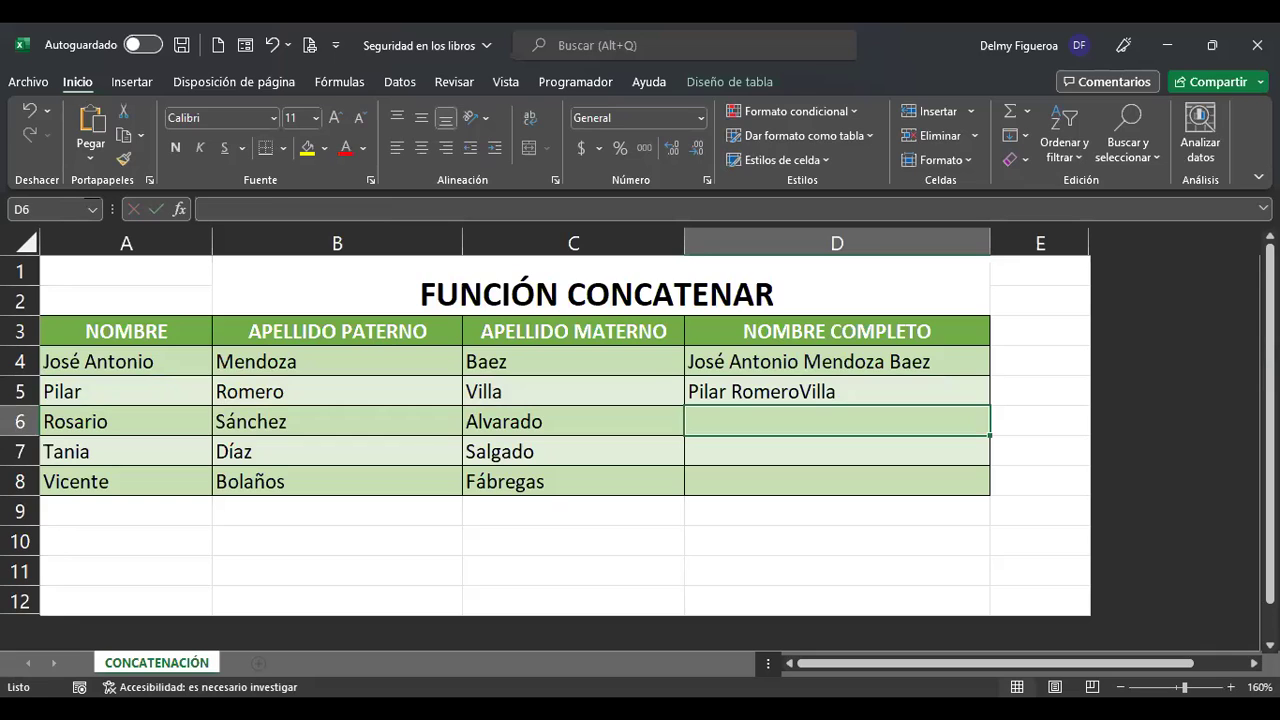
{"action": "key", "text": "Up"}
{"action": "key", "text": "F2"}
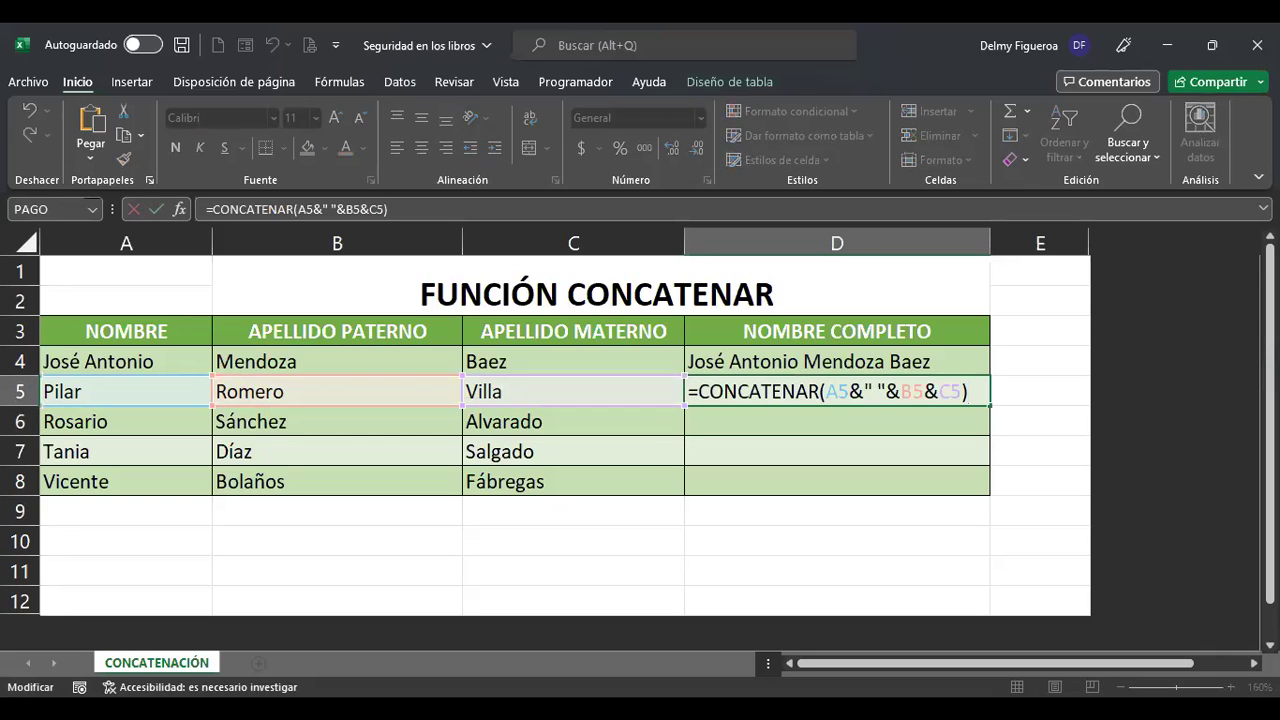
{"action": "key", "text": "Left"}
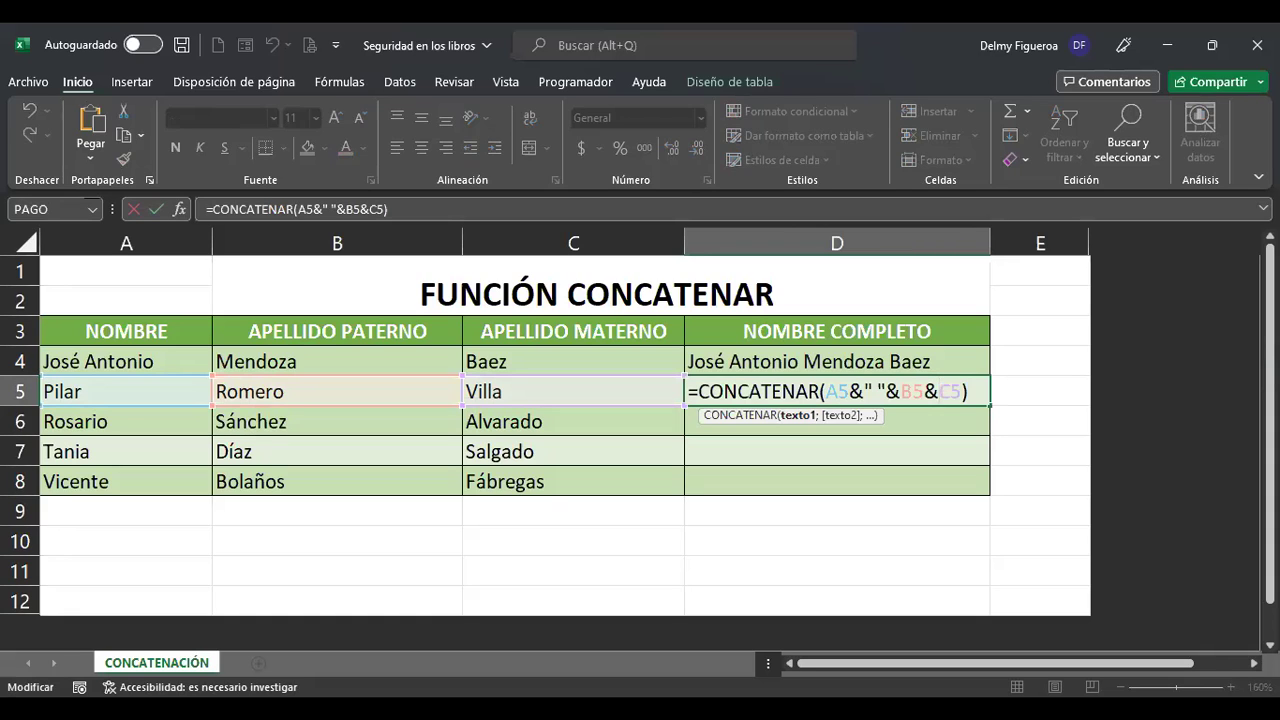
{"action": "type", "text": "\" \""}
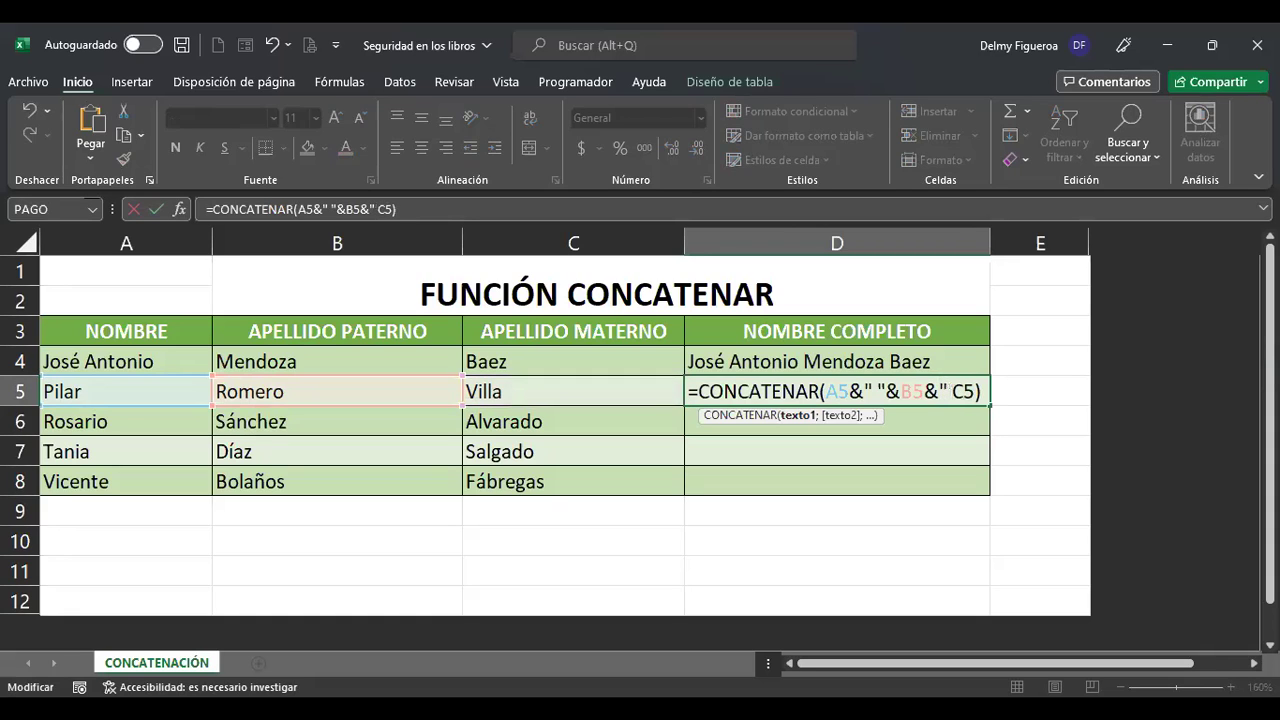
{"action": "type", "text": "&"}
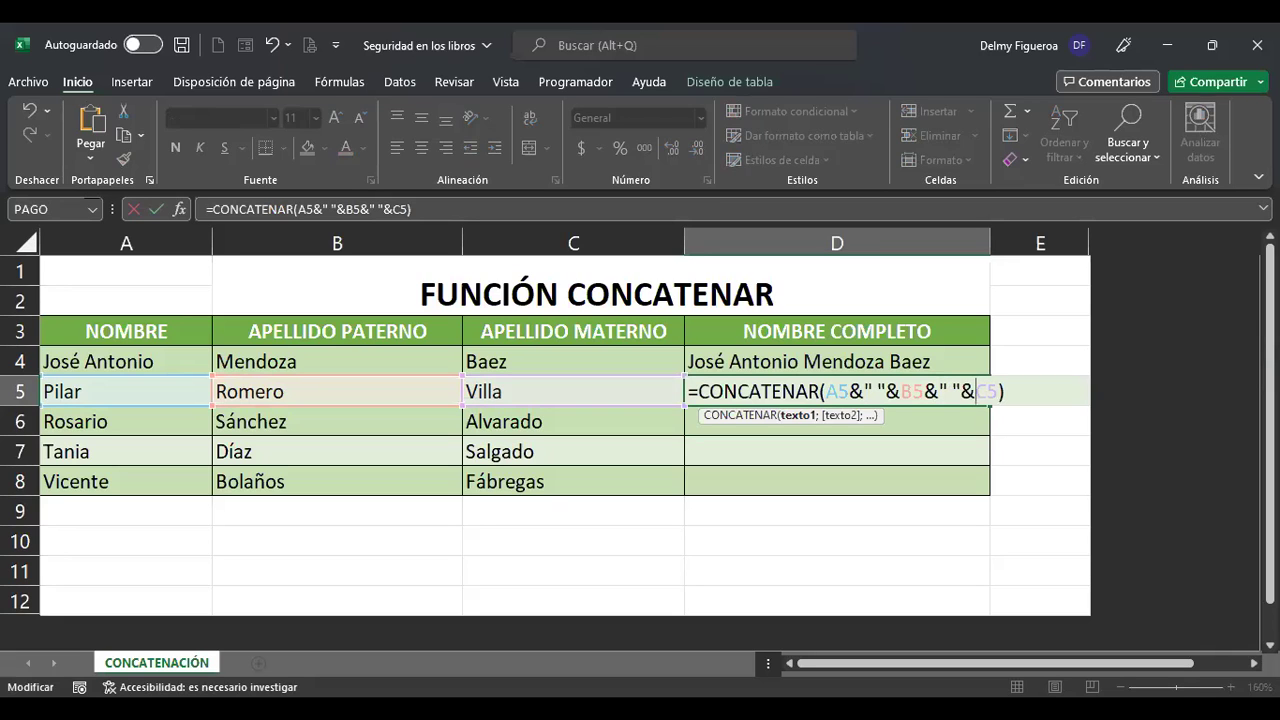
{"action": "key", "text": "Return"}
Compare D4's and D5's formulas to confirm both produce spaced full names.
{"action": "left_click", "coordinate": [837, 361]}
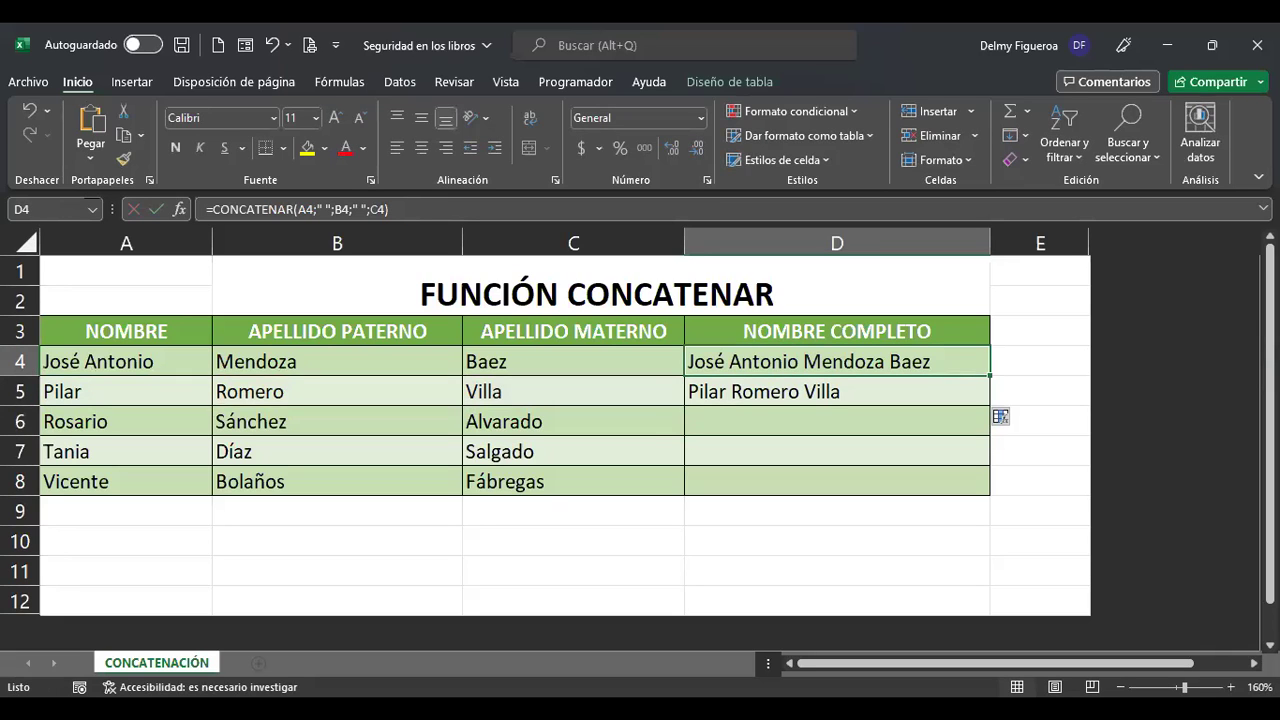
{"action": "key", "text": "F2"}
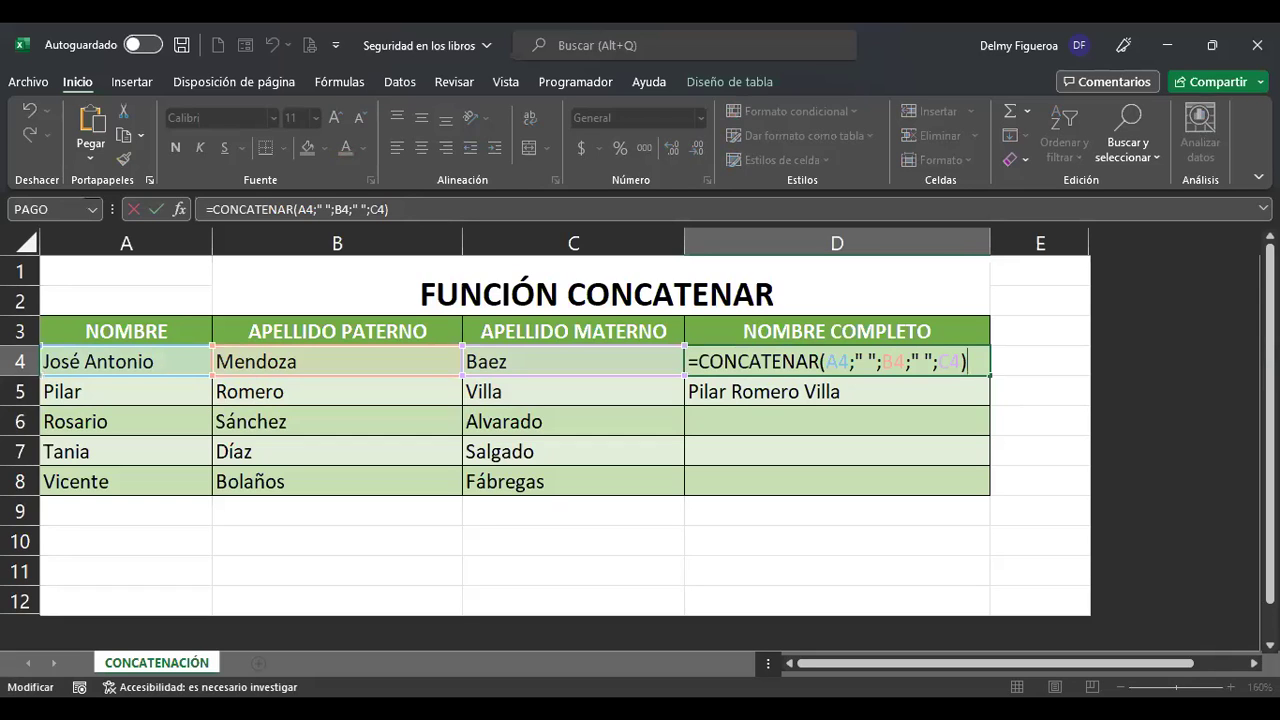
{"action": "key", "text": "Return"}
{"action": "key", "text": "F2"}
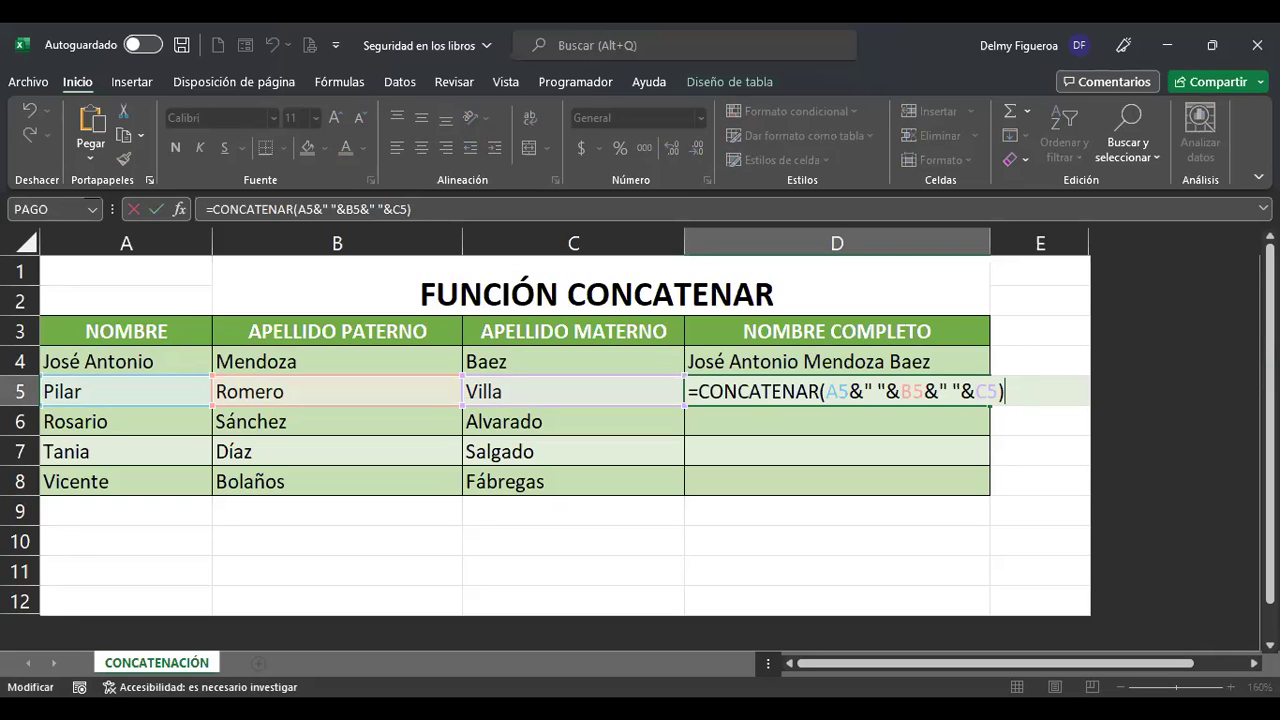
{"action": "key", "text": "Return"}
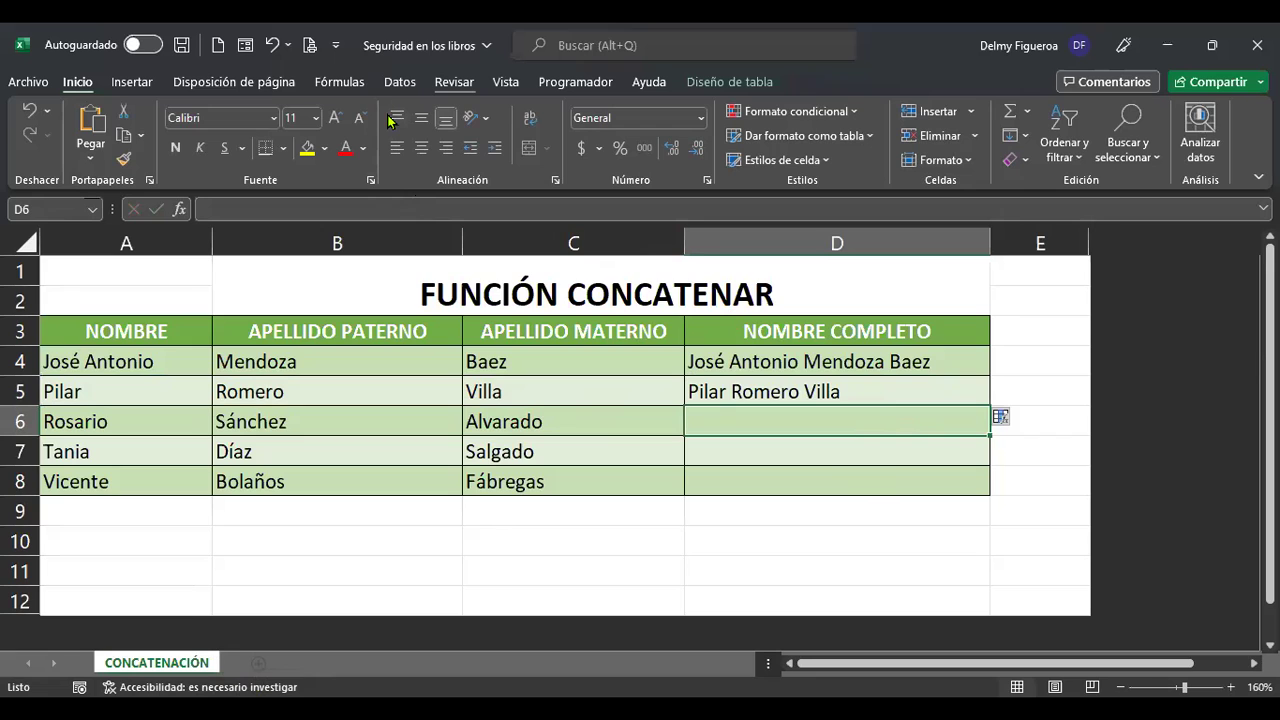
Scroll down through the CONCATENACIÓN sheet.
{"action": "scroll", "coordinate": [390, 121], "scroll_direction": "down", "scroll_amount": 1}
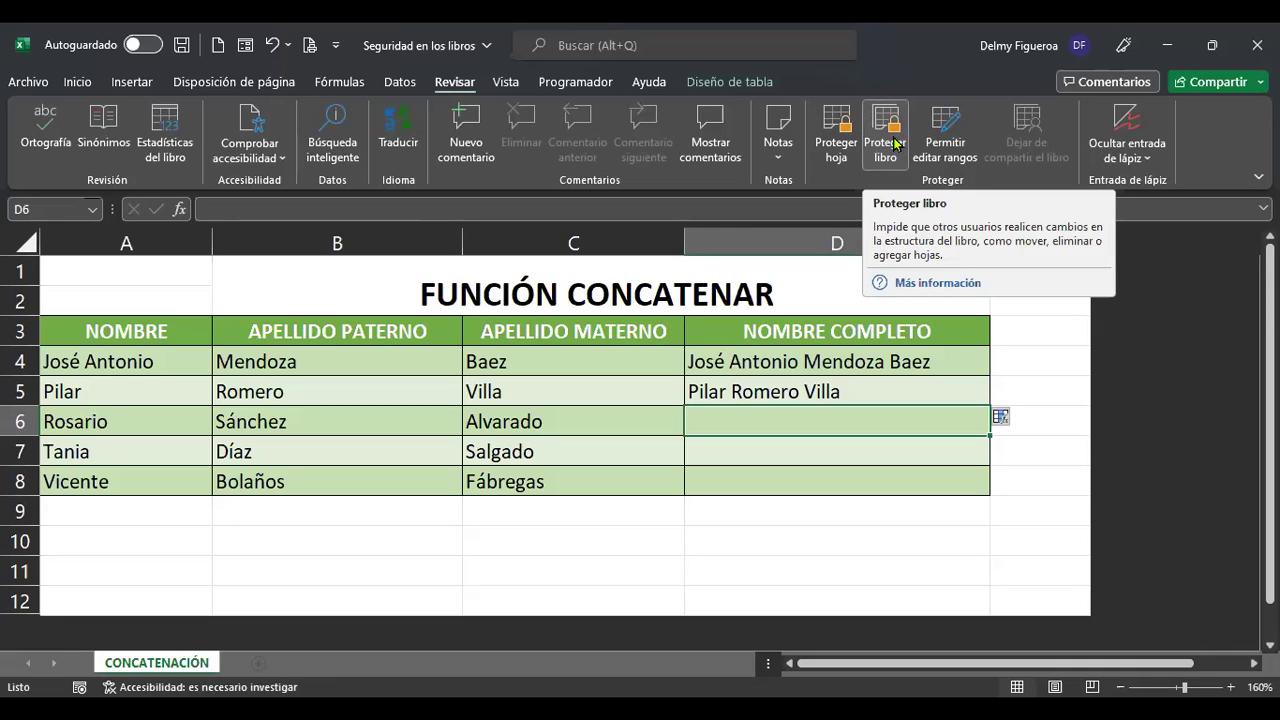
{"action": "left_click", "coordinate": [893, 150]}
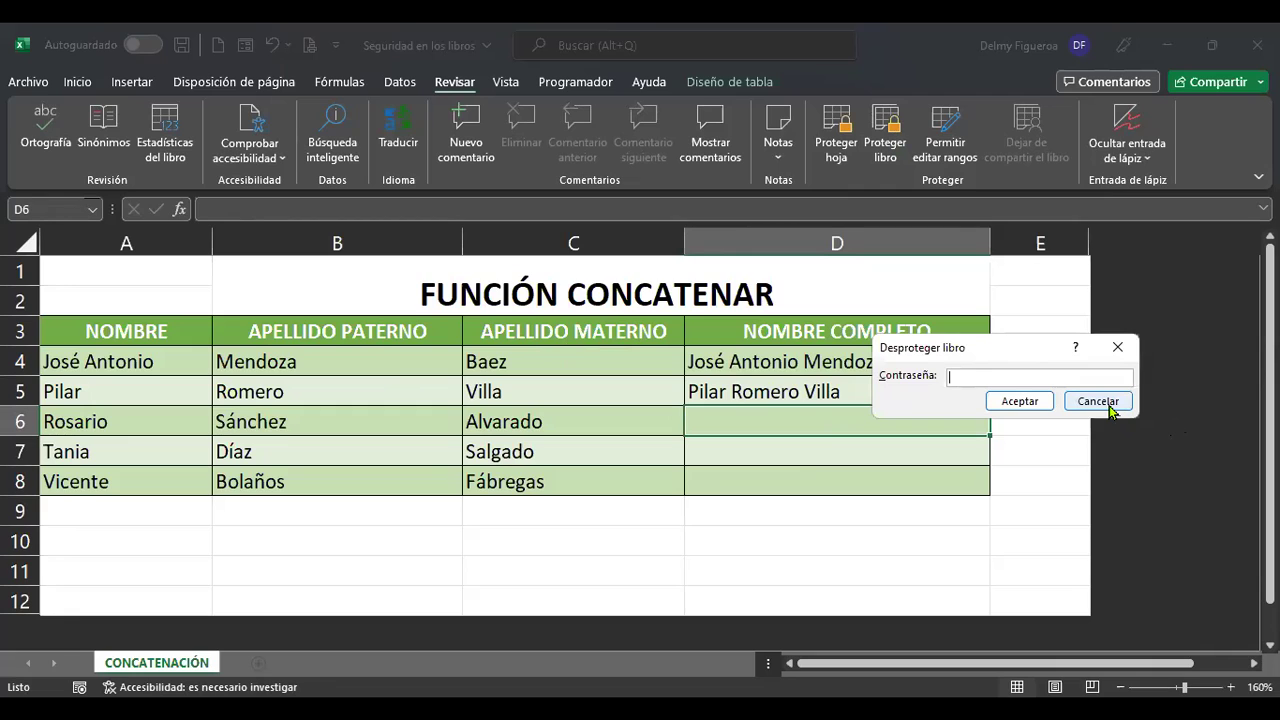
{"action": "left_click", "coordinate": [1100, 401]}
{"action": "left_click", "coordinate": [963, 541]}
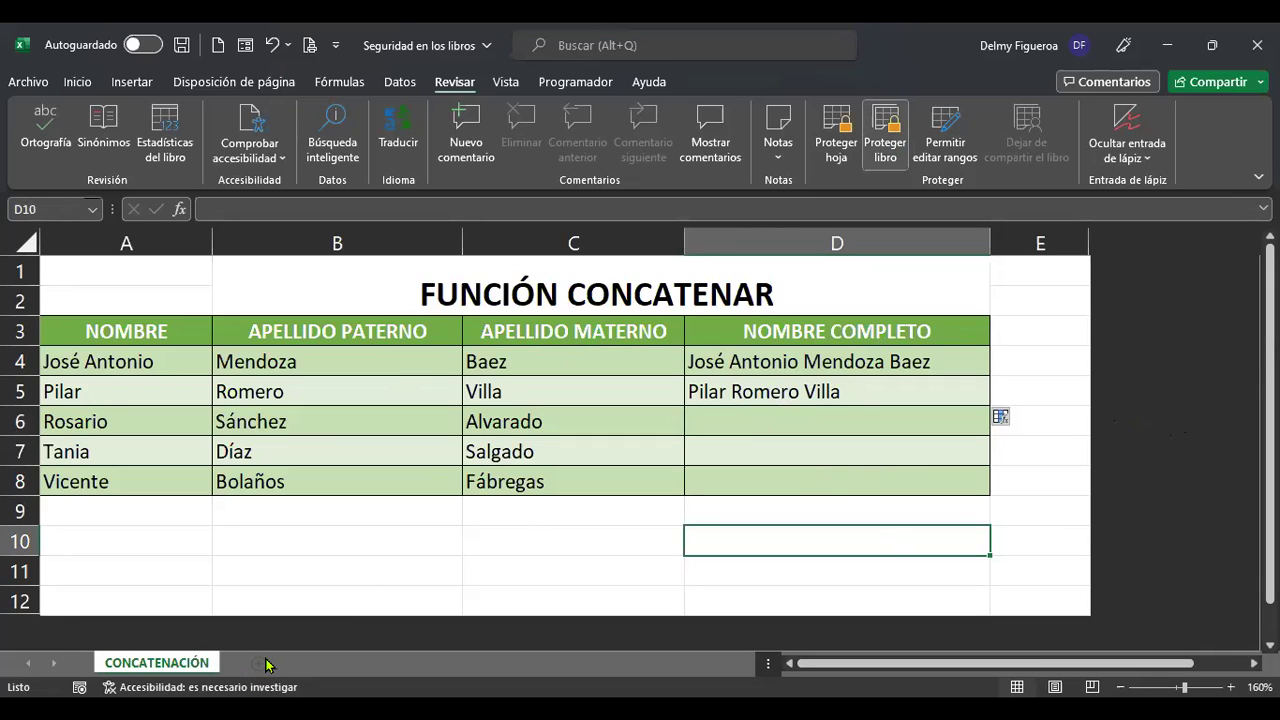
{"action": "left_click", "coordinate": [304, 296]}
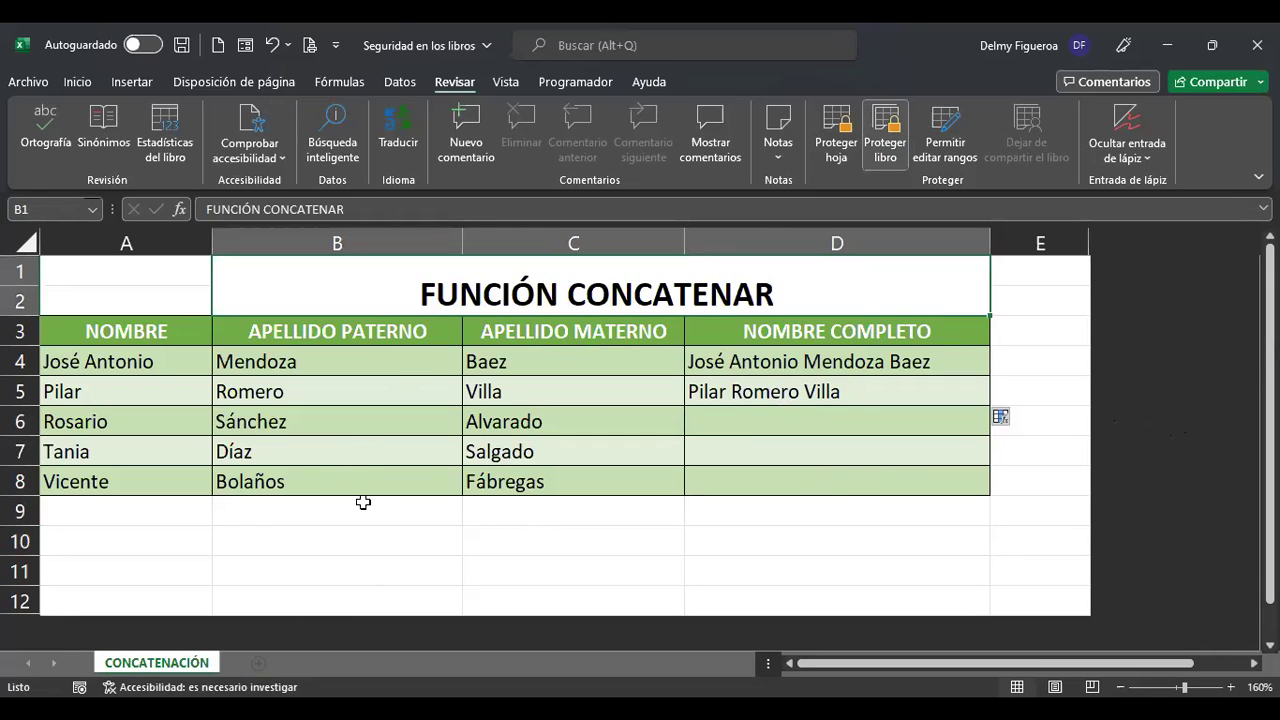
{"action": "left_click", "coordinate": [303, 545]}
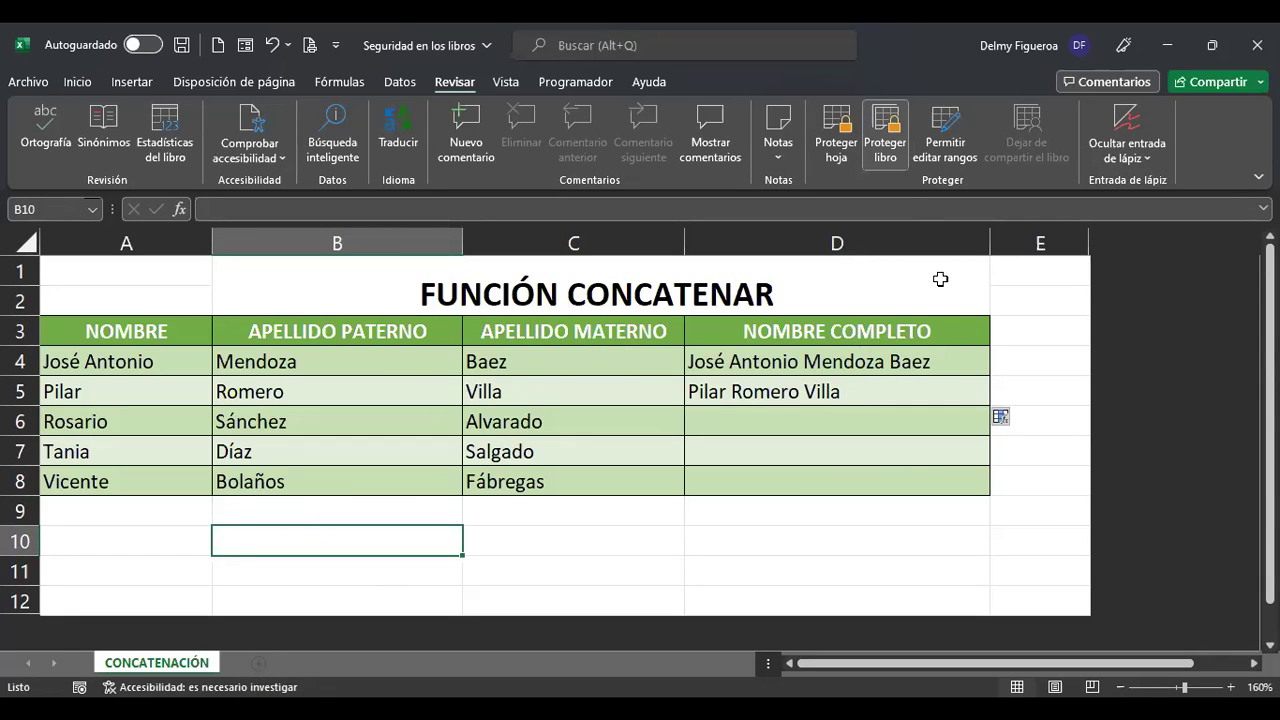
{"action": "left_click", "coordinate": [885, 140]}
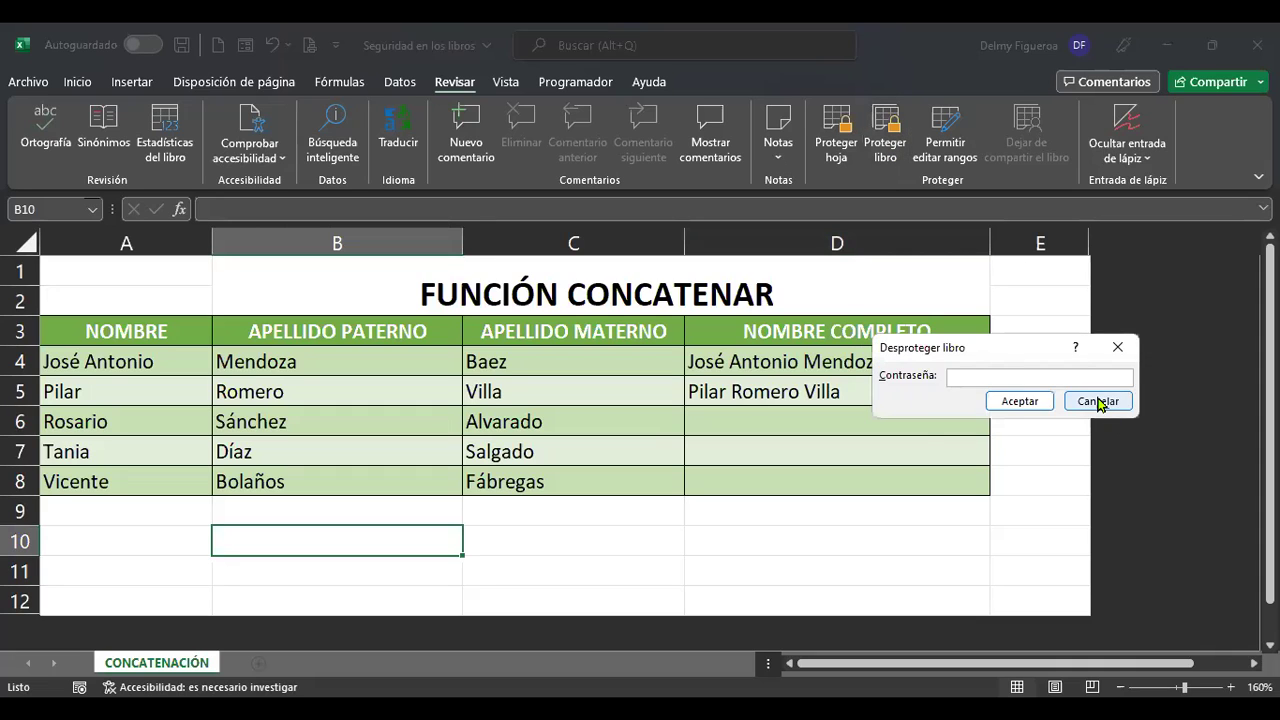
{"action": "left_click", "coordinate": [1098, 401]}
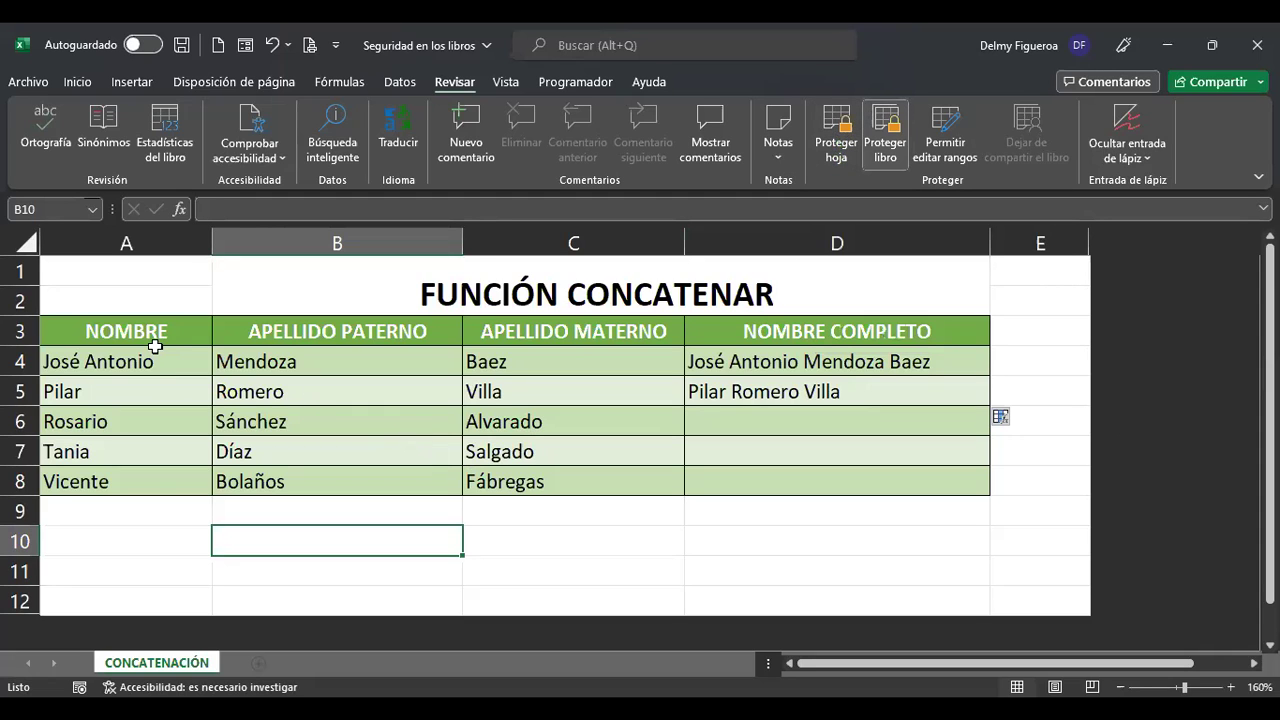
{"action": "left_click", "coordinate": [146, 504]}
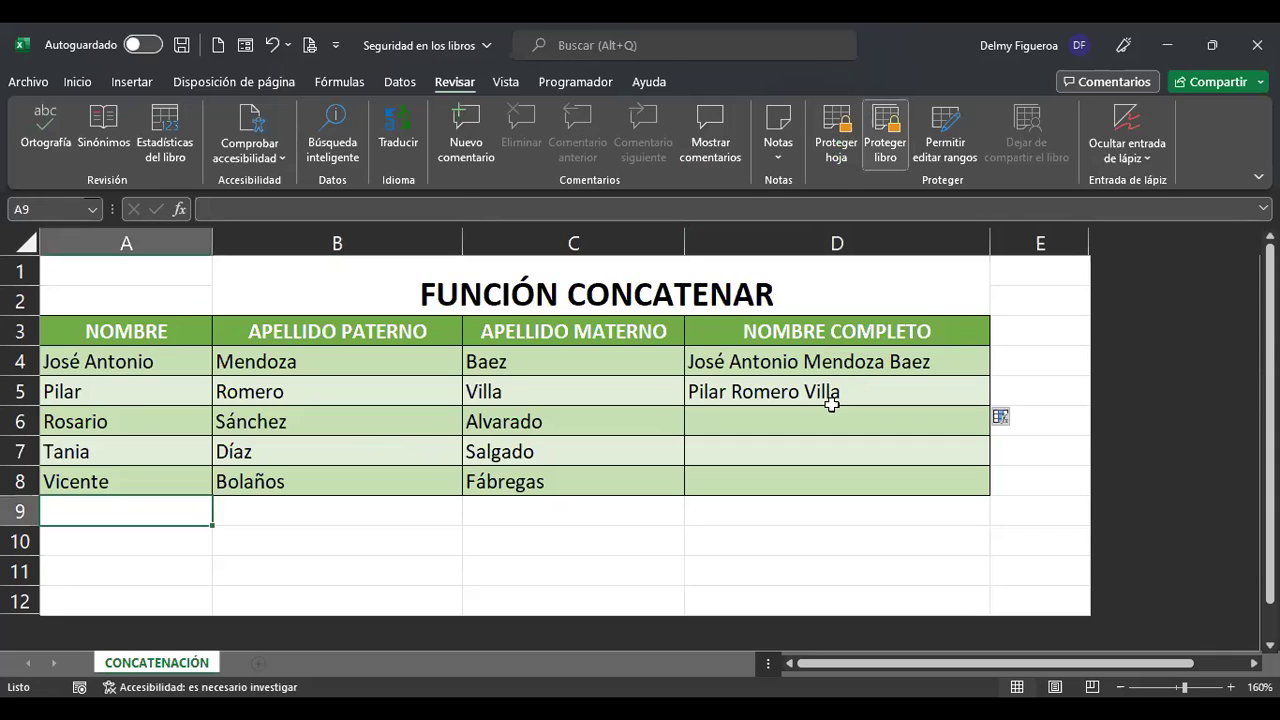
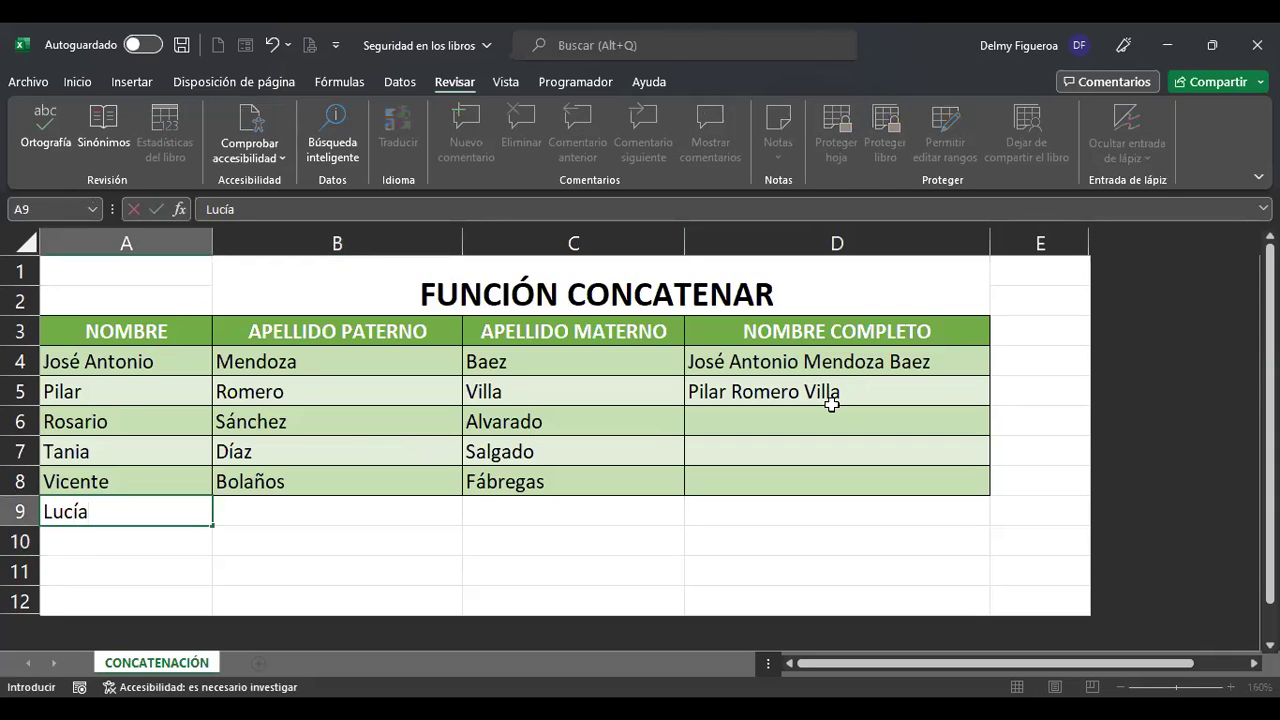
Enter the new person's first name in cell A9.
{"action": "key", "text": "Tab"}
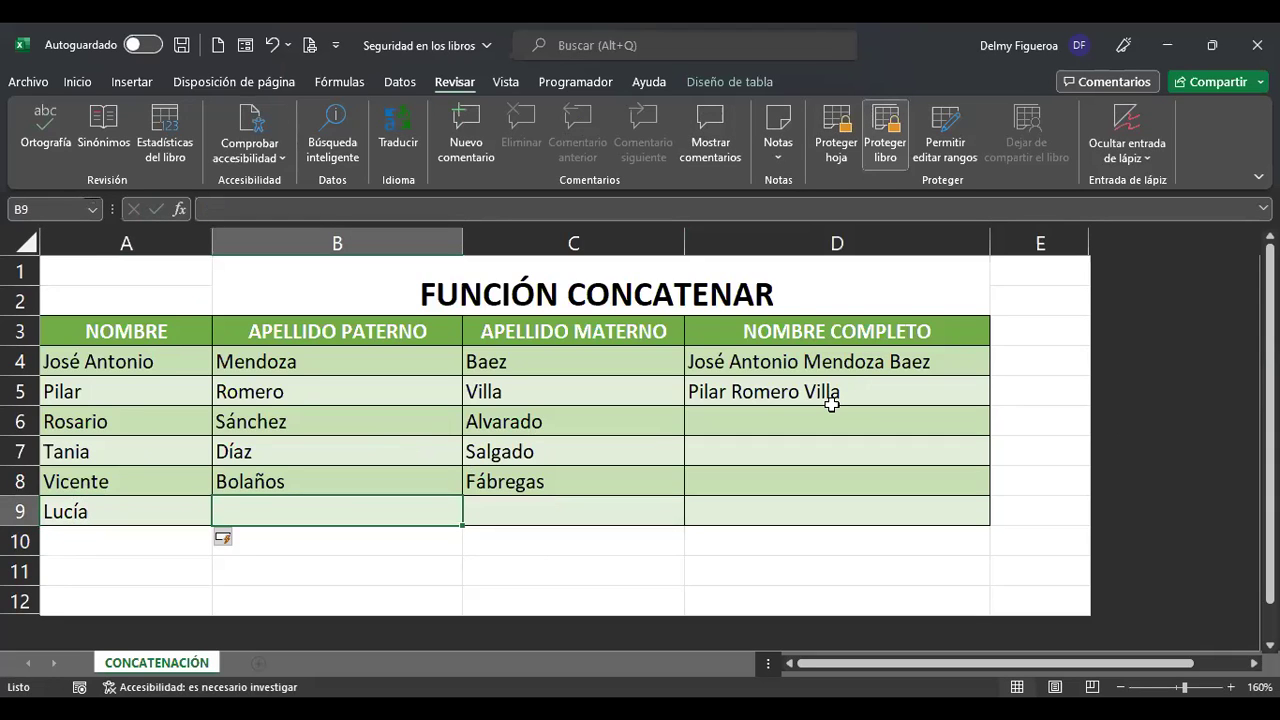
{"action": "key", "text": "Left"}
{"action": "key", "text": "F2"}
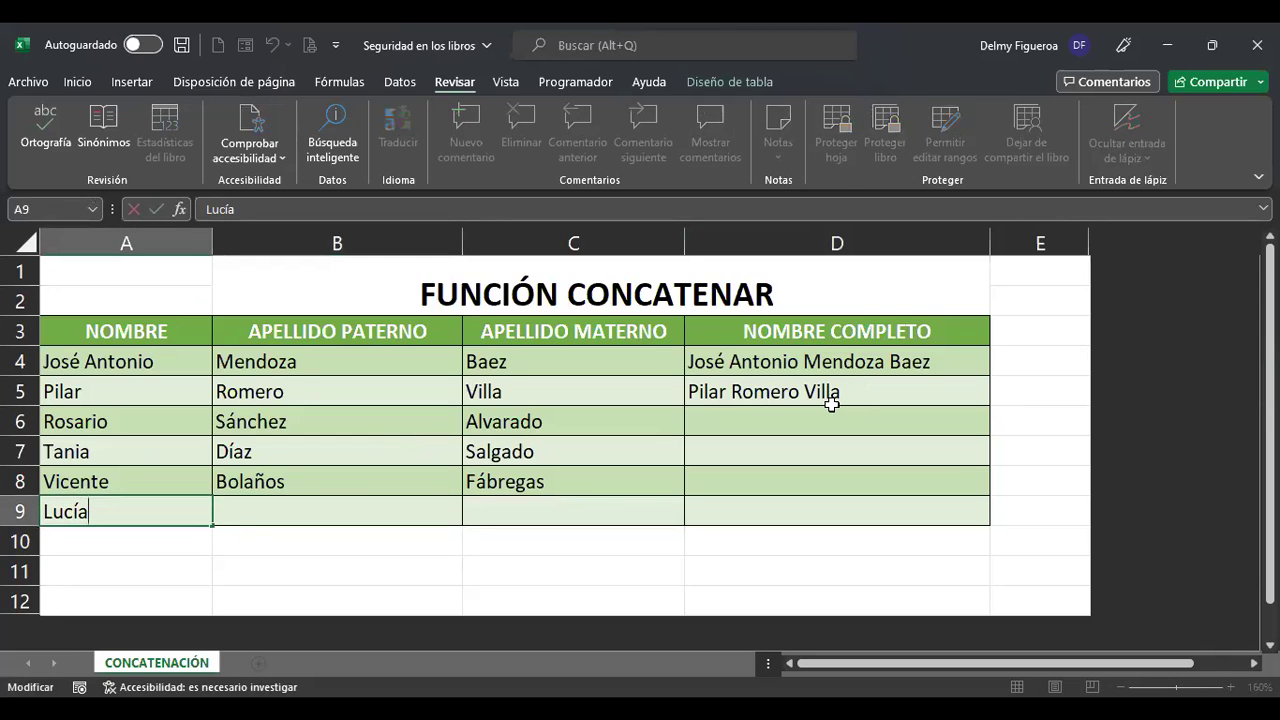
{"action": "type", "text": "Irene"}
{"action": "key", "text": "Tab"}
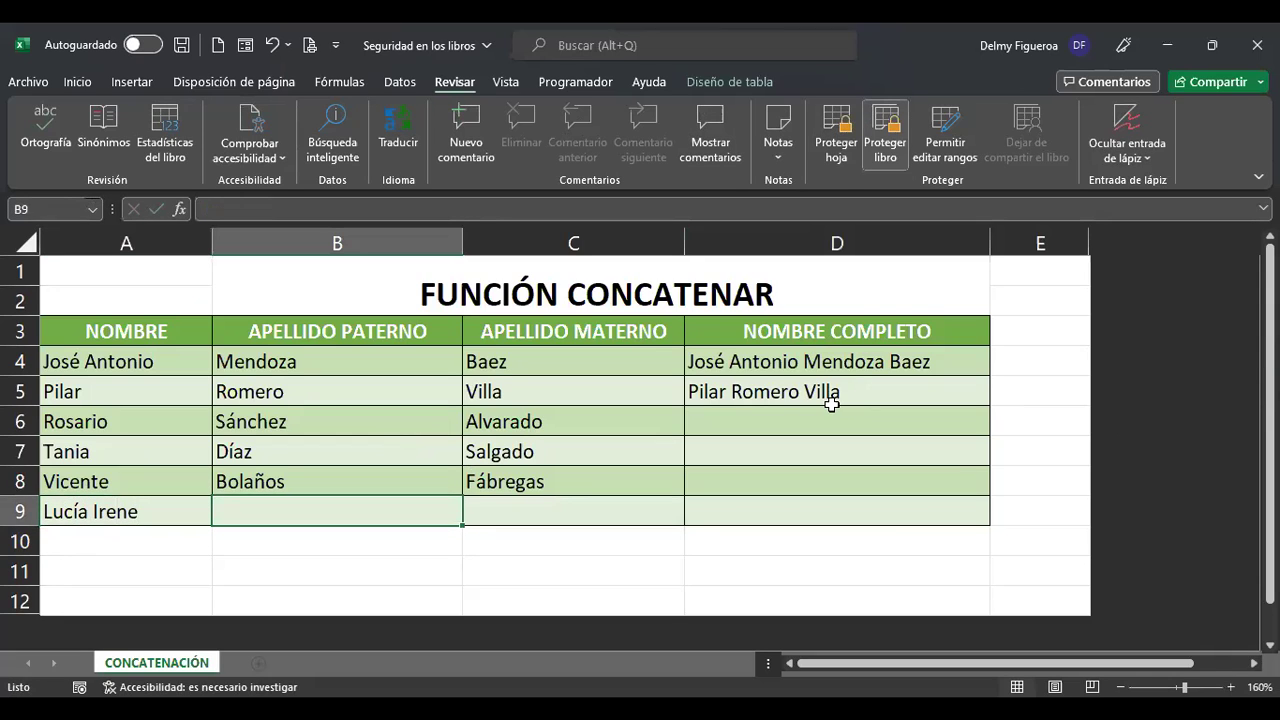
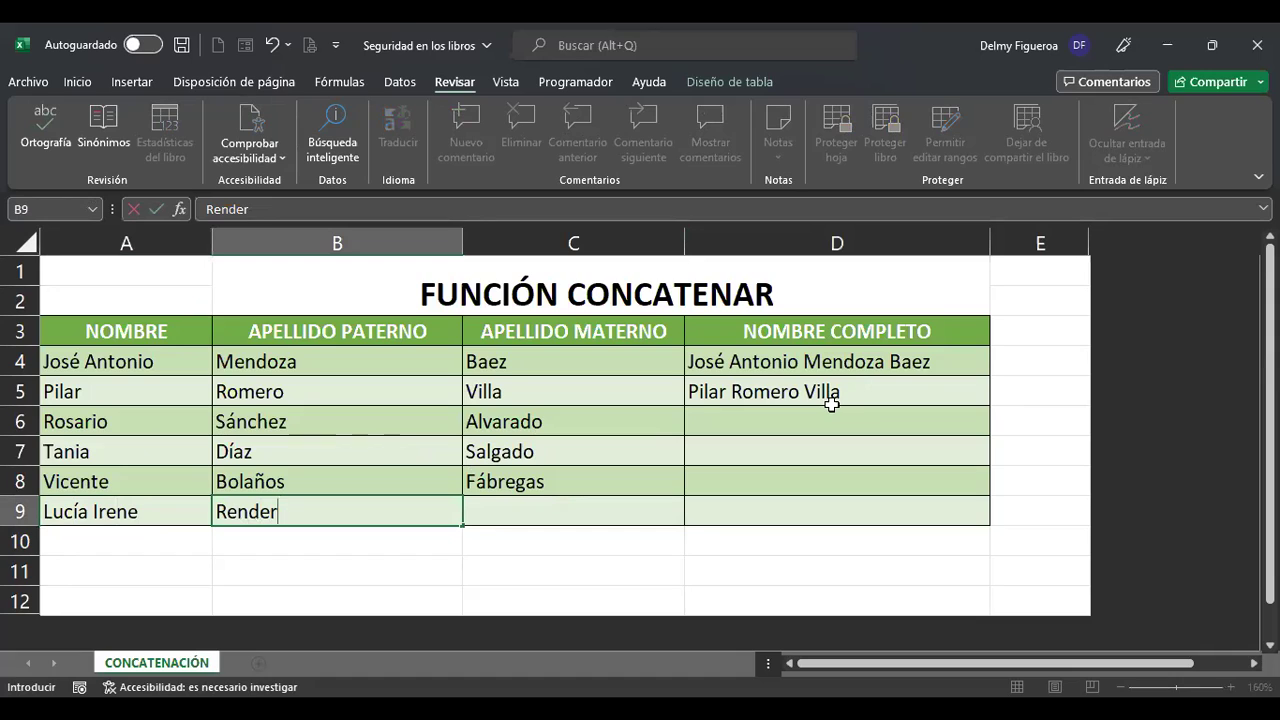
Enter the paternal surname in B9, then move to the full-name cell in row 9.
{"action": "key", "text": "Return"}
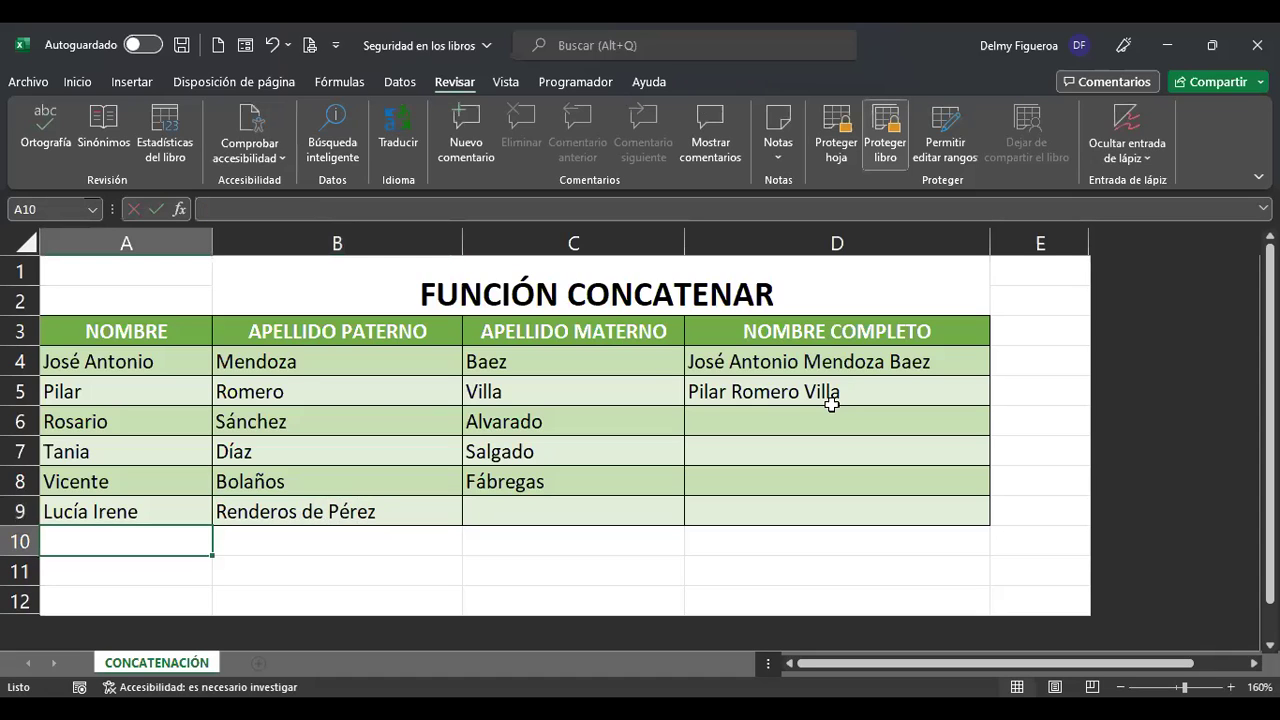
{"action": "key", "text": "Up"}
{"action": "key", "text": "Right"}
{"action": "key", "text": "Right"}
{"action": "key", "text": "Right"}
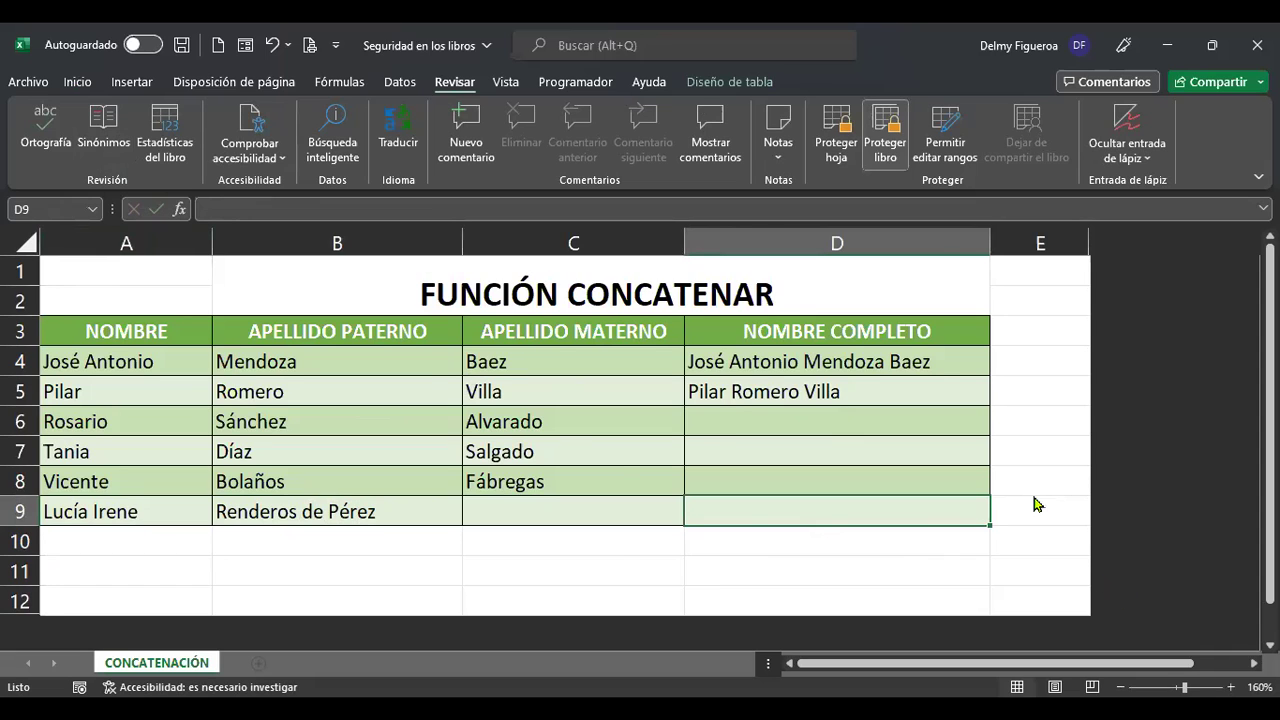
Select the whole worksheet with the Select All corner button.
{"action": "scroll", "coordinate": [1034, 505], "scroll_direction": "down", "scroll_amount": 1, "text": "ctrl"}
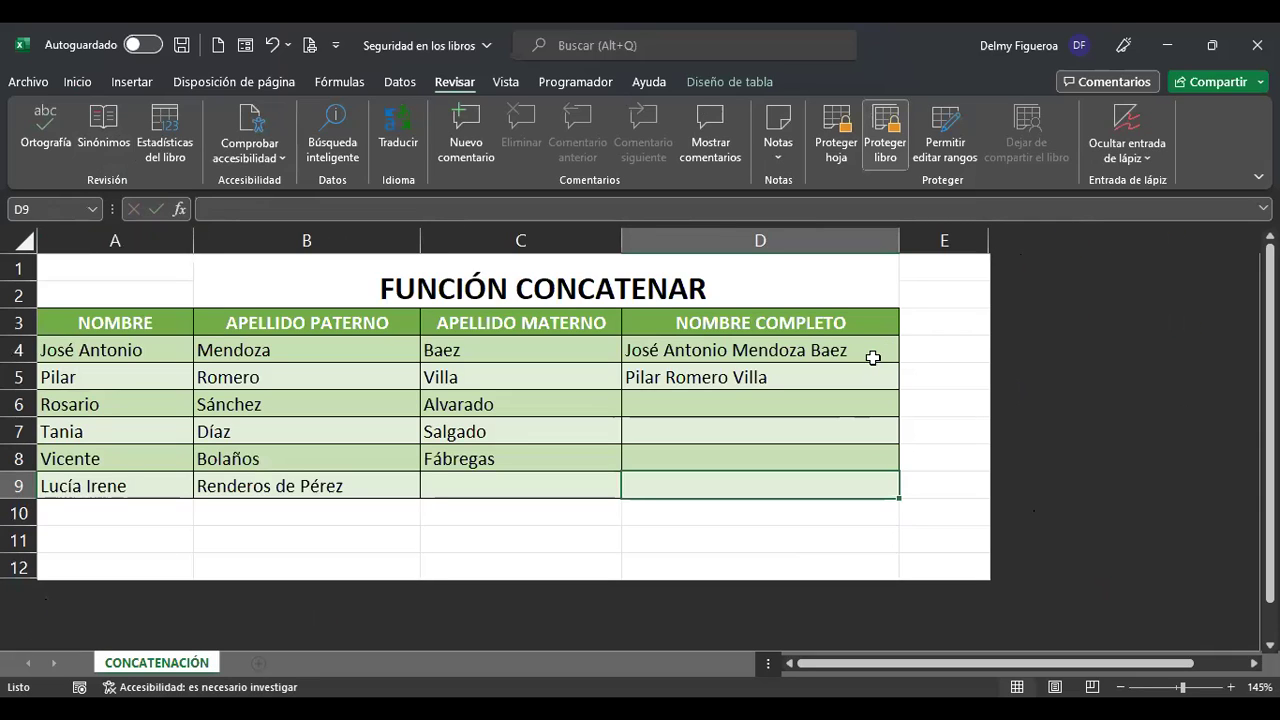
{"action": "left_click", "coordinate": [406, 285]}
{"action": "left_click", "coordinate": [130, 277]}
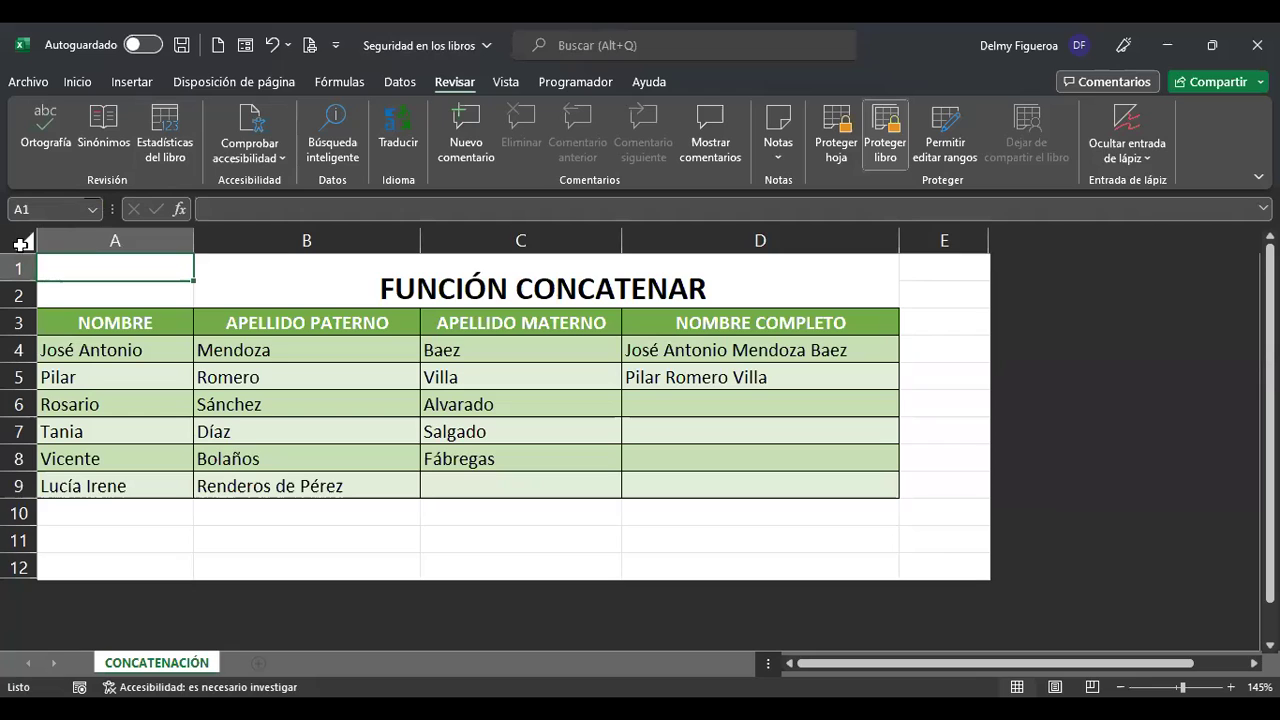
{"action": "left_click", "coordinate": [22, 242]}
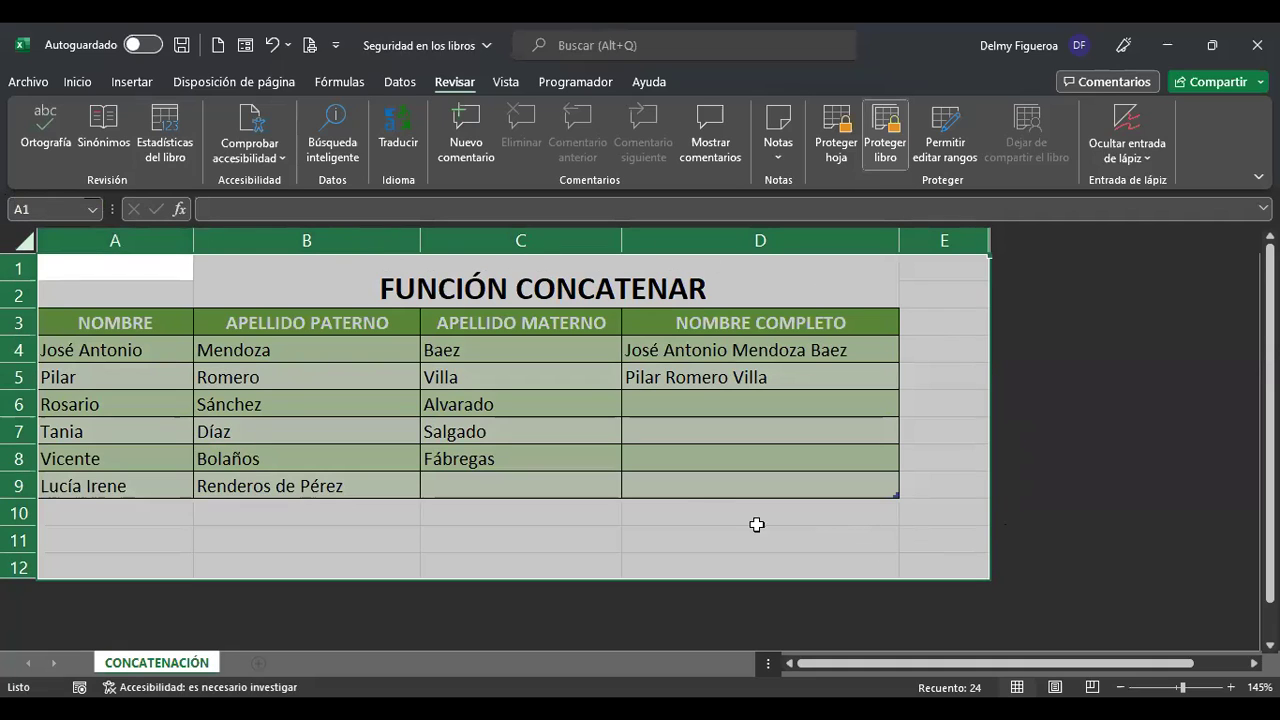
{"action": "right_click", "coordinate": [502, 464]}
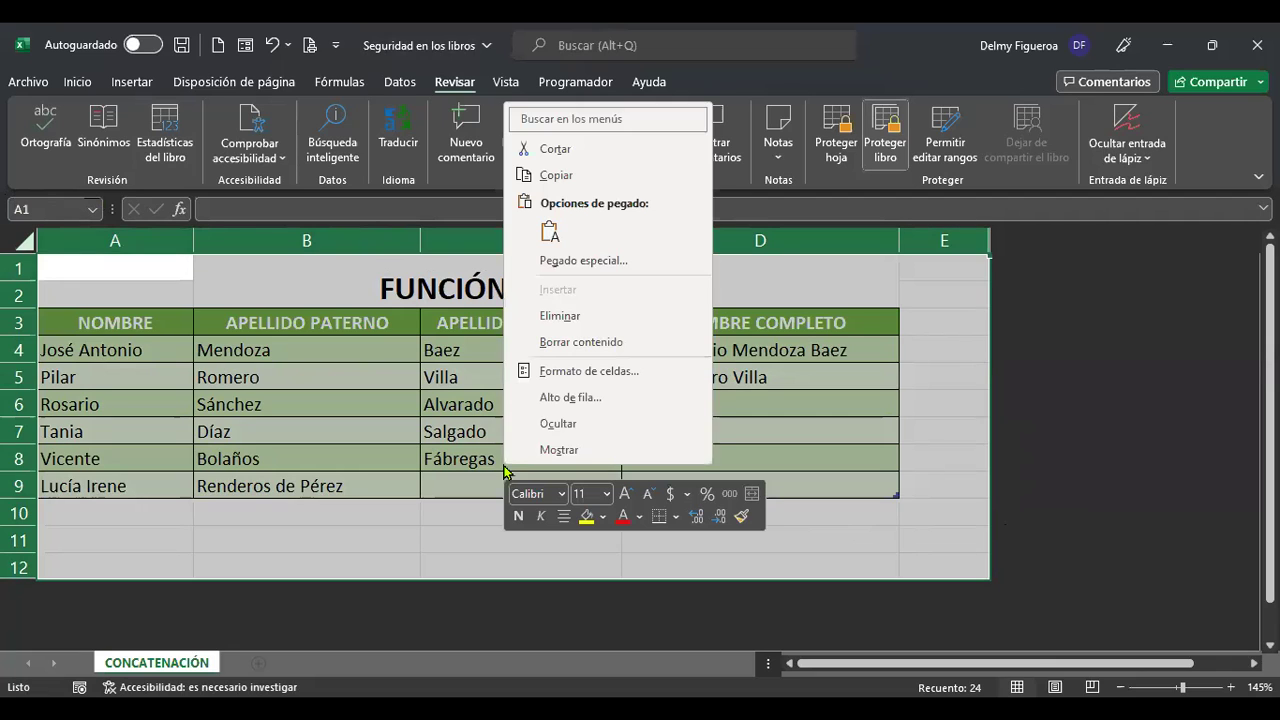
{"action": "left_click", "coordinate": [646, 381]}
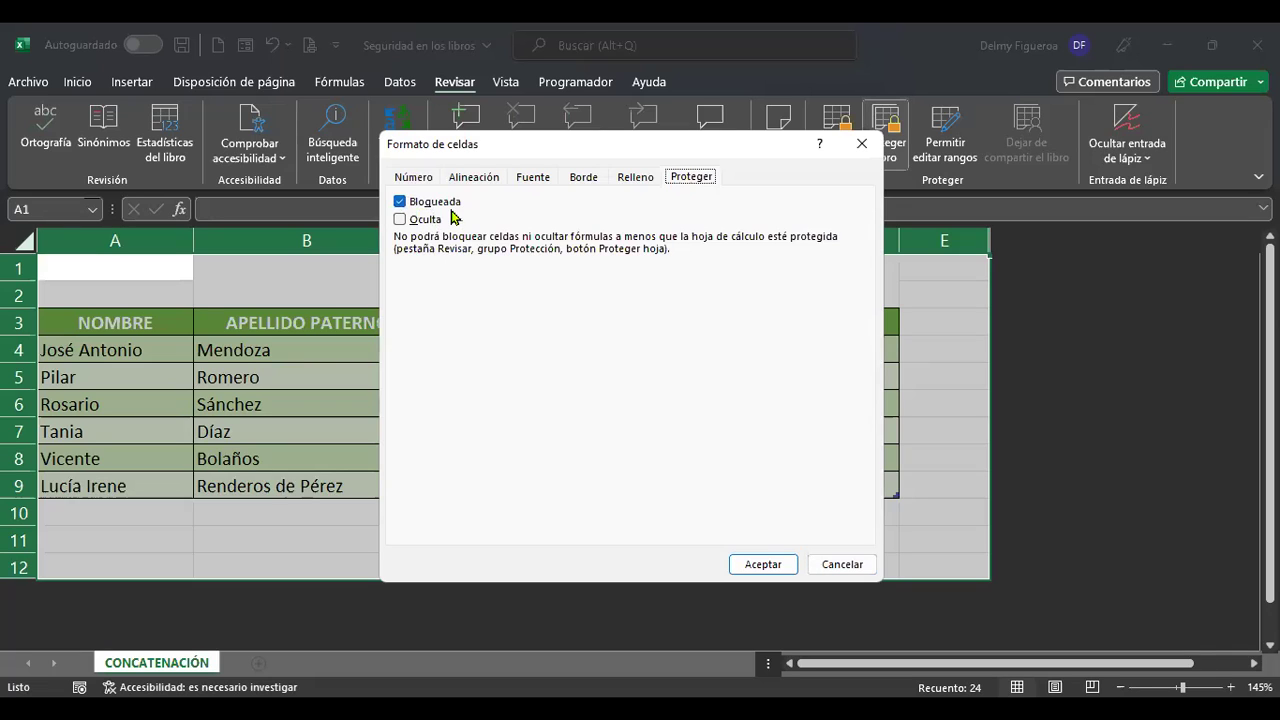
{"action": "left_click", "coordinate": [846, 566]}
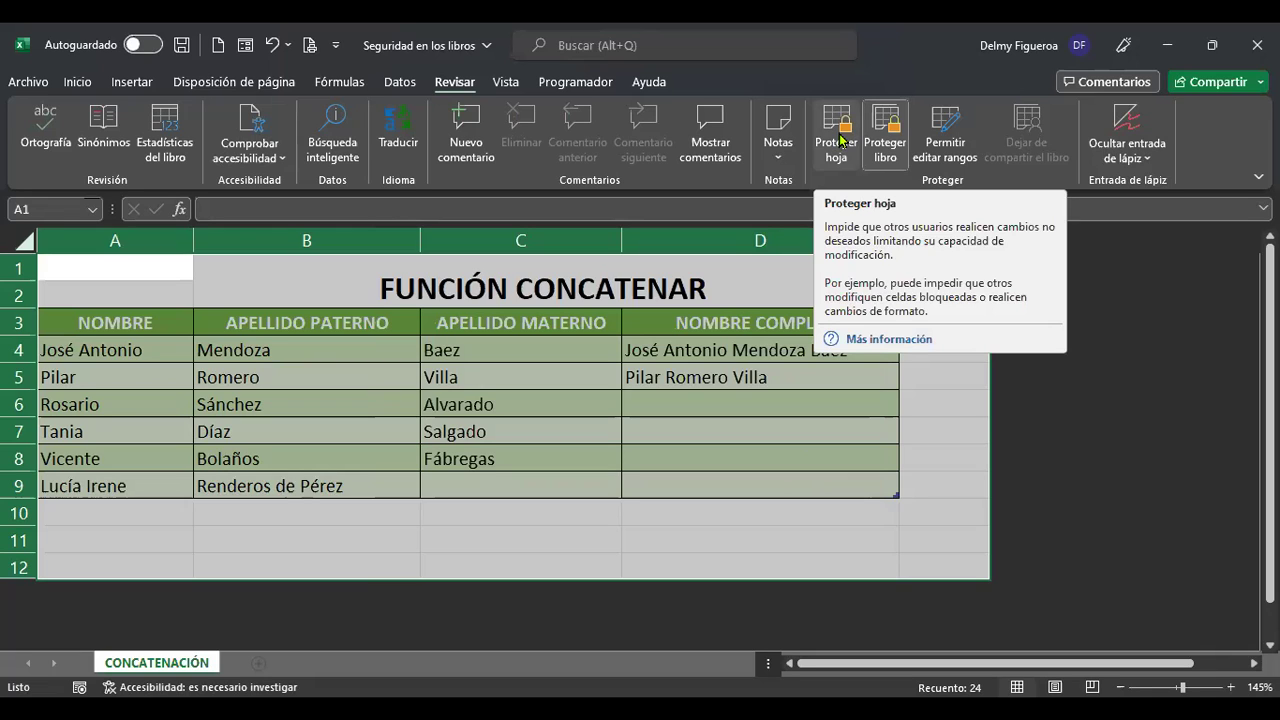
Open the Proteger hoja dialog from the Revisar tab.
{"action": "left_click", "coordinate": [840, 140]}
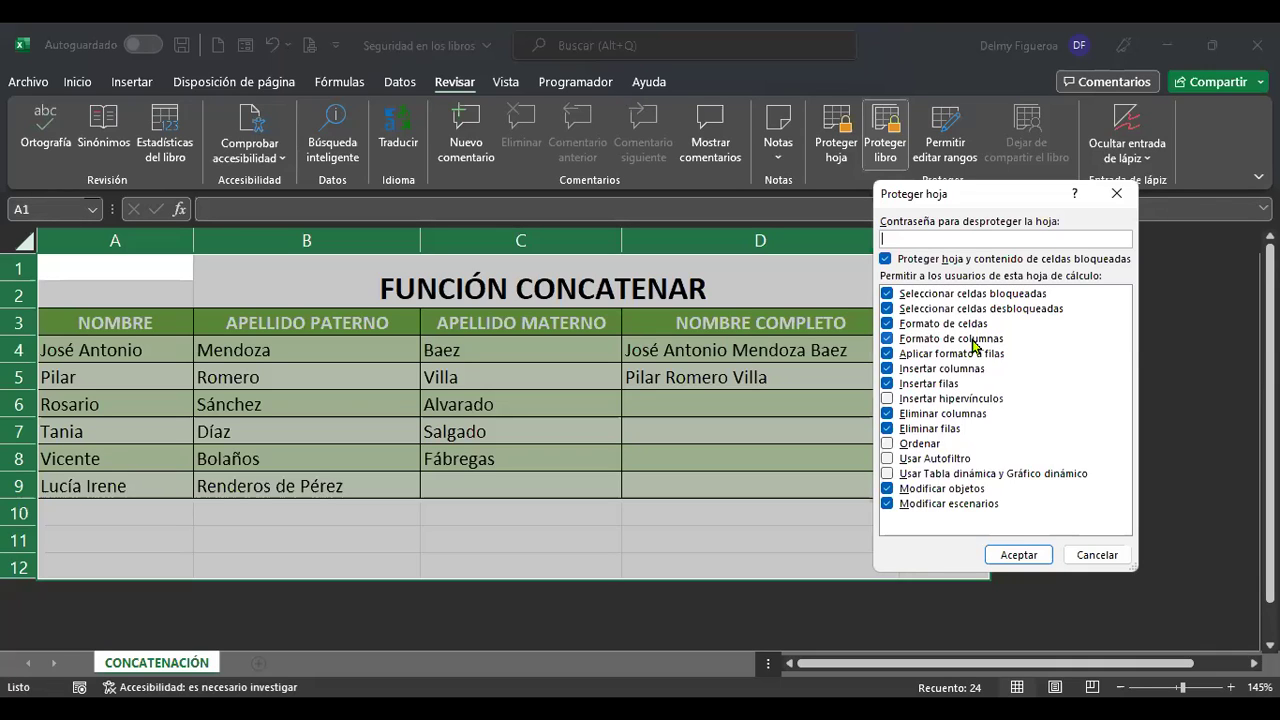
{"action": "left_click", "coordinate": [1018, 555]}
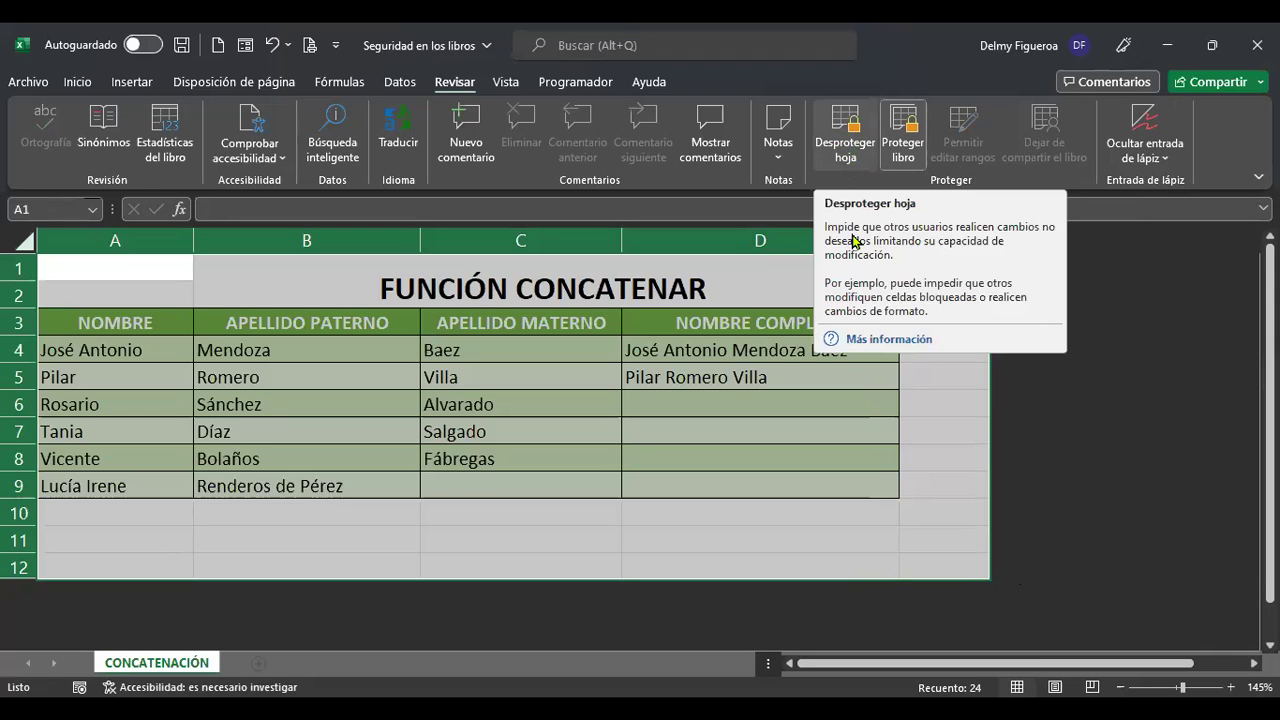
{"action": "left_click", "coordinate": [942, 455]}
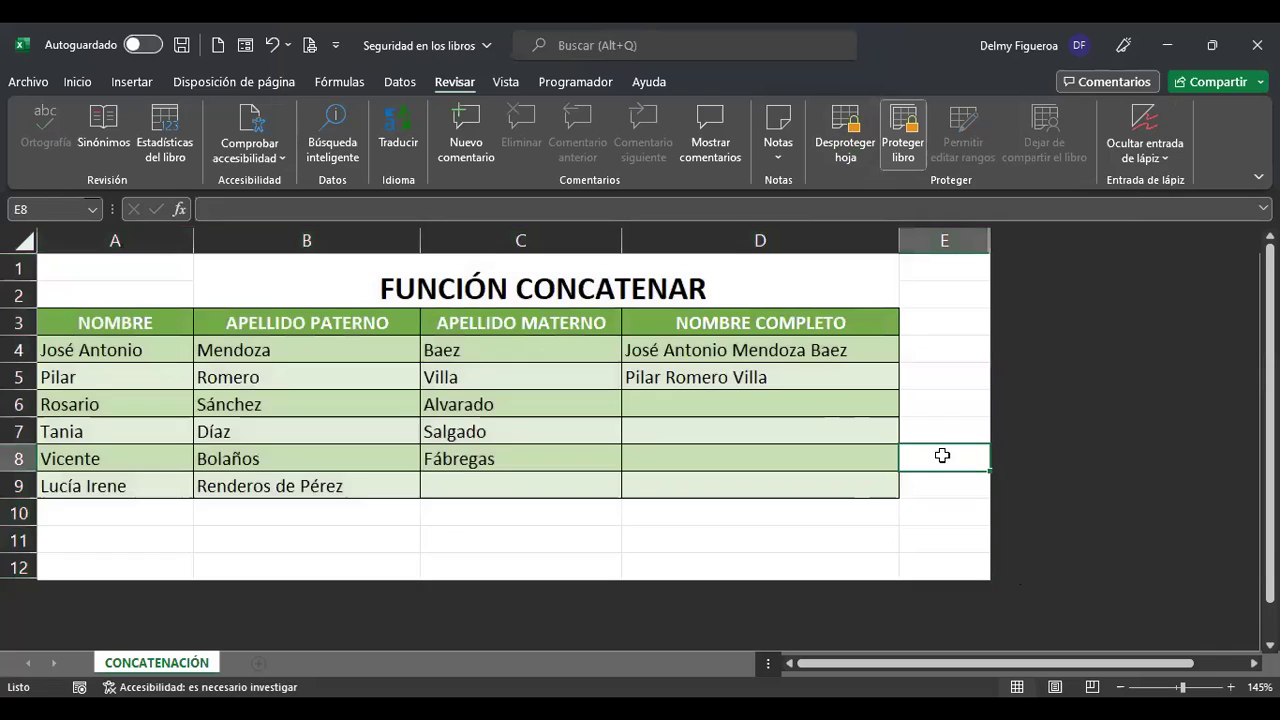
{"action": "left_click", "coordinate": [692, 405]}
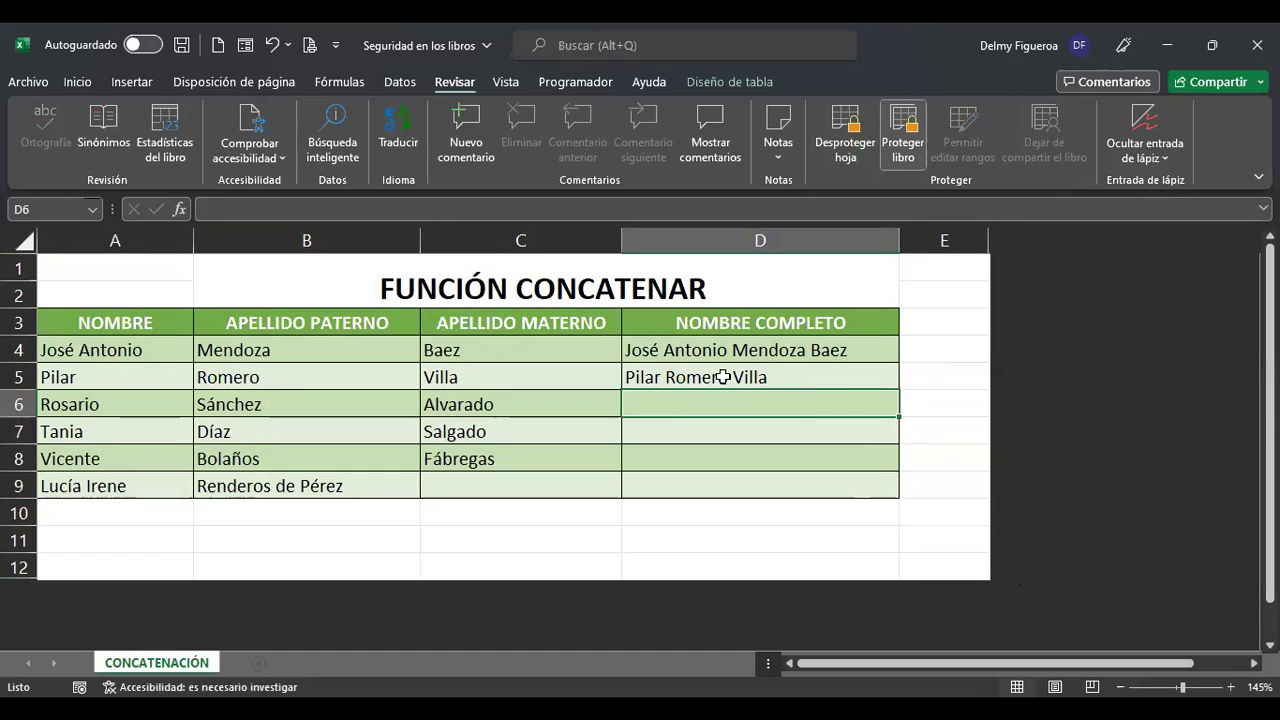
{"action": "left_click", "coordinate": [722, 377]}
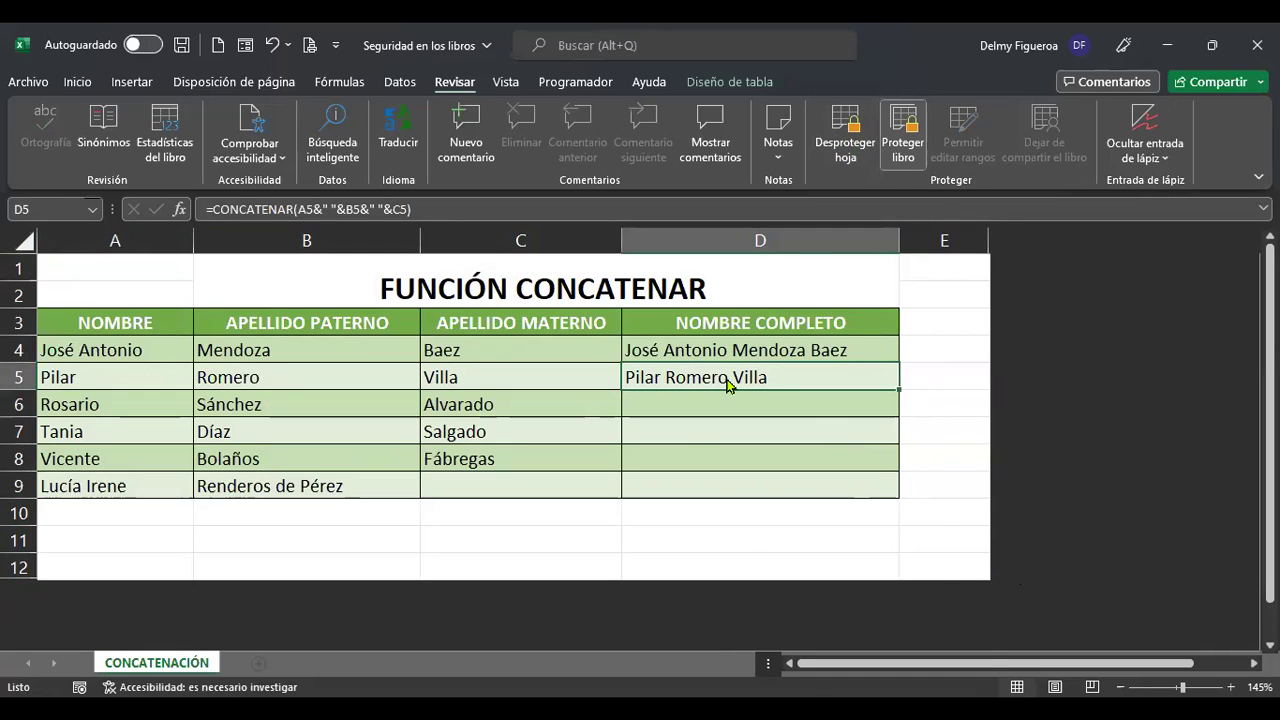
{"action": "right_click", "coordinate": [725, 378]}
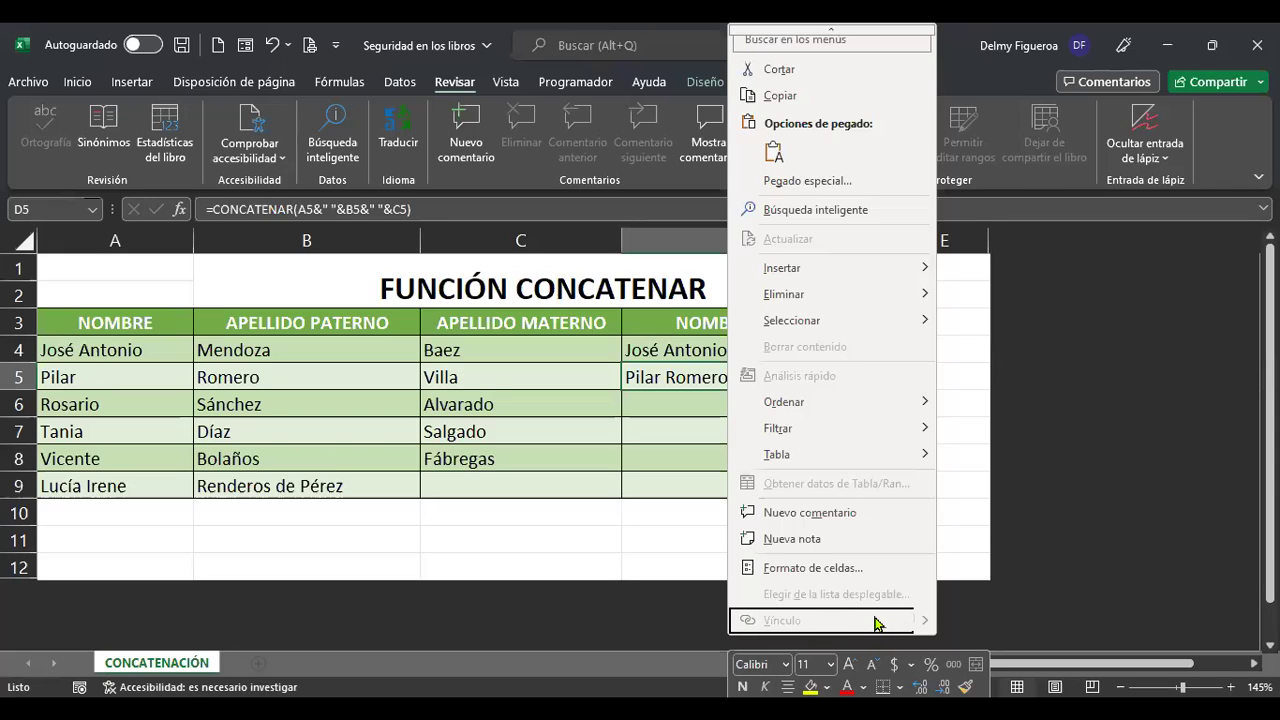
{"action": "mouse_move", "coordinate": [845, 459]}
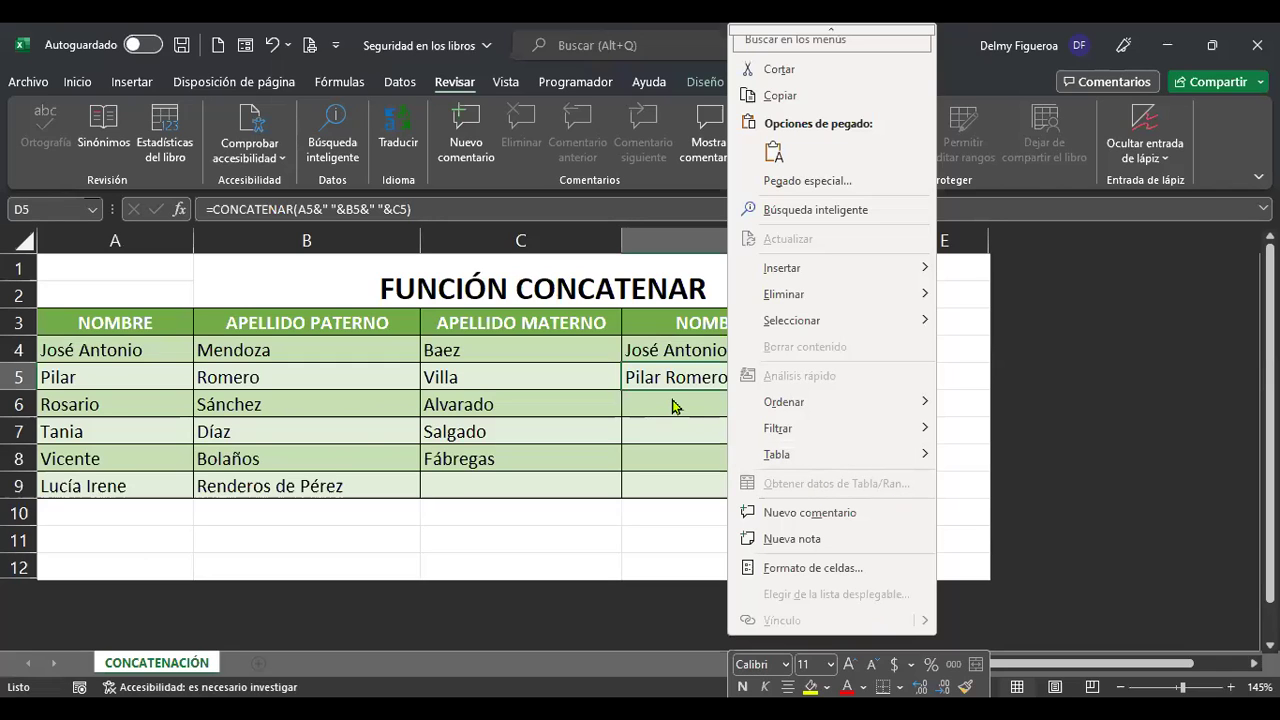
{"action": "left_click", "coordinate": [728, 414]}
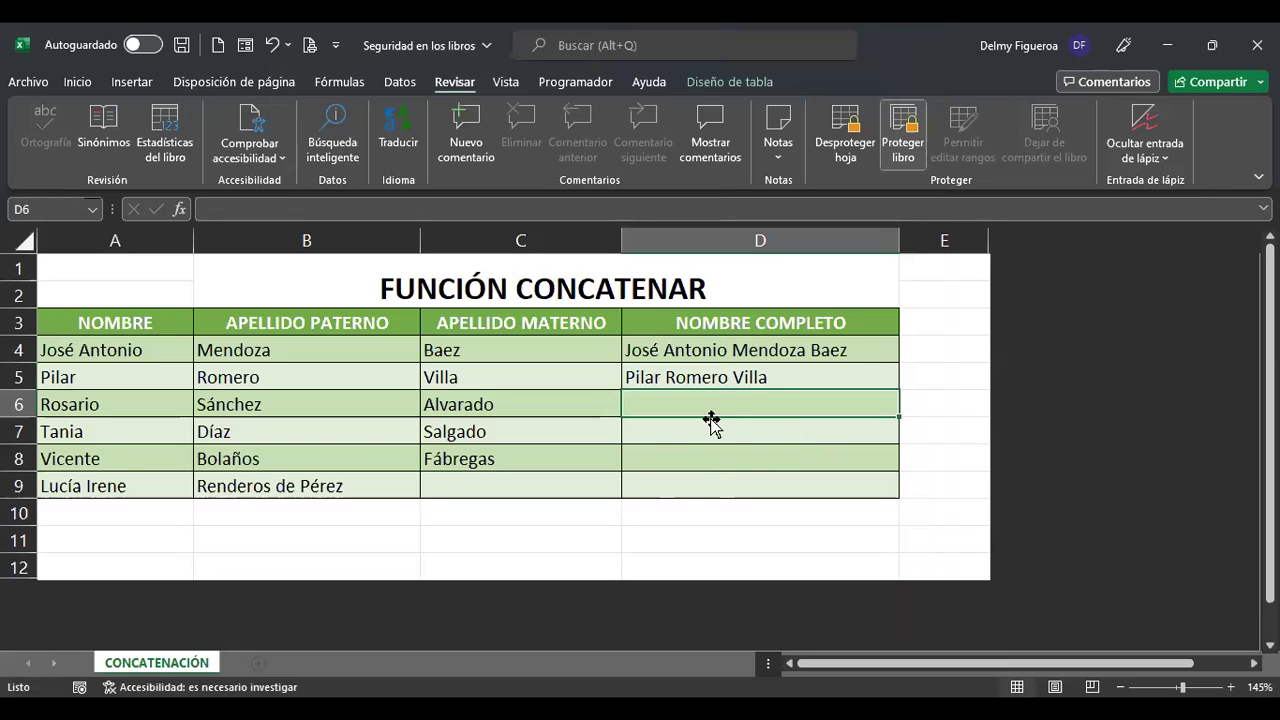
{"action": "left_click", "coordinate": [719, 374]}
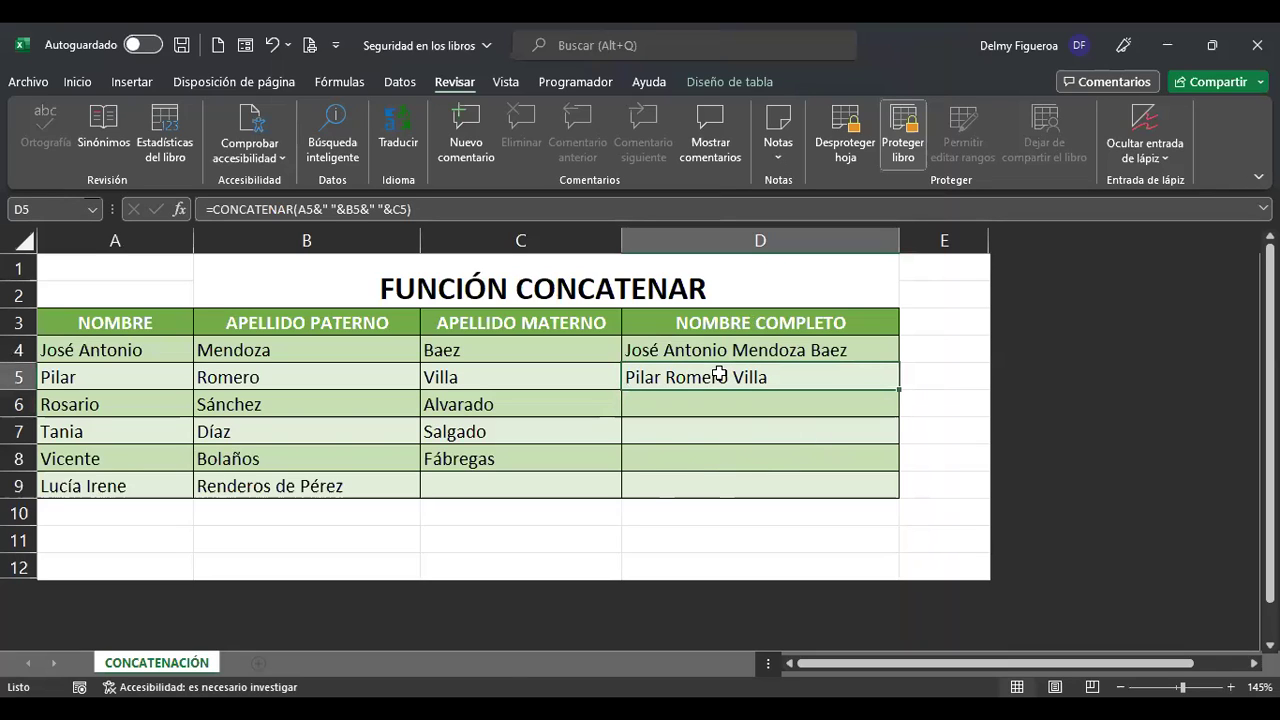
{"action": "right_click", "coordinate": [719, 374]}
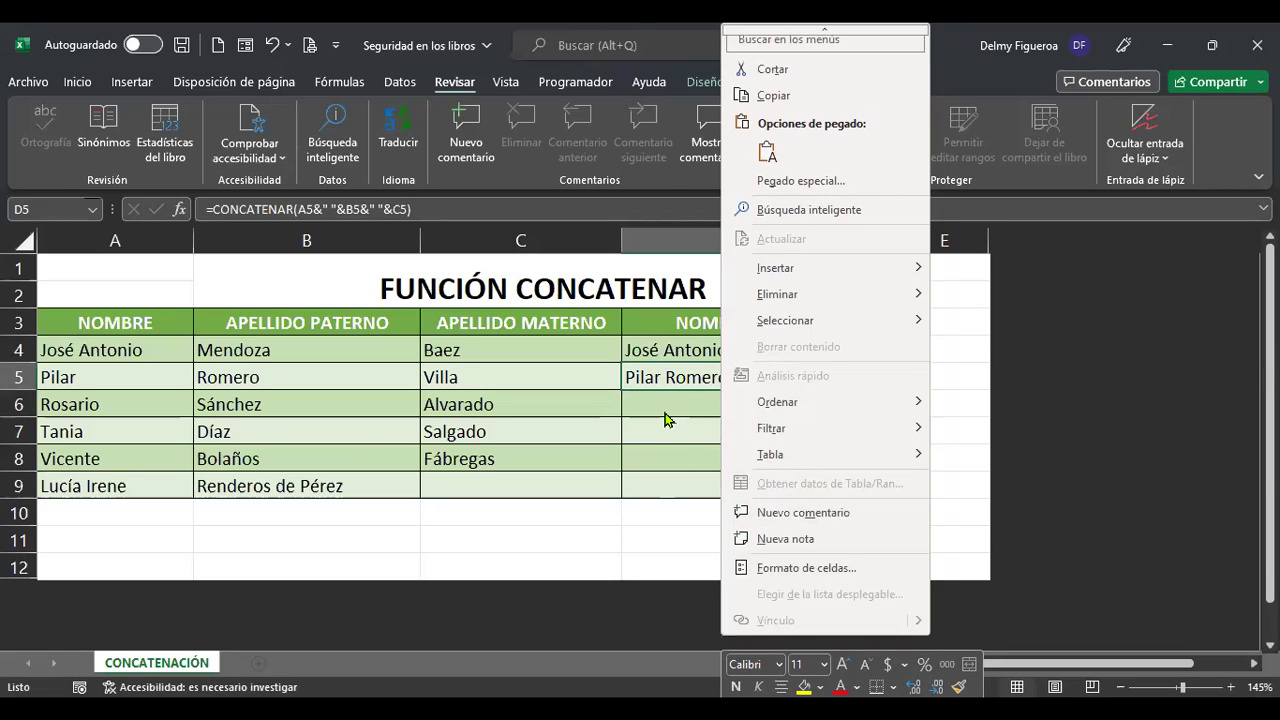
{"action": "key", "text": "Escape"}
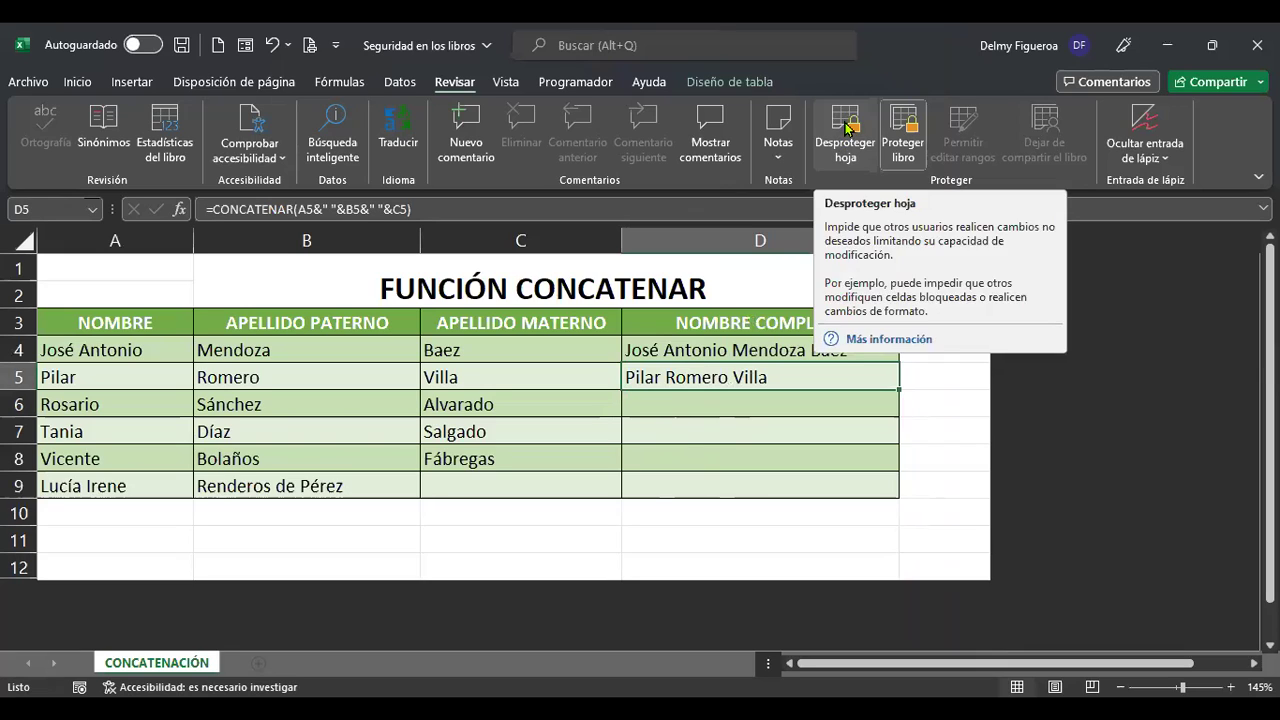
{"action": "left_click", "coordinate": [845, 126]}
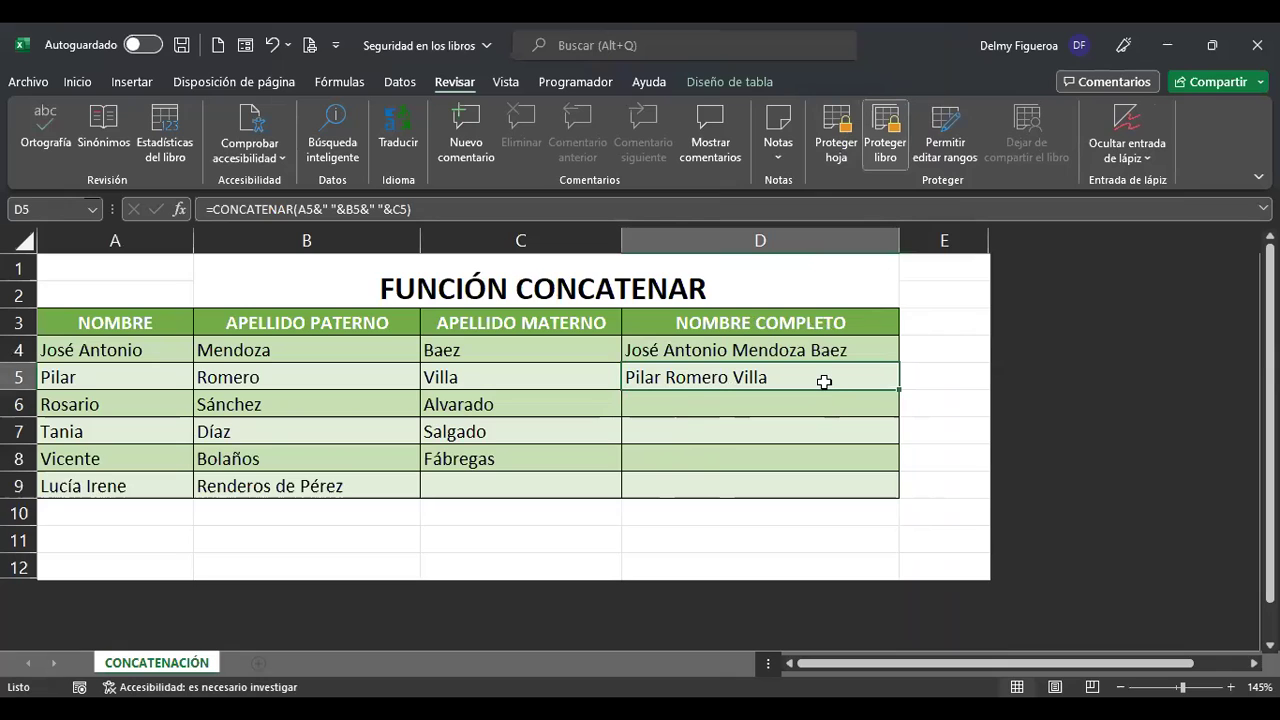
{"action": "right_click", "coordinate": [824, 382]}
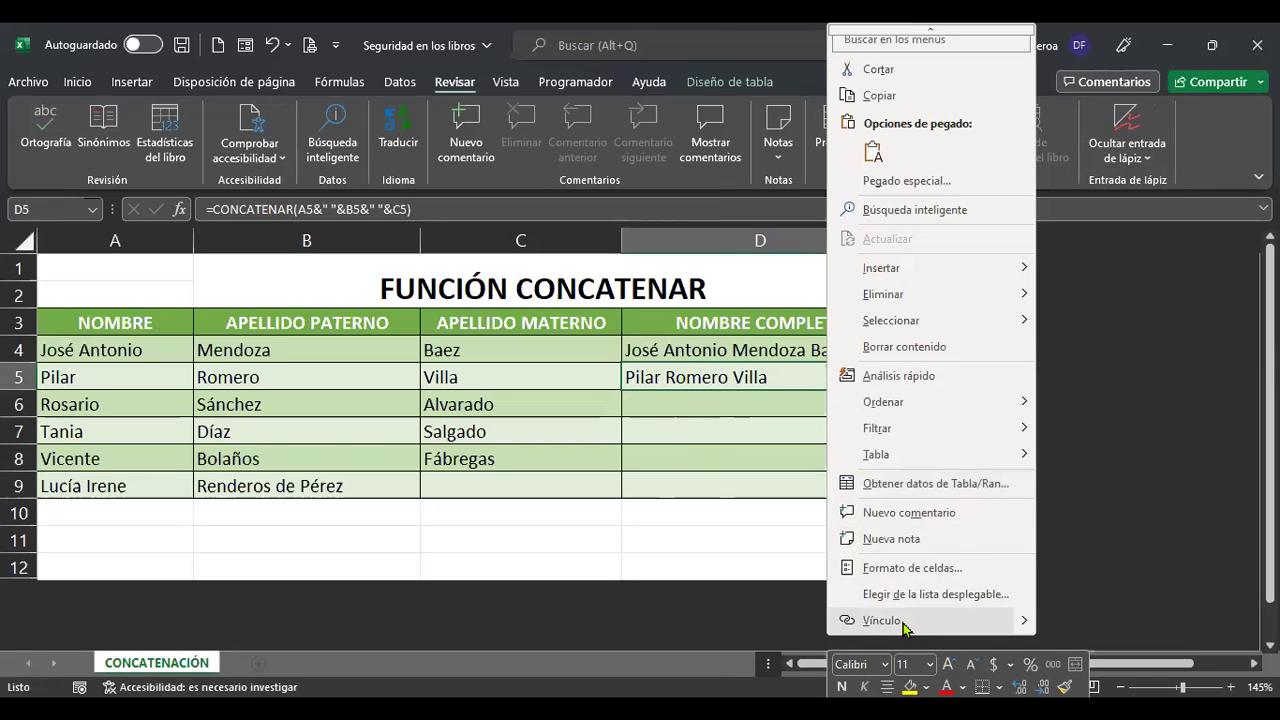
{"action": "left_click", "coordinate": [903, 627]}
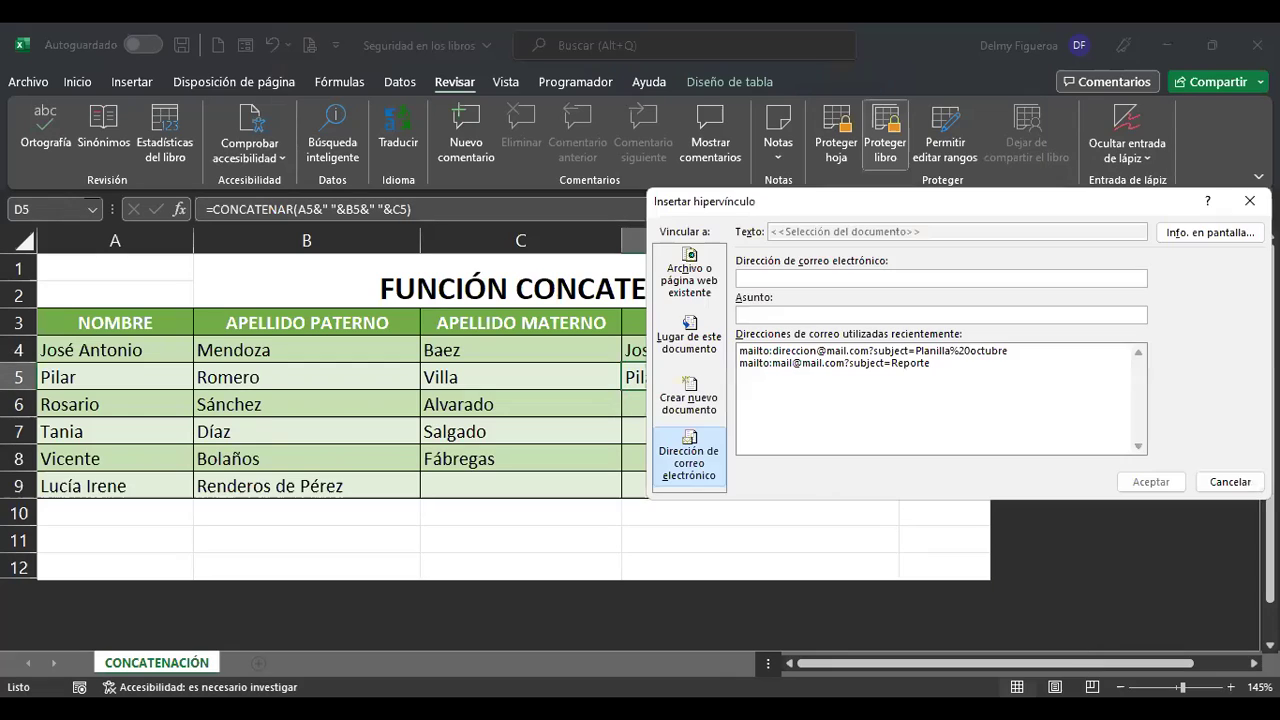
{"action": "left_click", "coordinate": [1238, 485]}
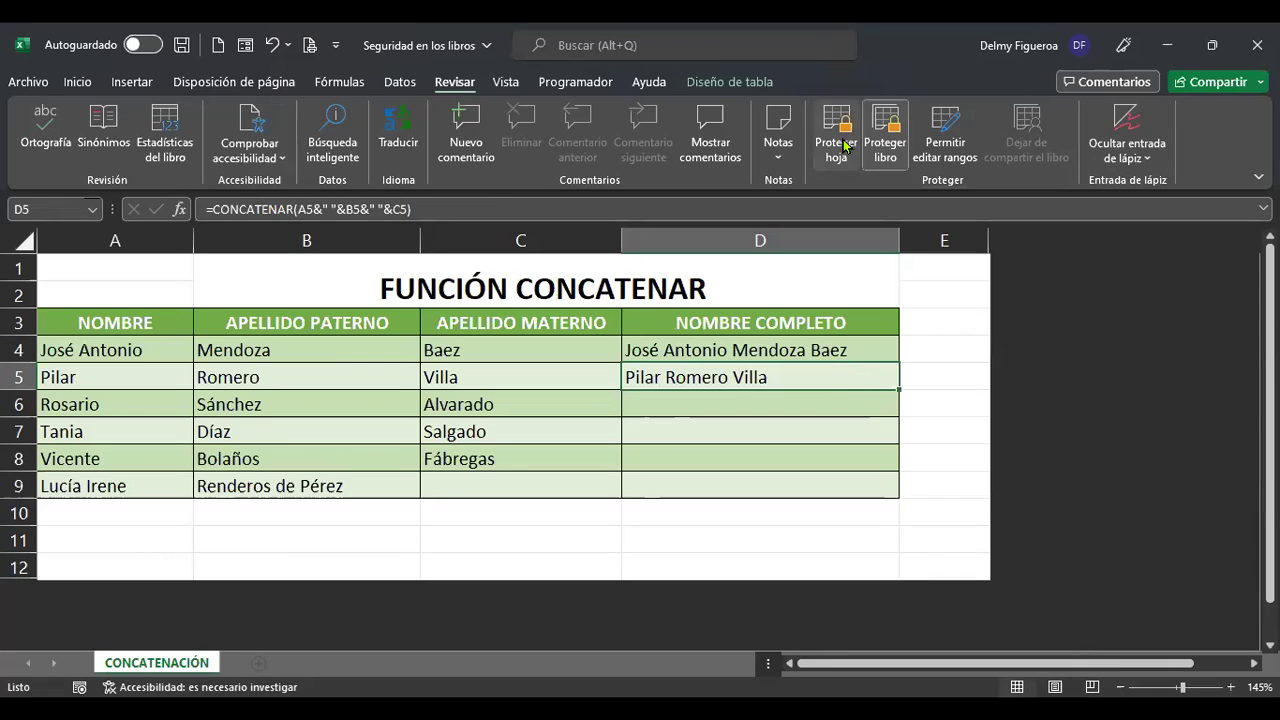
{"action": "left_click", "coordinate": [831, 402]}
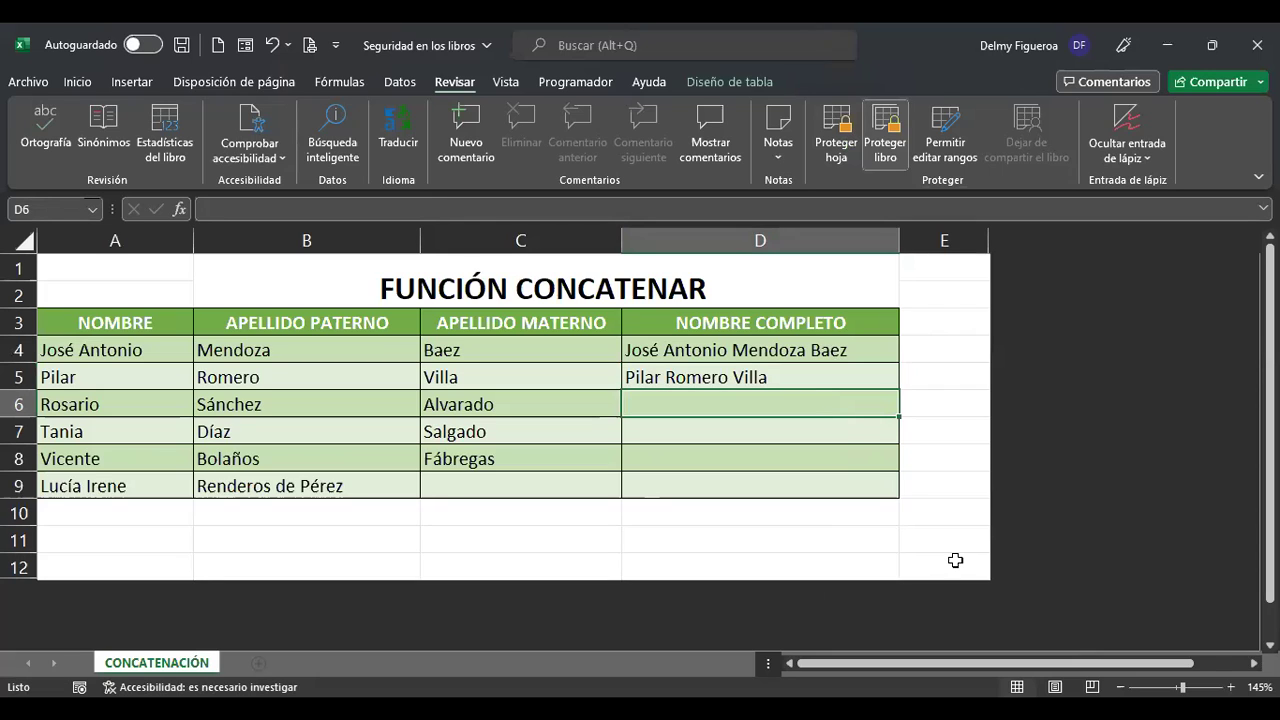
Inspect the CONCATENAR formulas in D4 and D5 without changing them.
{"action": "left_click", "coordinate": [942, 515]}
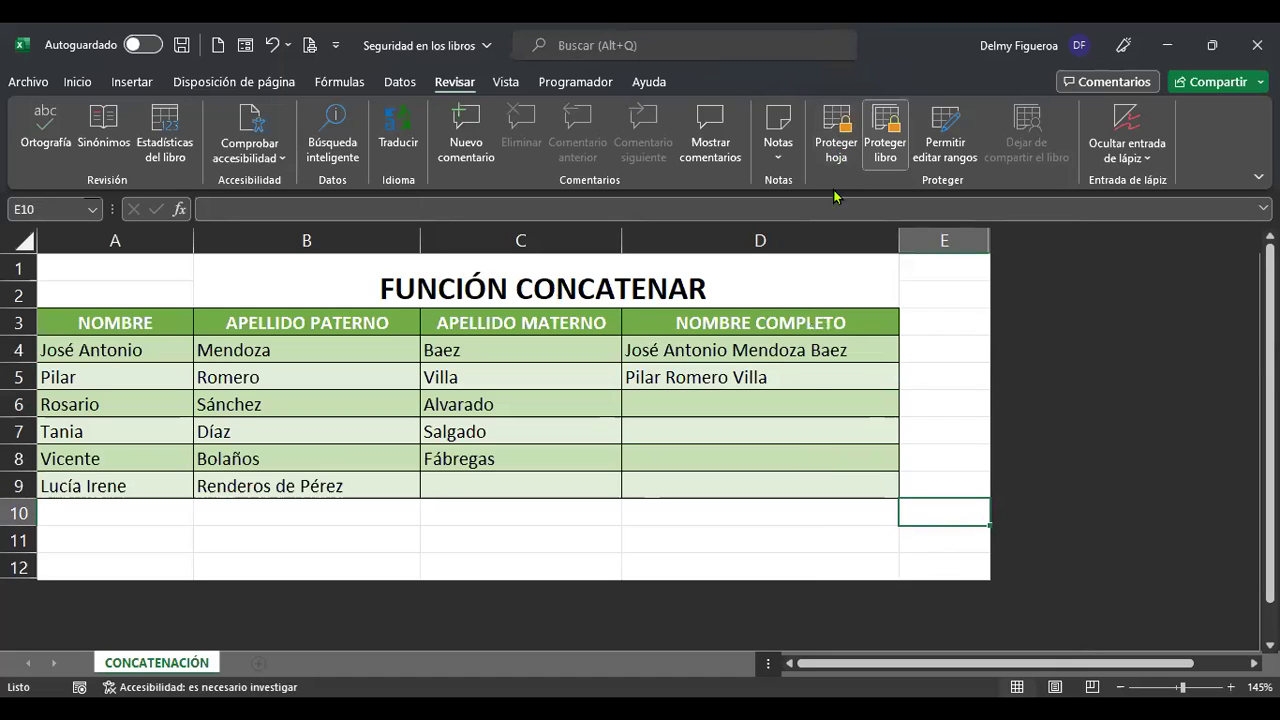
{"action": "left_click", "coordinate": [828, 401]}
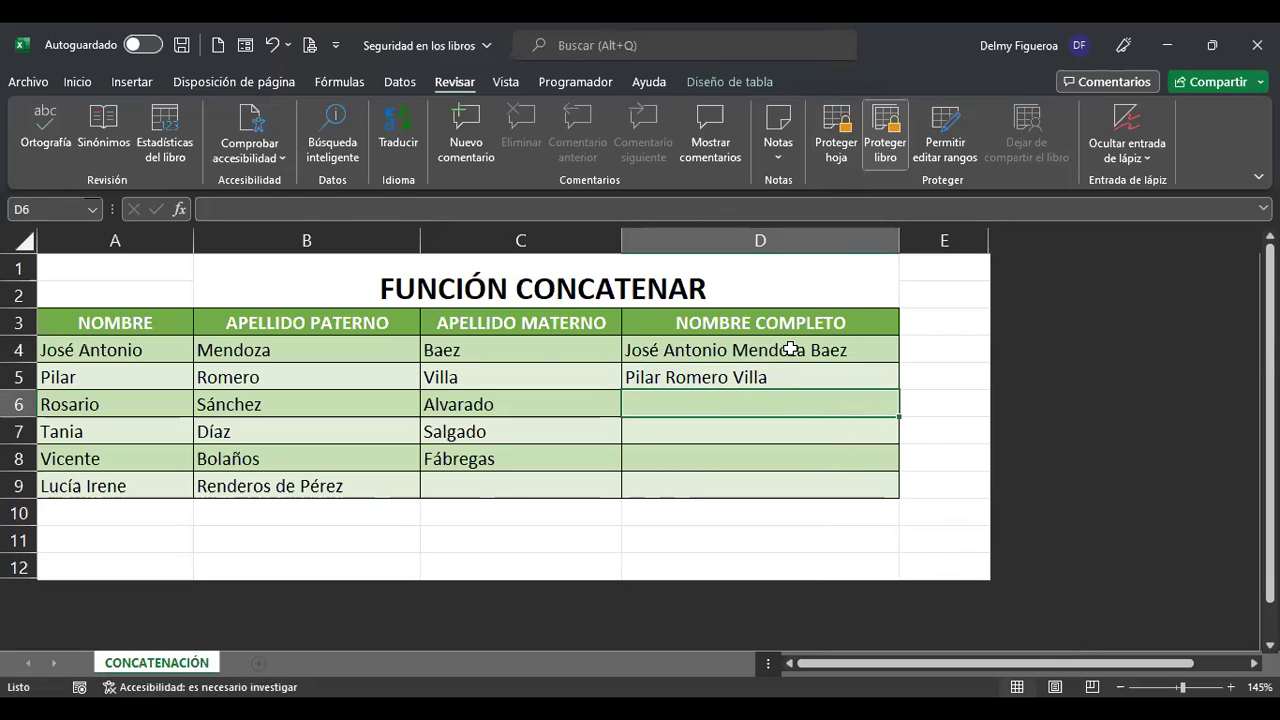
{"action": "left_click", "coordinate": [714, 350]}
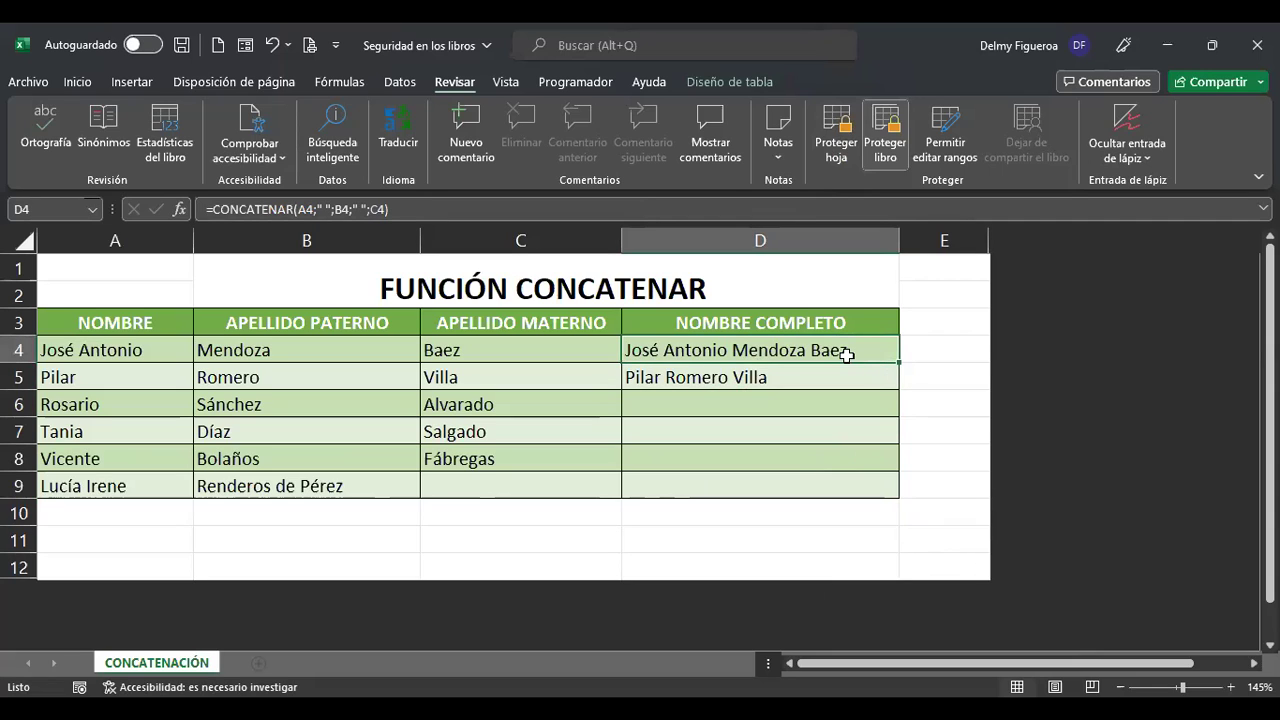
{"action": "double_click", "coordinate": [737, 352]}
{"action": "left_click", "coordinate": [752, 375]}
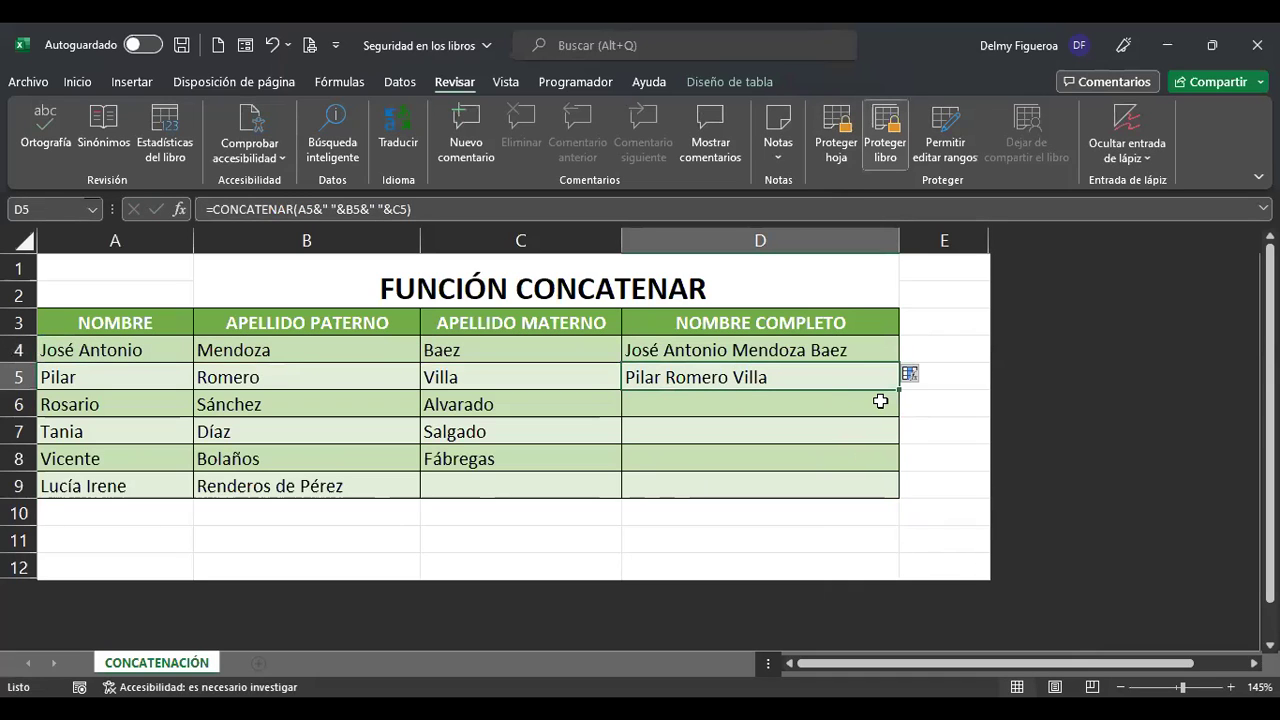
{"action": "key", "text": "F2"}
{"action": "key", "text": "Return"}
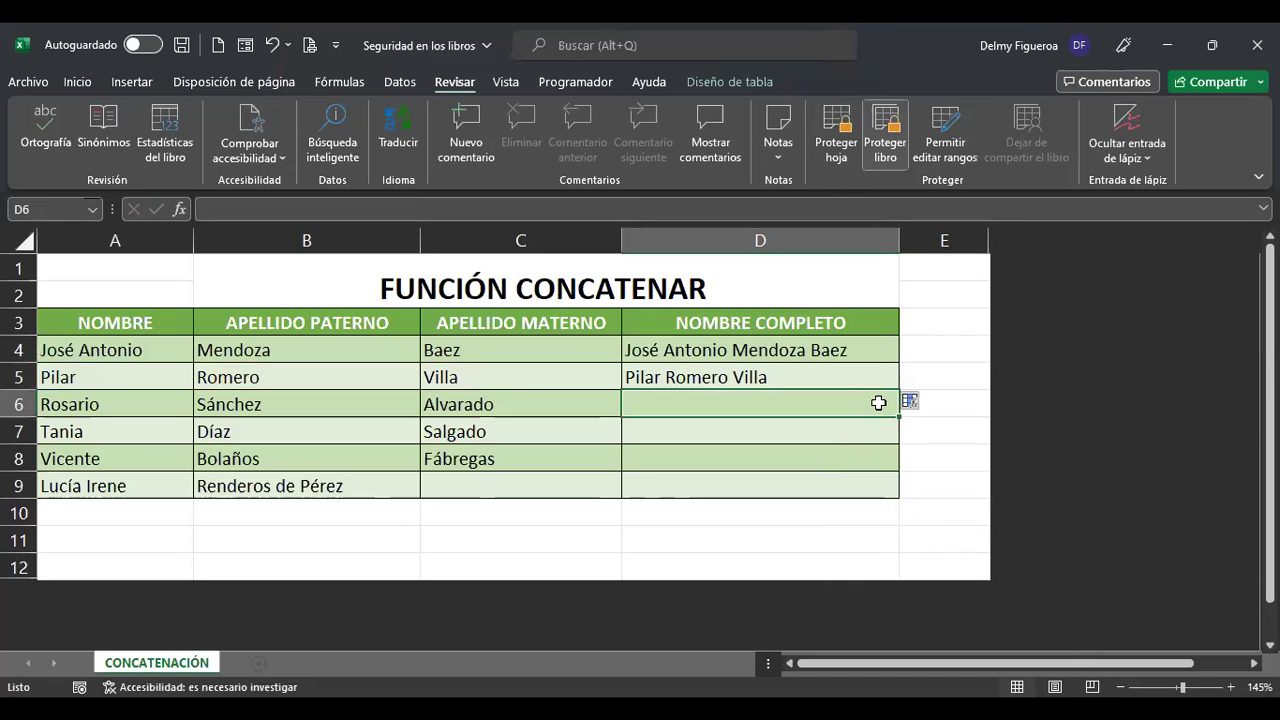
Recheck D4, then select the entire worksheet.
{"action": "left_click", "coordinate": [850, 352]}
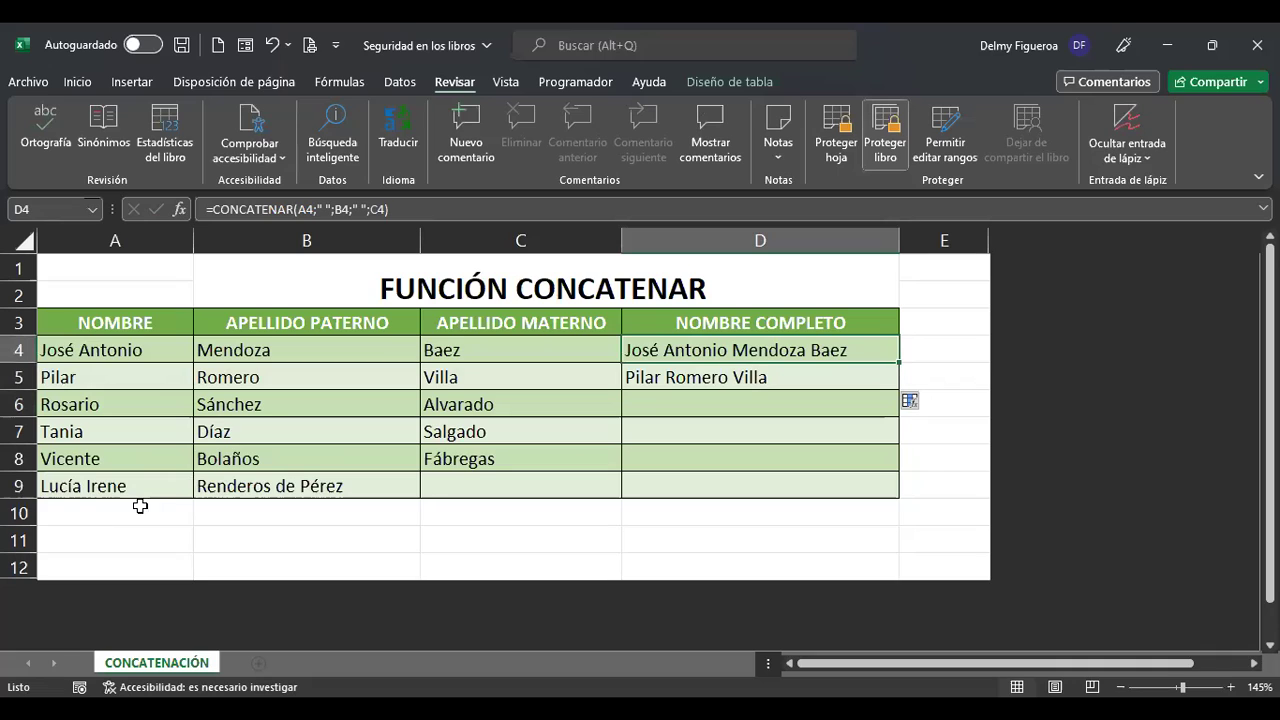
{"action": "left_click", "coordinate": [746, 452]}
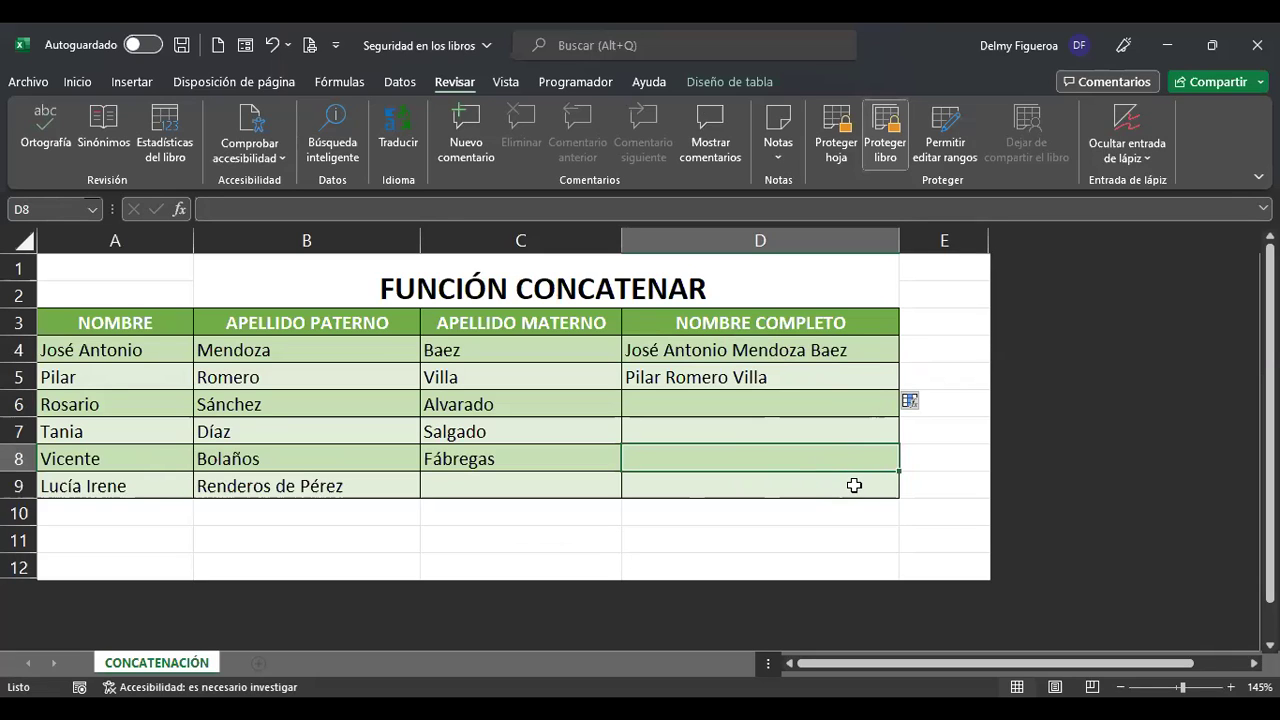
{"action": "left_click", "coordinate": [16, 240]}
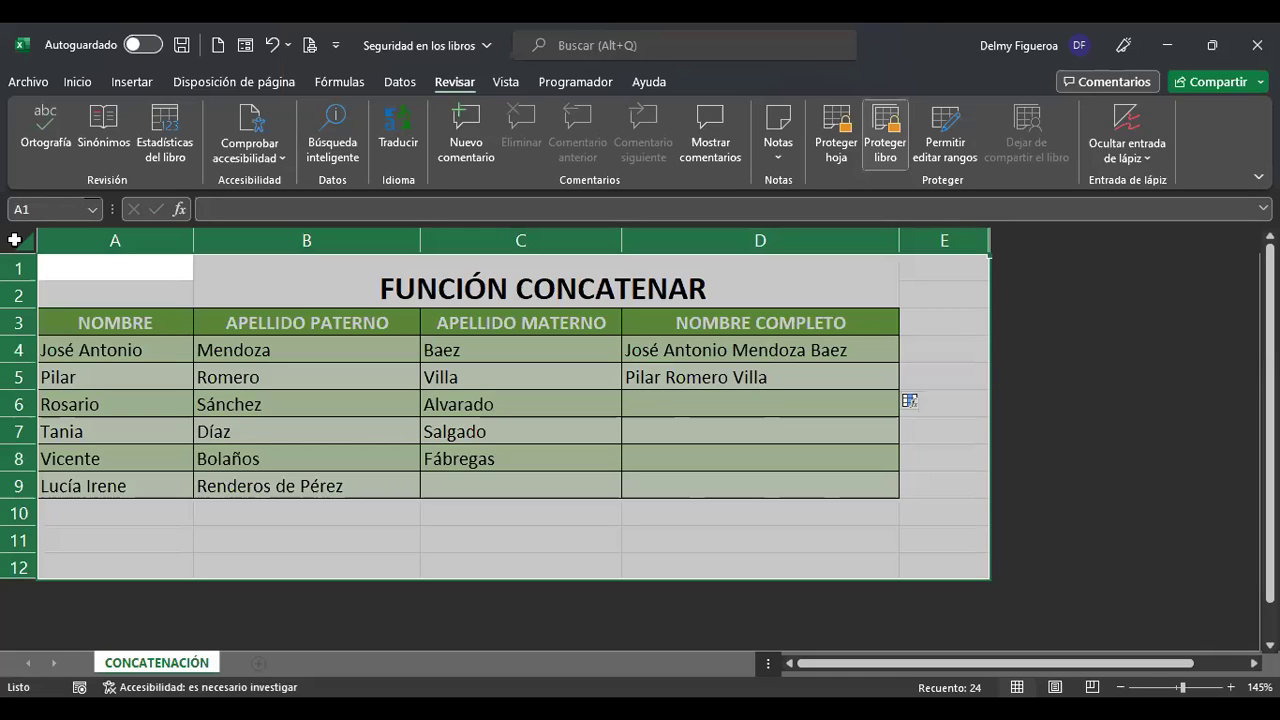
Clear the Bloqueada option in Format Cells so every cell is unlocked.
{"action": "key", "text": "ctrl+1"}
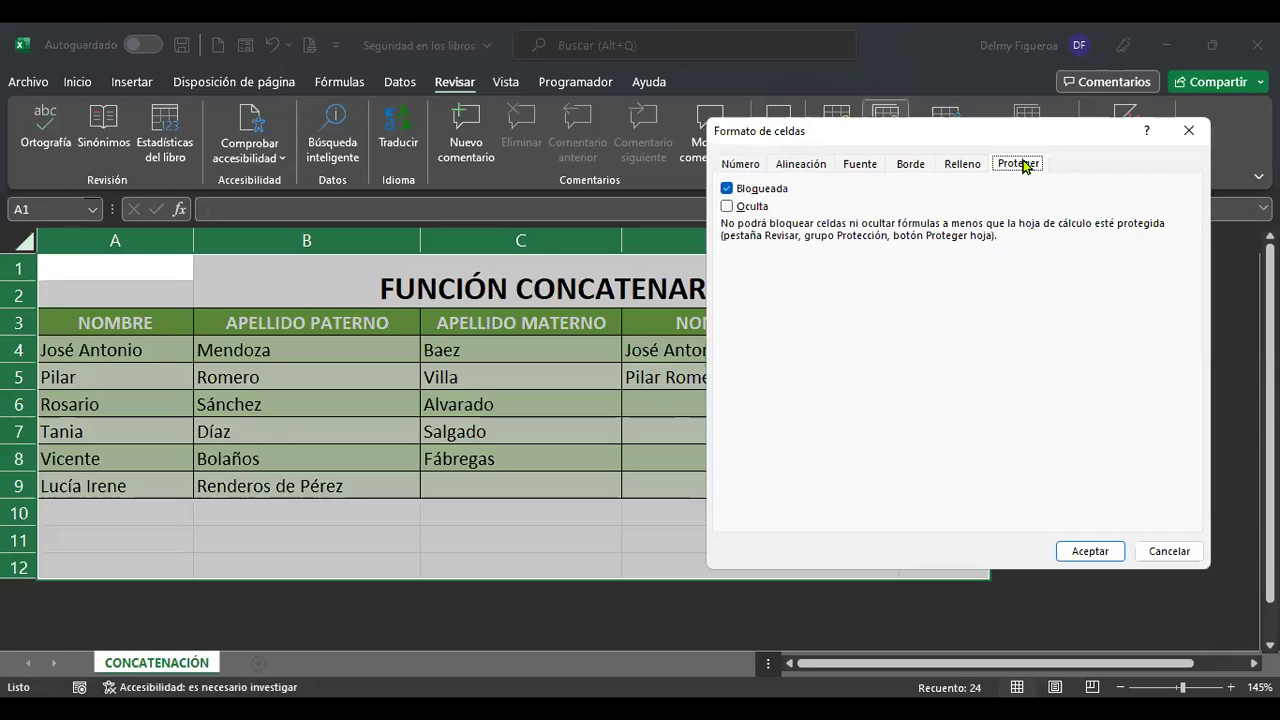
{"action": "left_click_drag", "start_coordinate": [857, 131], "coordinate": [681, 140]}
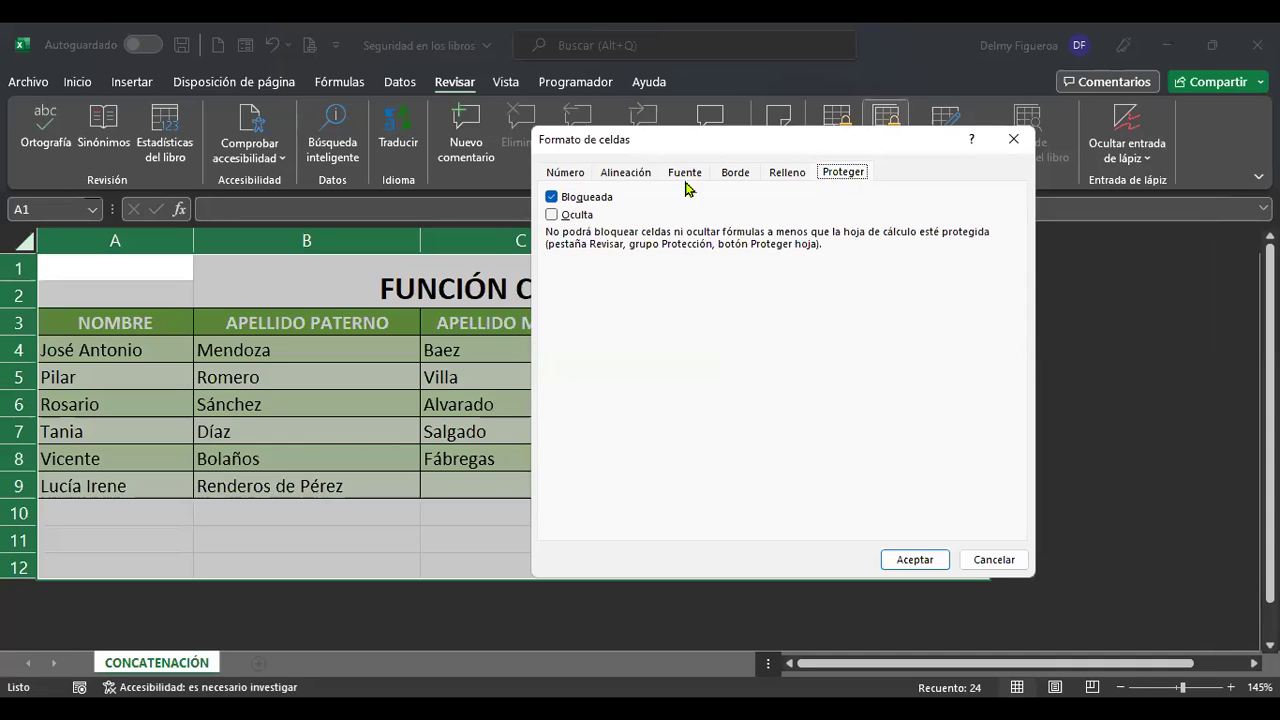
{"action": "left_click", "coordinate": [552, 198]}
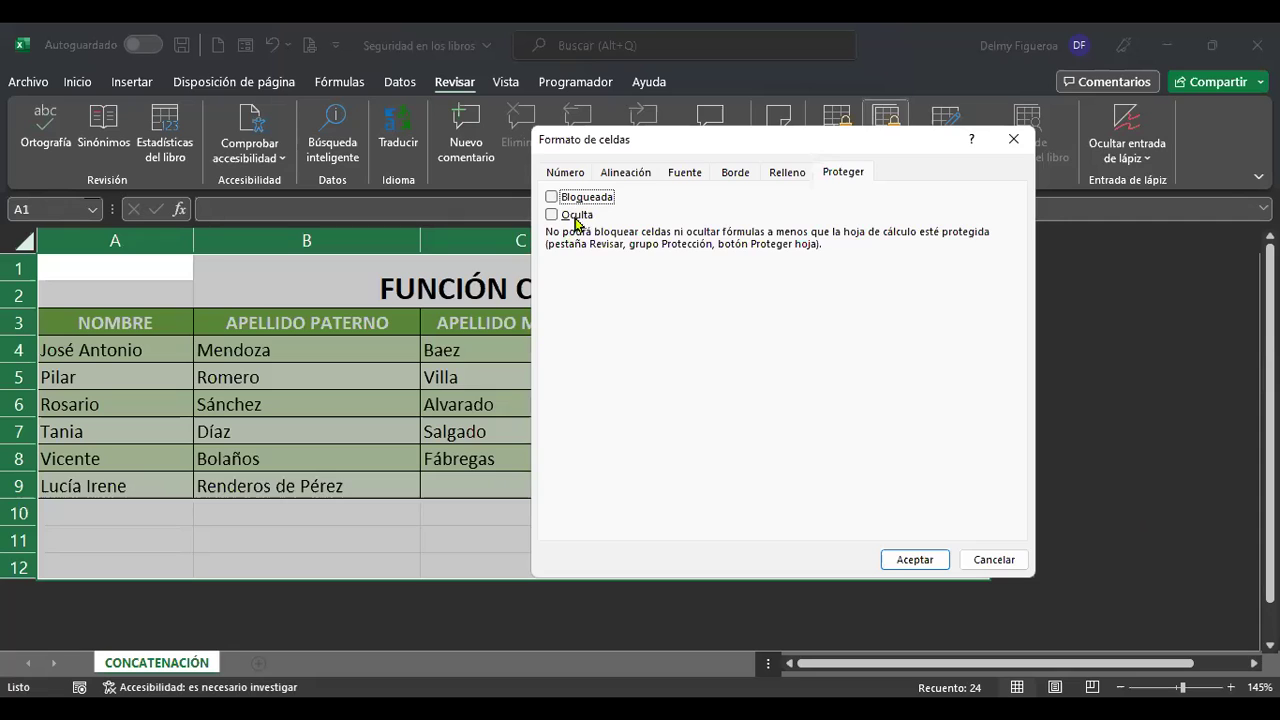
{"action": "left_click", "coordinate": [914, 560]}
Select D4:D9 and check Bloqueada on the Proteger tab to lock them.
{"action": "left_click", "coordinate": [830, 464]}
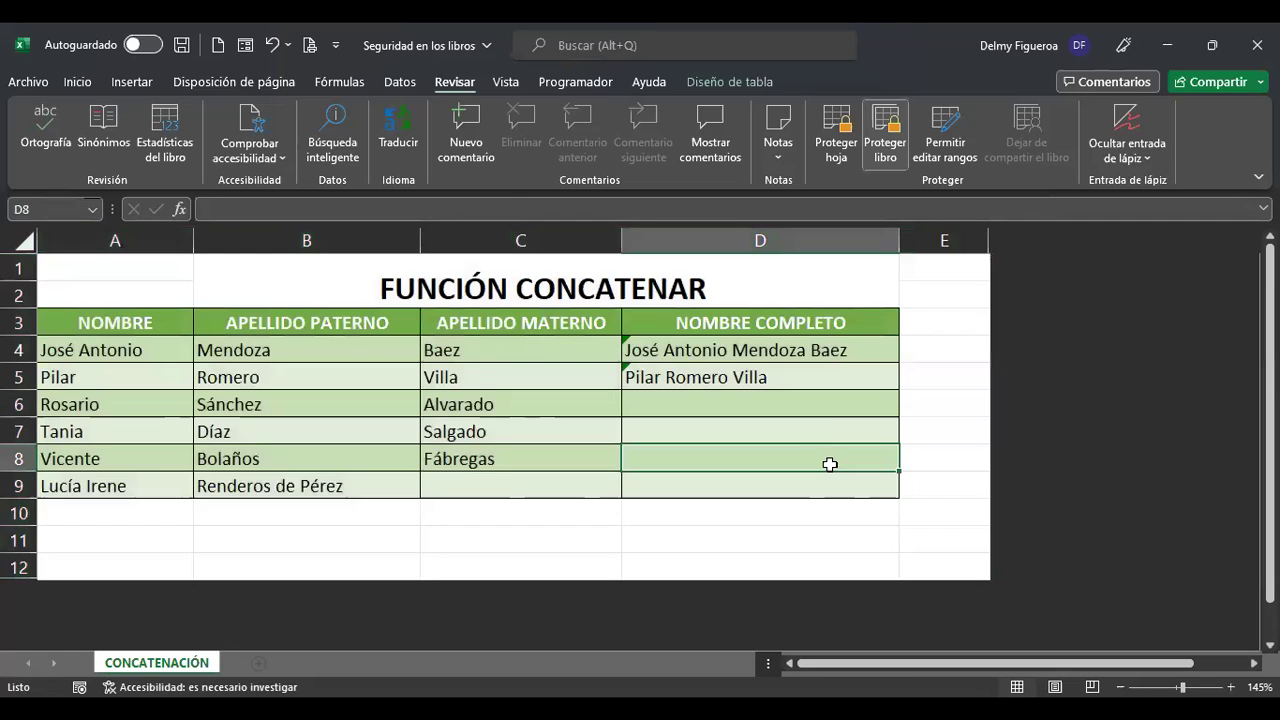
{"action": "left_click_drag", "start_coordinate": [826, 350], "coordinate": [826, 482]}
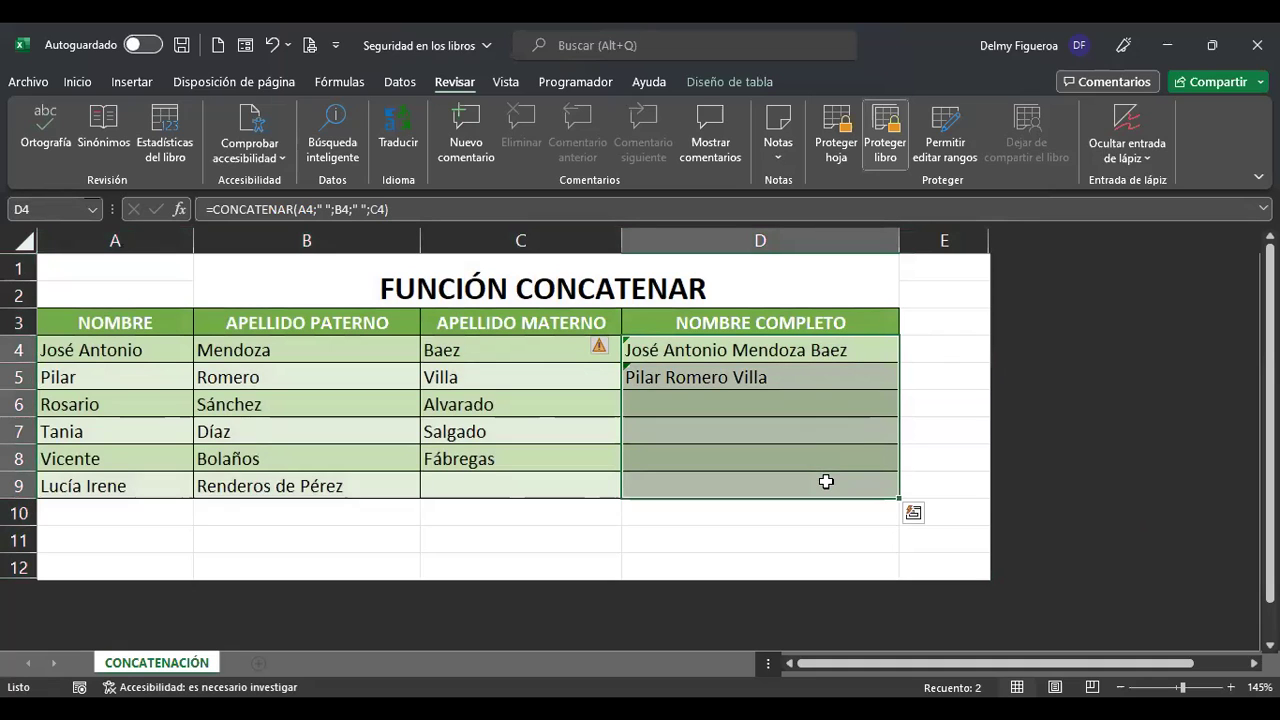
{"action": "key", "text": "ctrl+1"}
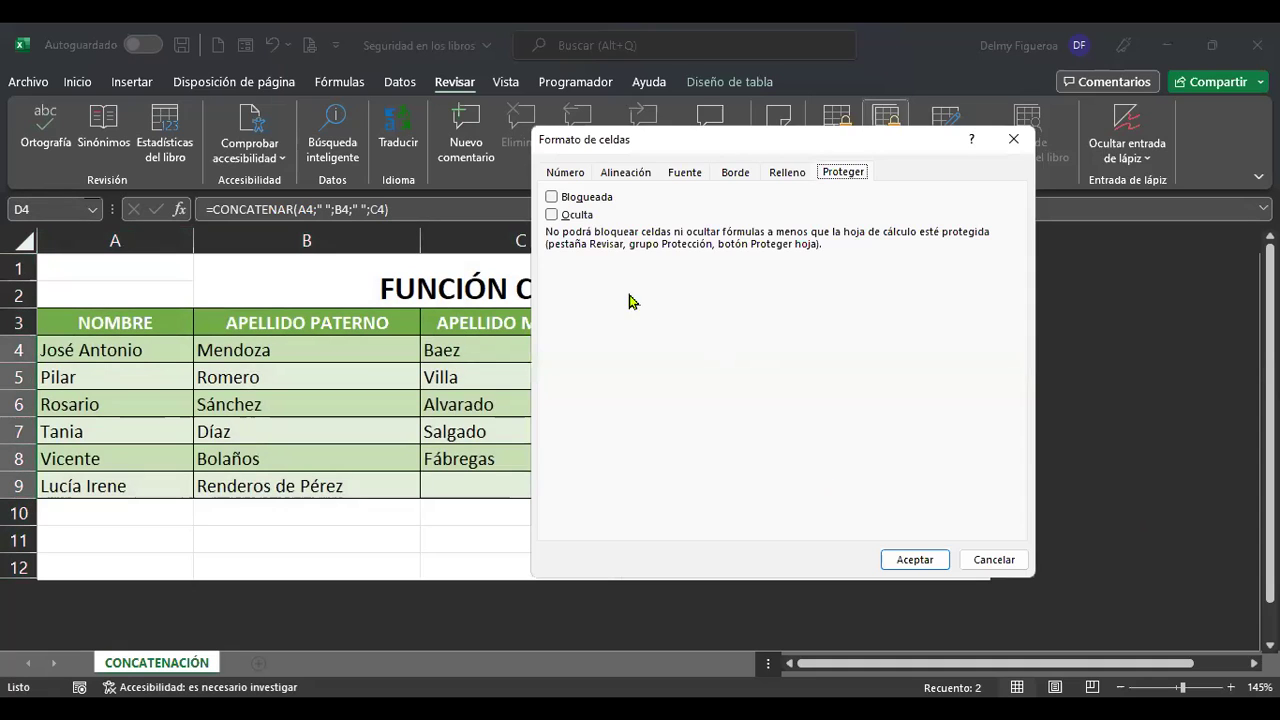
{"action": "left_click", "coordinate": [551, 199]}
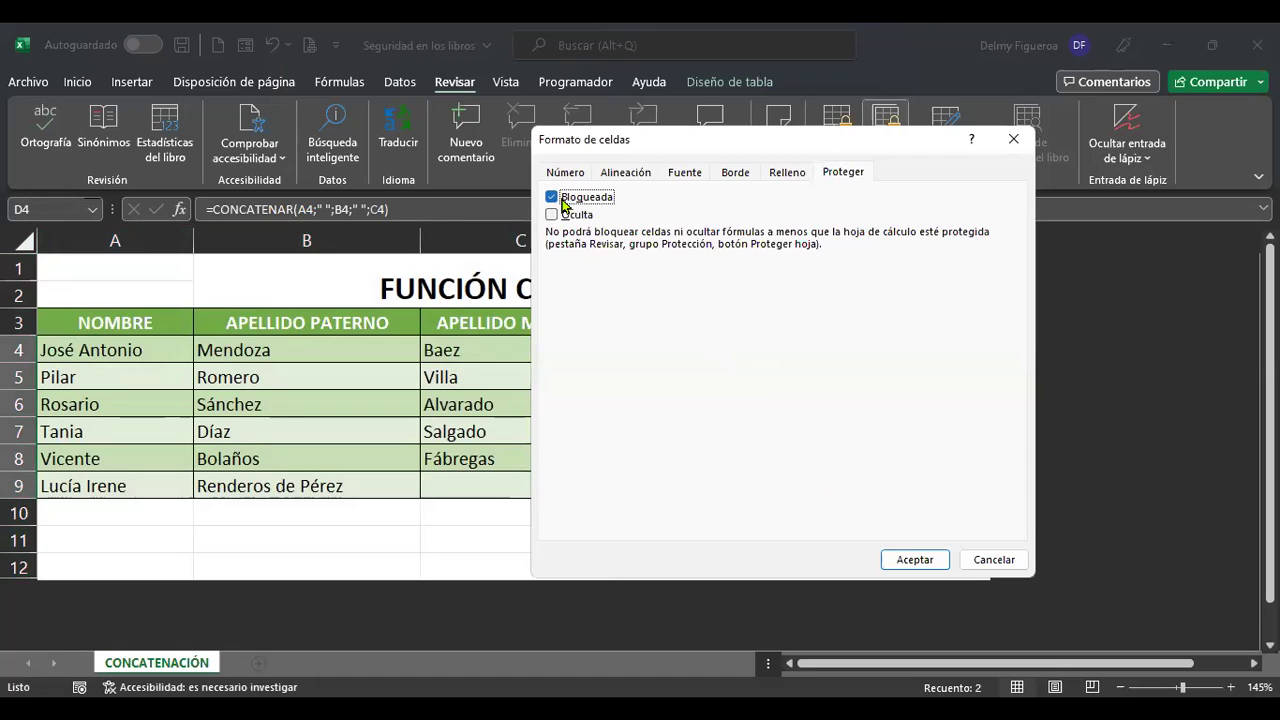
{"action": "left_click", "coordinate": [913, 562]}
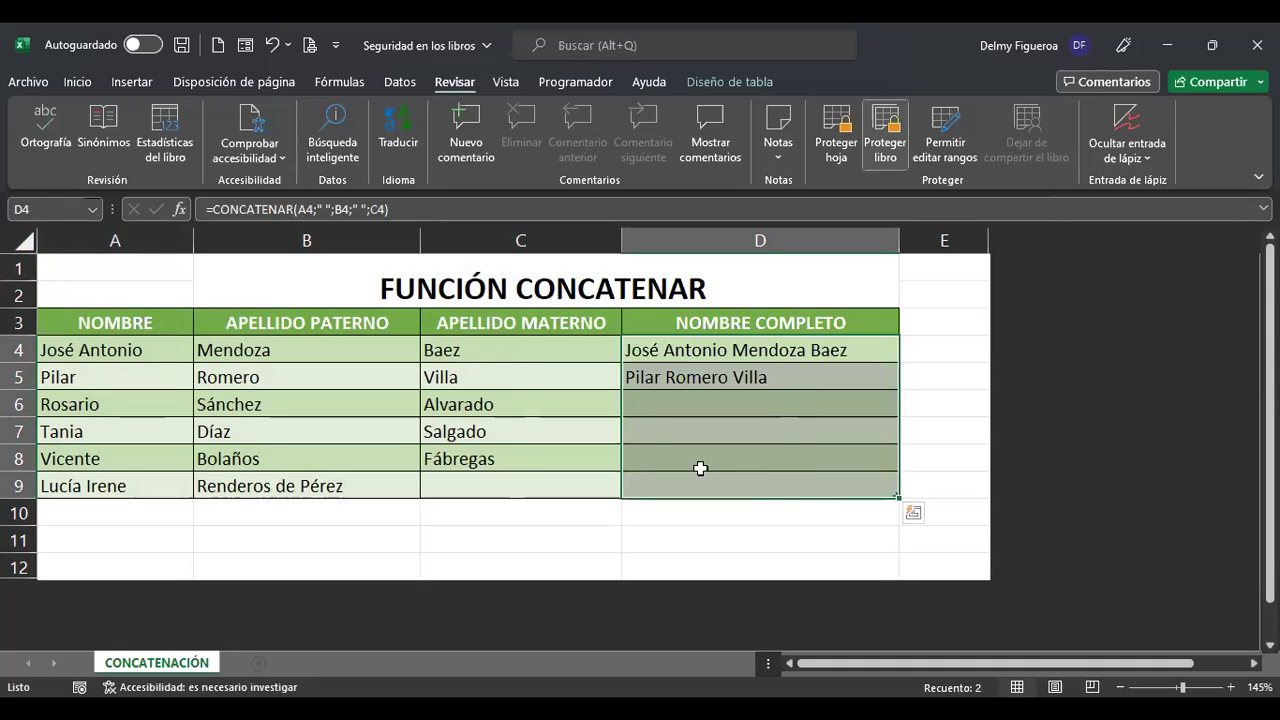
Protect the CONCATENACIÓN sheet with default permissions, then select cell D12.
{"action": "left_click", "coordinate": [843, 150]}
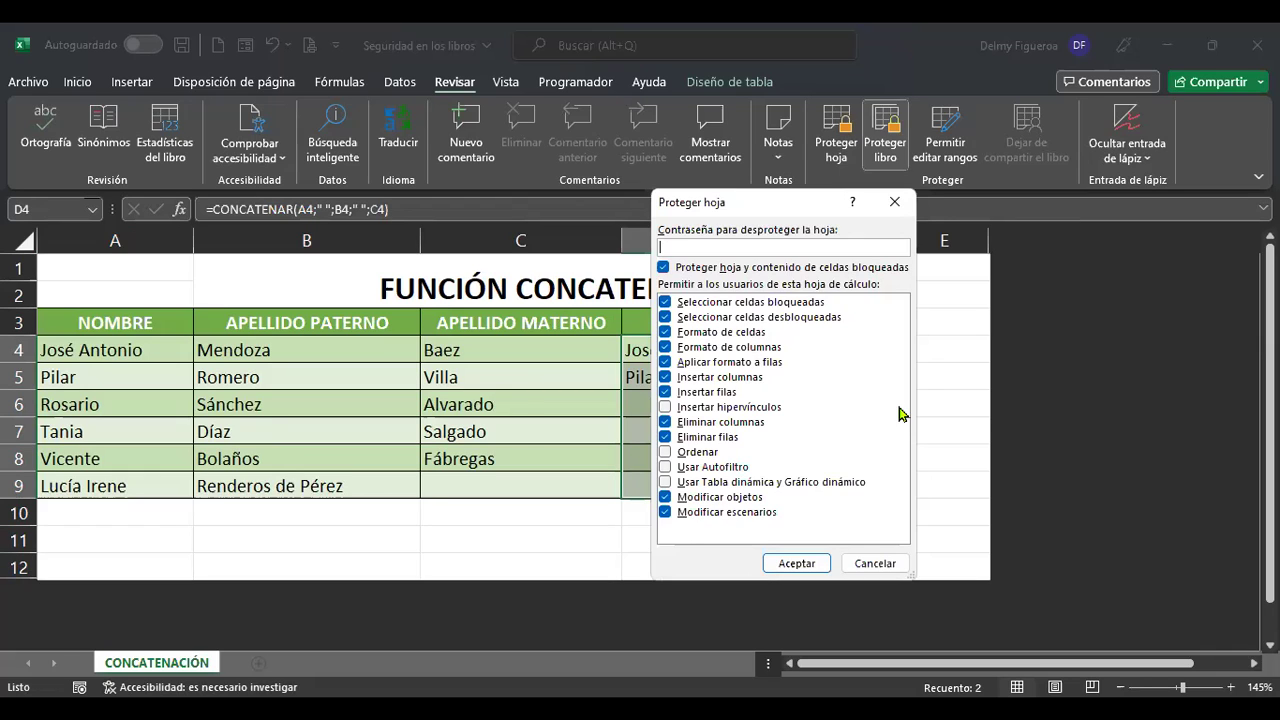
{"action": "left_click", "coordinate": [797, 563]}
{"action": "left_click", "coordinate": [813, 556]}
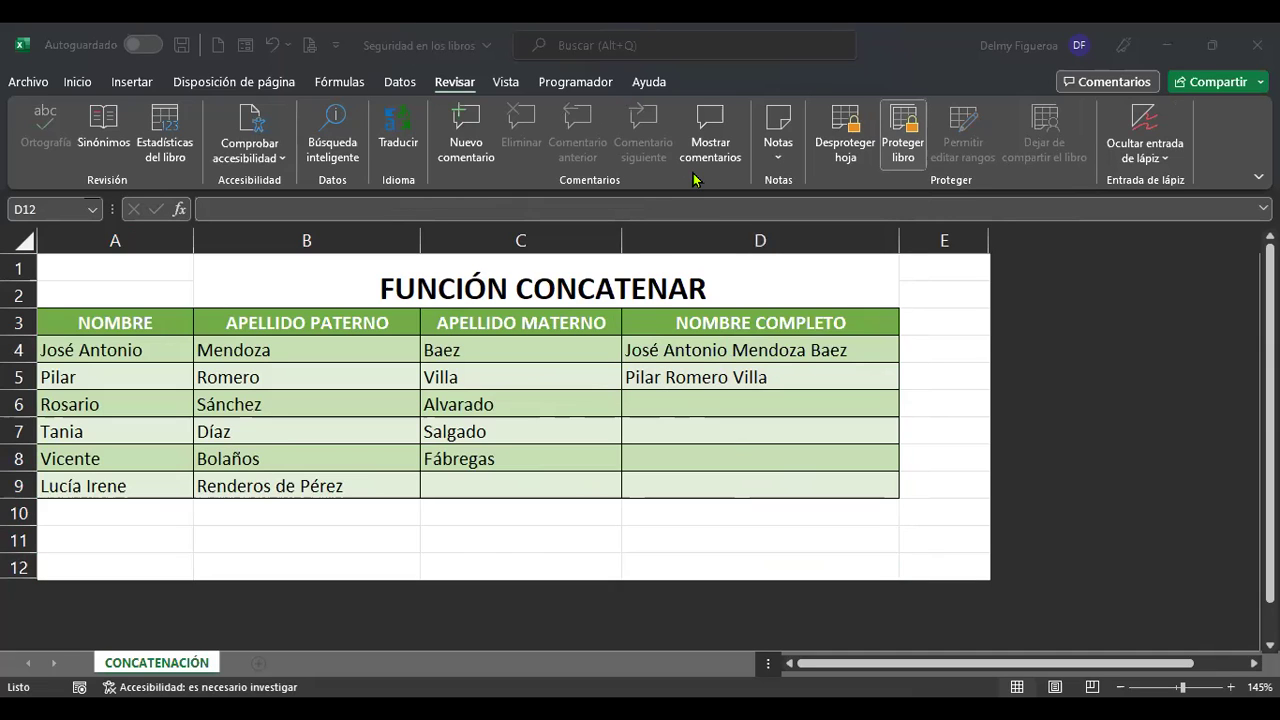
Enter 'Abigail' in unlocked cell A10, then select D4 with its CONCATENAR formula.
{"action": "left_click", "coordinate": [126, 514]}
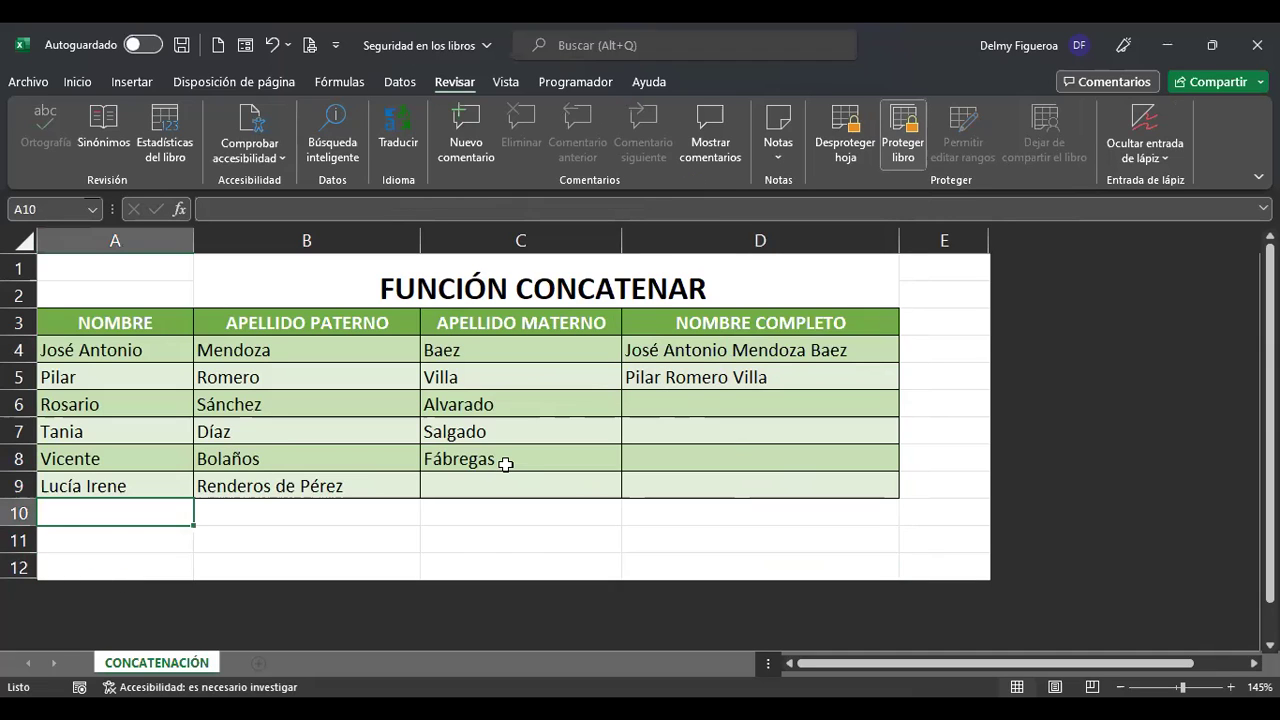
{"action": "type", "text": "Abigai"}
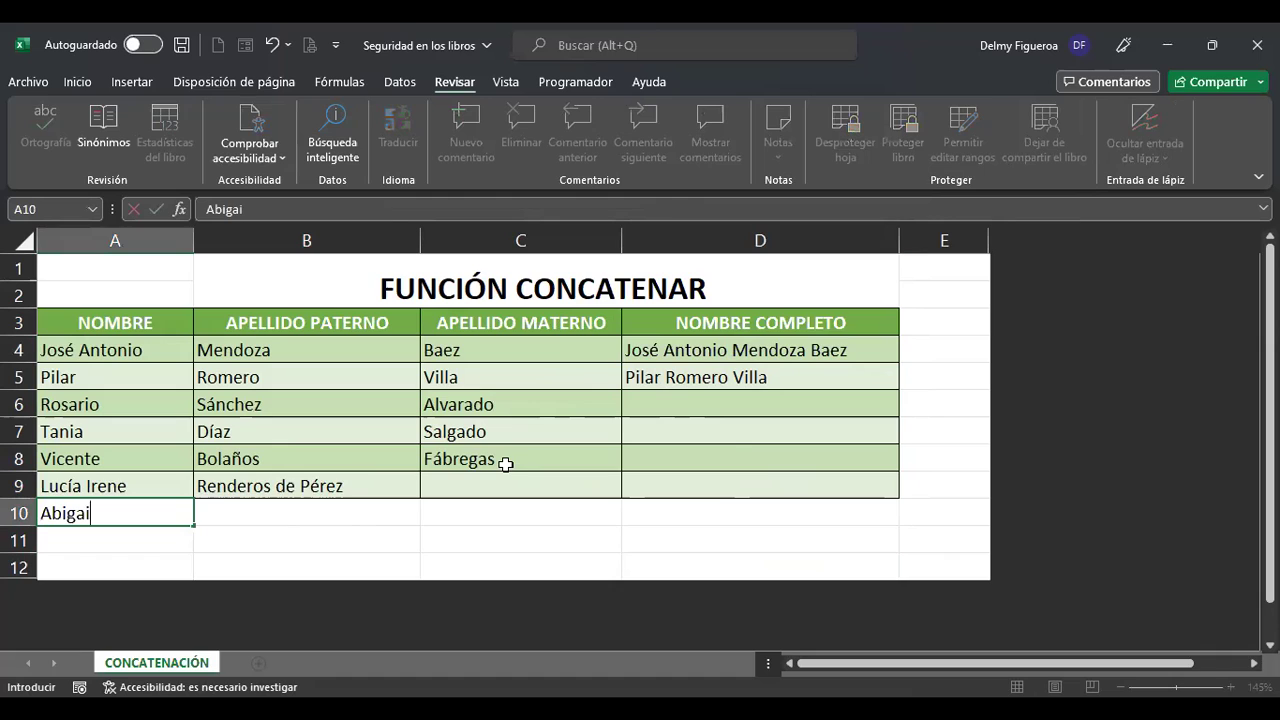
{"action": "key", "text": "Tab"}
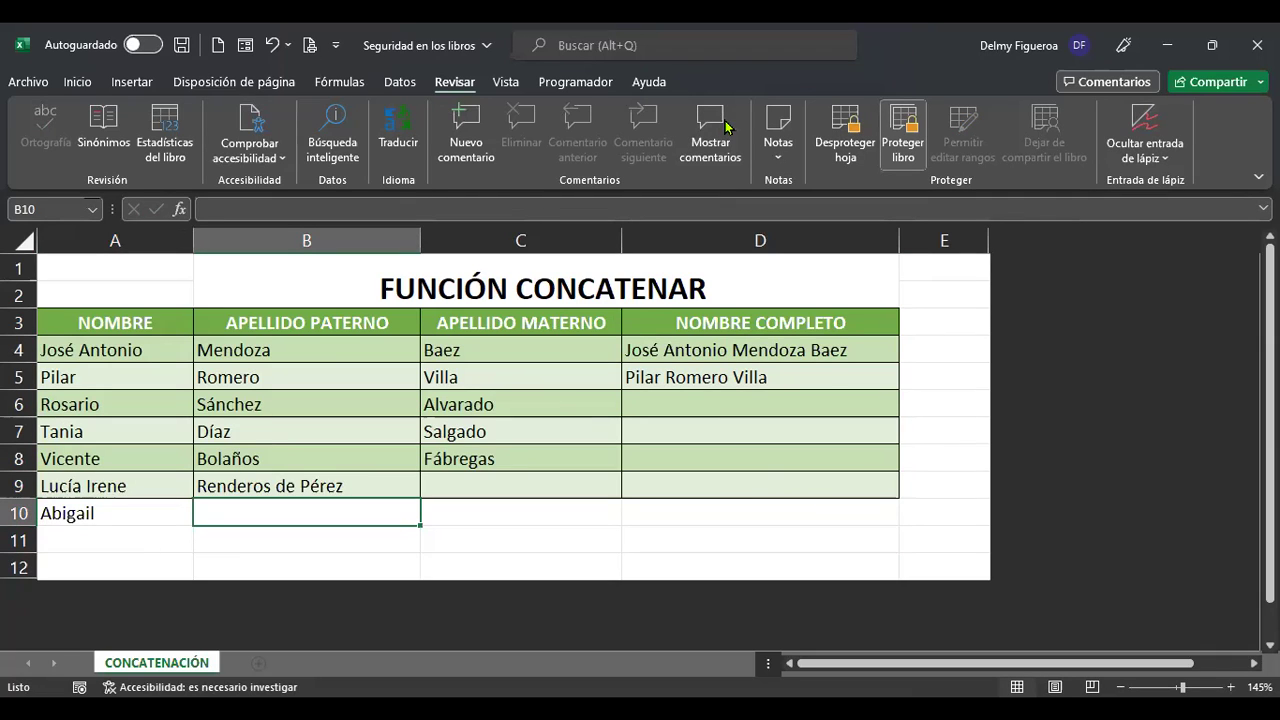
{"action": "left_click", "coordinate": [750, 352]}
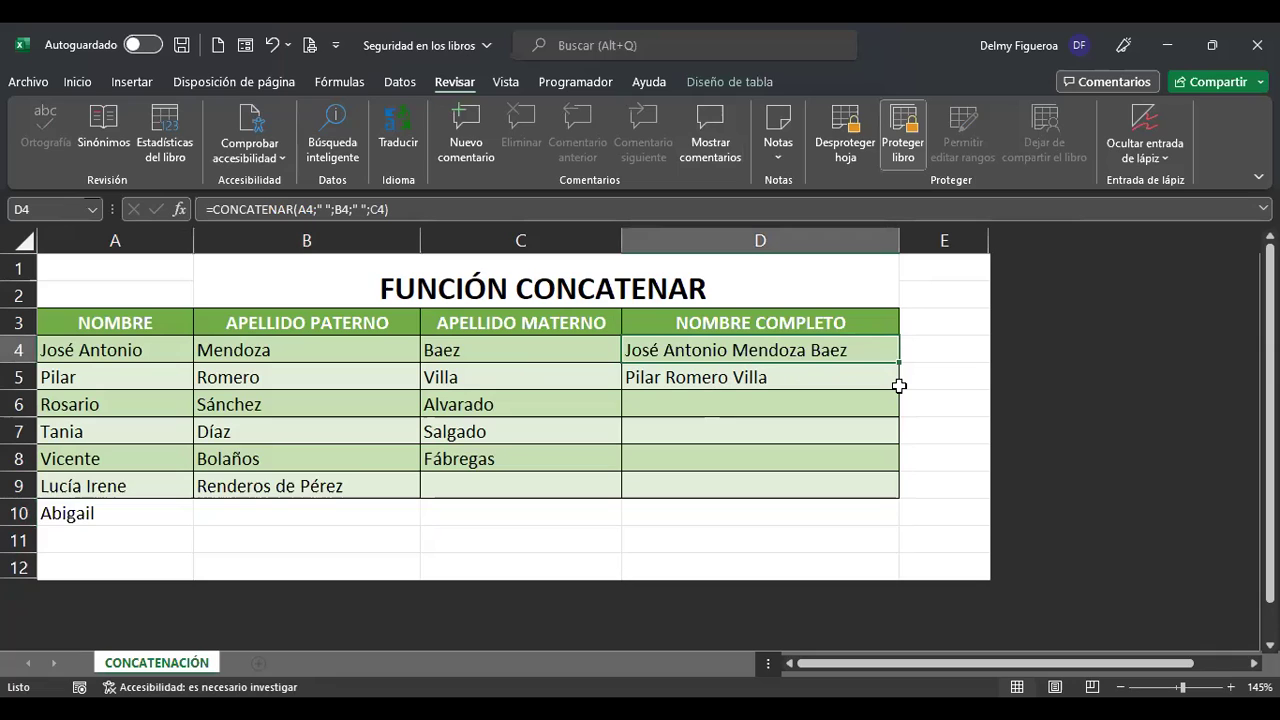
{"action": "double_click", "coordinate": [902, 388]}
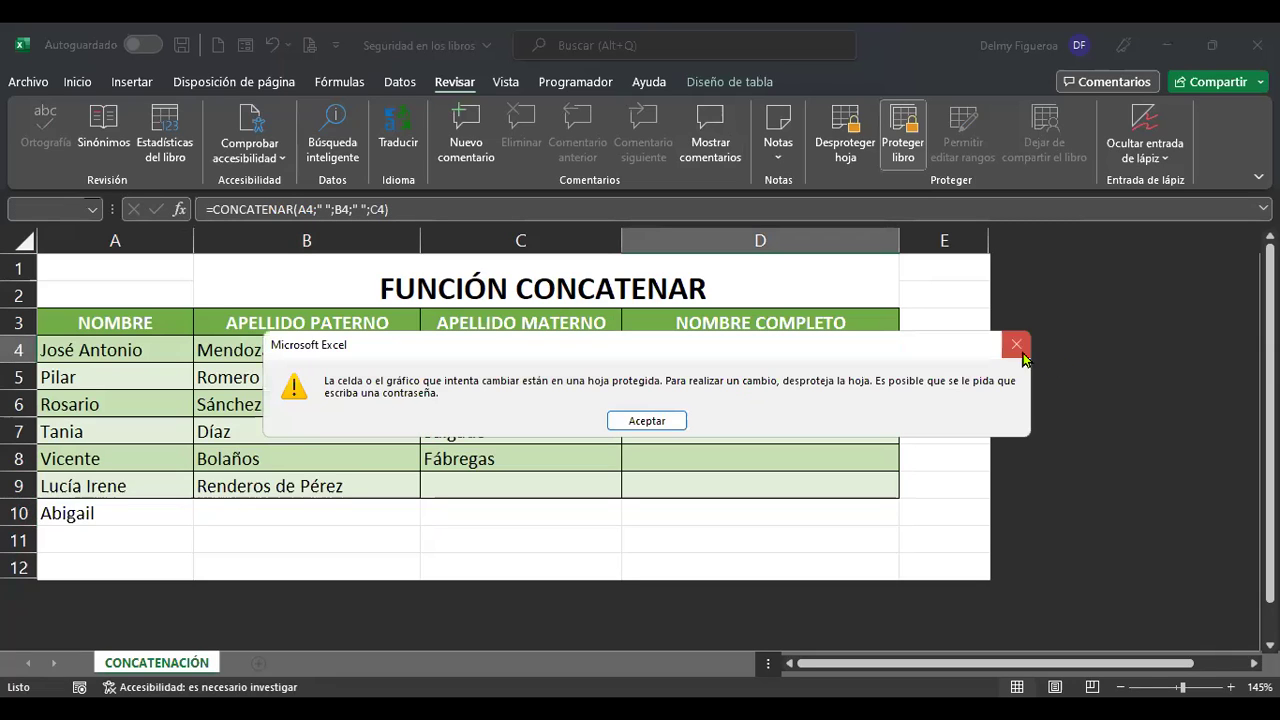
{"action": "left_click", "coordinate": [1016, 346]}
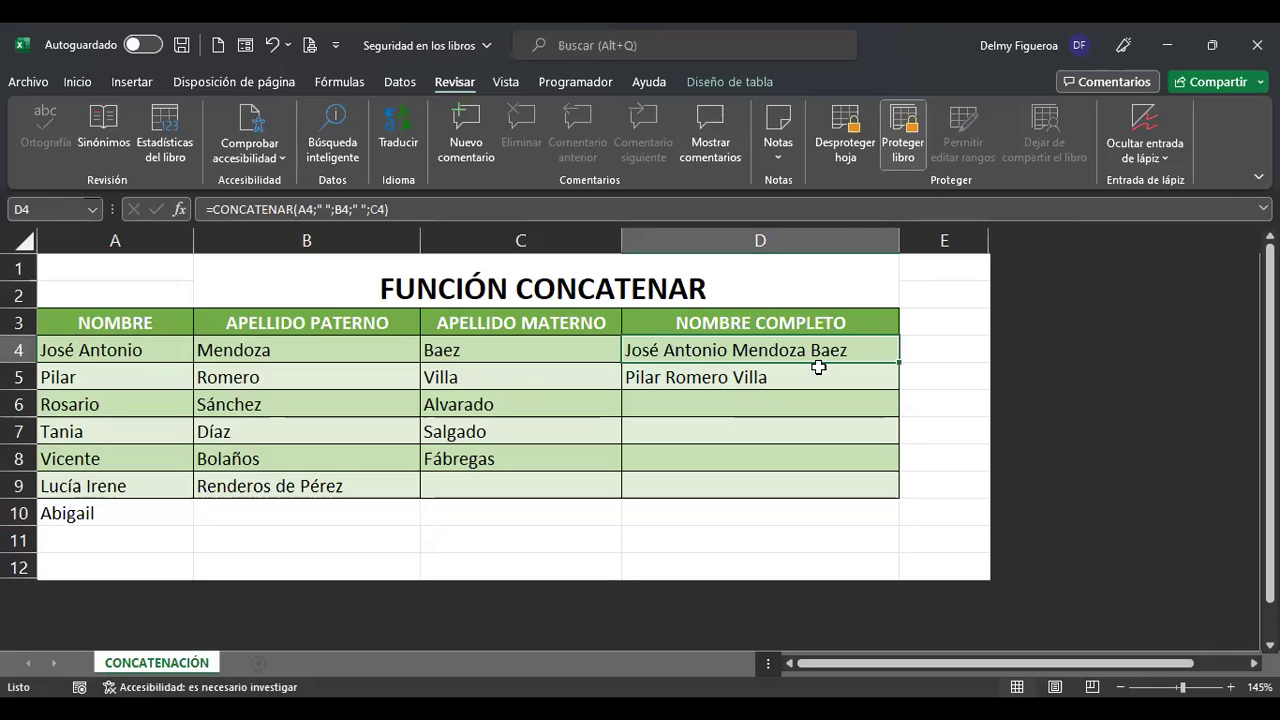
{"action": "left_click", "coordinate": [245, 515]}
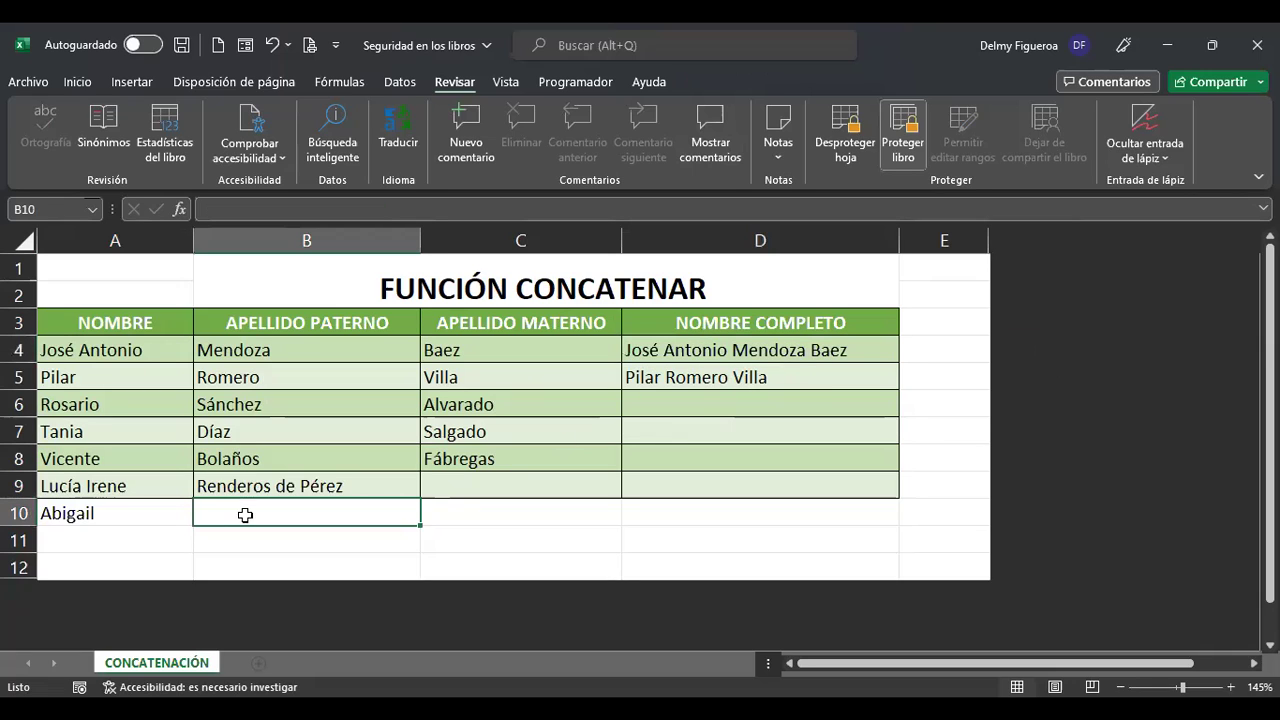
{"action": "left_click", "coordinate": [525, 506]}
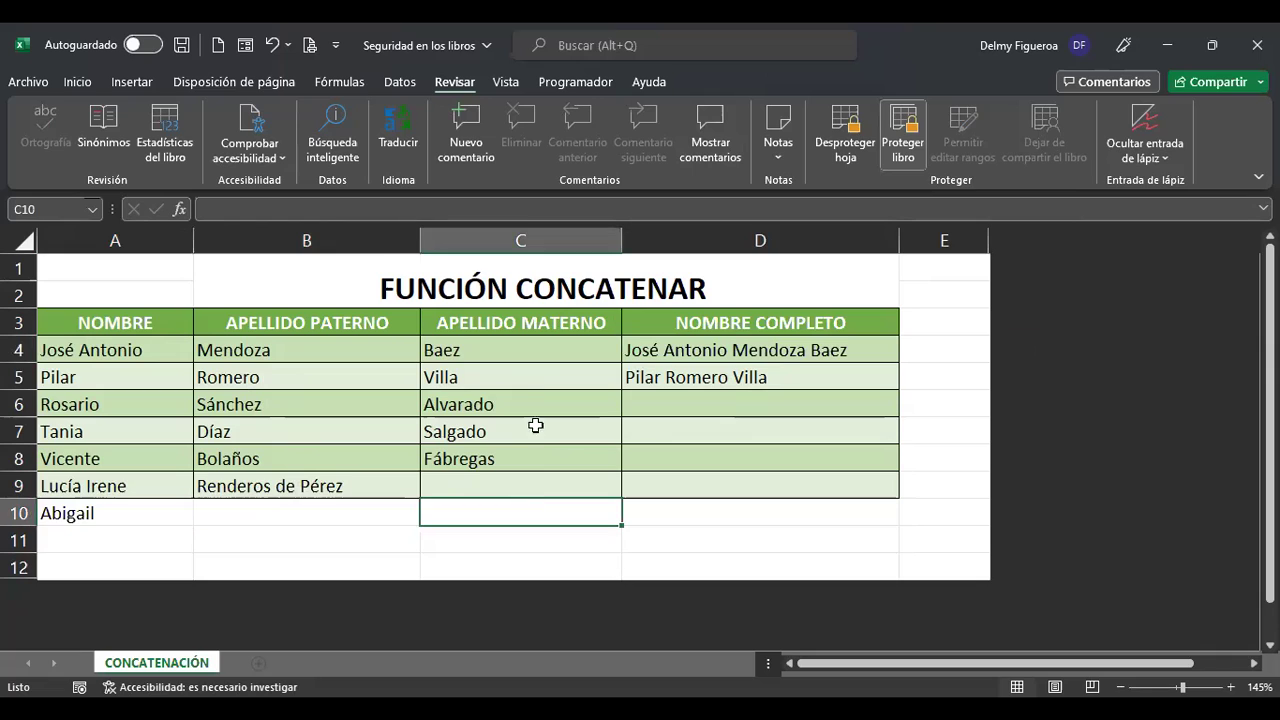
{"action": "left_click", "coordinate": [542, 373]}
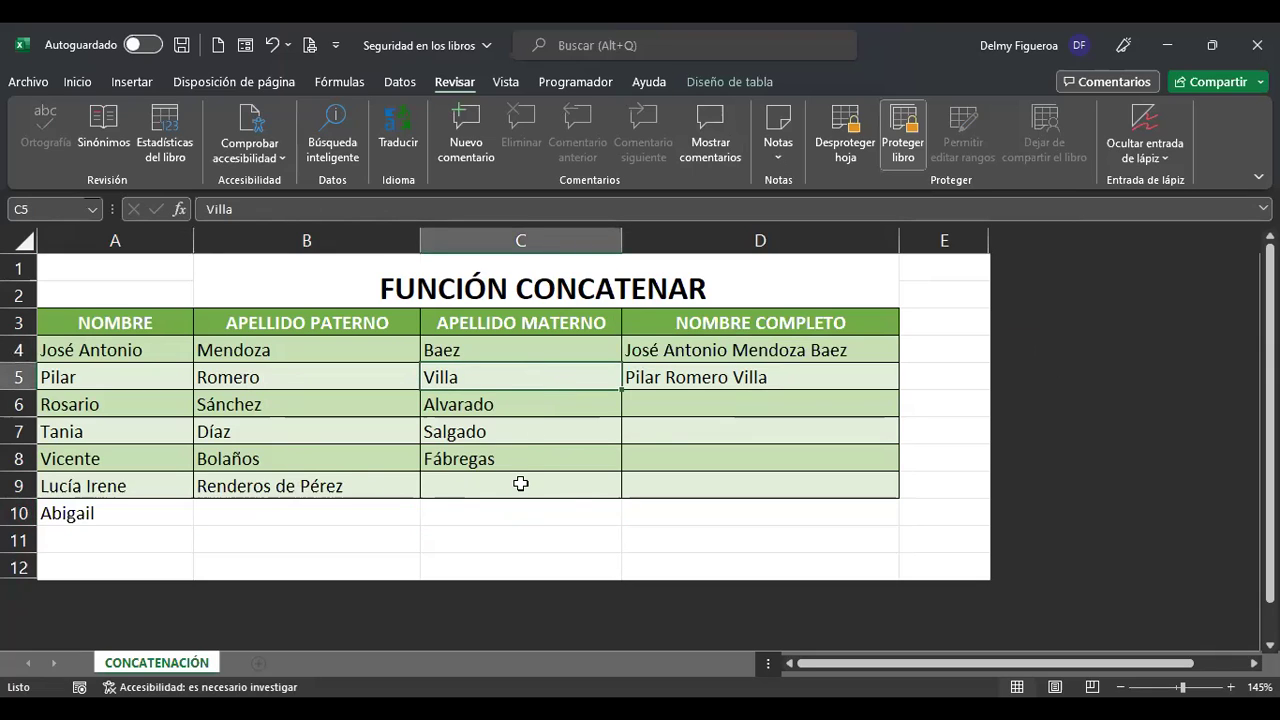
{"action": "left_click", "coordinate": [343, 480]}
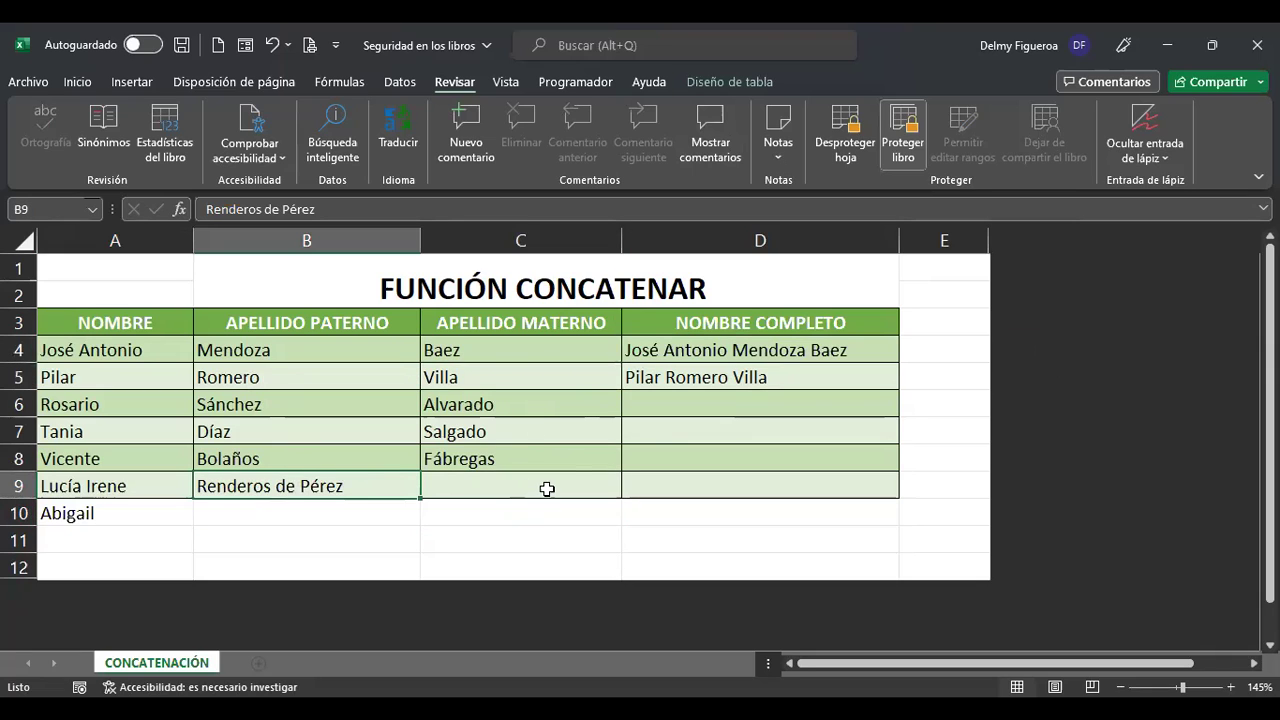
{"action": "left_click", "coordinate": [797, 353]}
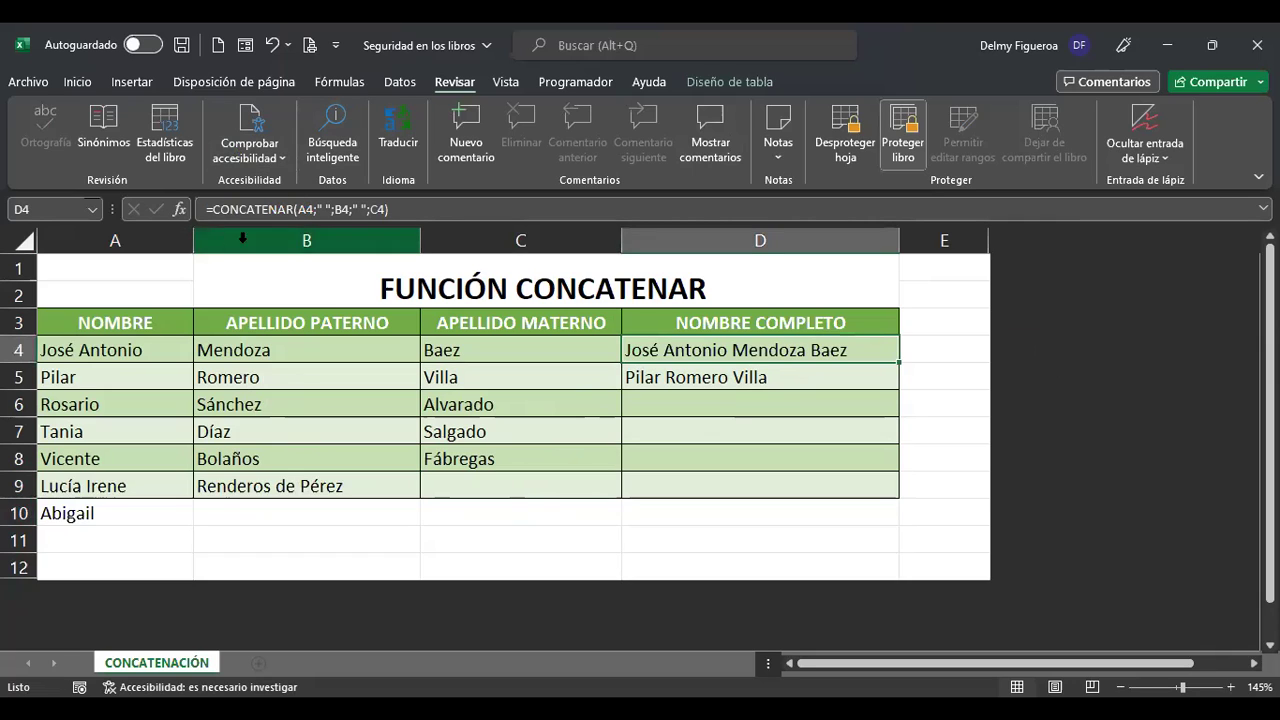
{"action": "left_click", "coordinate": [326, 212]}
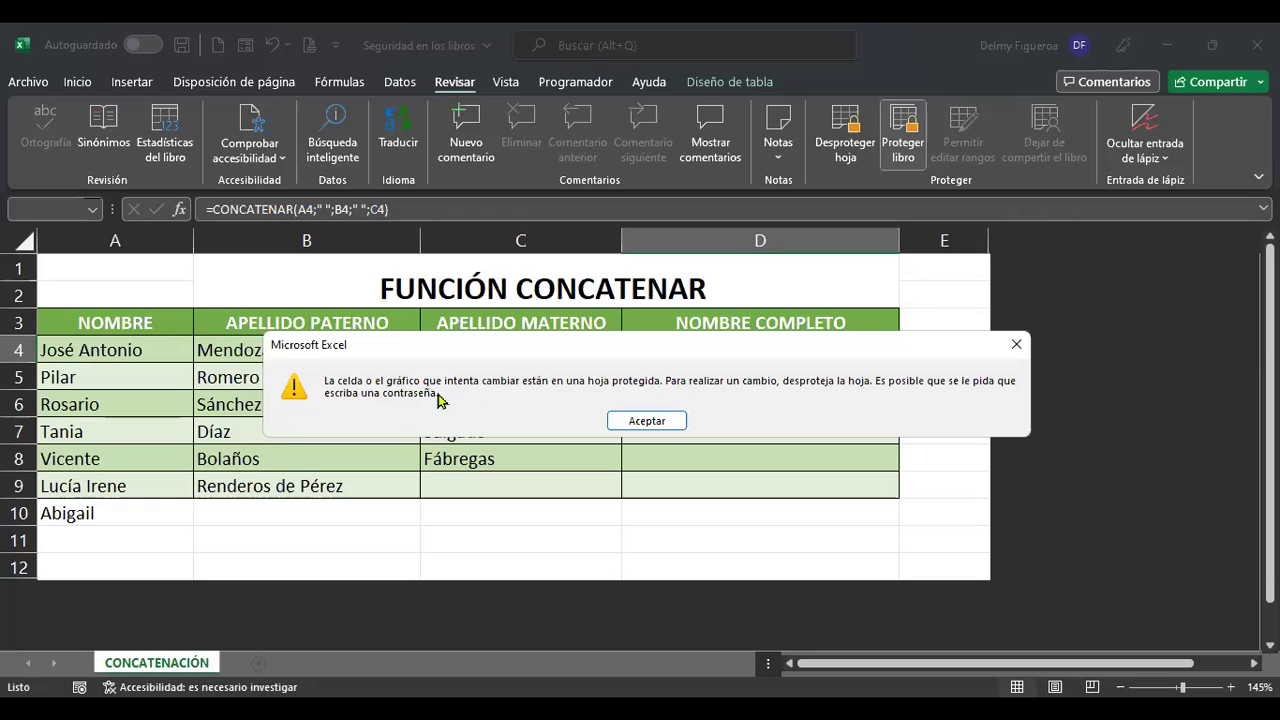
{"action": "left_click", "coordinate": [648, 421]}
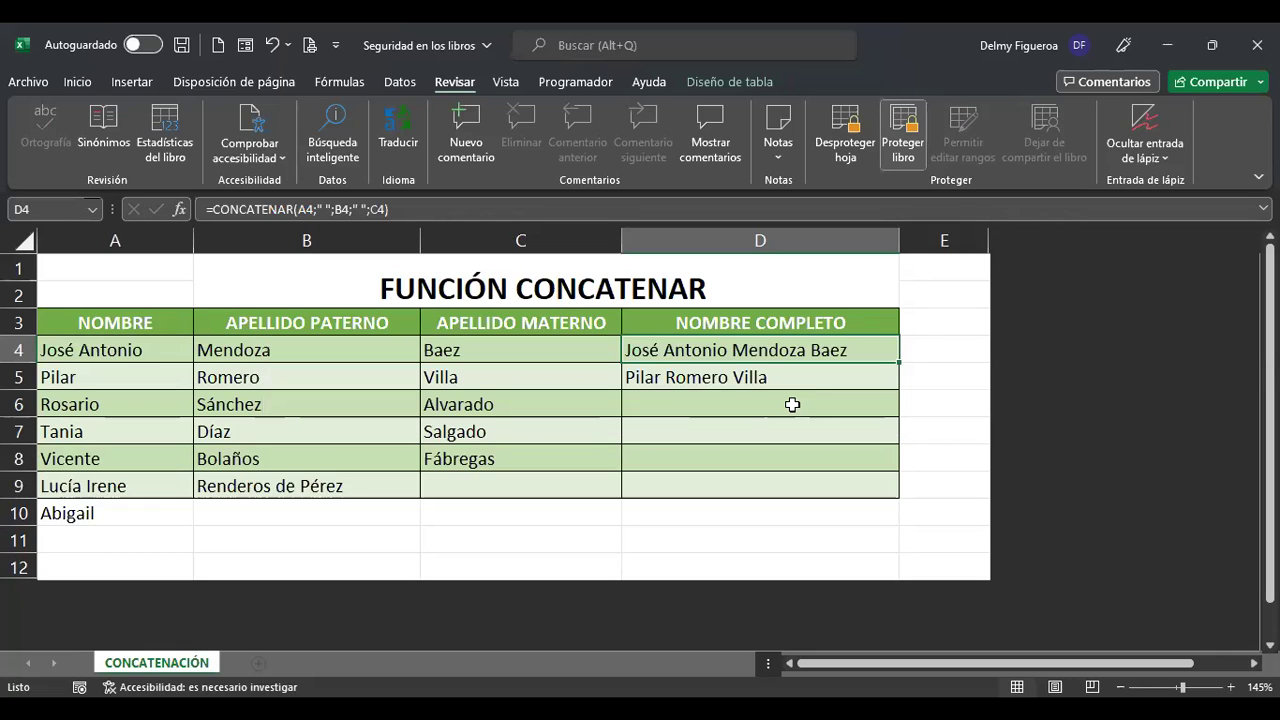
{"action": "left_click_drag", "start_coordinate": [131, 318], "coordinate": [519, 508]}
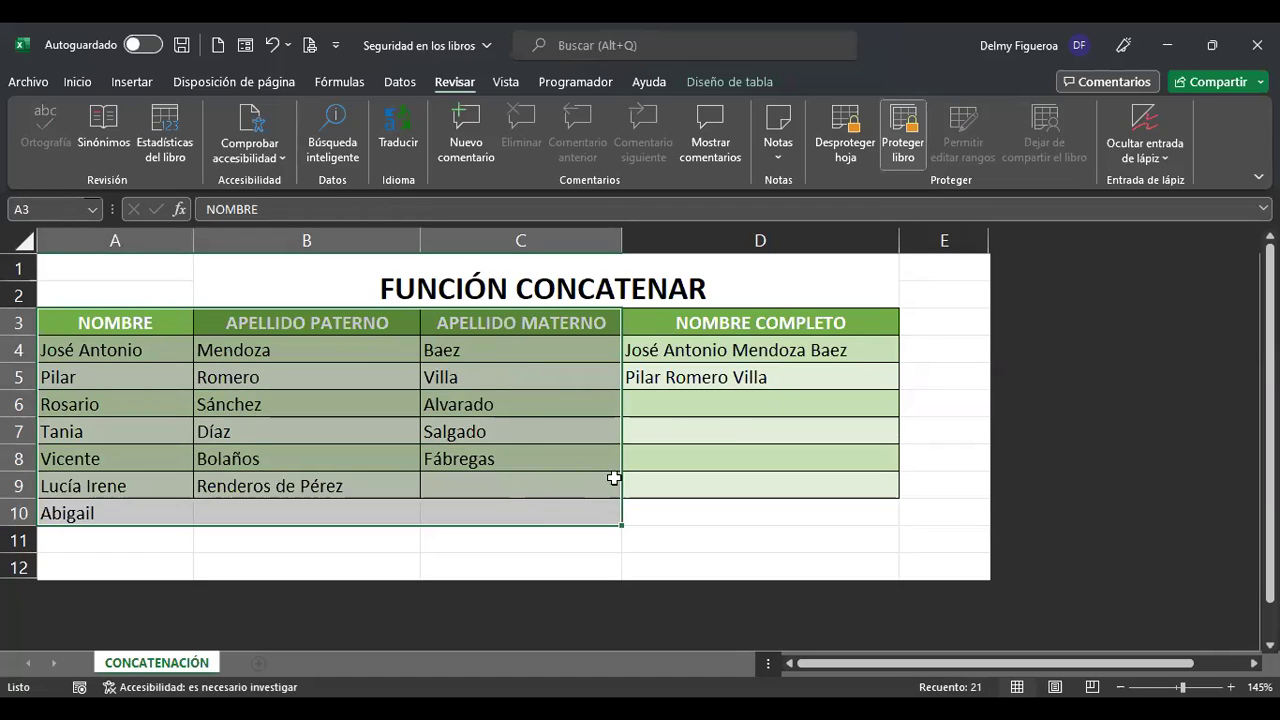
{"action": "left_click", "coordinate": [808, 354]}
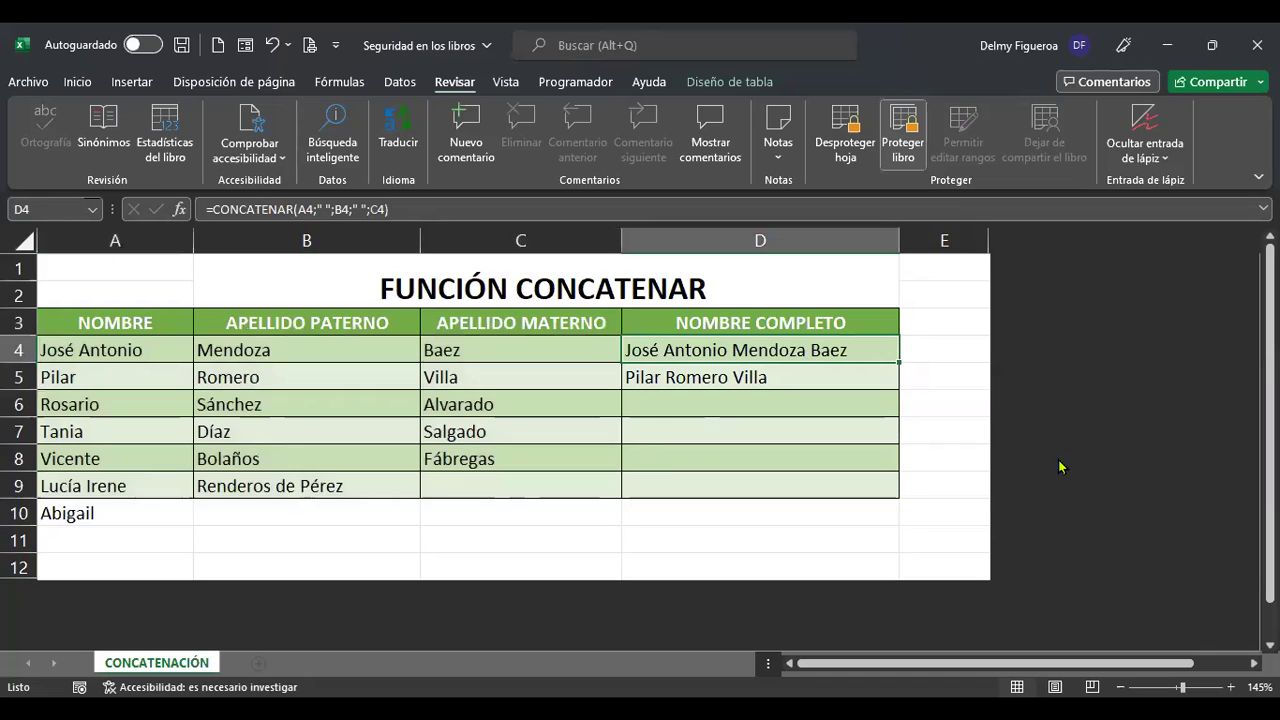
{"action": "key", "text": "Delete"}
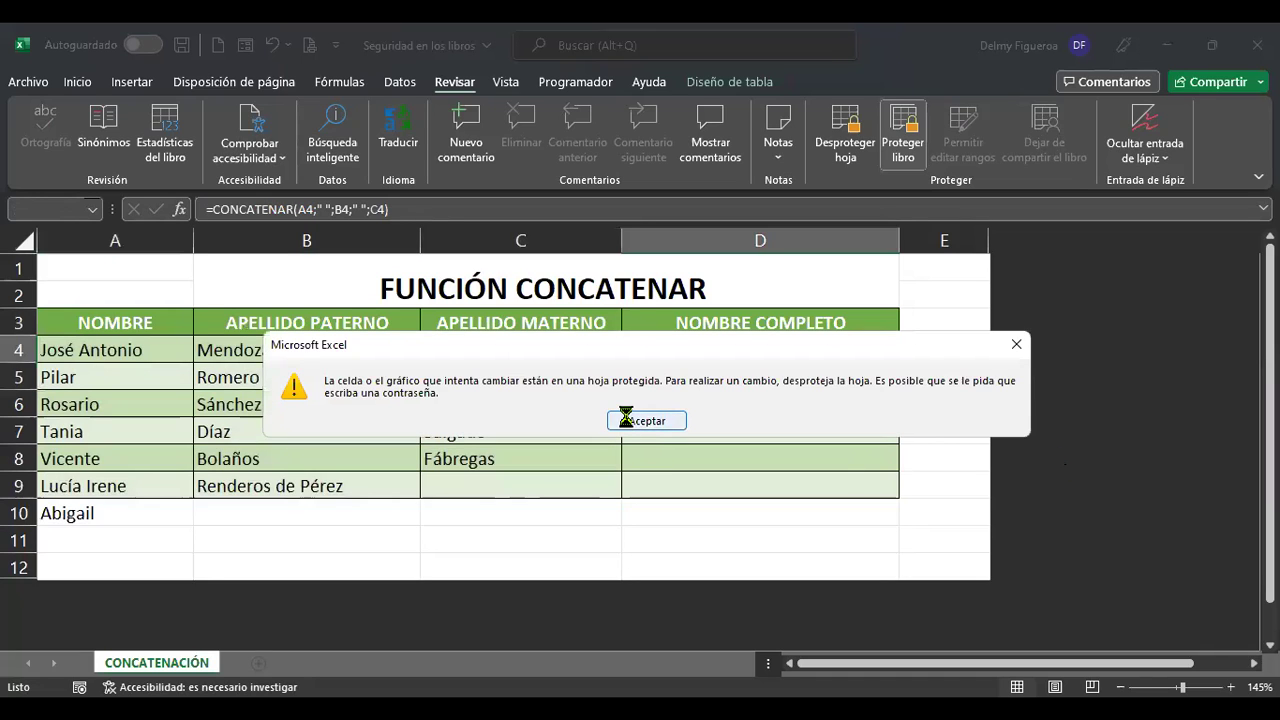
{"action": "left_click", "coordinate": [636, 421]}
{"action": "left_click_drag", "start_coordinate": [775, 352], "coordinate": [792, 484]}
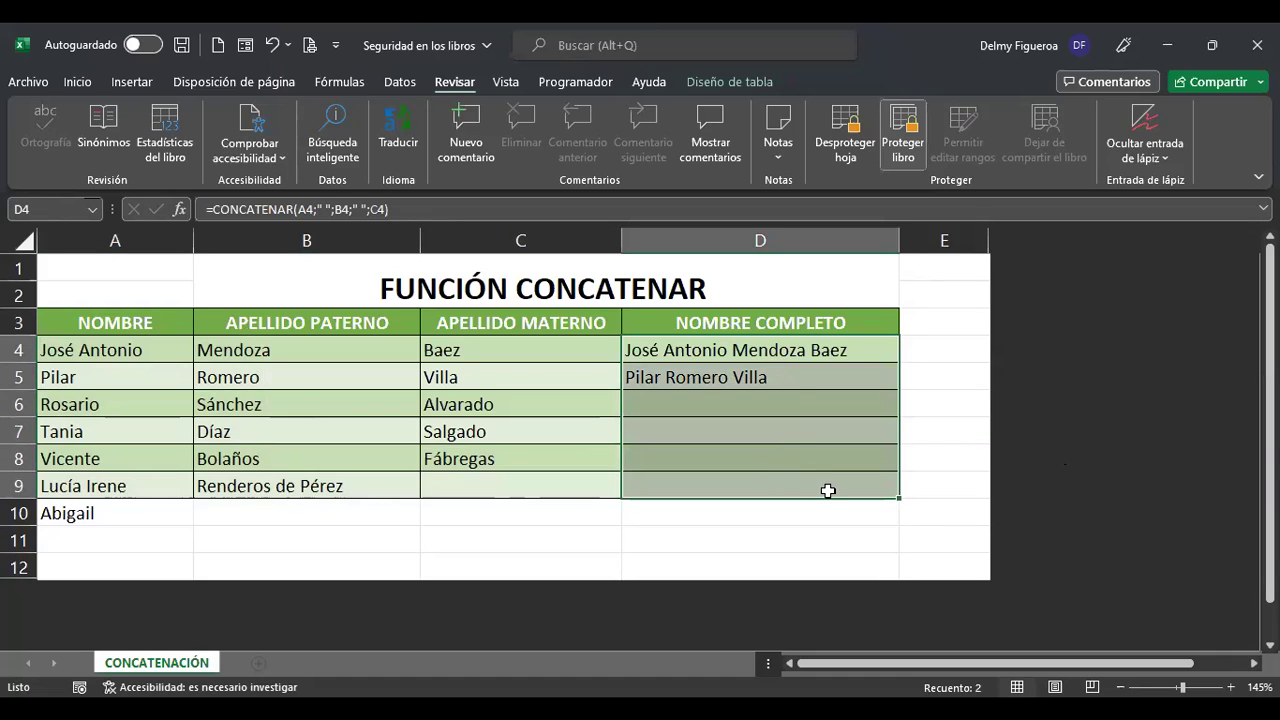
{"action": "left_click", "coordinate": [234, 514]}
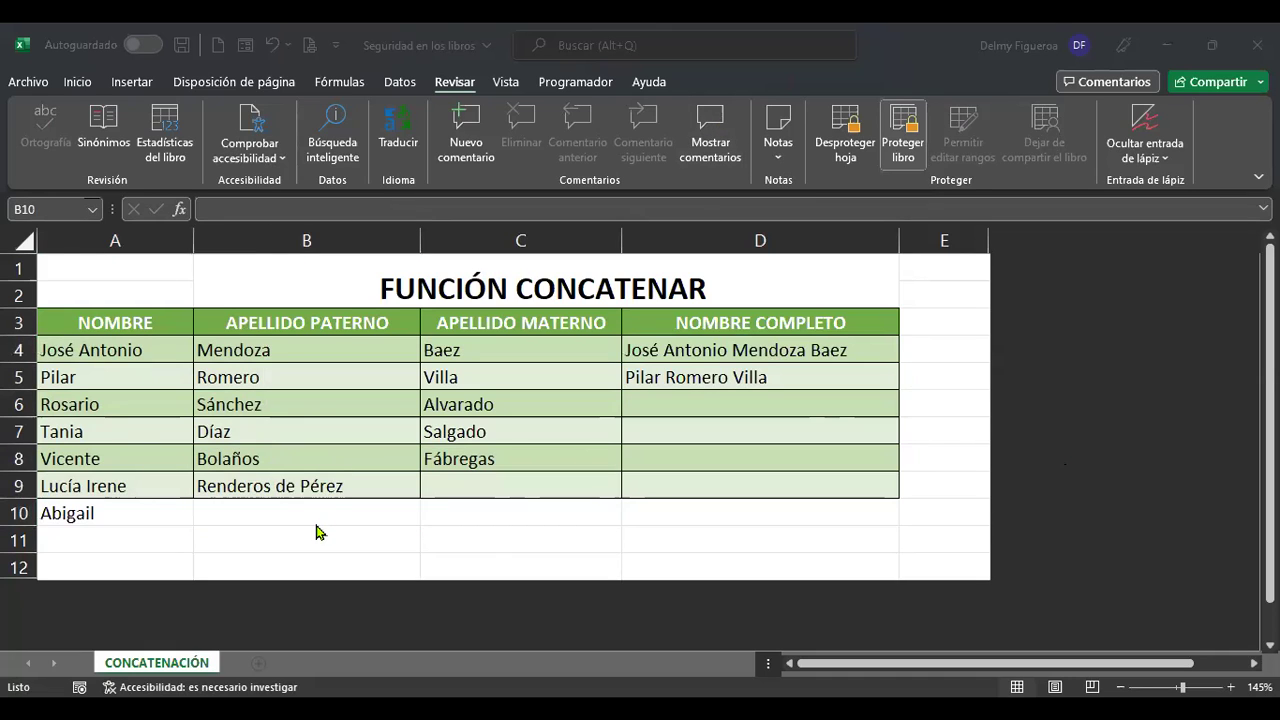
Try first entries in row 10: 'Noemí' in B10 and 'Mar' in C10.
{"action": "type", "text": "Noem"}
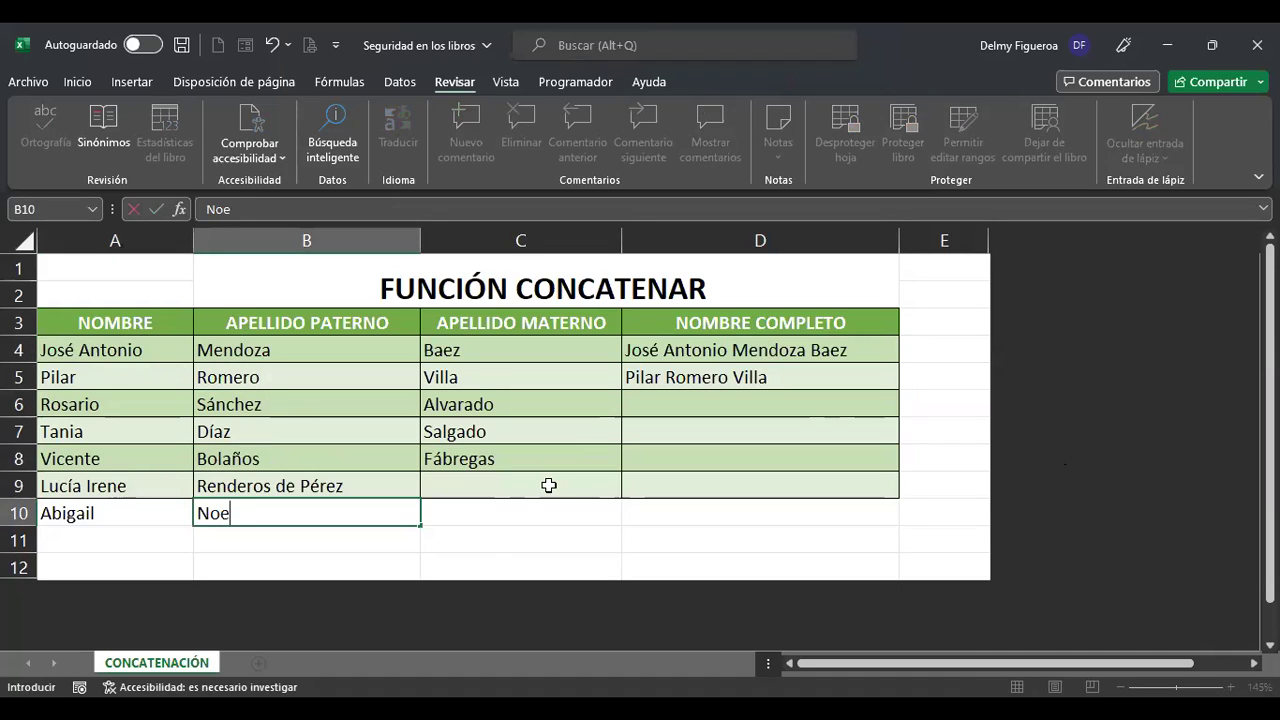
{"action": "key", "text": "Return"}
{"action": "key", "text": "Up"}
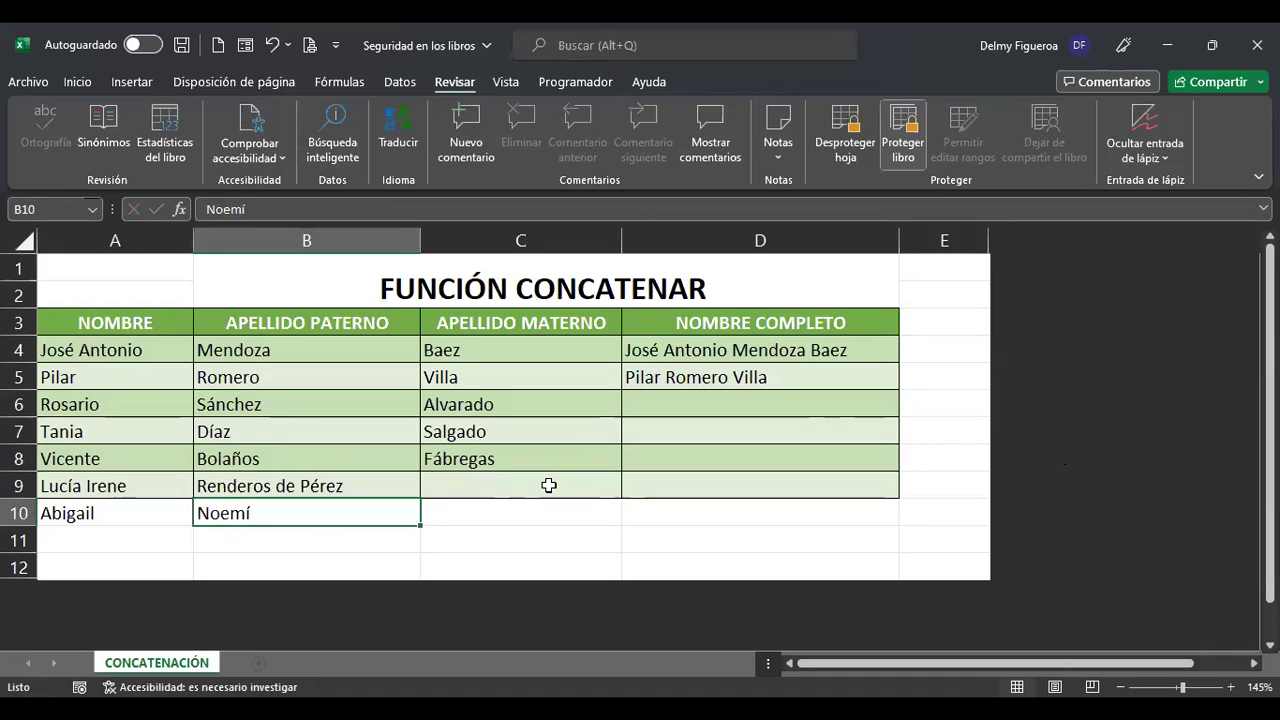
{"action": "key", "text": "Right"}
{"action": "type", "text": "Mar"}
{"action": "key", "text": "Left"}
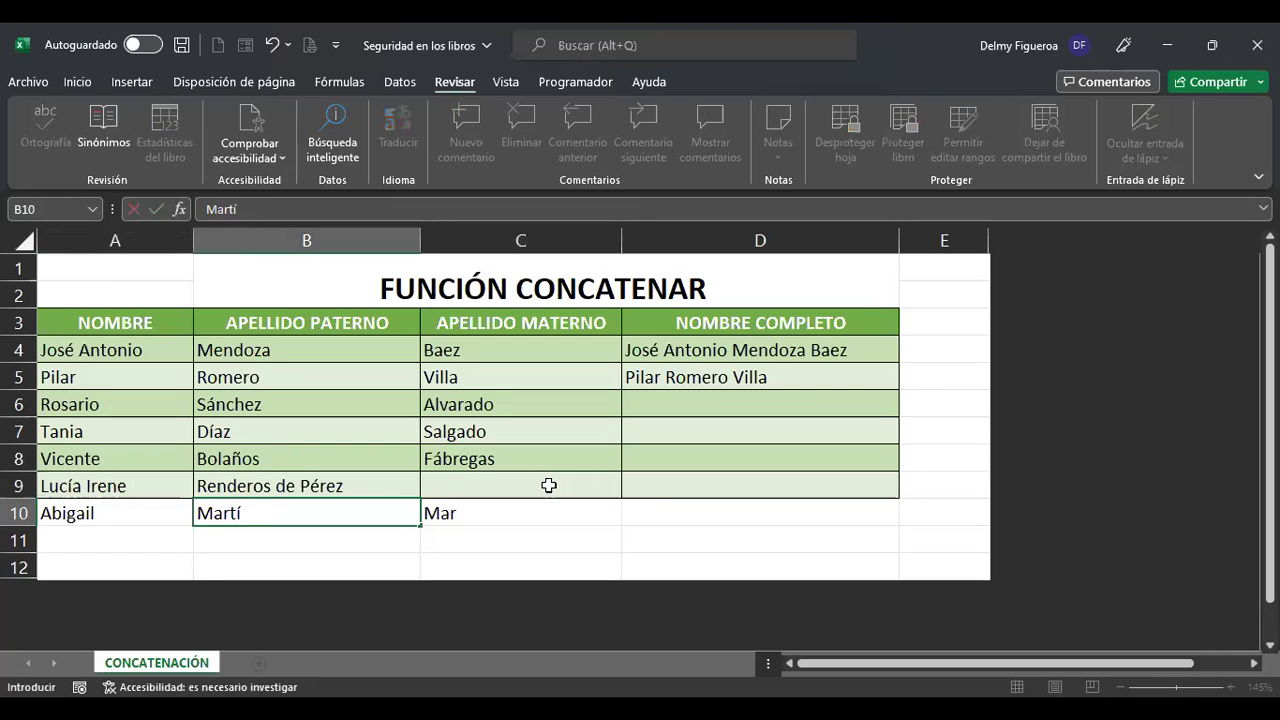
Put 'Martínez' in both B10 and C10, ending on D10.
{"action": "key", "text": "Return"}
{"action": "key", "text": "Up"}
{"action": "key", "text": "Right"}
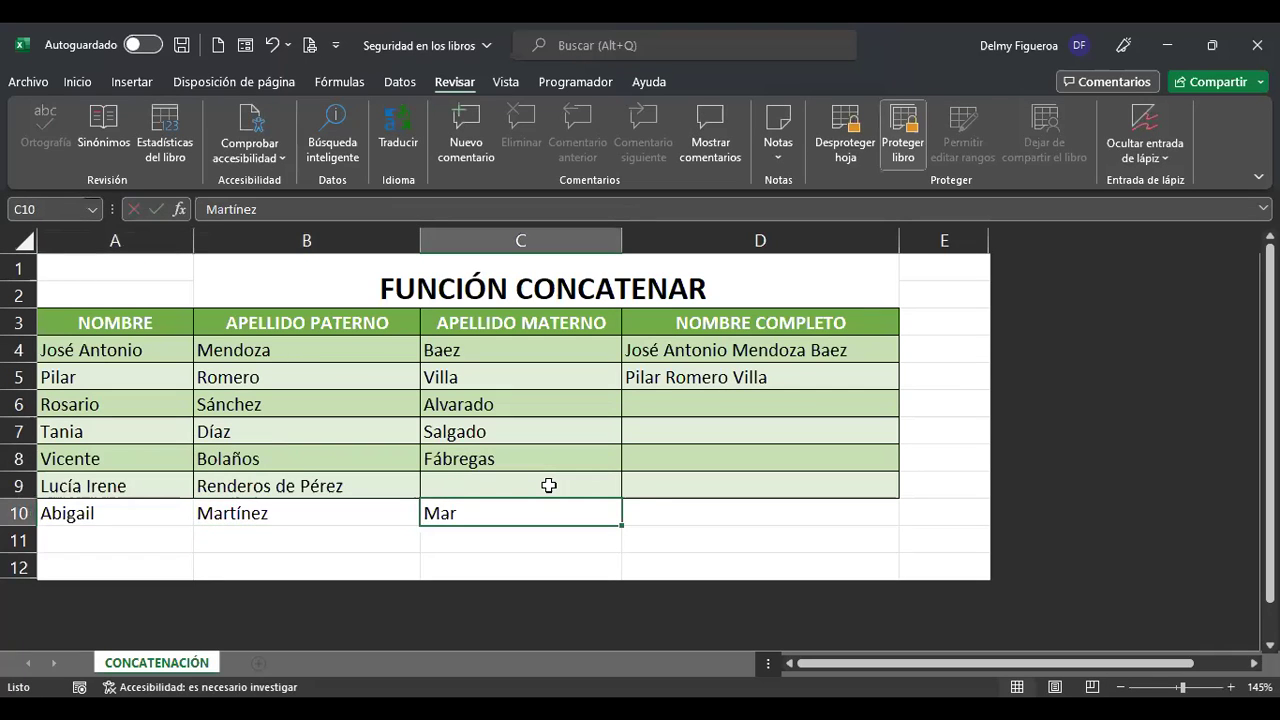
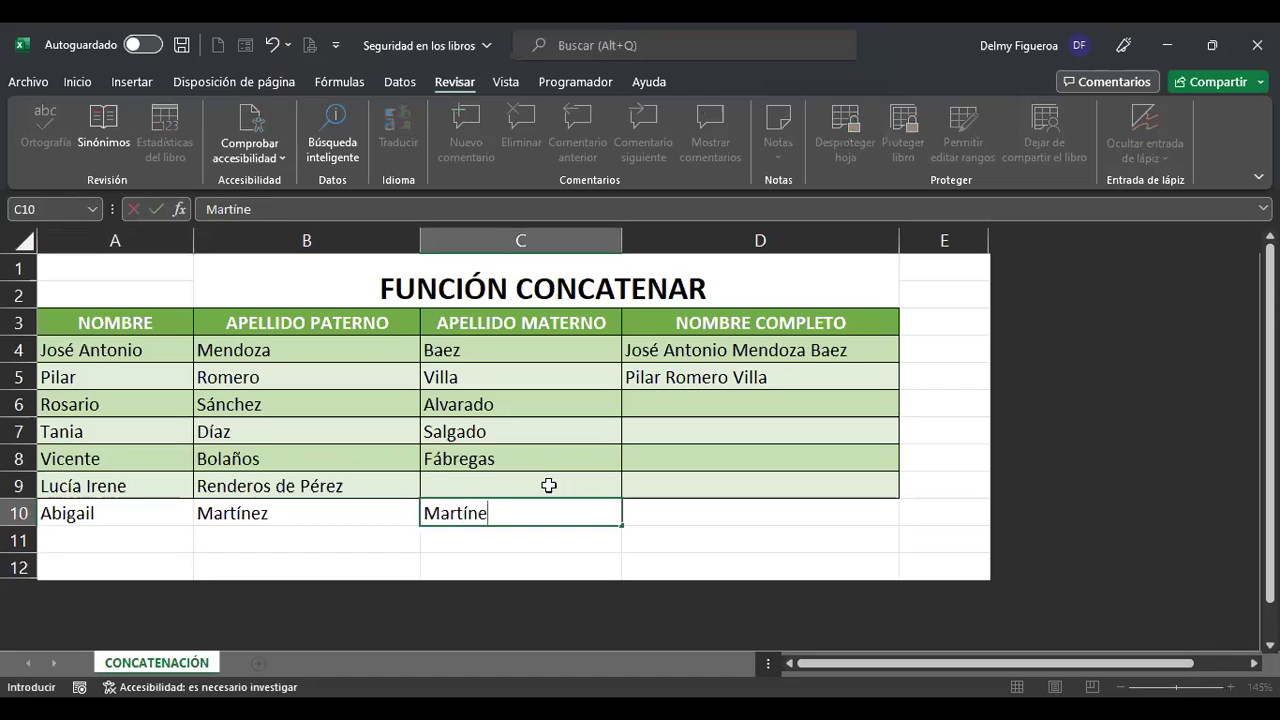
{"action": "key", "text": "Return"}
{"action": "key", "text": "Up"}
{"action": "key", "text": "Right"}
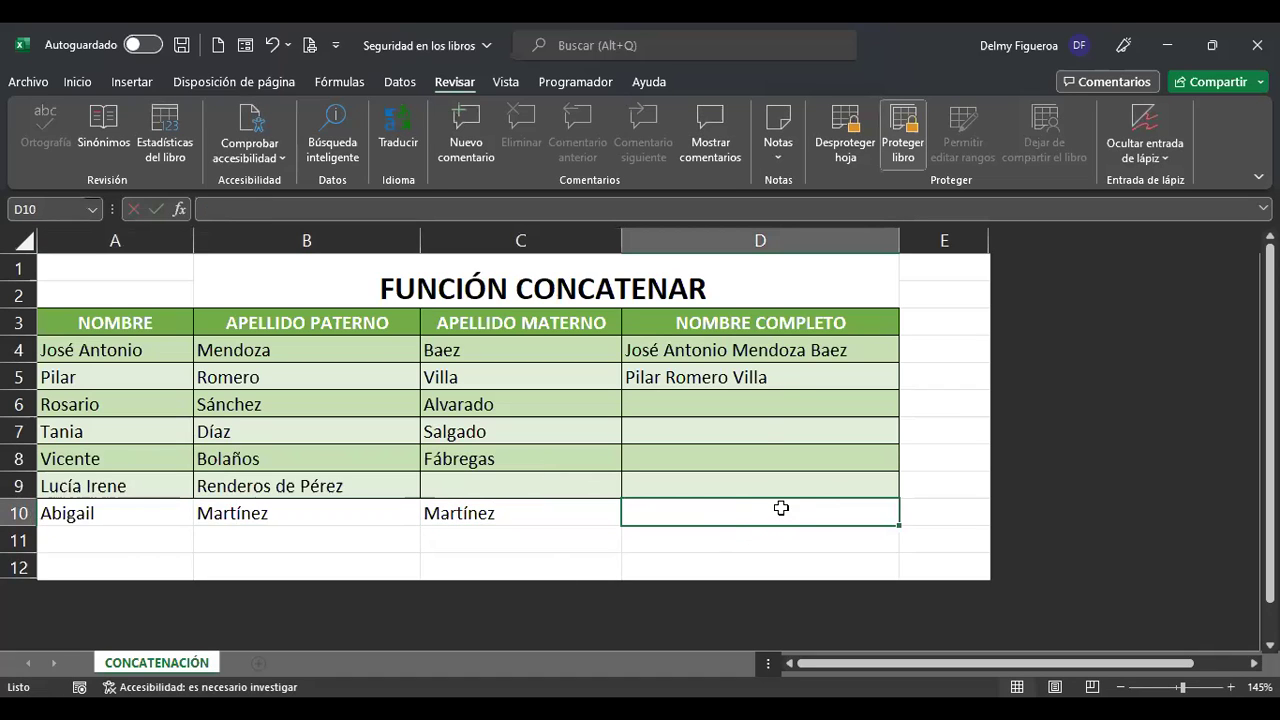
{"action": "left_click", "coordinate": [772, 351]}
{"action": "left_click_drag", "start_coordinate": [772, 351], "coordinate": [771, 480]}
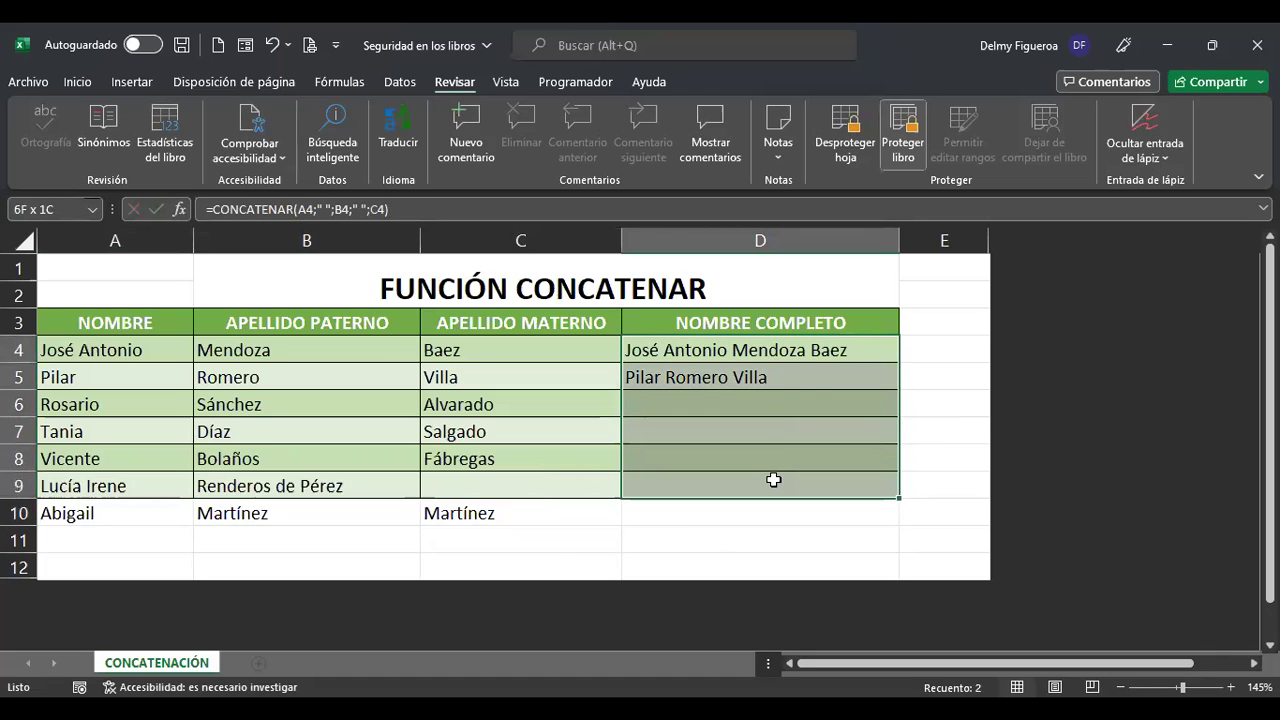
{"action": "left_click", "coordinate": [809, 348]}
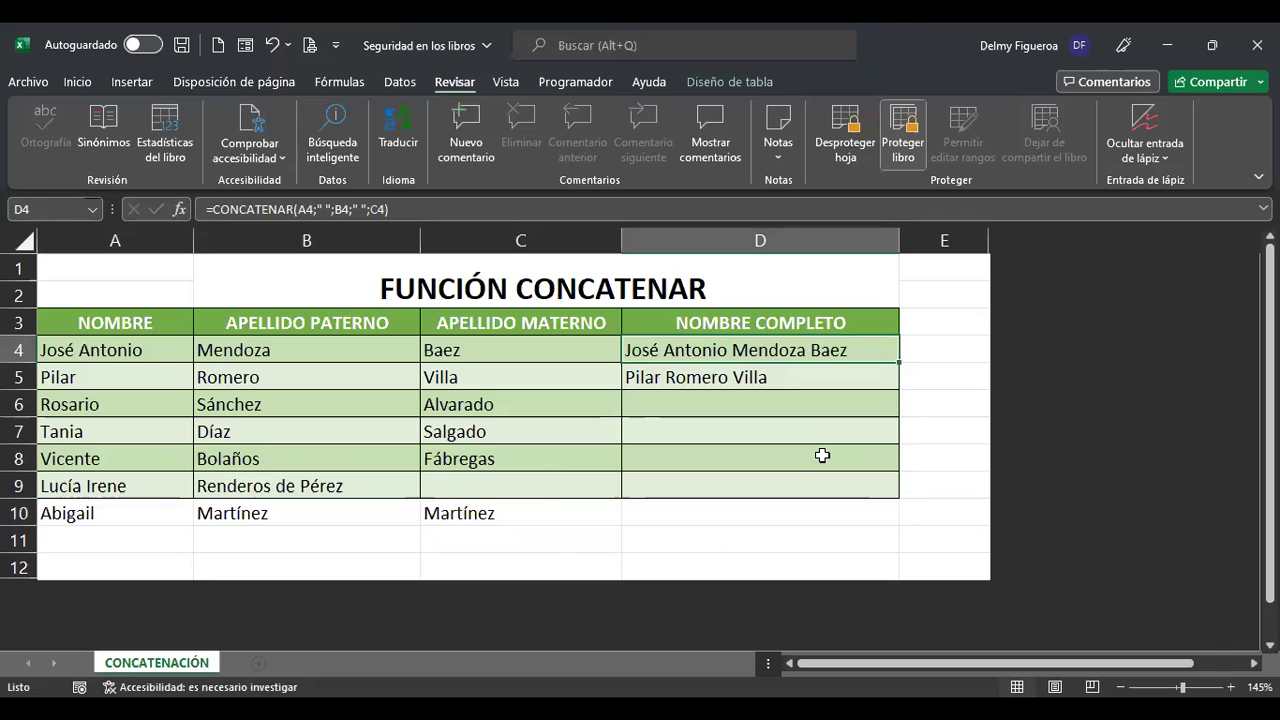
{"action": "key", "text": "Return"}
{"action": "left_click", "coordinate": [822, 455]}
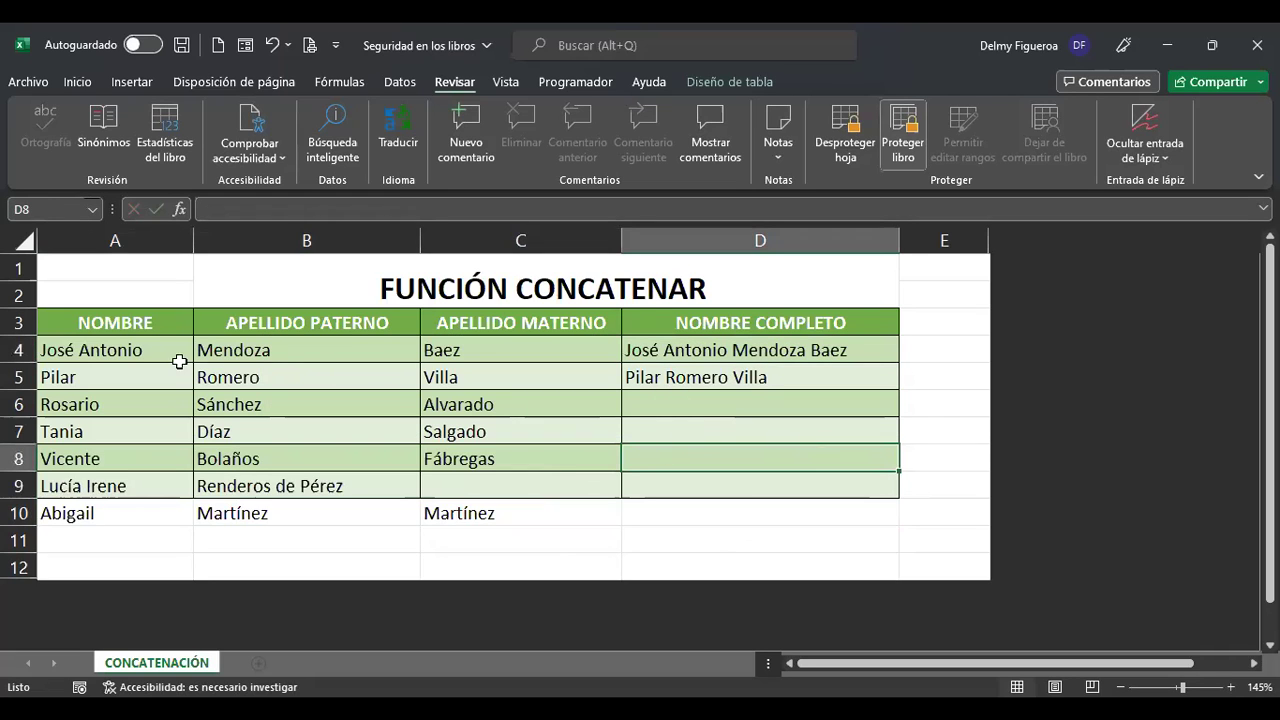
{"action": "left_click_drag", "start_coordinate": [122, 319], "coordinate": [520, 517]}
{"action": "left_click_drag", "start_coordinate": [829, 351], "coordinate": [833, 478]}
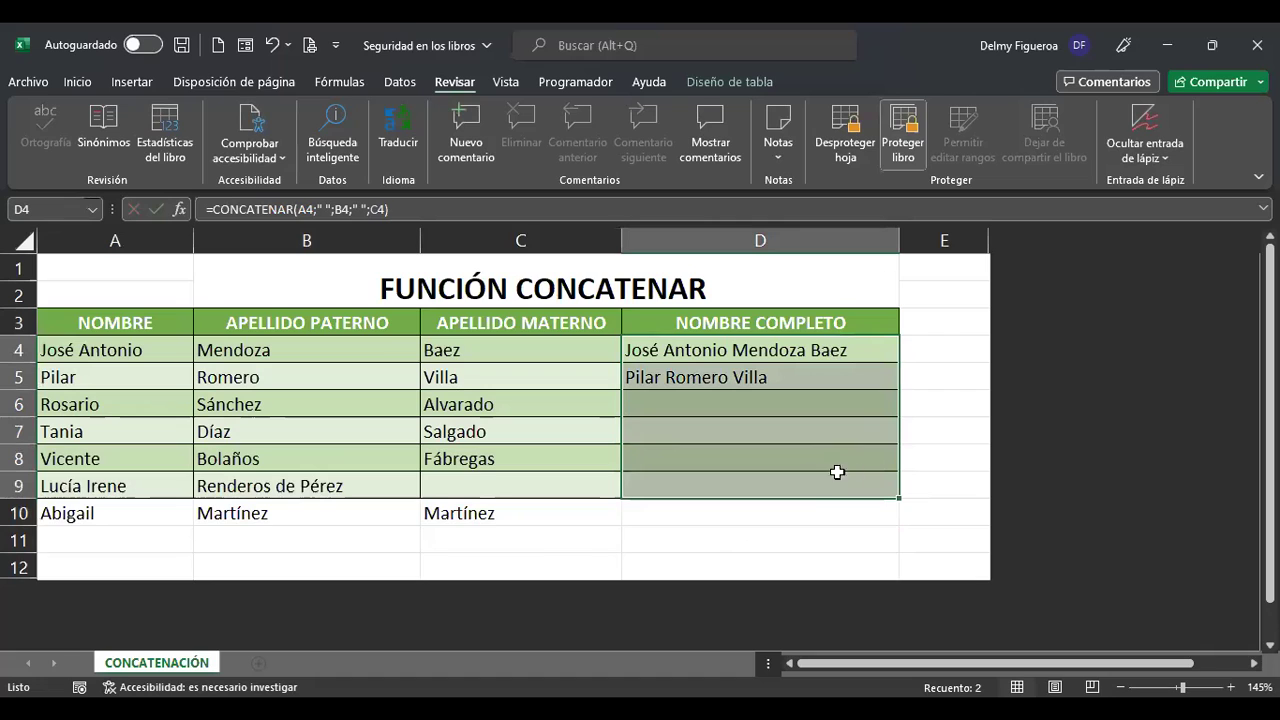
{"action": "left_click", "coordinate": [846, 355]}
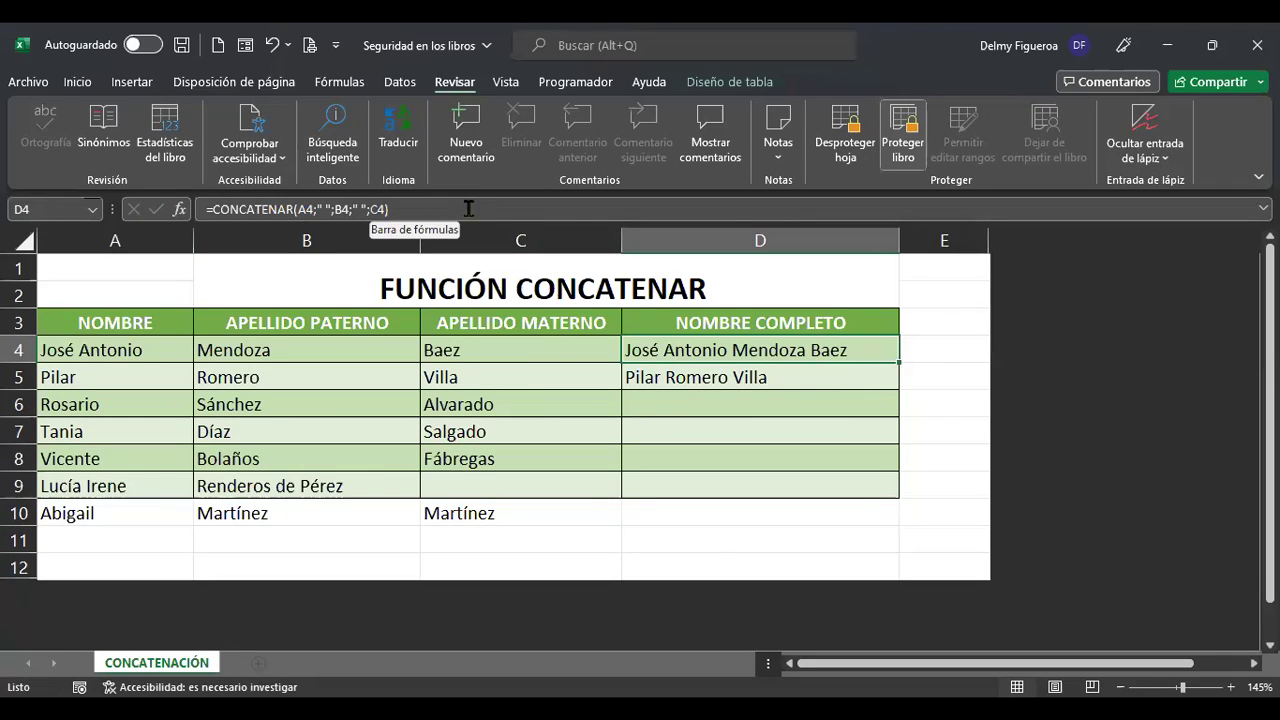
{"action": "left_click_drag", "start_coordinate": [776, 347], "coordinate": [775, 485]}
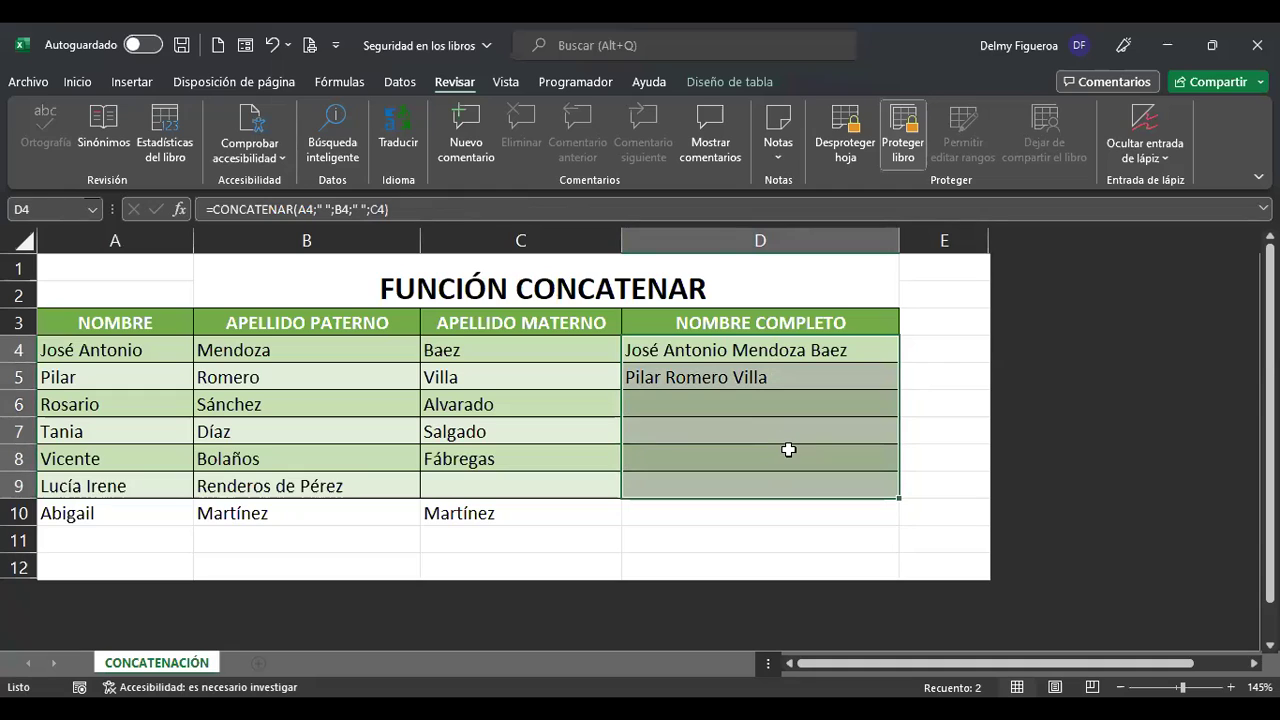
{"action": "left_click_drag", "start_coordinate": [828, 349], "coordinate": [815, 510]}
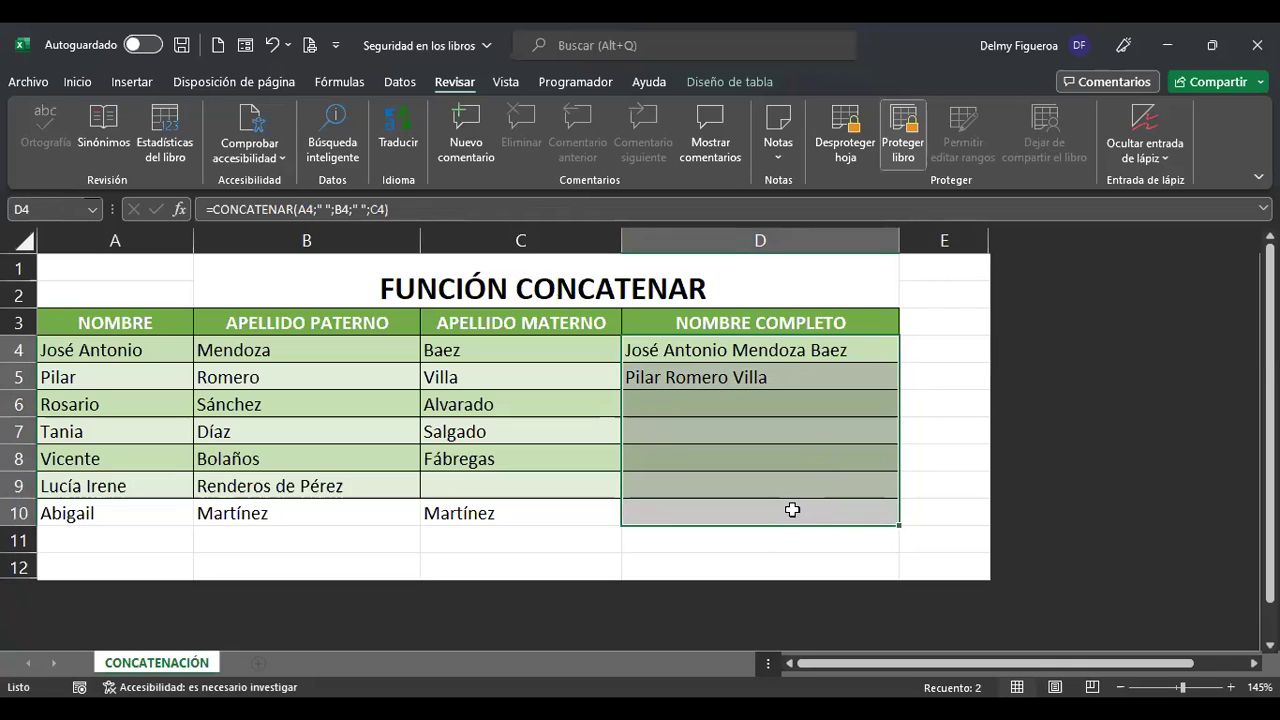
View the full-name cells' Formato de celdas without changes, then use Desproteger hoja.
{"action": "right_click", "coordinate": [793, 510]}
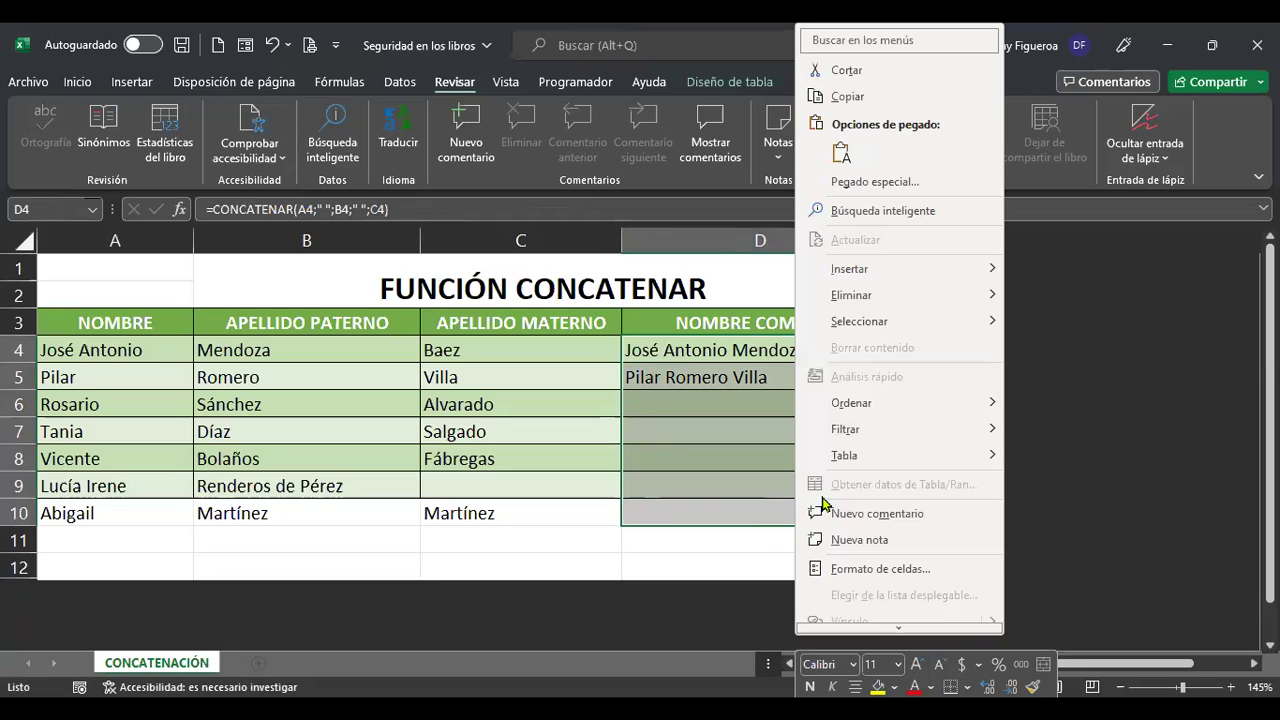
{"action": "left_click", "coordinate": [880, 569]}
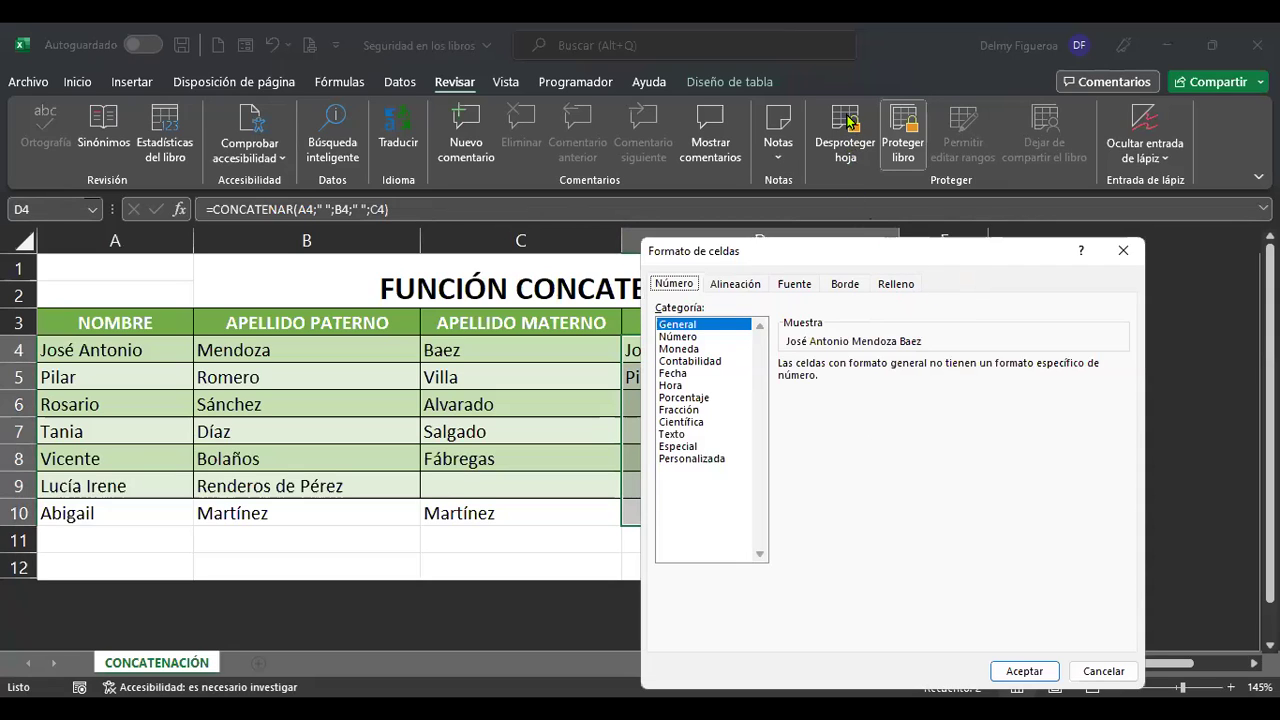
{"action": "left_click", "coordinate": [1100, 671]}
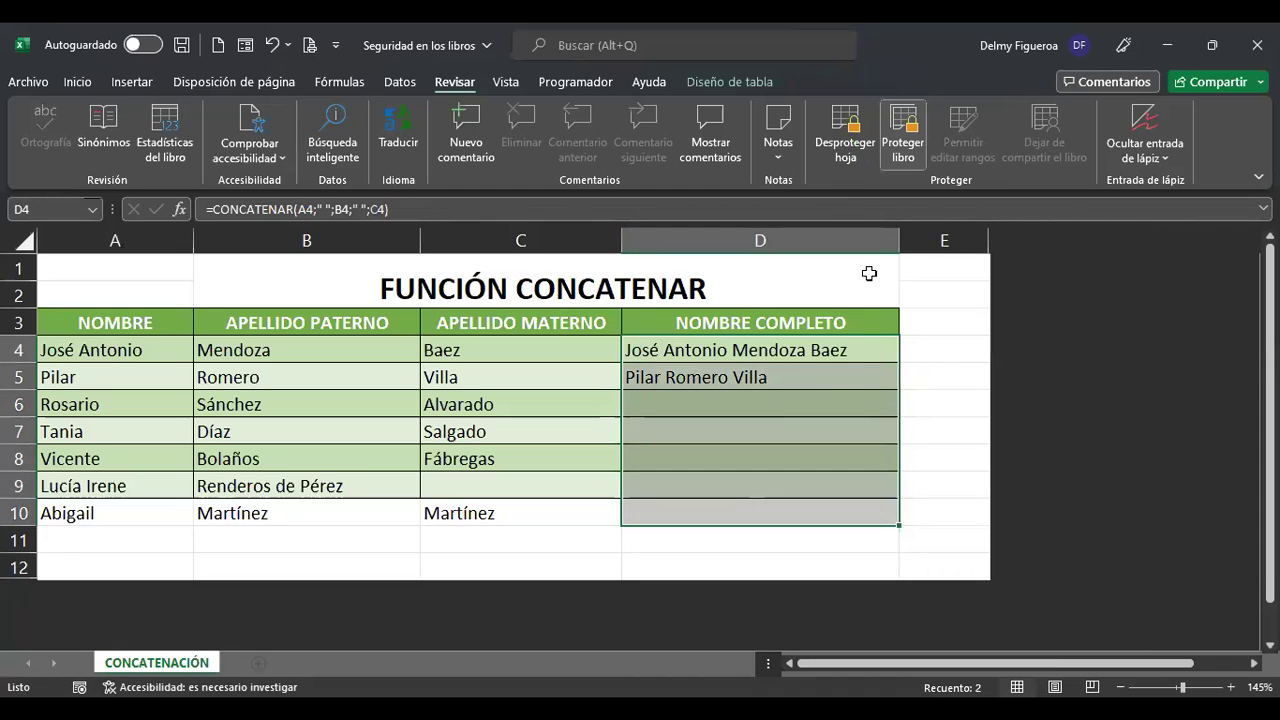
{"action": "left_click", "coordinate": [844, 143]}
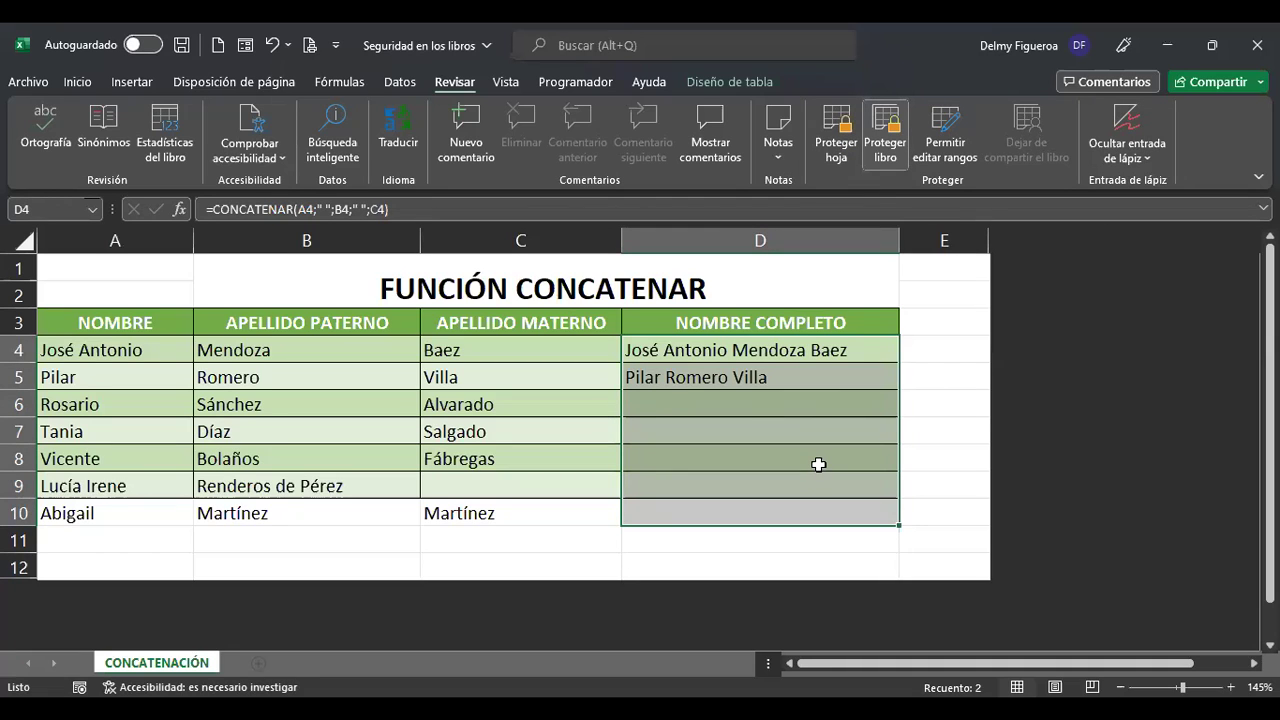
Tick Oculta on the Proteger tab of Formato de celdas for cells D4:D10.
{"action": "right_click", "coordinate": [824, 468]}
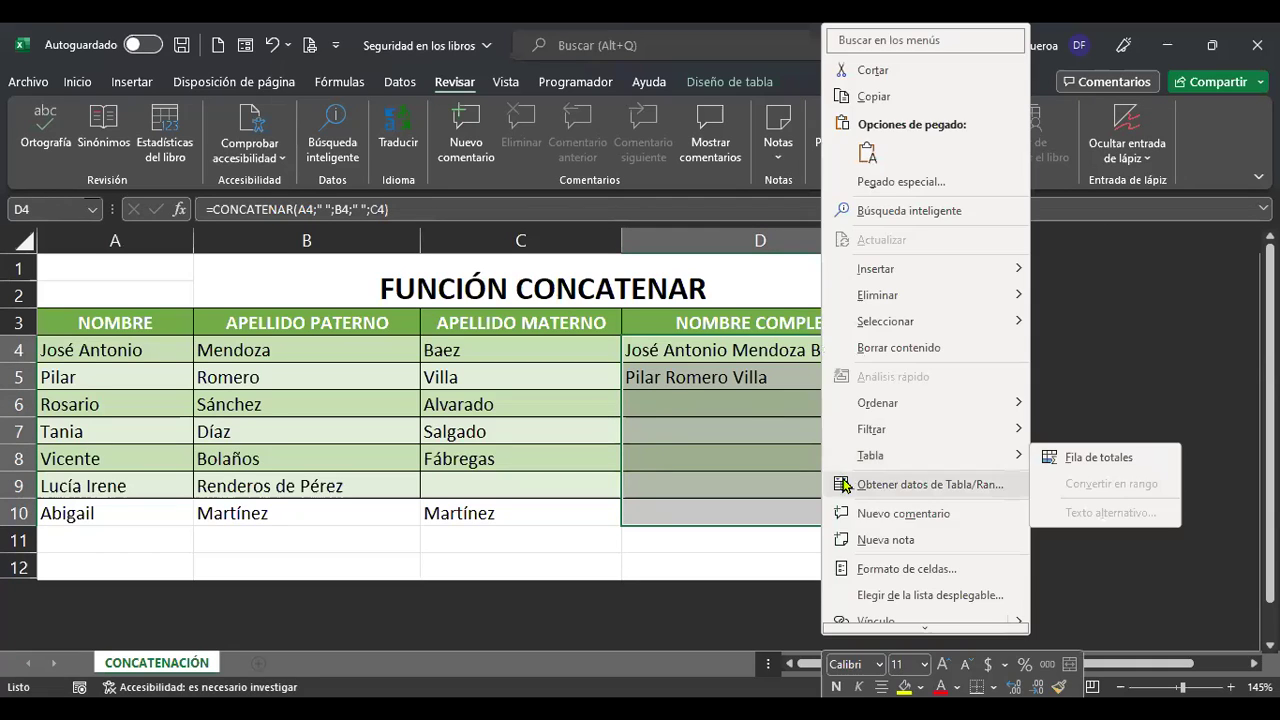
{"action": "left_click", "coordinate": [905, 568]}
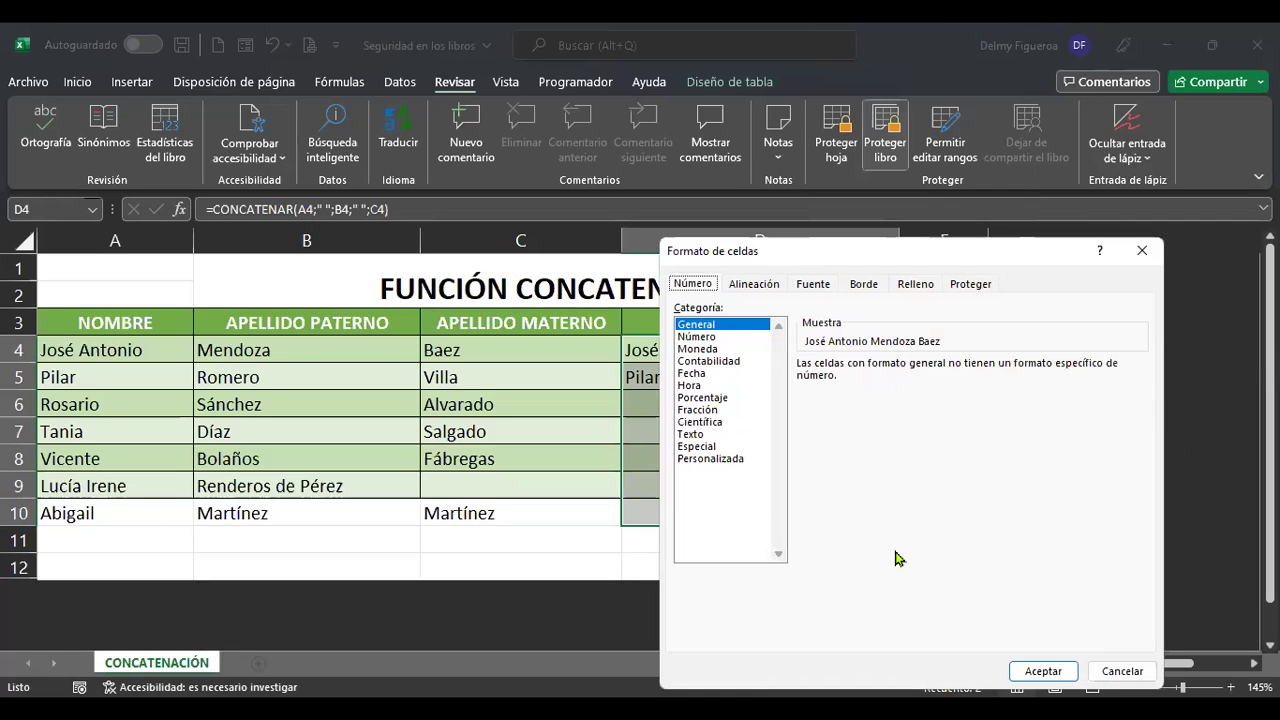
{"action": "left_click", "coordinate": [970, 286]}
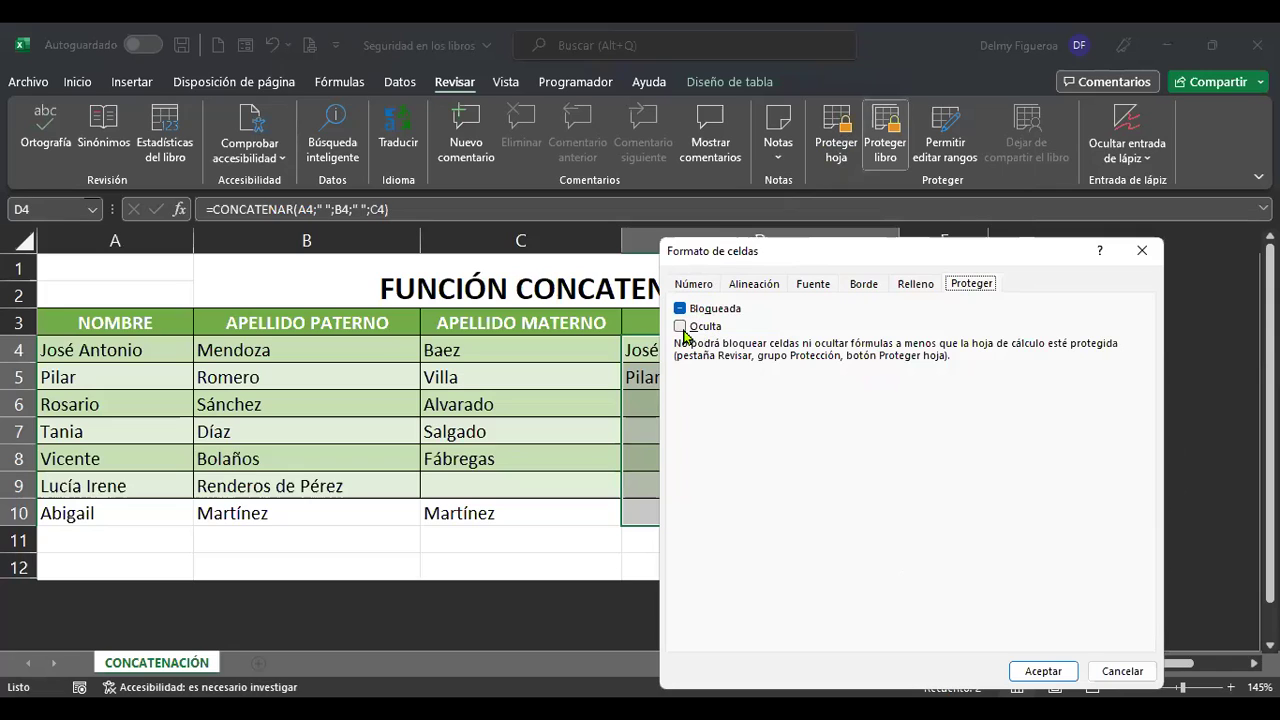
{"action": "left_click", "coordinate": [681, 327]}
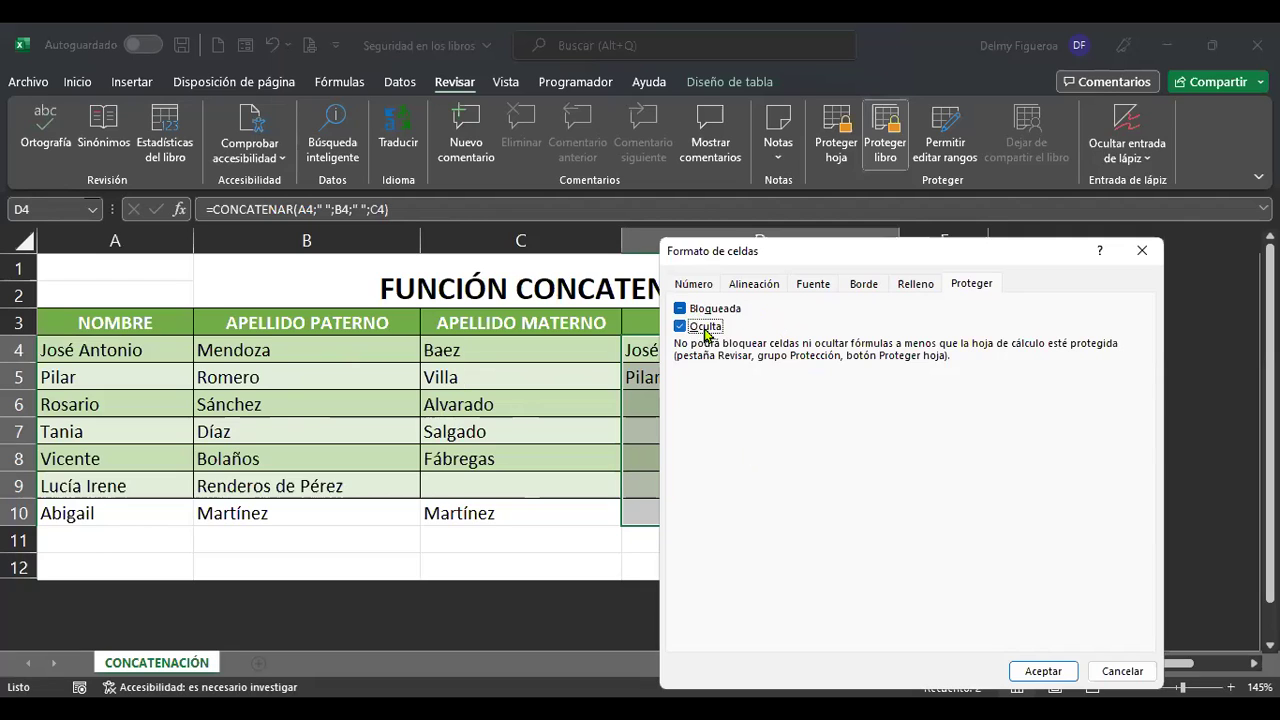
{"action": "left_click", "coordinate": [1063, 673]}
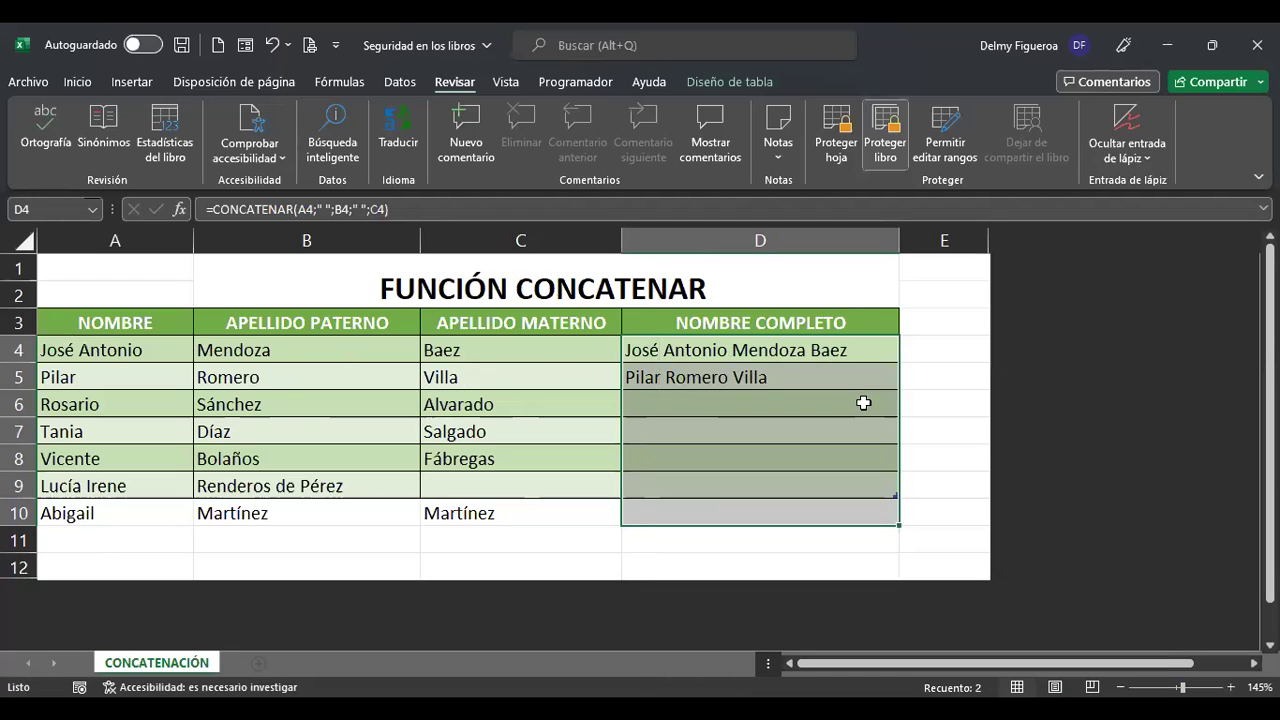
Apply Proteger hoja with a password, re-entering it in Confirmar contraseña.
{"action": "left_click", "coordinate": [838, 145]}
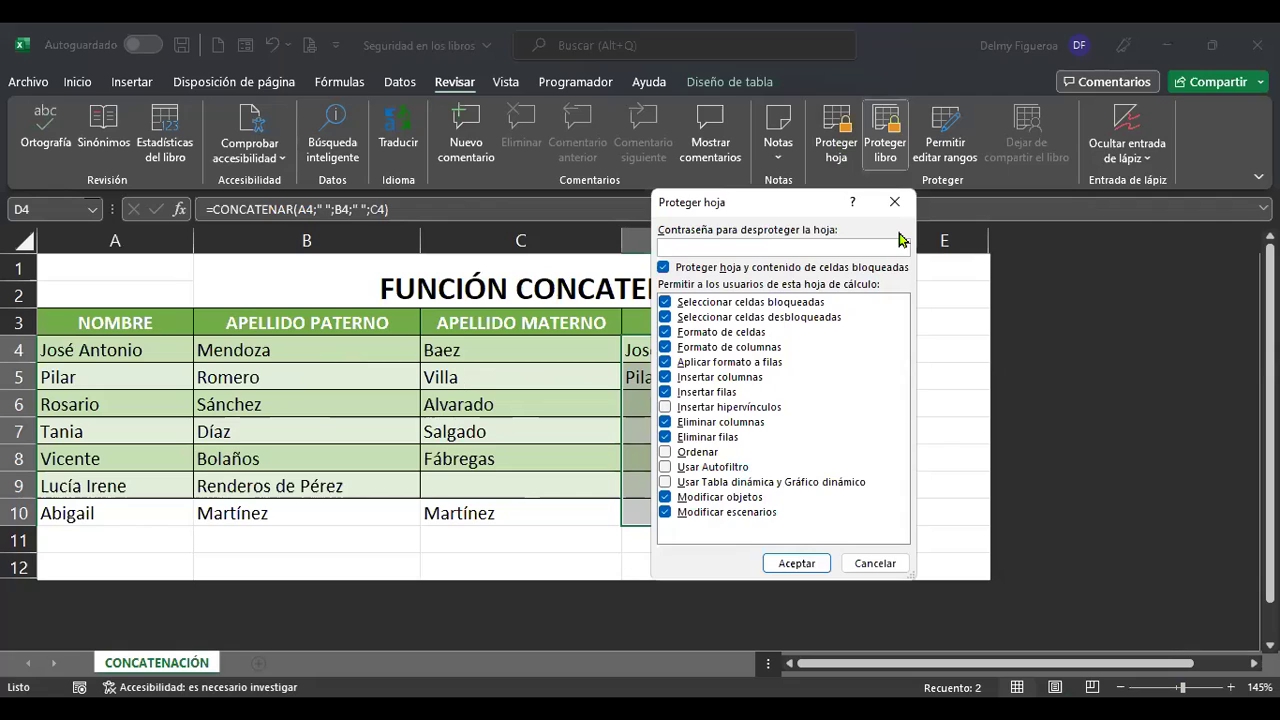
{"action": "type", "text": "123"}
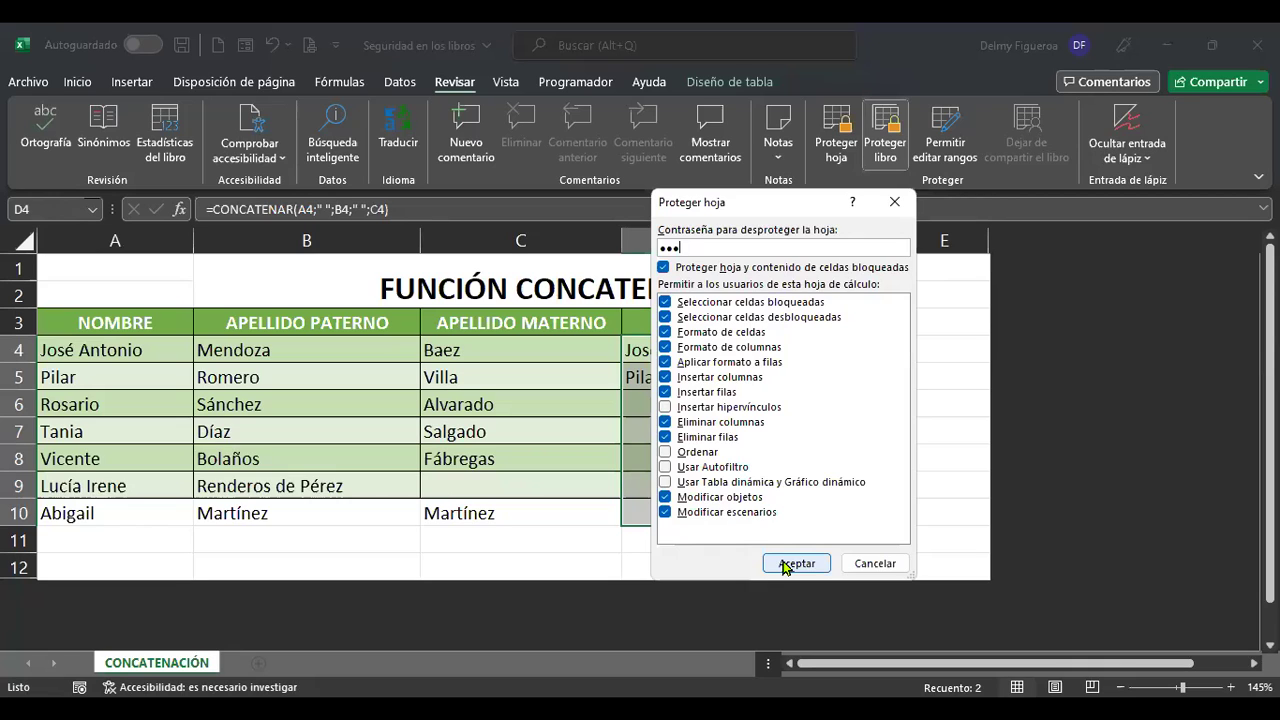
{"action": "left_click", "coordinate": [785, 564]}
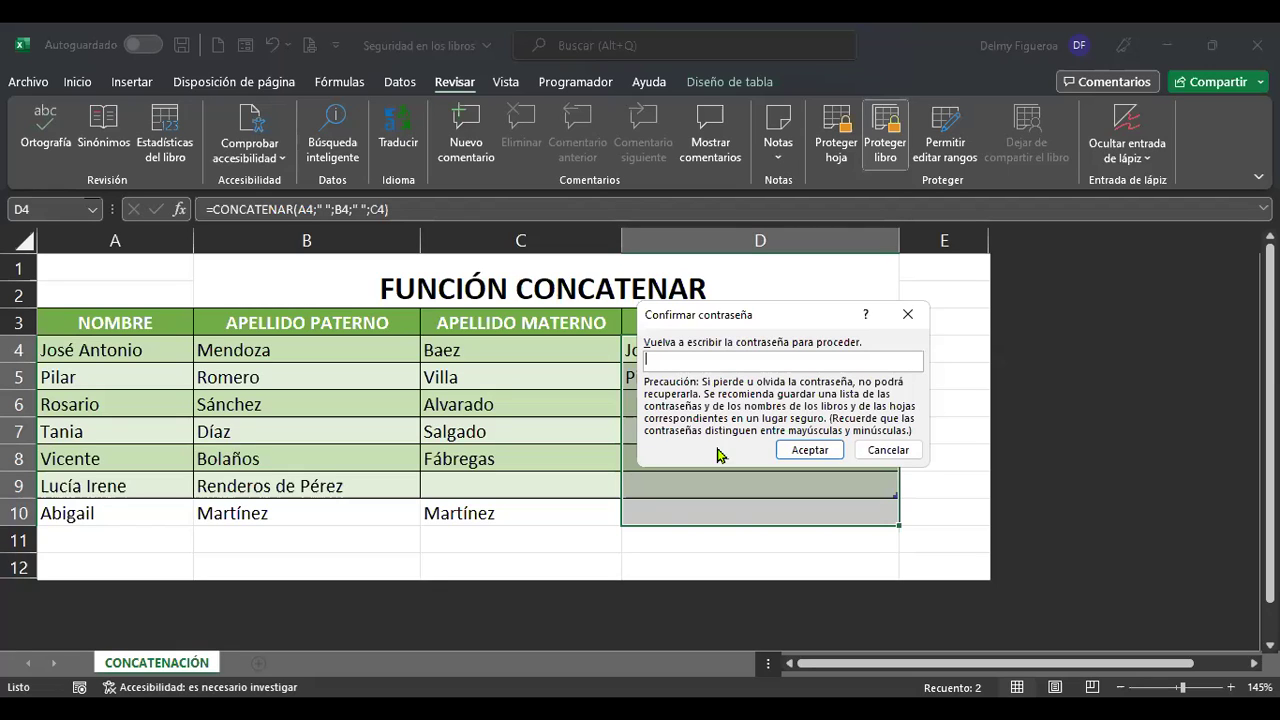
{"action": "type", "text": "•••"}
{"action": "left_click", "coordinate": [812, 449]}
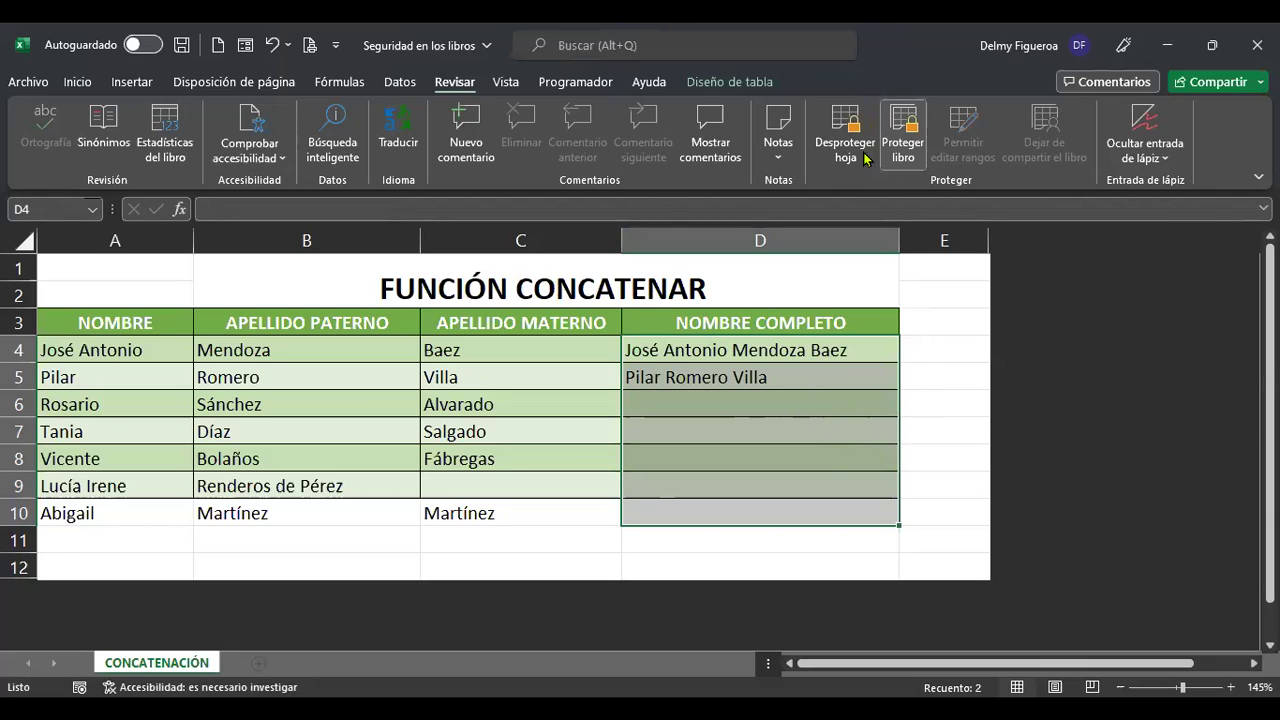
{"action": "left_click", "coordinate": [759, 347]}
{"action": "left_click", "coordinate": [757, 375]}
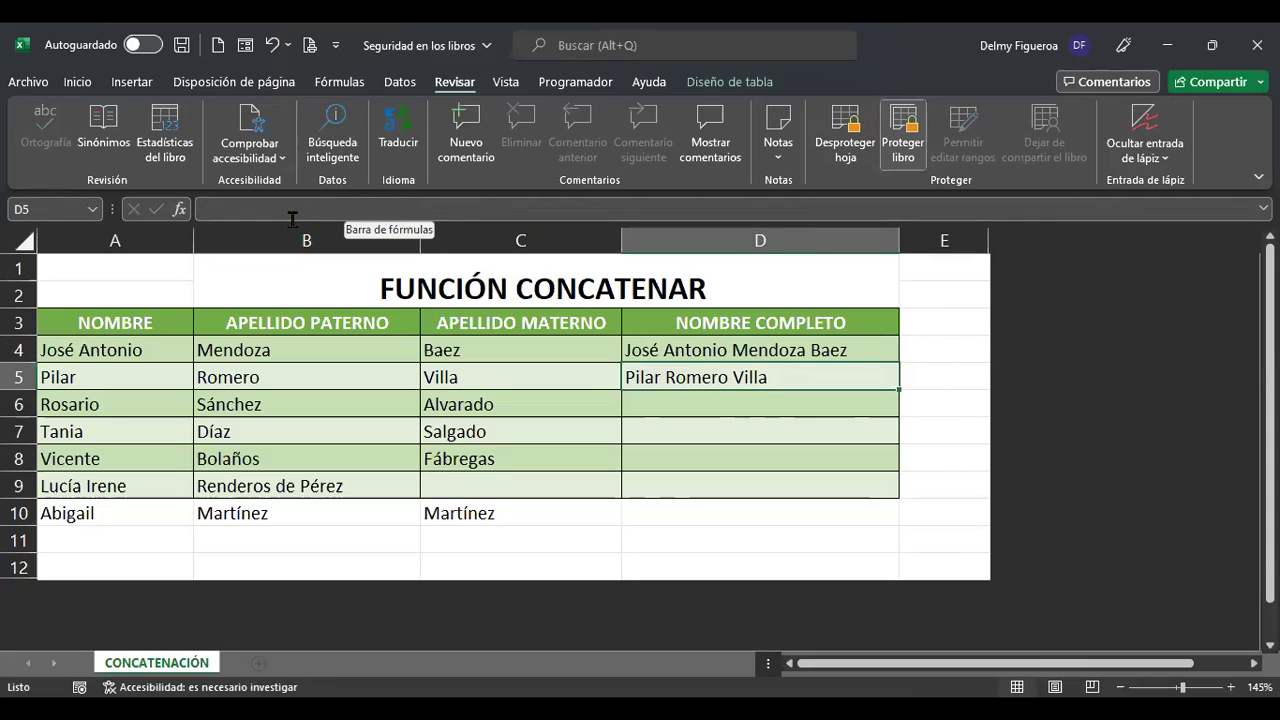
{"action": "left_click", "coordinate": [787, 352]}
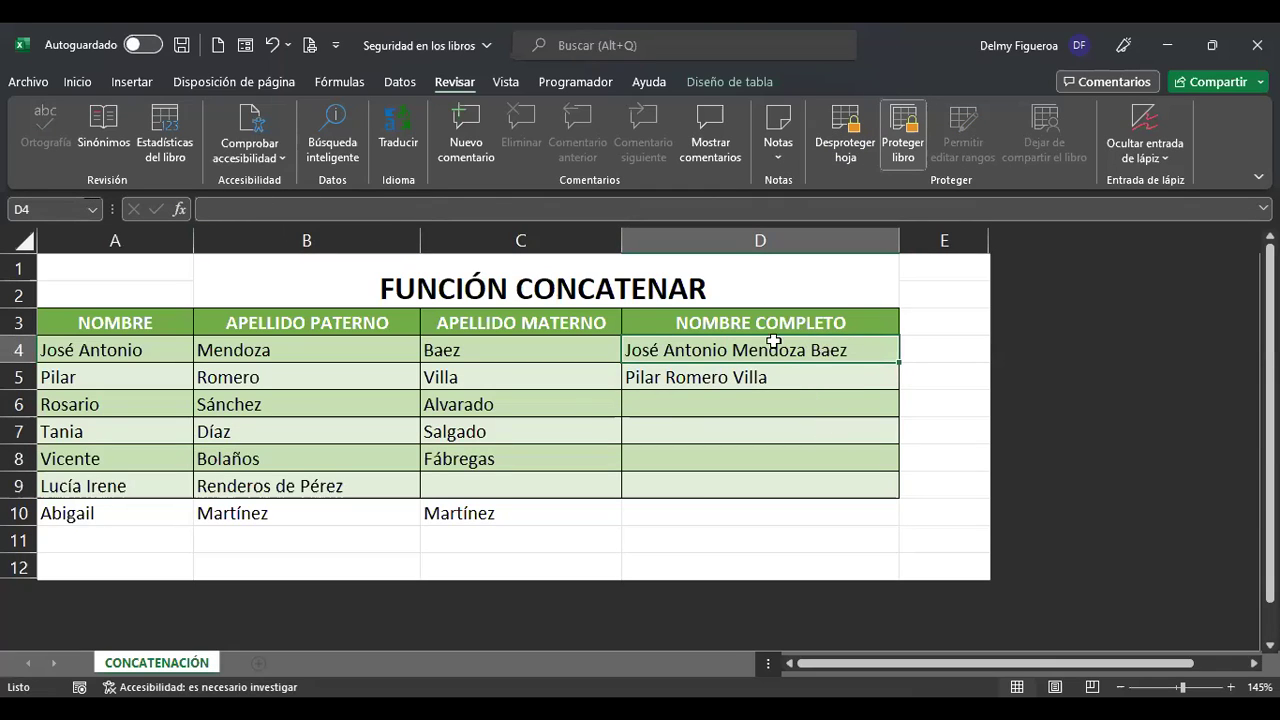
{"action": "left_click", "coordinate": [777, 380]}
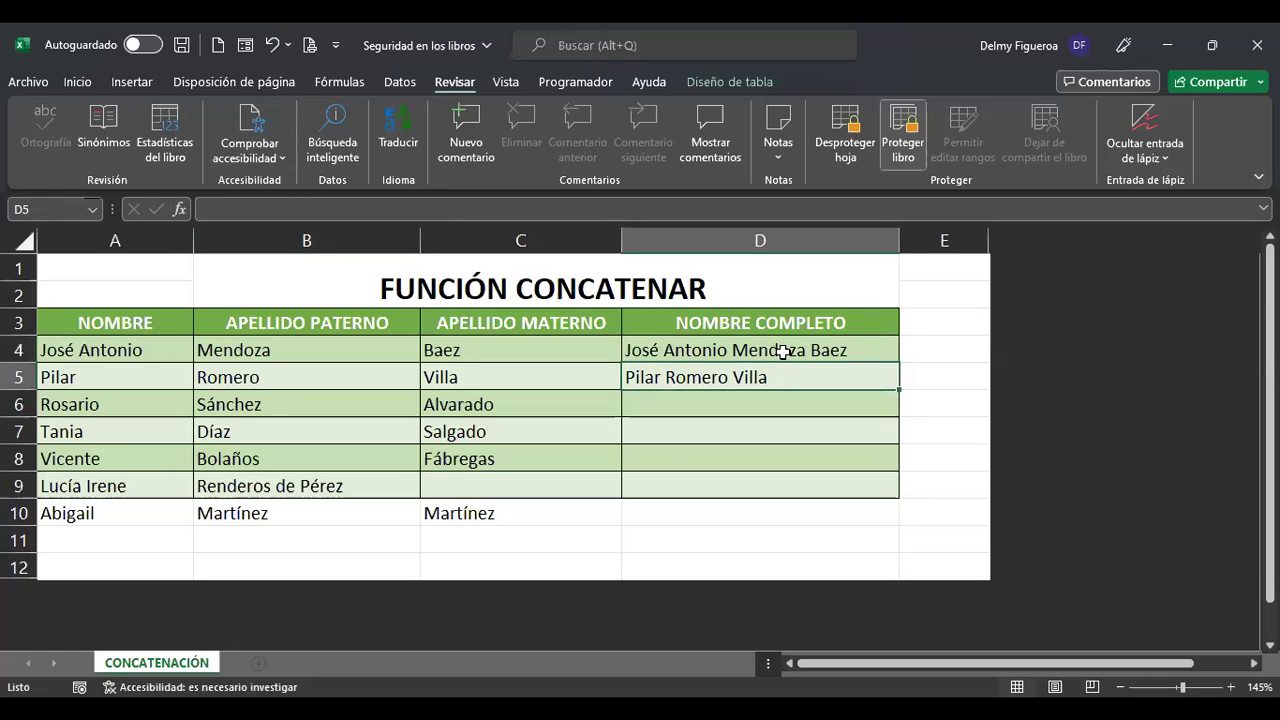
{"action": "left_click_drag", "start_coordinate": [783, 351], "coordinate": [775, 502]}
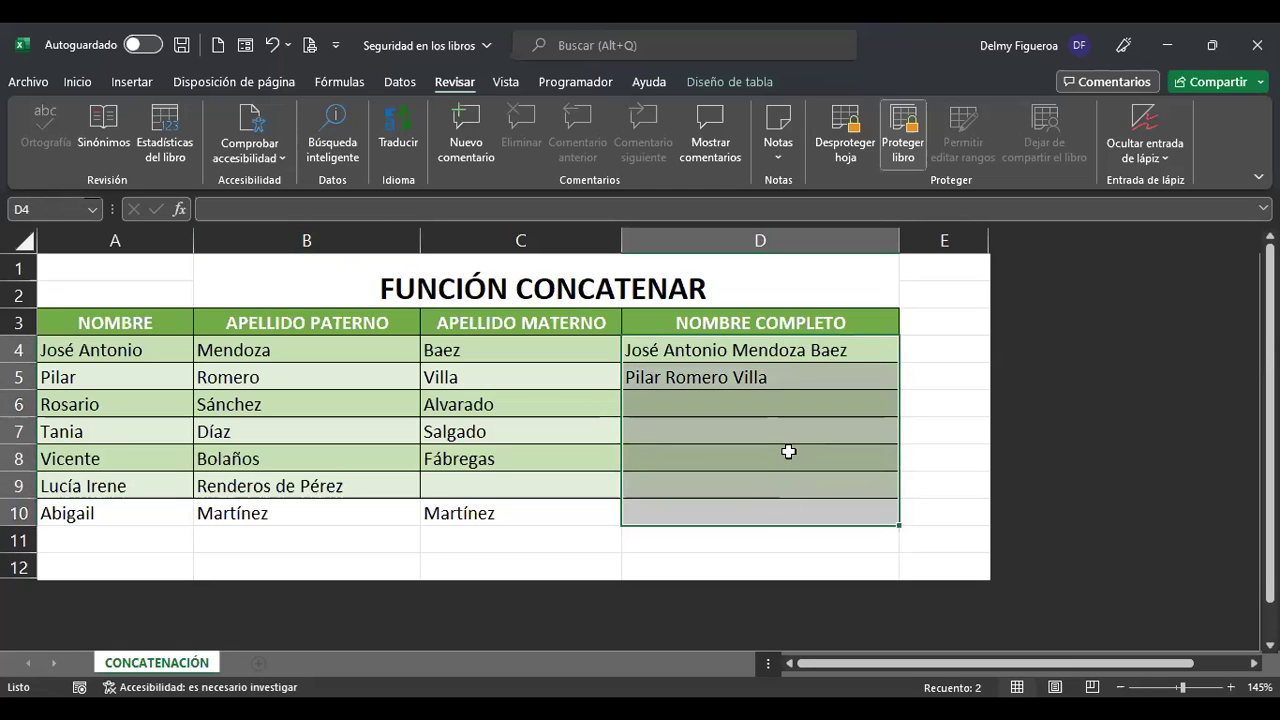
{"action": "right_click", "coordinate": [789, 452]}
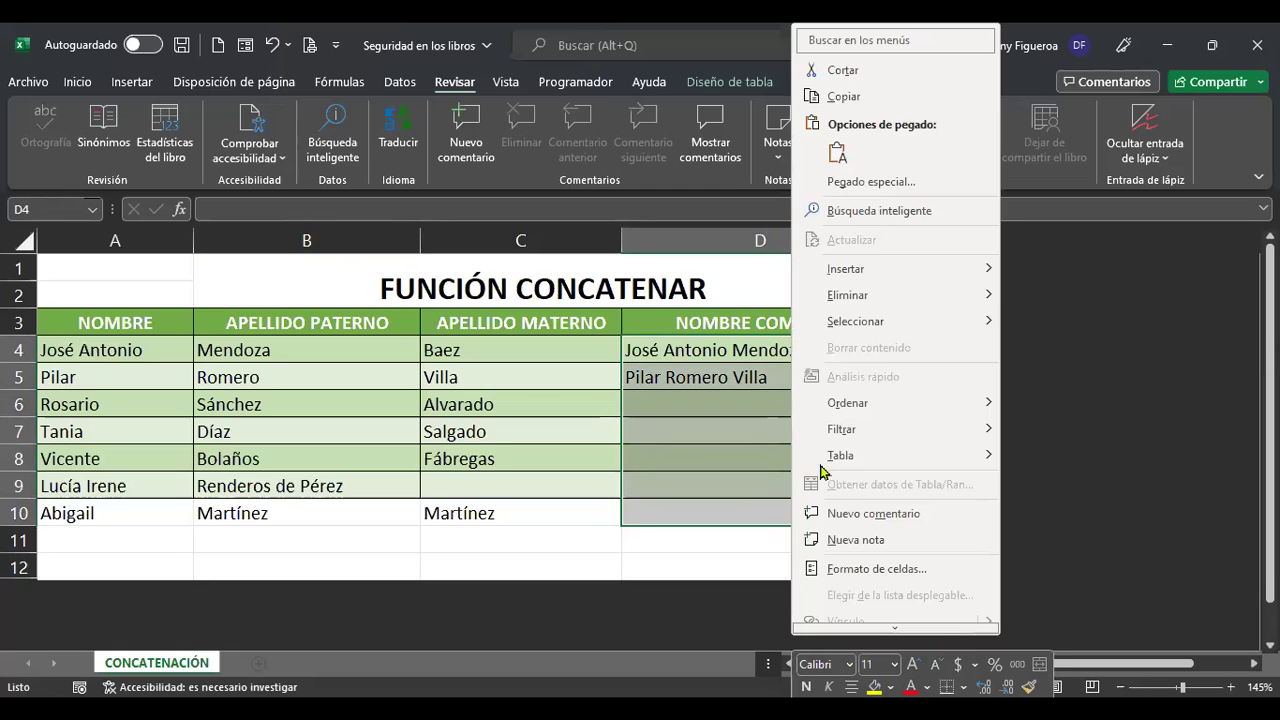
{"action": "left_click", "coordinate": [916, 572]}
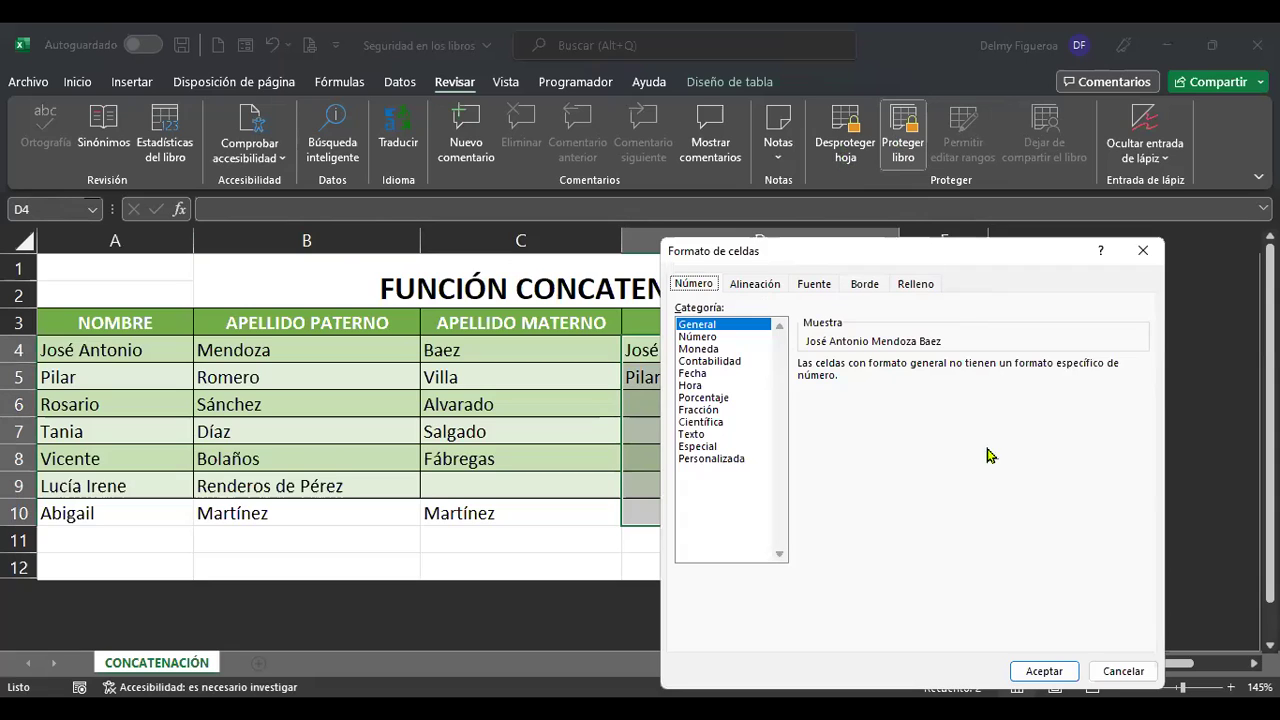
{"action": "left_click", "coordinate": [1117, 674]}
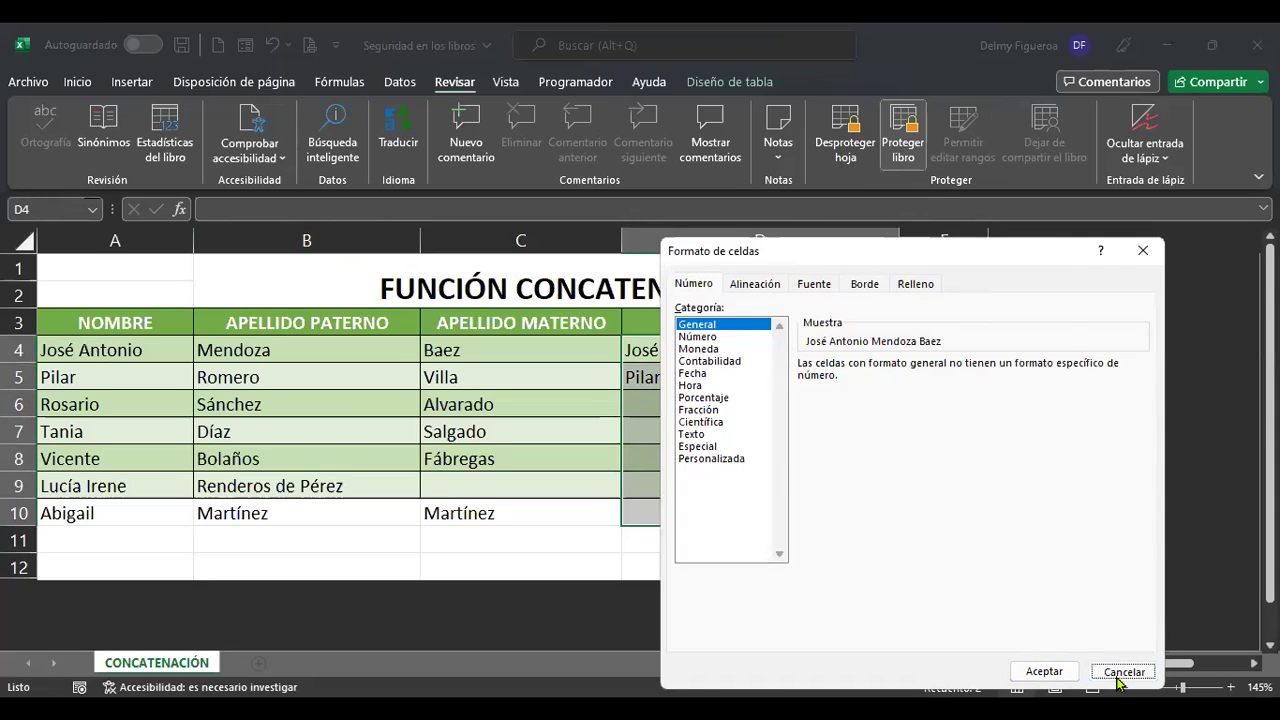
Unprotect the sheet by entering its password, then check D5's formula.
{"action": "left_click", "coordinate": [851, 151]}
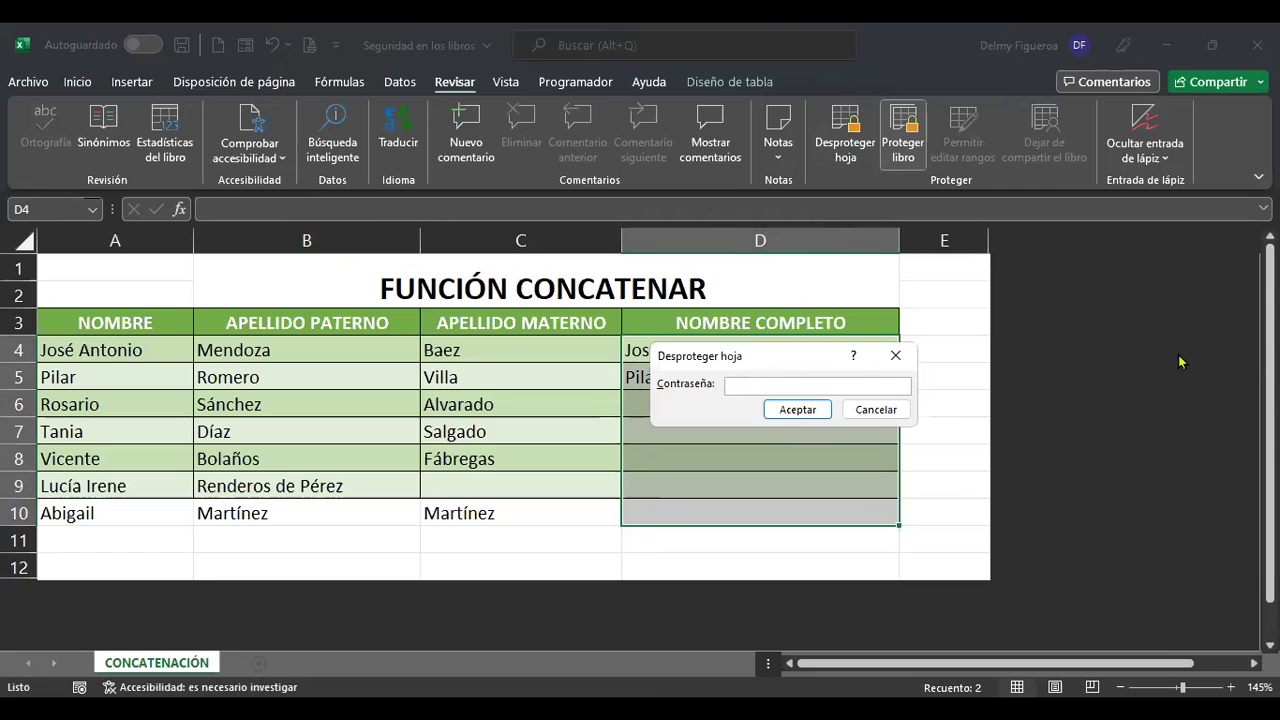
{"action": "type", "text": "123"}
{"action": "left_click", "coordinate": [798, 410]}
{"action": "left_click", "coordinate": [802, 375]}
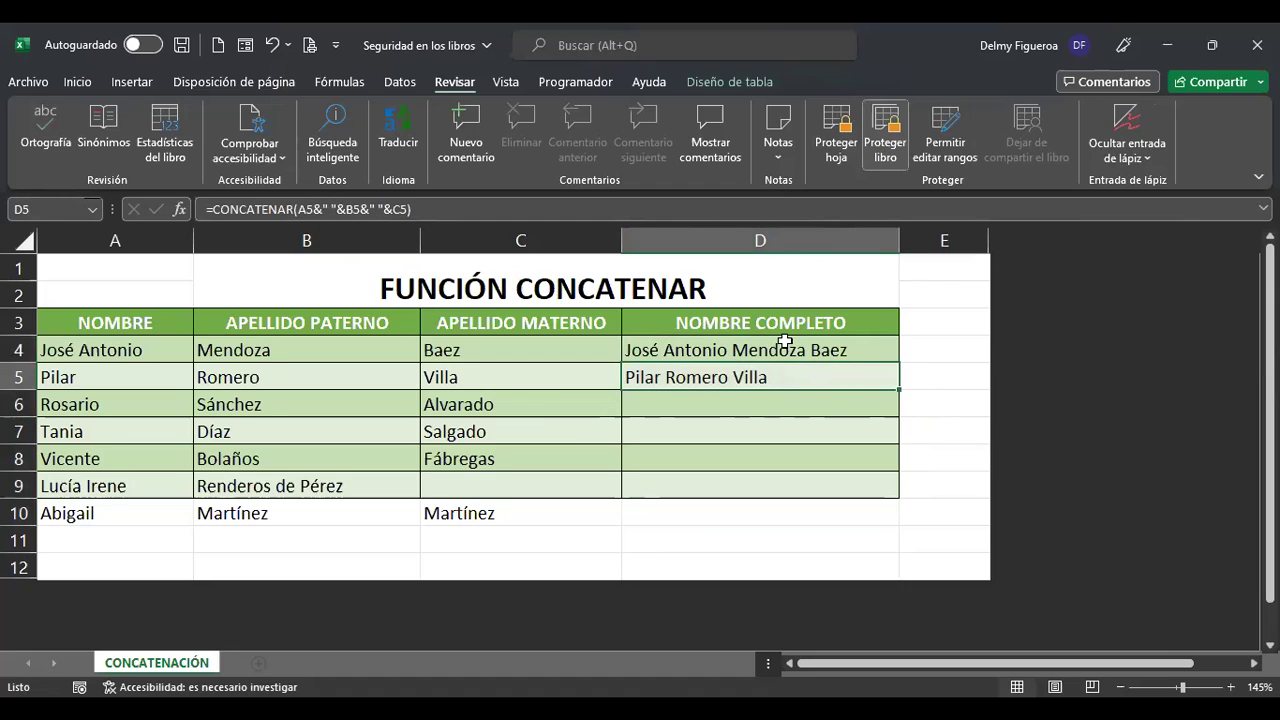
Inspect the Proteger settings of D4:D10 in Formato de celdas and cancel unchanged.
{"action": "left_click_drag", "start_coordinate": [780, 348], "coordinate": [787, 511]}
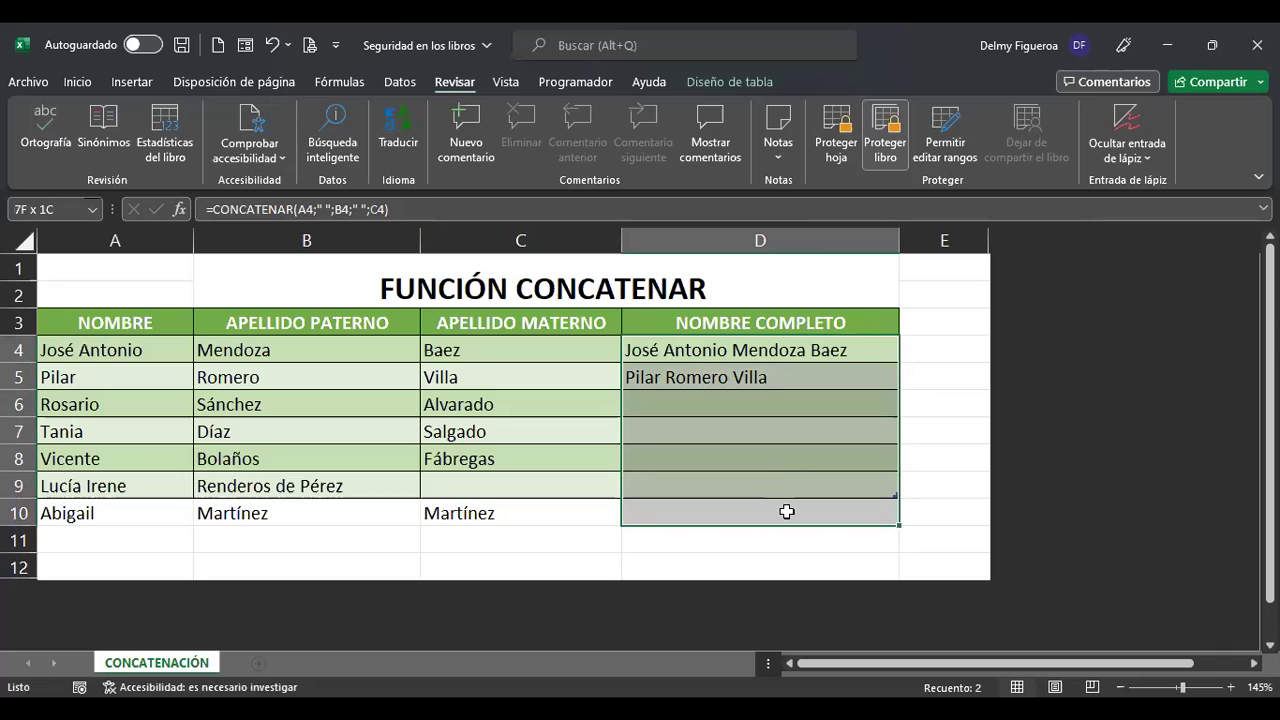
{"action": "right_click", "coordinate": [787, 511]}
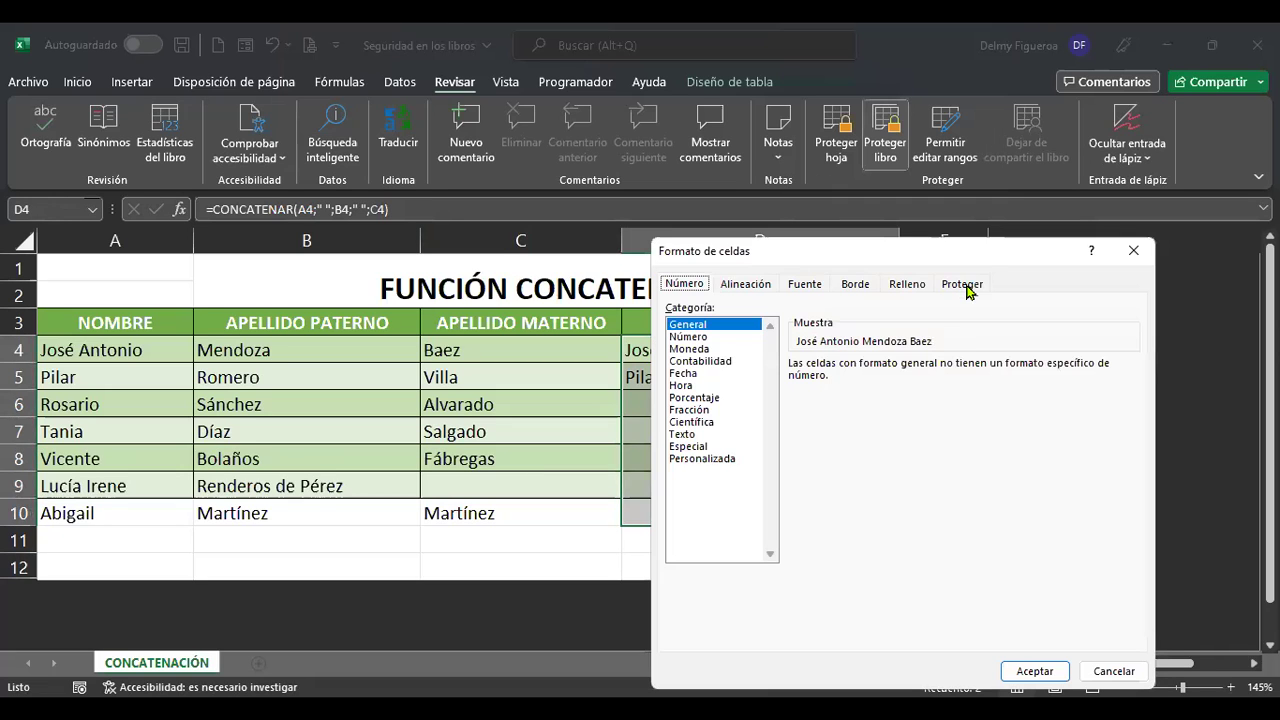
{"action": "left_click", "coordinate": [966, 286]}
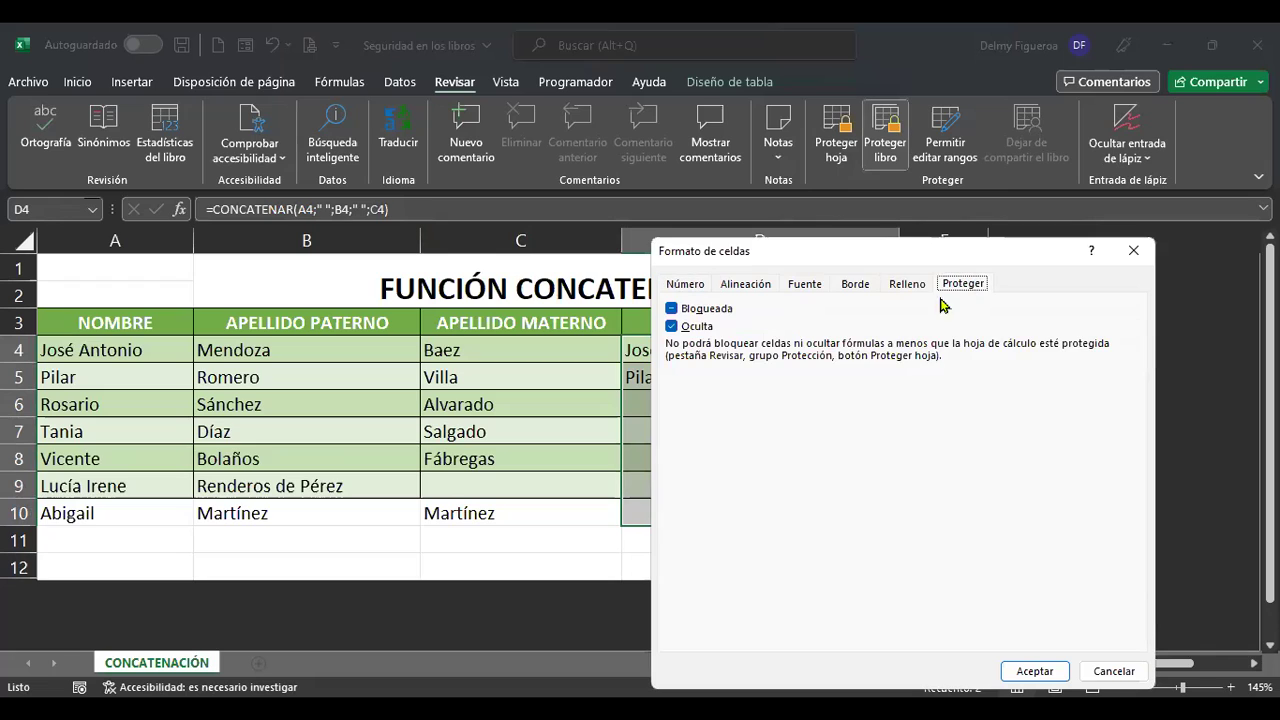
{"action": "left_click", "coordinate": [673, 330]}
{"action": "left_click", "coordinate": [1114, 672]}
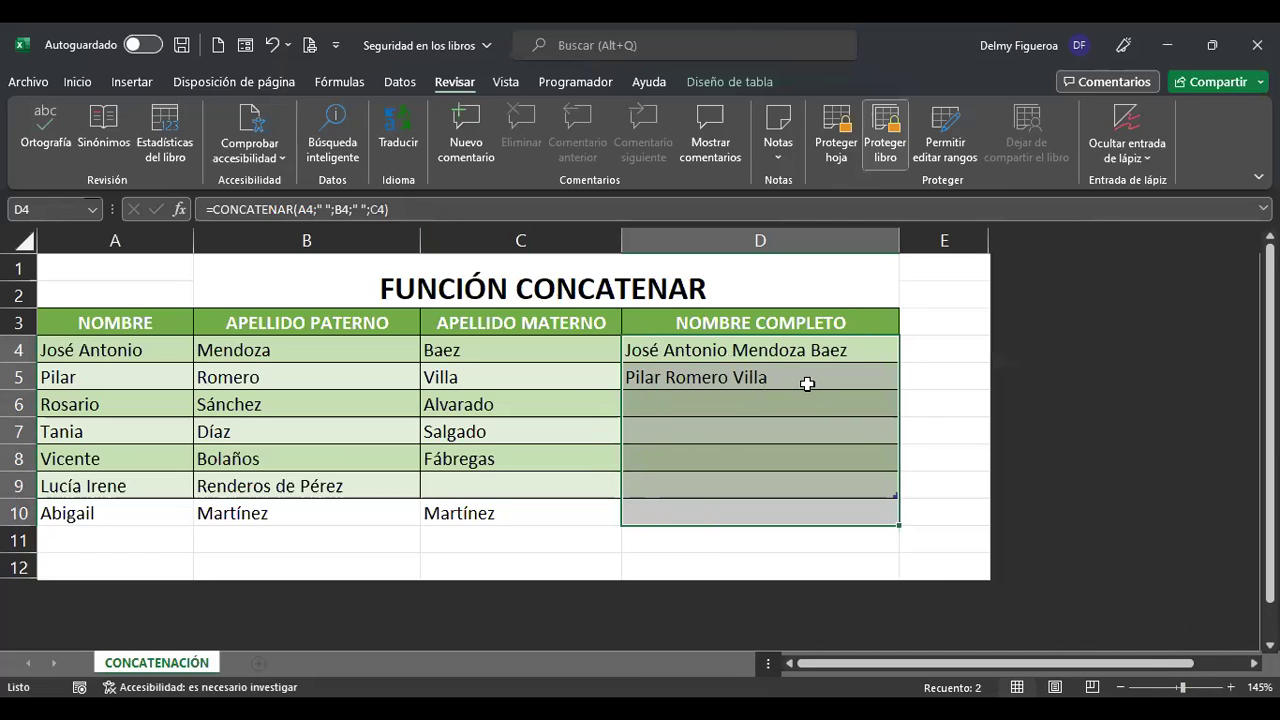
{"action": "left_click_drag", "start_coordinate": [814, 400], "coordinate": [810, 486]}
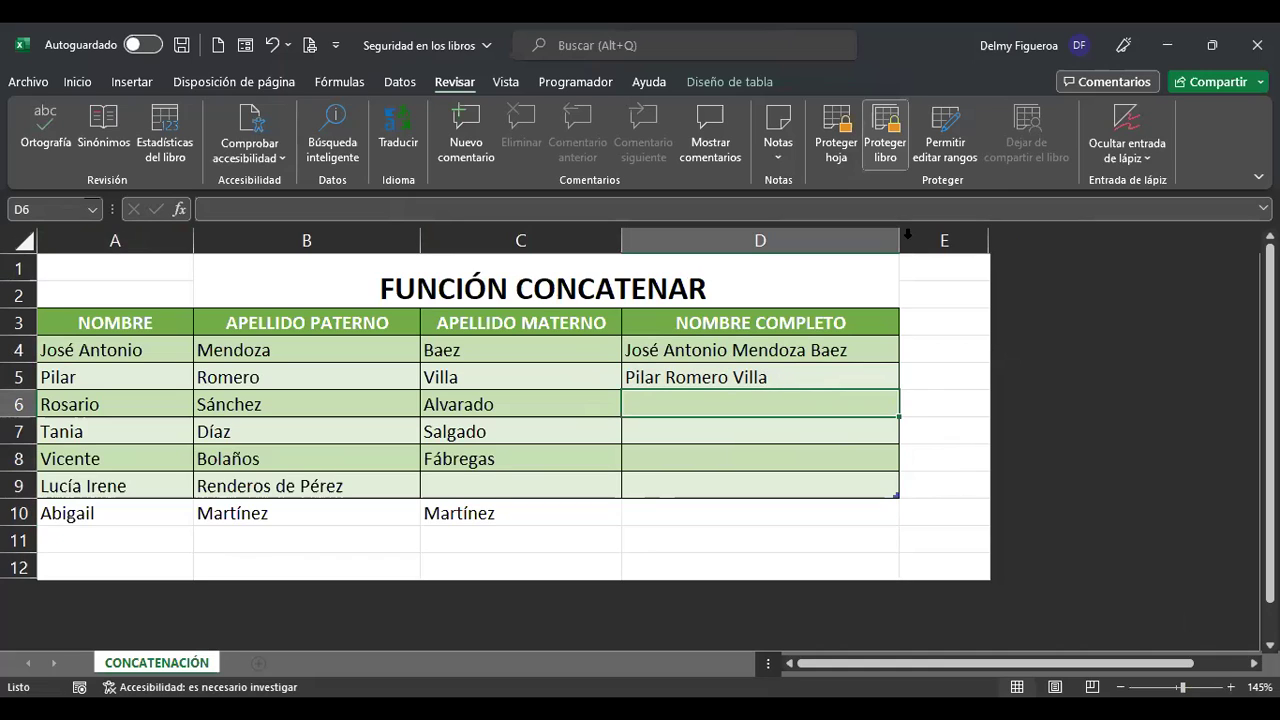
Unhide the hidden columns after column D using Mostrar.
{"action": "mouse_move", "coordinate": [960, 232]}
{"action": "left_mouse_down"}
{"action": "mouse_move", "coordinate": [1037, 240]}
{"action": "mouse_move", "coordinate": [967, 249]}
{"action": "left_mouse_up"}
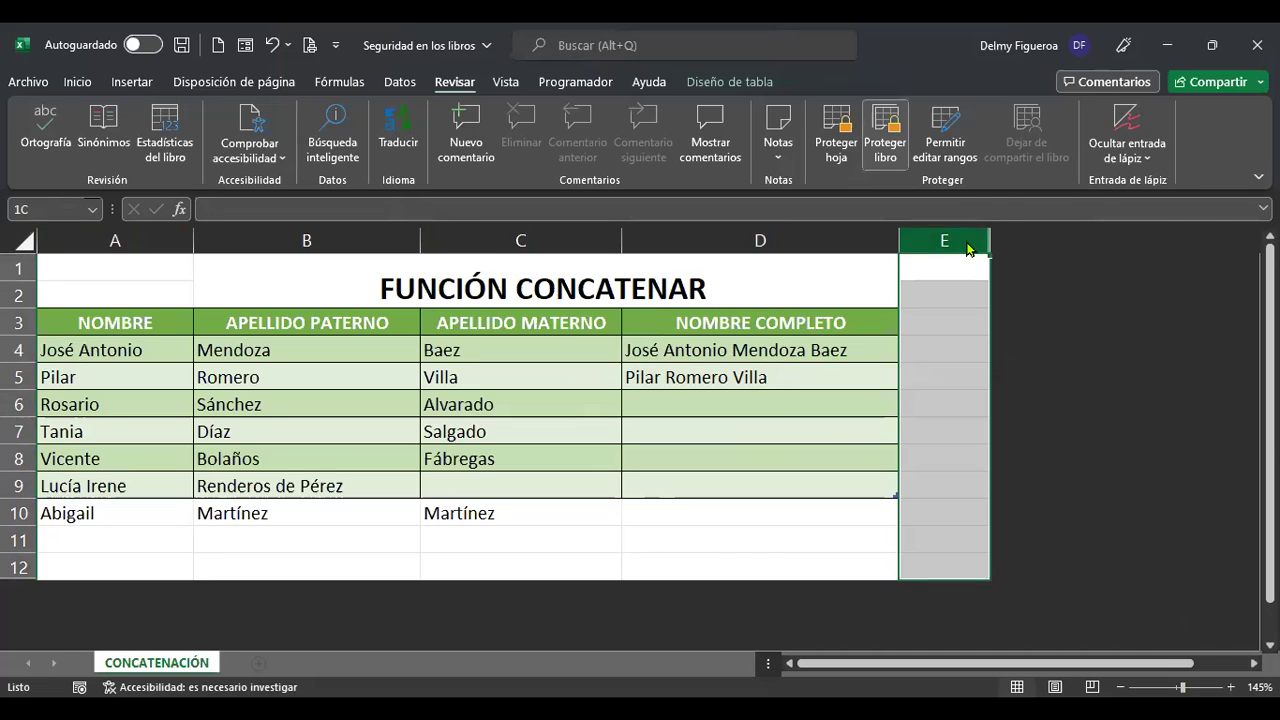
{"action": "right_click", "coordinate": [967, 249]}
{"action": "left_click", "coordinate": [1040, 596]}
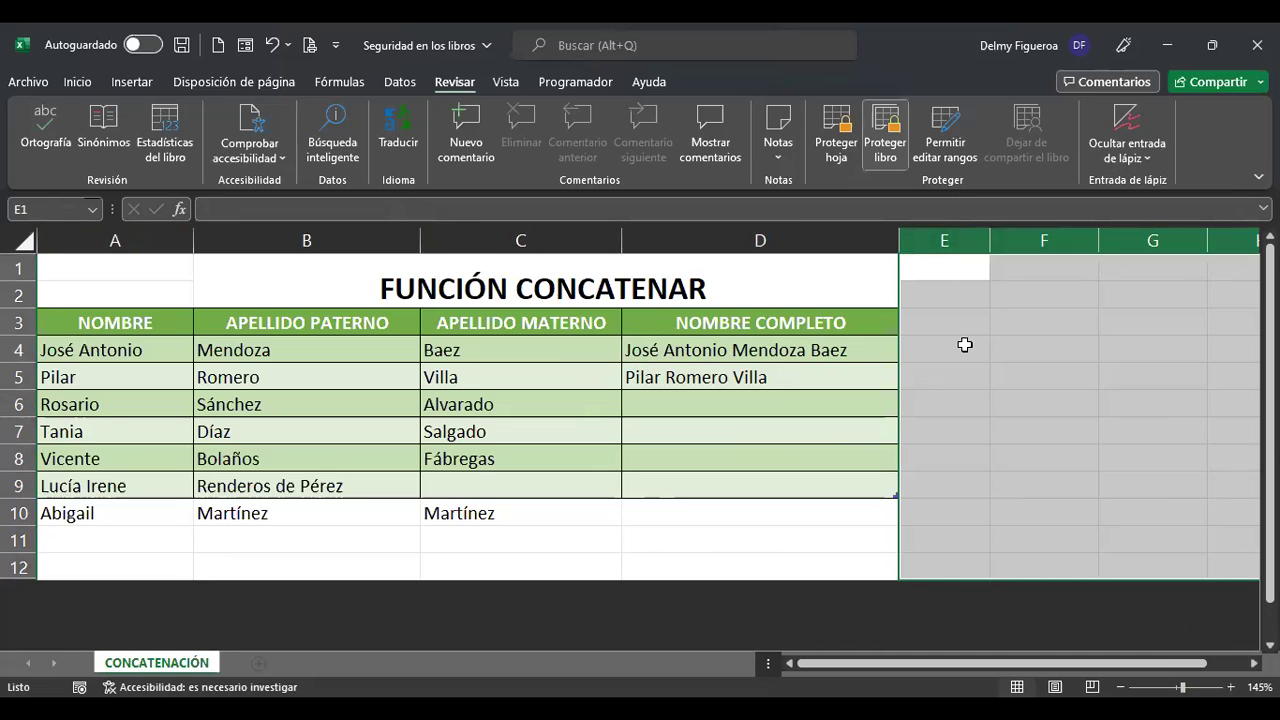
Type the heading 'DUI' in cell E3.
{"action": "left_click", "coordinate": [966, 343]}
{"action": "left_click", "coordinate": [963, 323]}
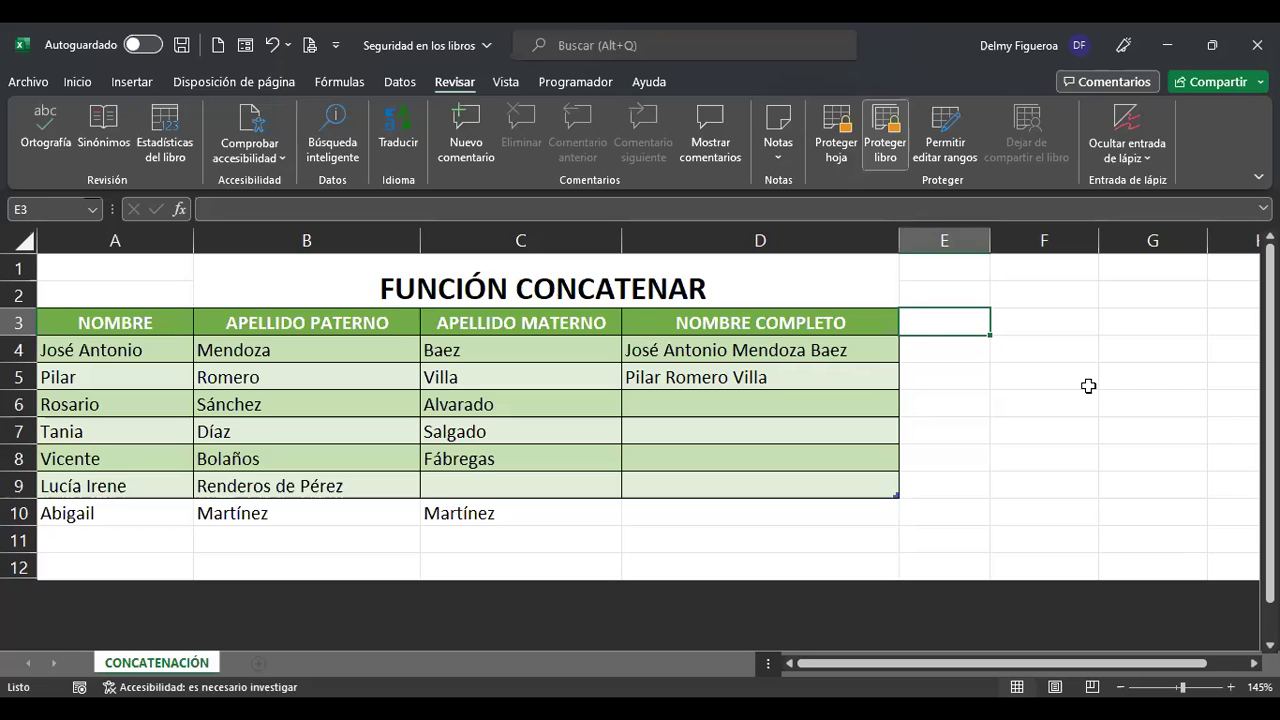
{"action": "type", "text": "DUI"}
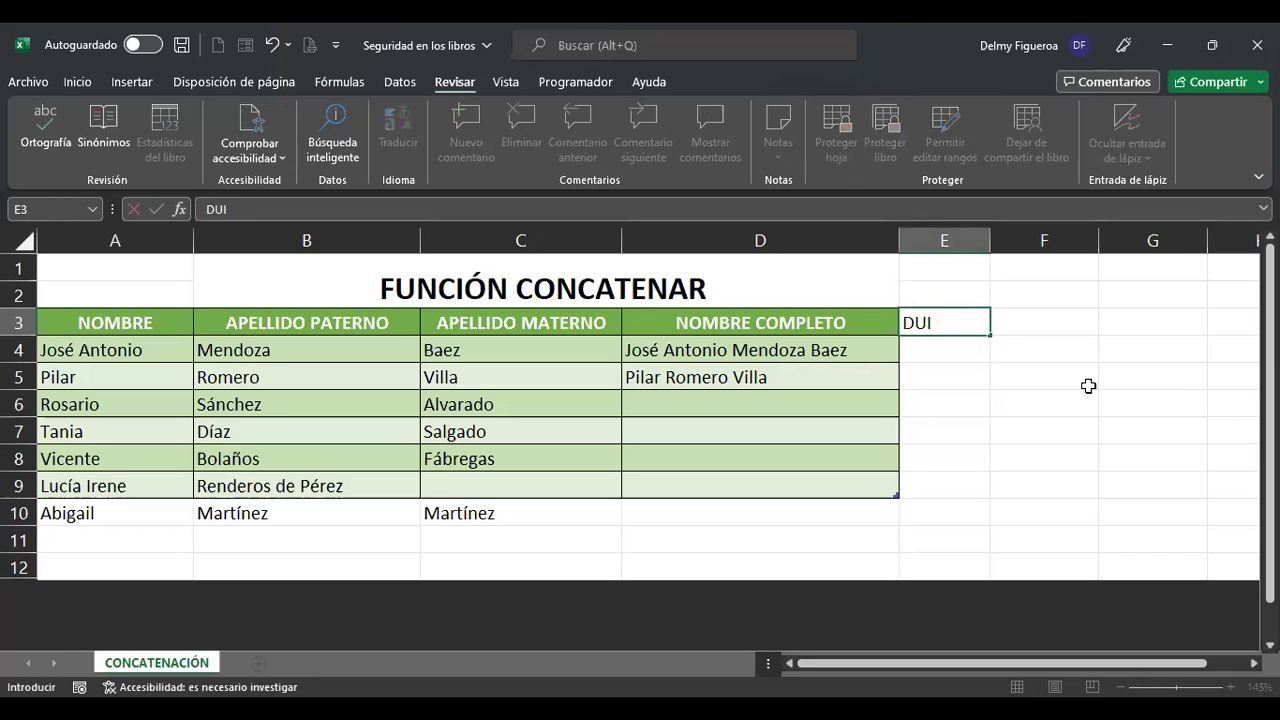
{"action": "key", "text": "Return"}
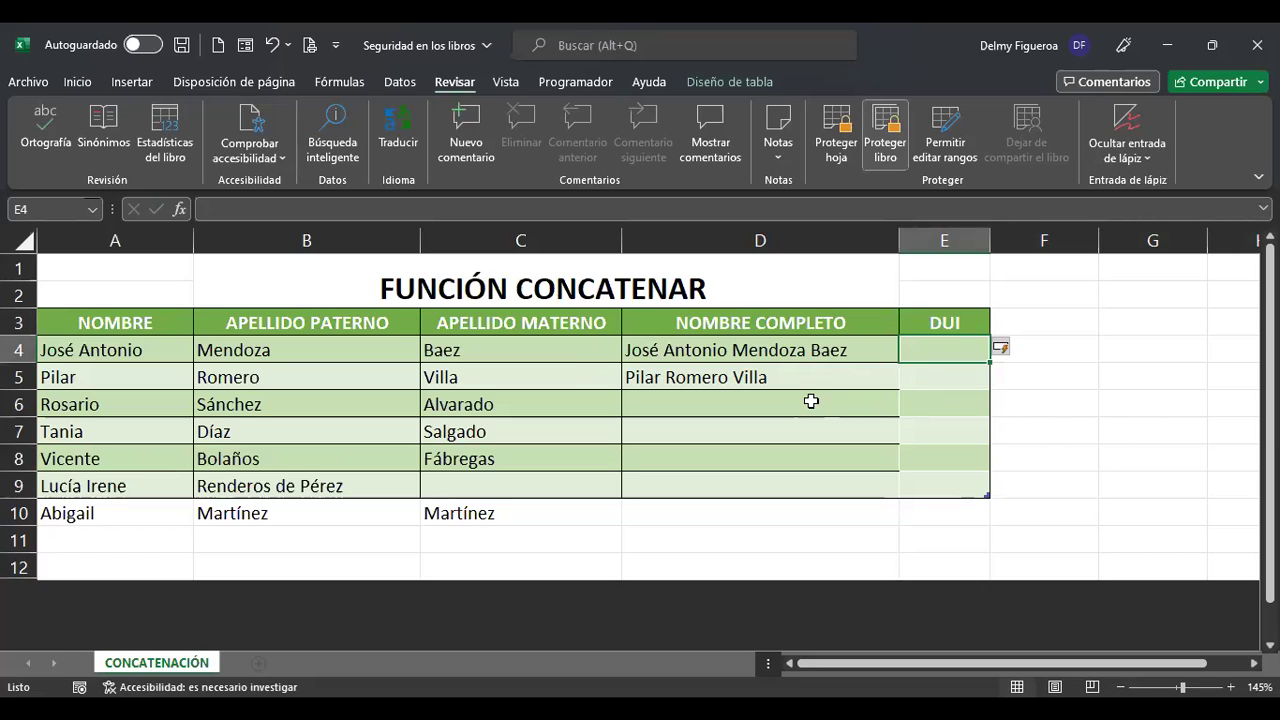
Extend the name table through column E to include row 10.
{"action": "left_click_drag", "start_coordinate": [944, 348], "coordinate": [991, 513]}
{"action": "left_click", "coordinate": [793, 465]}
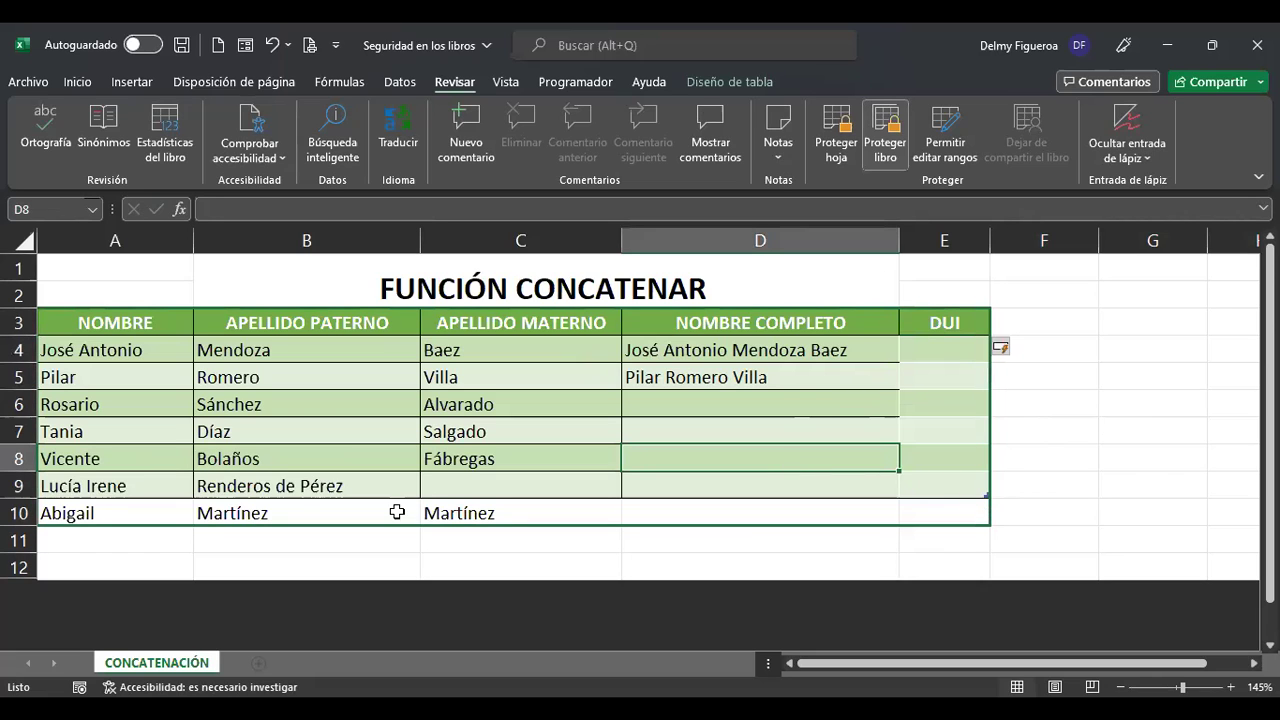
{"action": "key", "text": "ctrl+a"}
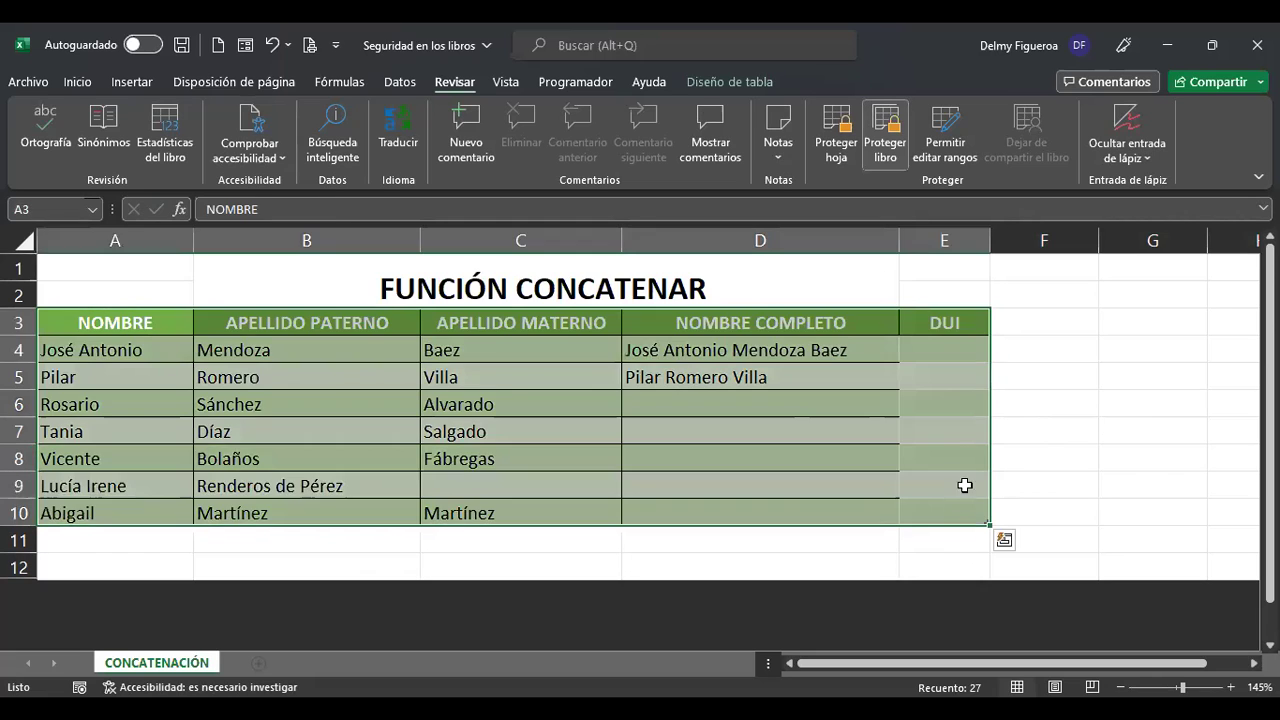
{"action": "left_click_drag", "start_coordinate": [960, 348], "coordinate": [971, 509]}
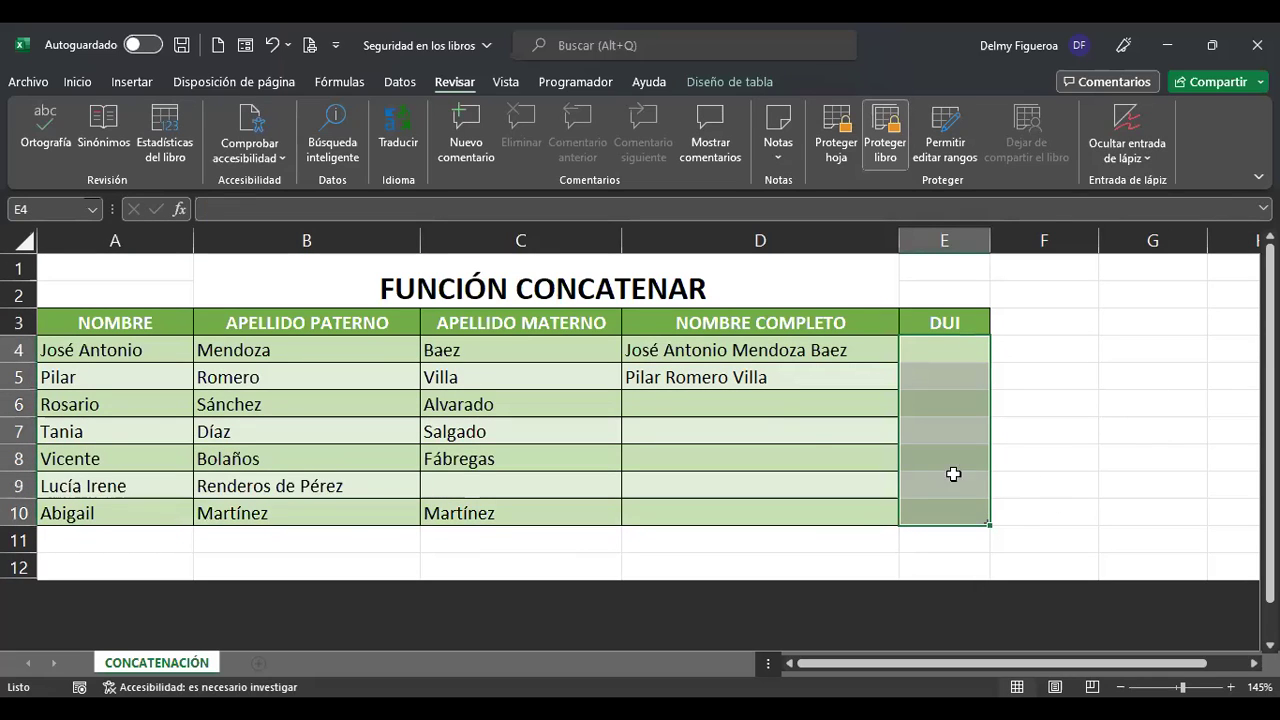
Re-commit D4's CONCATENAR formula and select the entire sheet.
{"action": "left_click", "coordinate": [775, 408]}
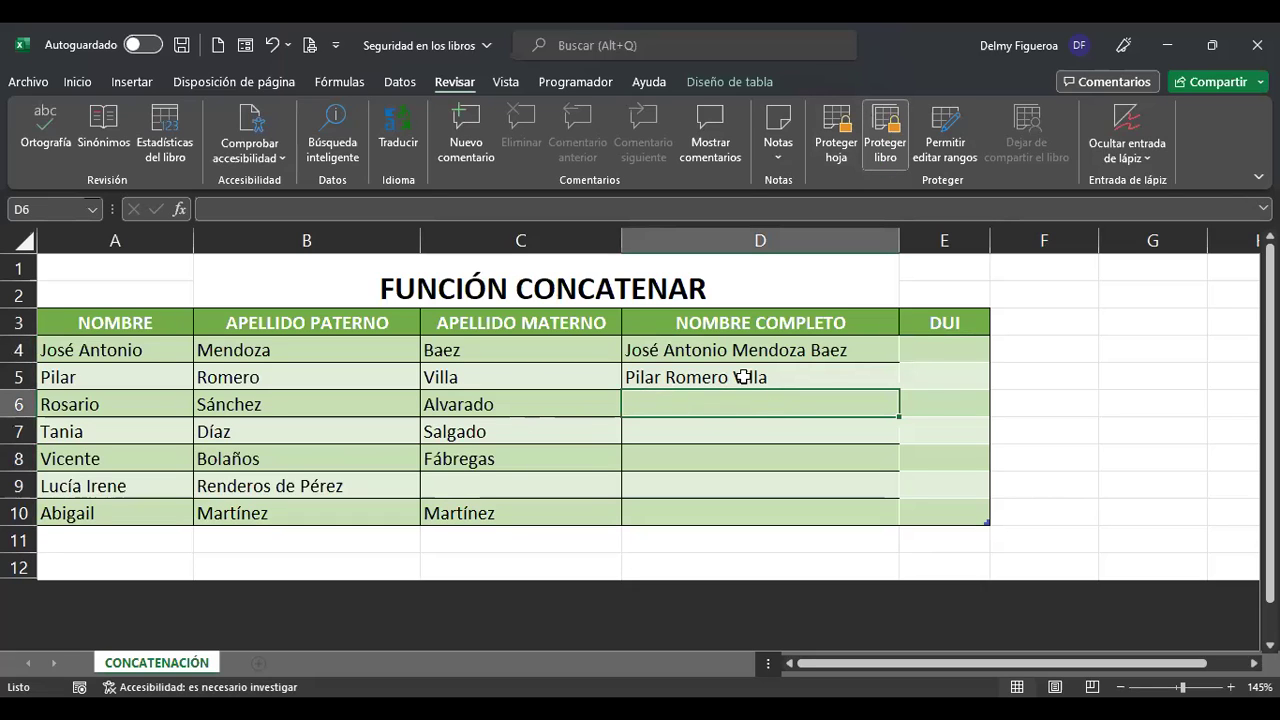
{"action": "left_click", "coordinate": [883, 357]}
{"action": "double_click", "coordinate": [893, 356]}
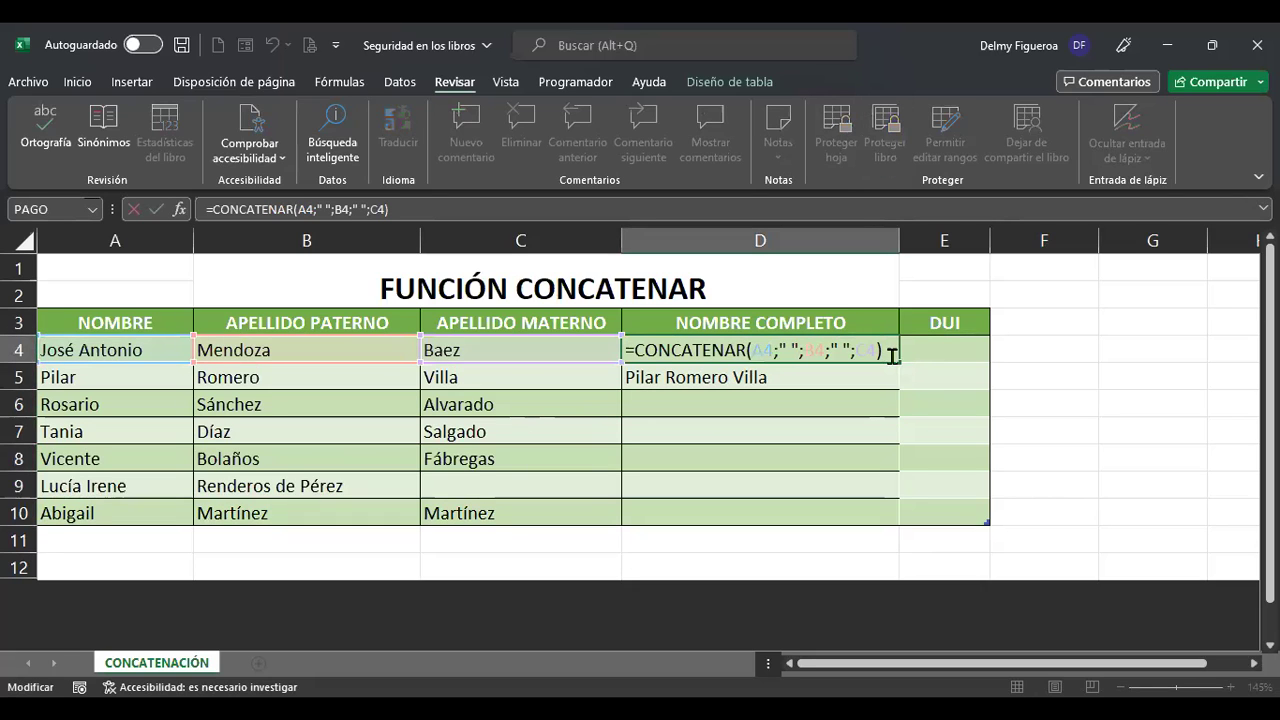
{"action": "key", "text": "Return"}
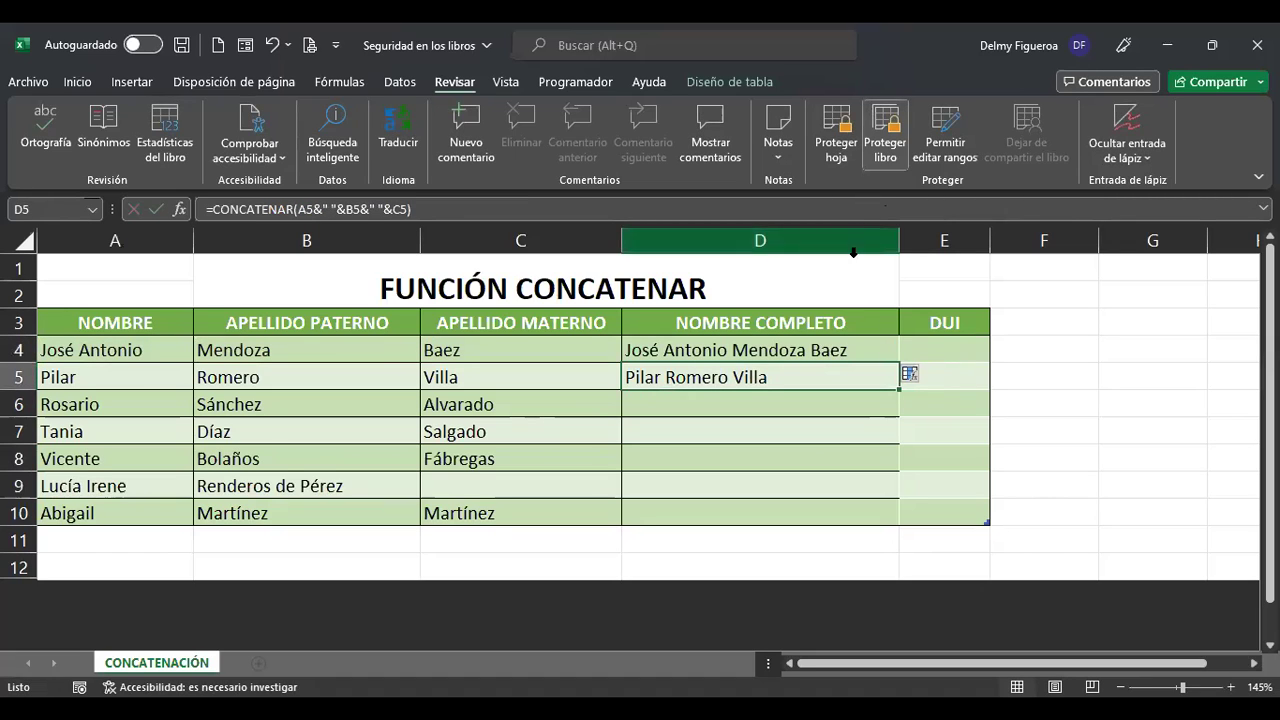
{"action": "left_click_drag", "start_coordinate": [803, 350], "coordinate": [794, 503]}
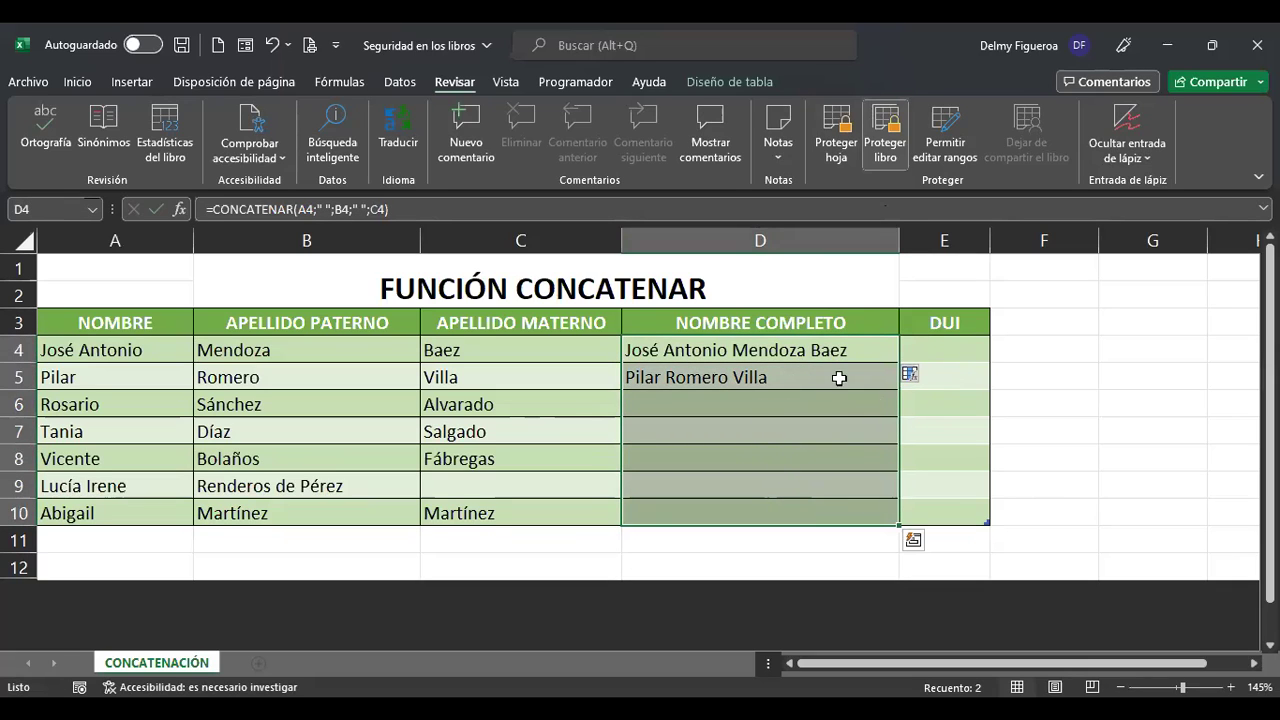
{"action": "left_click", "coordinate": [928, 352]}
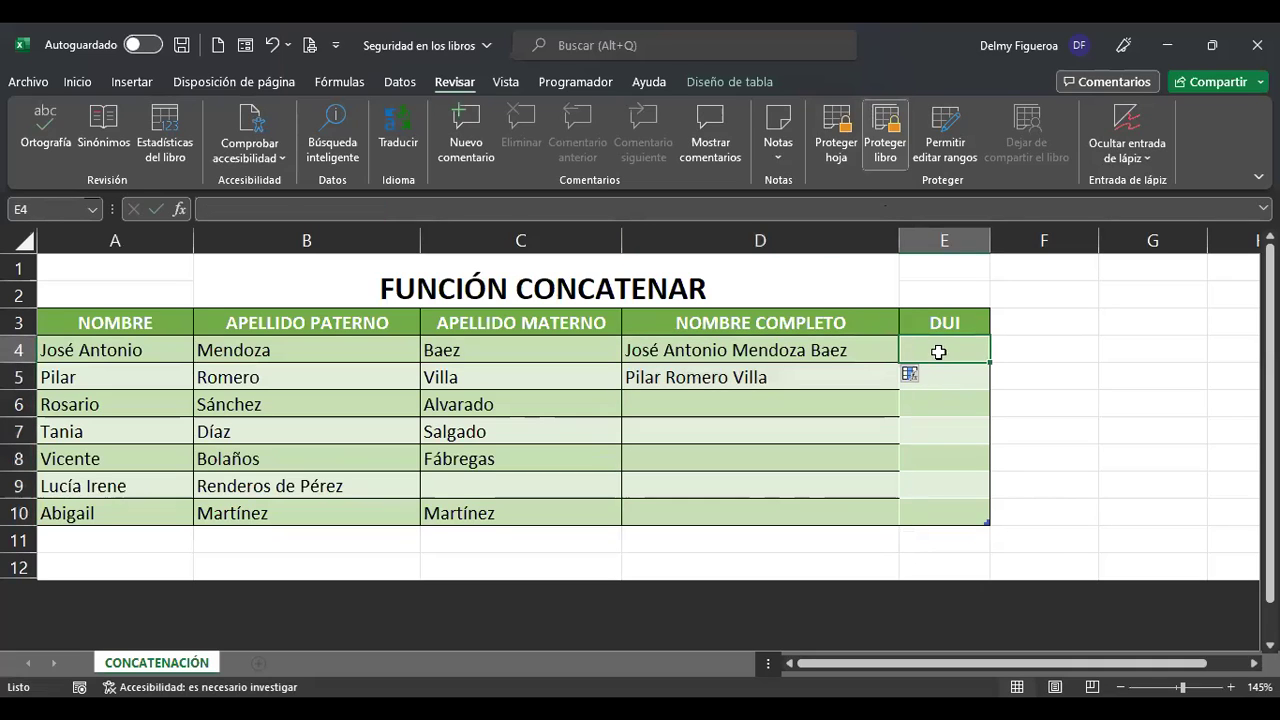
{"action": "left_click", "coordinate": [22, 241]}
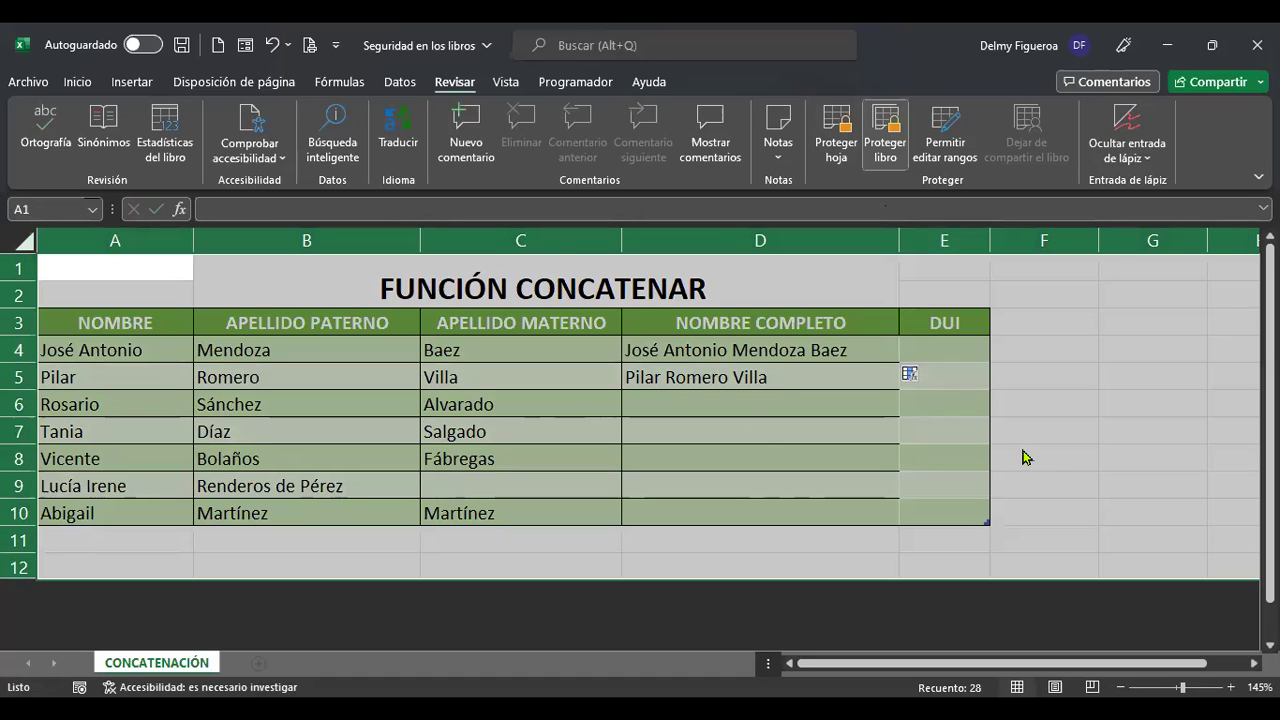
Clear Bloqueada and Oculta for all cells on the sheet through Ctrl+1.
{"action": "key", "text": "ctrl+1"}
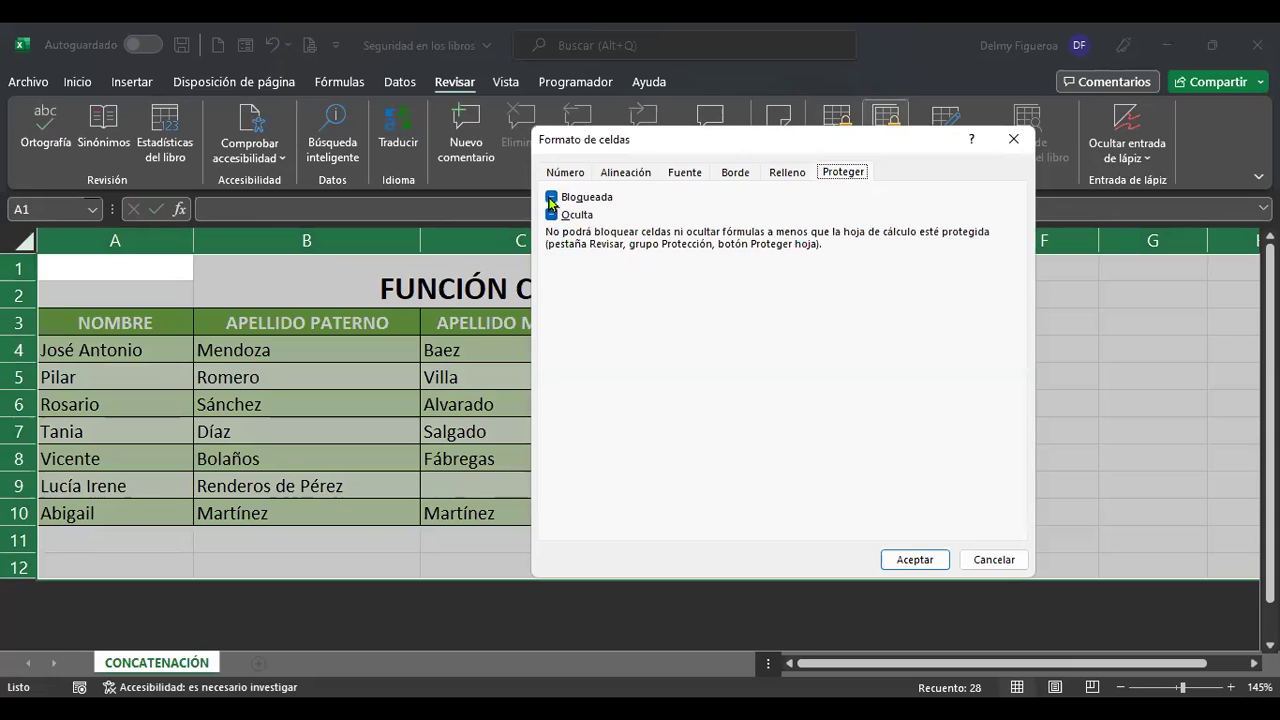
{"action": "left_click", "coordinate": [551, 198]}
{"action": "left_click", "coordinate": [551, 215]}
{"action": "left_click", "coordinate": [551, 198]}
{"action": "left_click", "coordinate": [551, 215]}
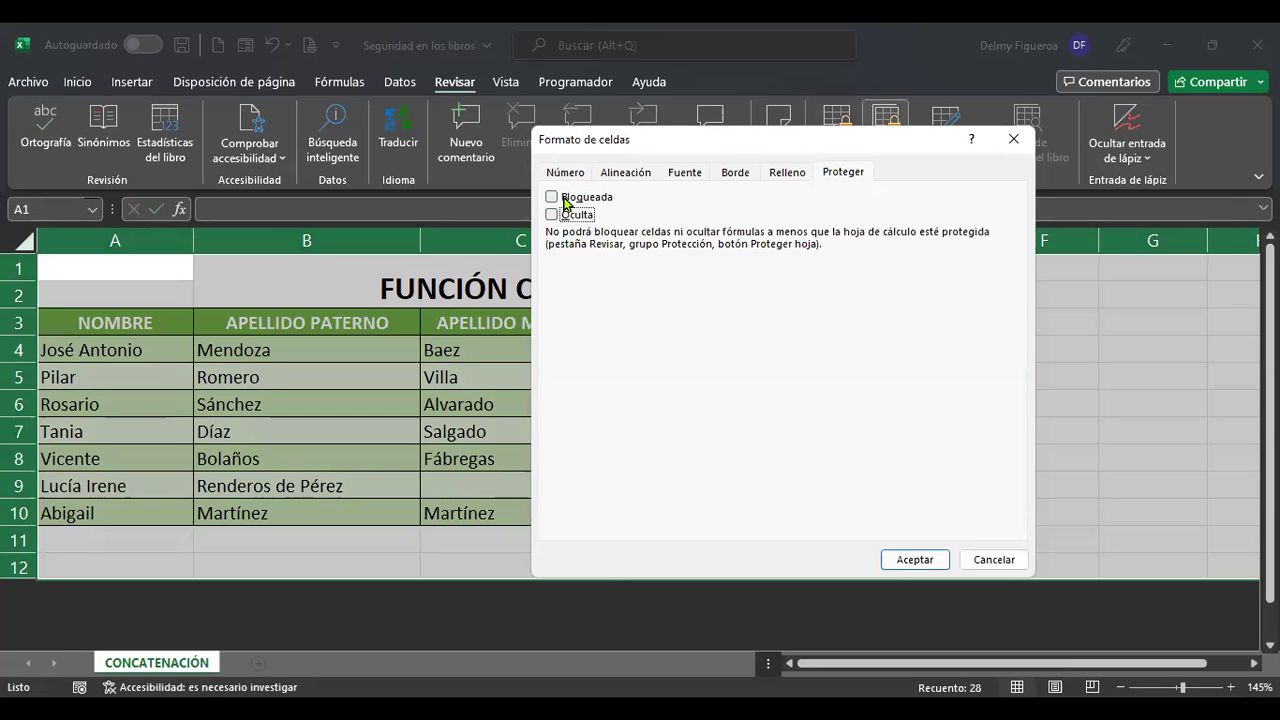
{"action": "left_click", "coordinate": [581, 201]}
{"action": "left_click", "coordinate": [590, 203]}
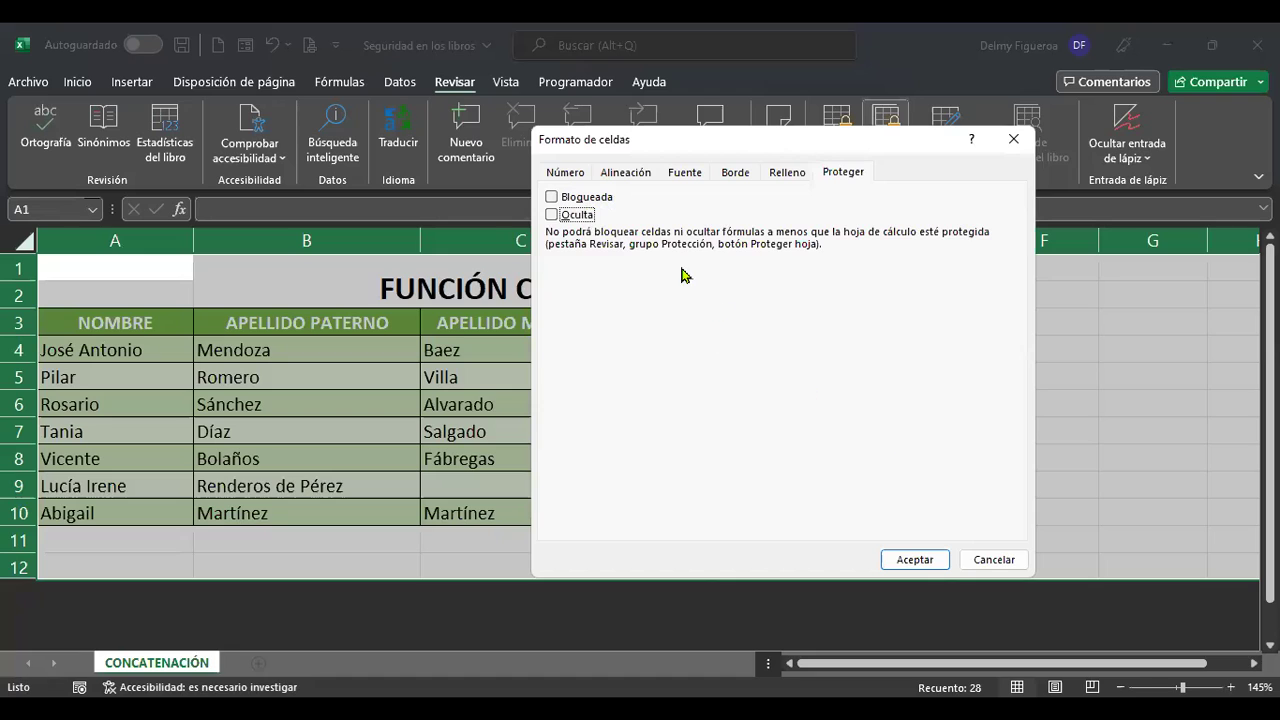
{"action": "left_click", "coordinate": [920, 560]}
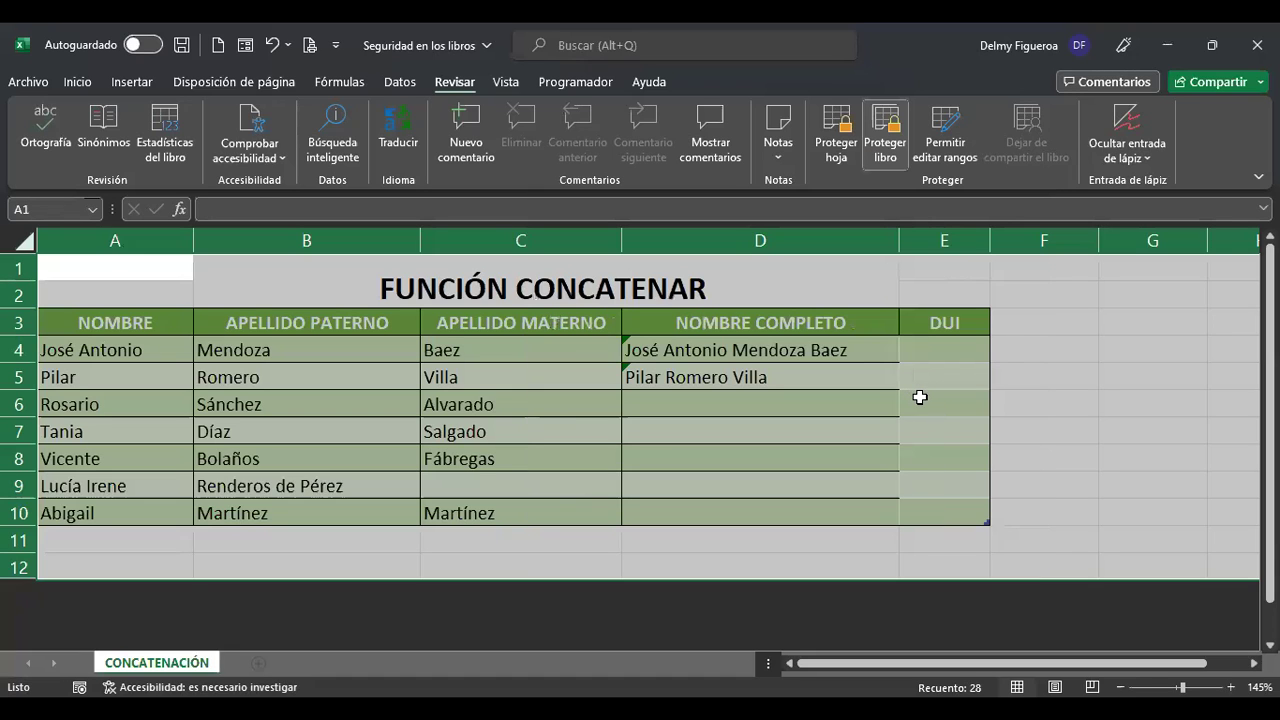
{"action": "left_click", "coordinate": [957, 354]}
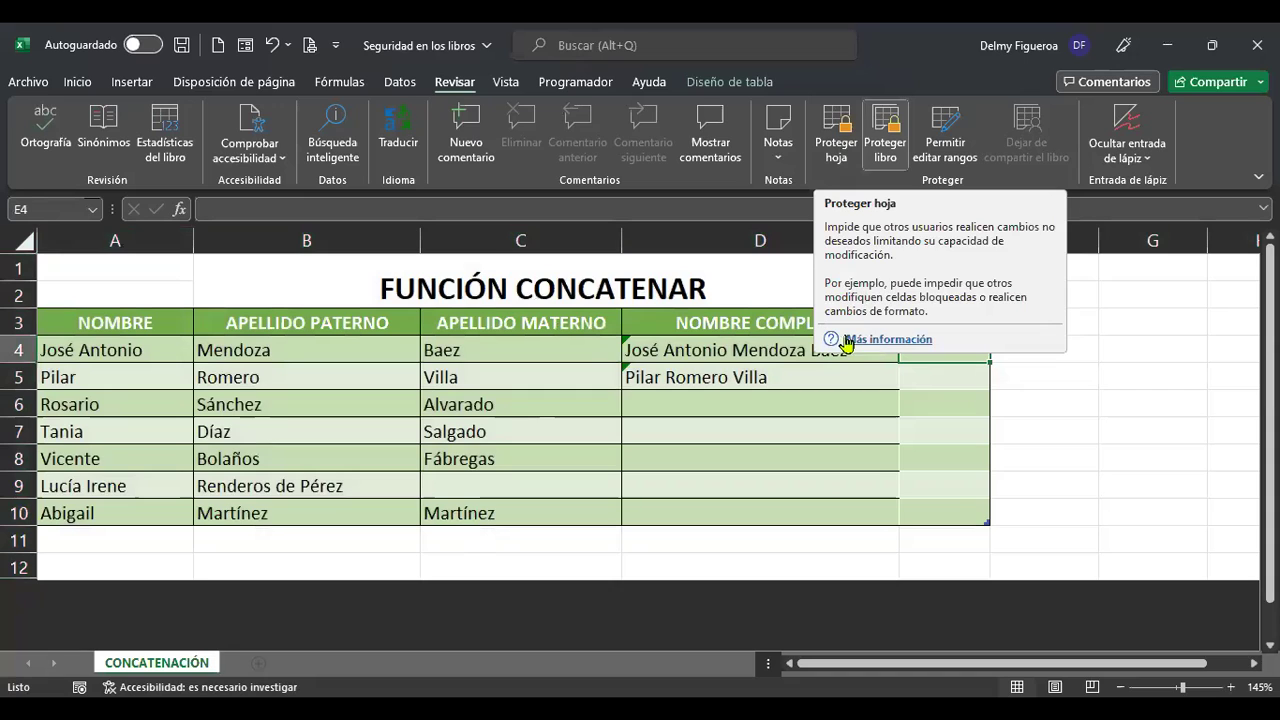
Protect the sheet with default permissions, then test typing in unlocked D9 and cancel.
{"action": "left_click", "coordinate": [840, 152]}
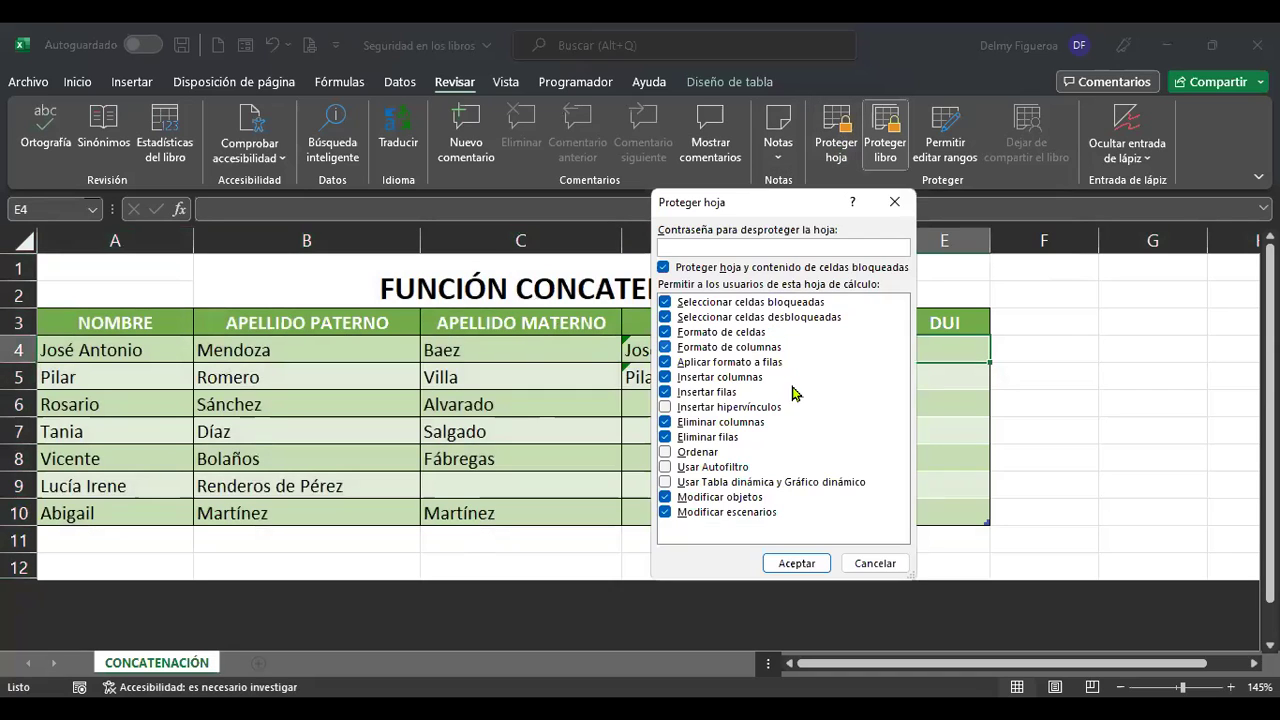
{"action": "left_click", "coordinate": [808, 563]}
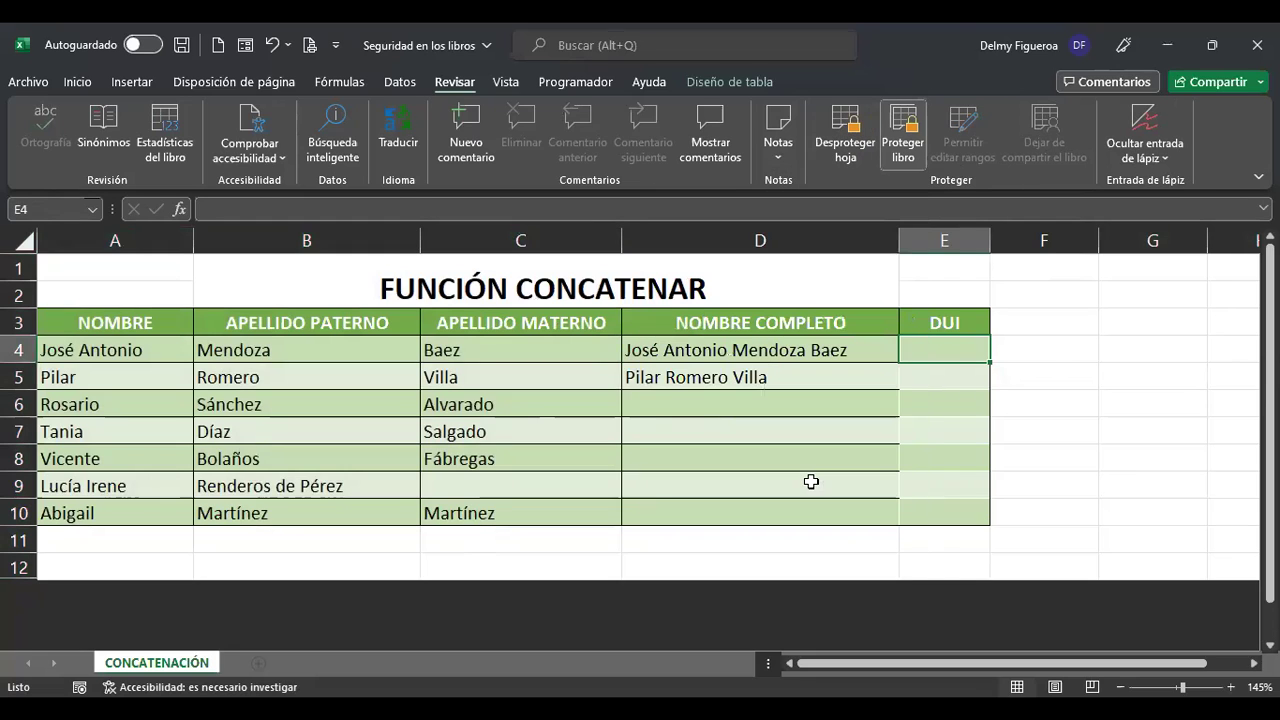
{"action": "left_click", "coordinate": [811, 482]}
{"action": "type", "text": "h"}
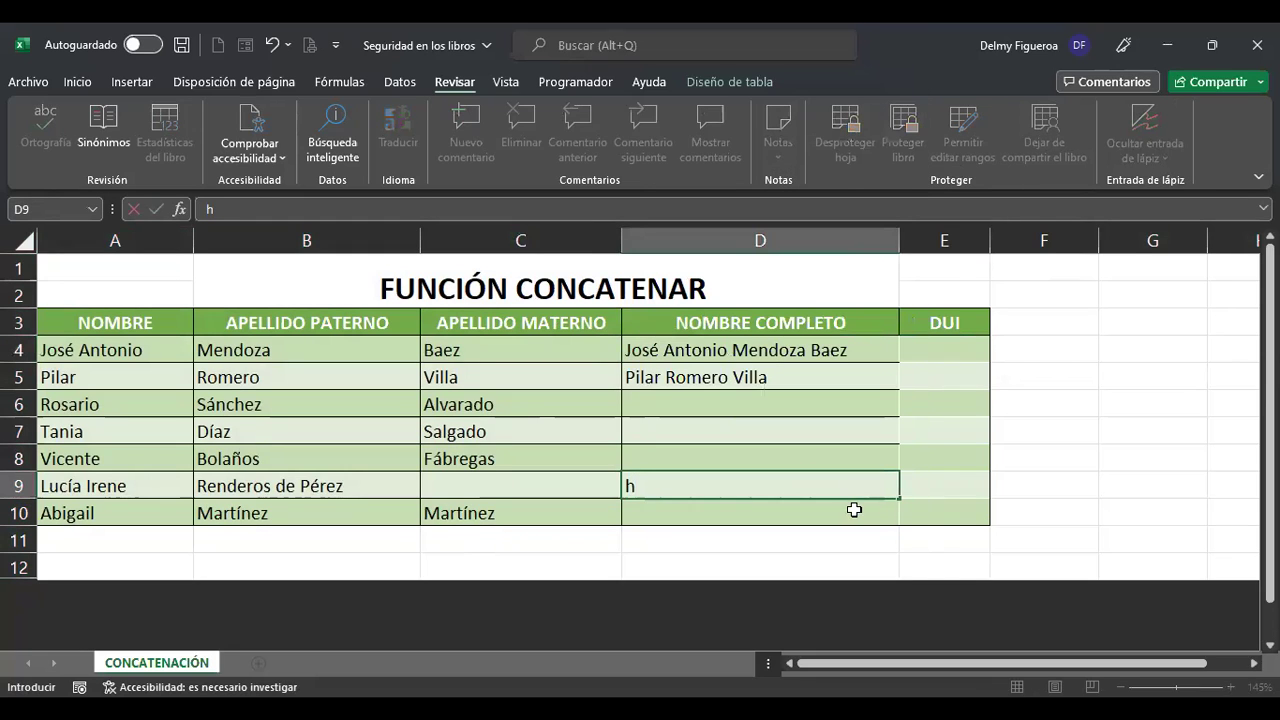
{"action": "key", "text": "Escape"}
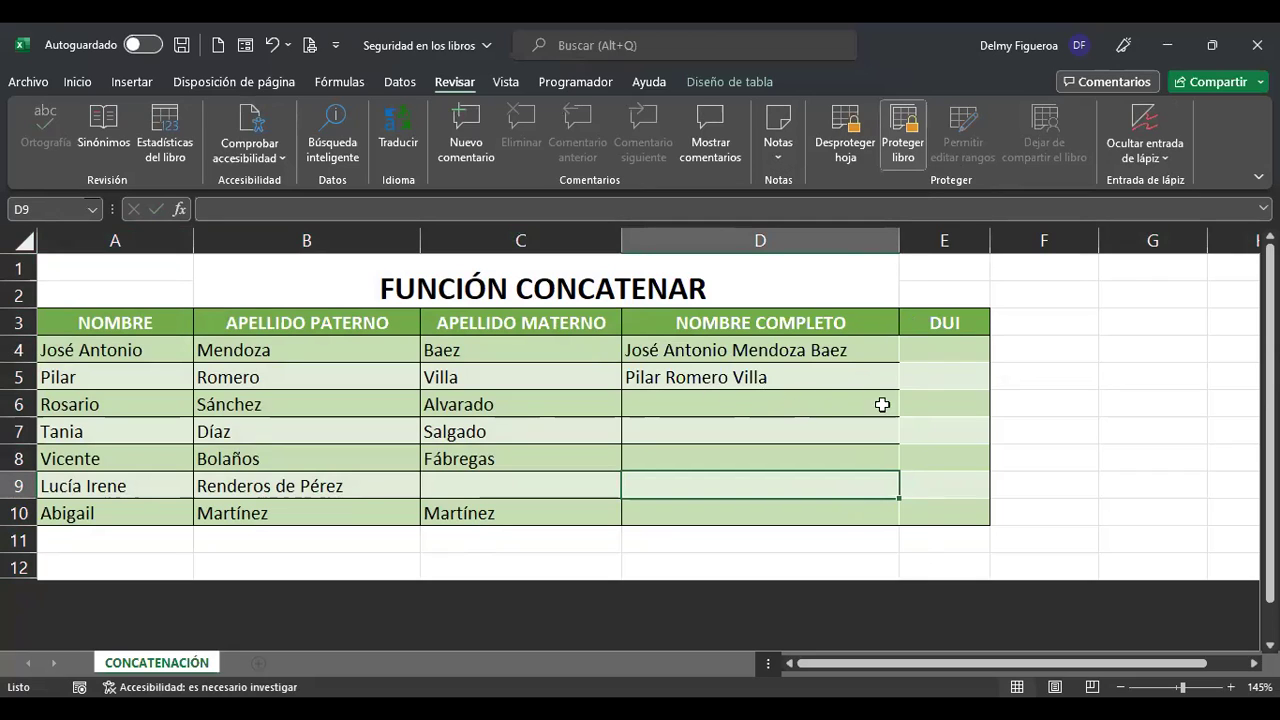
Try typing in cells E7 and C7 on the protected sheet, cancelling each entry with Esc.
{"action": "left_click", "coordinate": [1049, 401]}
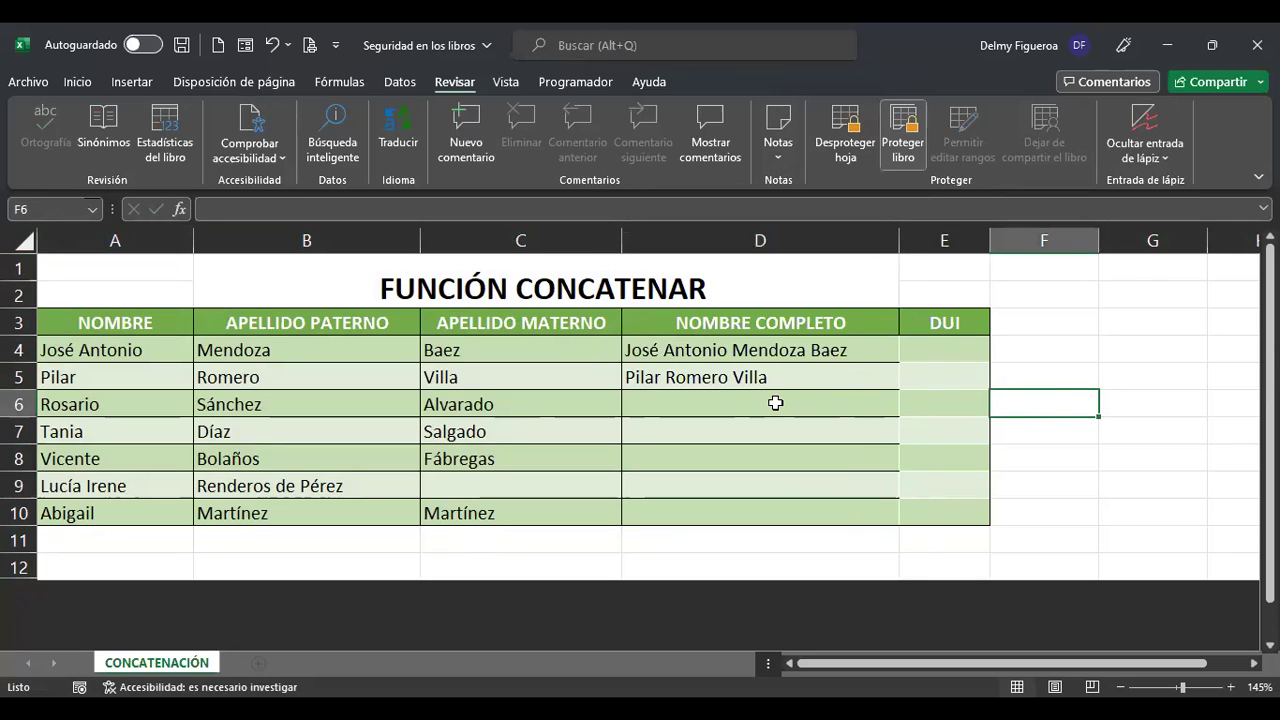
{"action": "left_click", "coordinate": [773, 396]}
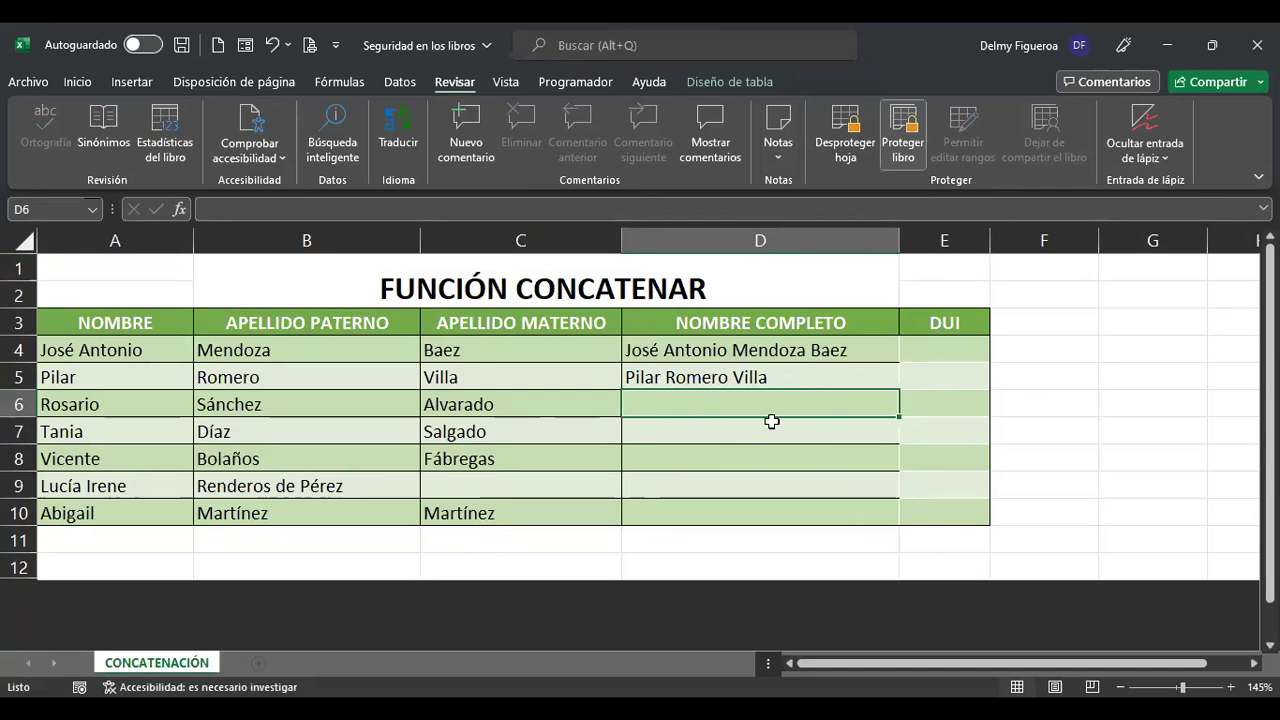
{"action": "left_click", "coordinate": [951, 437]}
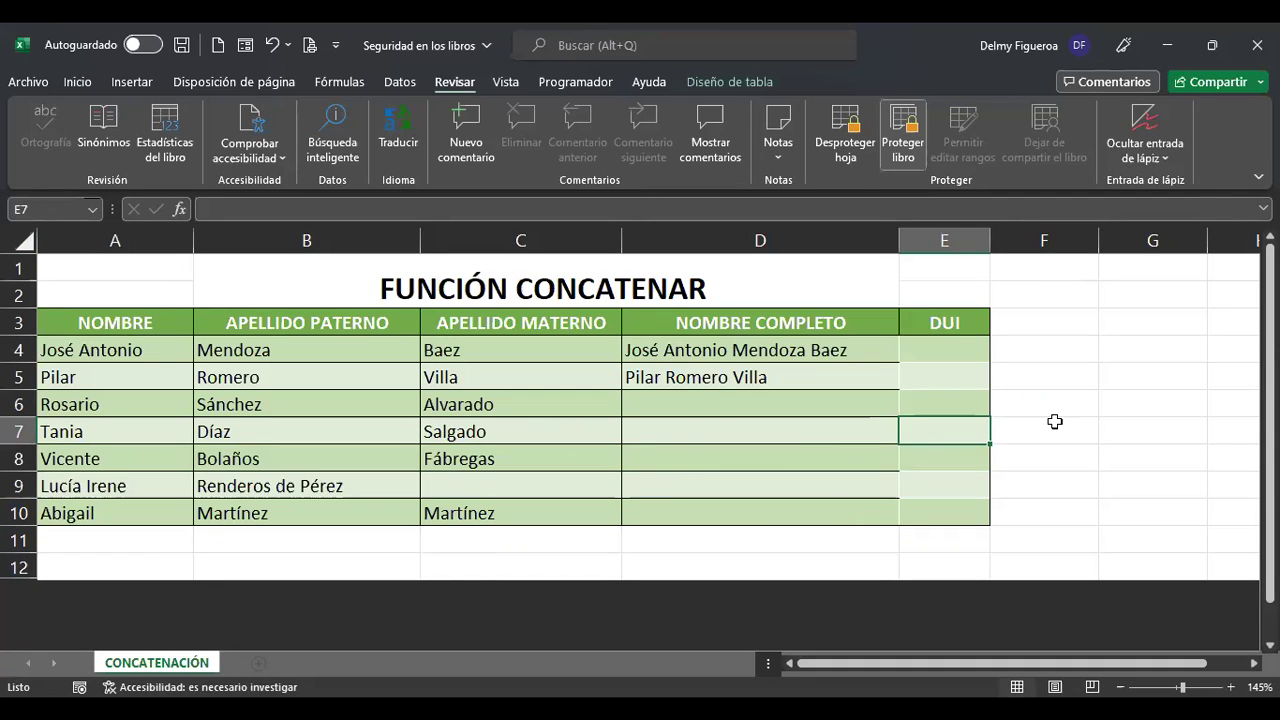
{"action": "type", "text": "v"}
{"action": "key", "text": "Escape"}
{"action": "left_click", "coordinate": [512, 441]}
{"action": "type", "text": "e"}
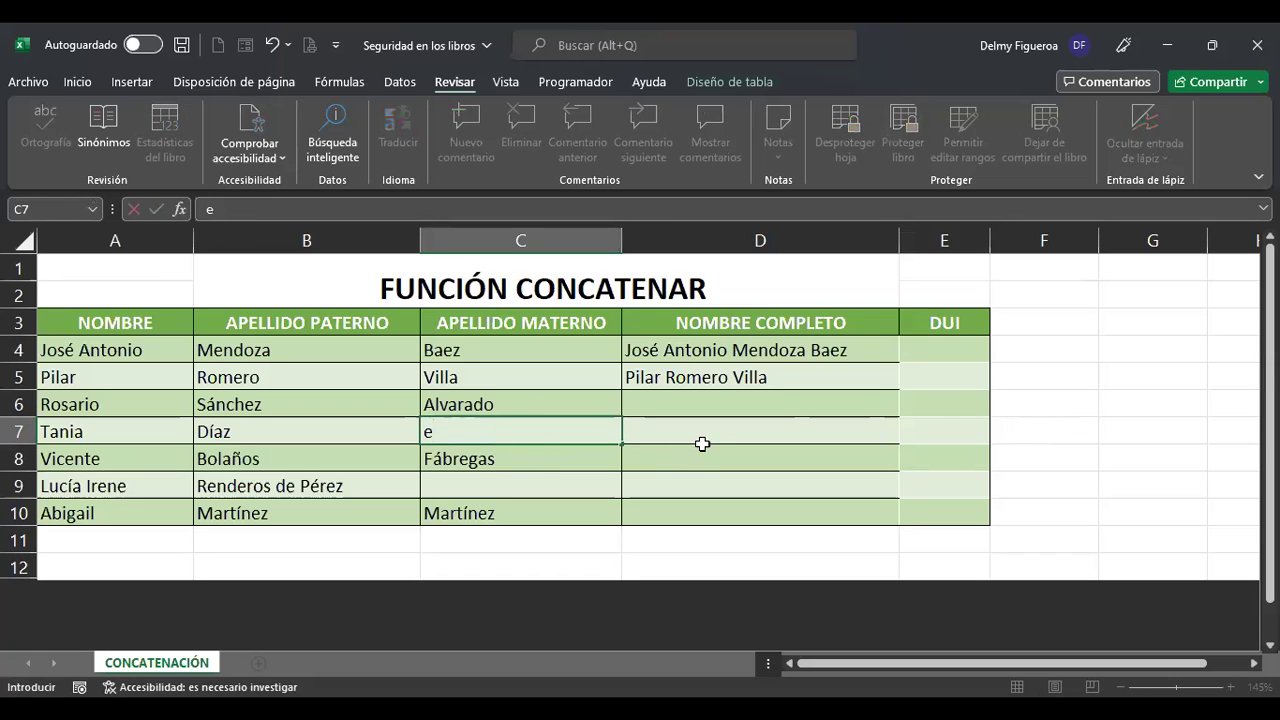
{"action": "key", "text": "Escape"}
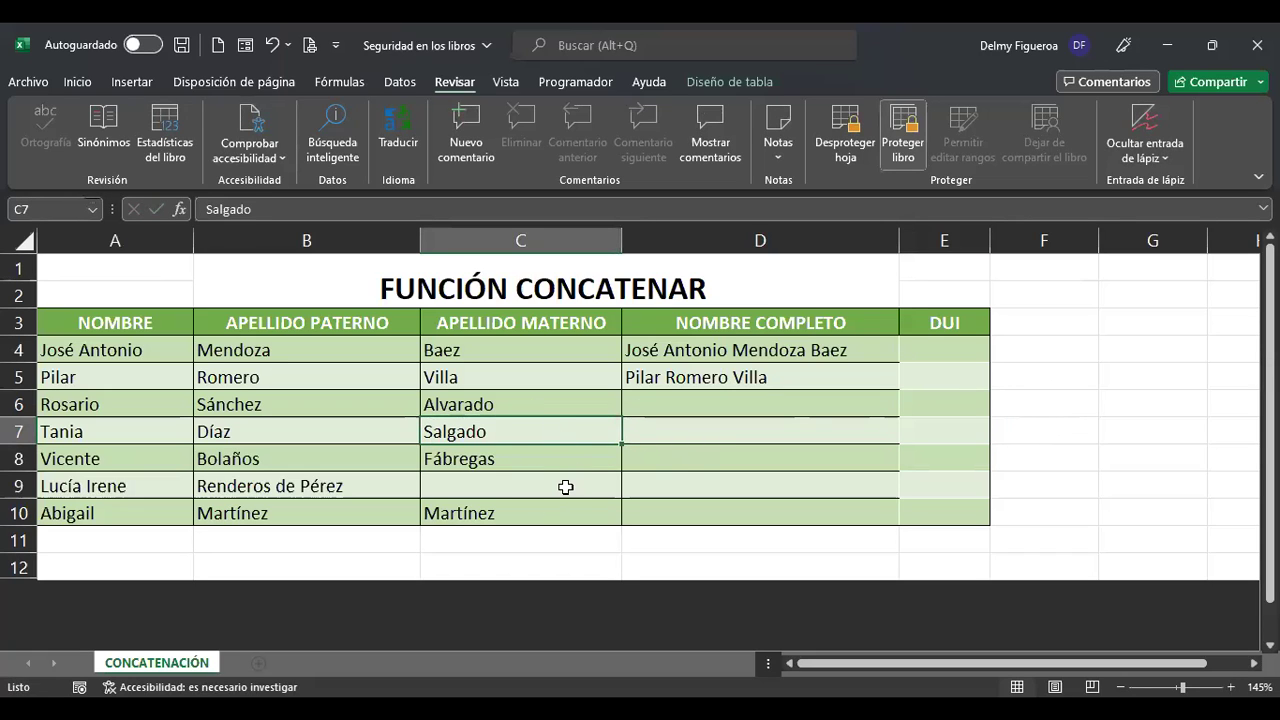
{"action": "left_click", "coordinate": [170, 502]}
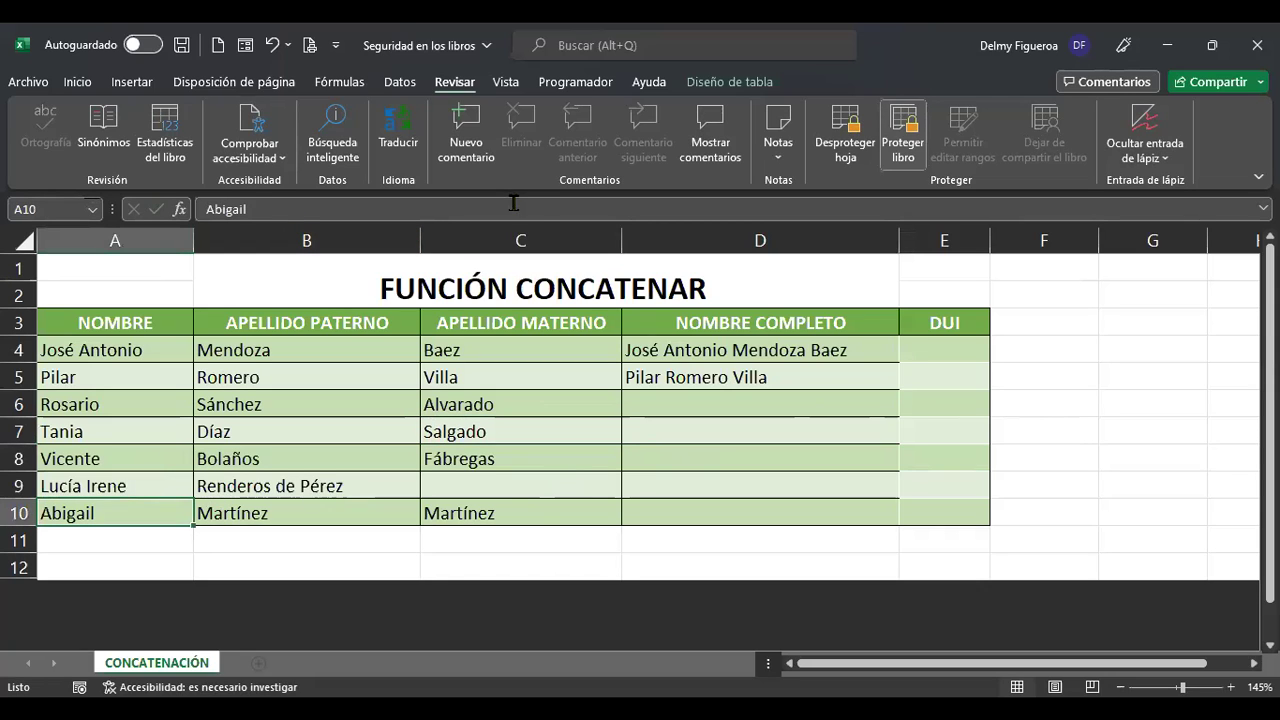
{"action": "left_click", "coordinate": [536, 203]}
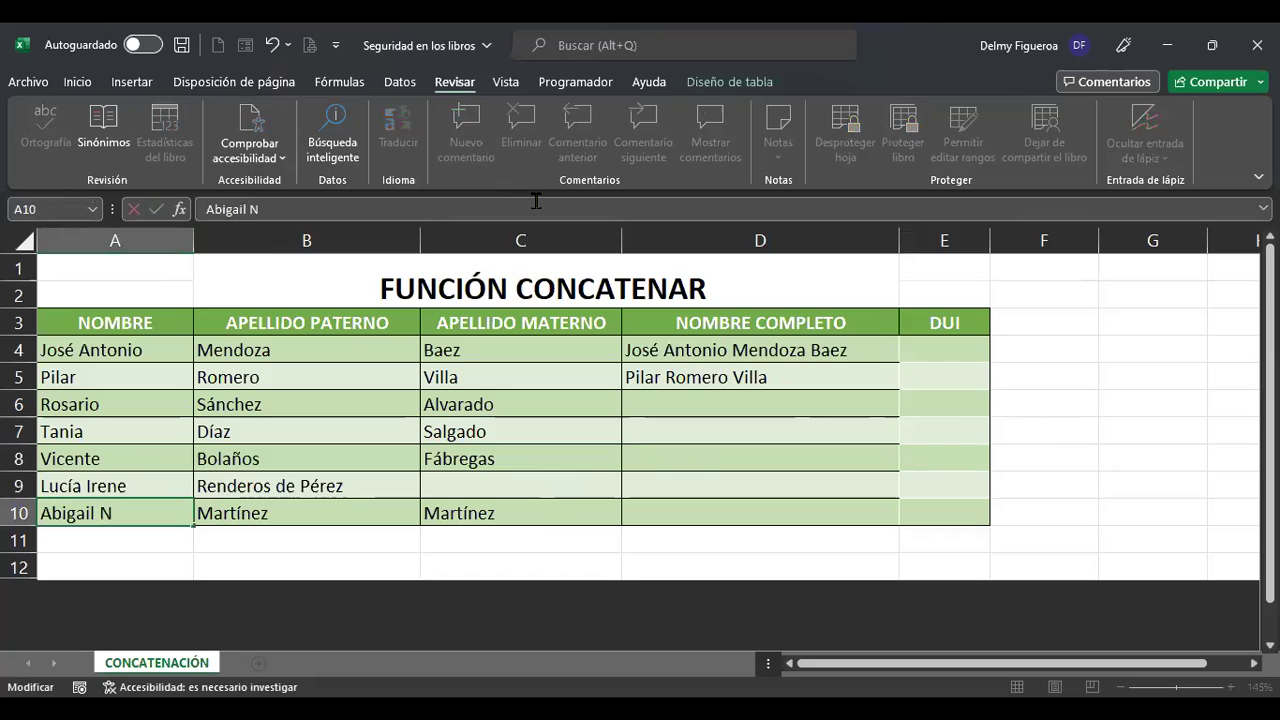
{"action": "type", "text": "N"}
{"action": "key", "text": "ctrl+Return"}
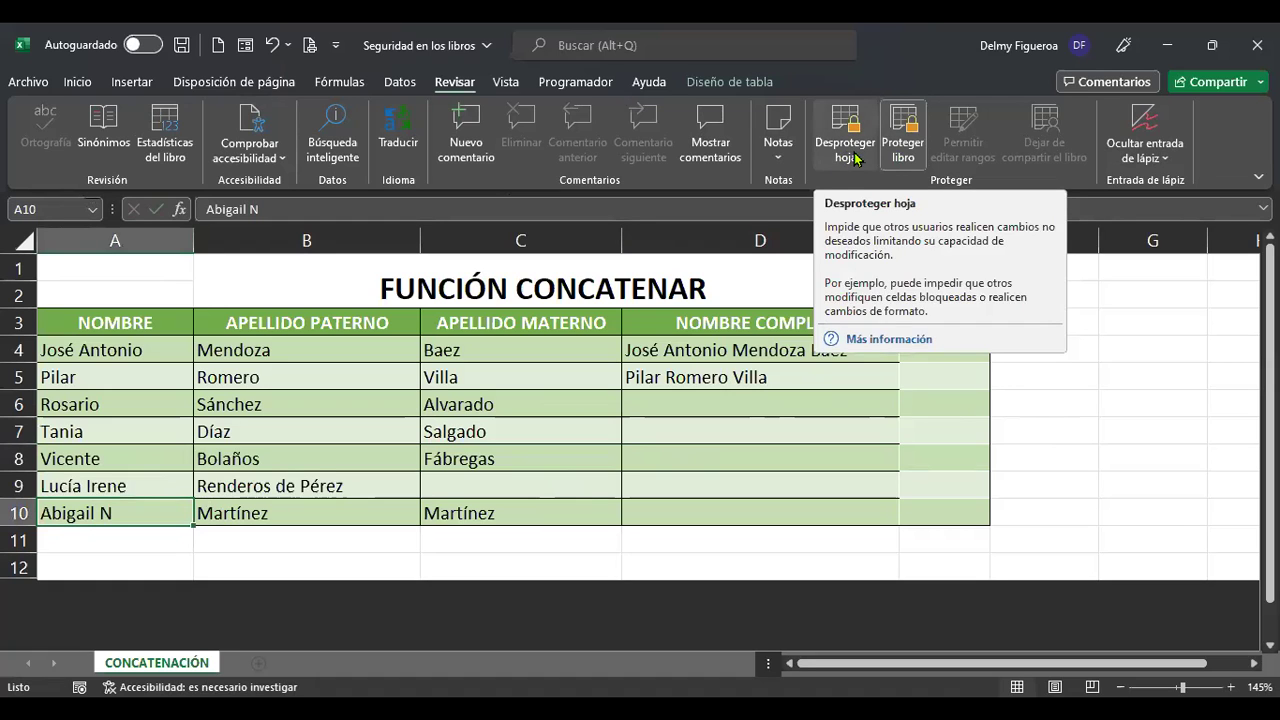
Select the whole sheet and remove the CONCATENACIÓN sheet's protection.
{"action": "left_click", "coordinate": [25, 241]}
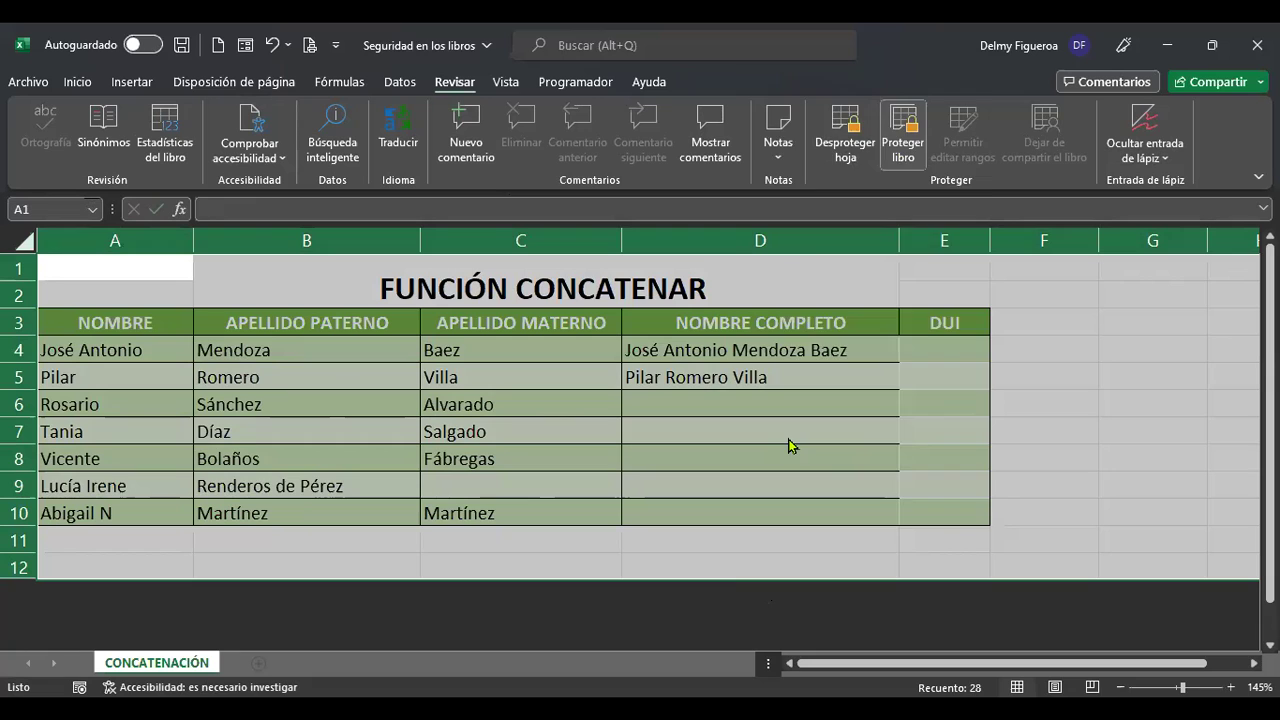
{"action": "right_click", "coordinate": [789, 445]}
{"action": "left_click", "coordinate": [907, 350]}
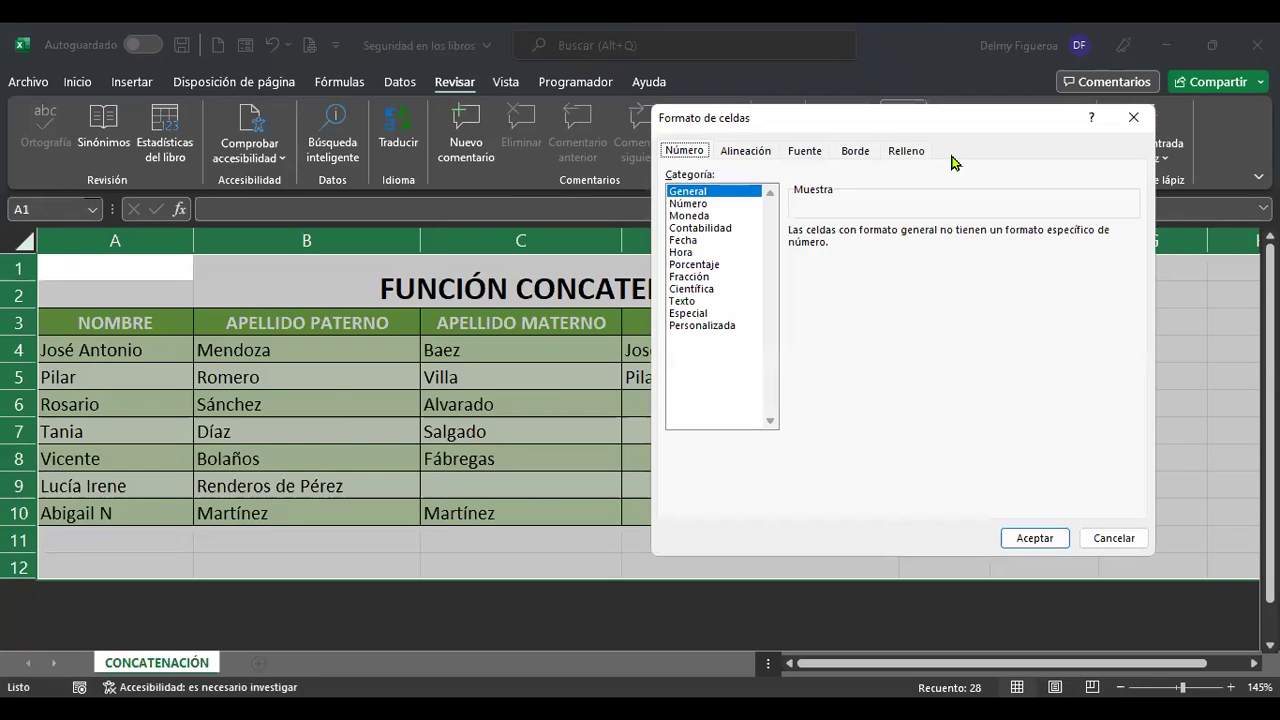
{"action": "left_click", "coordinate": [1118, 538]}
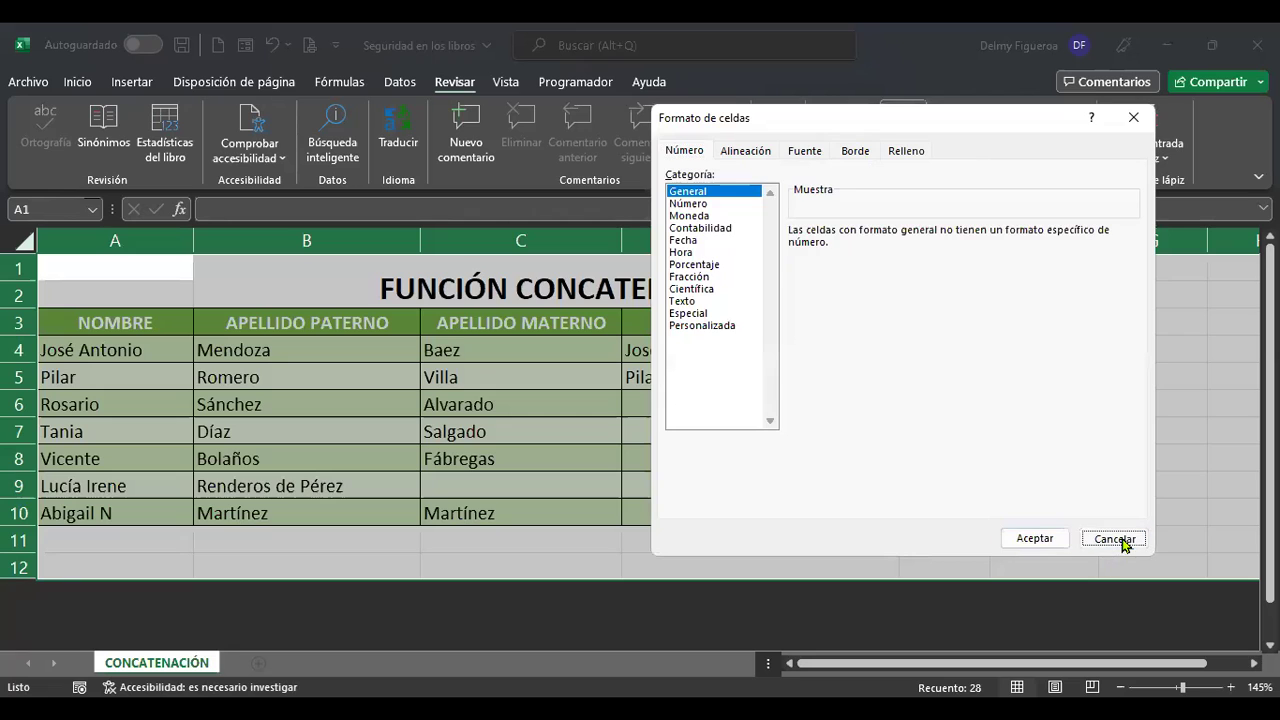
{"action": "left_click", "coordinate": [846, 143]}
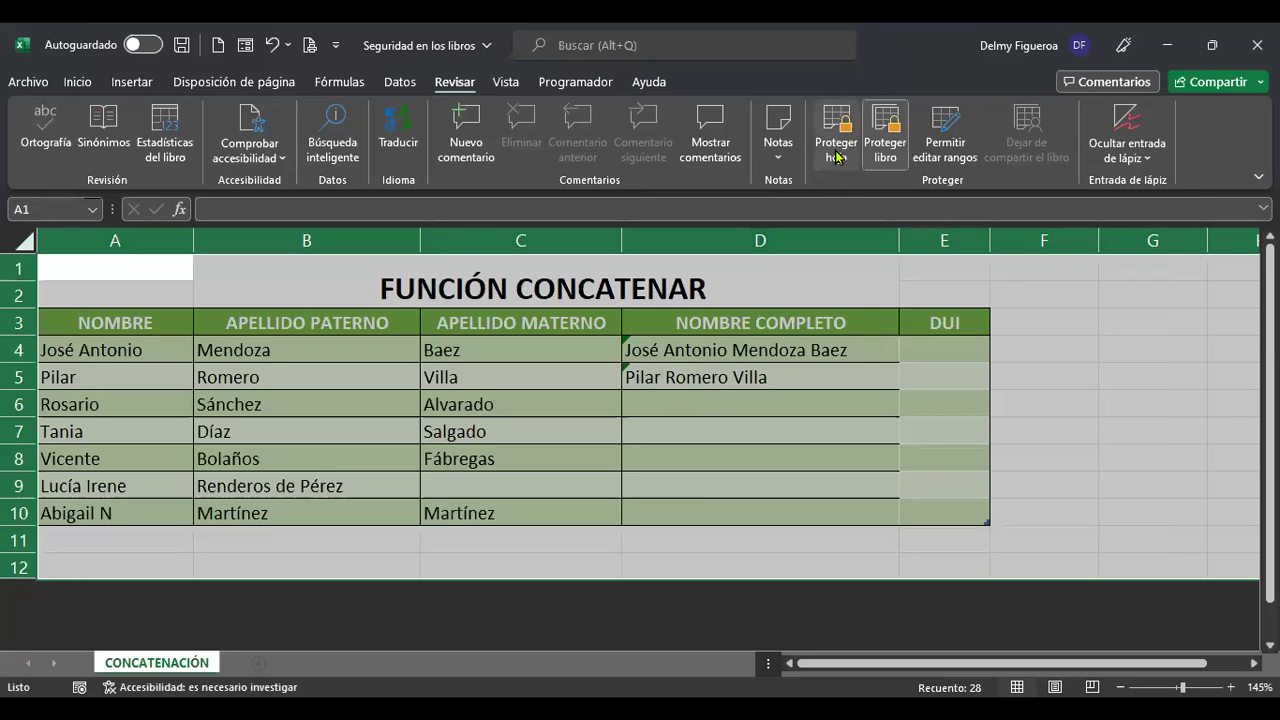
{"action": "left_click", "coordinate": [837, 150]}
{"action": "left_click", "coordinate": [876, 563]}
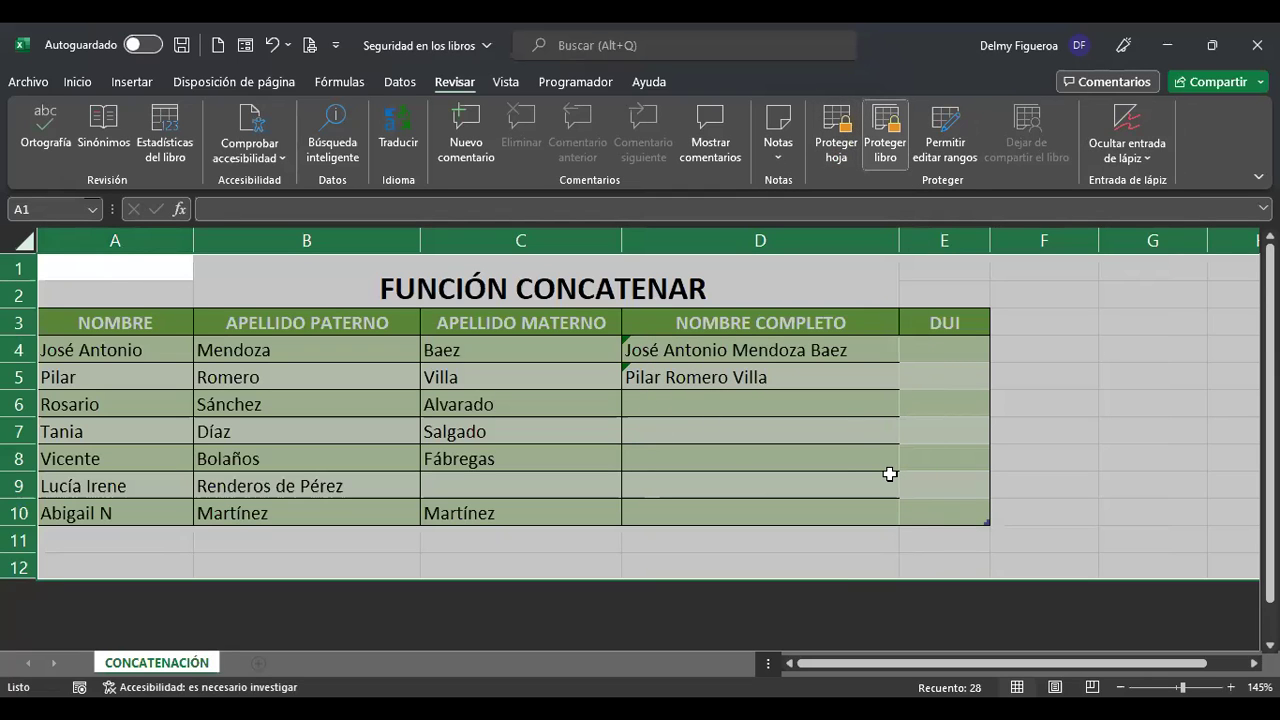
Tick Bloqueada on the Proteger tab of Format Cells for all cells.
{"action": "key", "text": "ctrl+1"}
{"action": "left_click", "coordinate": [843, 172]}
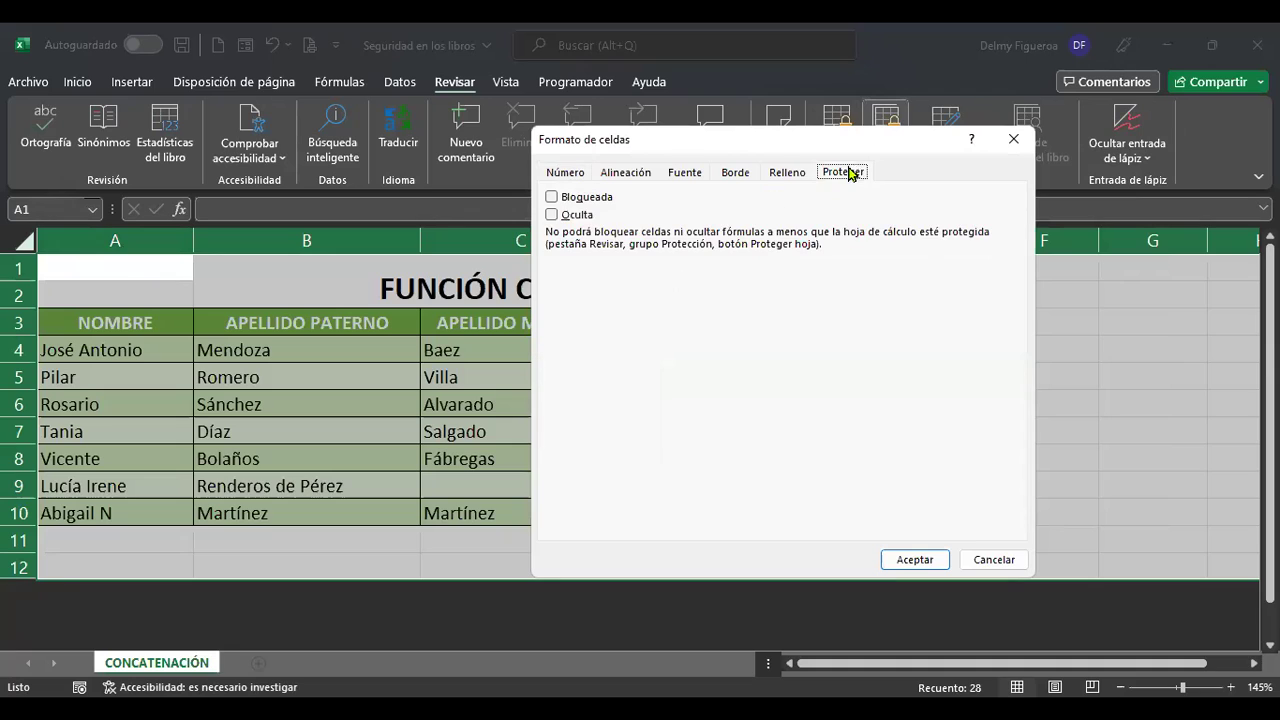
{"action": "left_click", "coordinate": [553, 199]}
{"action": "left_click", "coordinate": [553, 199]}
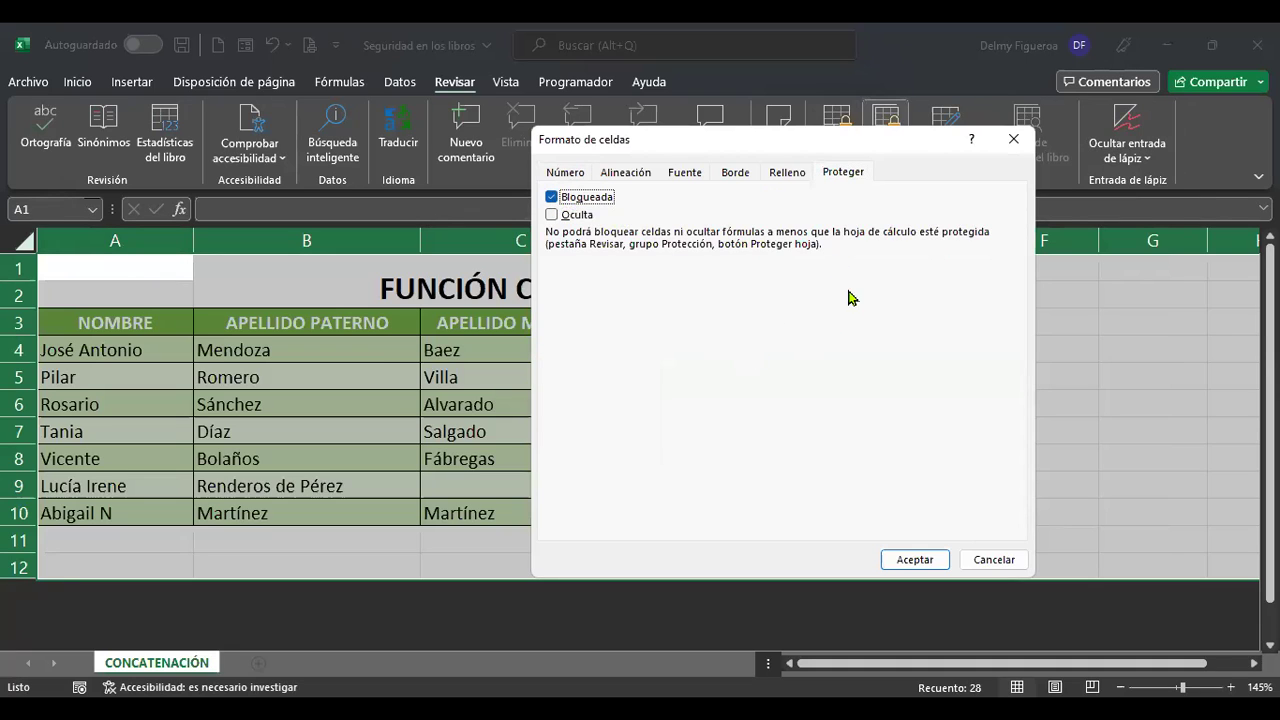
{"action": "left_click", "coordinate": [914, 560]}
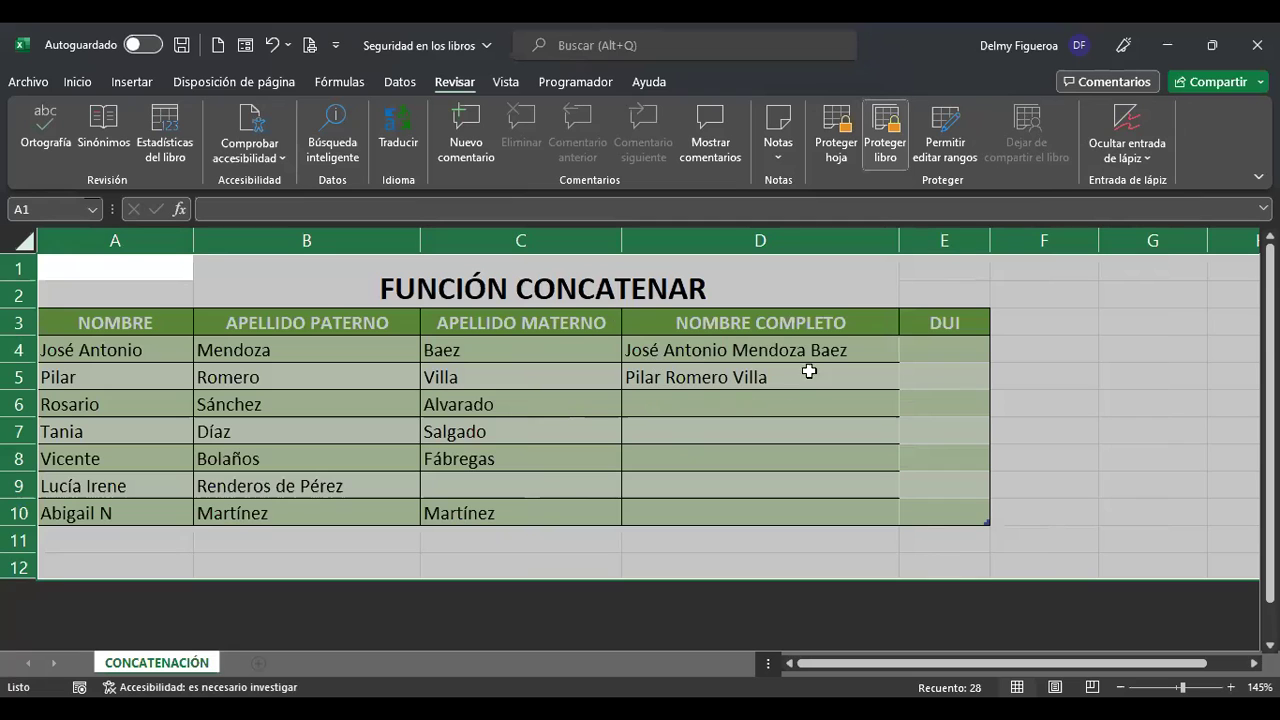
{"action": "left_click", "coordinate": [780, 404]}
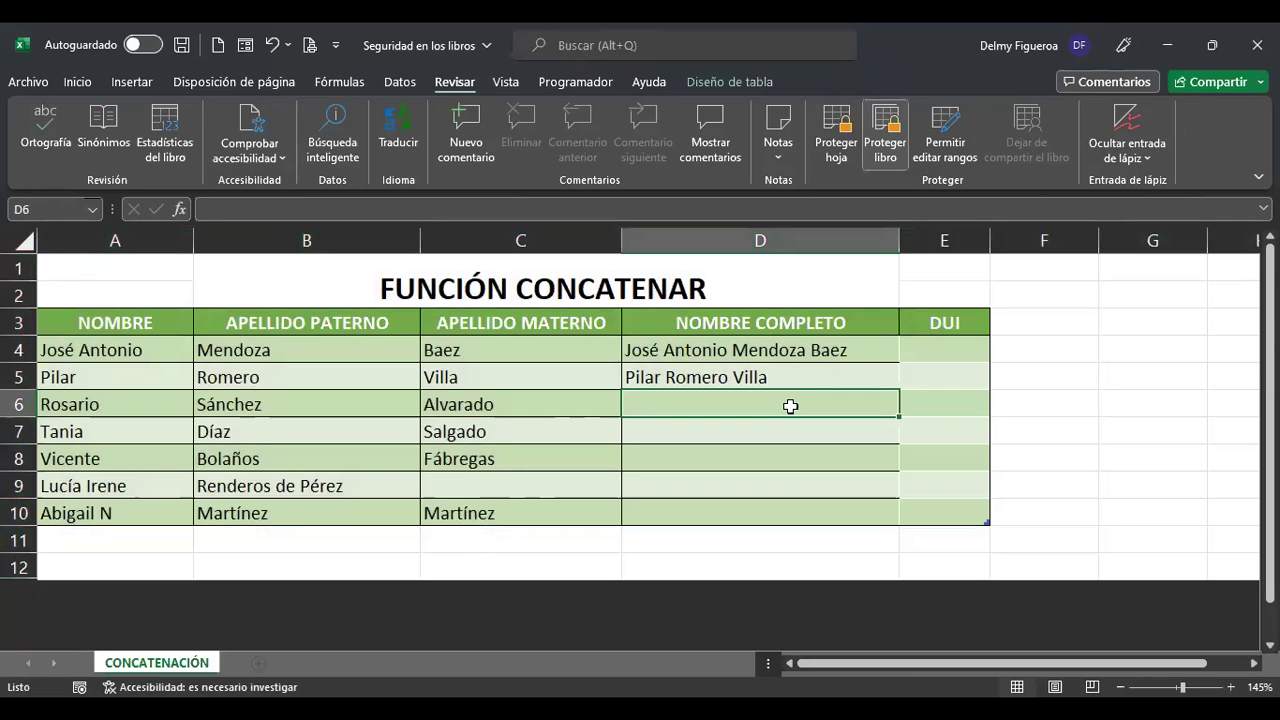
{"action": "left_click", "coordinate": [845, 155]}
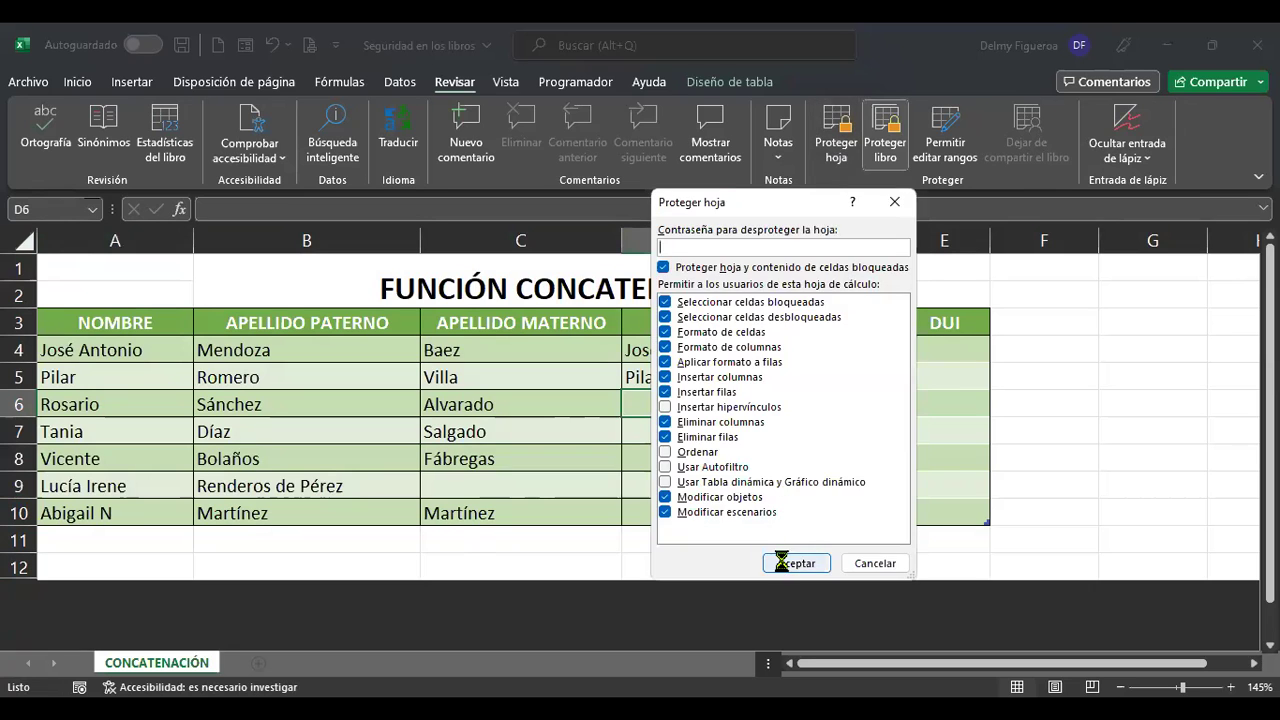
{"action": "left_click", "coordinate": [780, 562]}
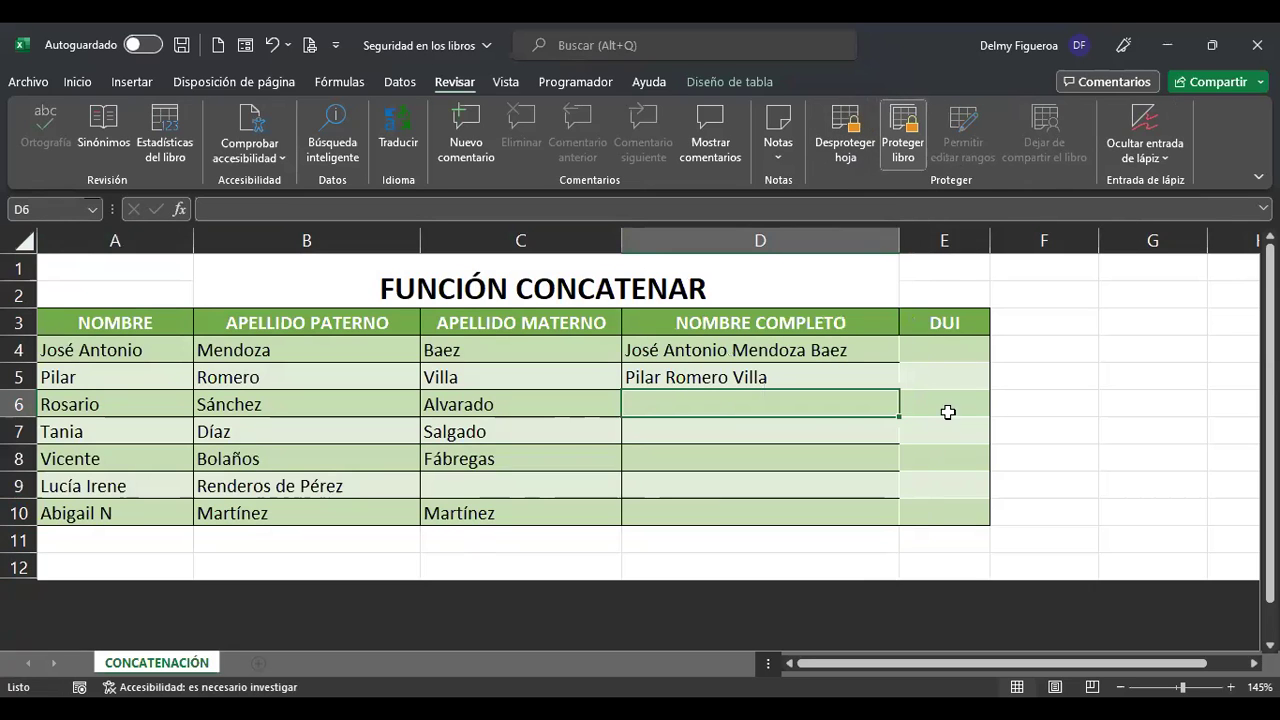
{"action": "left_click", "coordinate": [802, 345]}
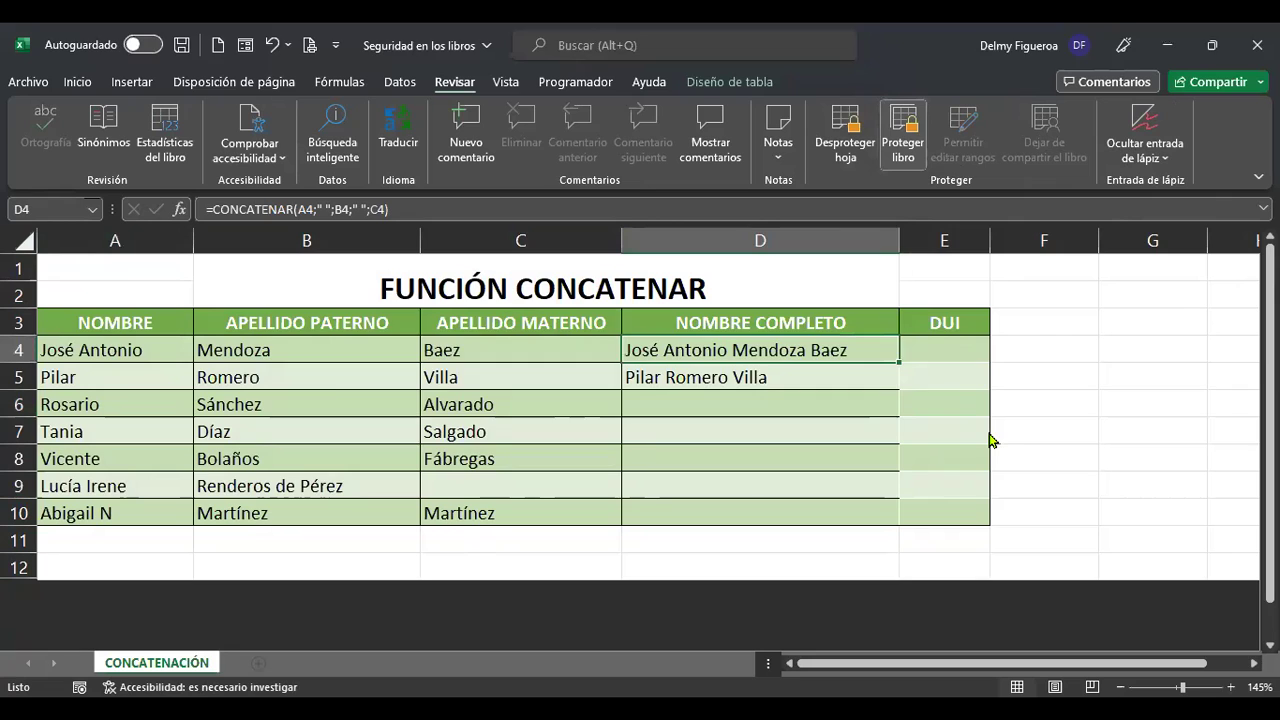
{"action": "double_click", "coordinate": [990, 440]}
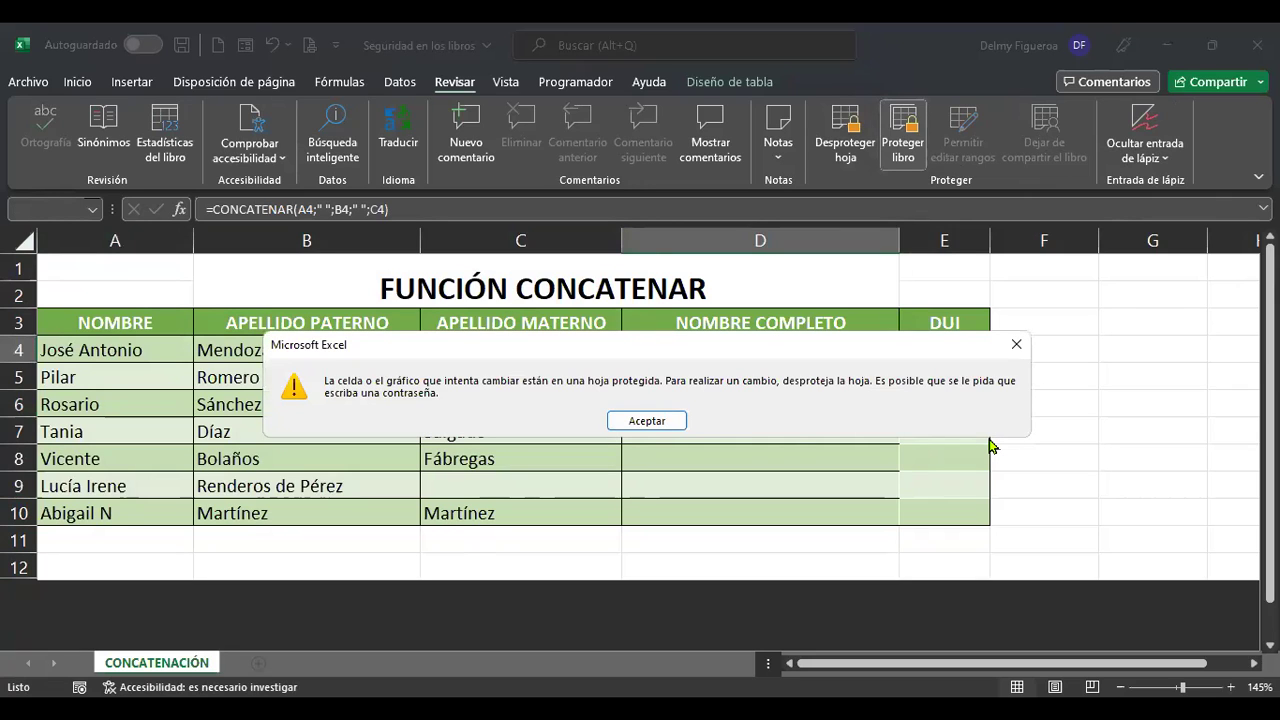
{"action": "key", "text": "Return"}
{"action": "left_click", "coordinate": [838, 406]}
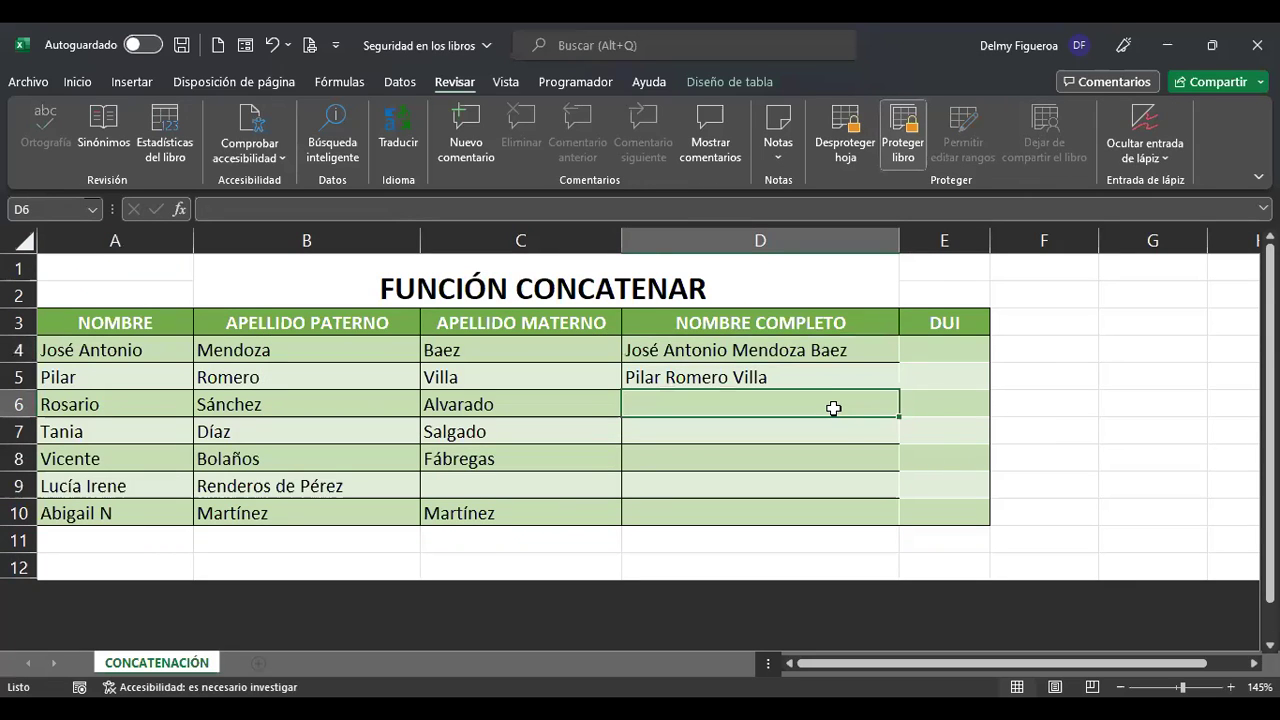
{"action": "left_click", "coordinate": [566, 404]}
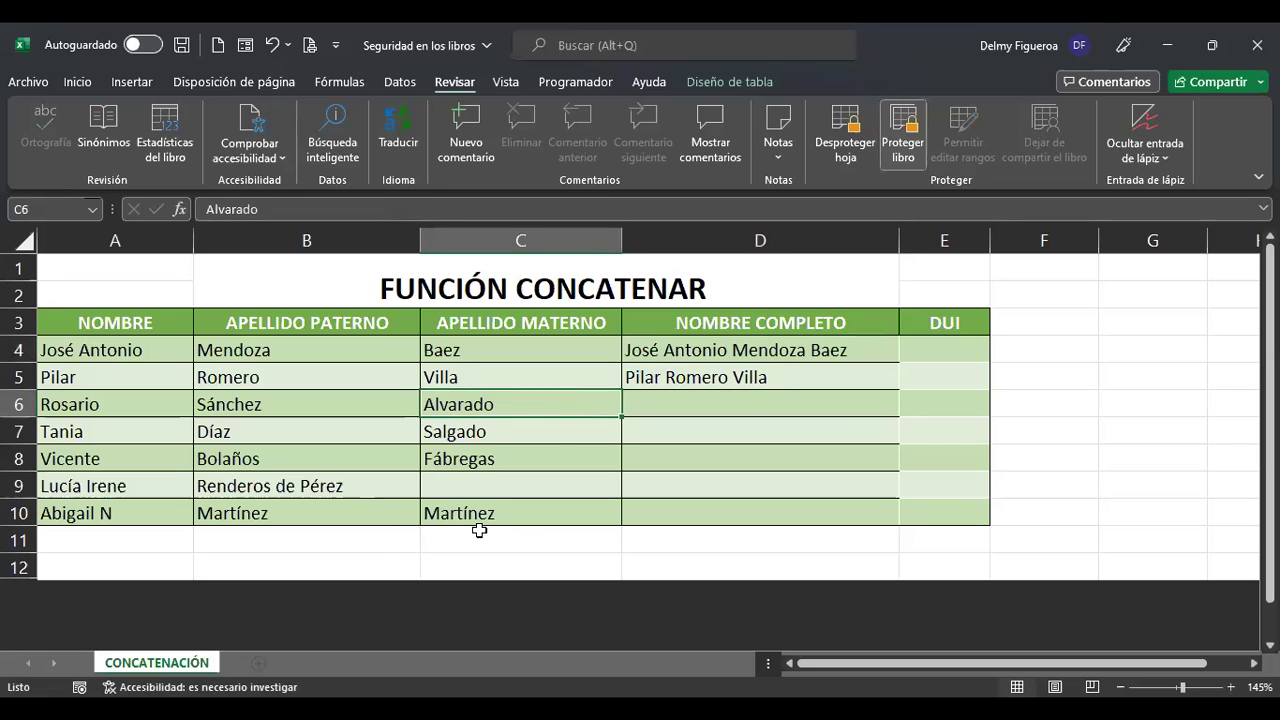
{"action": "left_click", "coordinate": [120, 514]}
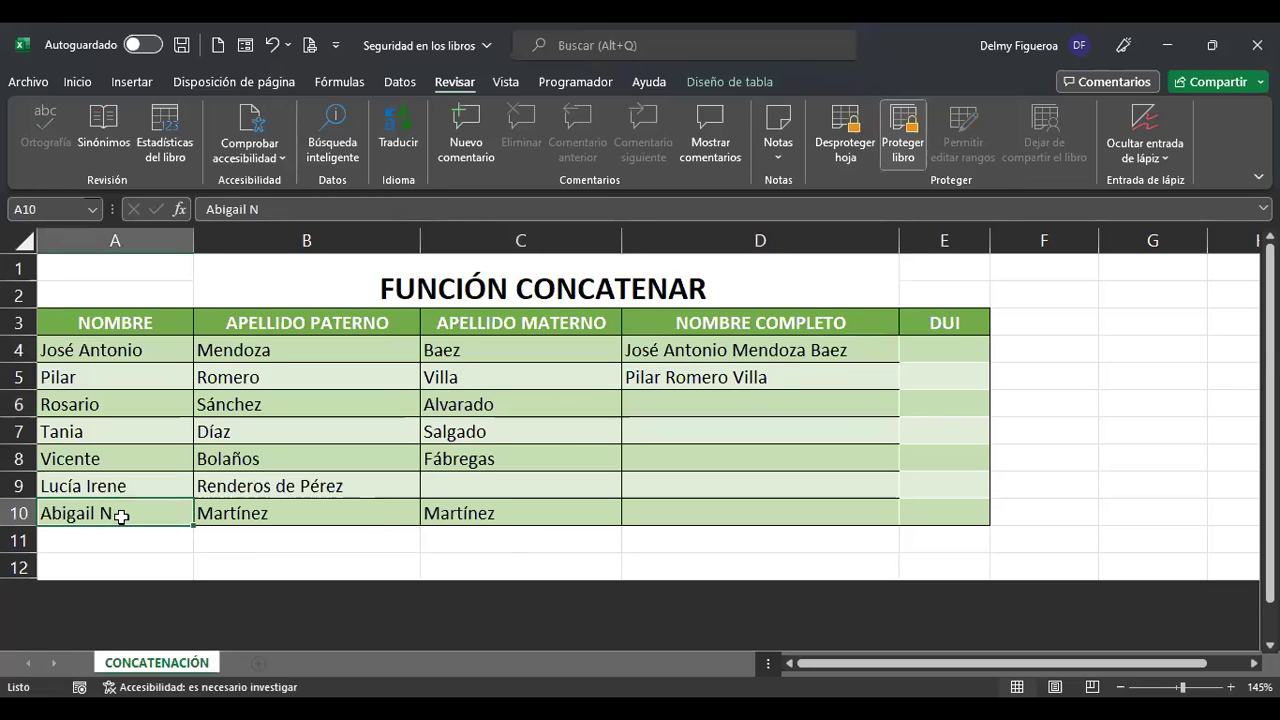
{"action": "left_click", "coordinate": [338, 222]}
{"action": "left_click", "coordinate": [645, 420]}
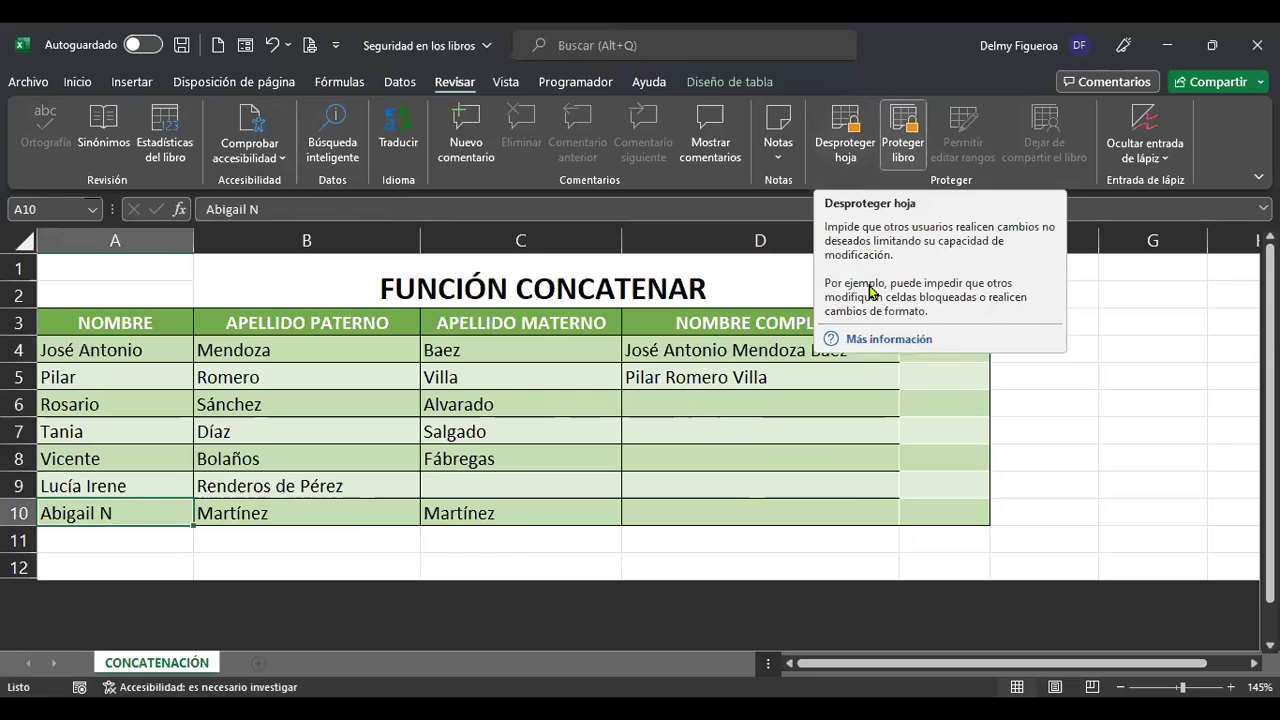
{"action": "left_click", "coordinate": [843, 425]}
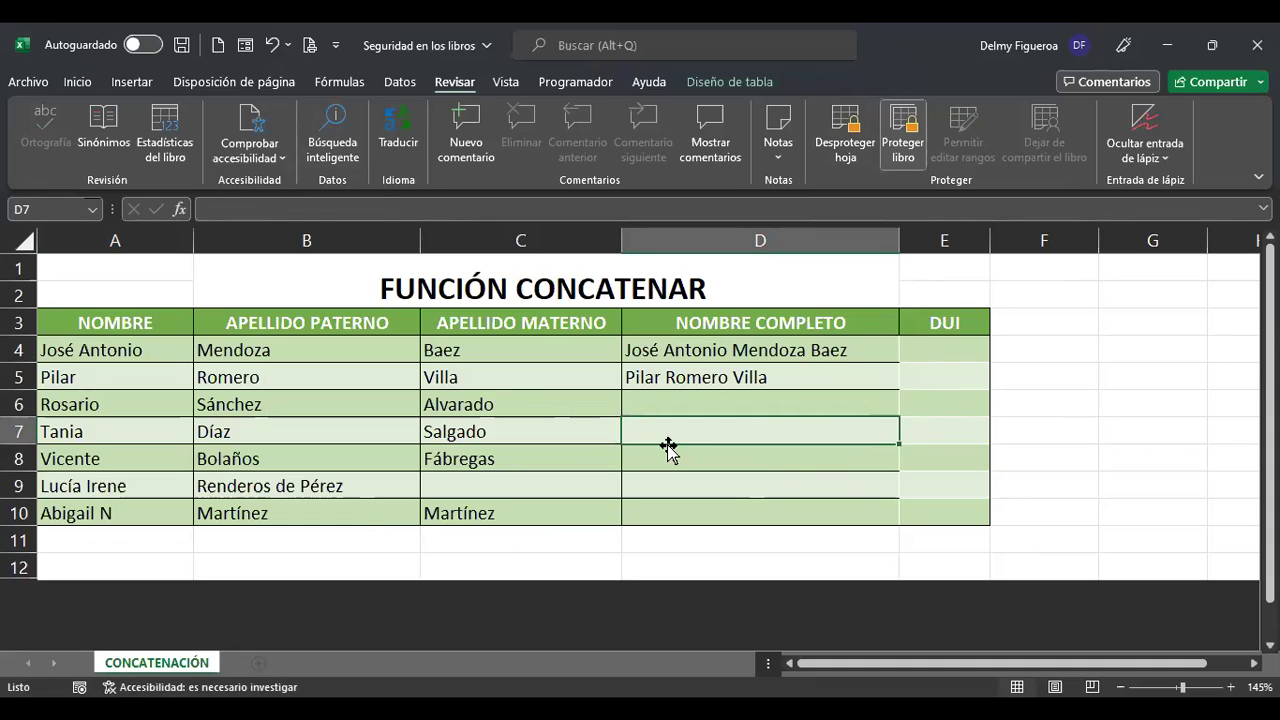
{"action": "left_click_drag", "start_coordinate": [692, 352], "coordinate": [708, 510]}
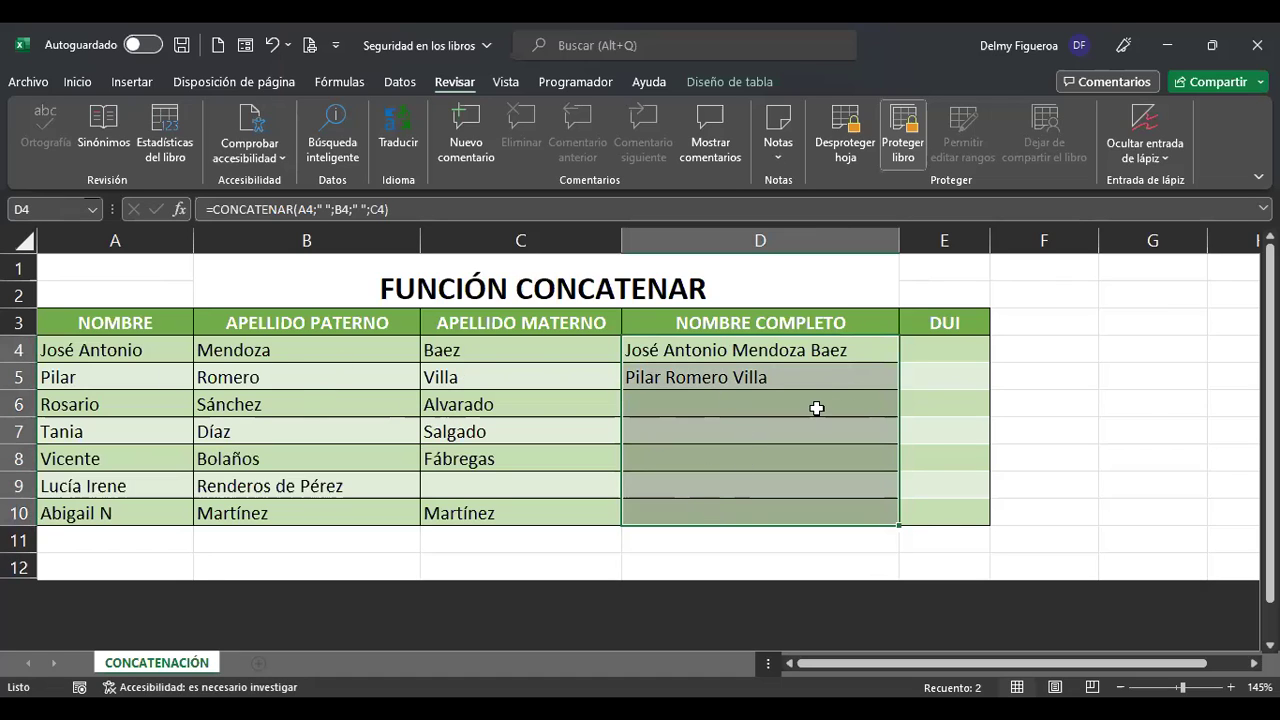
Dismiss the warning on E5, unprotect the sheet, and cancel Permitir editar rangos.
{"action": "left_click", "coordinate": [945, 378]}
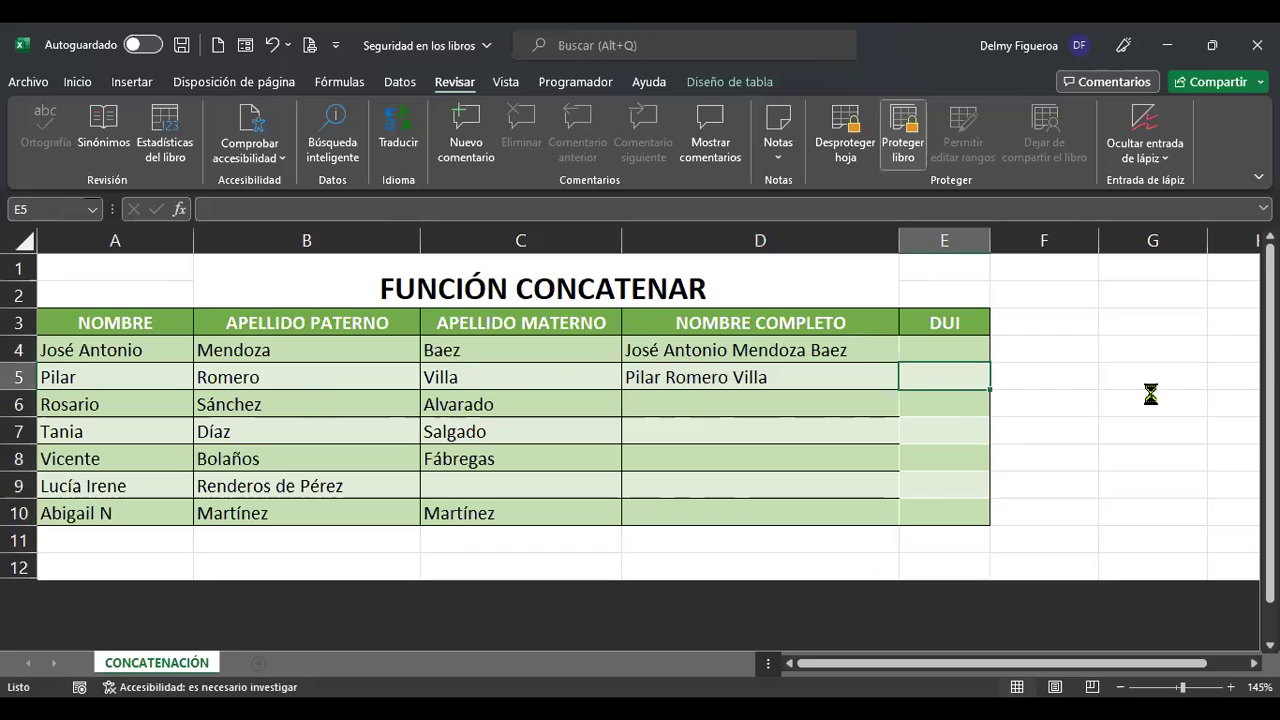
{"action": "key", "text": "Return"}
{"action": "left_click", "coordinate": [860, 150]}
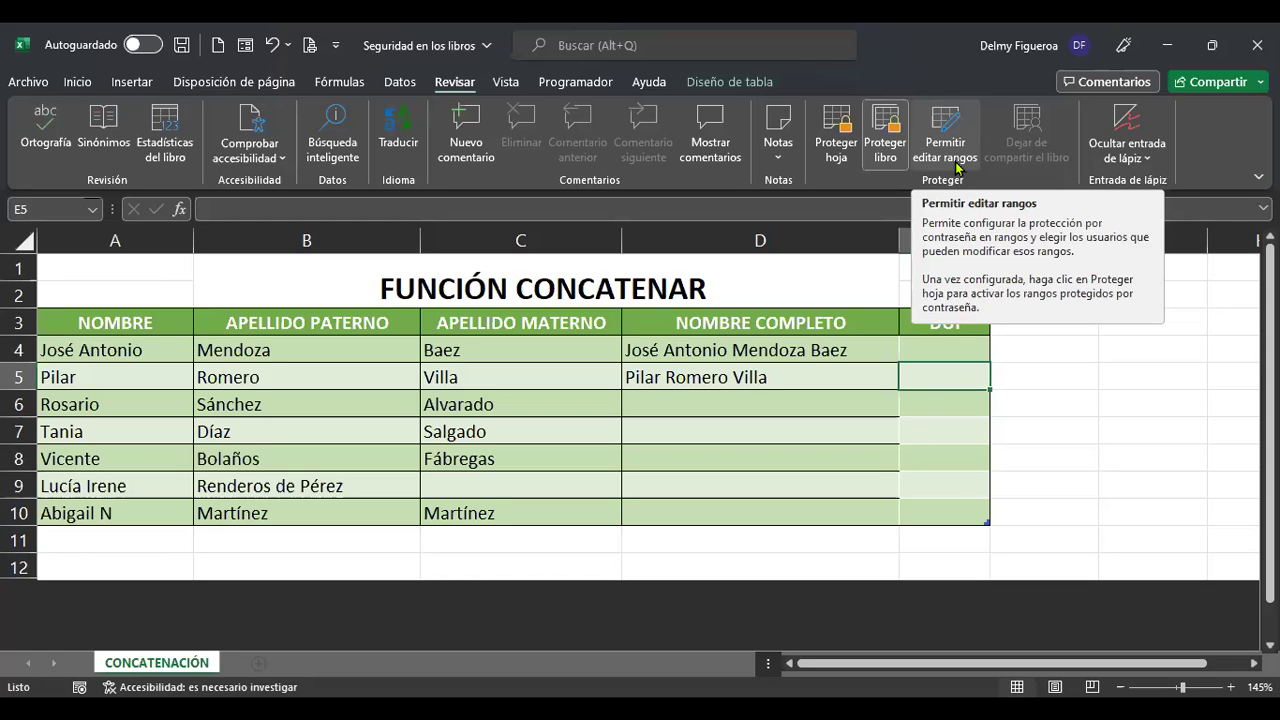
{"action": "left_click", "coordinate": [952, 158]}
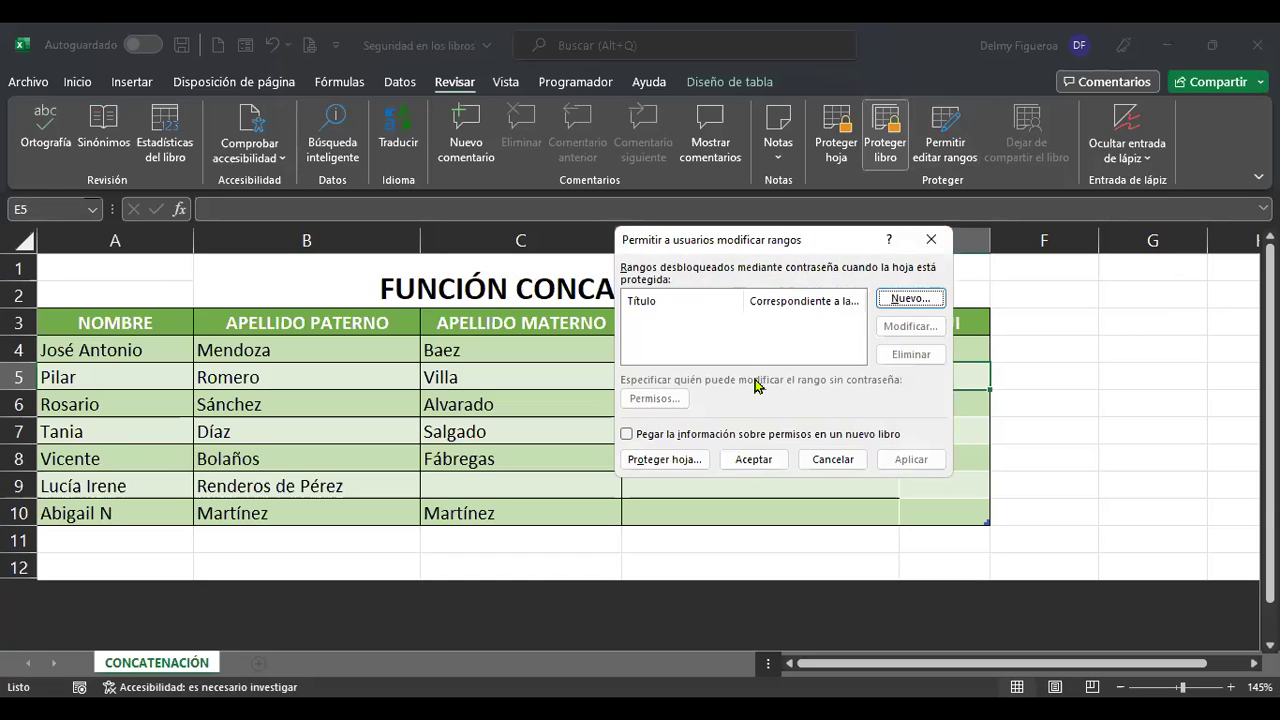
{"action": "left_click", "coordinate": [833, 459]}
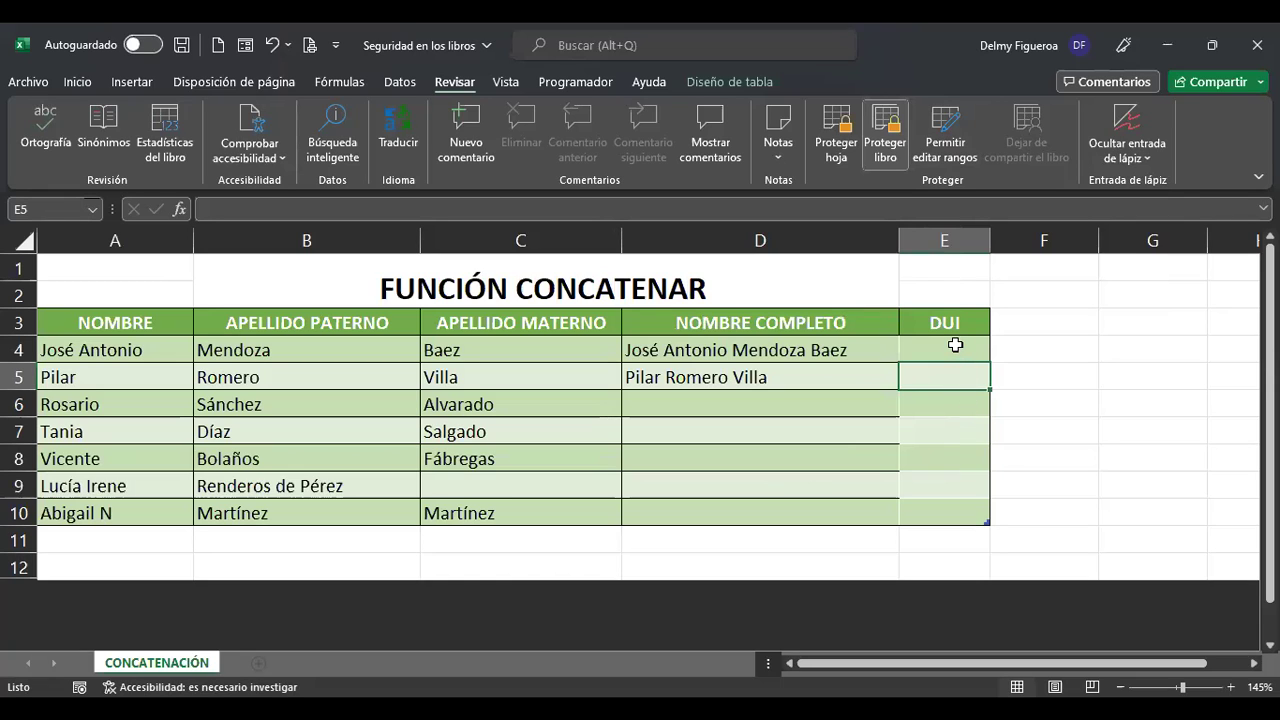
Create an editable range titled 'DUI' for E4:E10 with a confirmed password and apply it.
{"action": "left_click_drag", "start_coordinate": [955, 345], "coordinate": [953, 509]}
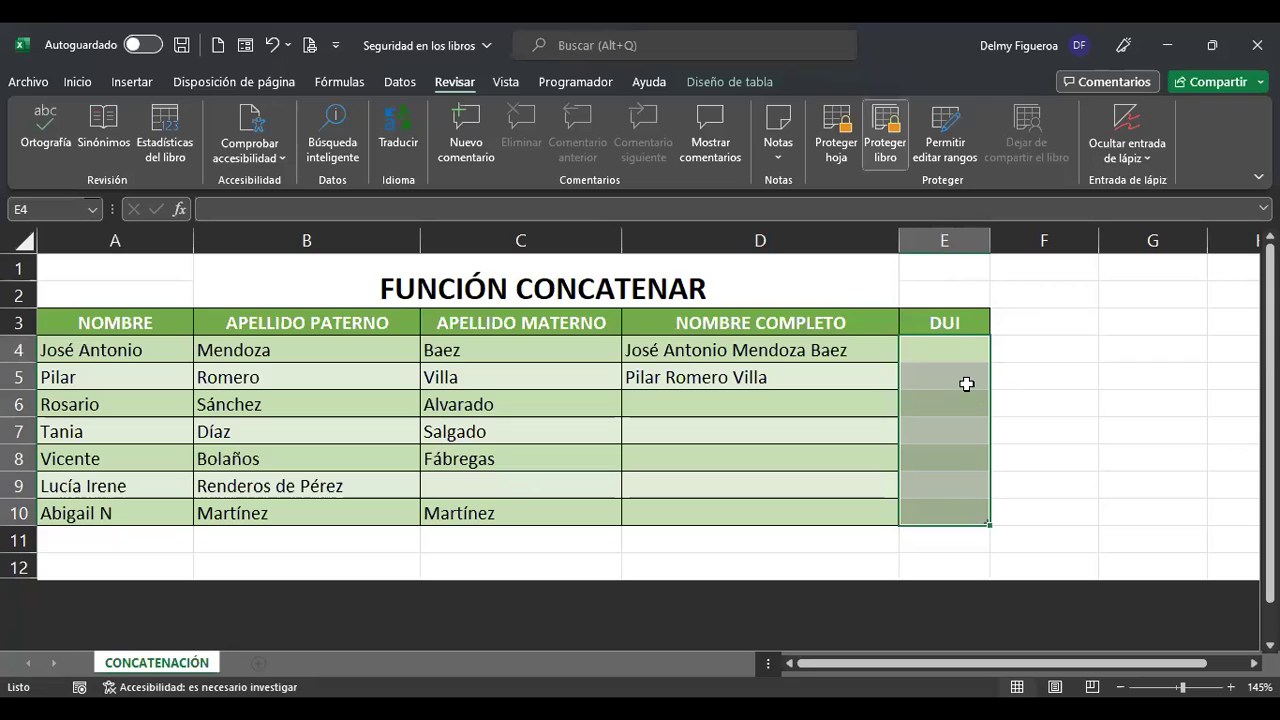
{"action": "left_click", "coordinate": [948, 150]}
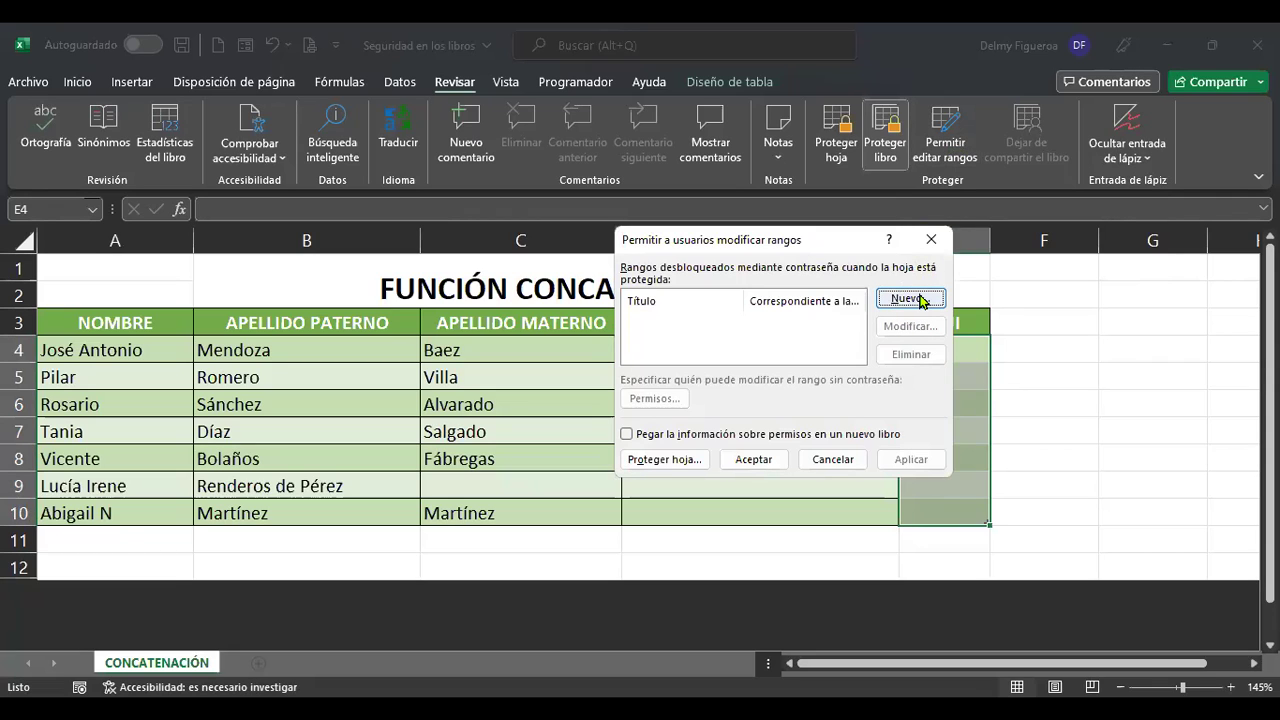
{"action": "left_click", "coordinate": [921, 301]}
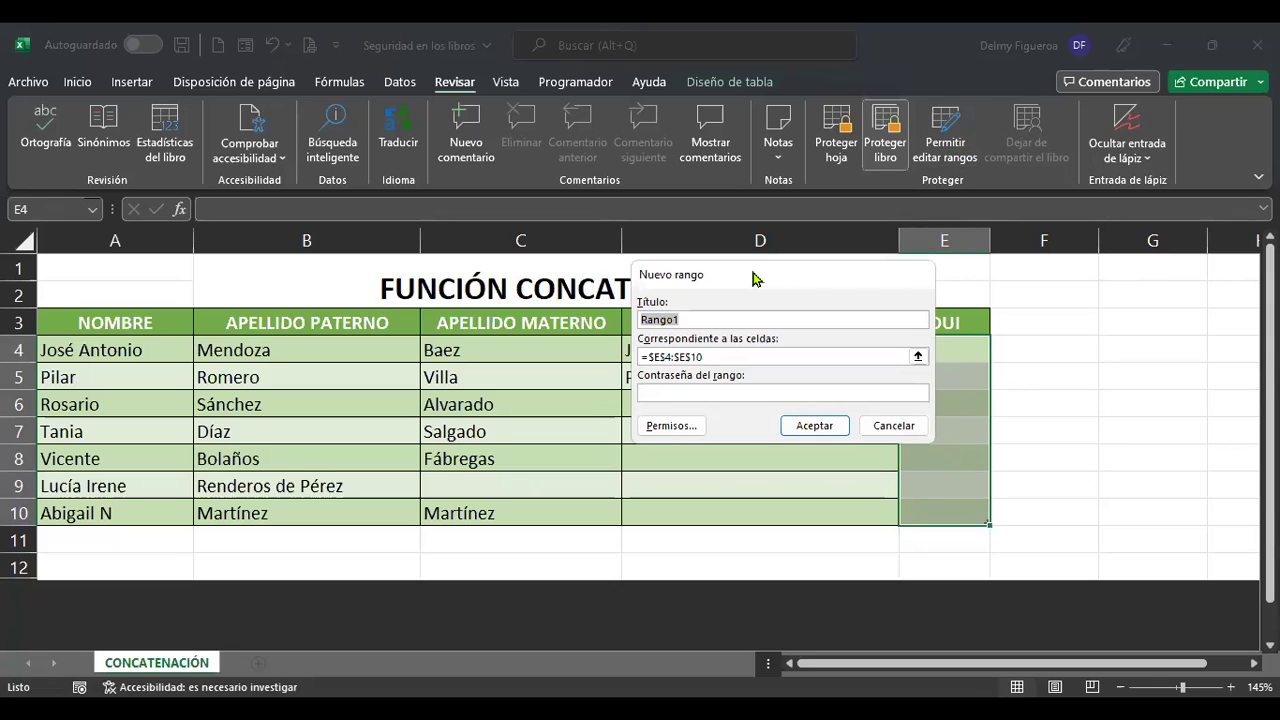
{"action": "left_click_drag", "start_coordinate": [650, 276], "coordinate": [548, 273]}
{"action": "left_click", "coordinate": [611, 317]}
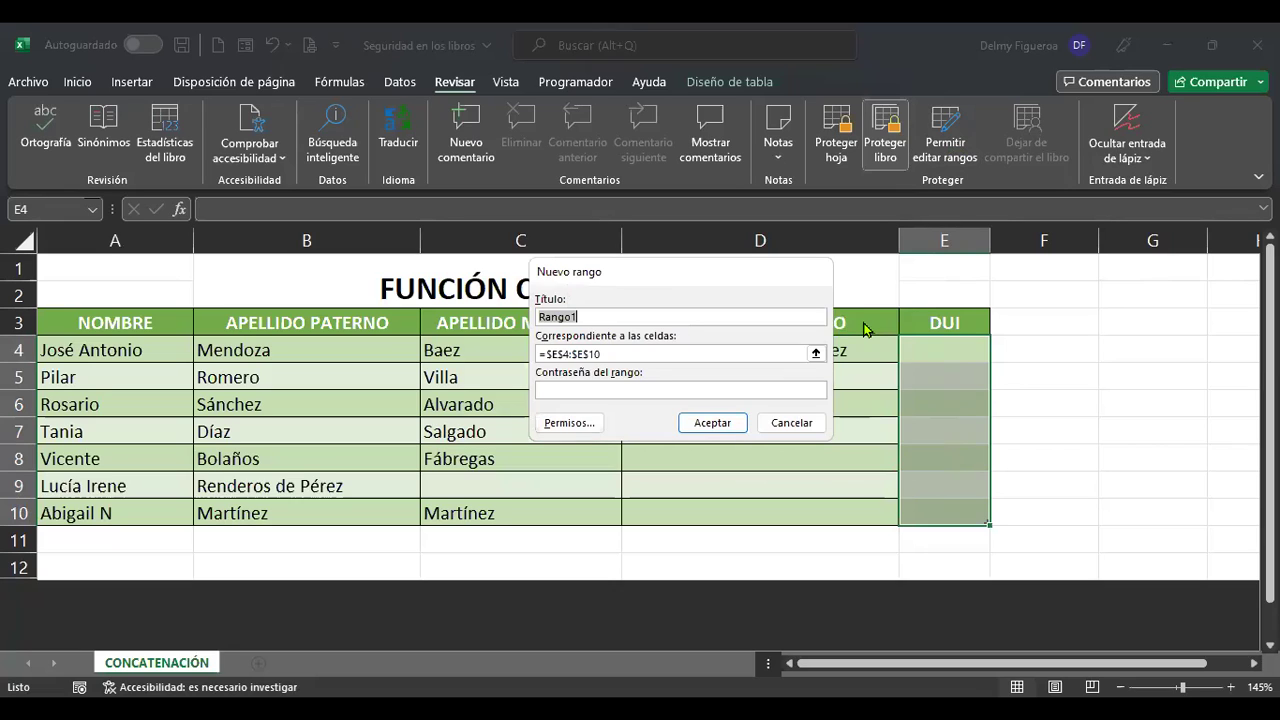
{"action": "type", "text": "DUI"}
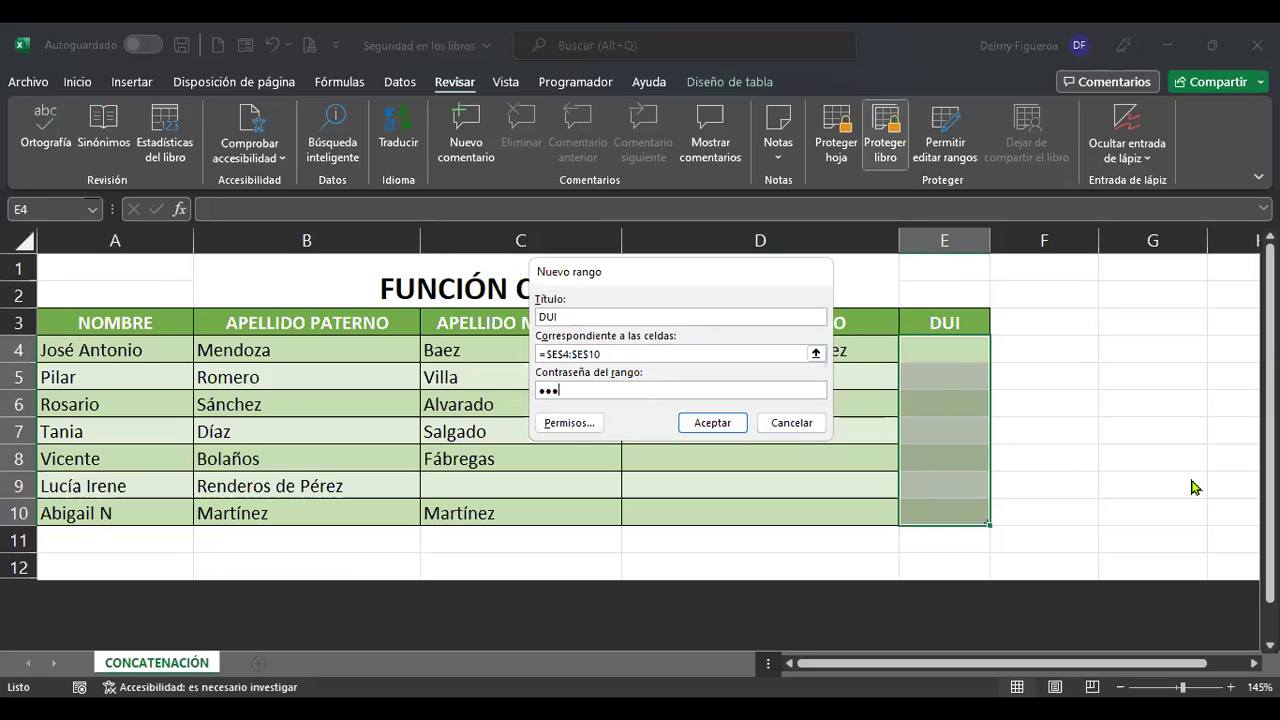
{"action": "left_click", "coordinate": [740, 426]}
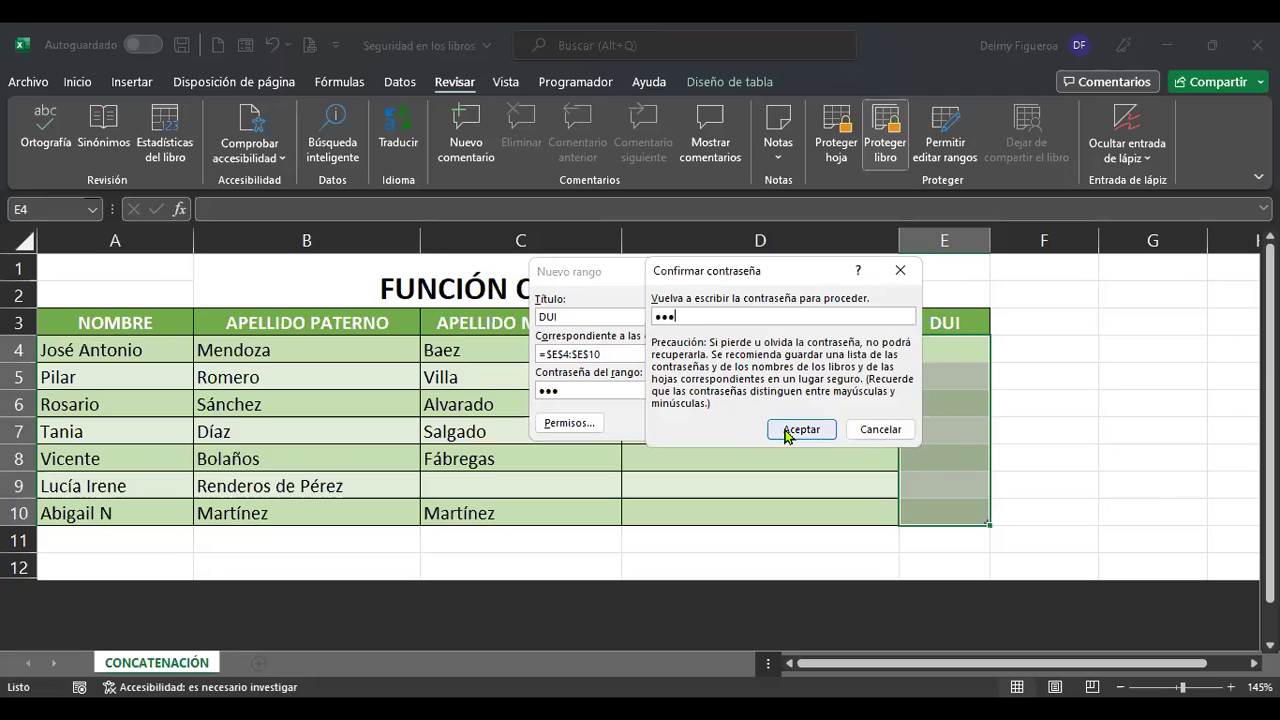
{"action": "left_click", "coordinate": [786, 430]}
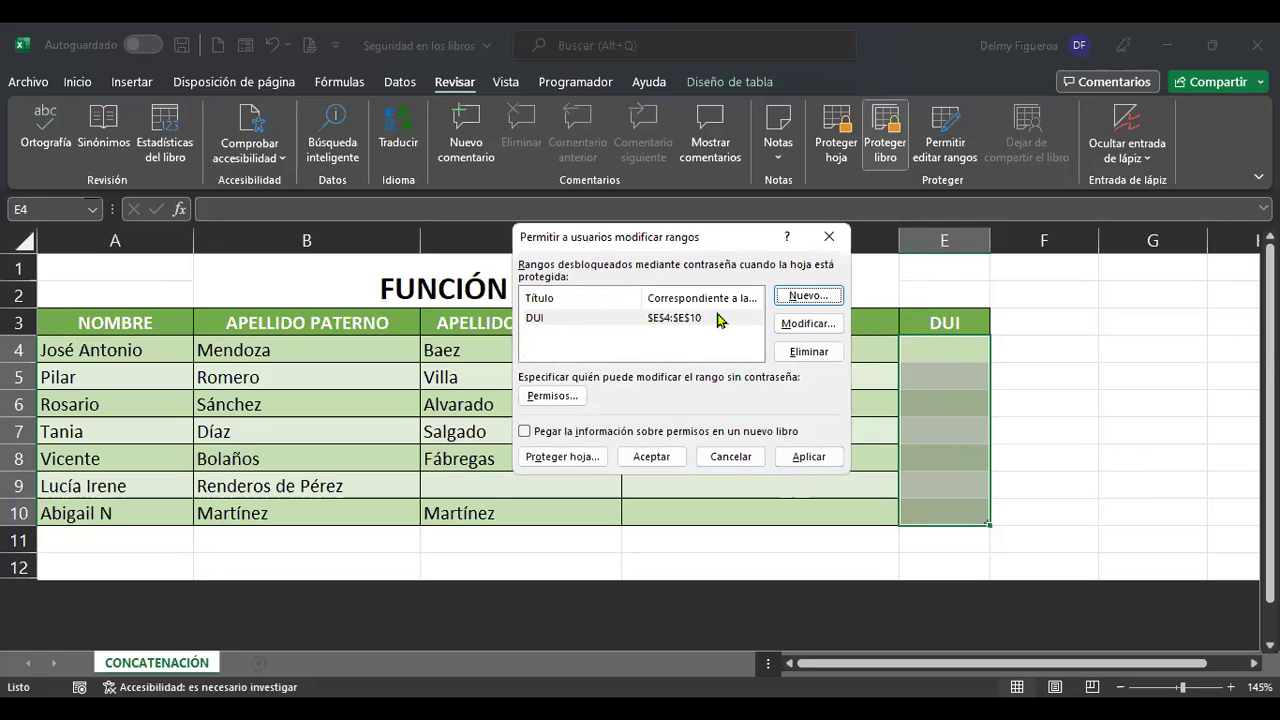
{"action": "left_click", "coordinate": [826, 458]}
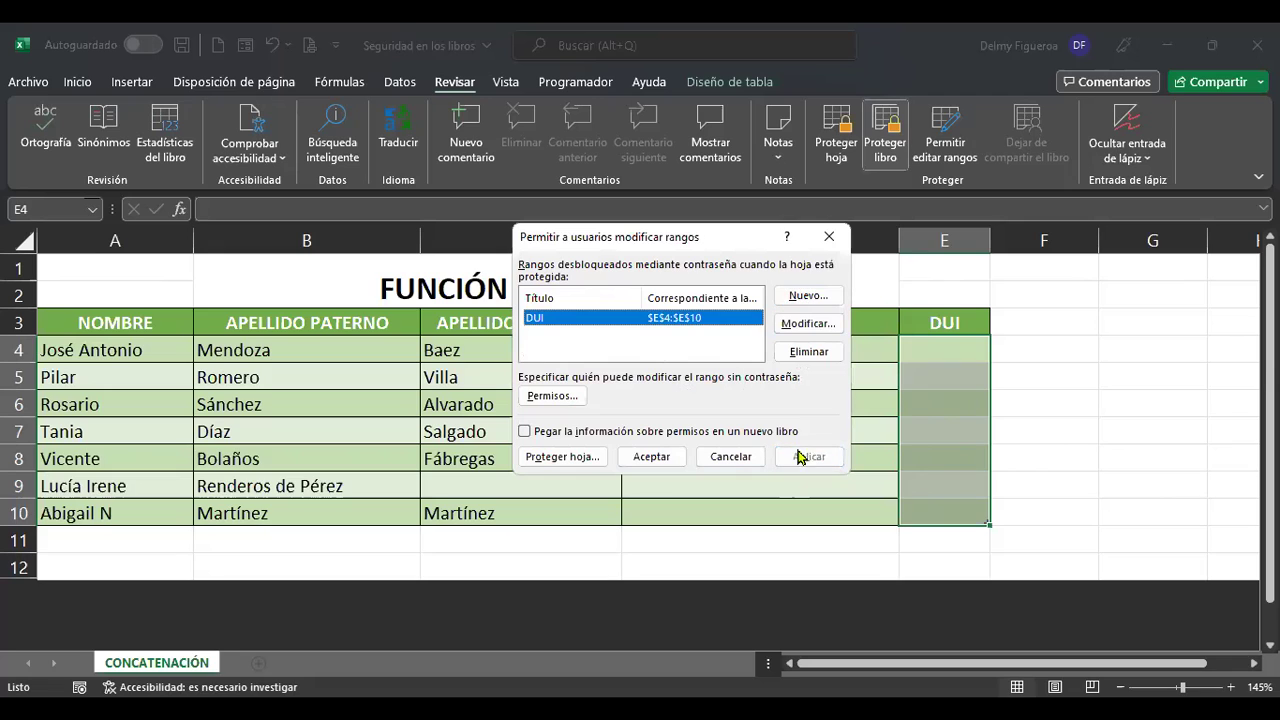
{"action": "left_click", "coordinate": [652, 457]}
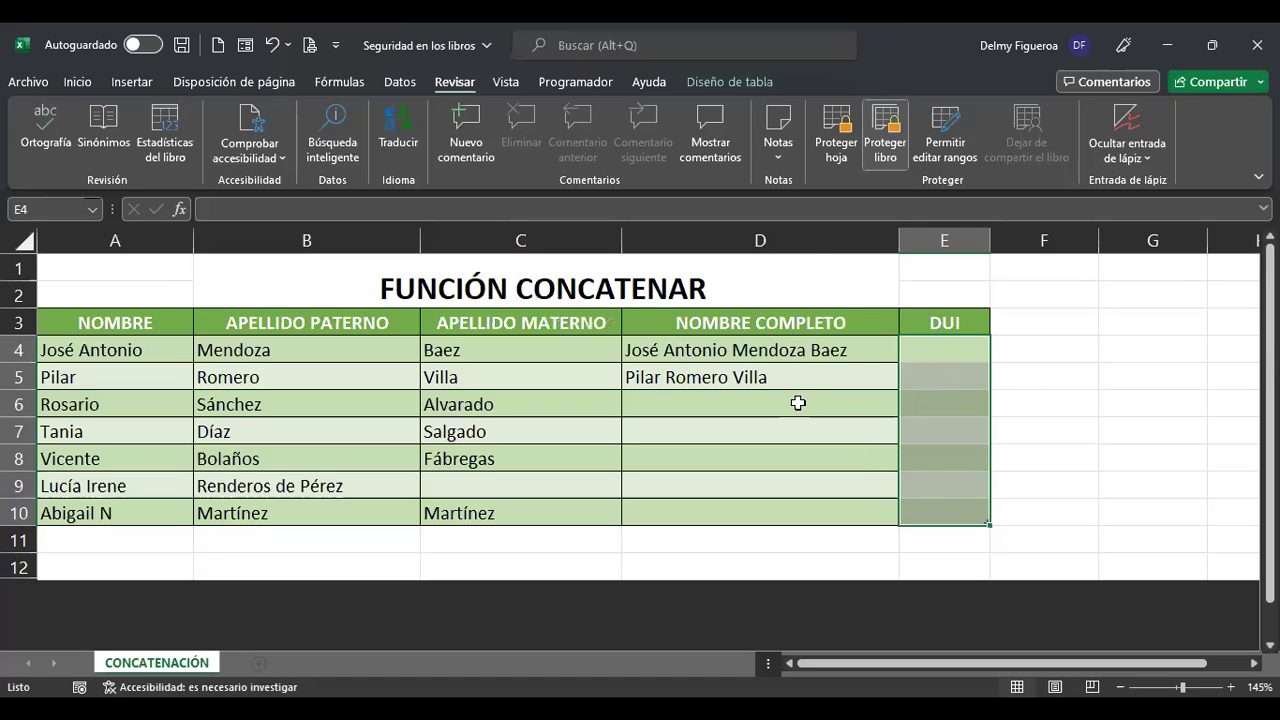
Type a test entry in D6 and cancel it with Esc.
{"action": "left_click", "coordinate": [855, 412]}
{"action": "type", "text": "g"}
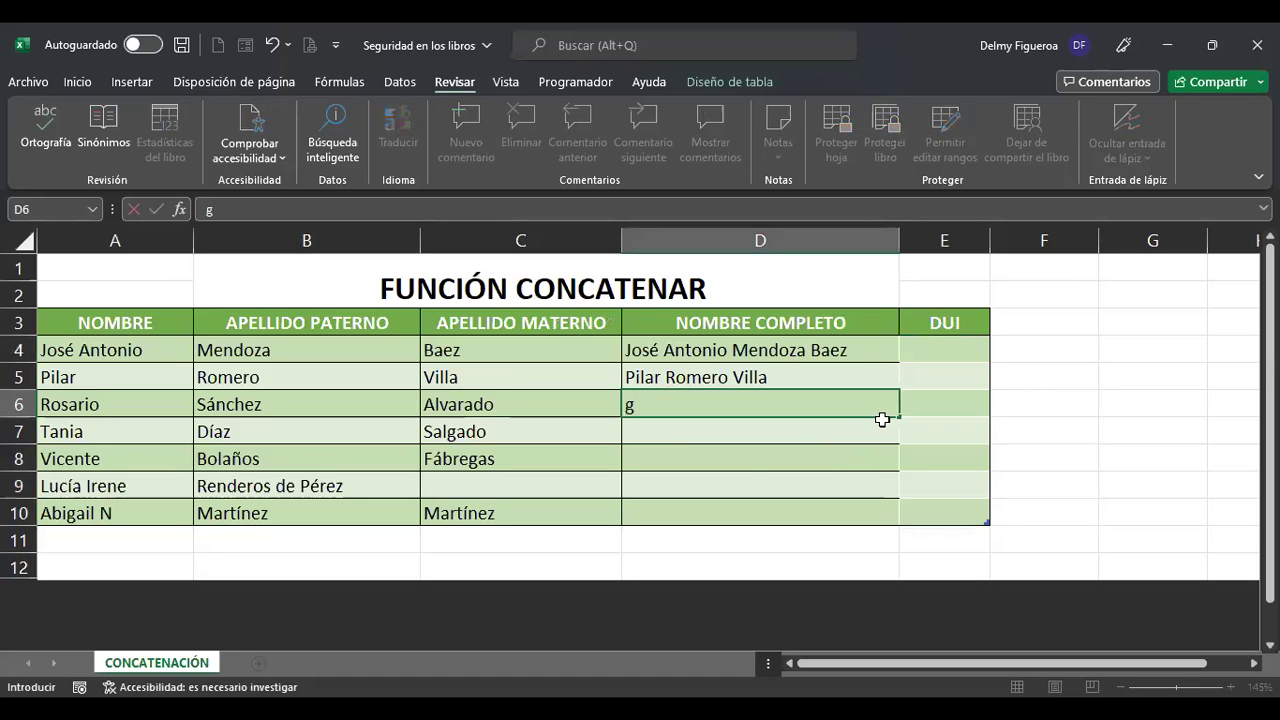
{"action": "key", "text": "Escape"}
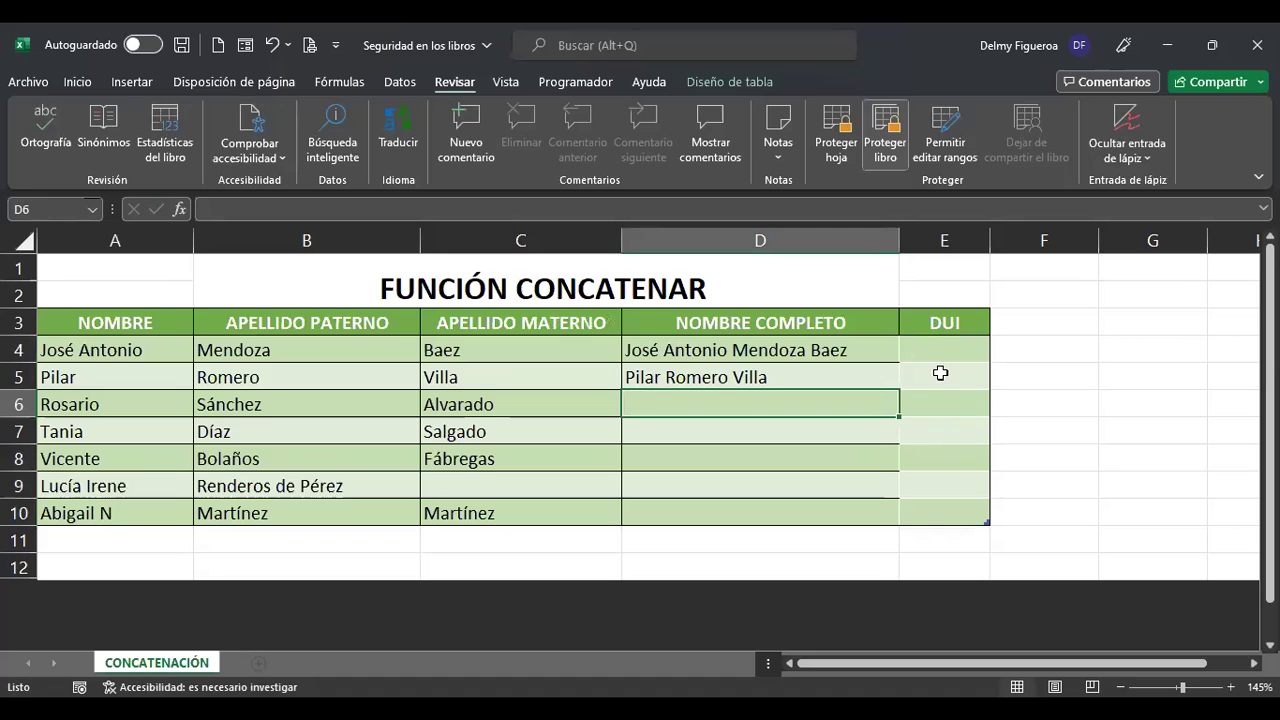
Protect the sheet again and confirm that D8 and C9 refuse edits.
{"action": "left_click", "coordinate": [836, 151]}
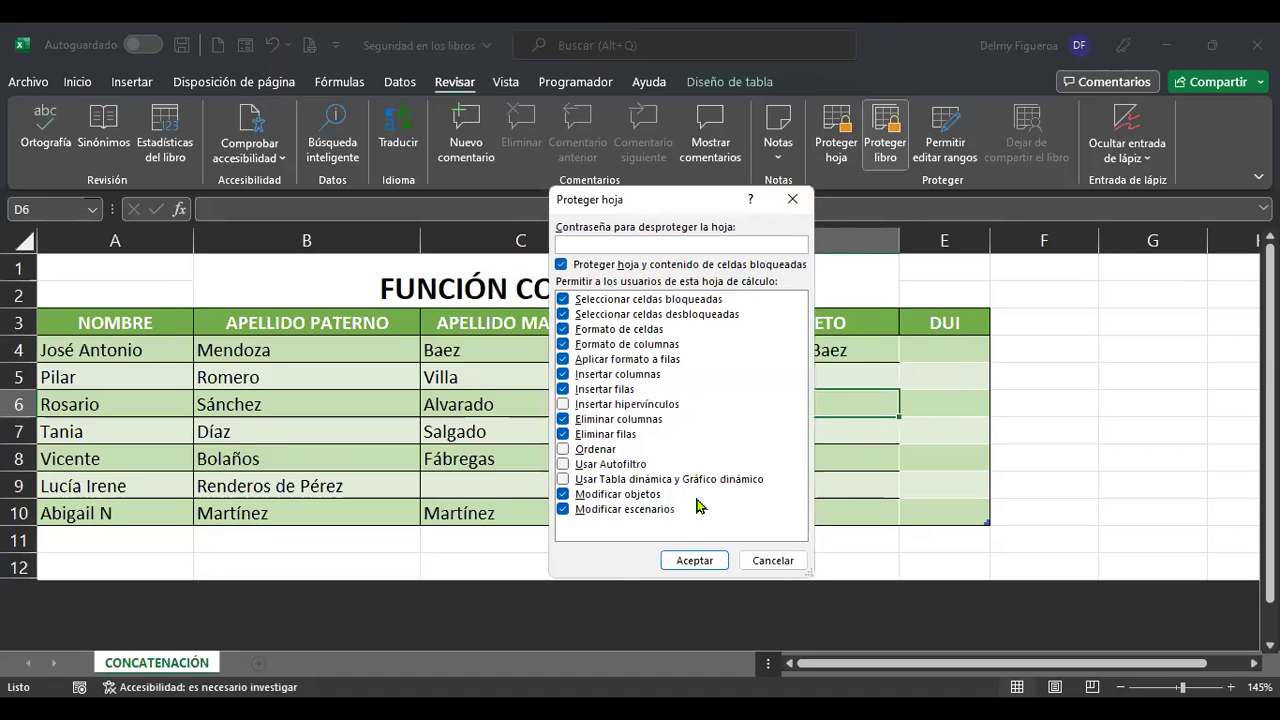
{"action": "left_click", "coordinate": [697, 560]}
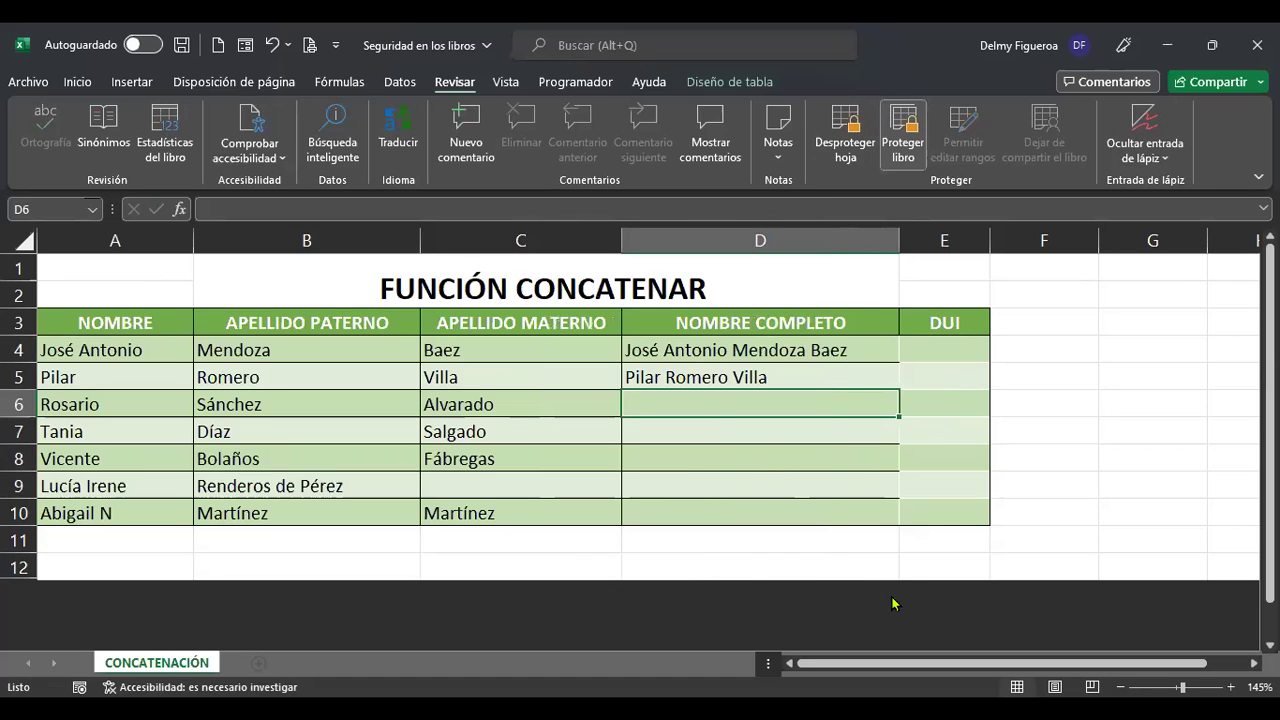
{"action": "left_click", "coordinate": [790, 452]}
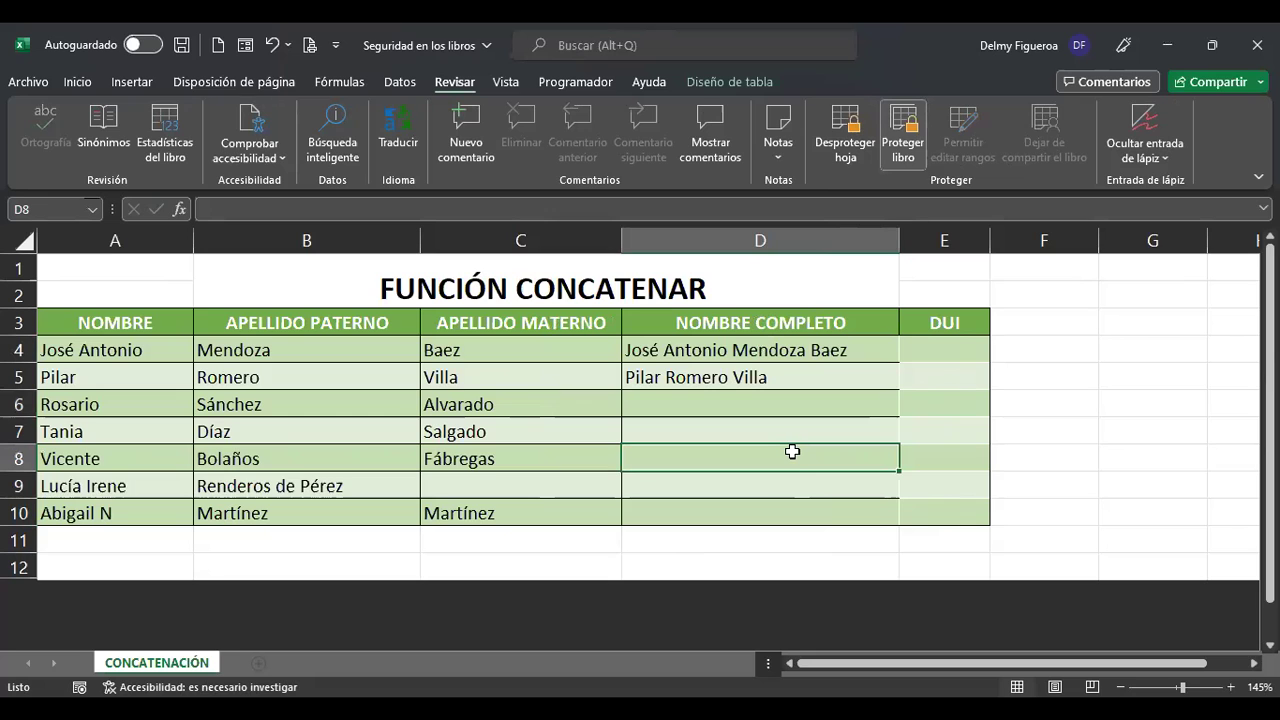
{"action": "double_click", "coordinate": [795, 460]}
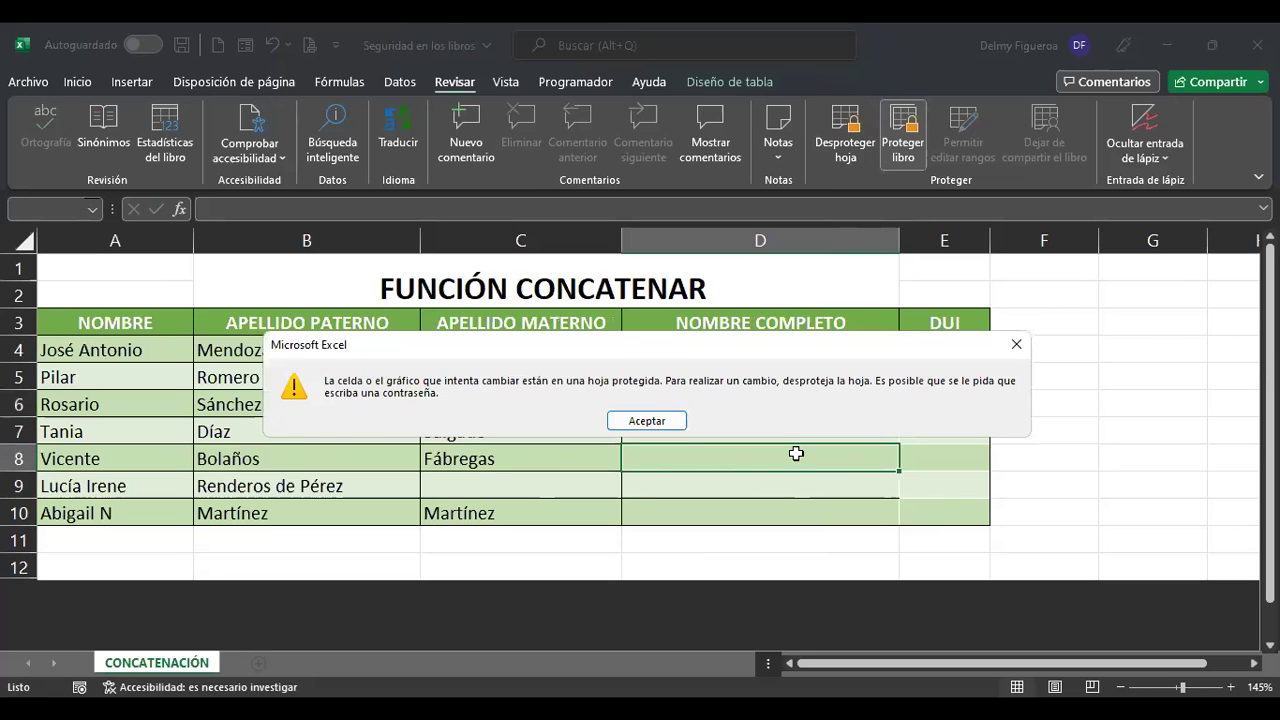
{"action": "key", "text": "Return"}
{"action": "left_click", "coordinate": [498, 485]}
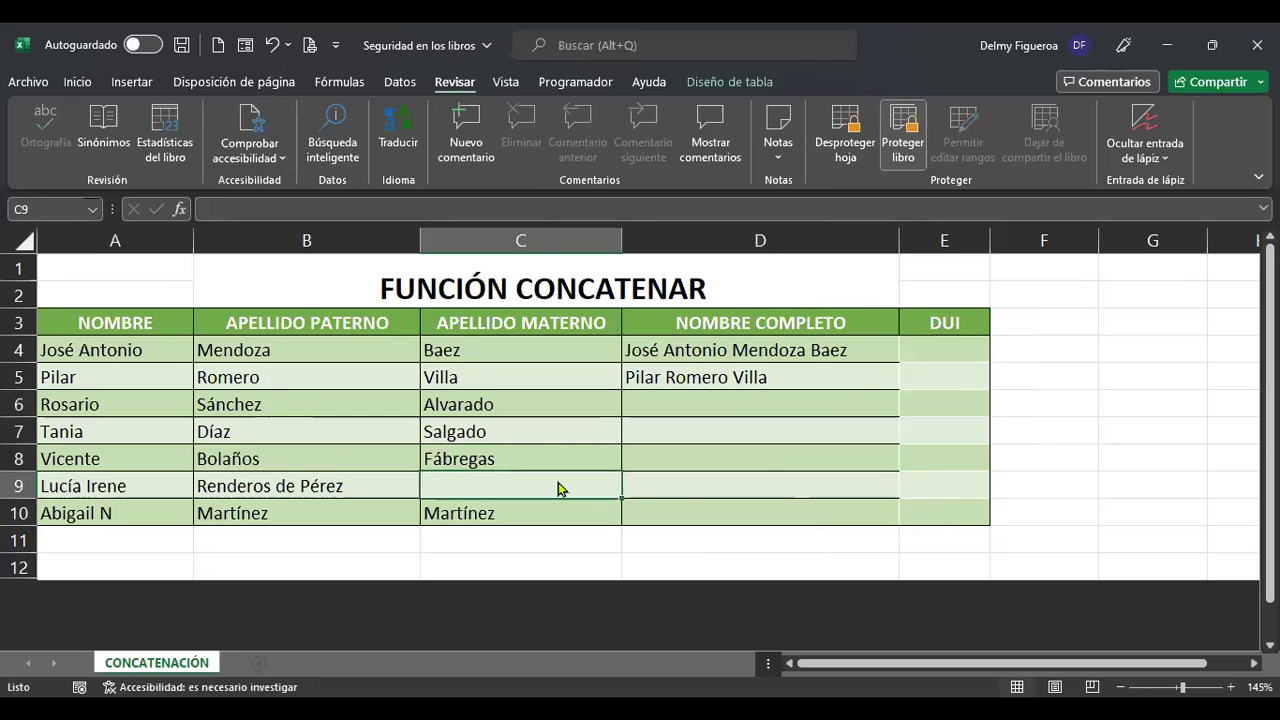
{"action": "double_click", "coordinate": [560, 489]}
{"action": "key", "text": "Return"}
Unlock the DUI range with its password and enter 1 in E4.
{"action": "left_click", "coordinate": [949, 350]}
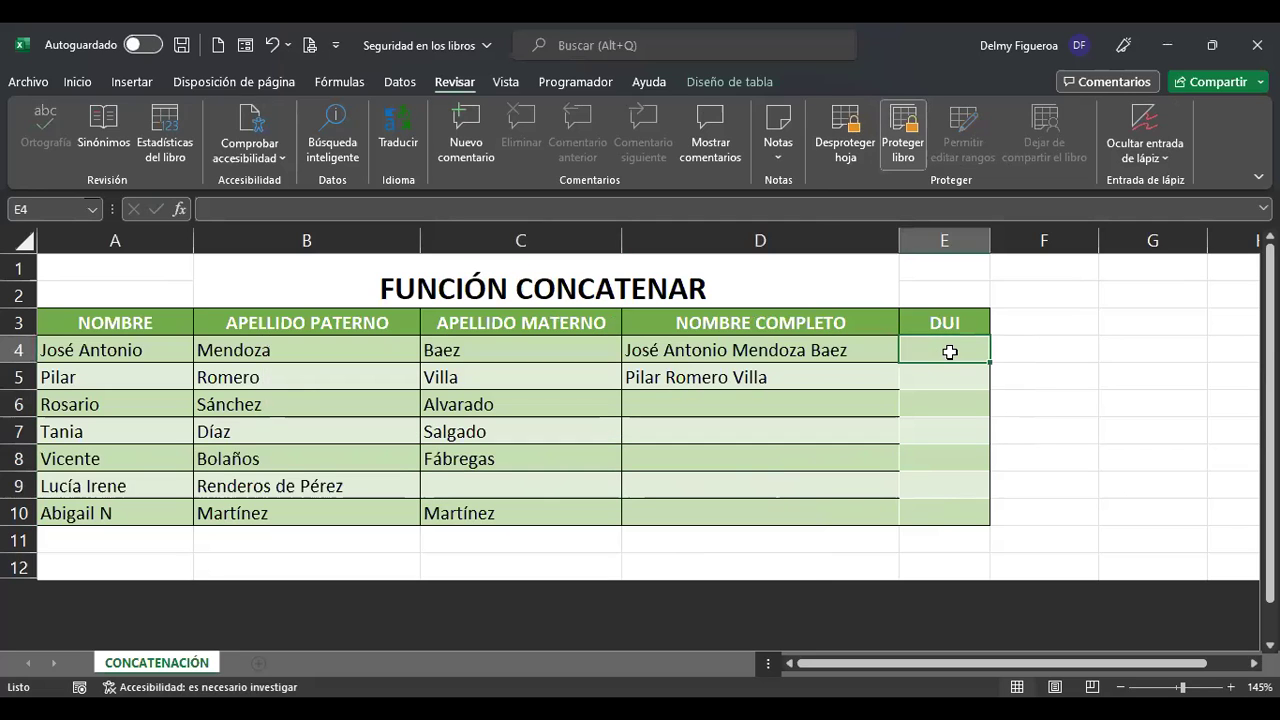
{"action": "key", "text": "F2"}
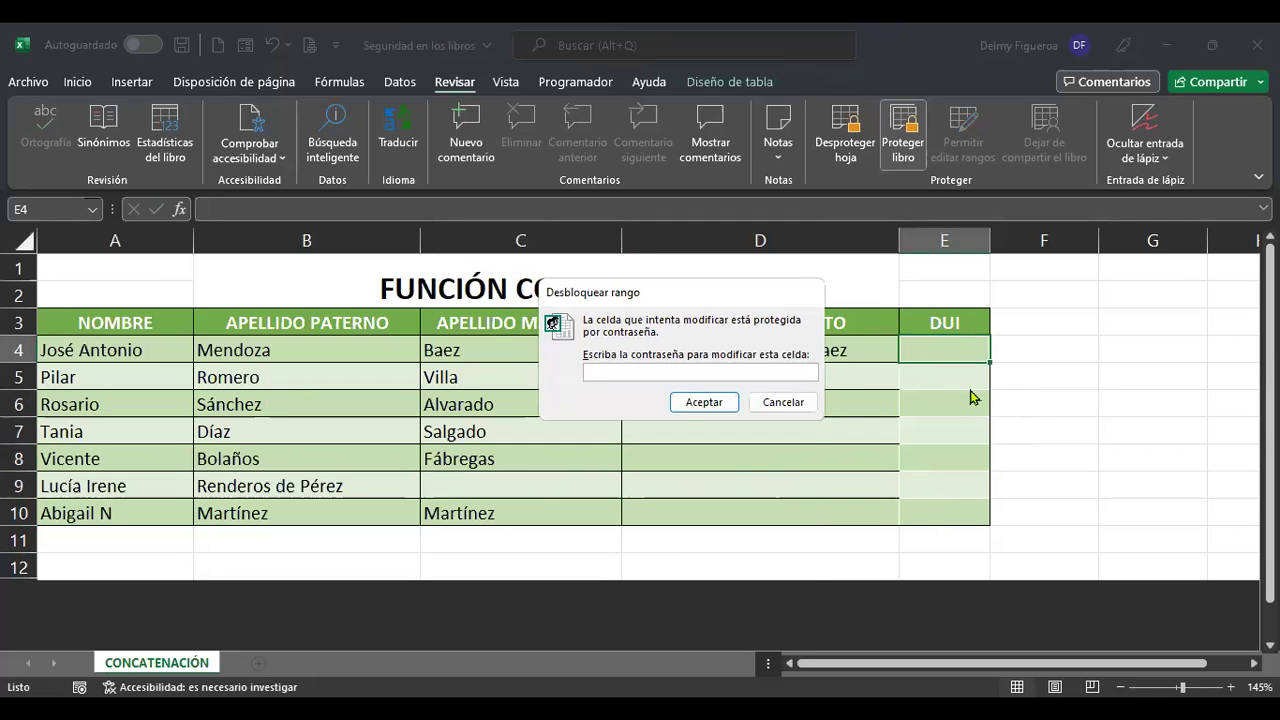
{"action": "key", "text": "Escape"}
{"action": "left_click_drag", "start_coordinate": [160, 323], "coordinate": [760, 511]}
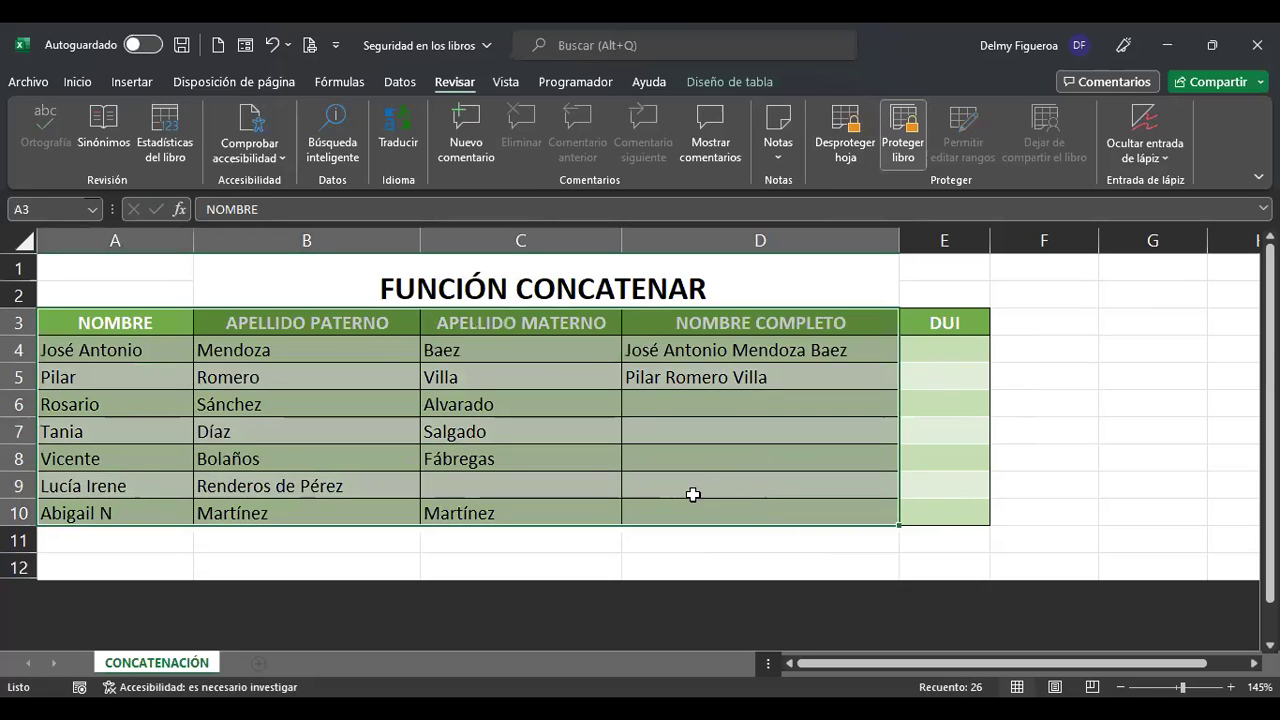
{"action": "left_click", "coordinate": [940, 343]}
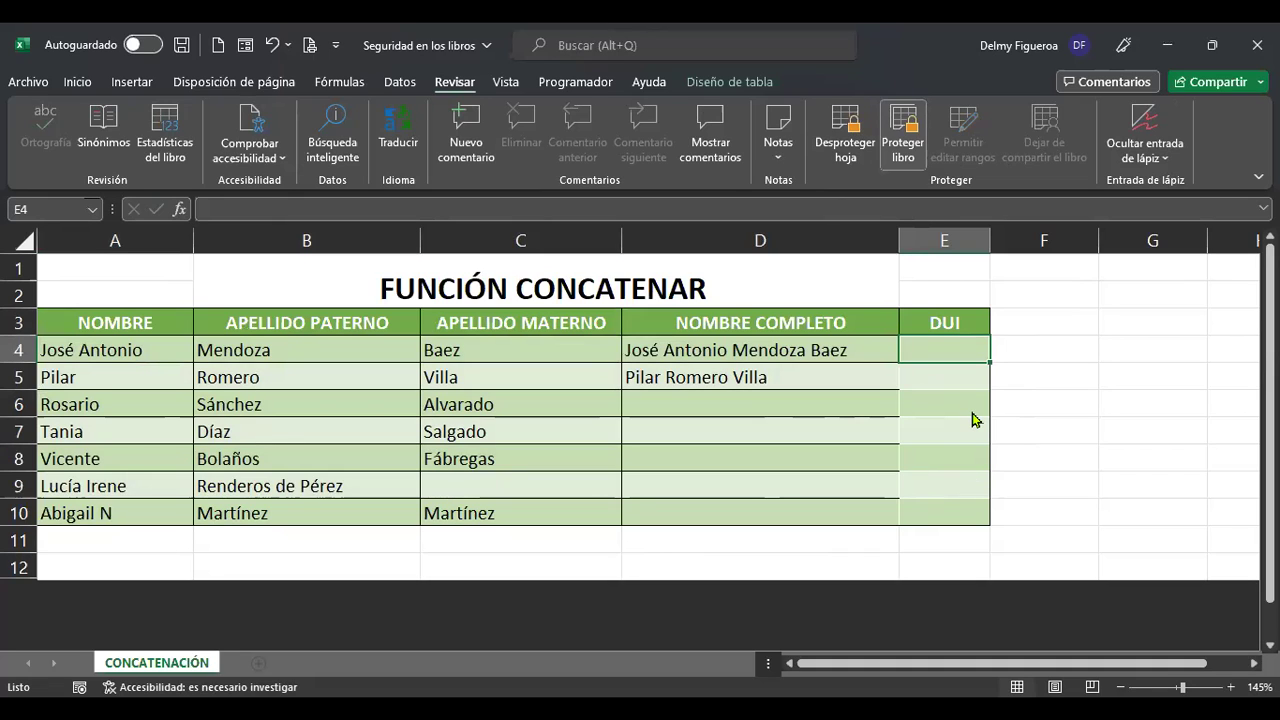
{"action": "key", "text": "F2"}
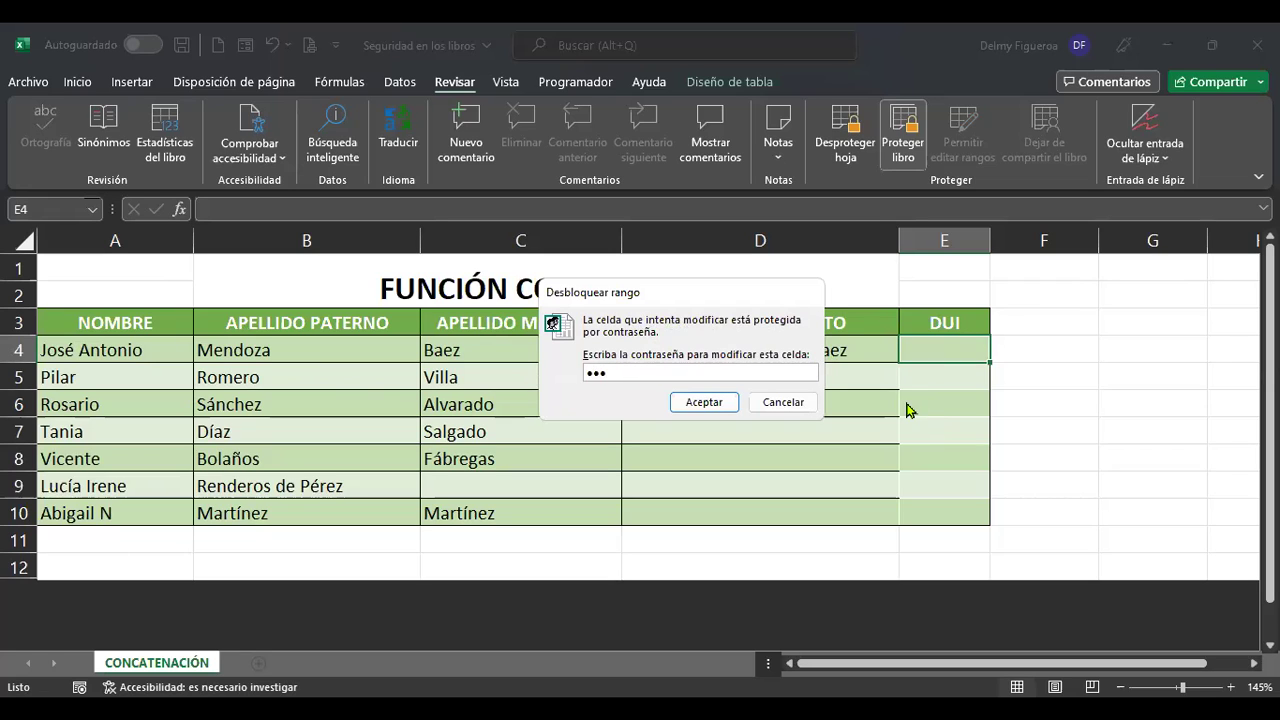
{"action": "left_click", "coordinate": [703, 405]}
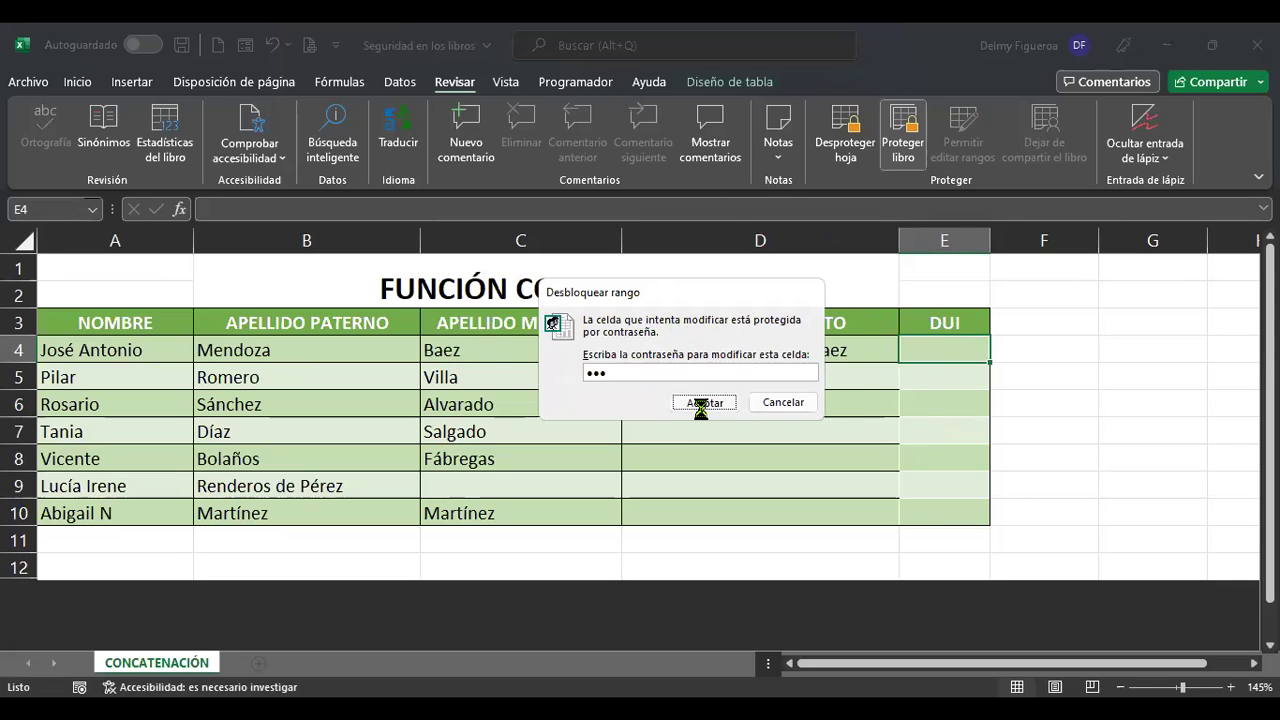
{"action": "type", "text": "1"}
{"action": "key", "text": "Return"}
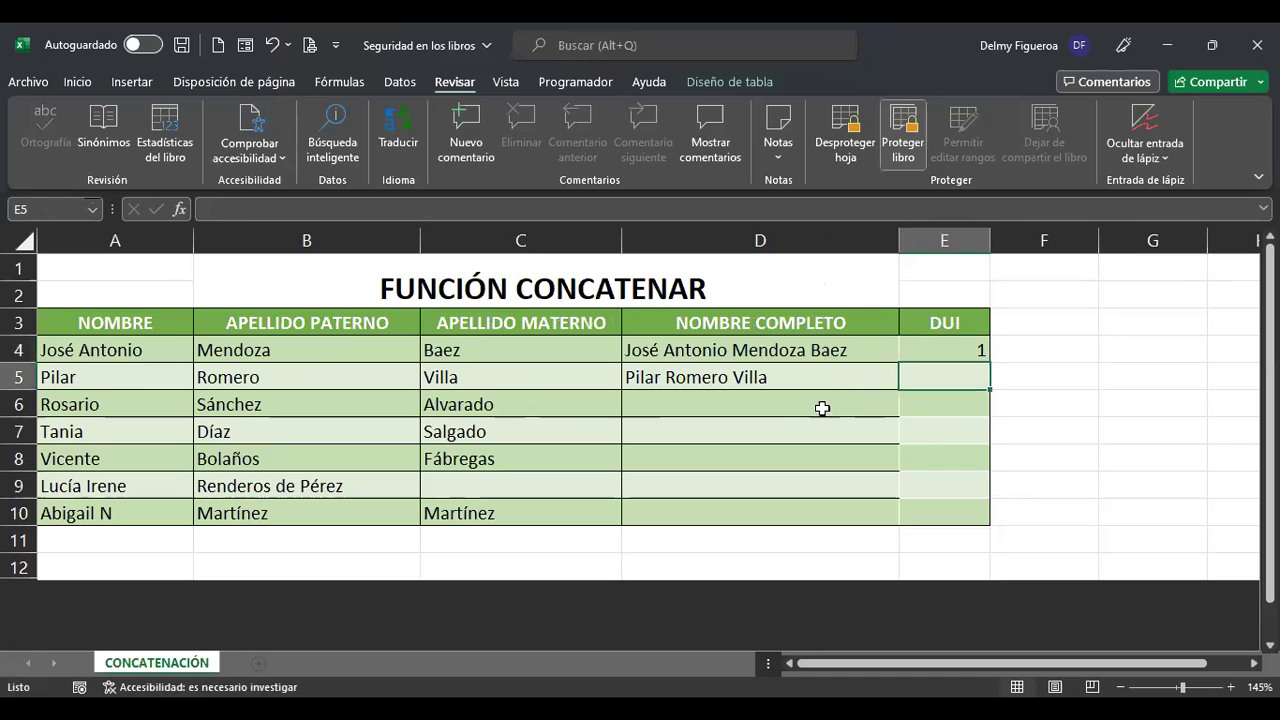
Check that locked cells D6 and C9 show the protected-sheet warning.
{"action": "left_click", "coordinate": [820, 404]}
{"action": "double_click", "coordinate": [822, 411]}
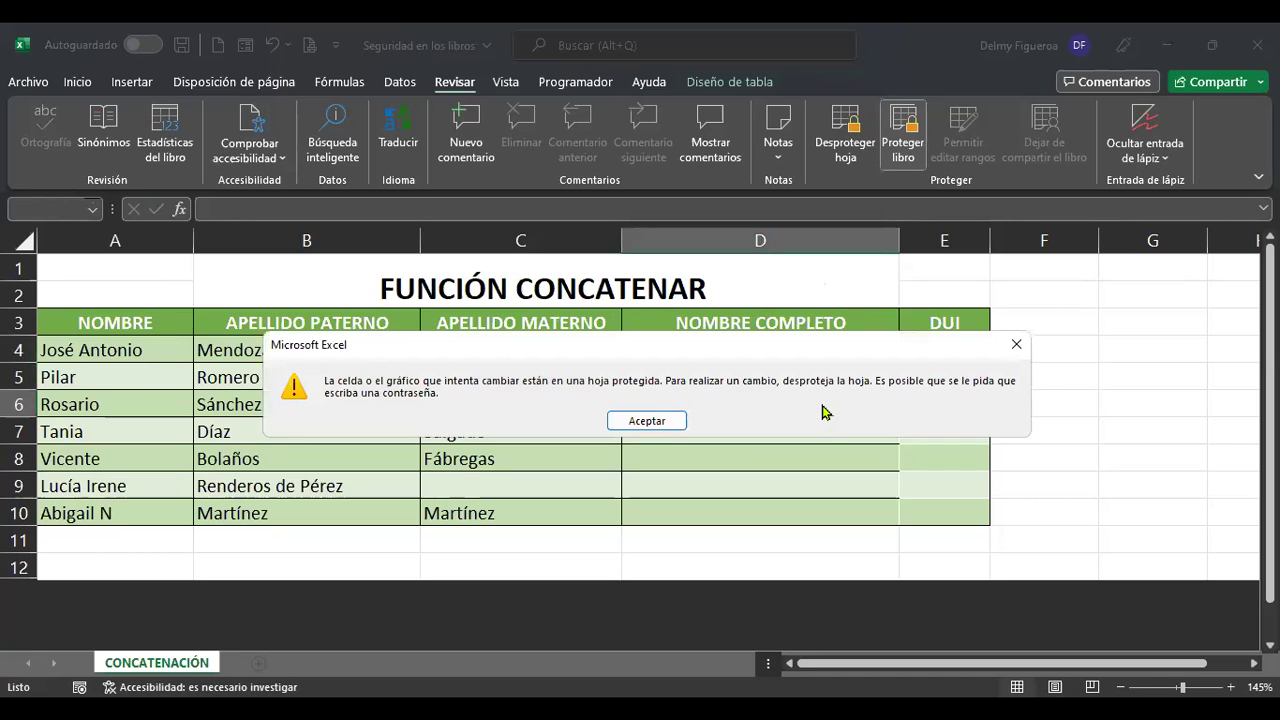
{"action": "key", "text": "Return"}
{"action": "left_click", "coordinate": [531, 486]}
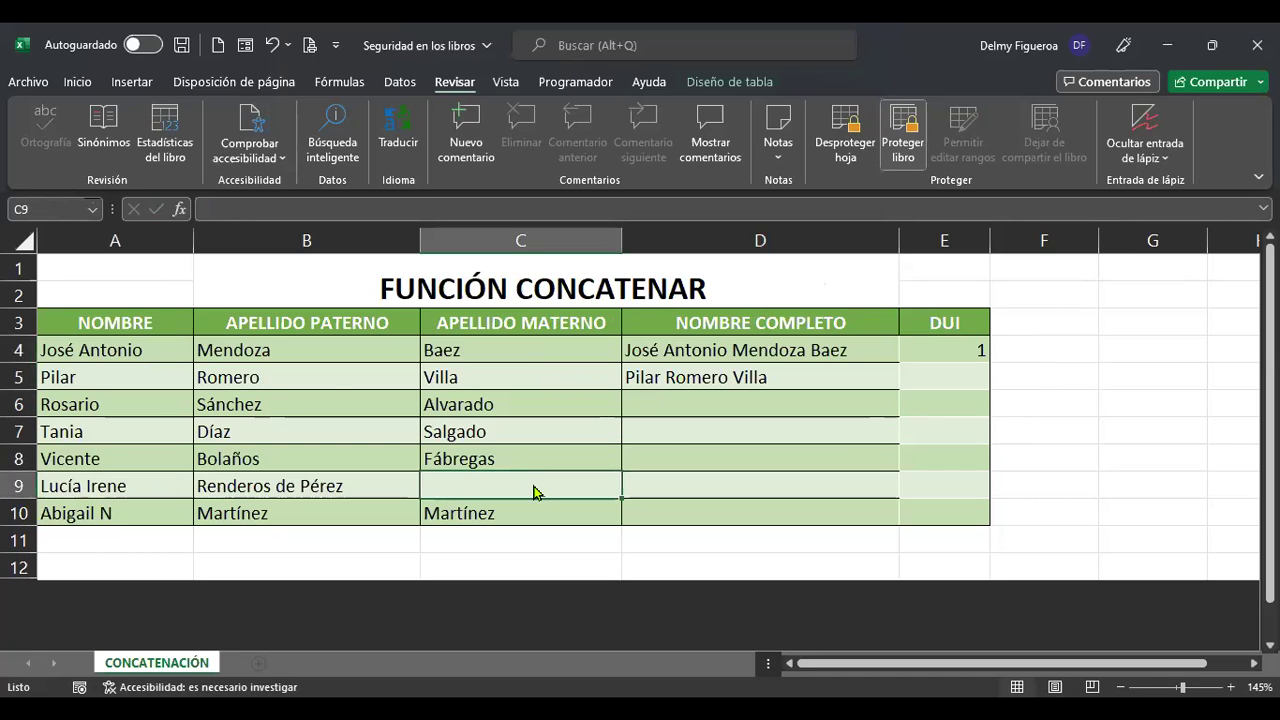
{"action": "double_click", "coordinate": [533, 488]}
{"action": "key", "text": "Return"}
{"action": "left_click_drag", "start_coordinate": [143, 323], "coordinate": [771, 502]}
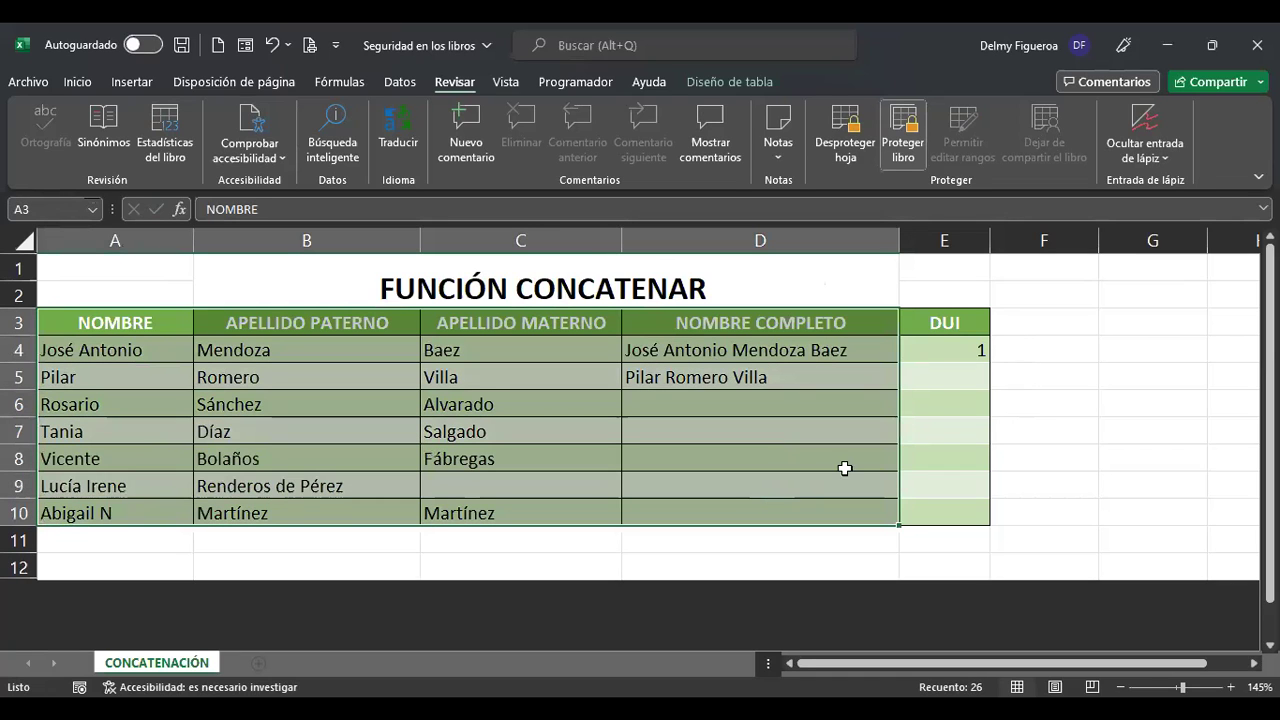
Enter DUI 12345678-9 in E5 and autofit column E to fit it.
{"action": "left_click", "coordinate": [940, 370]}
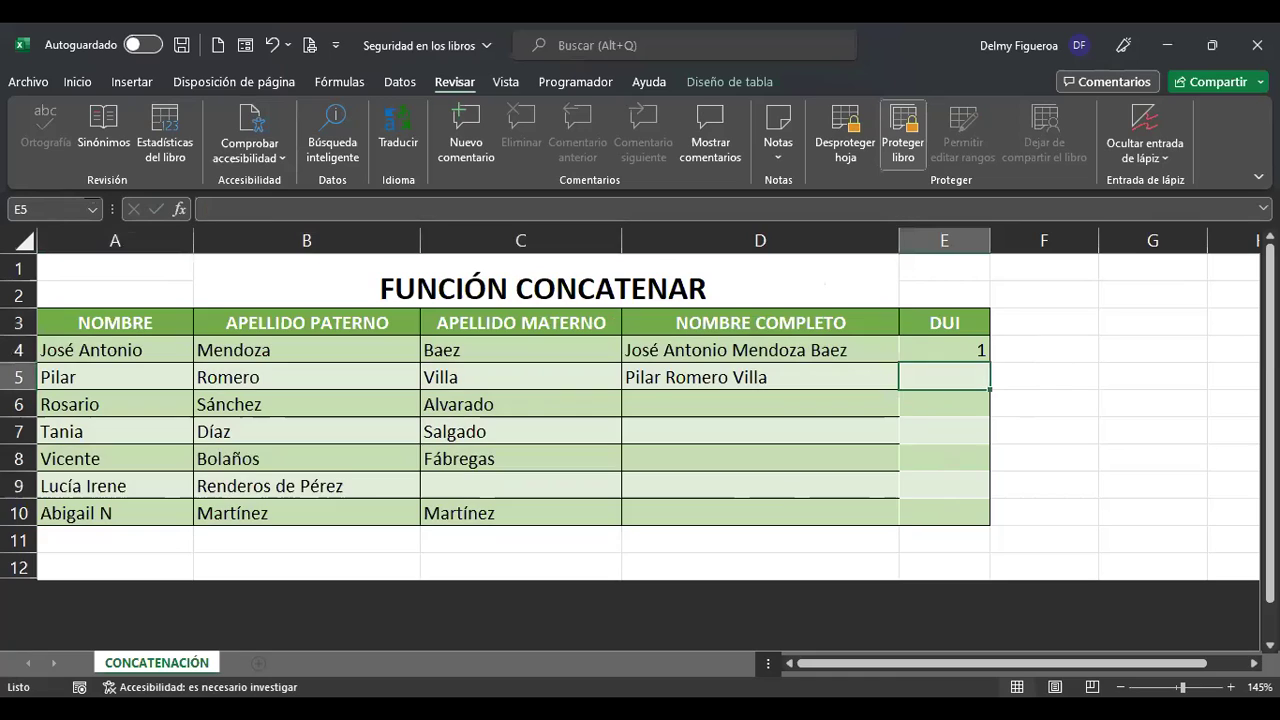
{"action": "type", "text": "123"}
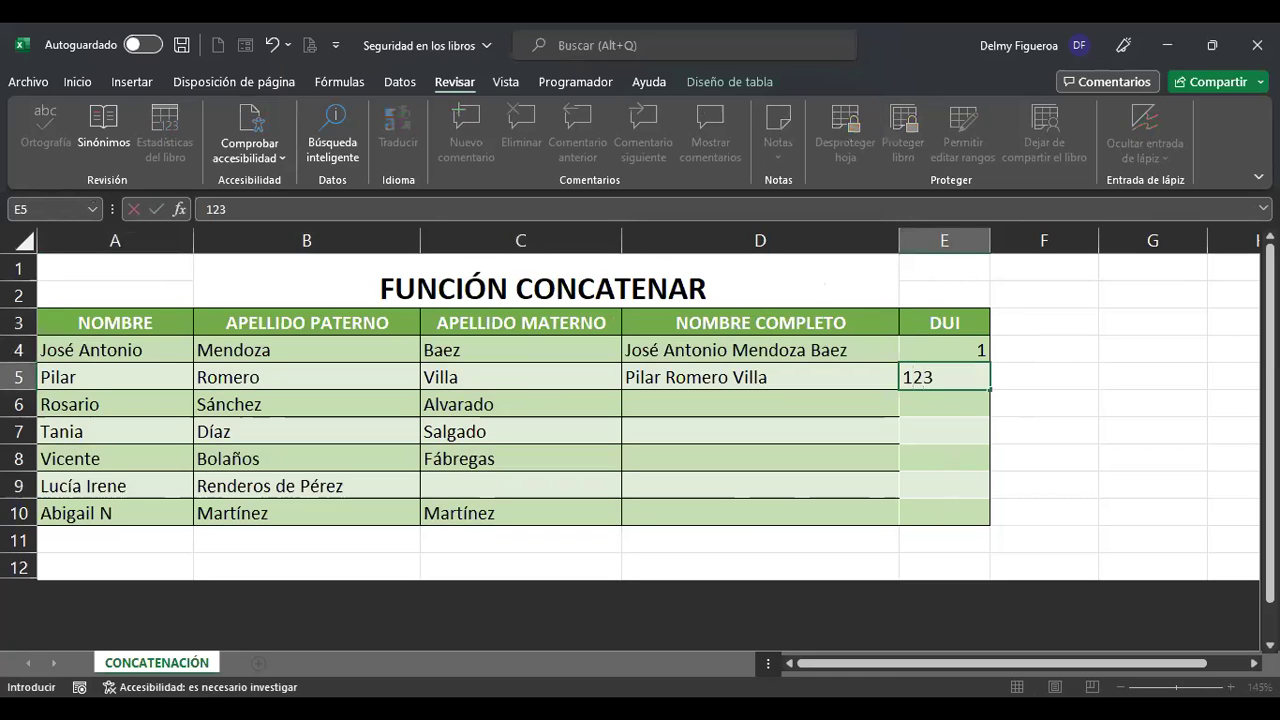
{"action": "type", "text": "45678-9"}
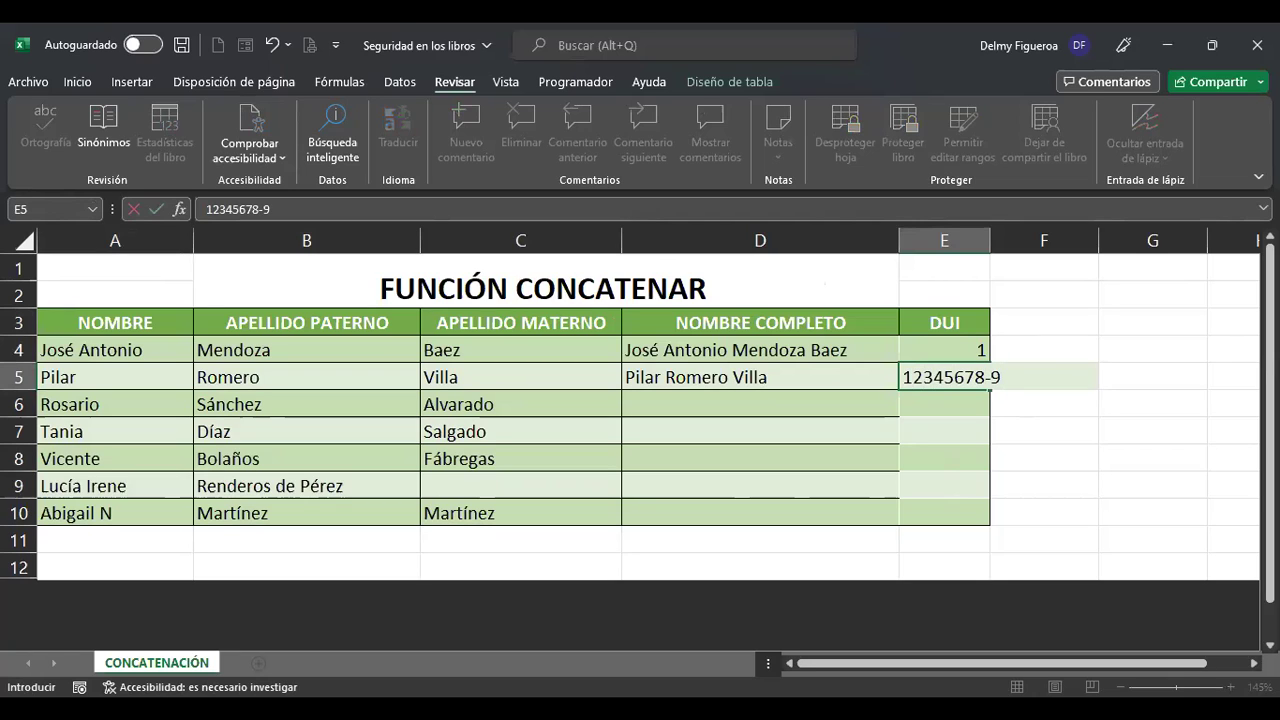
{"action": "key", "text": "Return"}
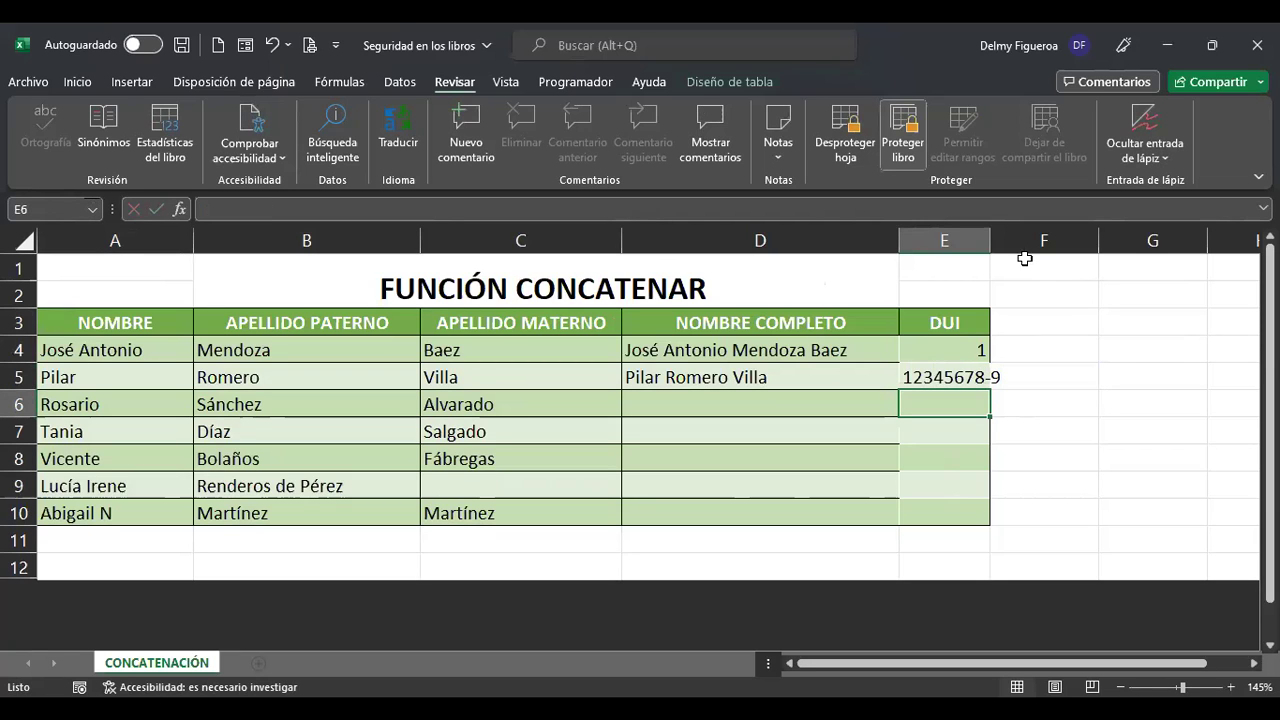
{"action": "double_click", "coordinate": [992, 247]}
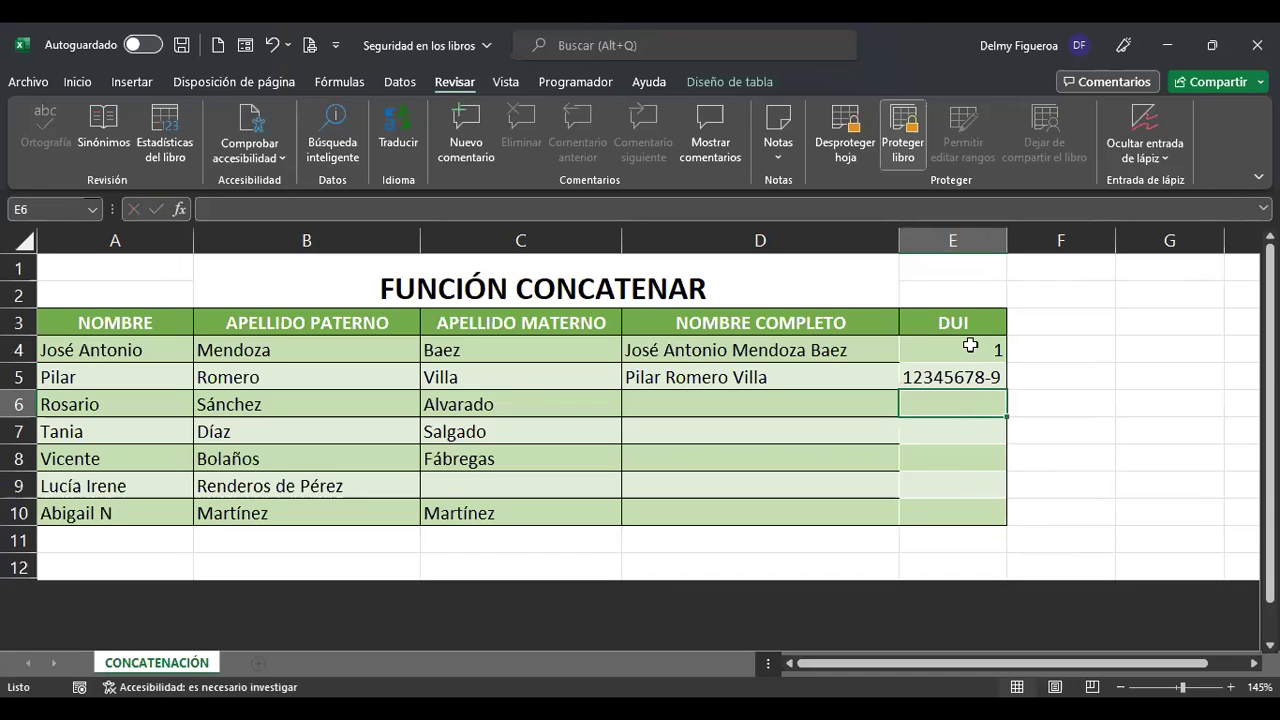
{"action": "left_click_drag", "start_coordinate": [135, 322], "coordinate": [780, 498]}
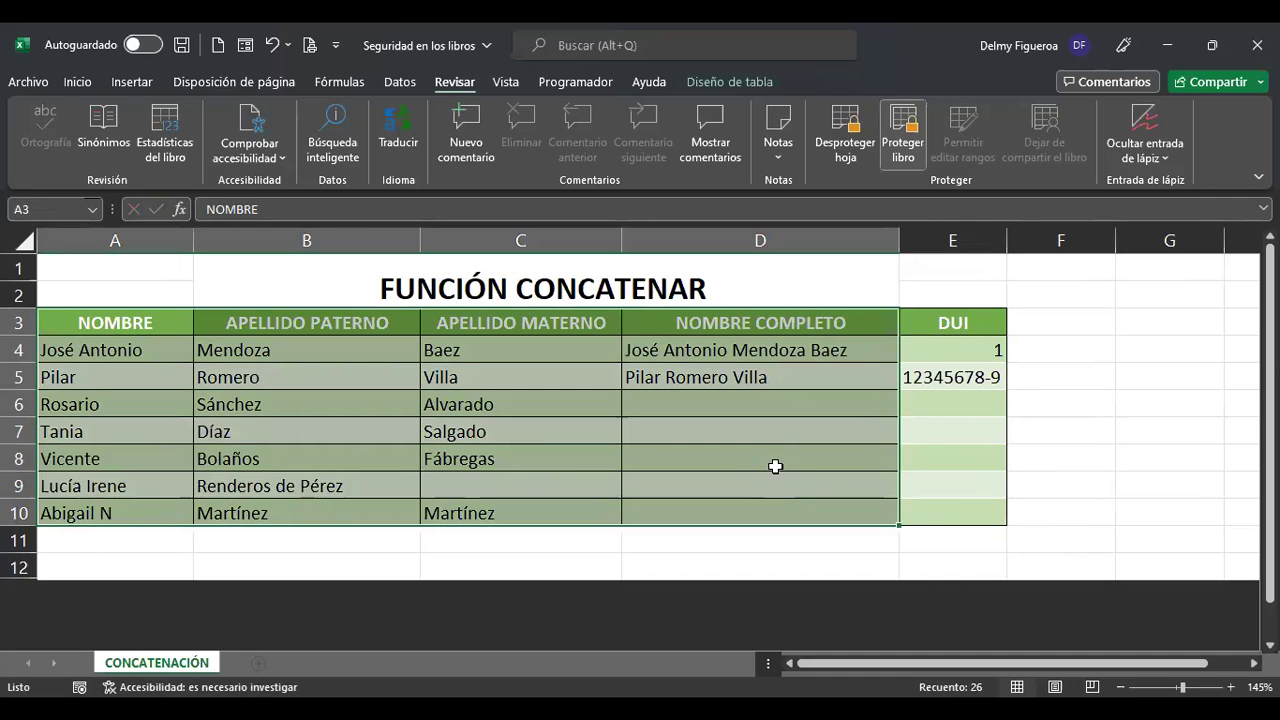
{"action": "left_click_drag", "start_coordinate": [960, 349], "coordinate": [965, 511]}
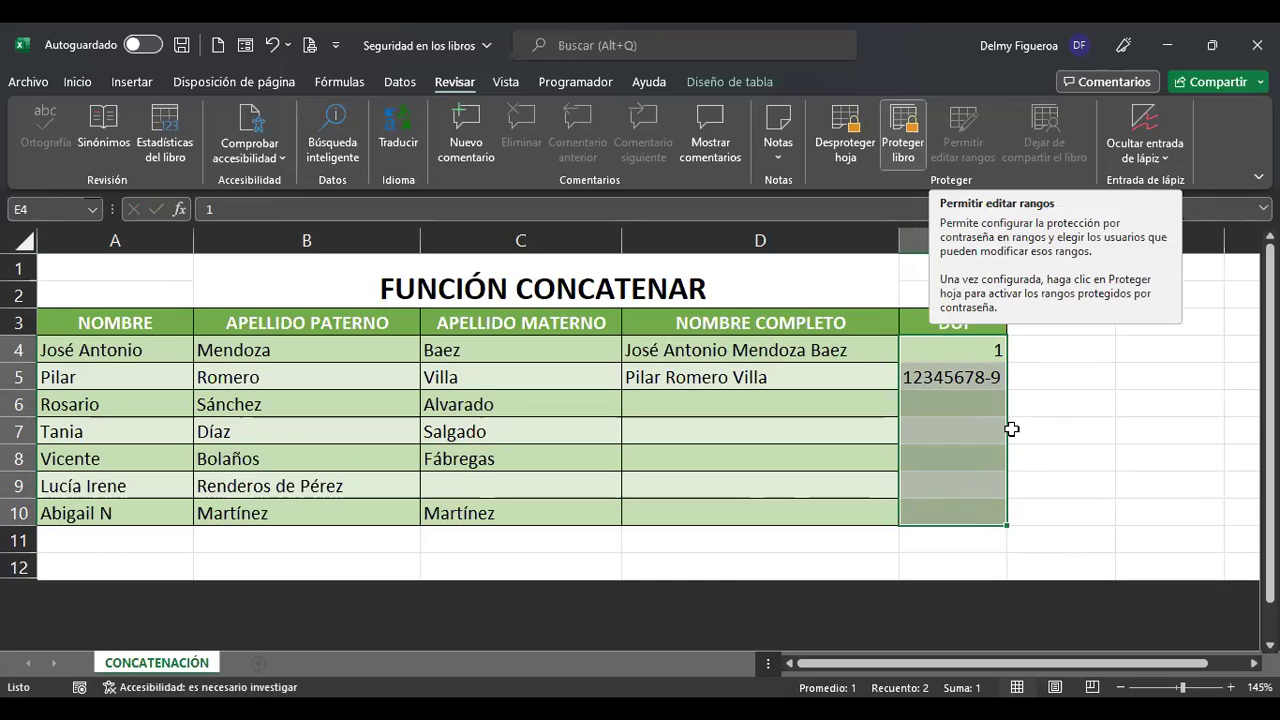
{"action": "left_click", "coordinate": [948, 402]}
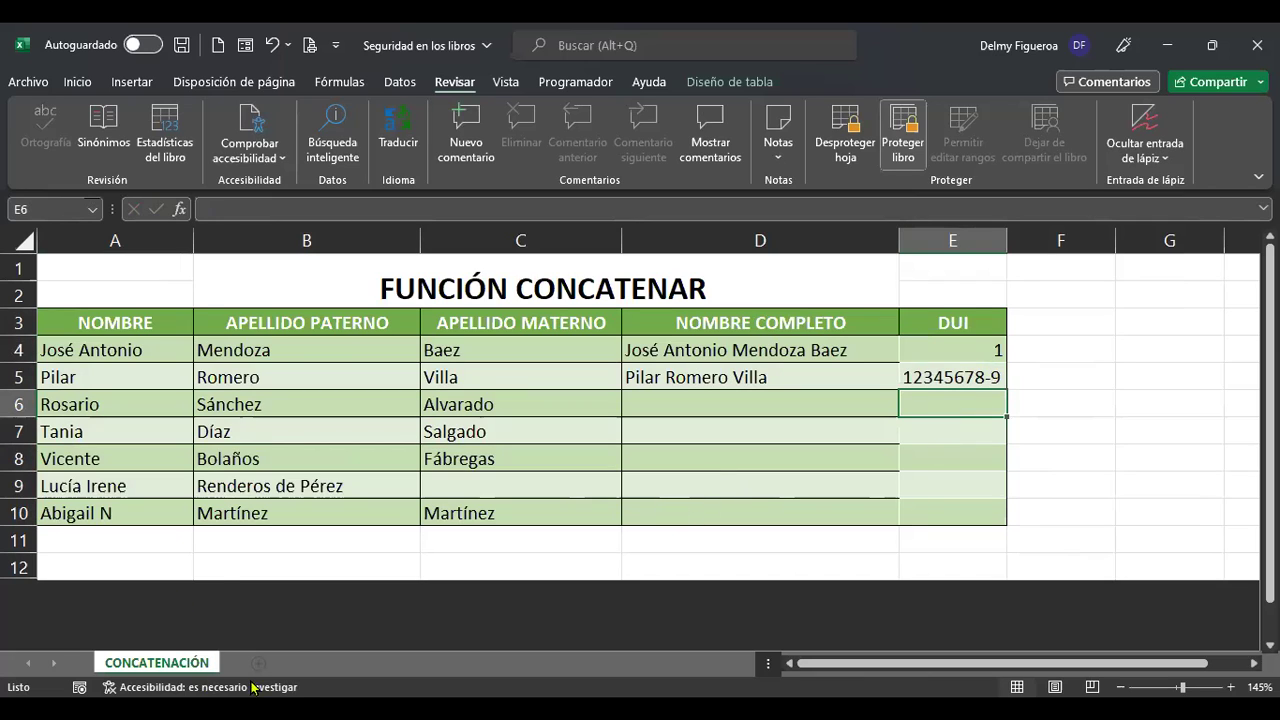
{"action": "left_click", "coordinate": [322, 561]}
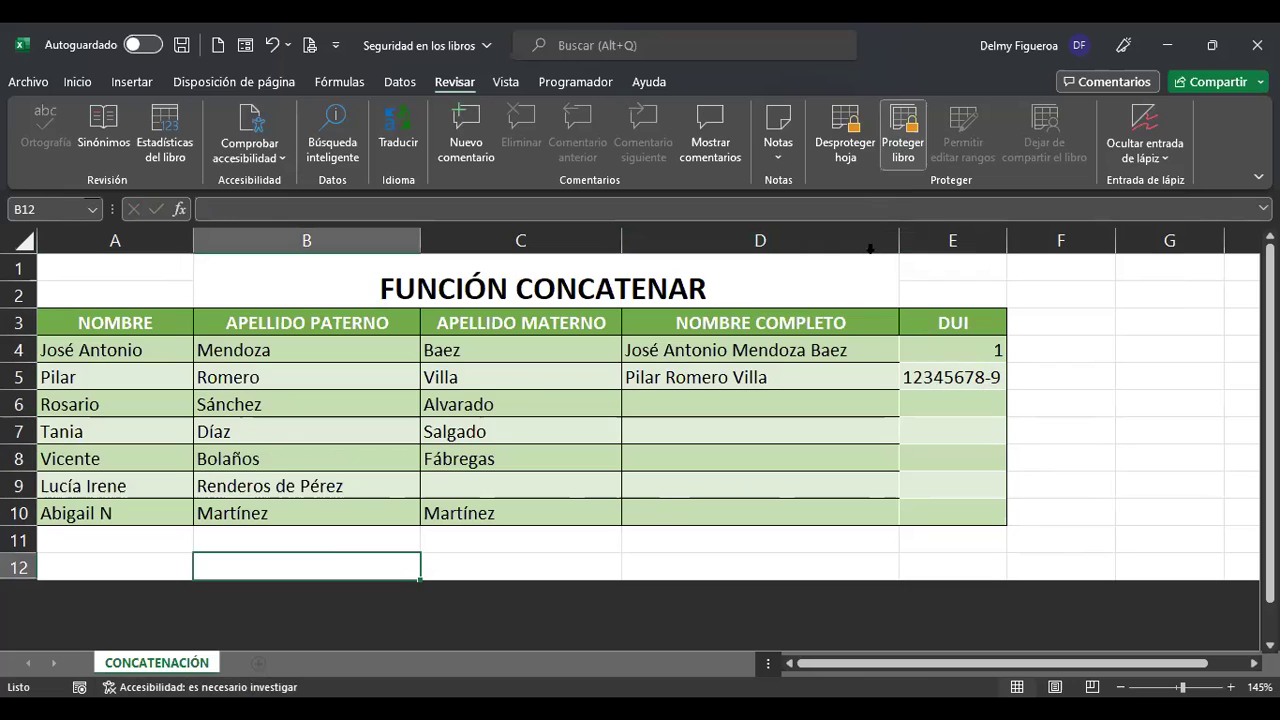
Choose Desproteger hoja, then check cells D8, D9 and C9.
{"action": "left_click", "coordinate": [840, 150]}
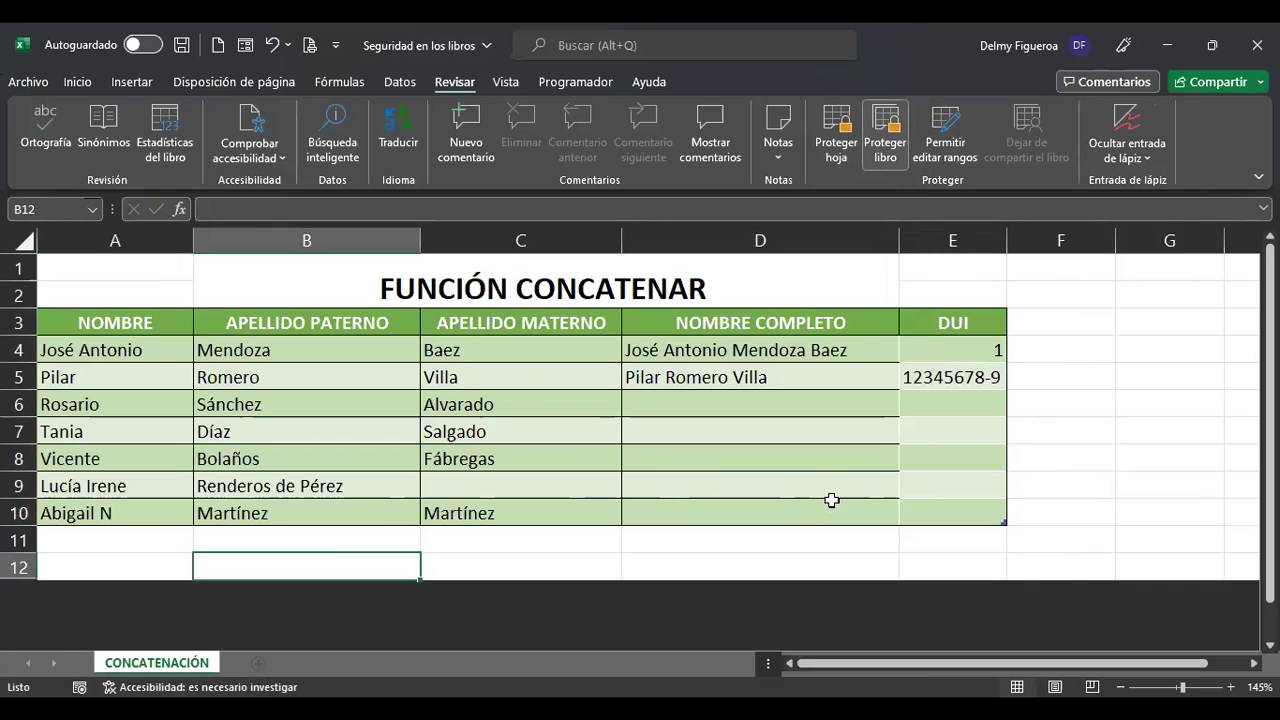
{"action": "left_click", "coordinate": [810, 472]}
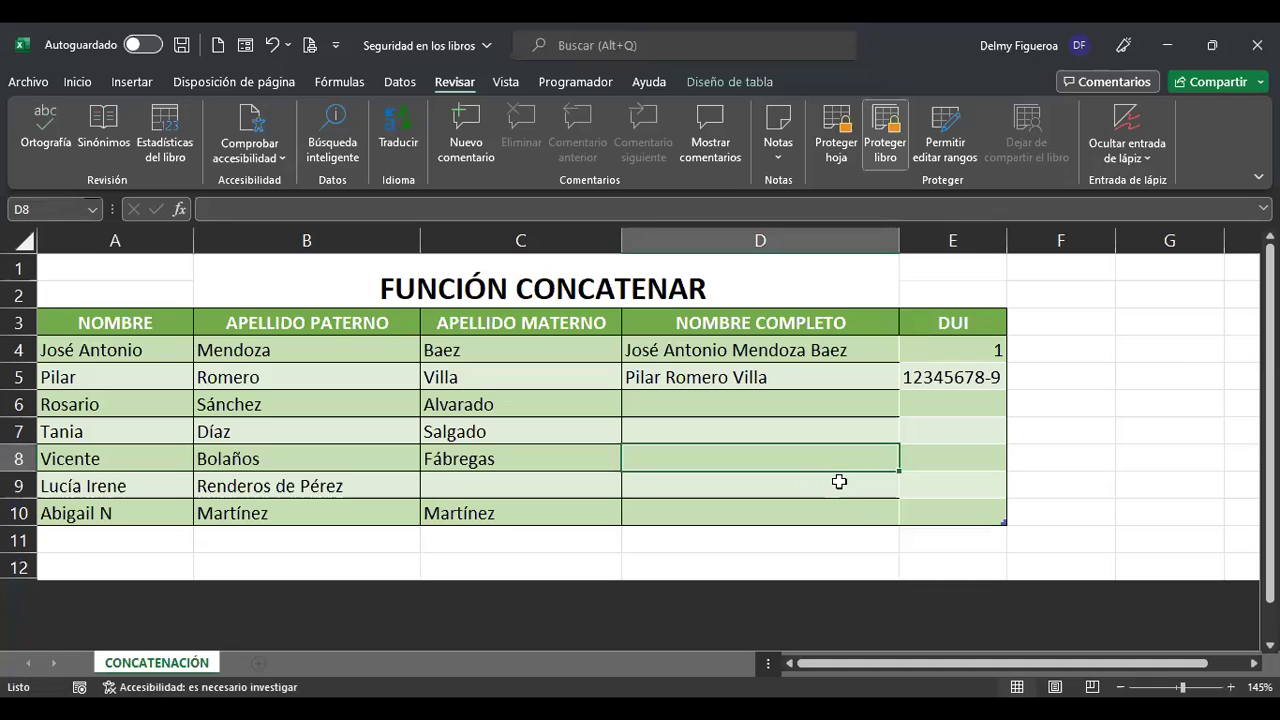
{"action": "left_click", "coordinate": [838, 484]}
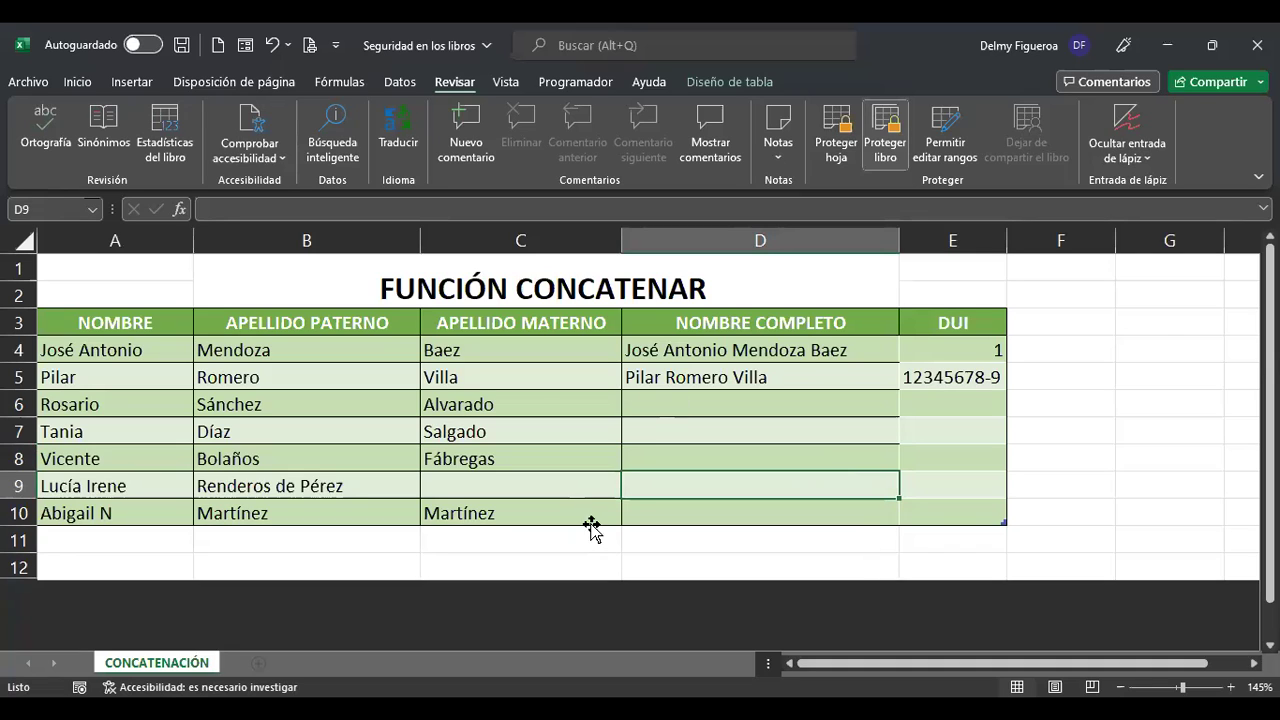
{"action": "left_click", "coordinate": [598, 484]}
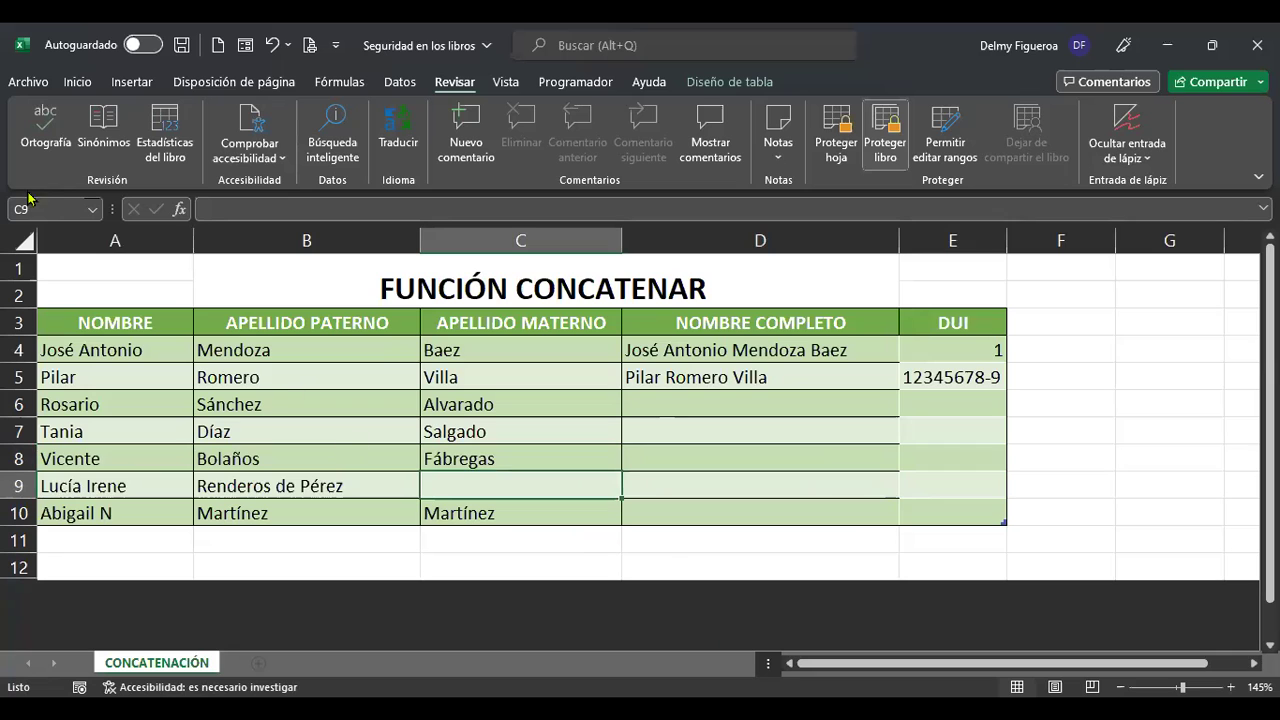
Open Archivo > Guardar como > Más opciones and expand the Herramientas list.
{"action": "left_click", "coordinate": [31, 89]}
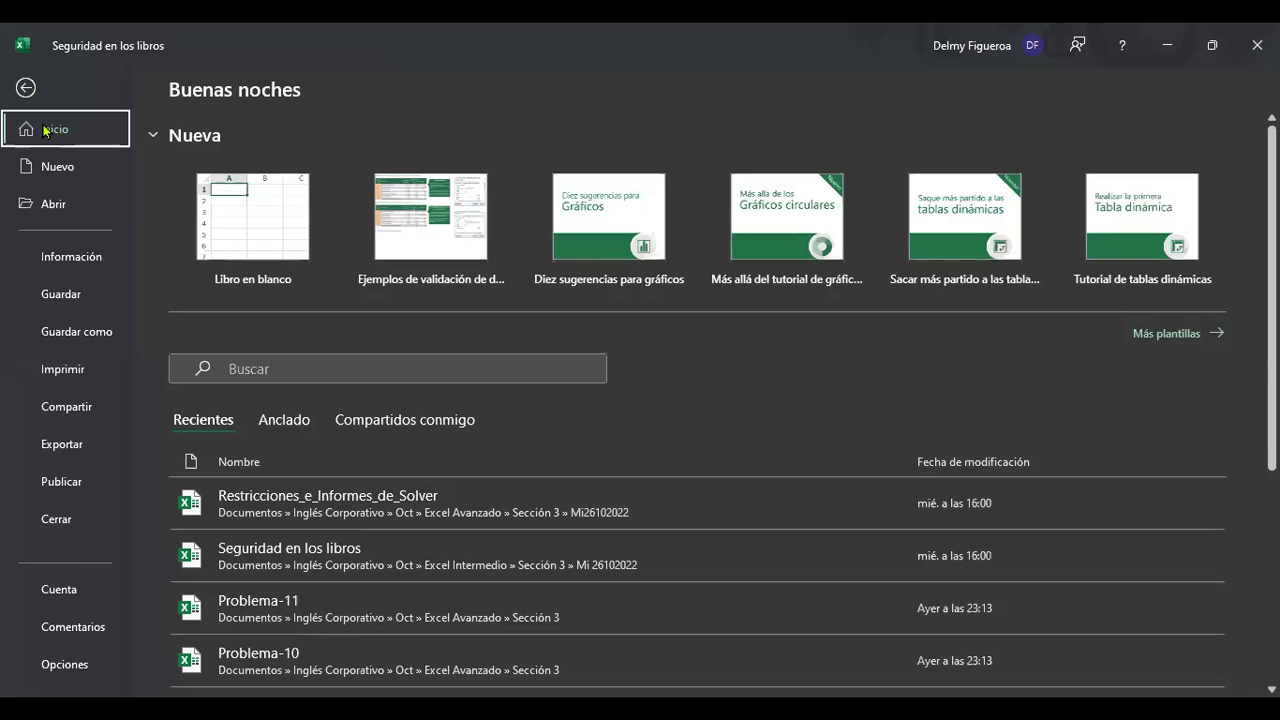
{"action": "left_click", "coordinate": [86, 341]}
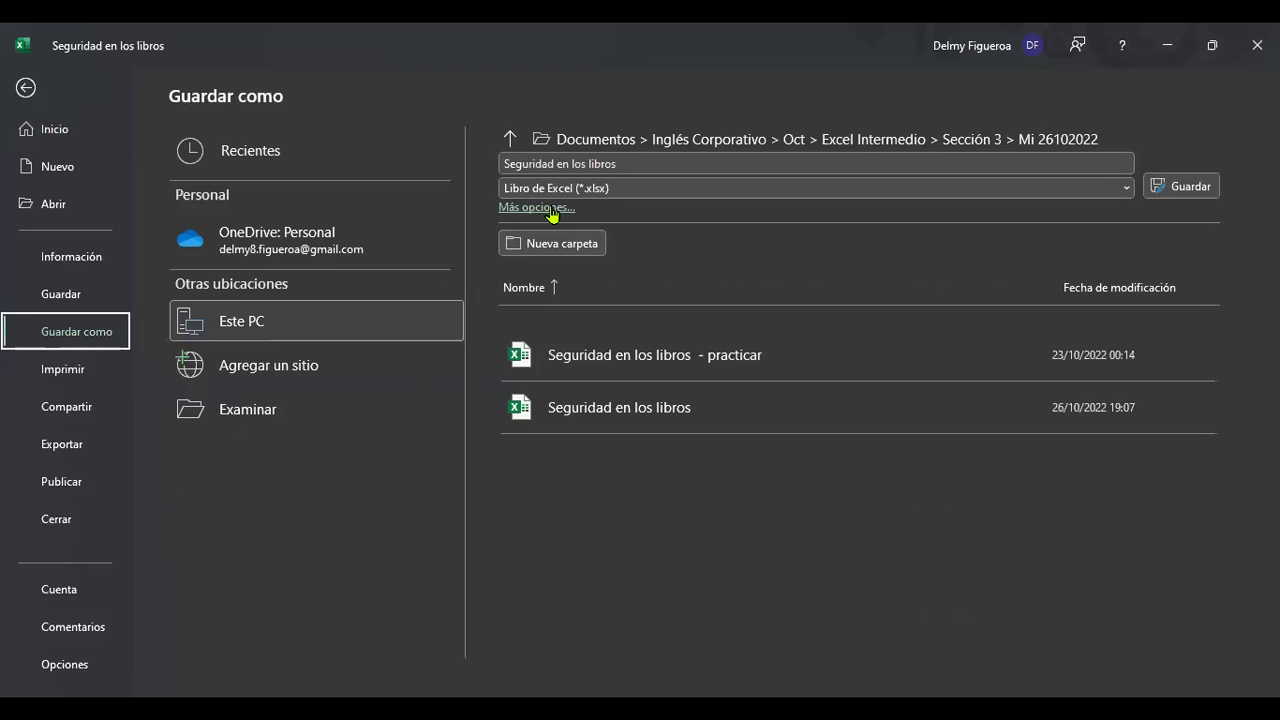
{"action": "left_click", "coordinate": [550, 209]}
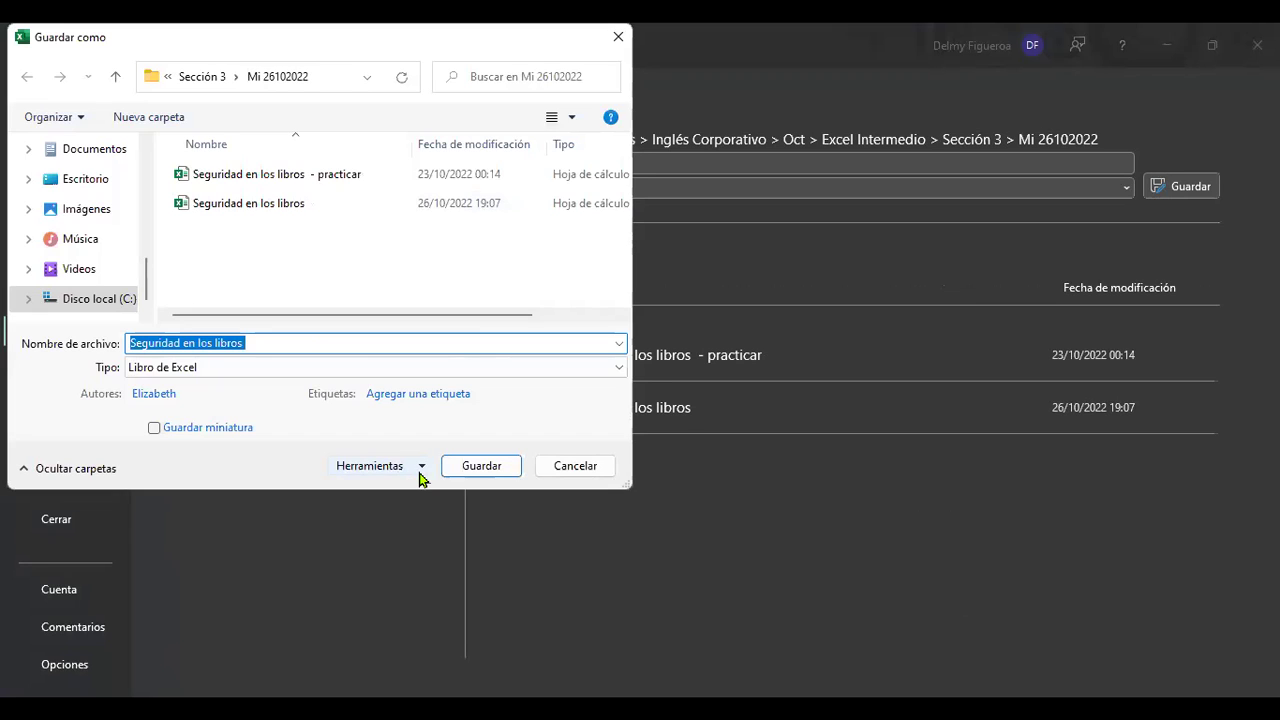
{"action": "left_click", "coordinate": [421, 468]}
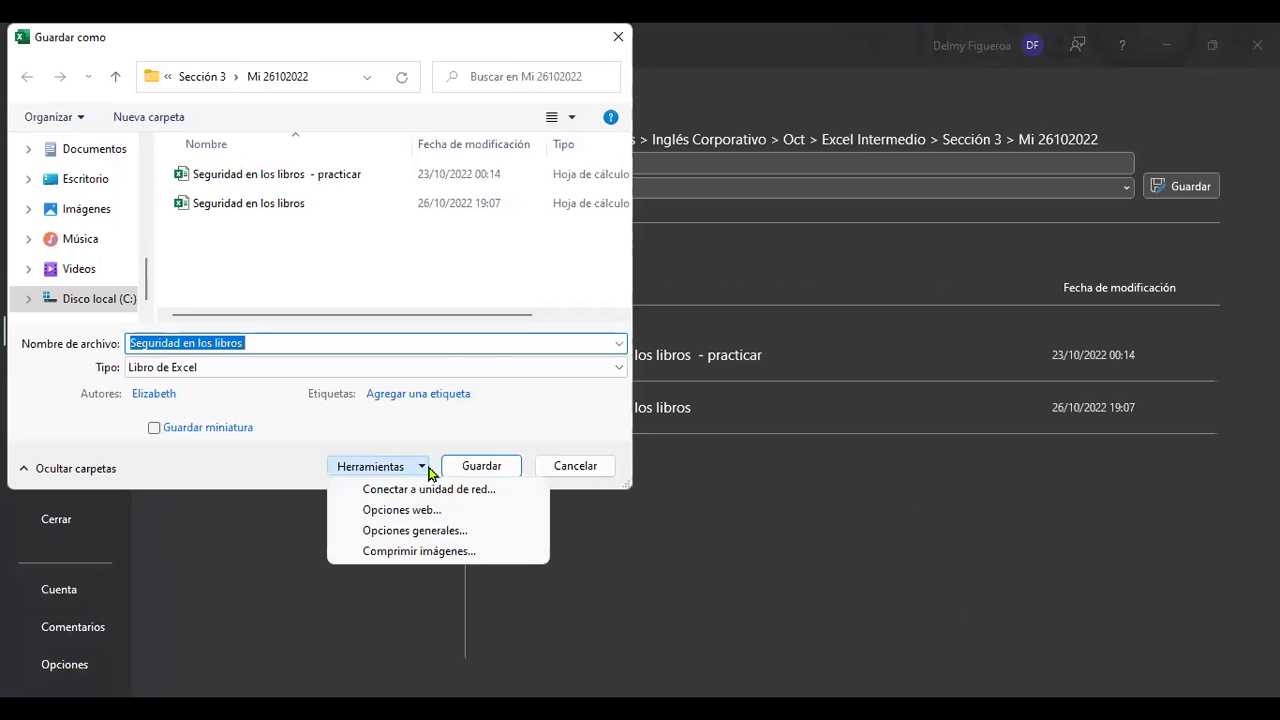
Set and re-confirm an opening password and a writing password in Opciones generales.
{"action": "left_click", "coordinate": [487, 540]}
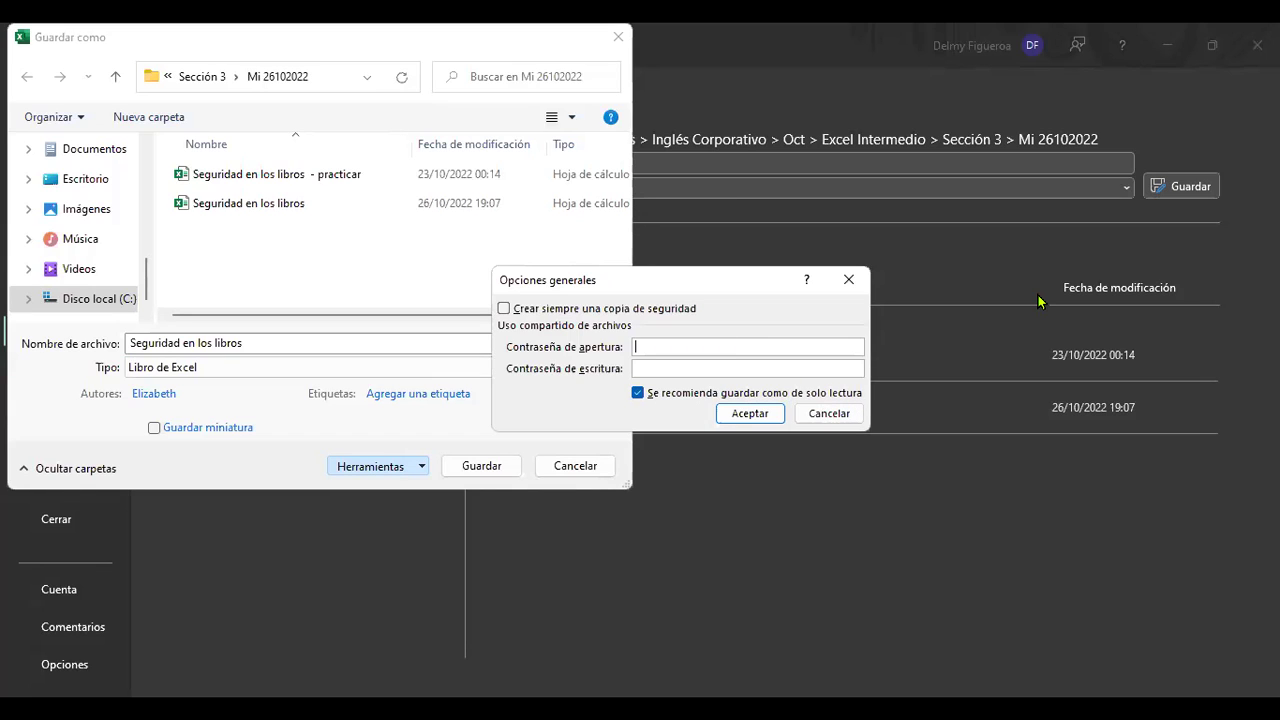
{"action": "type", "text": "1"}
{"action": "left_click", "coordinate": [818, 367]}
{"action": "left_click", "coordinate": [752, 414]}
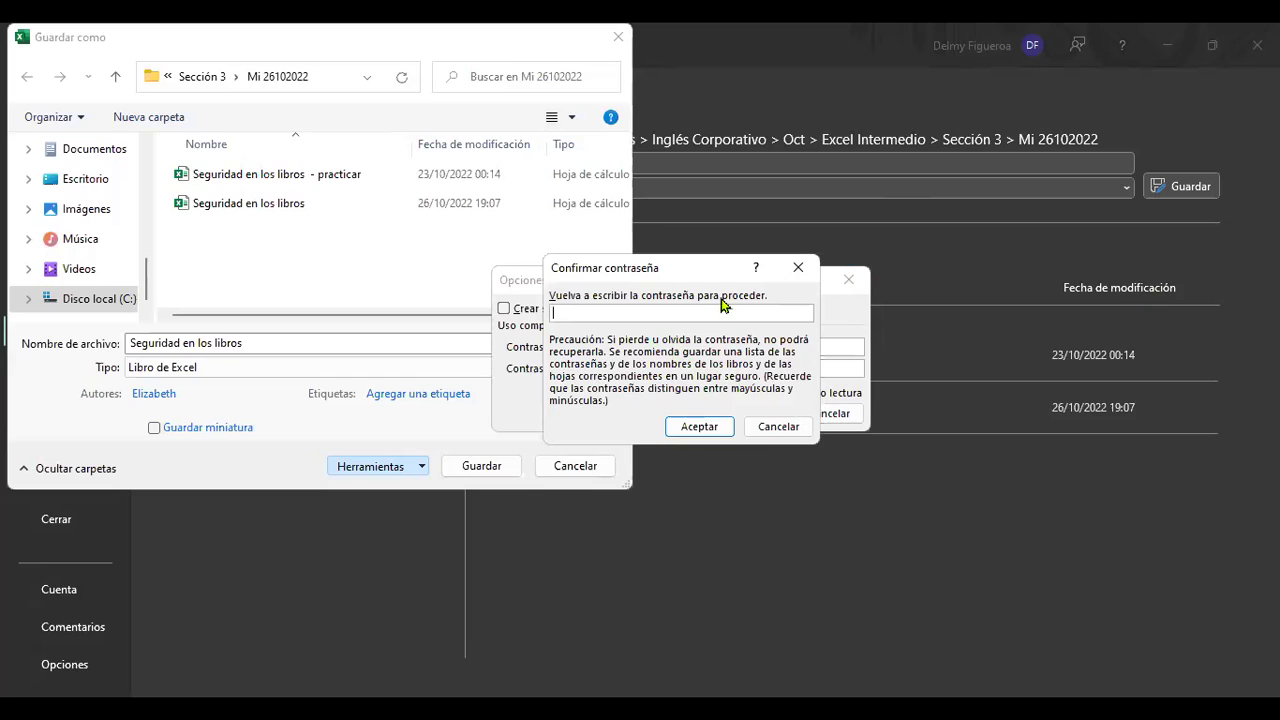
{"action": "type", "text": "••"}
{"action": "left_click", "coordinate": [699, 427]}
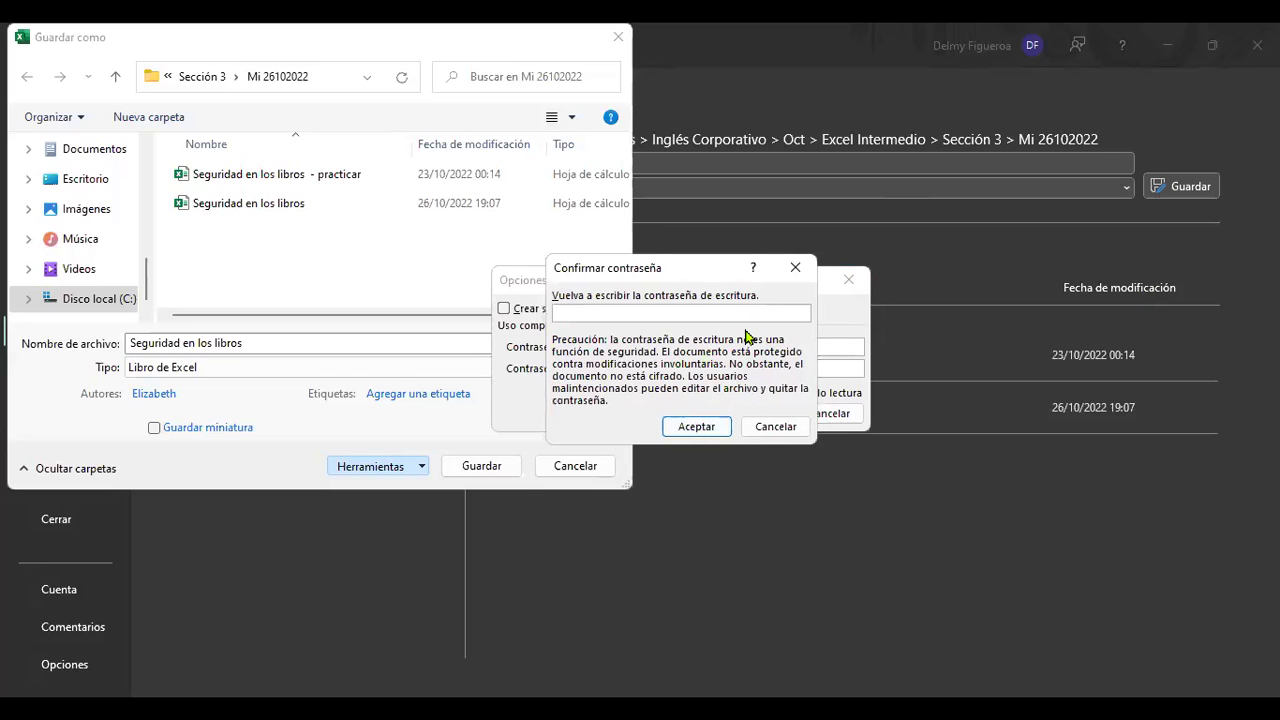
{"action": "type", "text": "•••"}
{"action": "left_click", "coordinate": [697, 427]}
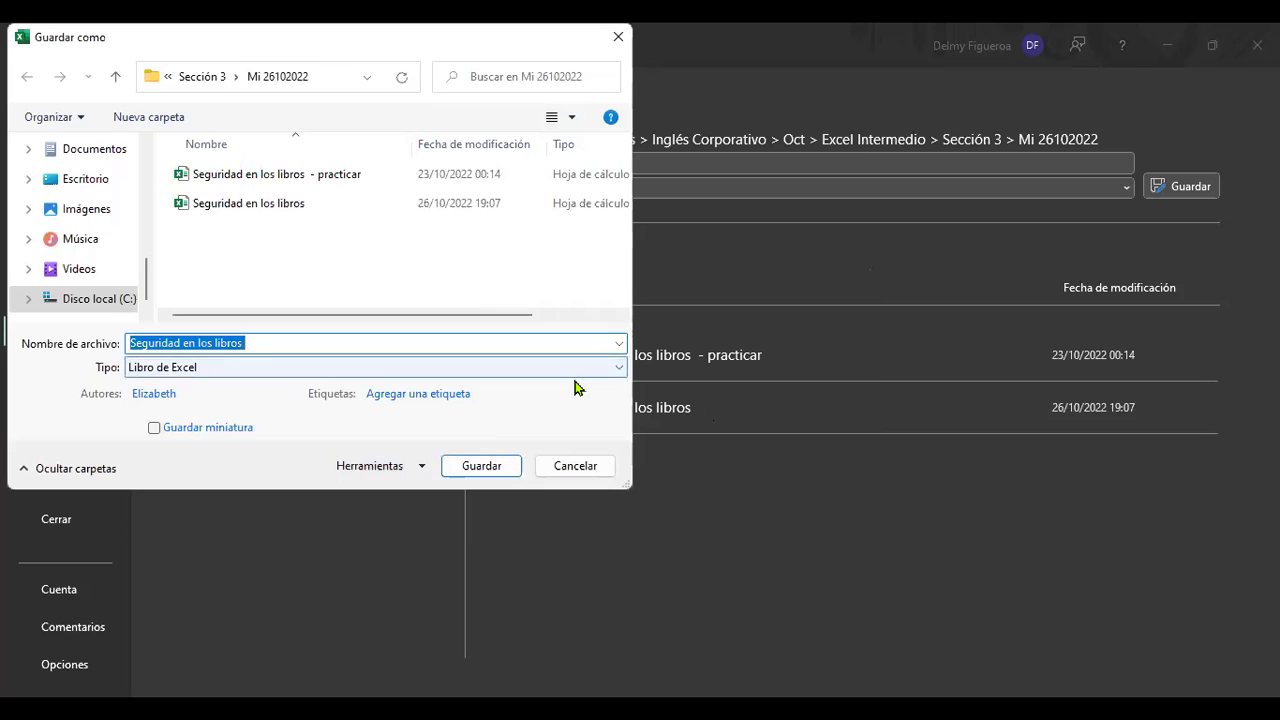
Save the copy under the file name 'Seguridad en los libros 2'.
{"action": "left_click", "coordinate": [465, 343]}
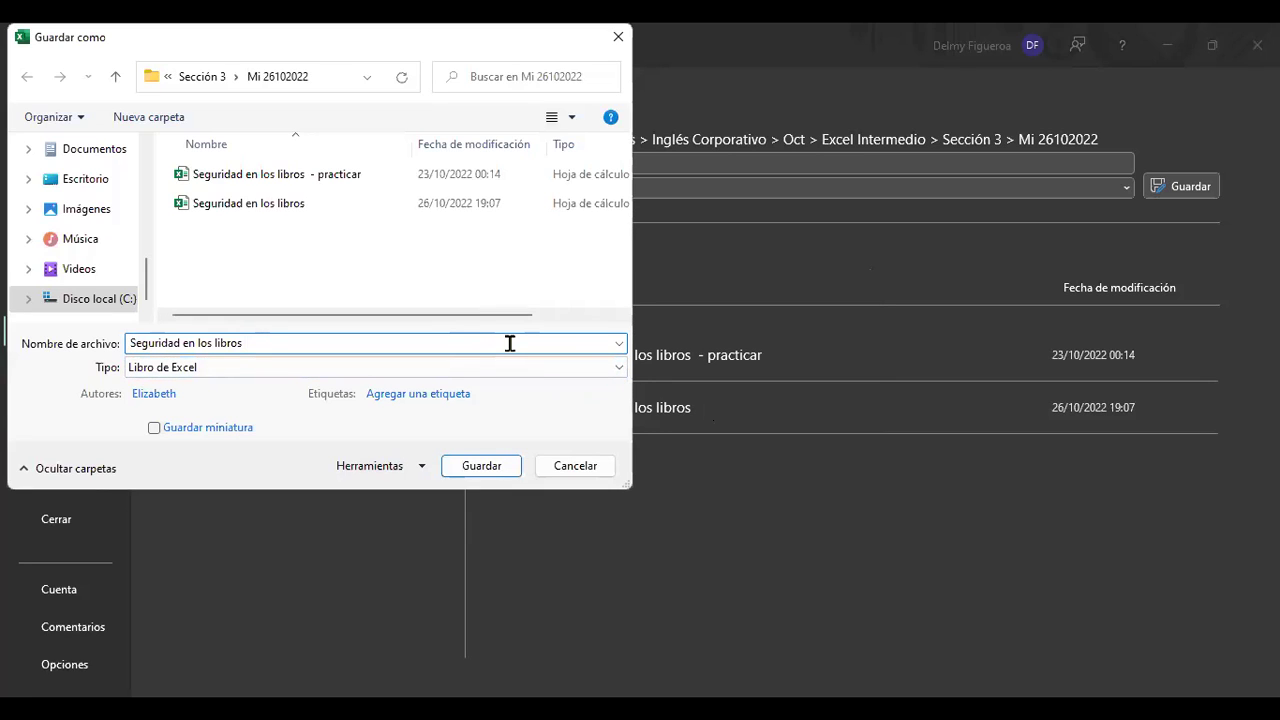
{"action": "type", "text": "2"}
{"action": "left_click", "coordinate": [508, 467]}
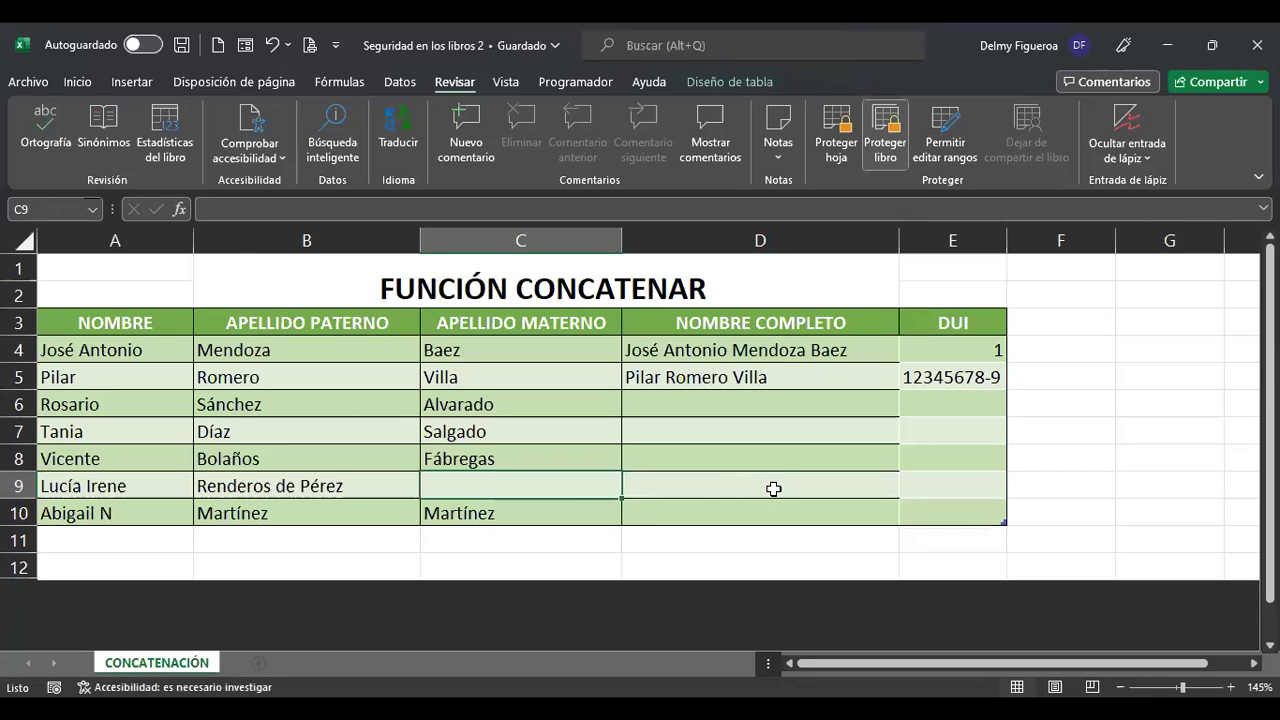
{"action": "left_click", "coordinate": [789, 410]}
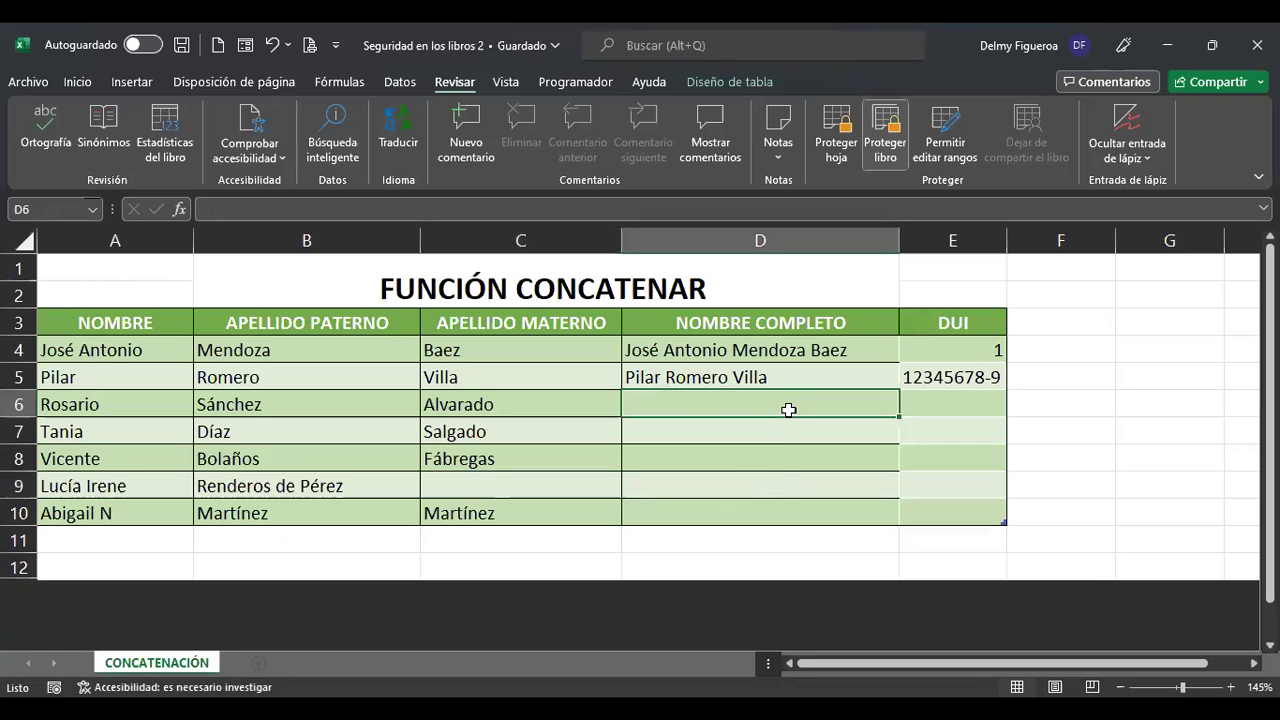
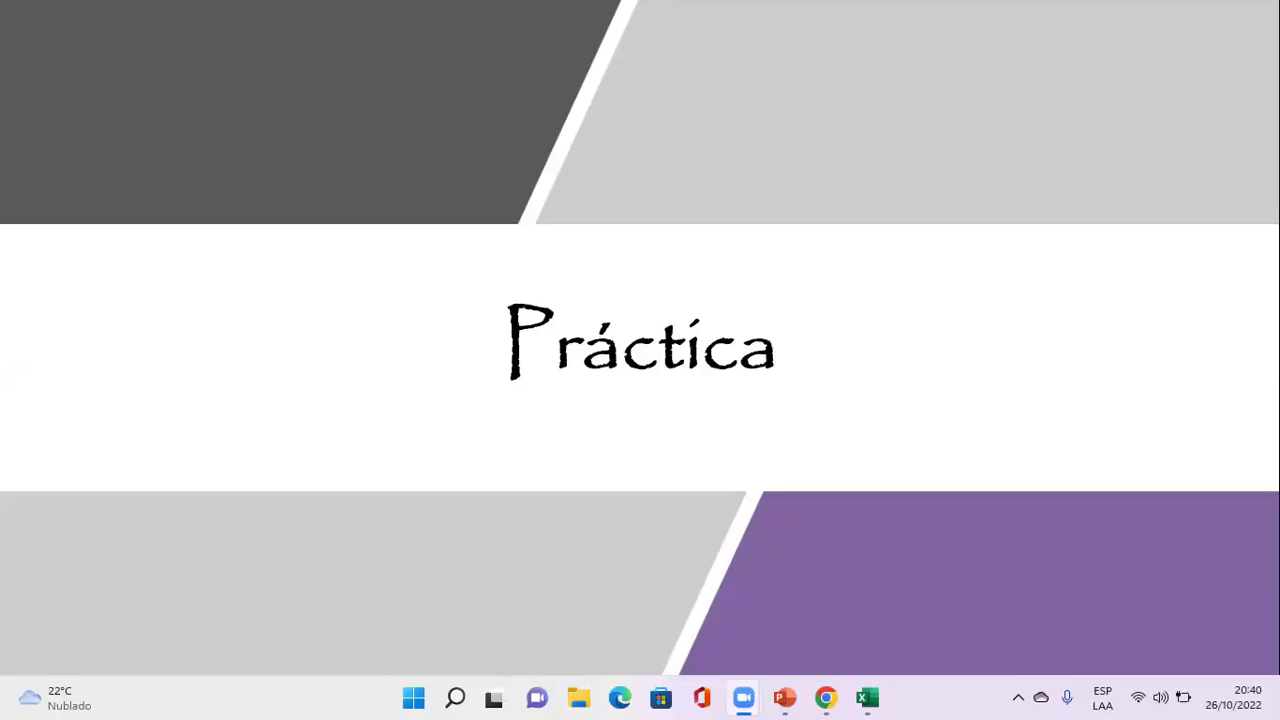
In a maximized File Explorer, go through Documentos › Inglés Corporativo › Oct › Excel Intermedio › Sección 3 › Mi 26102022.
{"action": "left_click", "coordinate": [579, 697]}
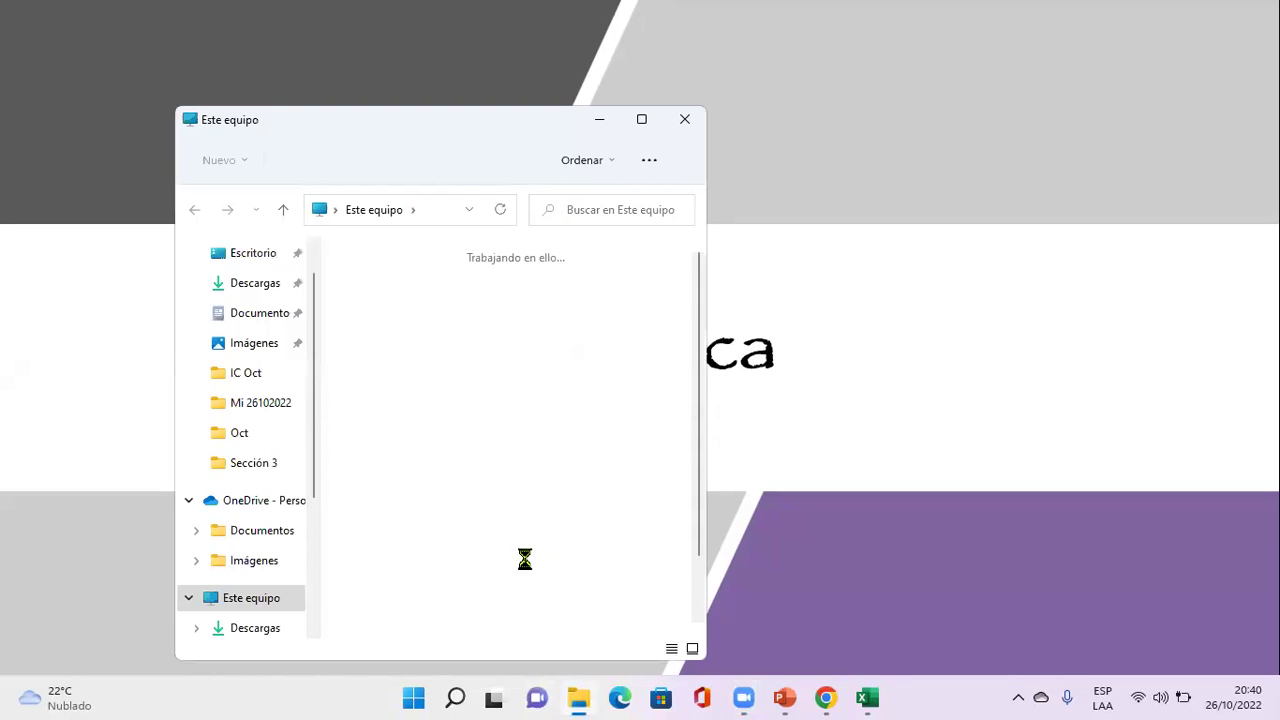
{"action": "left_click", "coordinate": [642, 120]}
{"action": "double_click", "coordinate": [474, 187]}
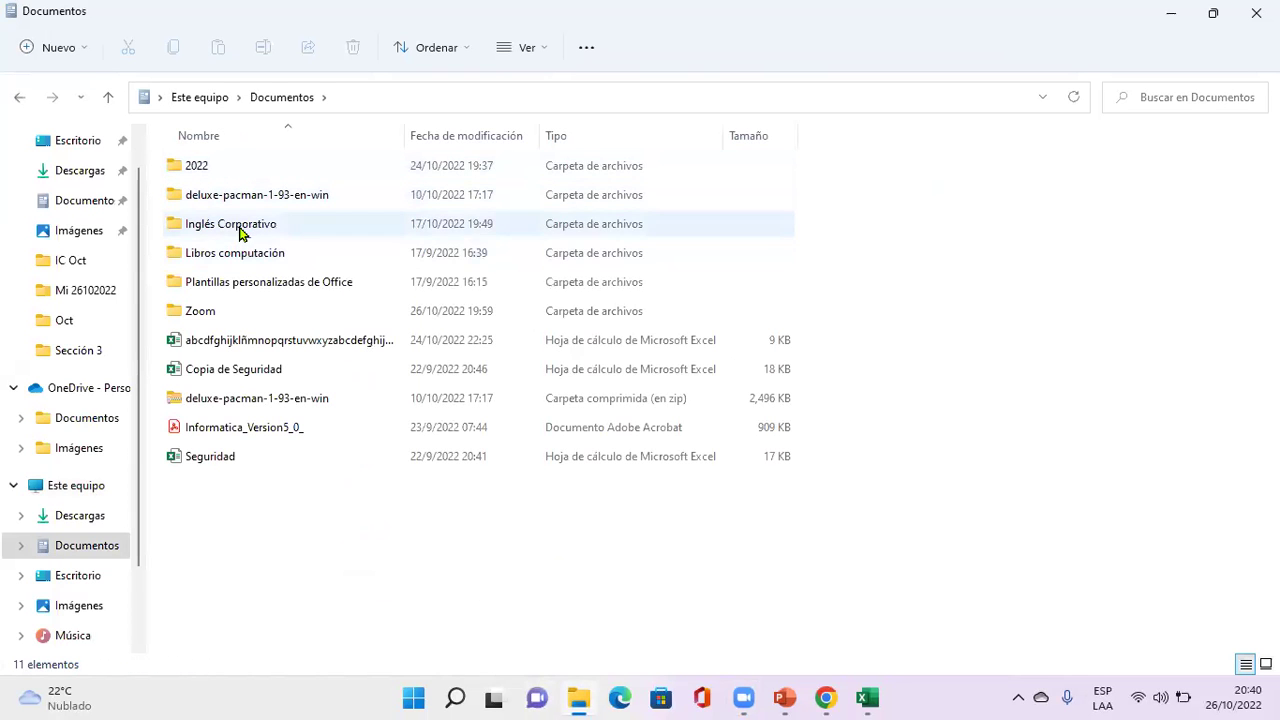
{"action": "double_click", "coordinate": [240, 230]}
{"action": "double_click", "coordinate": [240, 230]}
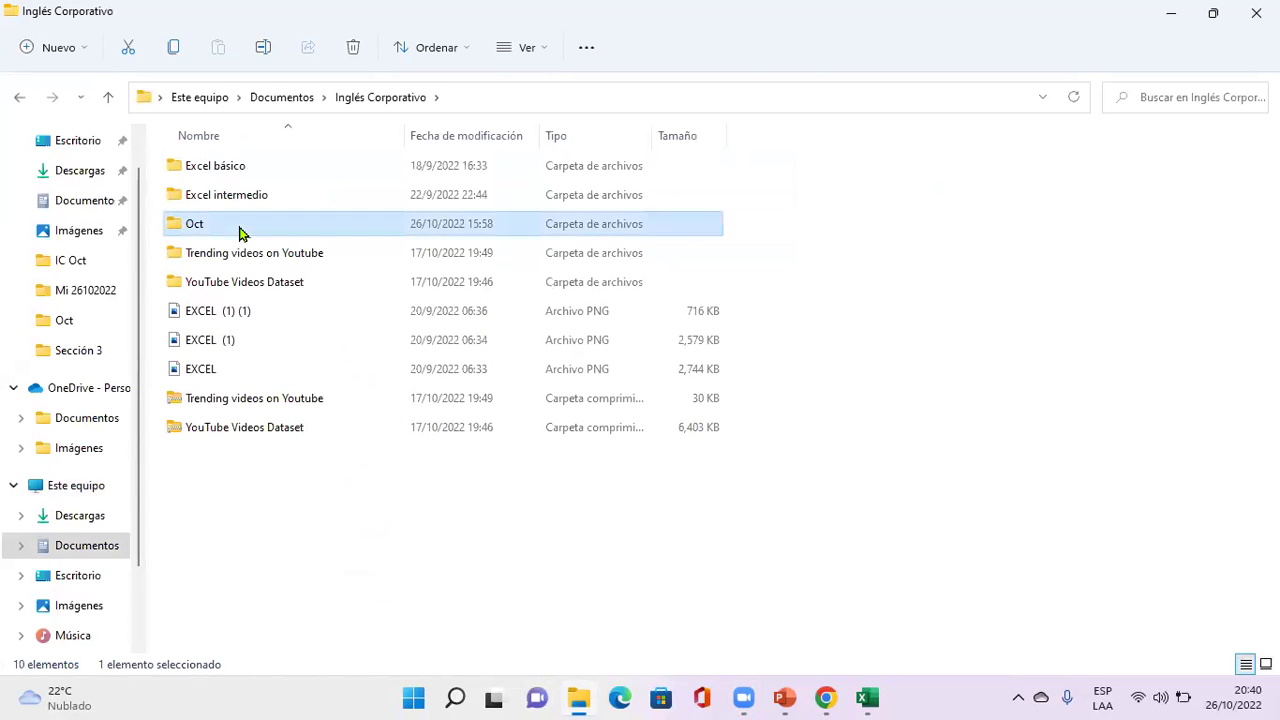
{"action": "double_click", "coordinate": [251, 194]}
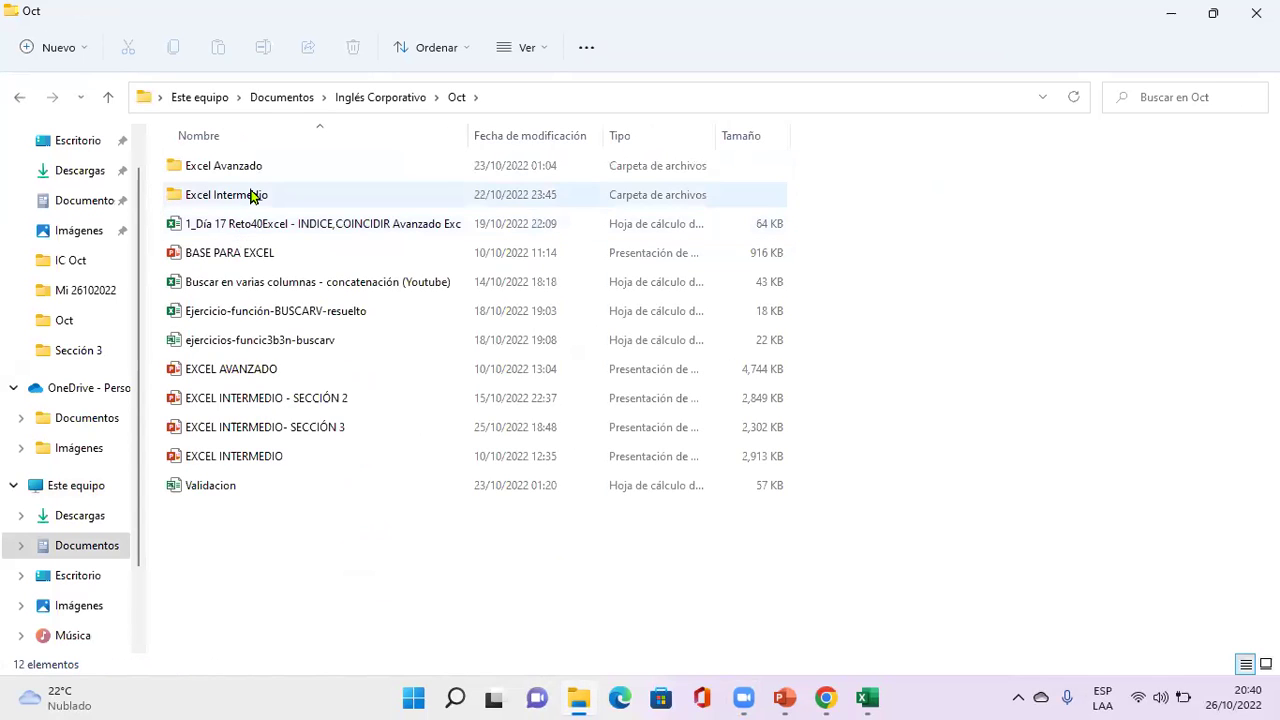
{"action": "double_click", "coordinate": [243, 320]}
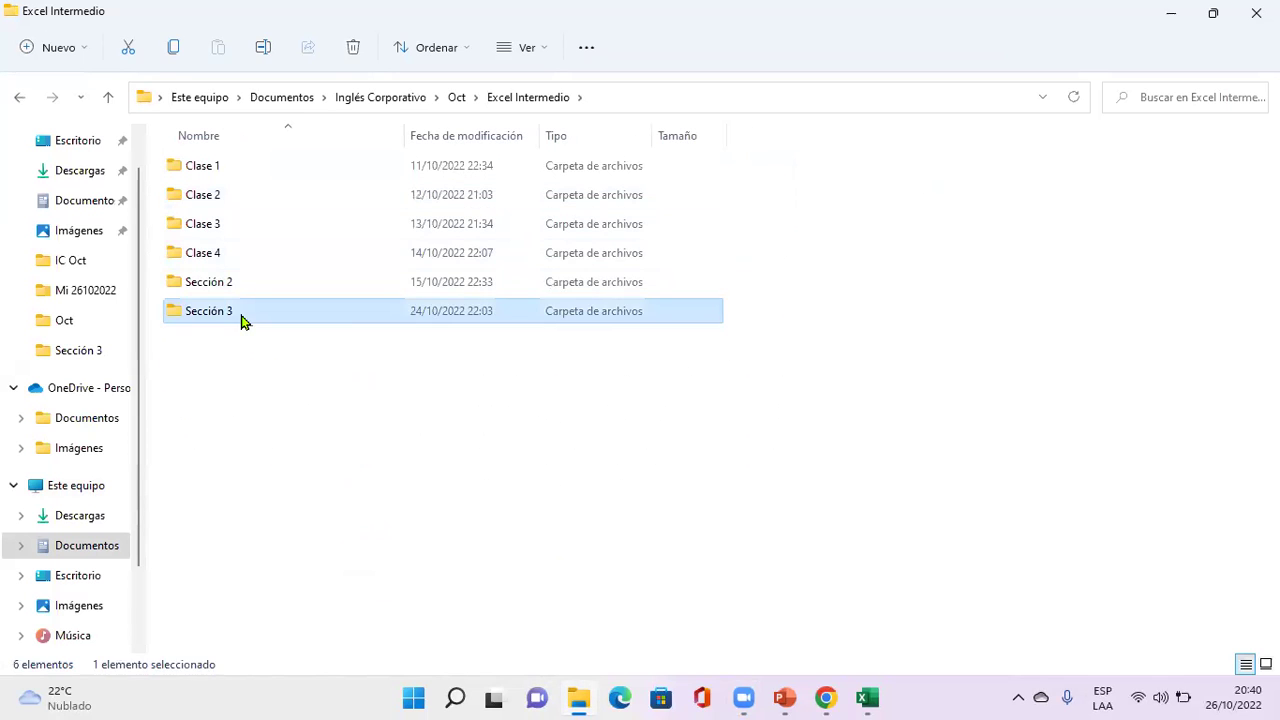
{"action": "double_click", "coordinate": [237, 252]}
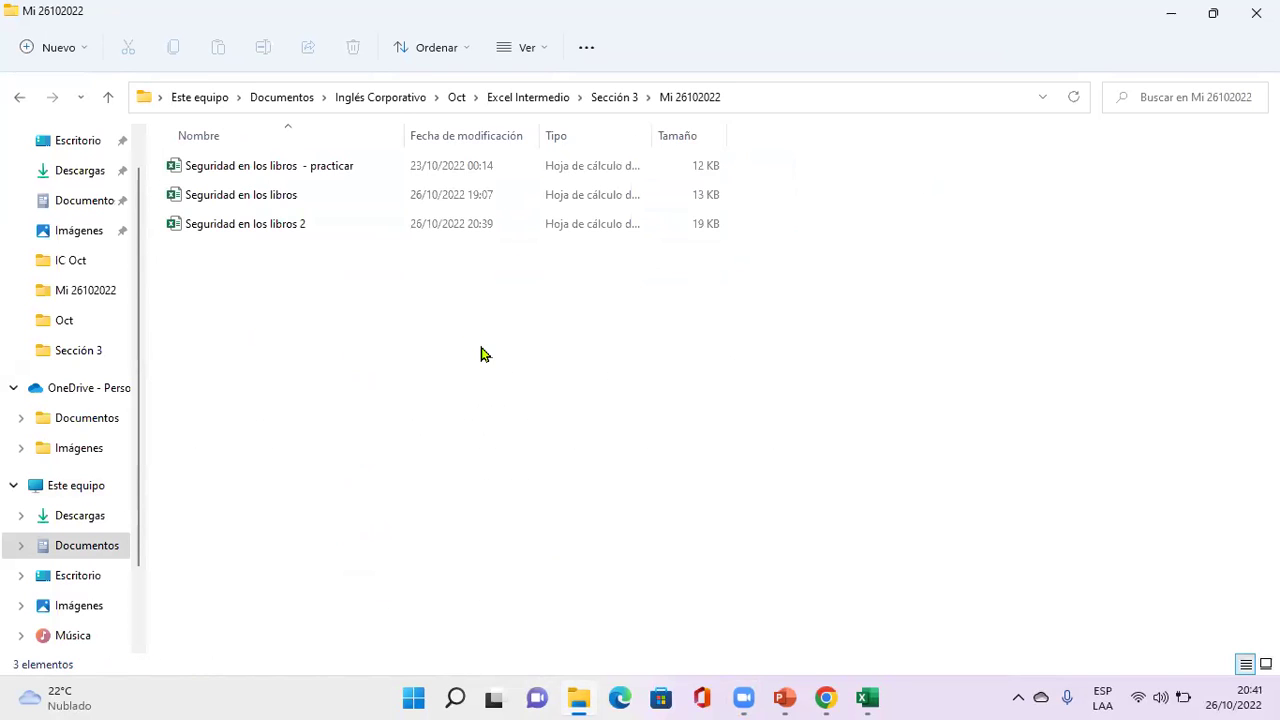
Open Seguridad en los libros 2, entering the open and write passwords and declining read-only.
{"action": "key", "text": "End"}
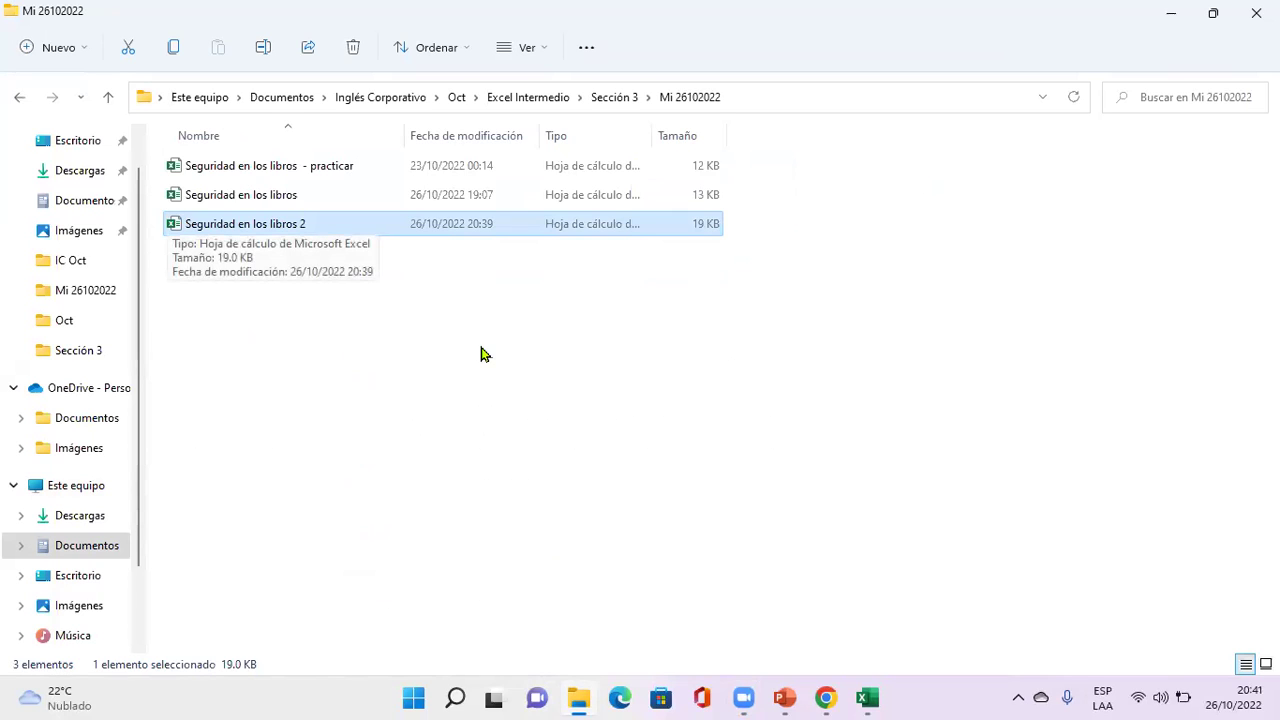
{"action": "key", "text": "Return"}
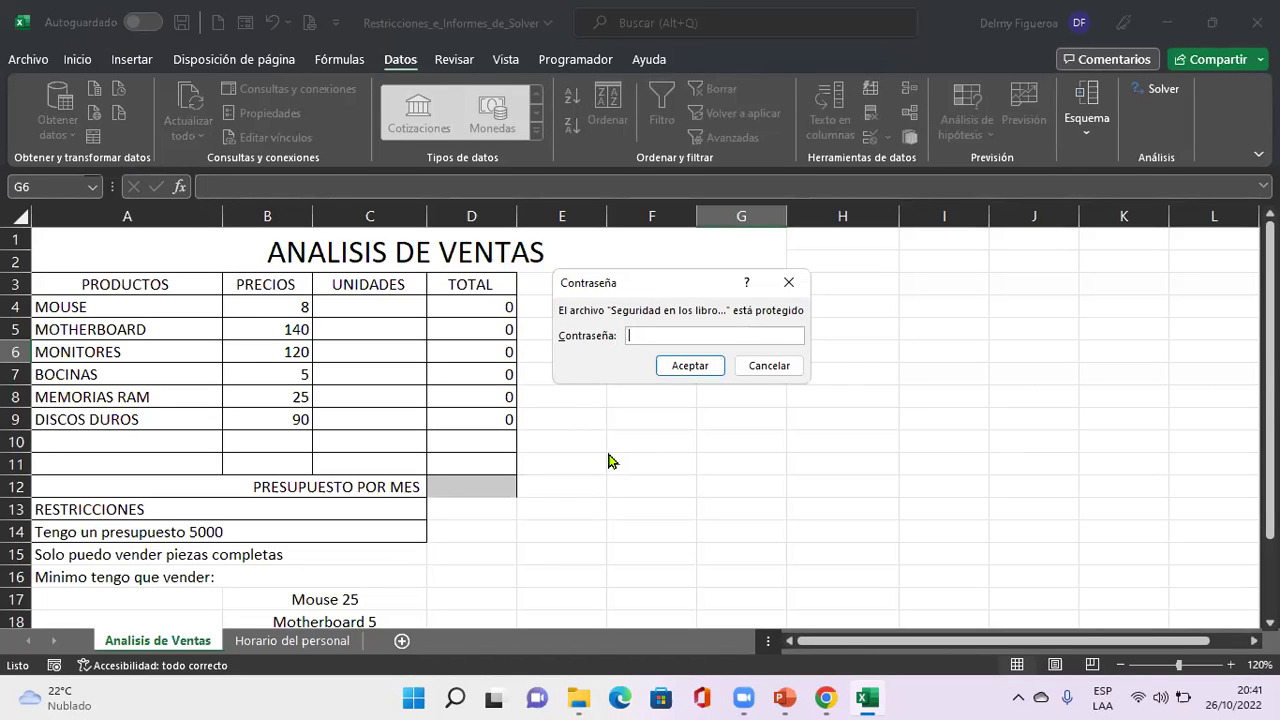
{"action": "type", "text": "123"}
{"action": "left_click", "coordinate": [718, 366]}
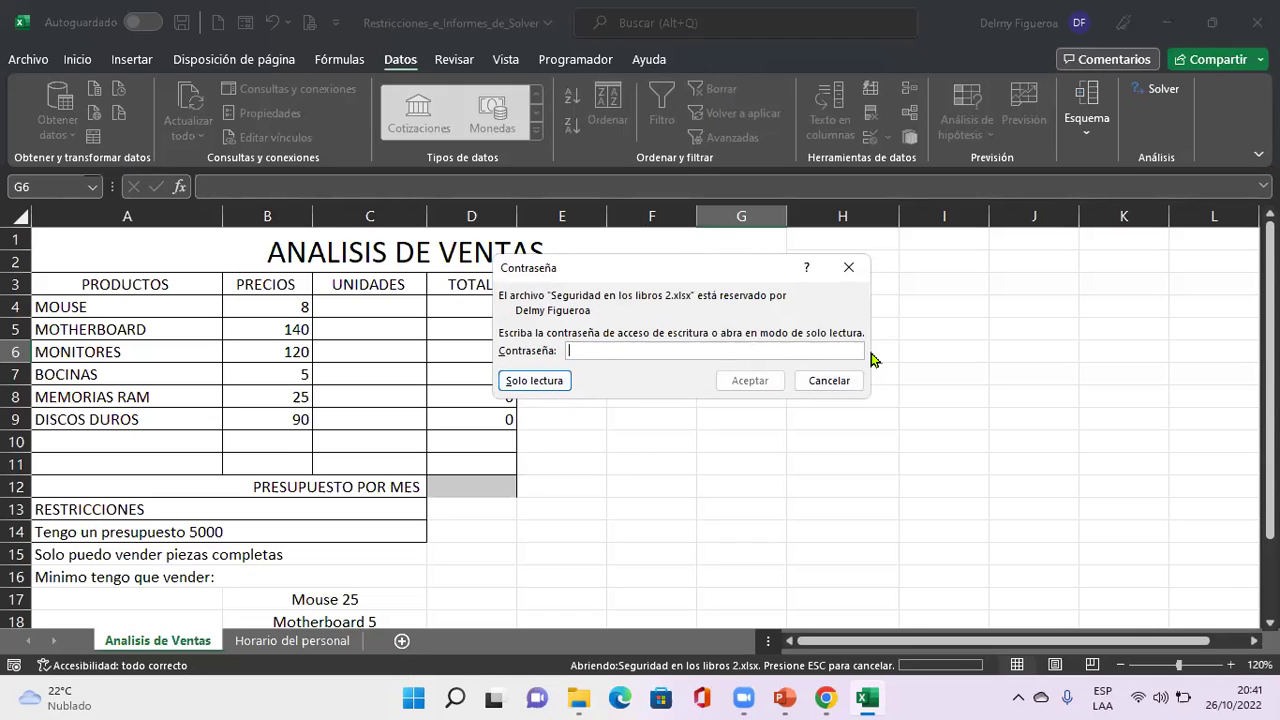
{"action": "type", "text": "123"}
{"action": "left_click", "coordinate": [748, 381]}
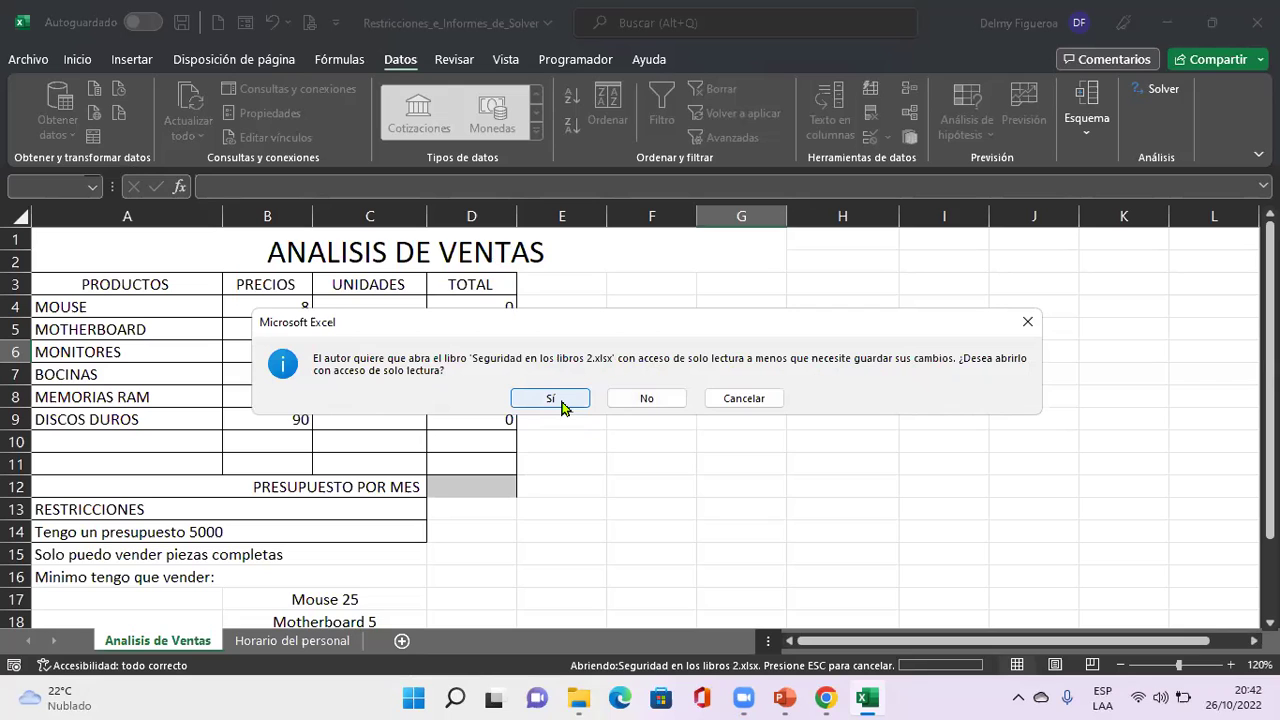
{"action": "left_click", "coordinate": [654, 404]}
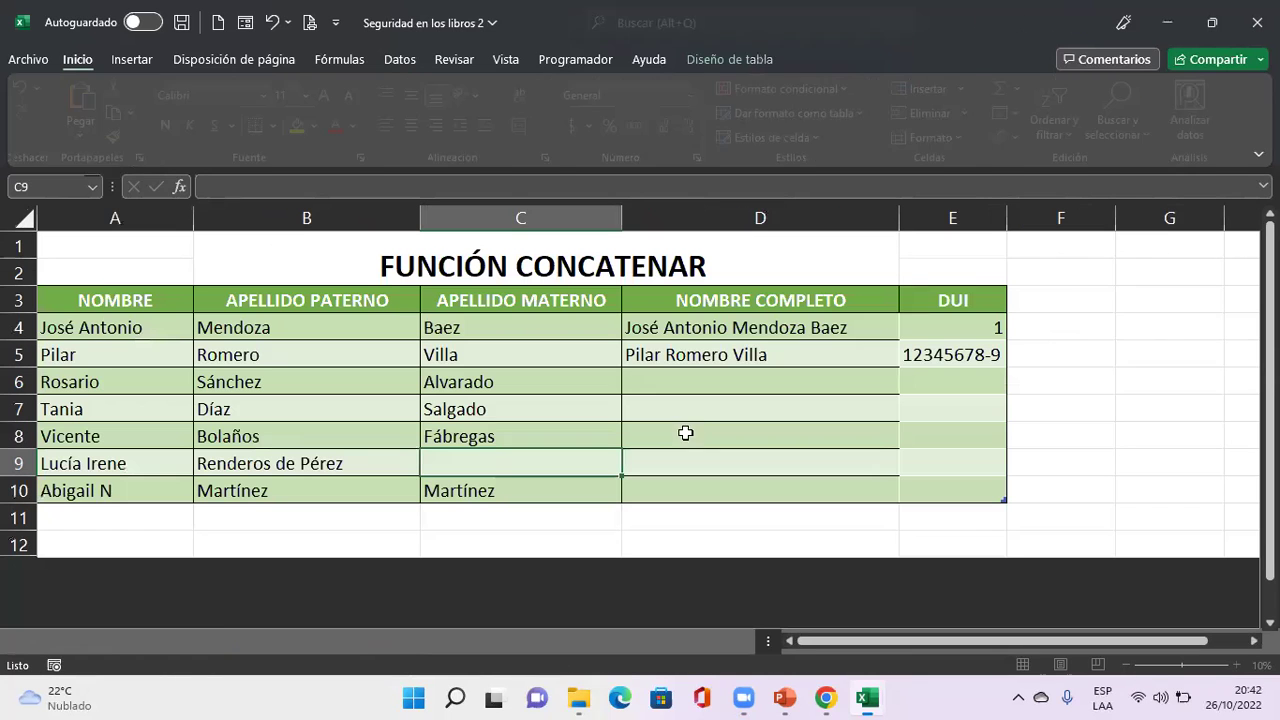
{"action": "left_click", "coordinate": [818, 390]}
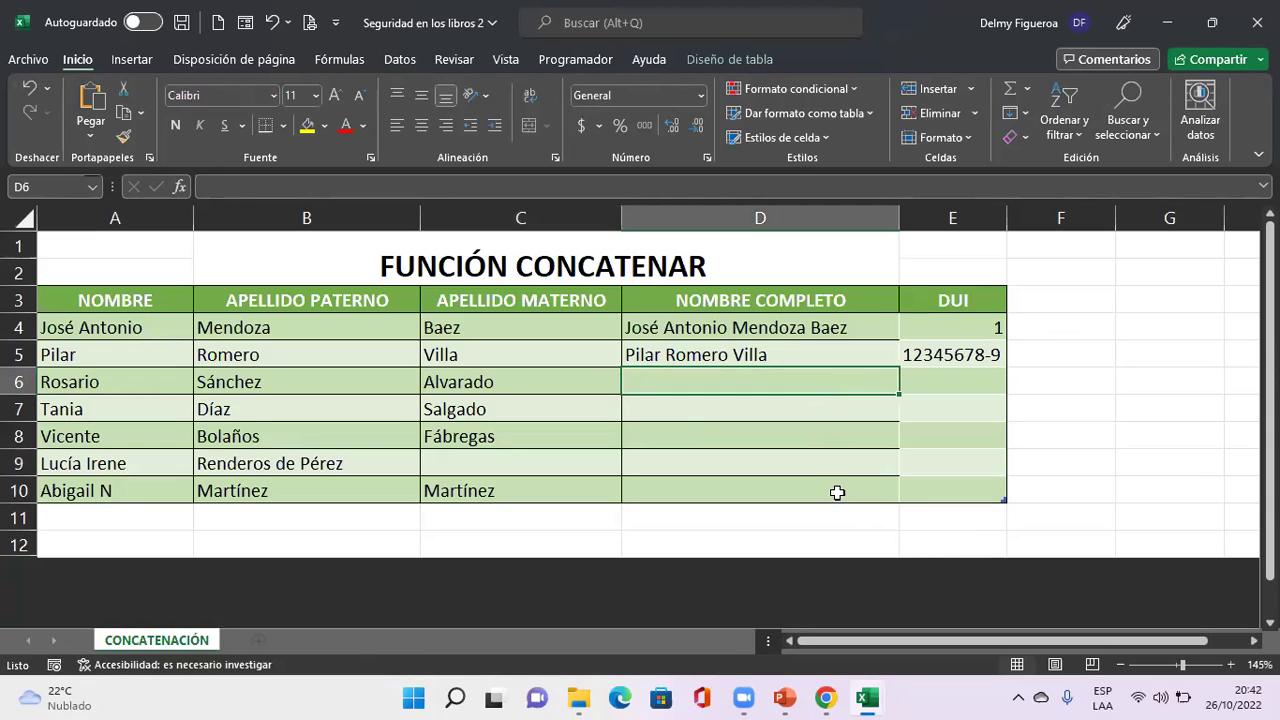
{"action": "left_click", "coordinate": [863, 411]}
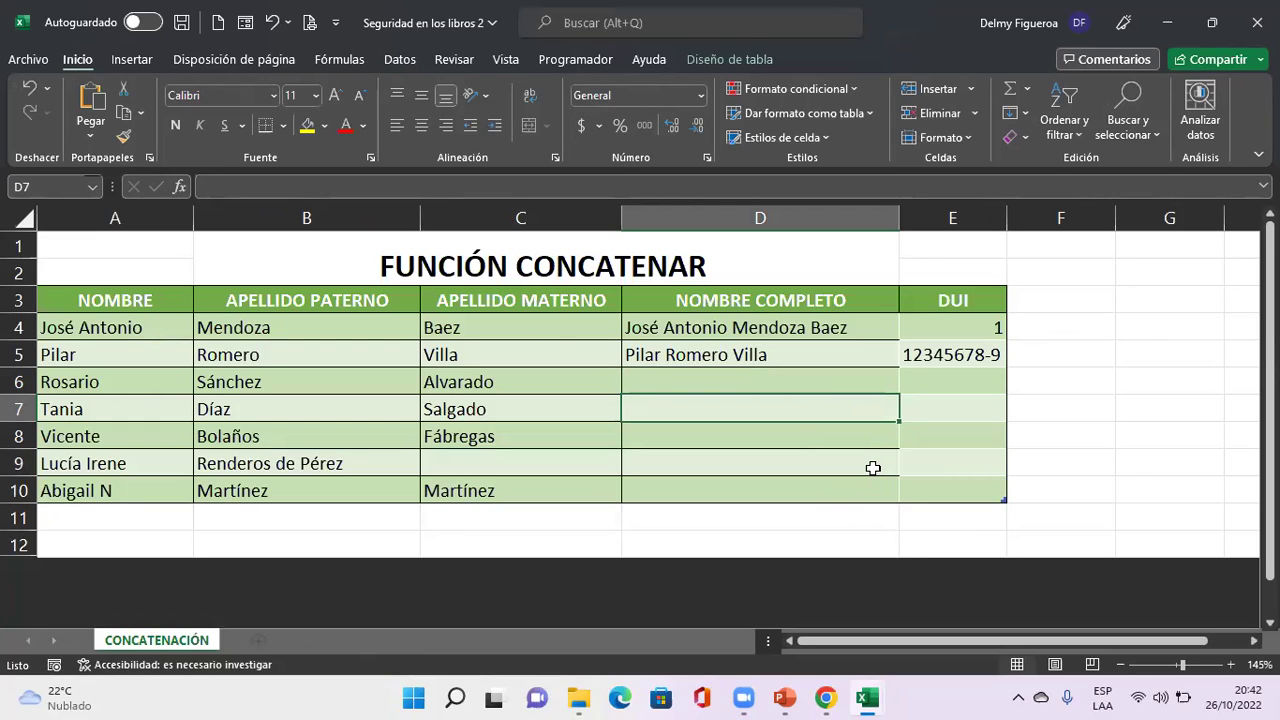
{"action": "left_click", "coordinate": [31, 62]}
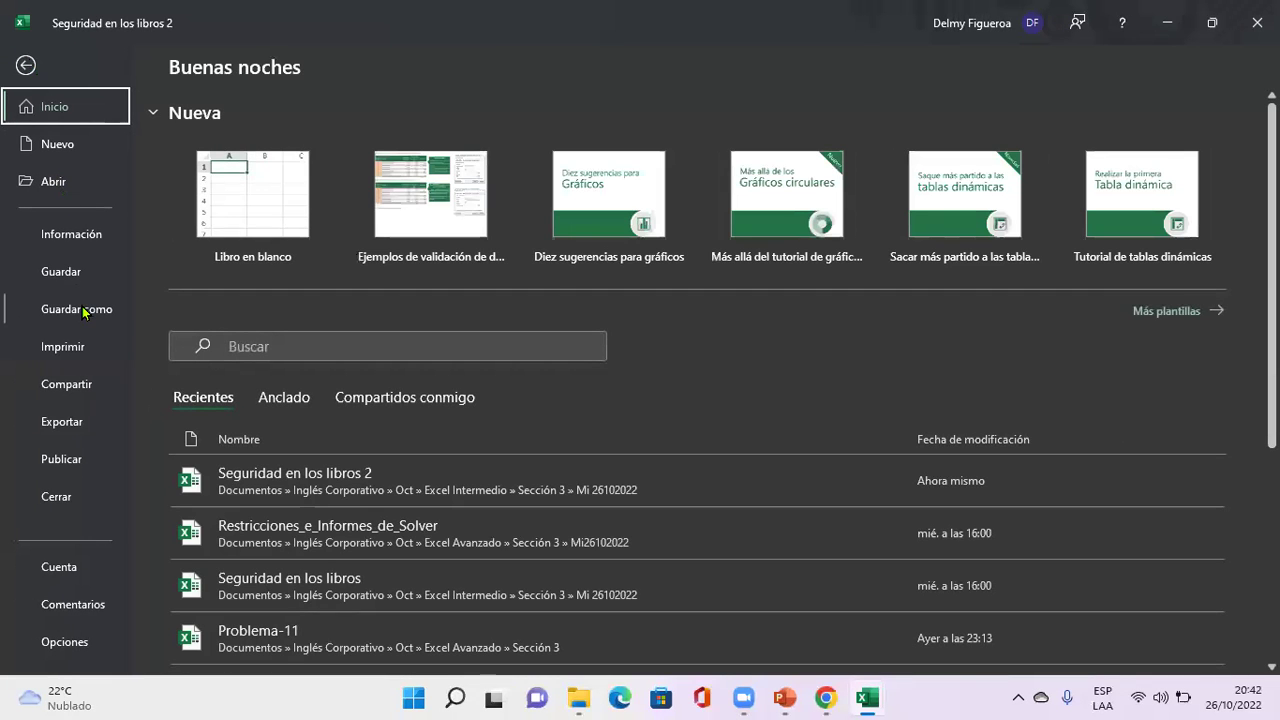
{"action": "left_click", "coordinate": [84, 312]}
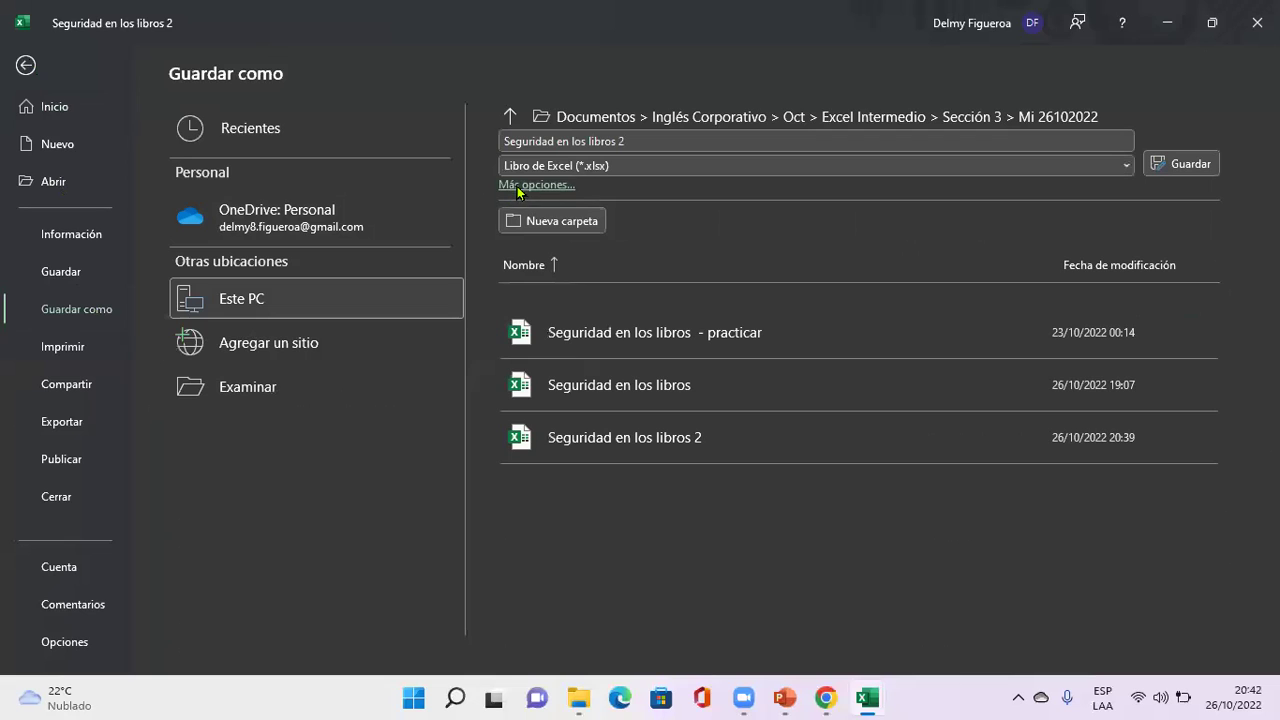
{"action": "left_click", "coordinate": [518, 186]}
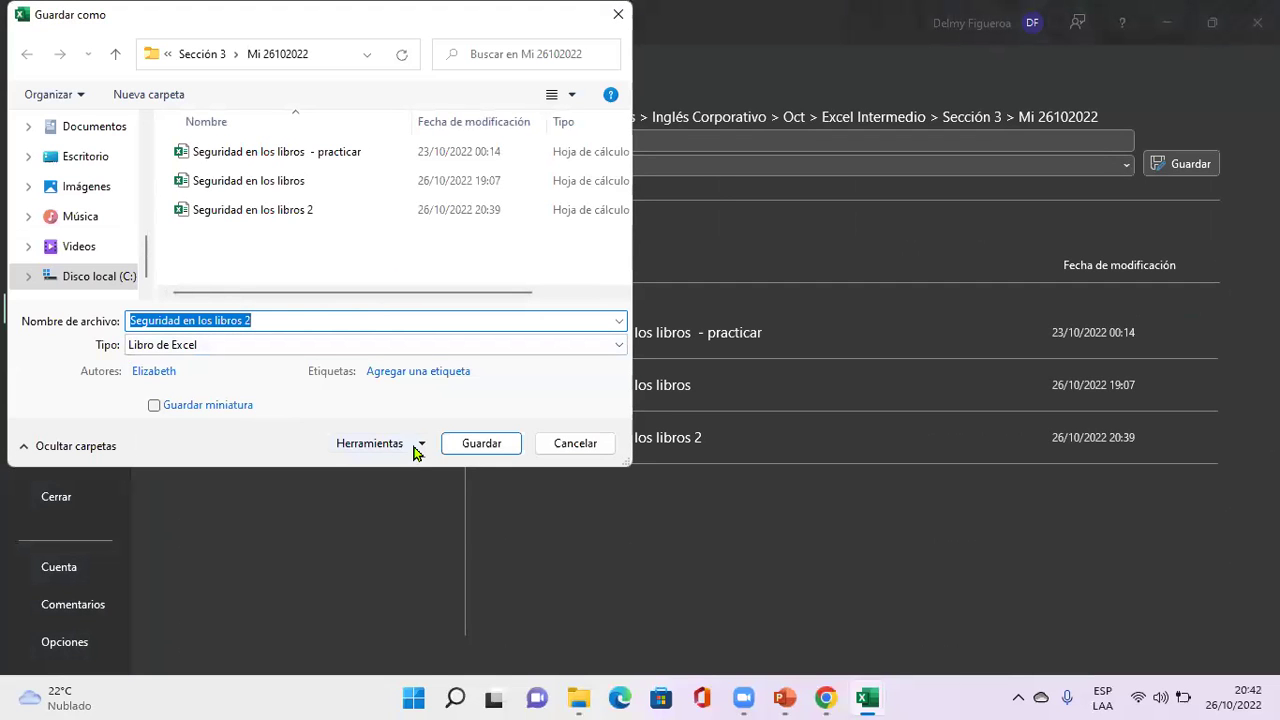
{"action": "left_click", "coordinate": [417, 446]}
{"action": "left_click", "coordinate": [433, 506]}
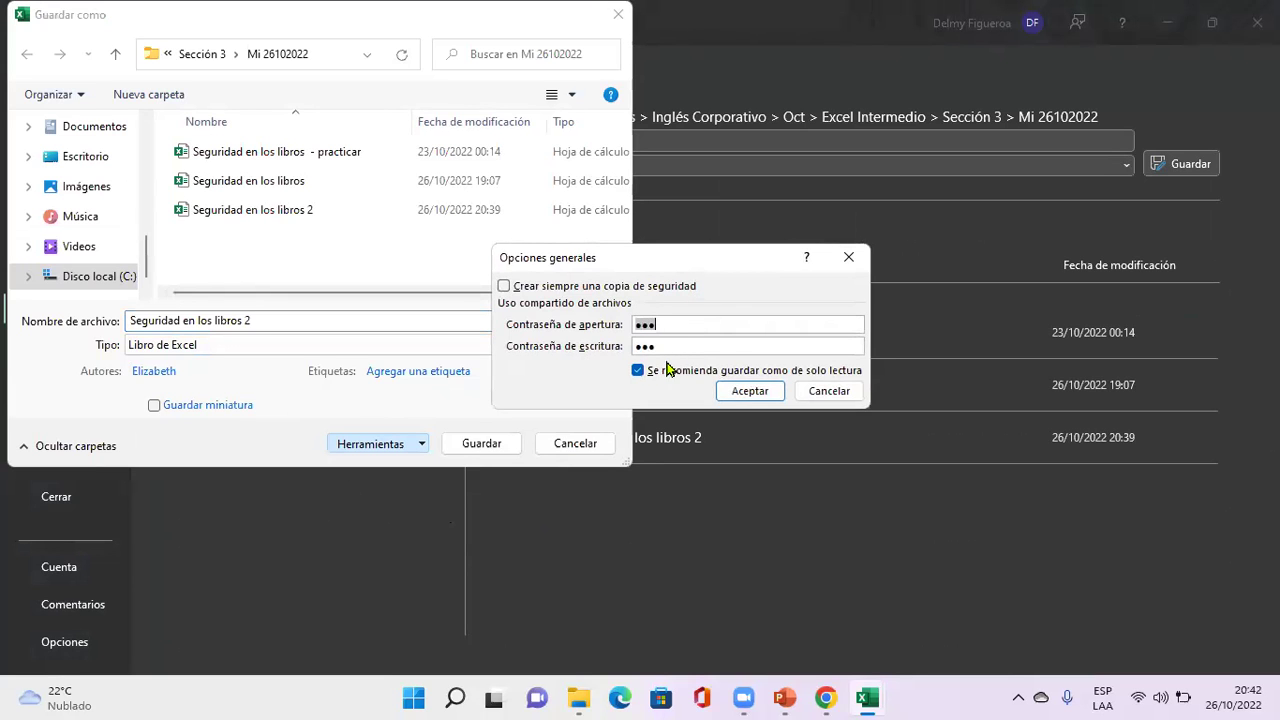
{"action": "left_click", "coordinate": [832, 390]}
{"action": "left_click", "coordinate": [575, 443]}
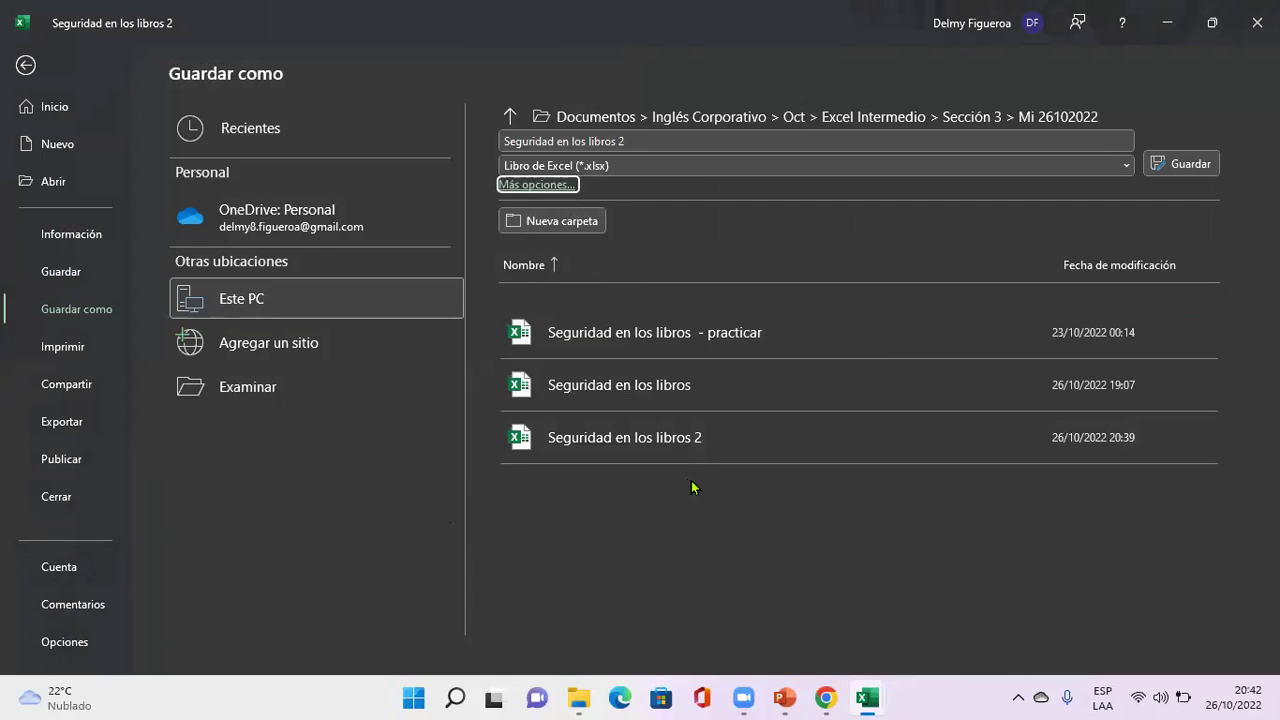
{"action": "key", "text": "Escape"}
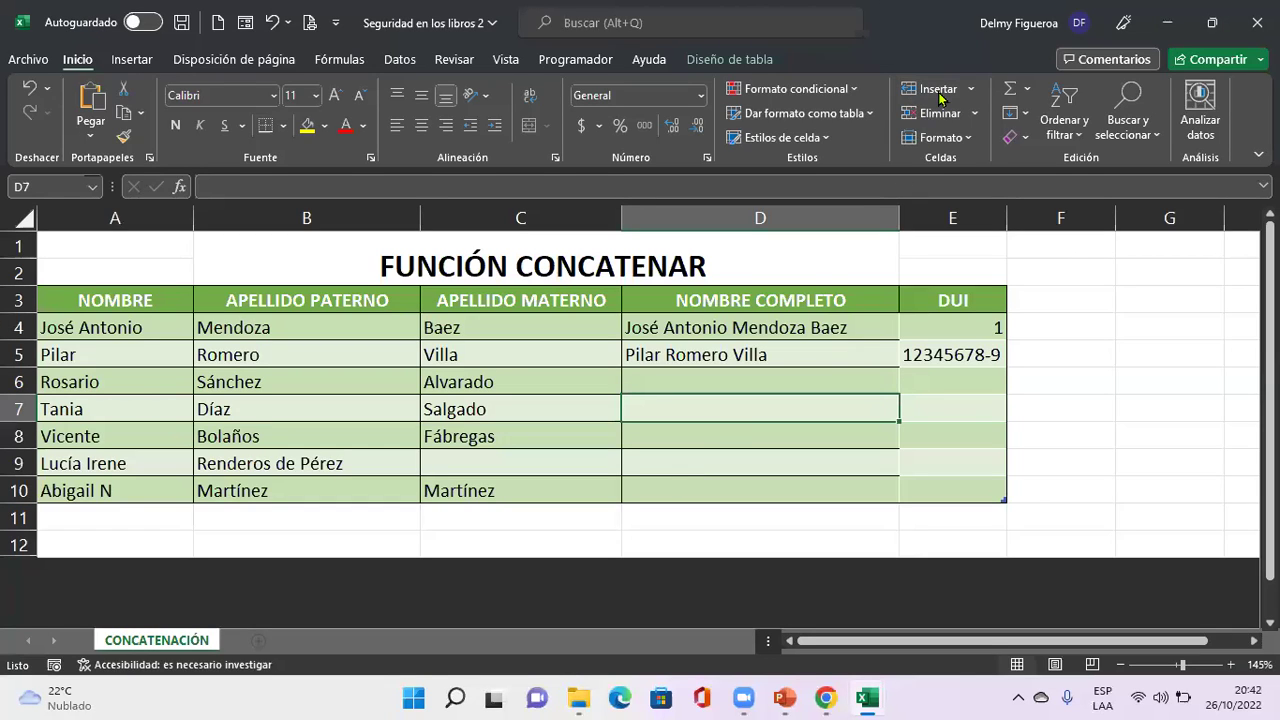
{"action": "left_click", "coordinate": [840, 366]}
{"action": "left_click", "coordinate": [798, 440]}
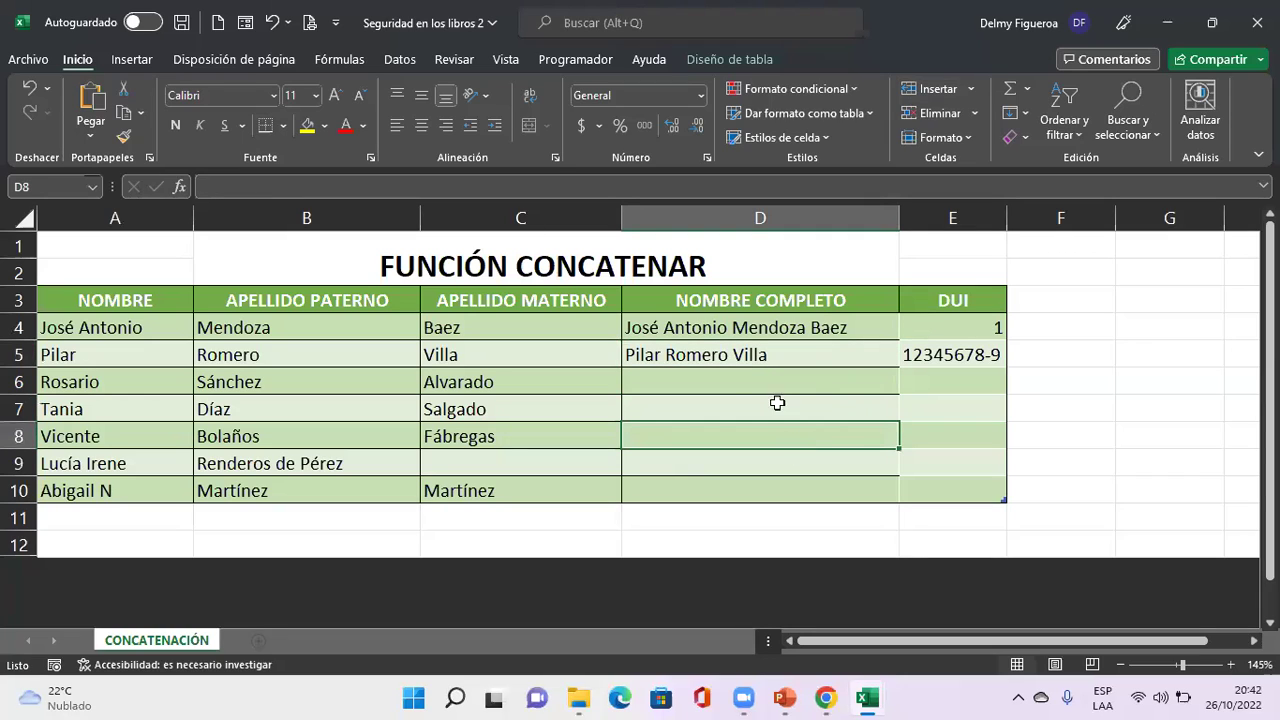
{"action": "left_click", "coordinate": [217, 24]}
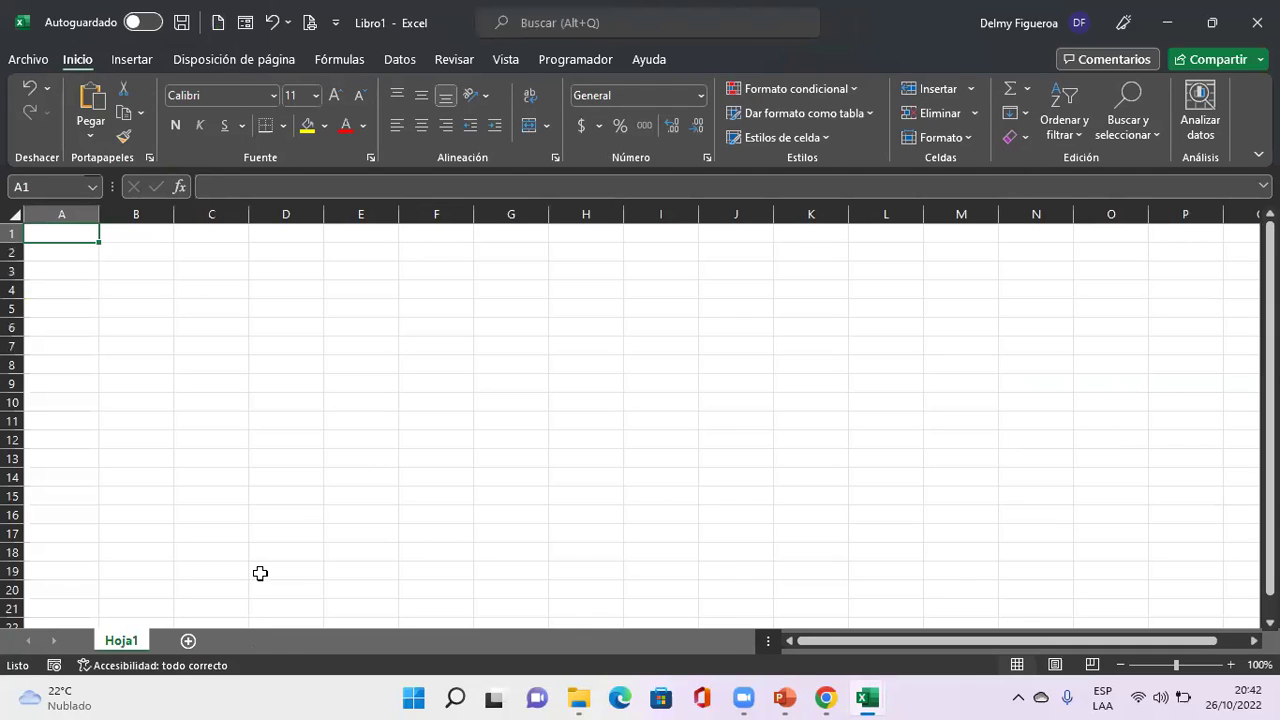
{"action": "left_click", "coordinate": [13, 214]}
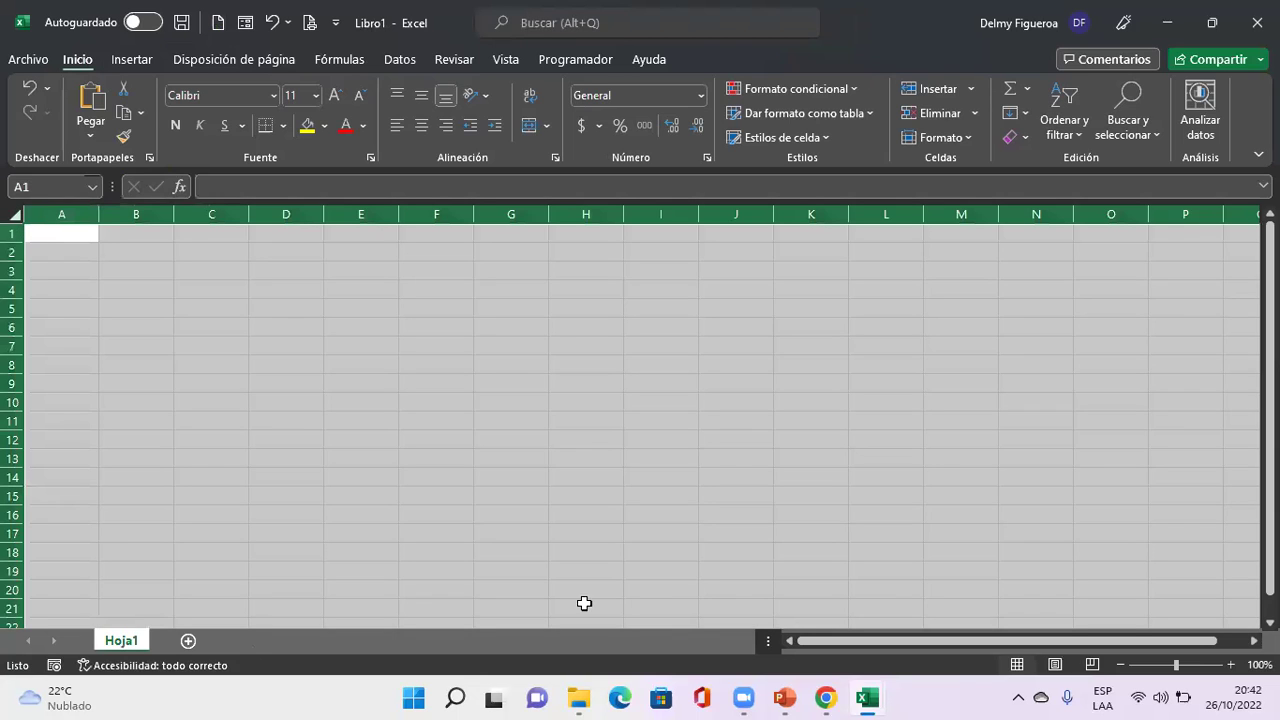
{"action": "scroll", "coordinate": [579, 446], "scroll_direction": "up", "scroll_amount": 4, "text": "ctrl"}
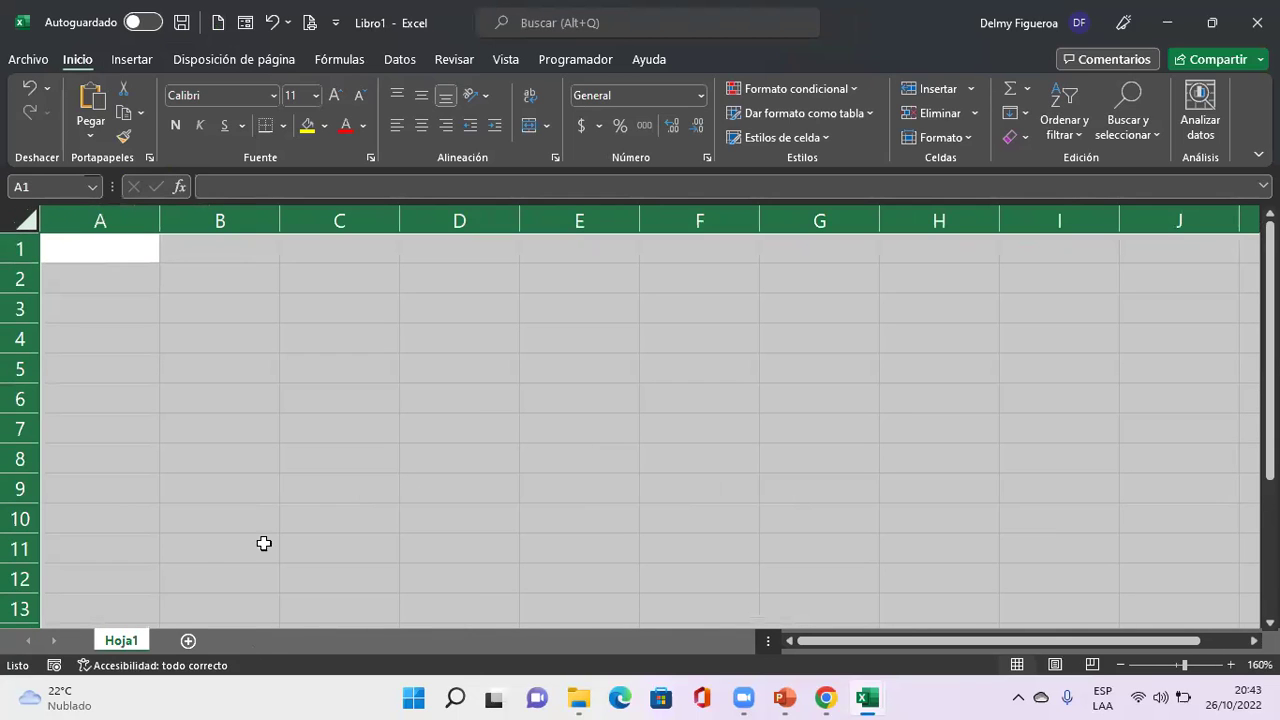
{"action": "key", "text": "alt+Tab"}
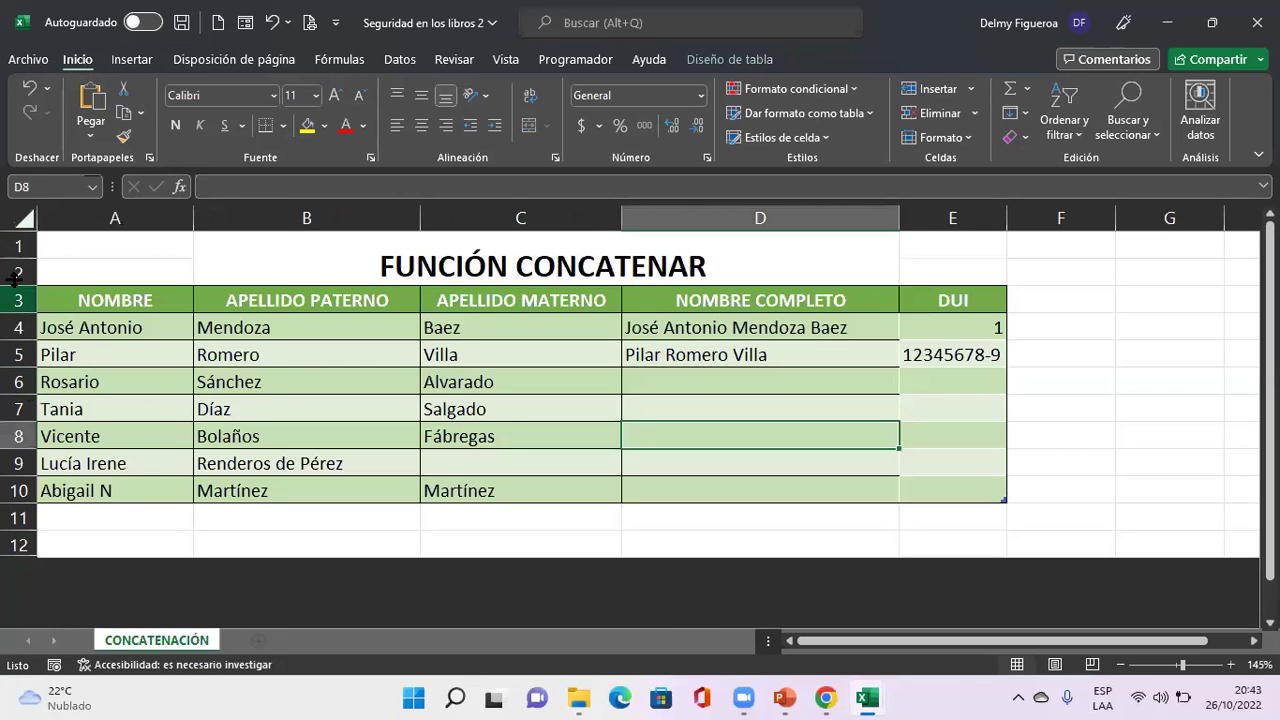
{"action": "left_click", "coordinate": [24, 218]}
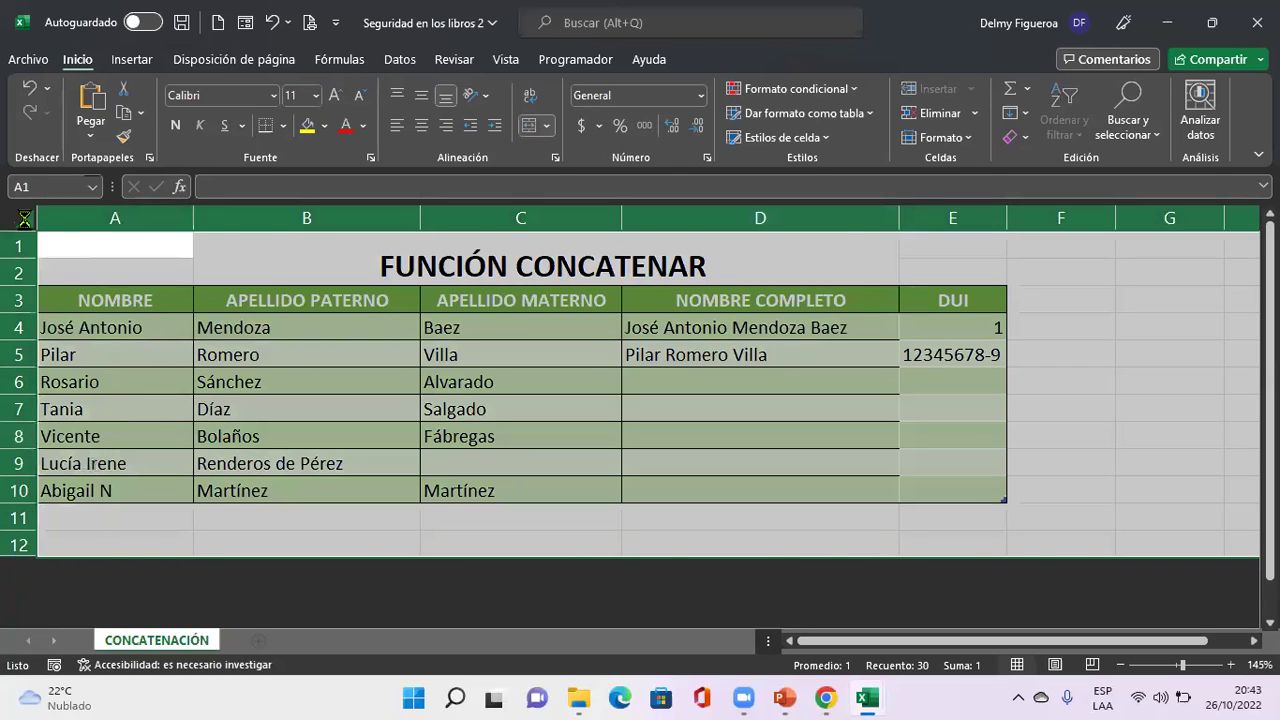
{"action": "key", "text": "ctrl+c"}
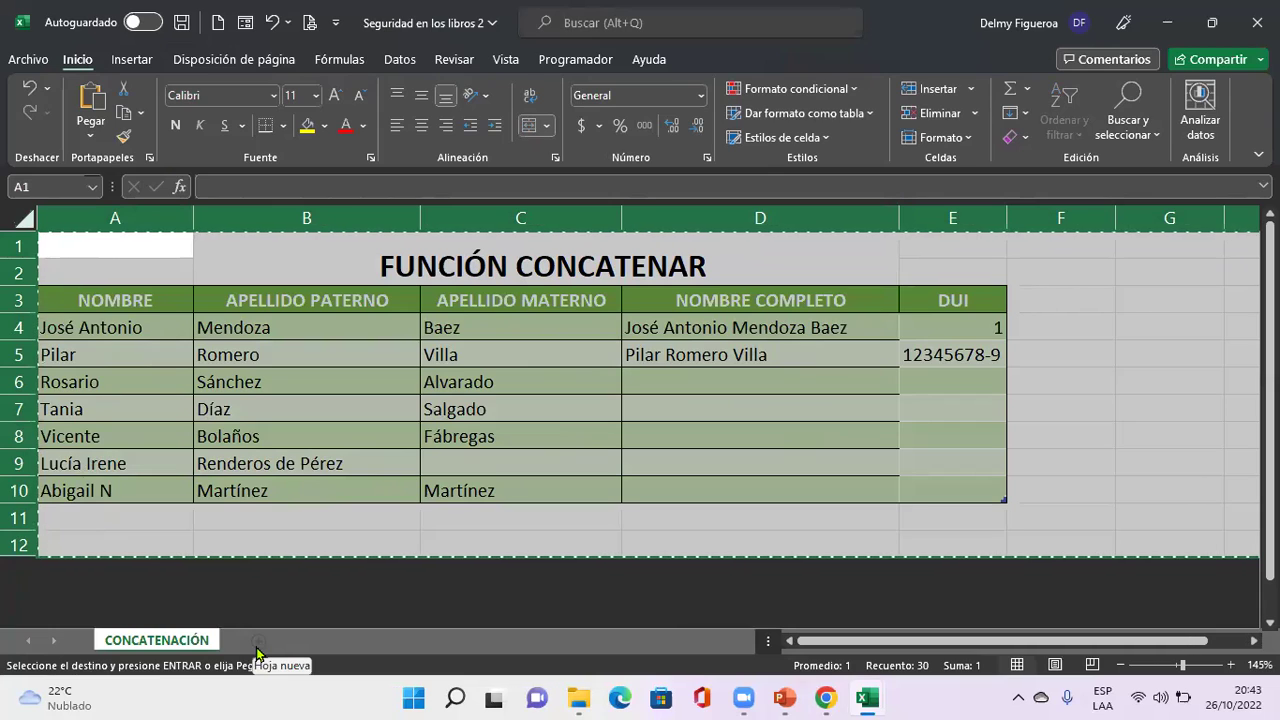
{"action": "key", "text": "ctrl+n"}
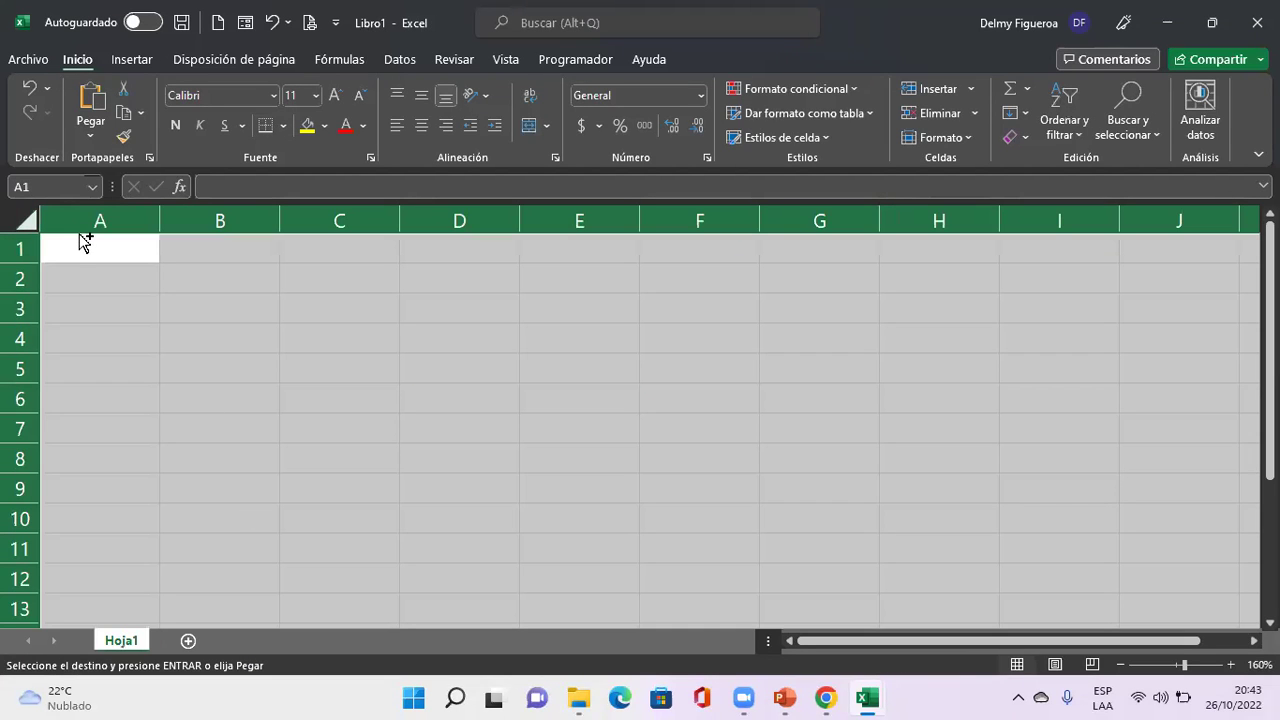
{"action": "key", "text": "ctrl+v"}
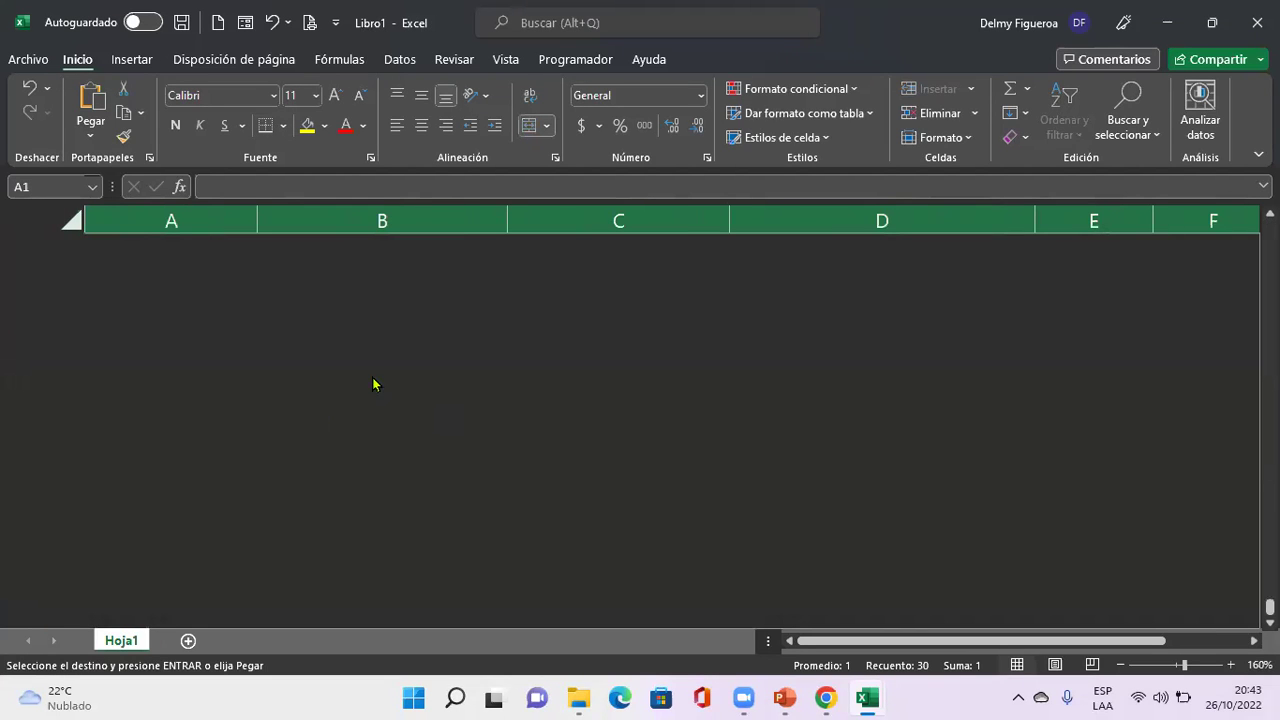
{"action": "left_click", "coordinate": [71, 220]}
{"action": "right_click", "coordinate": [70, 228]}
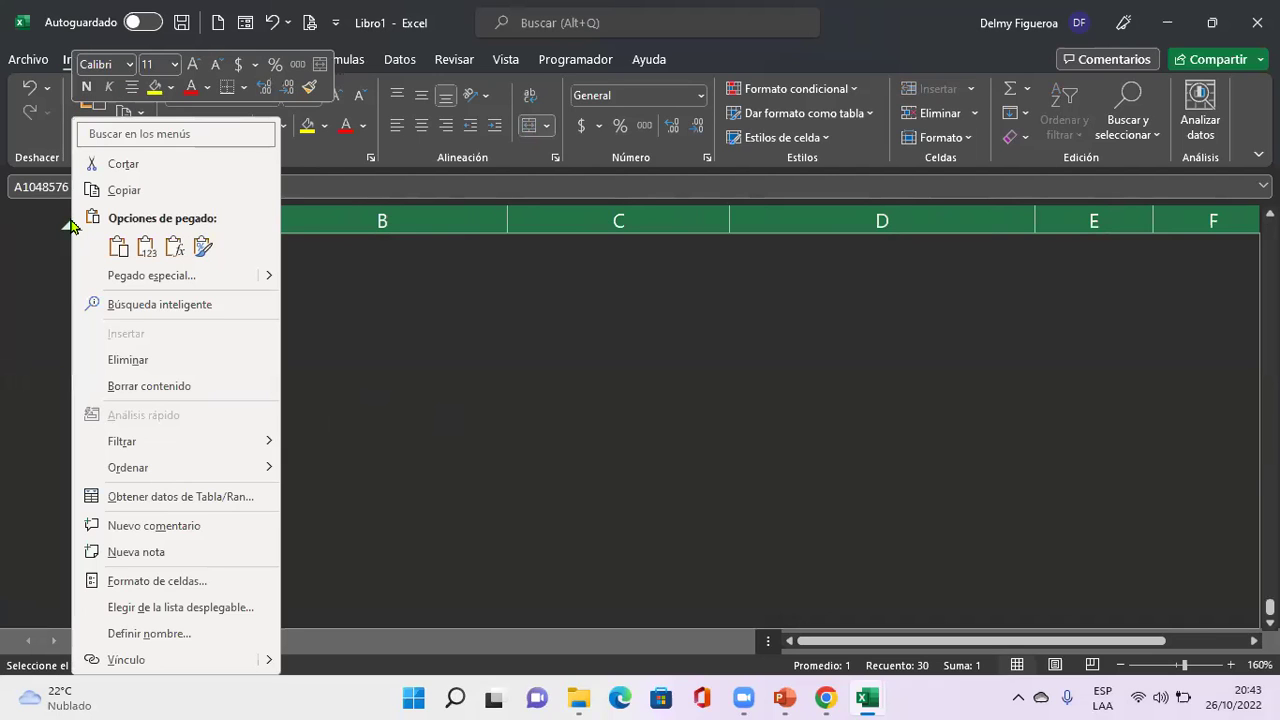
{"action": "left_click", "coordinate": [410, 245]}
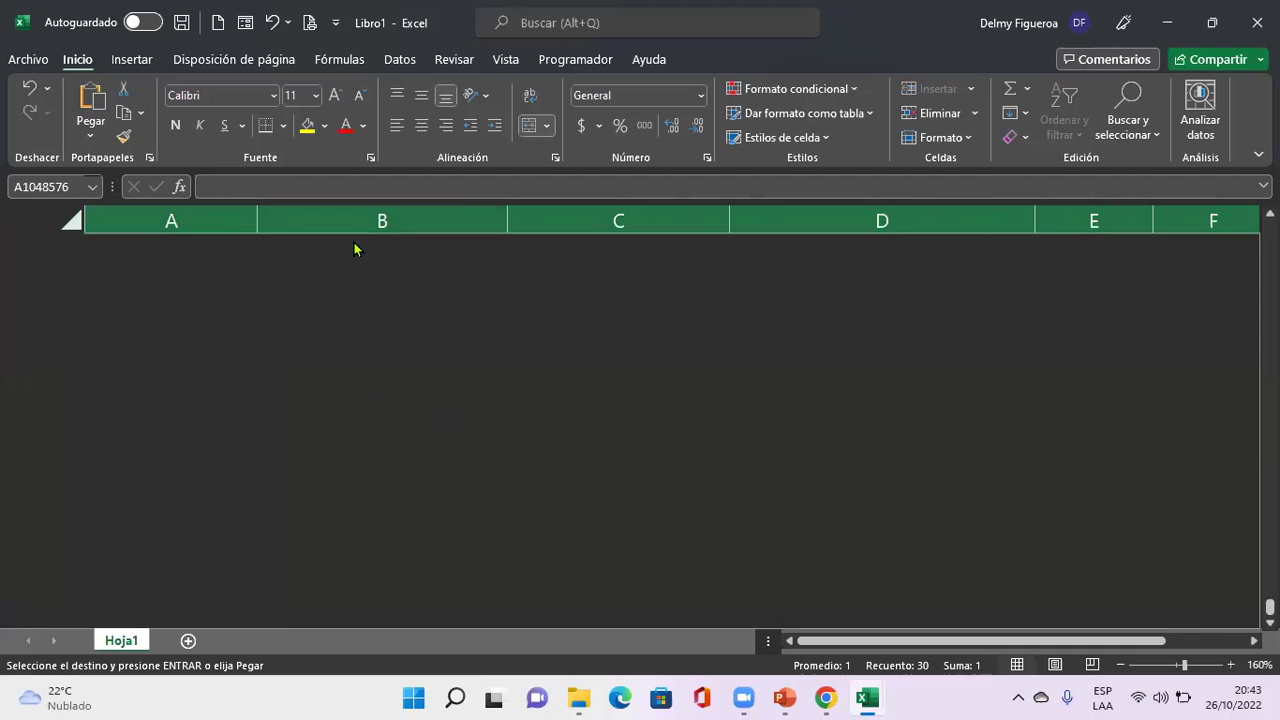
{"action": "left_click", "coordinate": [363, 357]}
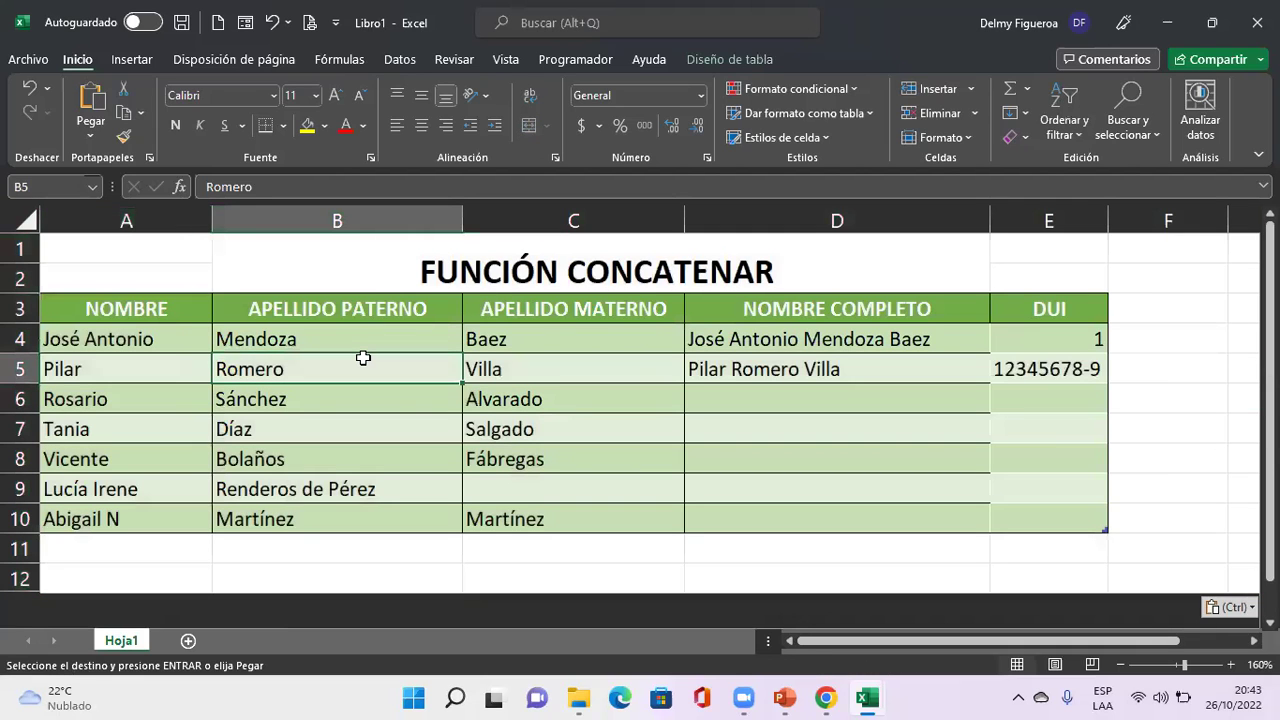
{"action": "key", "text": "ctrl+Home"}
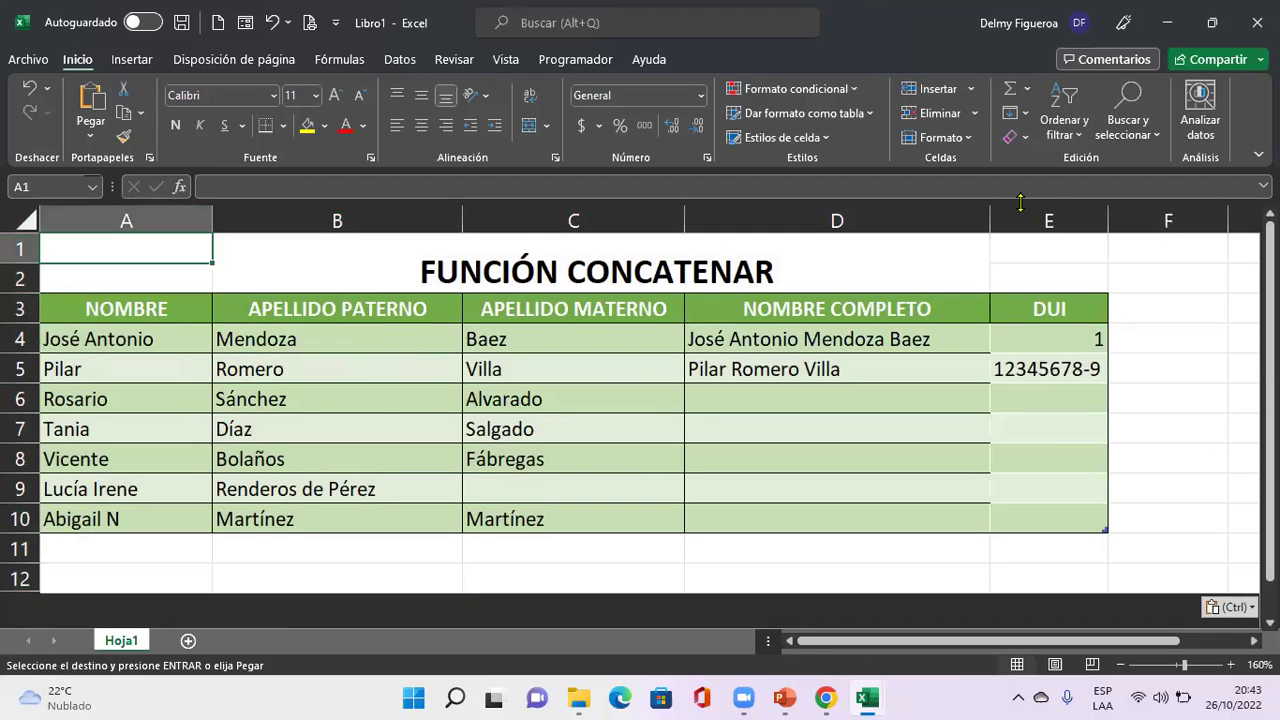
Open and cancel Proteger libro, then select the empty cell below the table.
{"action": "scroll", "coordinate": [573, 91], "scroll_direction": "down", "scroll_amount": 5}
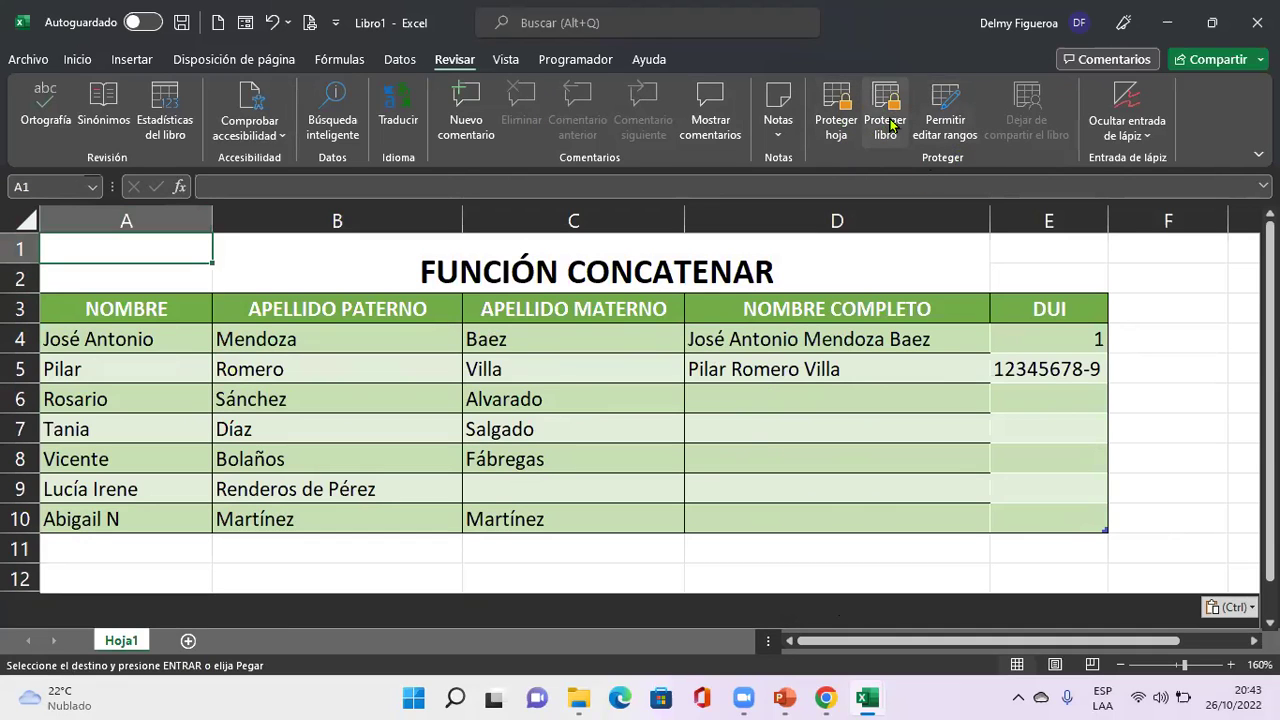
{"action": "left_click", "coordinate": [888, 122]}
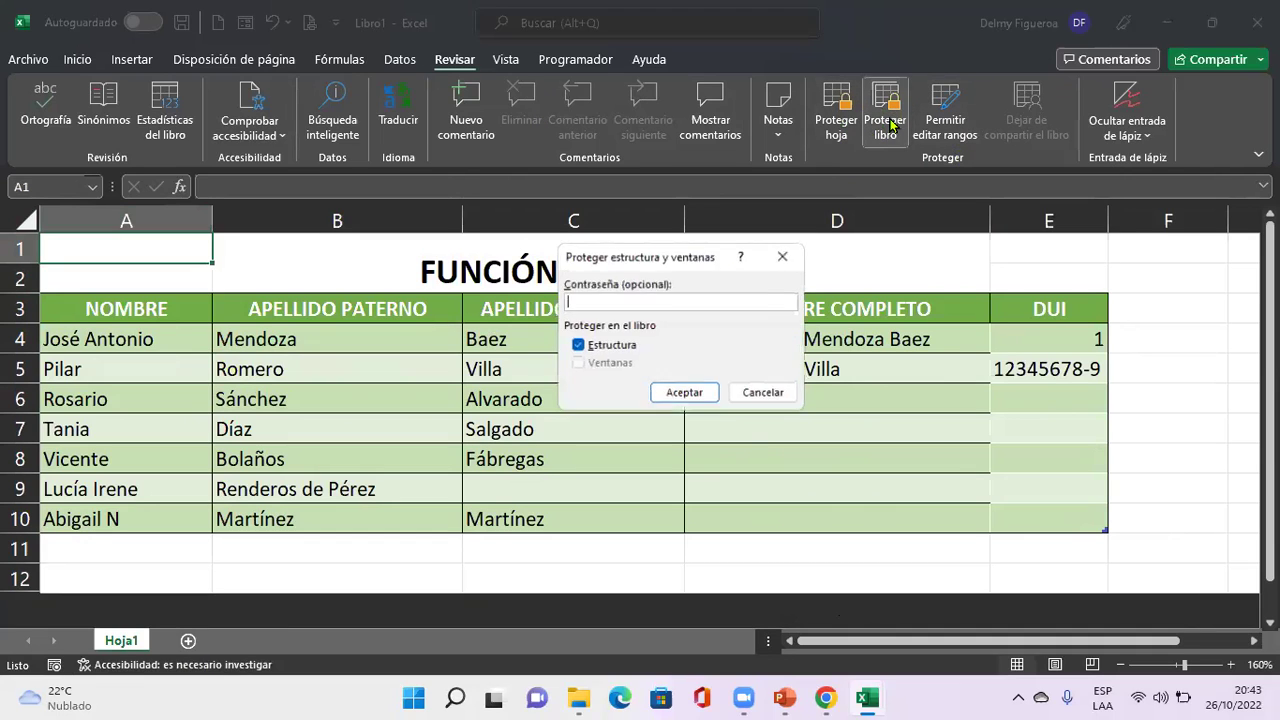
{"action": "left_click", "coordinate": [763, 393]}
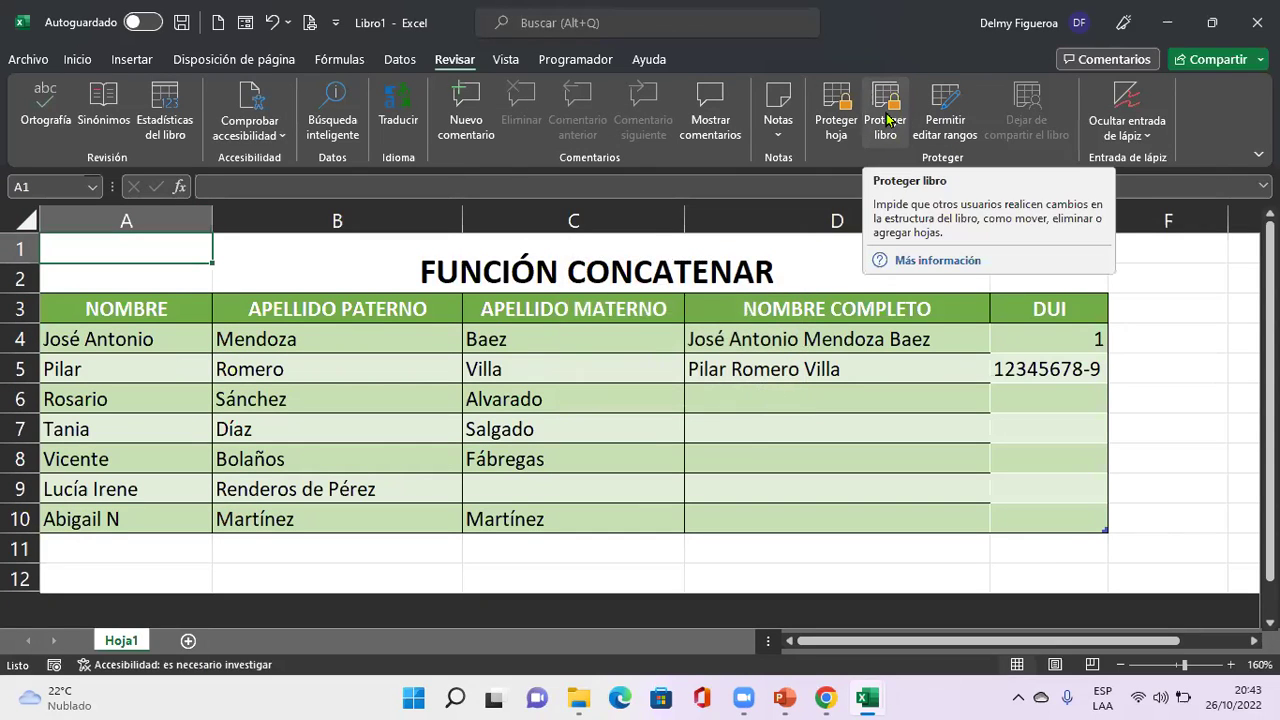
{"action": "left_click", "coordinate": [888, 112]}
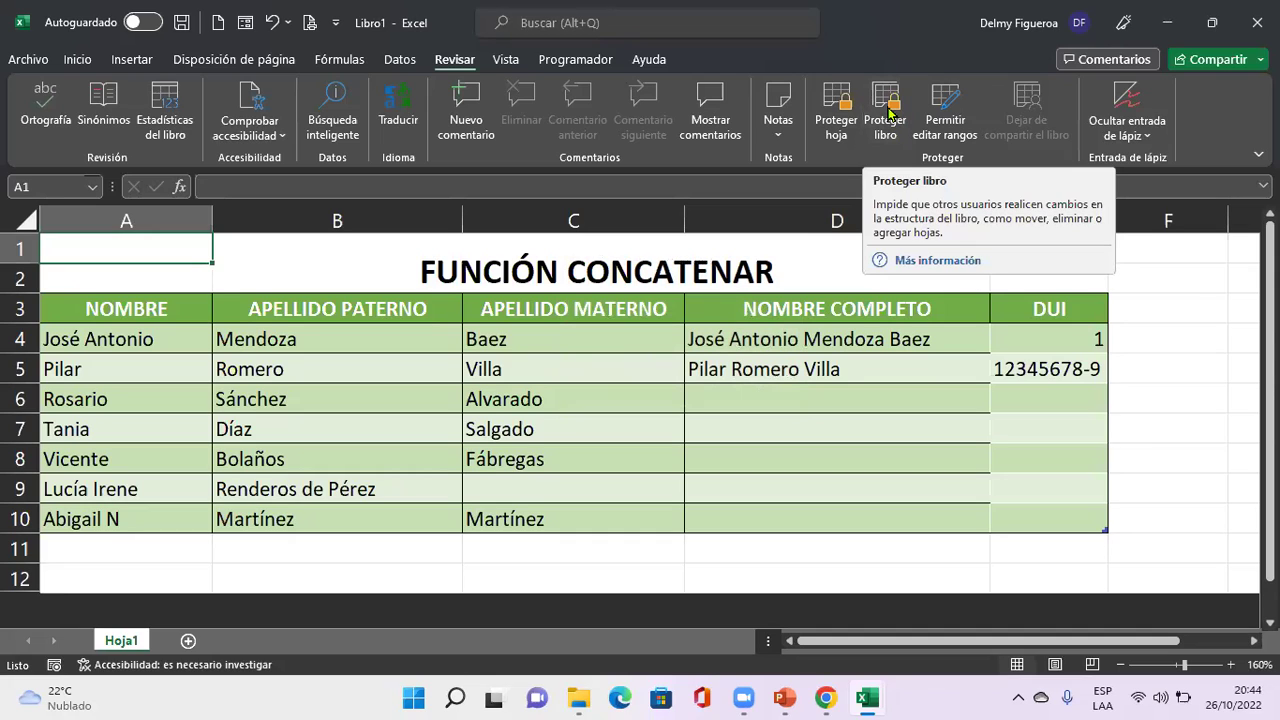
{"action": "left_click", "coordinate": [178, 548]}
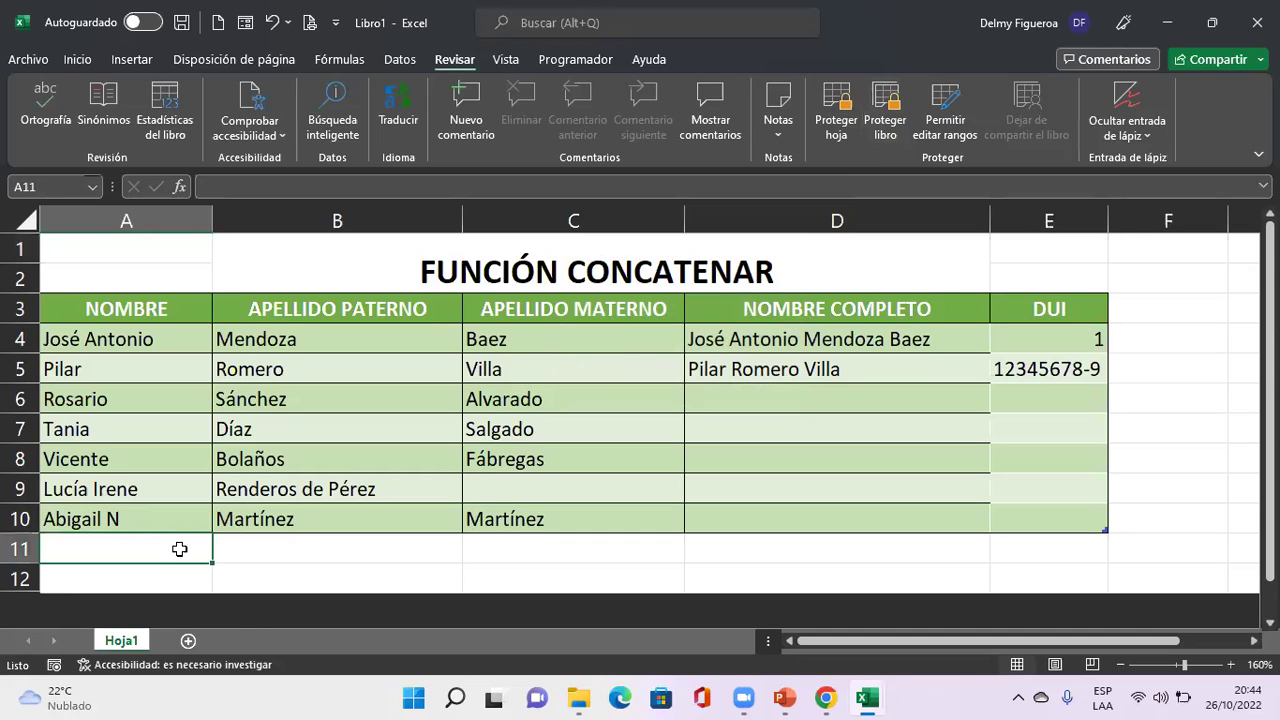
Add sheet Hoja2, return to Hoja1, cancel Proteger libro again and select D6.
{"action": "left_click", "coordinate": [188, 643]}
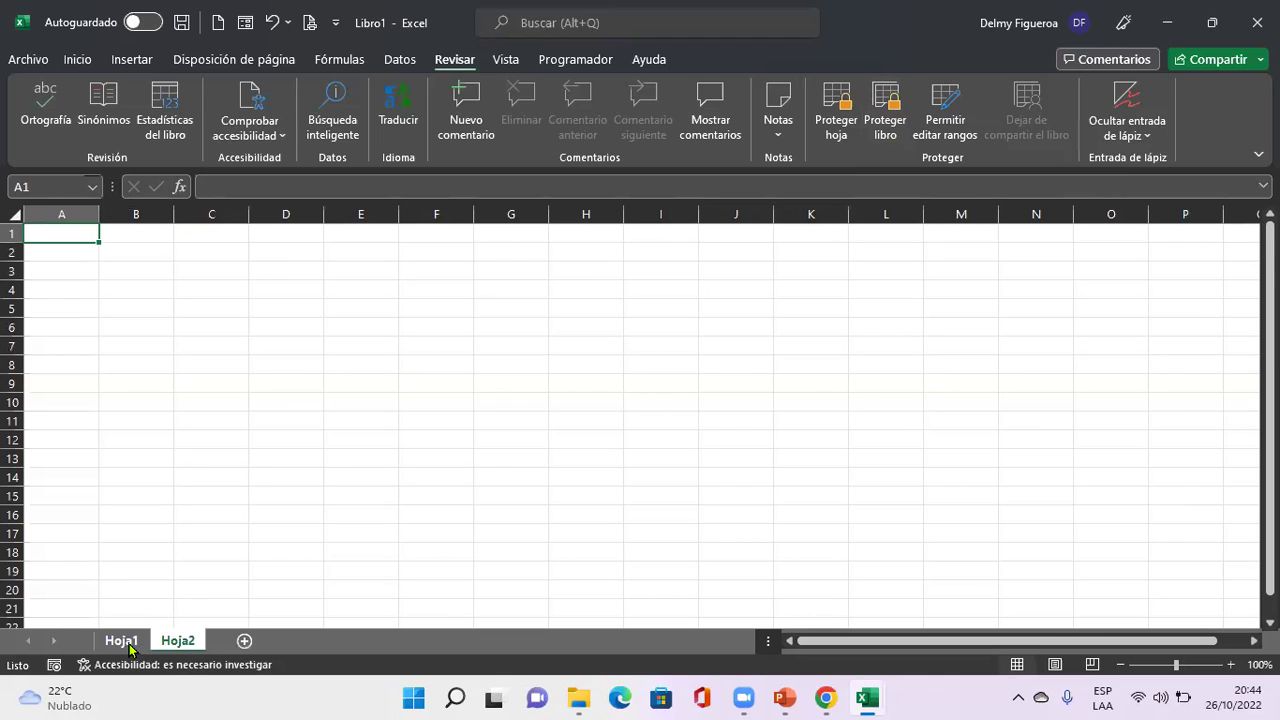
{"action": "left_click", "coordinate": [121, 641]}
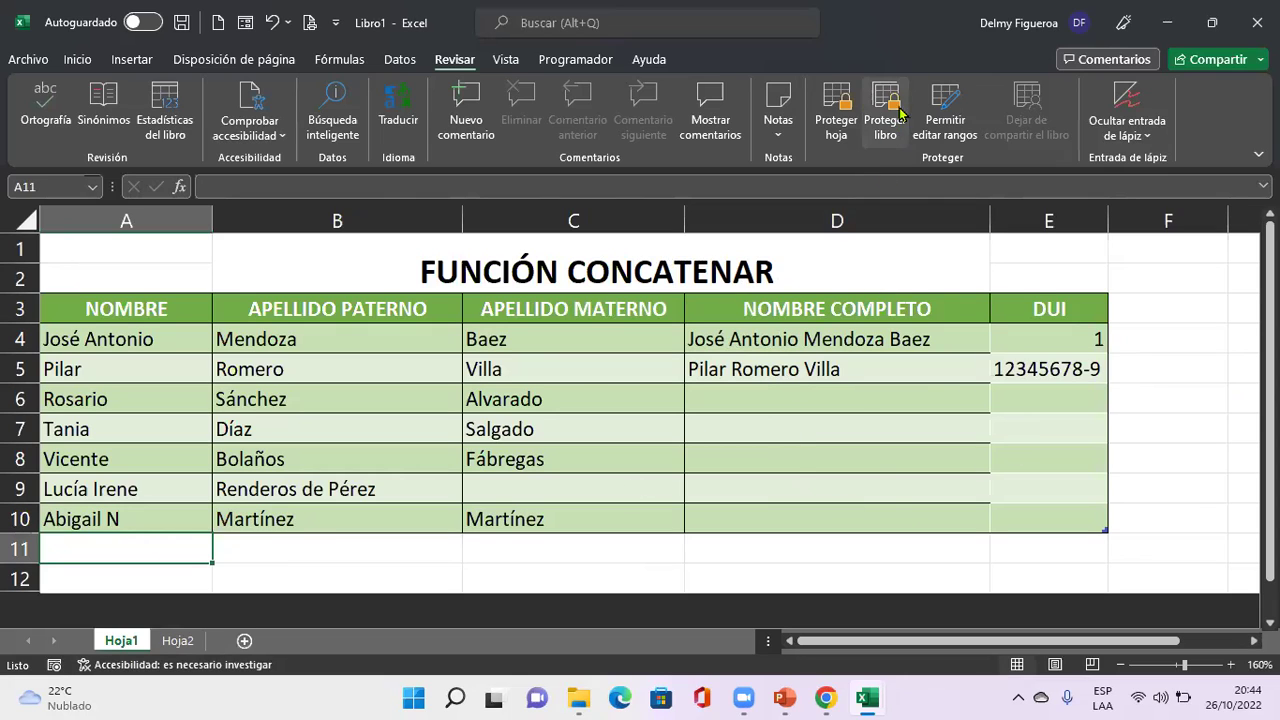
{"action": "left_click", "coordinate": [884, 124]}
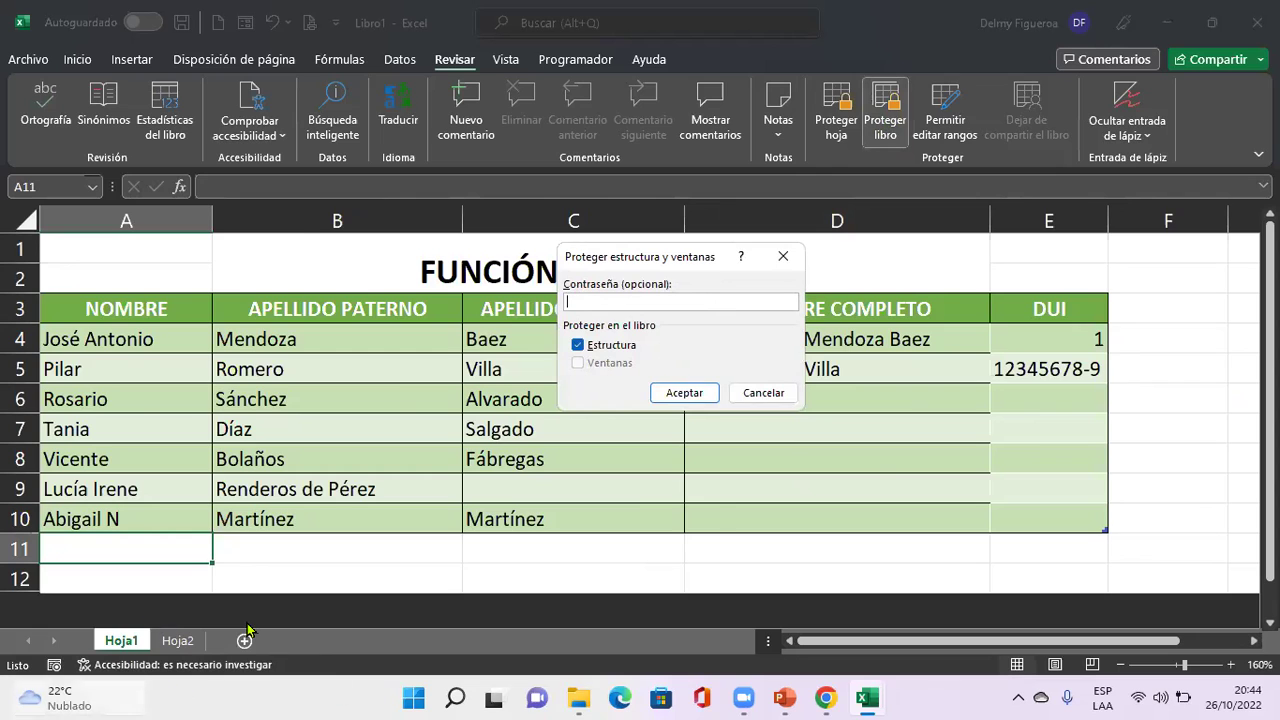
{"action": "mouse_move", "coordinate": [110, 690]}
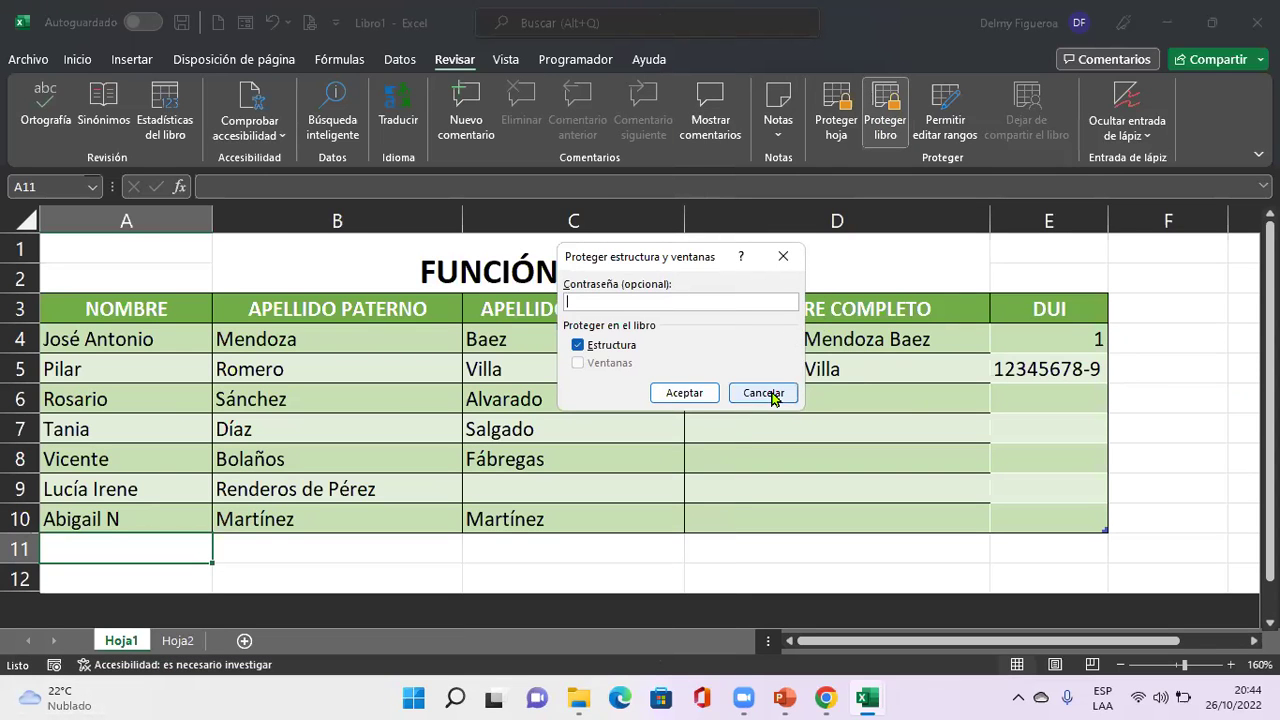
{"action": "left_click", "coordinate": [770, 393]}
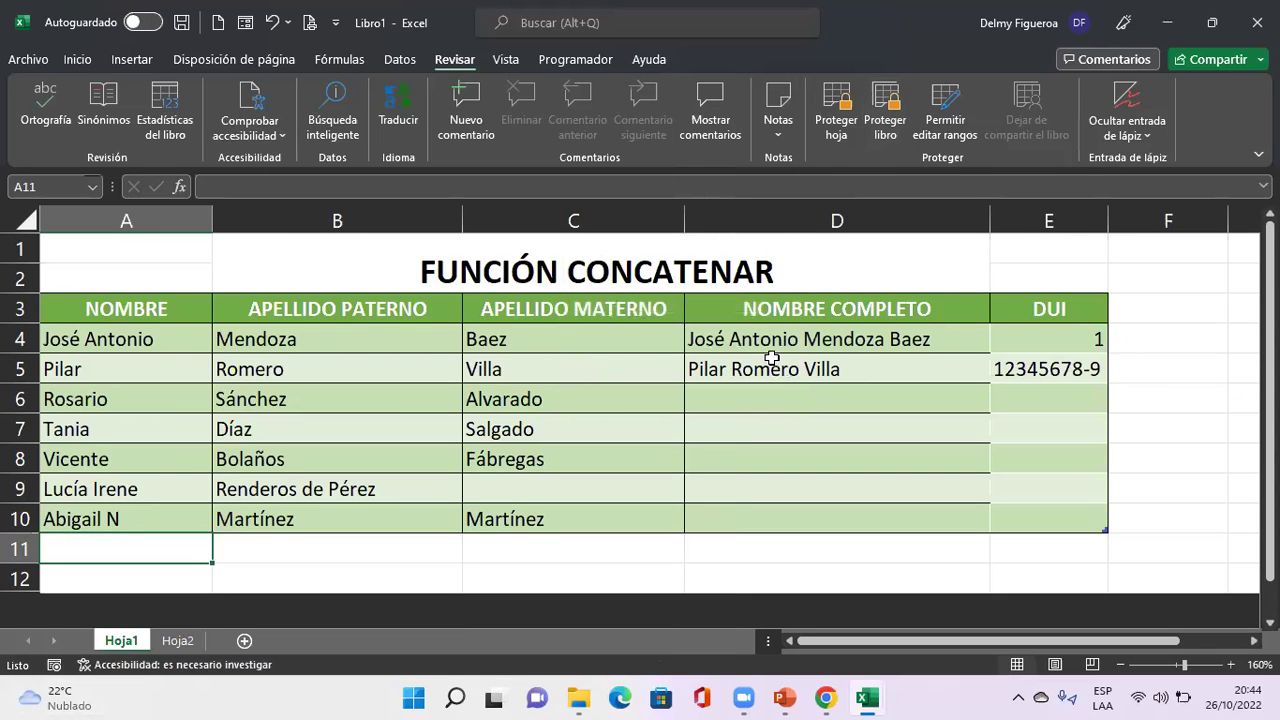
{"action": "left_click", "coordinate": [833, 402]}
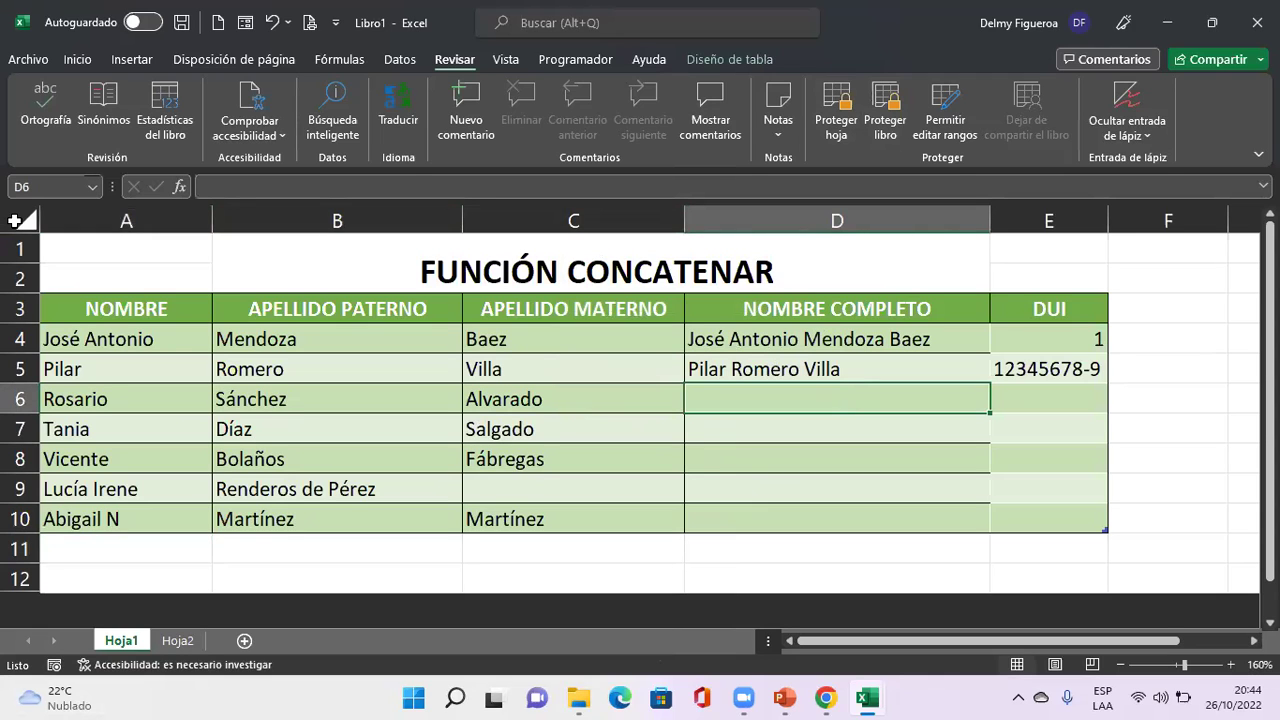
Protect Hoja1 with the default options and check cell D5 is locked.
{"action": "left_click", "coordinate": [836, 125]}
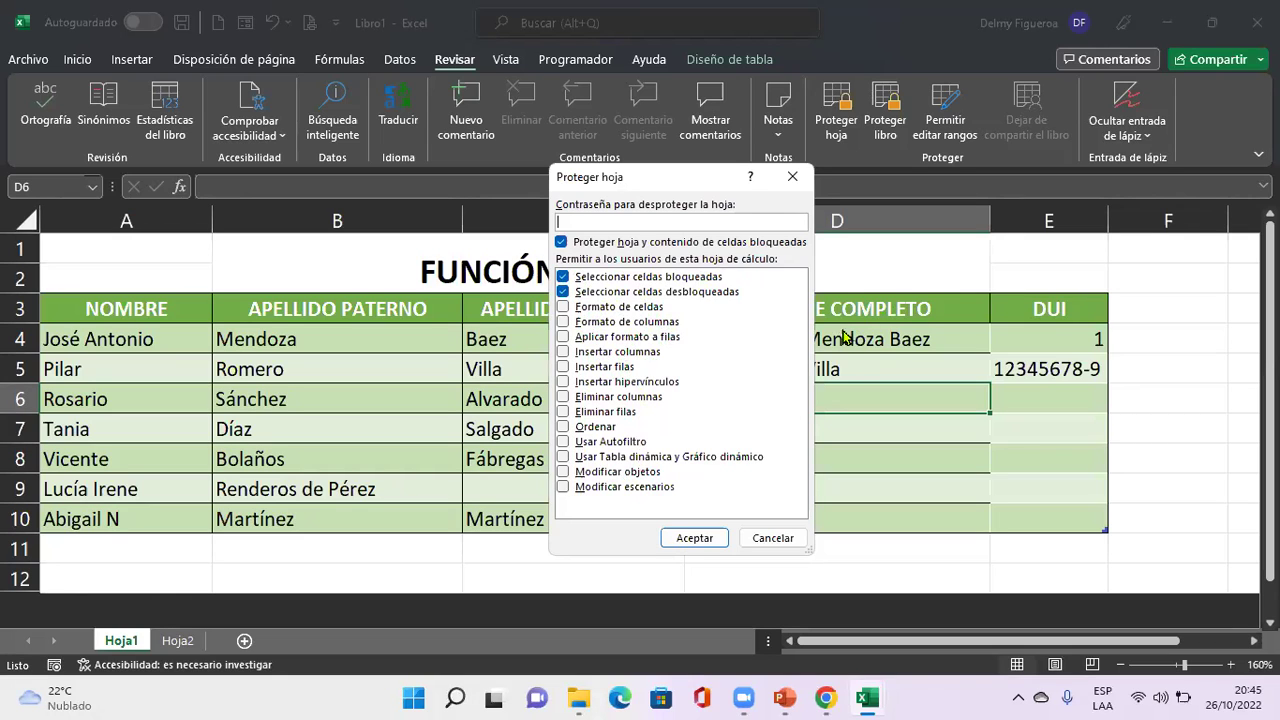
{"action": "left_click", "coordinate": [702, 538]}
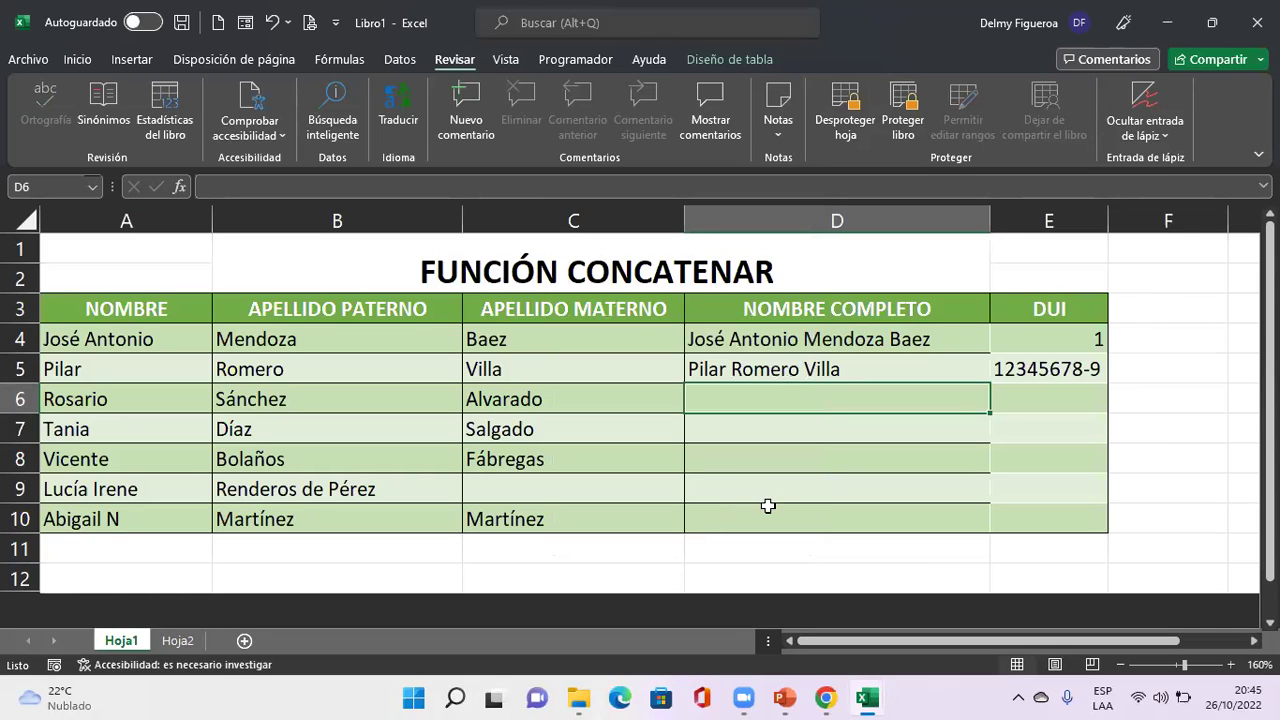
{"action": "left_click", "coordinate": [856, 367]}
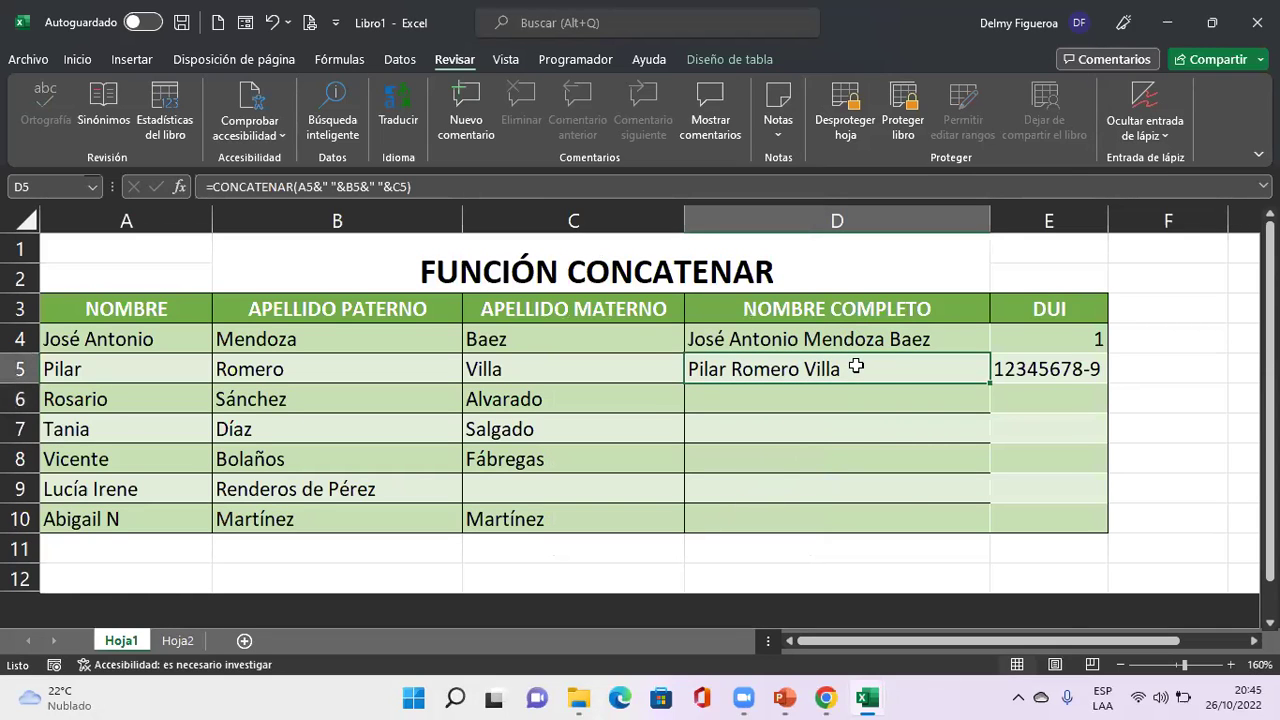
{"action": "right_click", "coordinate": [856, 367]}
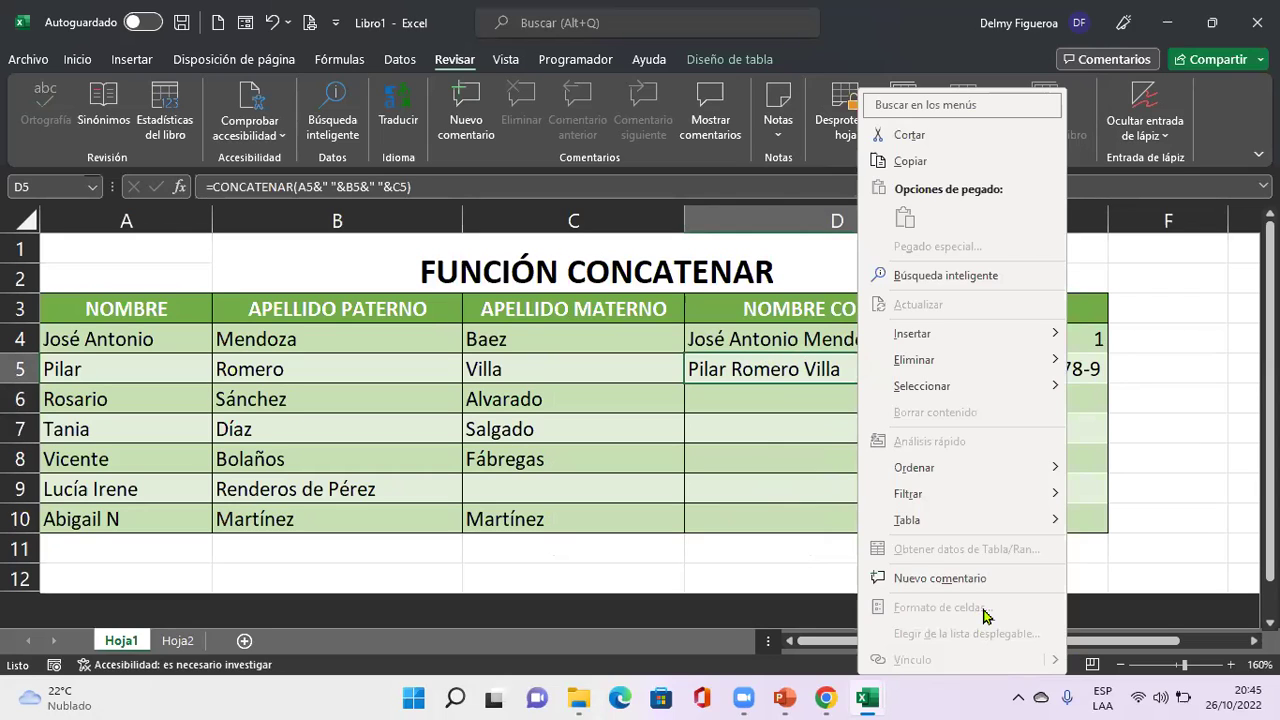
{"action": "left_click", "coordinate": [680, 370]}
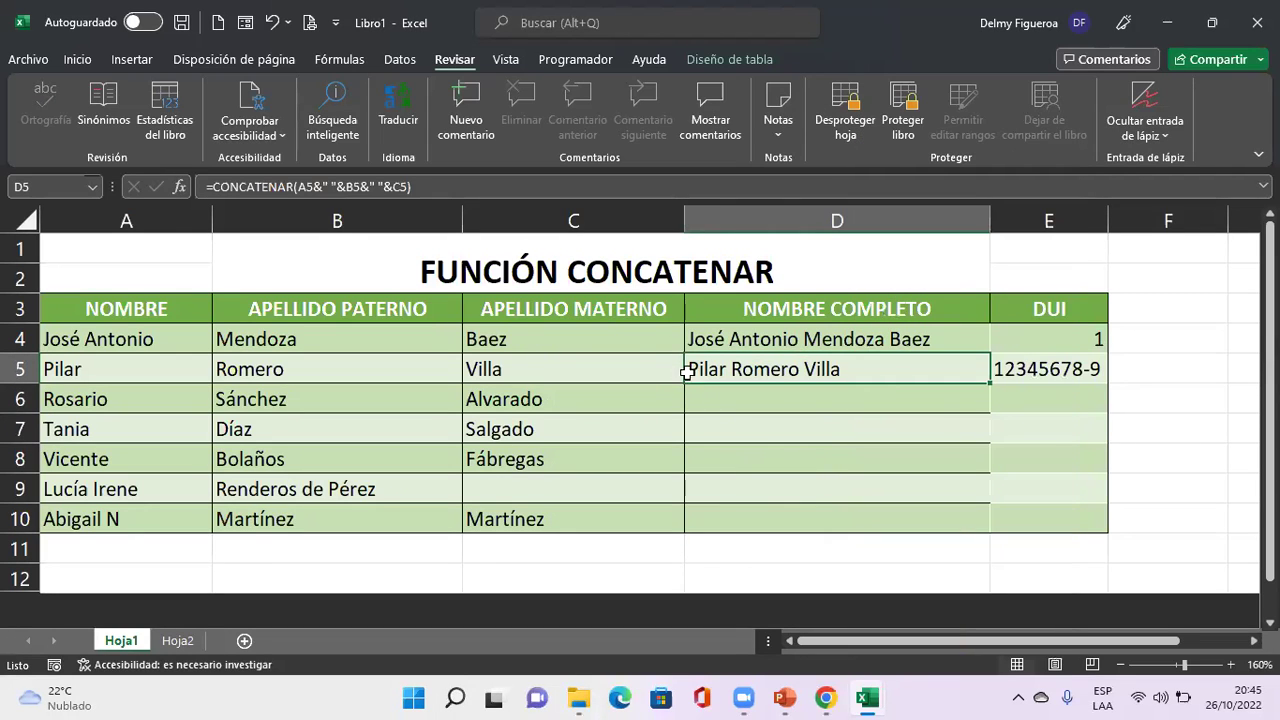
Select the table A3:E10, open and close Proteger libro, and view the table design options.
{"action": "left_click", "coordinate": [605, 321]}
{"action": "left_click_drag", "start_coordinate": [154, 305], "coordinate": [1037, 523]}
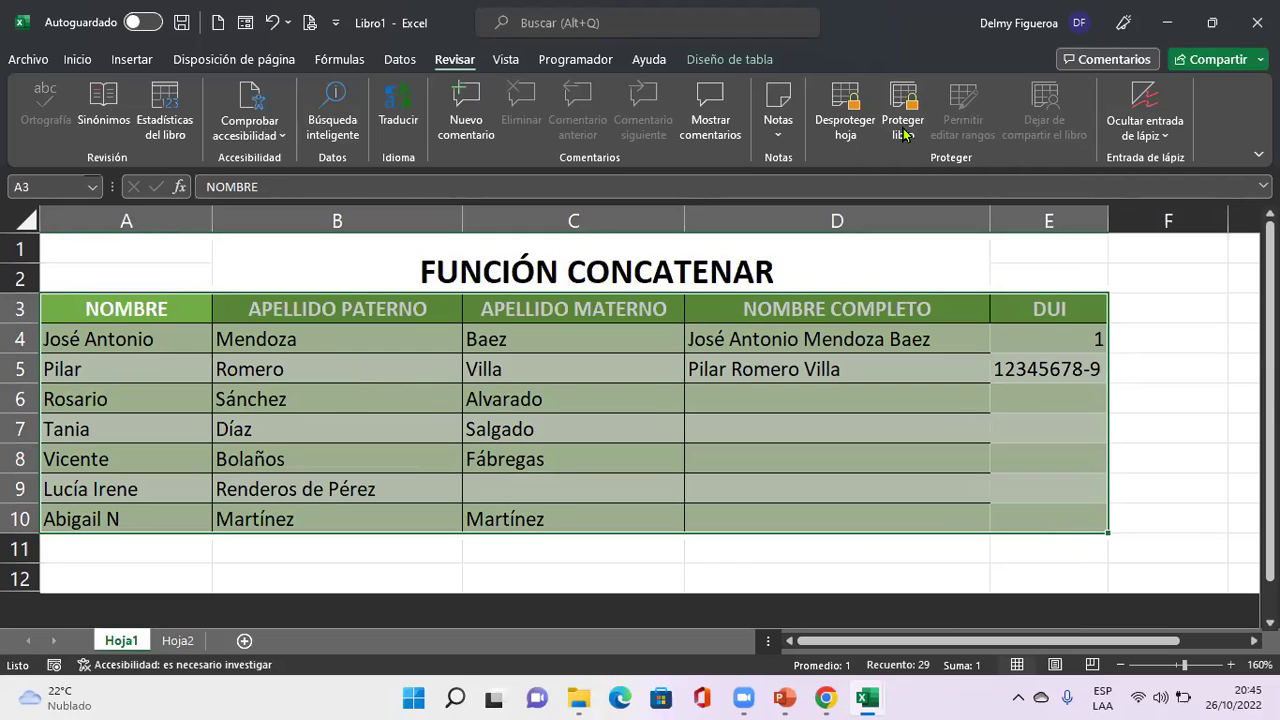
{"action": "left_click", "coordinate": [903, 130]}
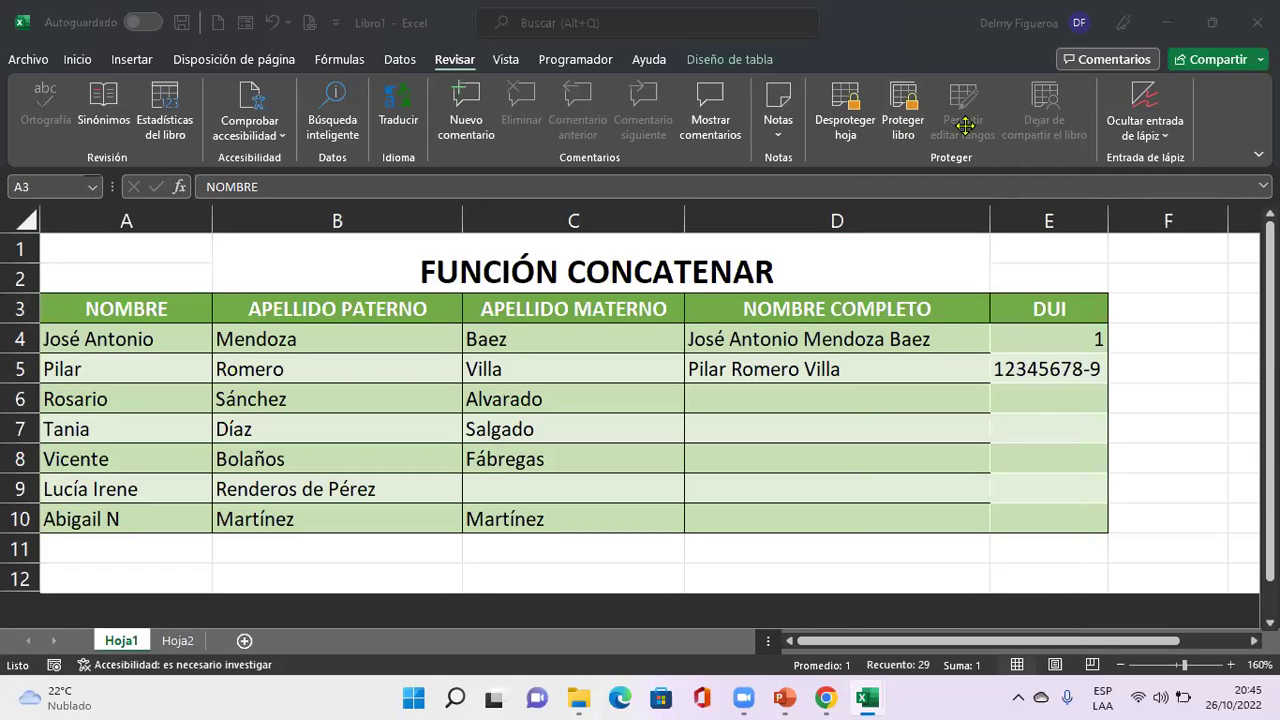
{"action": "key", "text": "Return"}
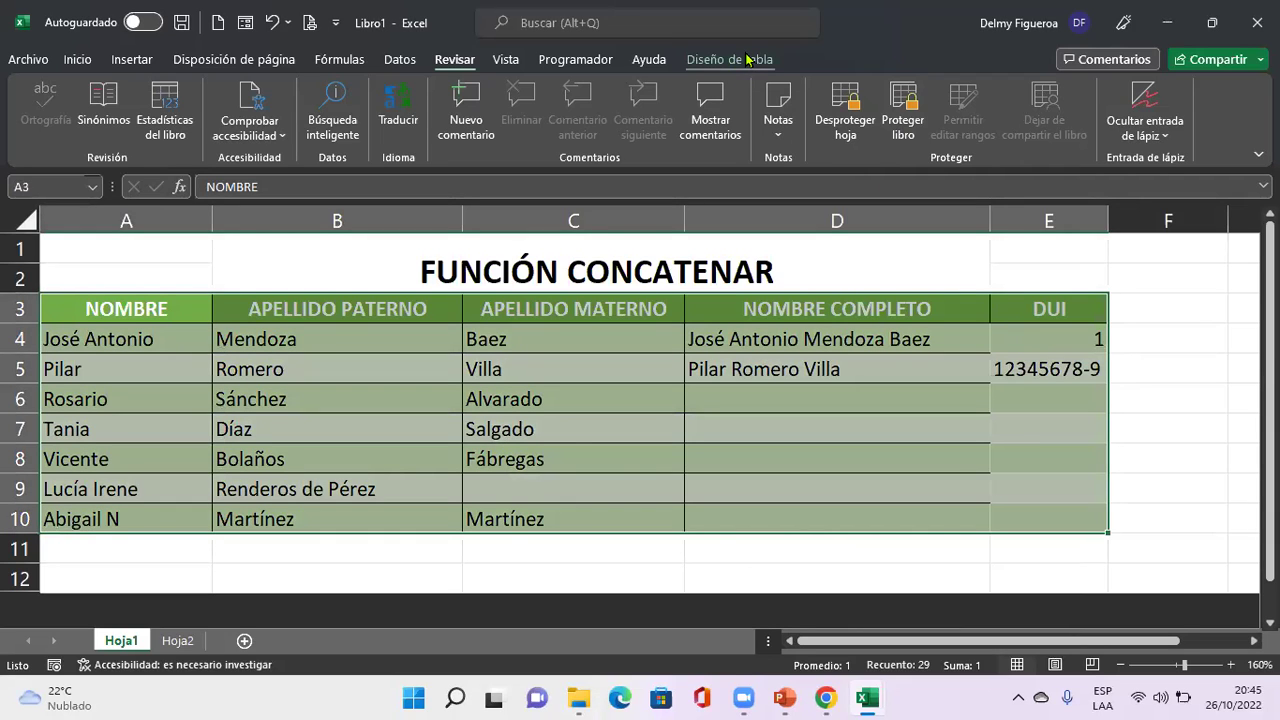
{"action": "left_click", "coordinate": [745, 59]}
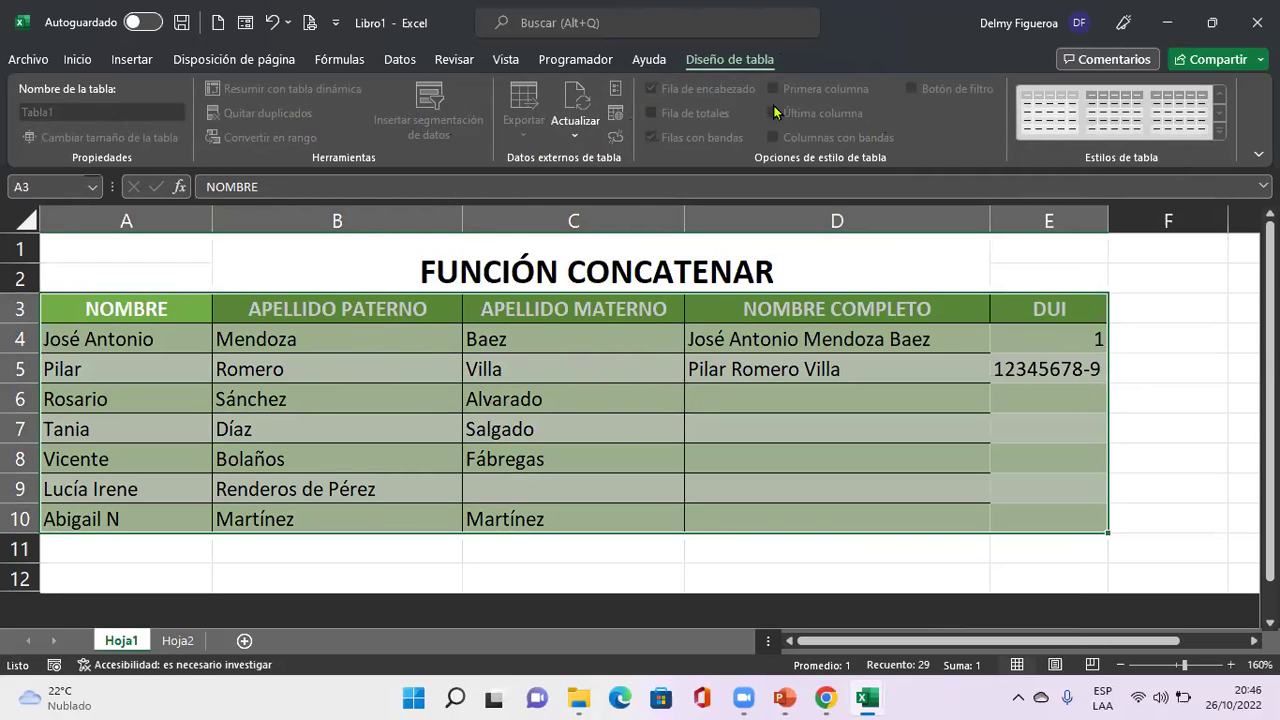
{"action": "left_click", "coordinate": [78, 62]}
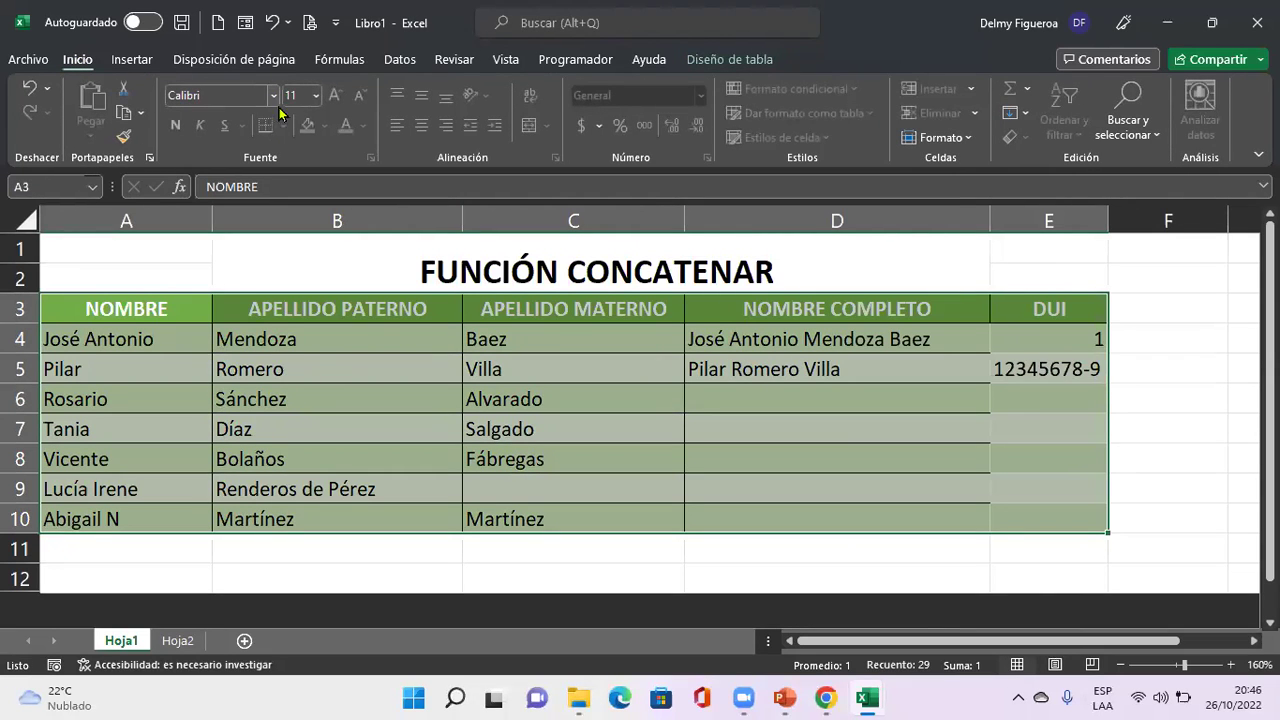
{"action": "left_click", "coordinate": [197, 93]}
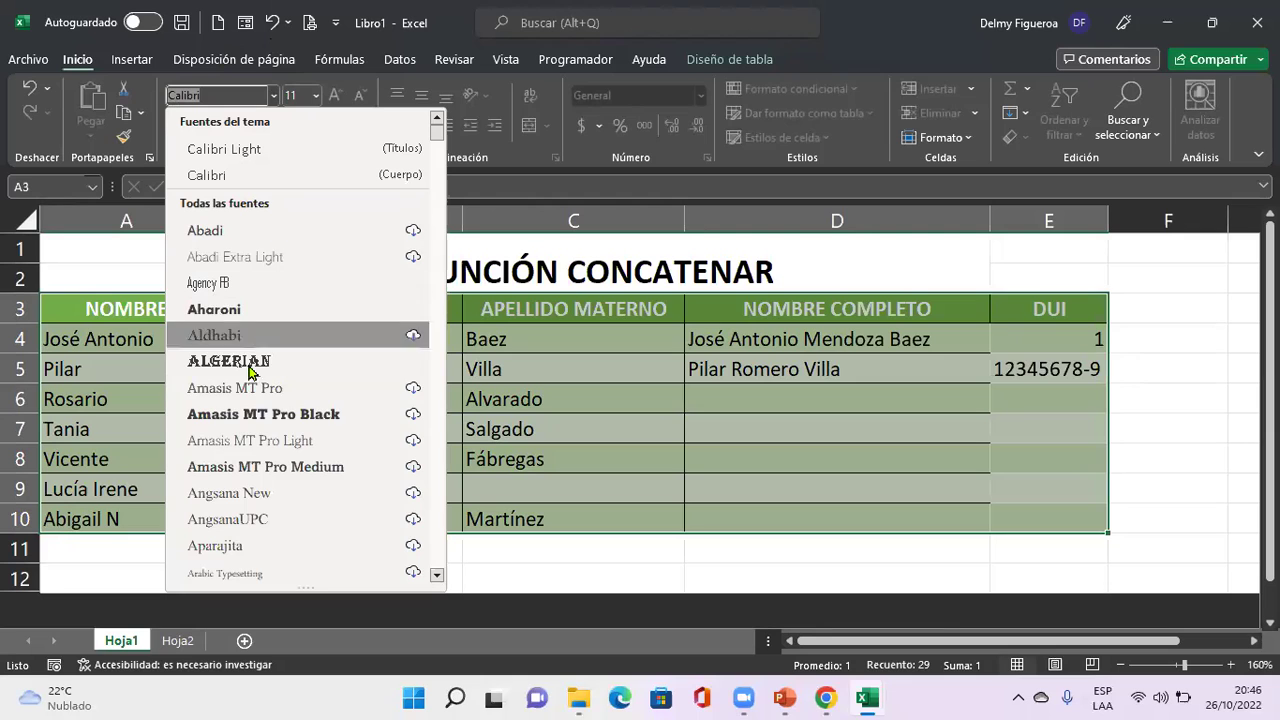
{"action": "scroll", "coordinate": [256, 540], "scroll_direction": "down", "scroll_amount": 6}
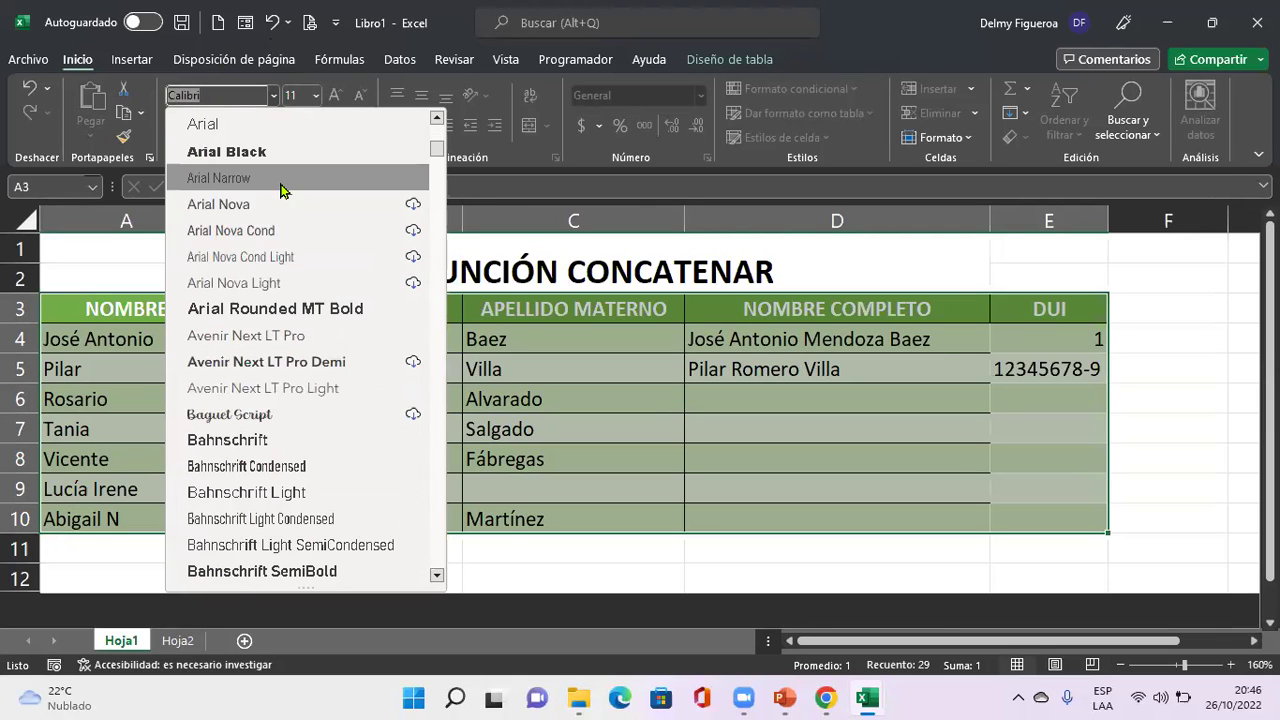
{"action": "key", "text": "Escape"}
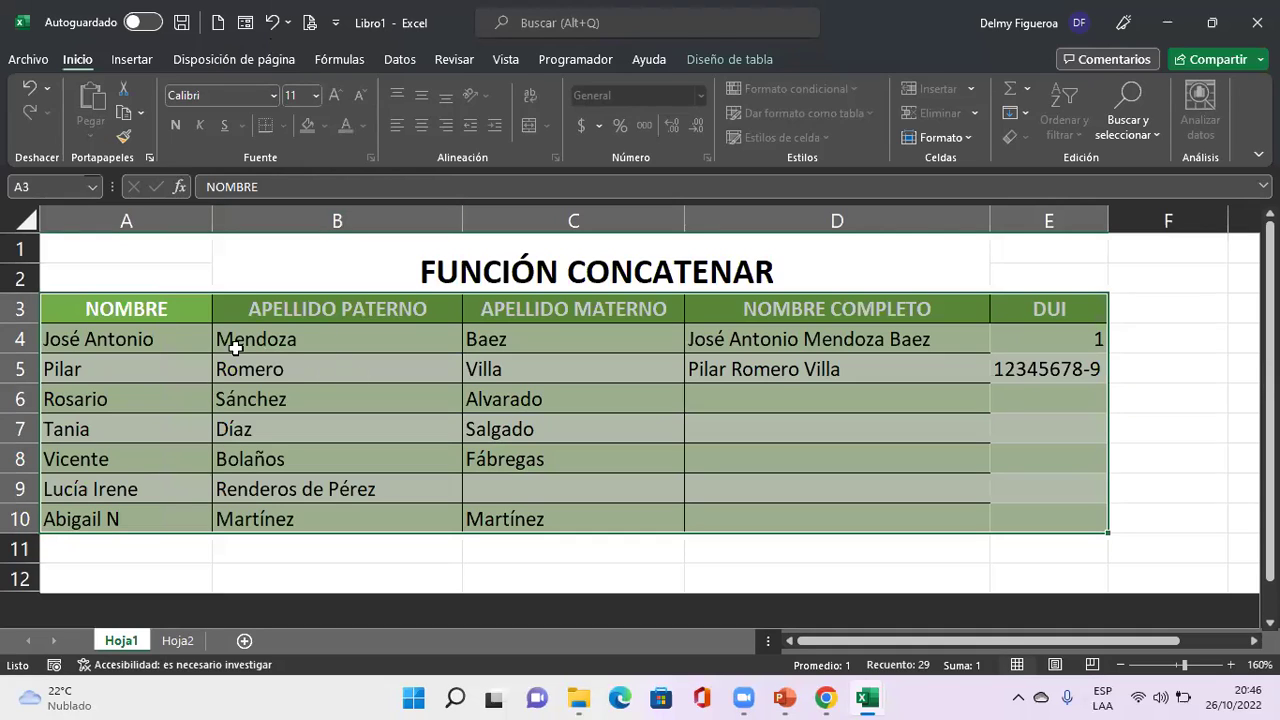
{"action": "left_click", "coordinate": [277, 101]}
{"action": "scroll", "coordinate": [300, 400], "scroll_direction": "down", "scroll_amount": 15}
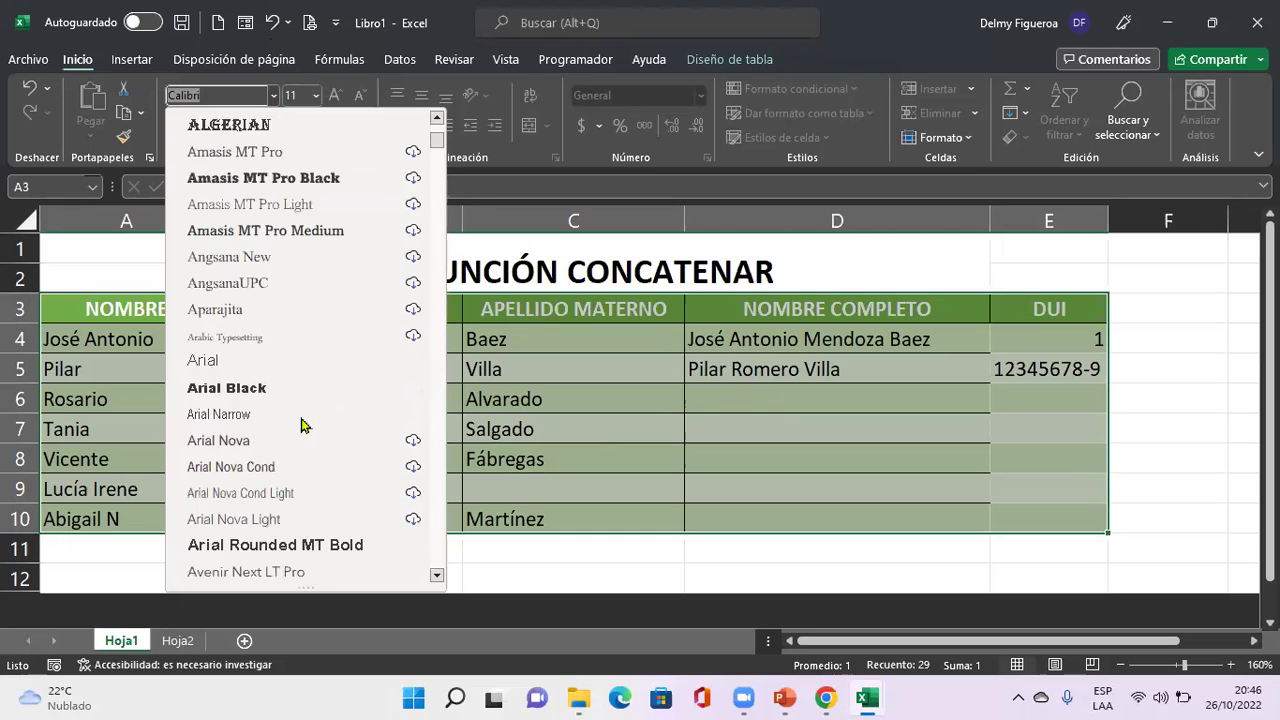
{"action": "scroll", "coordinate": [313, 400], "scroll_direction": "down", "scroll_amount": 15}
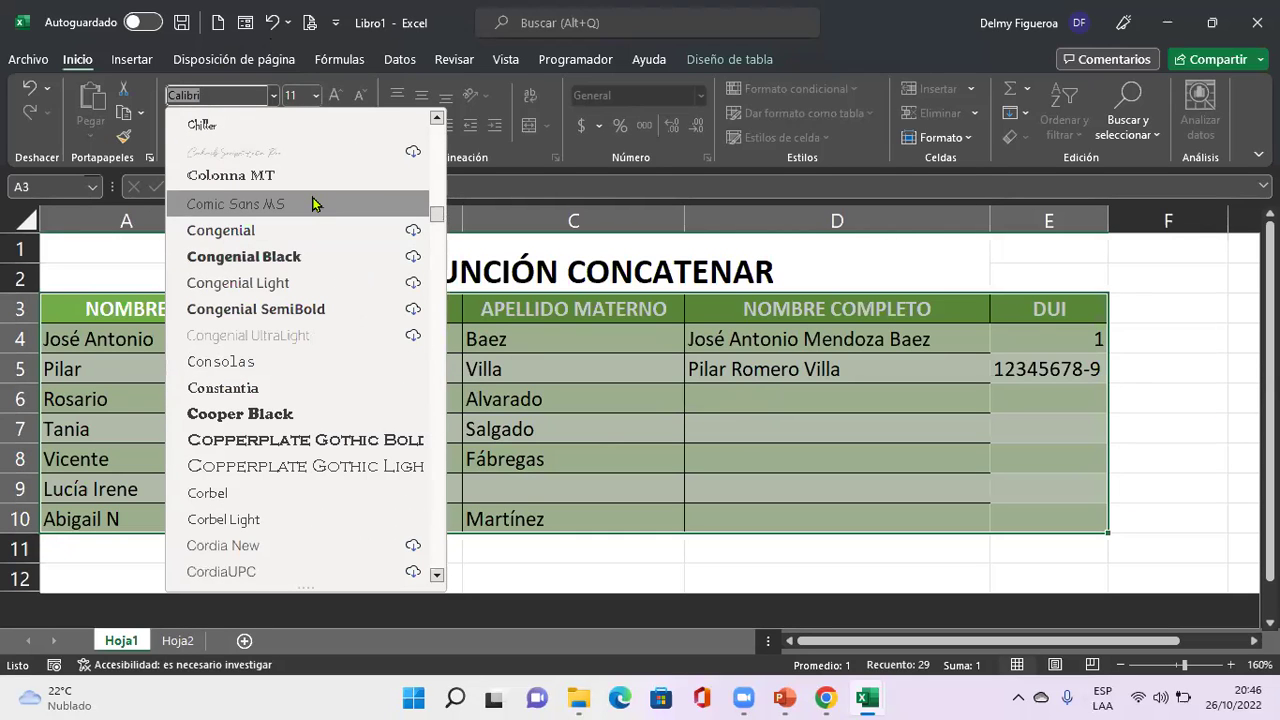
{"action": "key", "text": "Escape"}
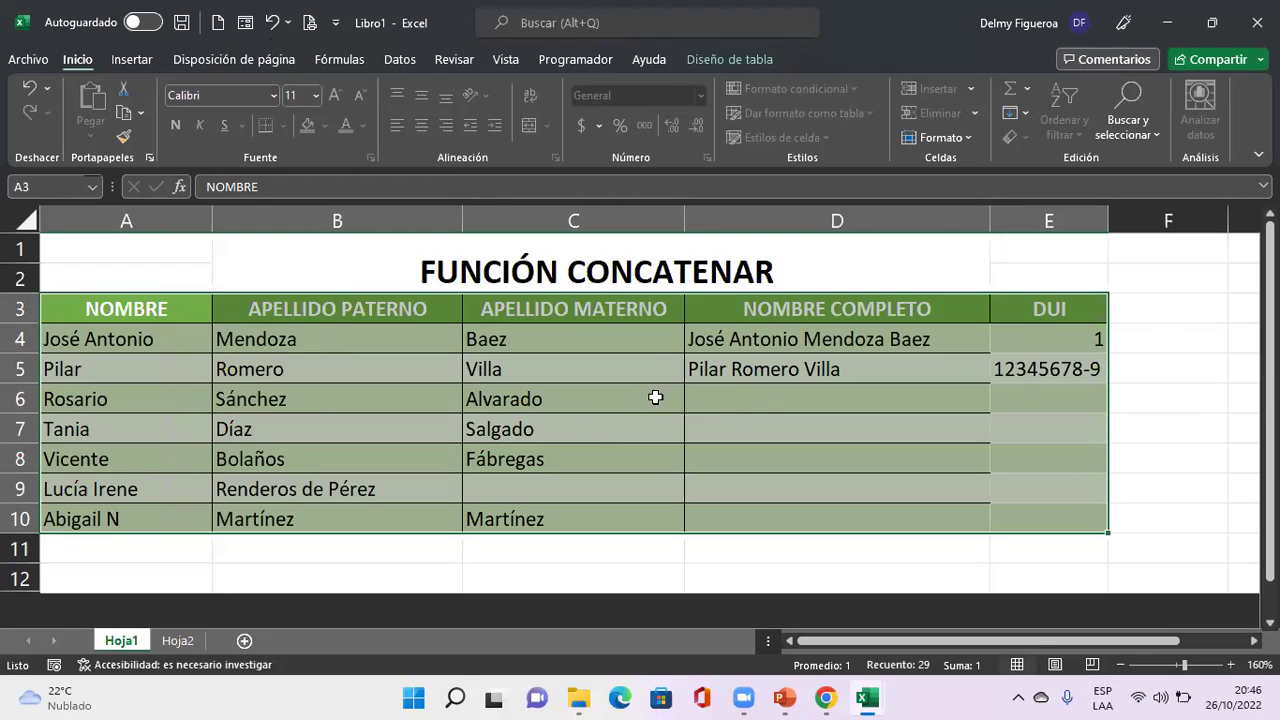
{"action": "left_click", "coordinate": [313, 95]}
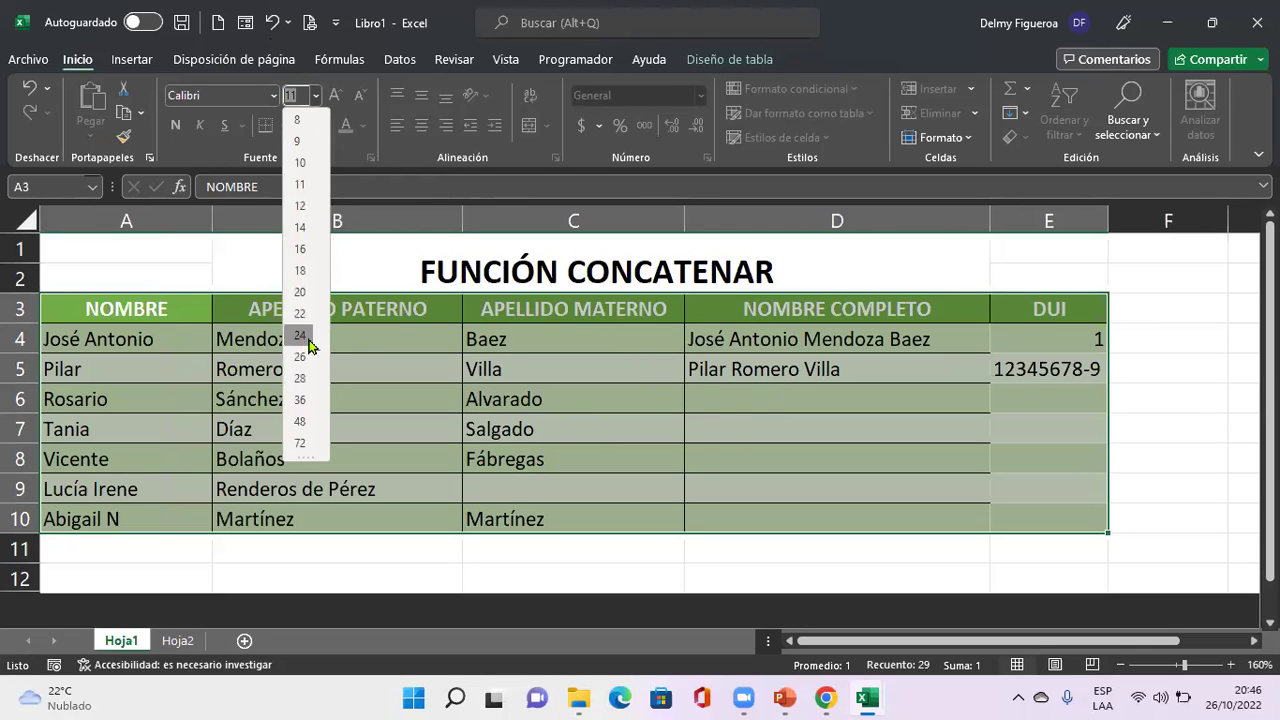
{"action": "key", "text": "Escape"}
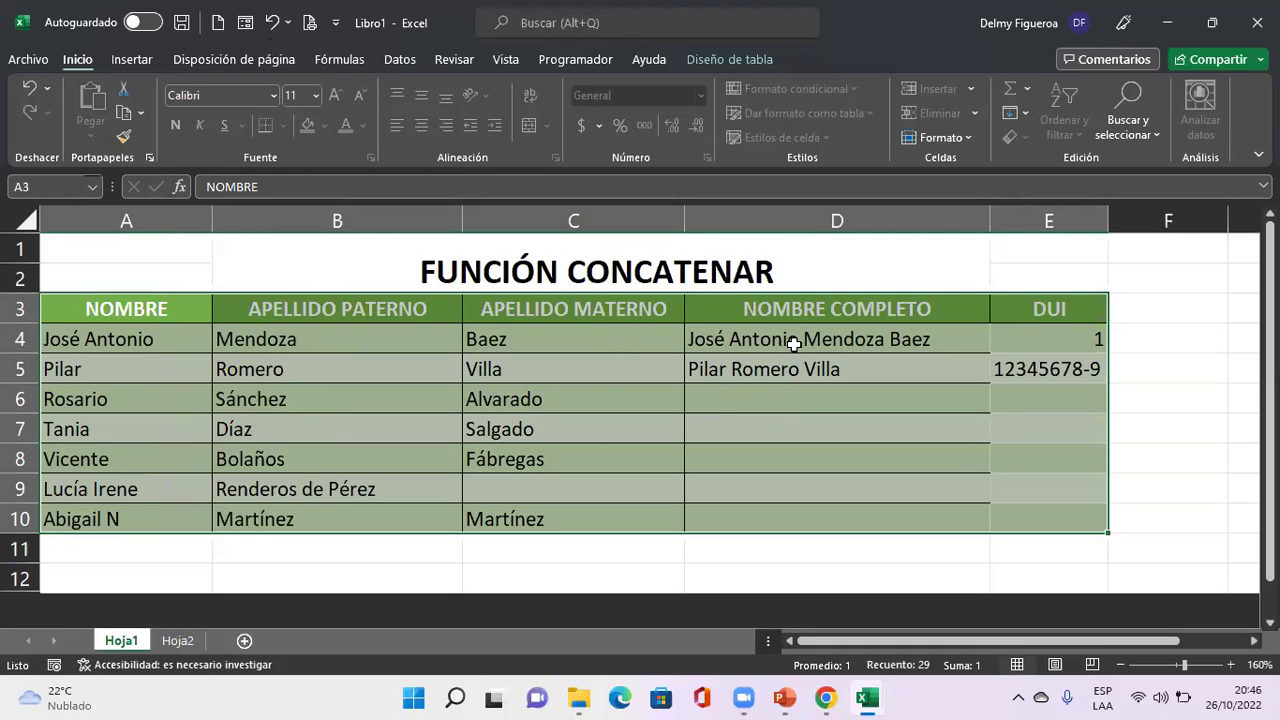
{"action": "left_click", "coordinate": [449, 61]}
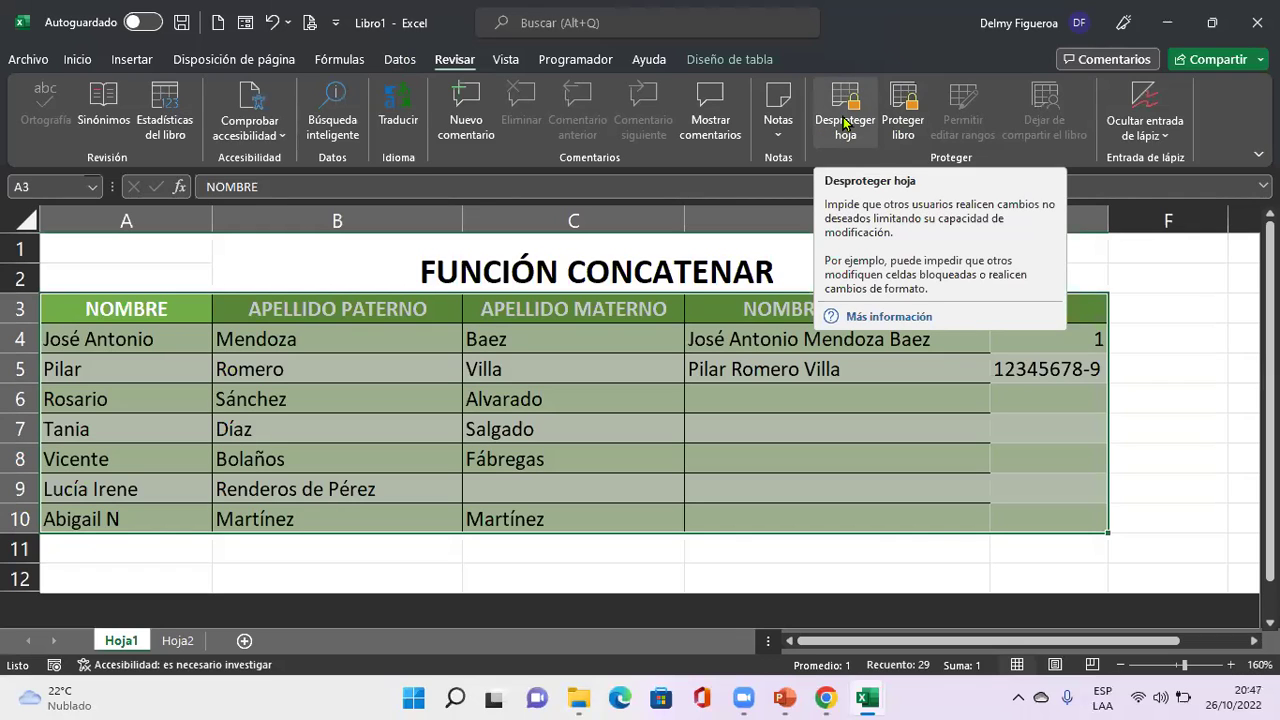
{"action": "left_click", "coordinate": [790, 400]}
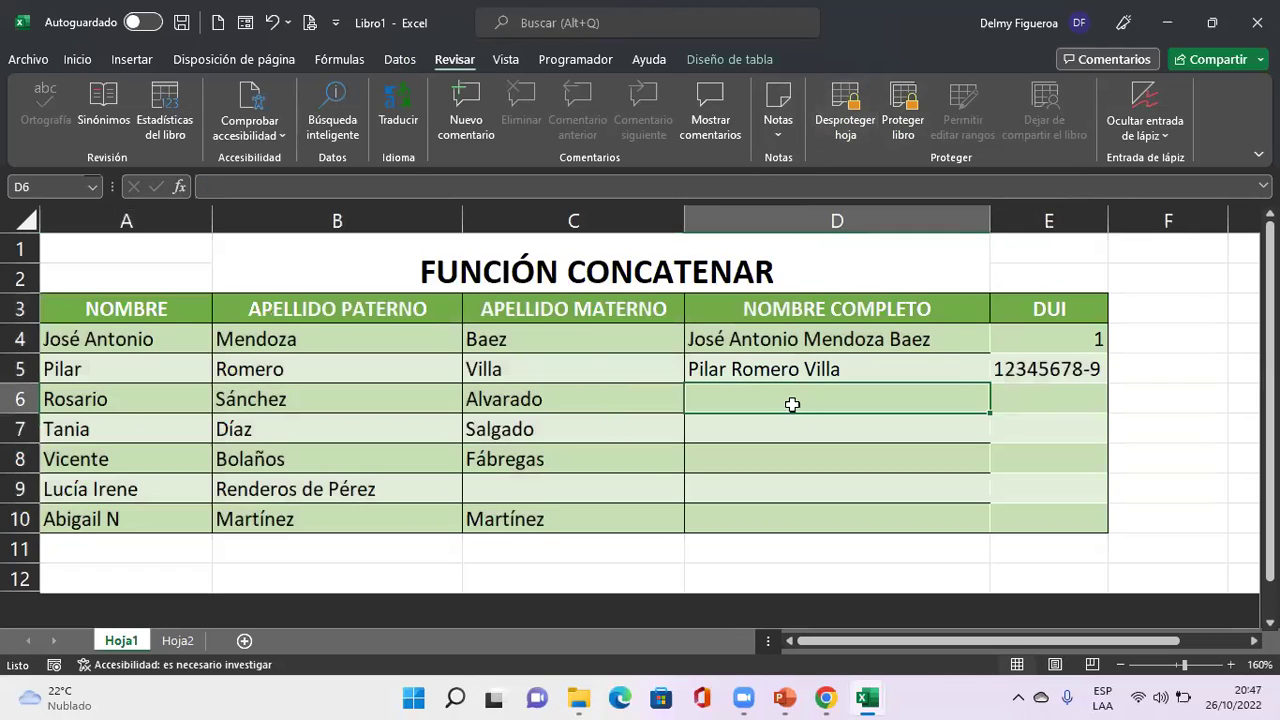
{"action": "left_click", "coordinate": [178, 640]}
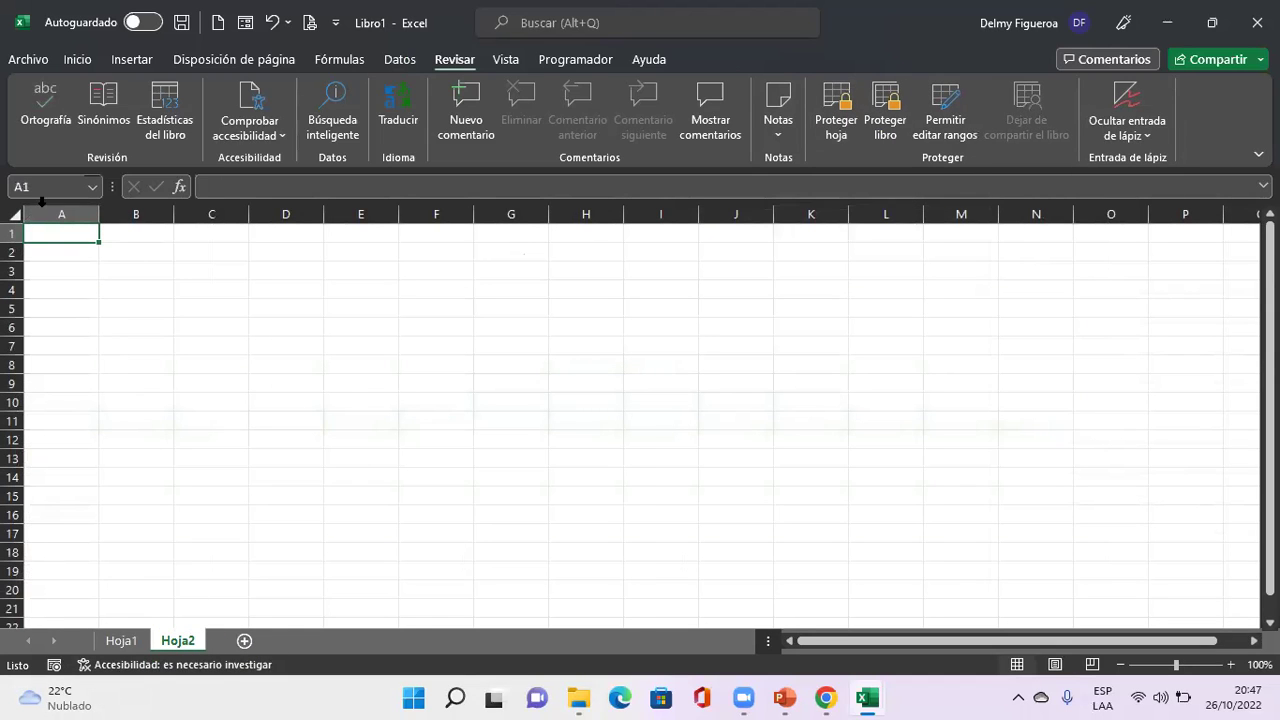
{"action": "scroll", "coordinate": [457, 474], "scroll_direction": "up", "scroll_amount": 2}
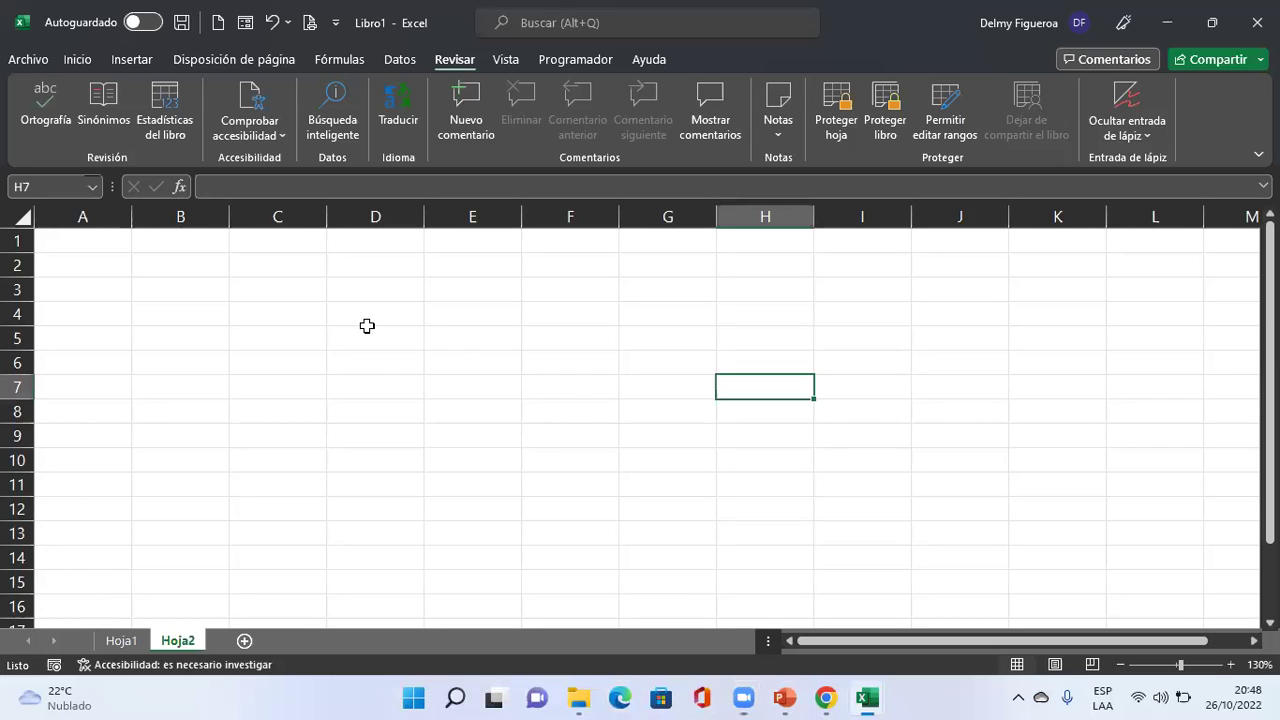
Enter the headers Producto, Precio, Cantidad and Total in A1:D1.
{"action": "scroll", "coordinate": [398, 430], "scroll_direction": "up", "scroll_amount": 2}
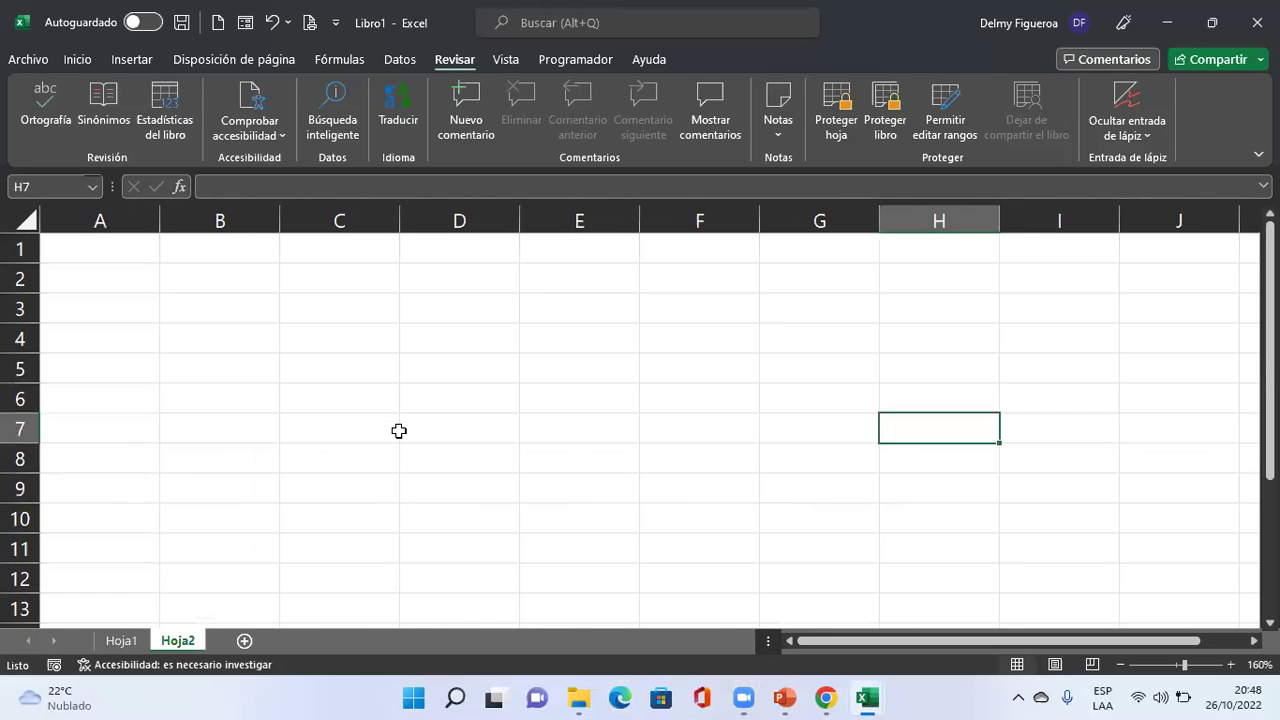
{"action": "key", "text": "ctrl+Home"}
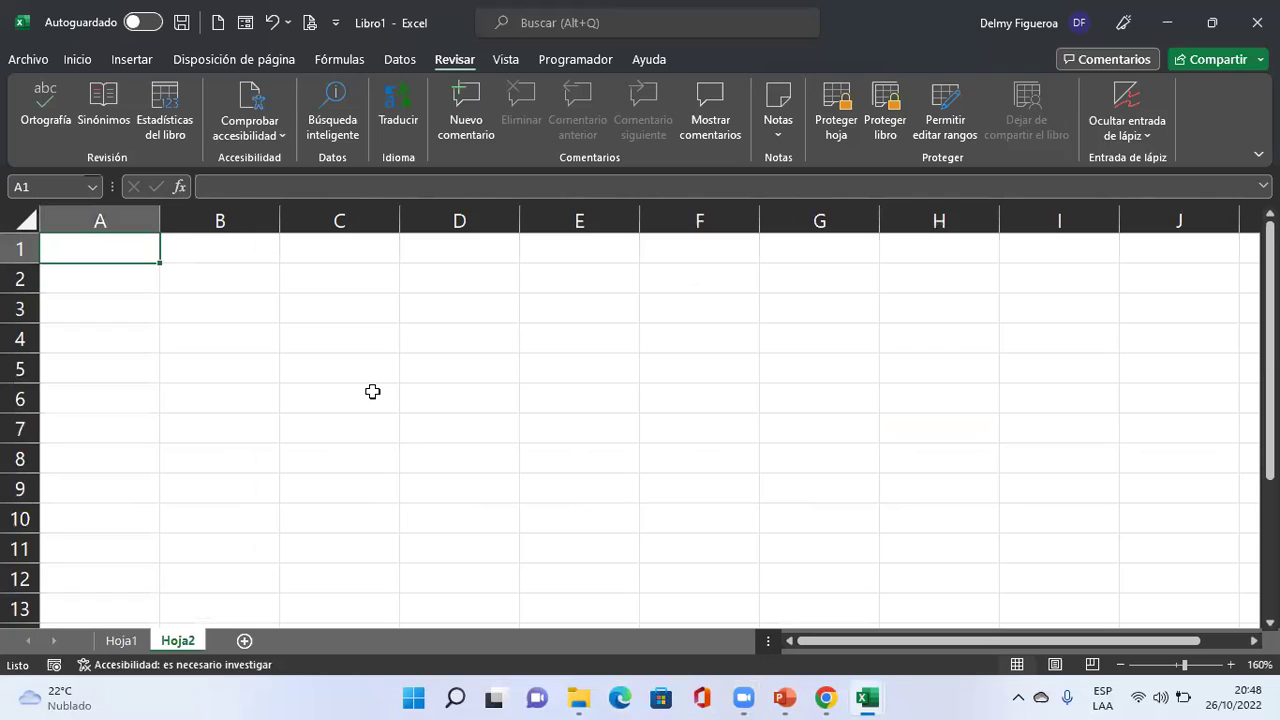
{"action": "type", "text": "Prodcuto"}
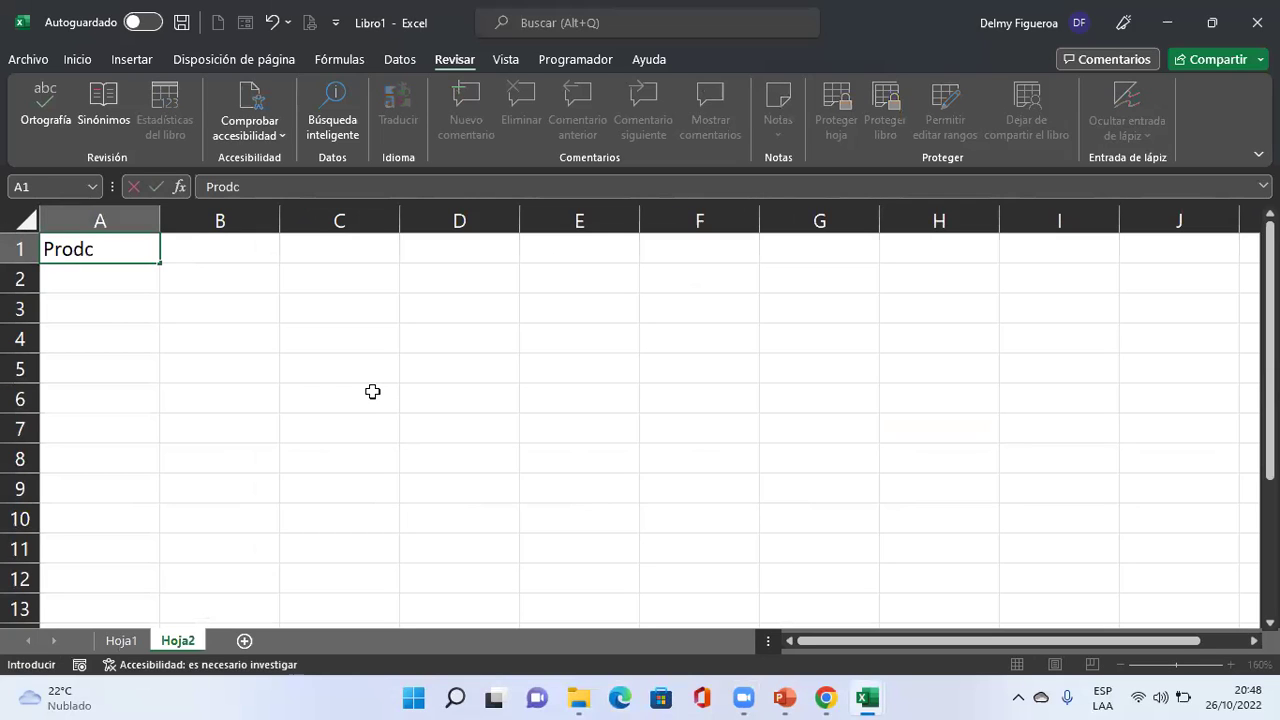
{"action": "key", "text": "BackSpace"}
{"action": "key", "text": "BackSpace"}
{"action": "key", "text": "BackSpace"}
{"action": "key", "text": "BackSpace"}
{"action": "type", "text": "ucto"}
{"action": "key", "text": "Return"}
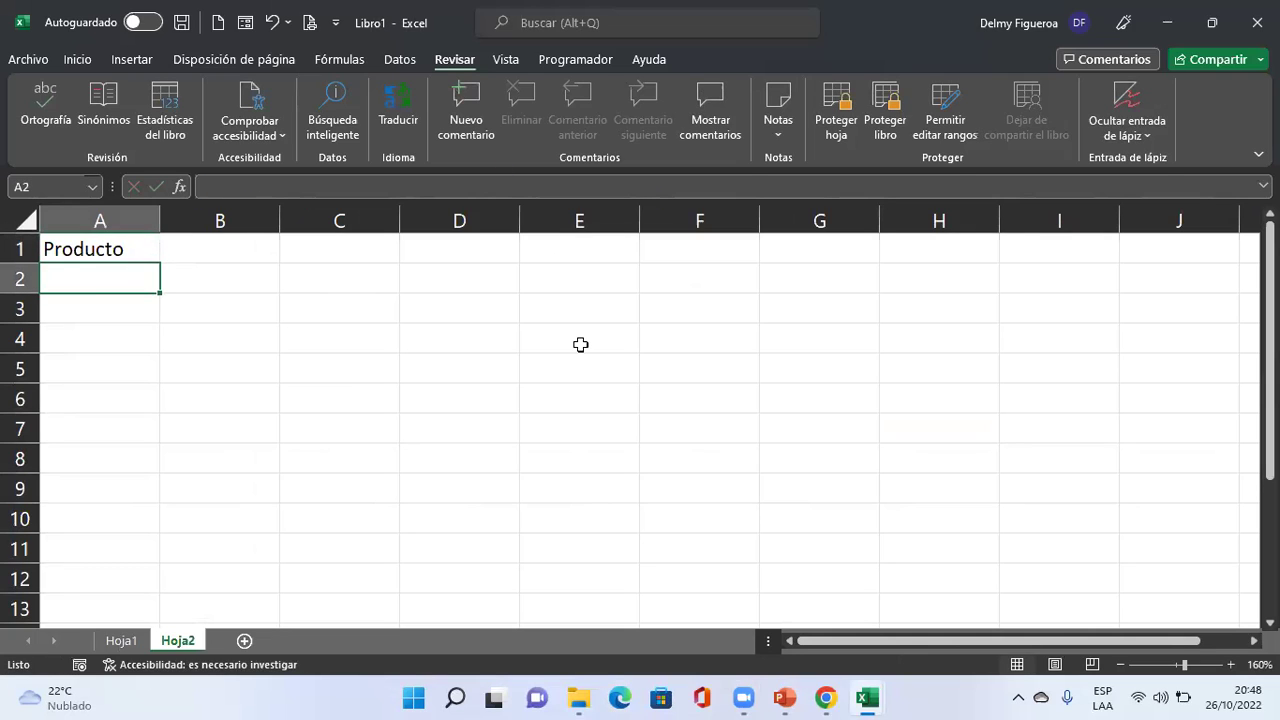
{"action": "key", "text": "Up"}
{"action": "key", "text": "Right"}
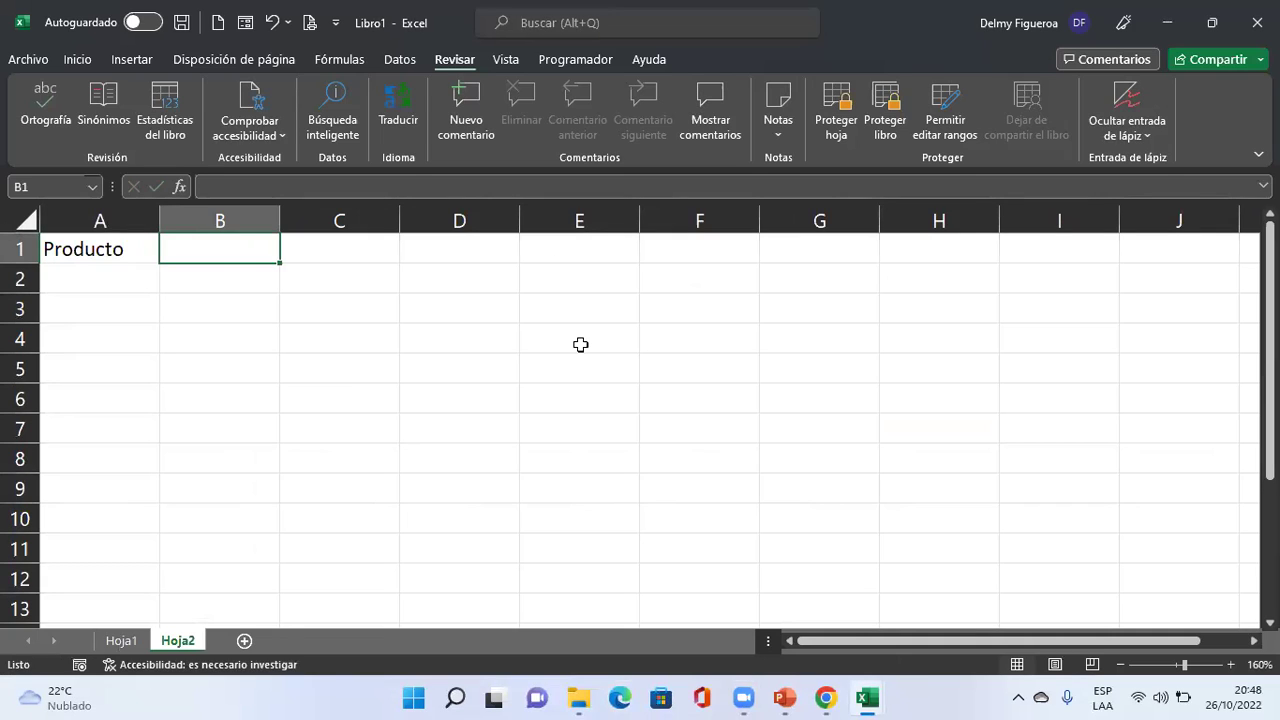
{"action": "type", "text": "Precio"}
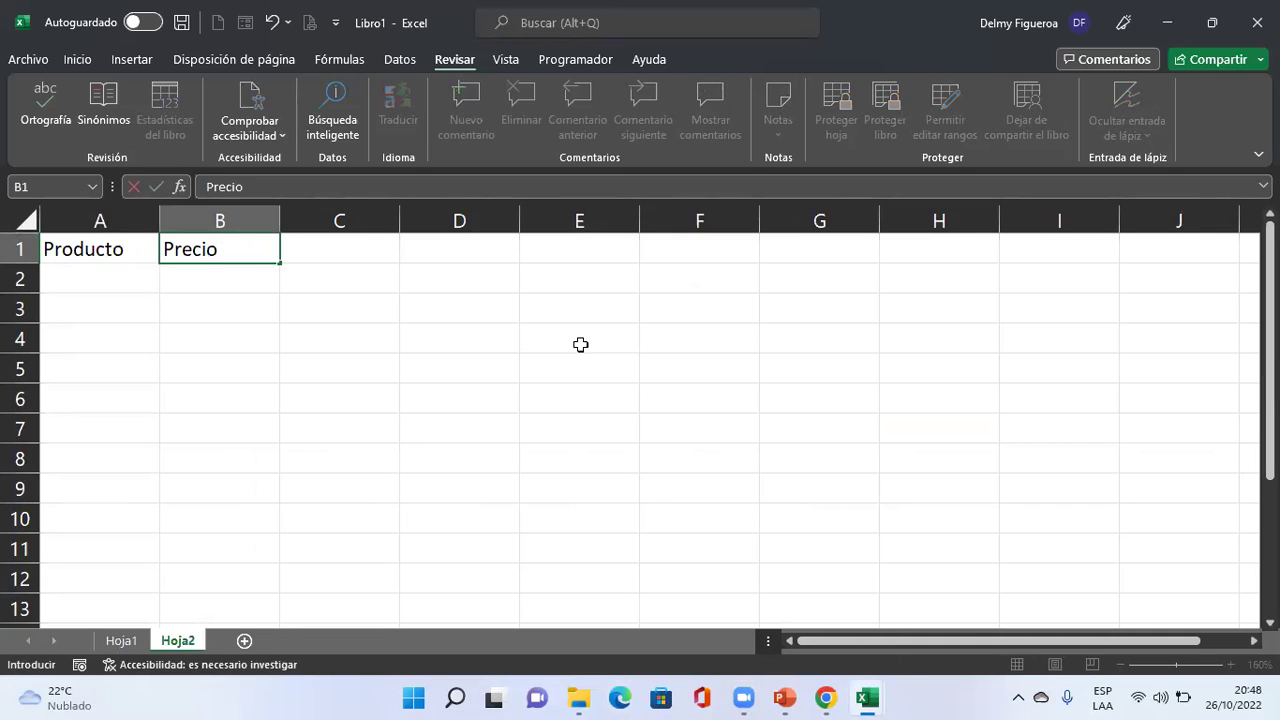
{"action": "key", "text": "Tab"}
{"action": "type", "text": "Cantidad"}
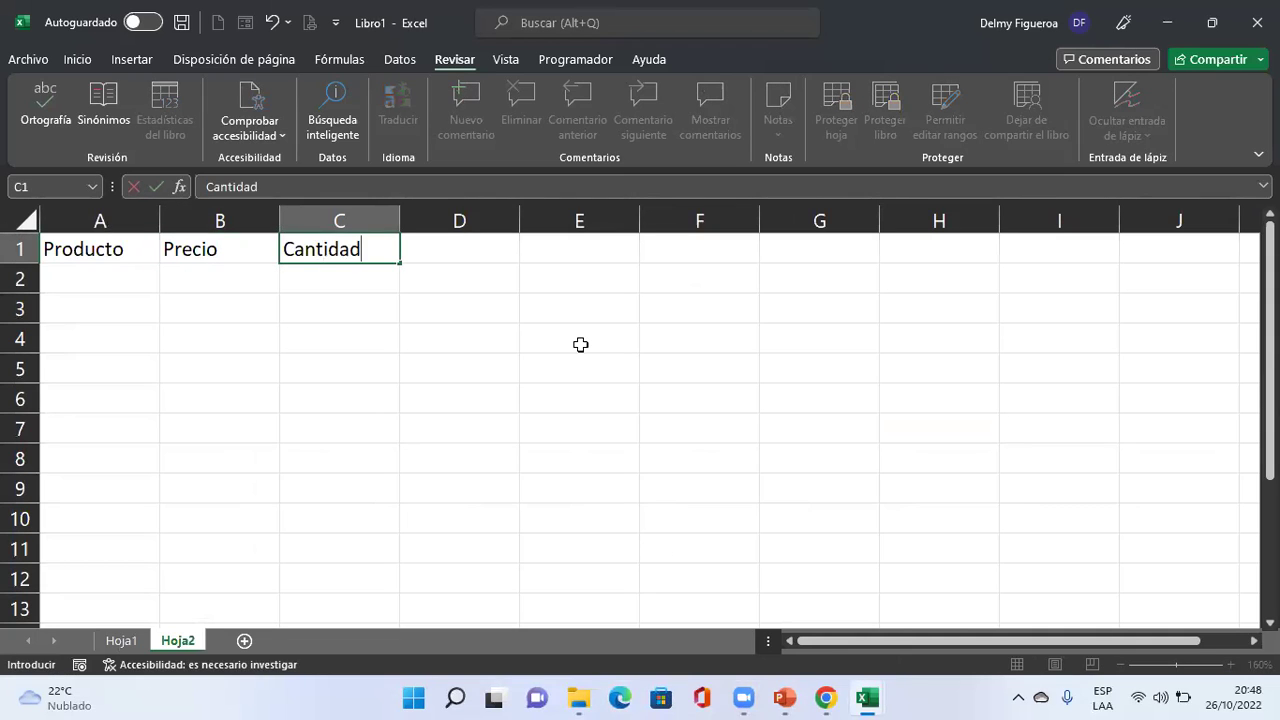
{"action": "key", "text": "Tab"}
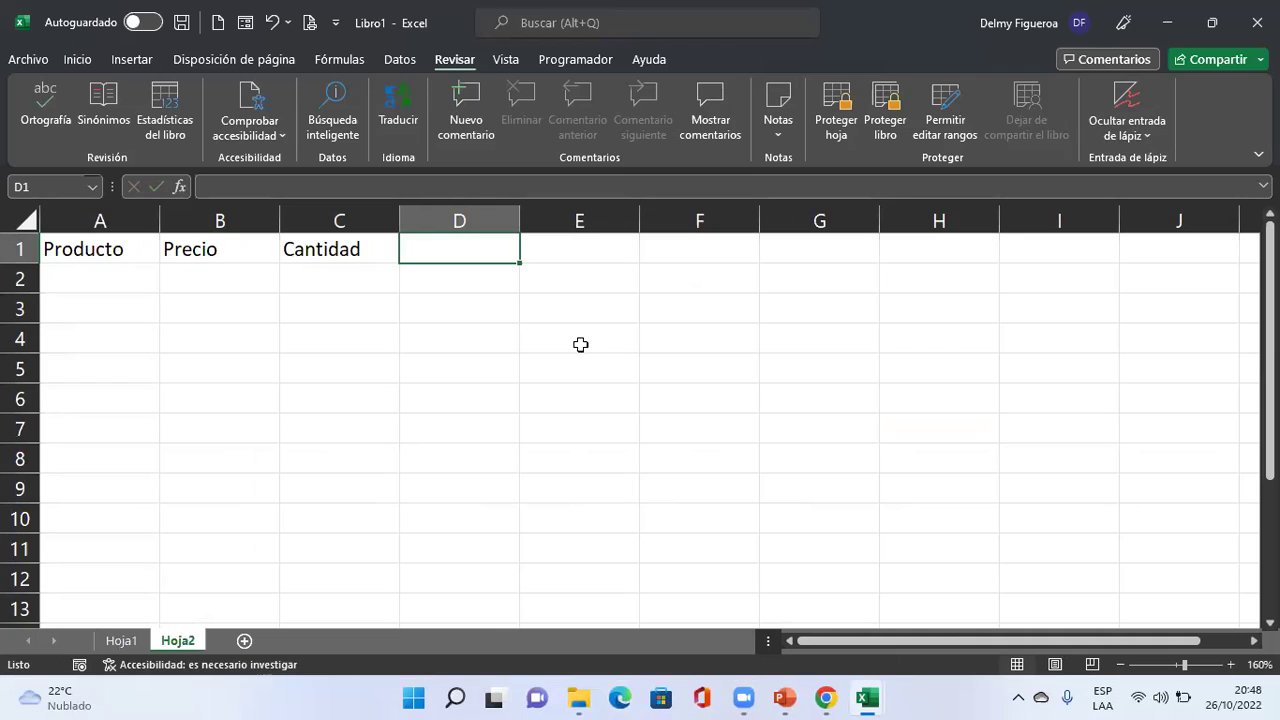
{"action": "type", "text": "Total"}
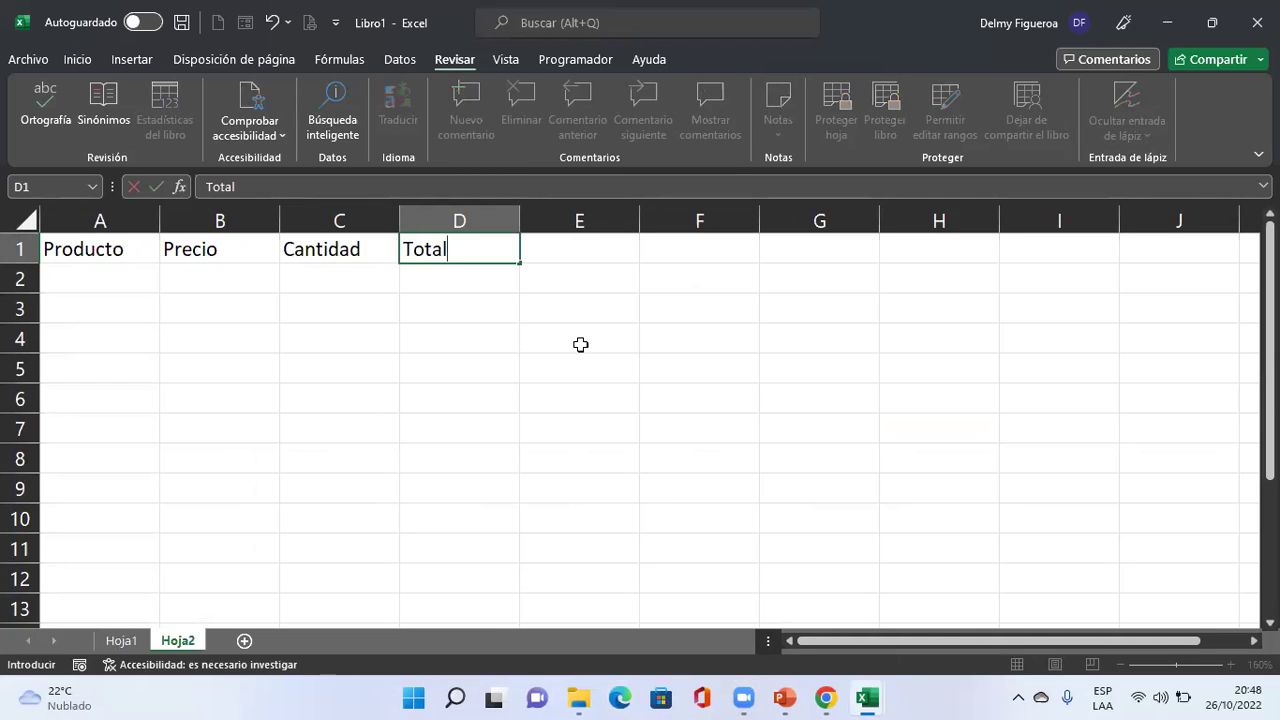
{"action": "key", "text": "Down"}
Enter Prod 1 in cell A2.
{"action": "key", "text": "Left"}
{"action": "key", "text": "Left"}
{"action": "key", "text": "Left"}
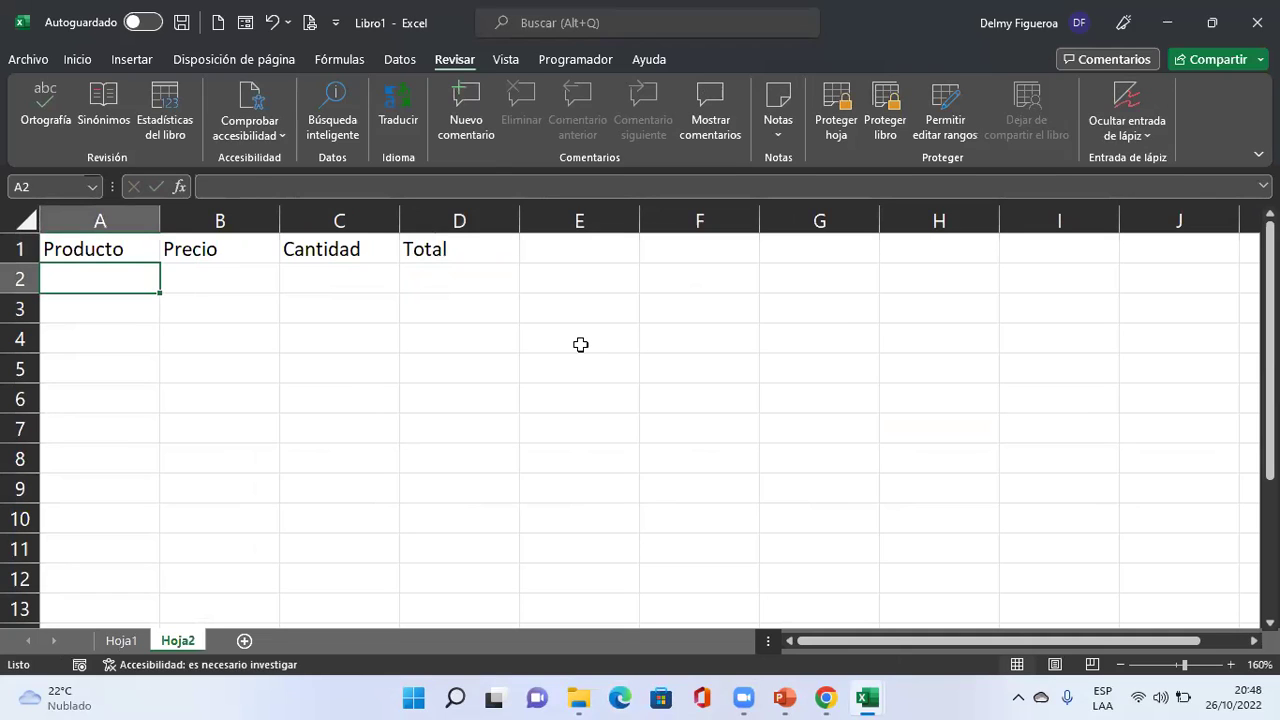
{"action": "type", "text": "Prod 1"}
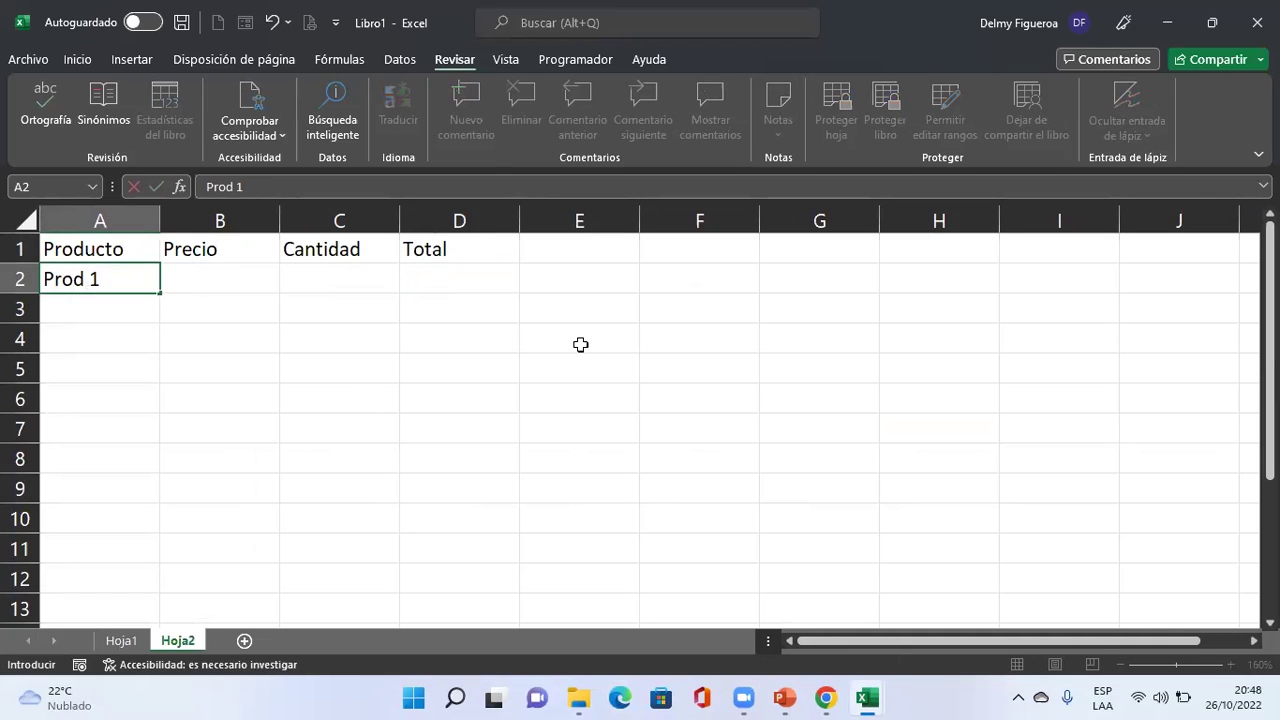
{"action": "key", "text": "Return"}
{"action": "key", "text": "Up"}
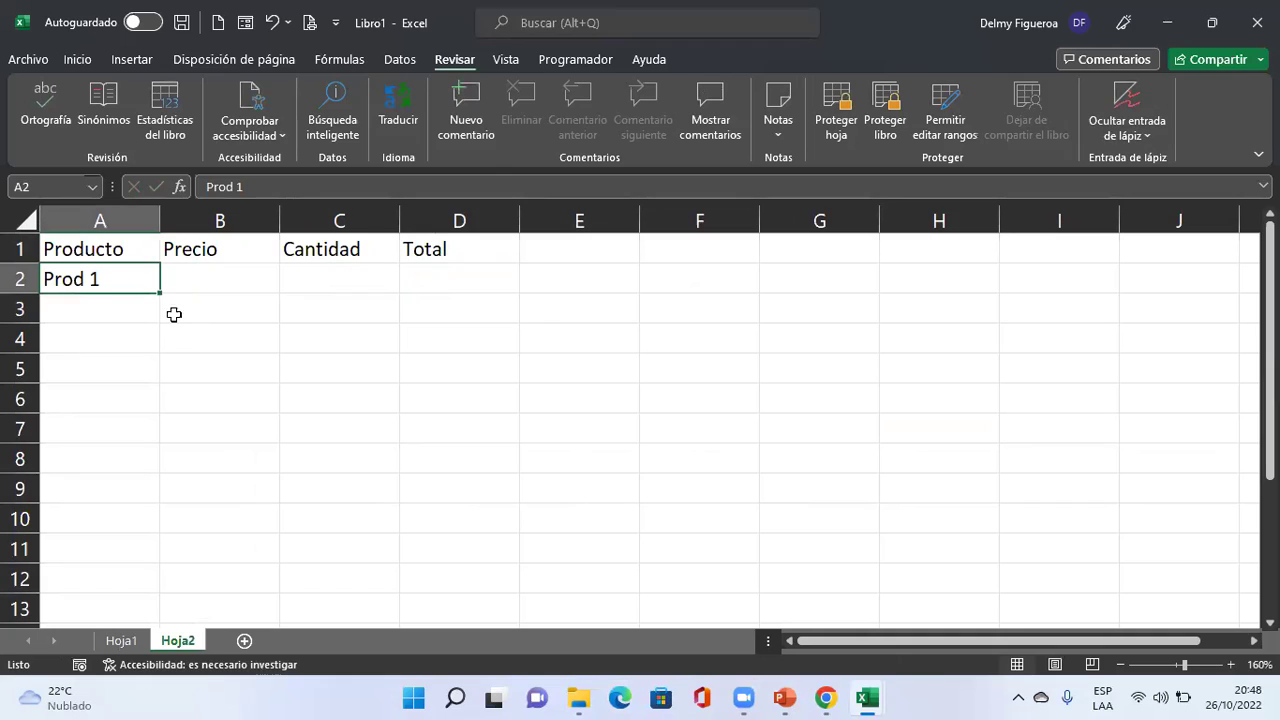
Fill Prod 2 through Prod 10 down to A11 and select Precio cell B2.
{"action": "left_click_drag", "start_coordinate": [160, 291], "coordinate": [167, 576]}
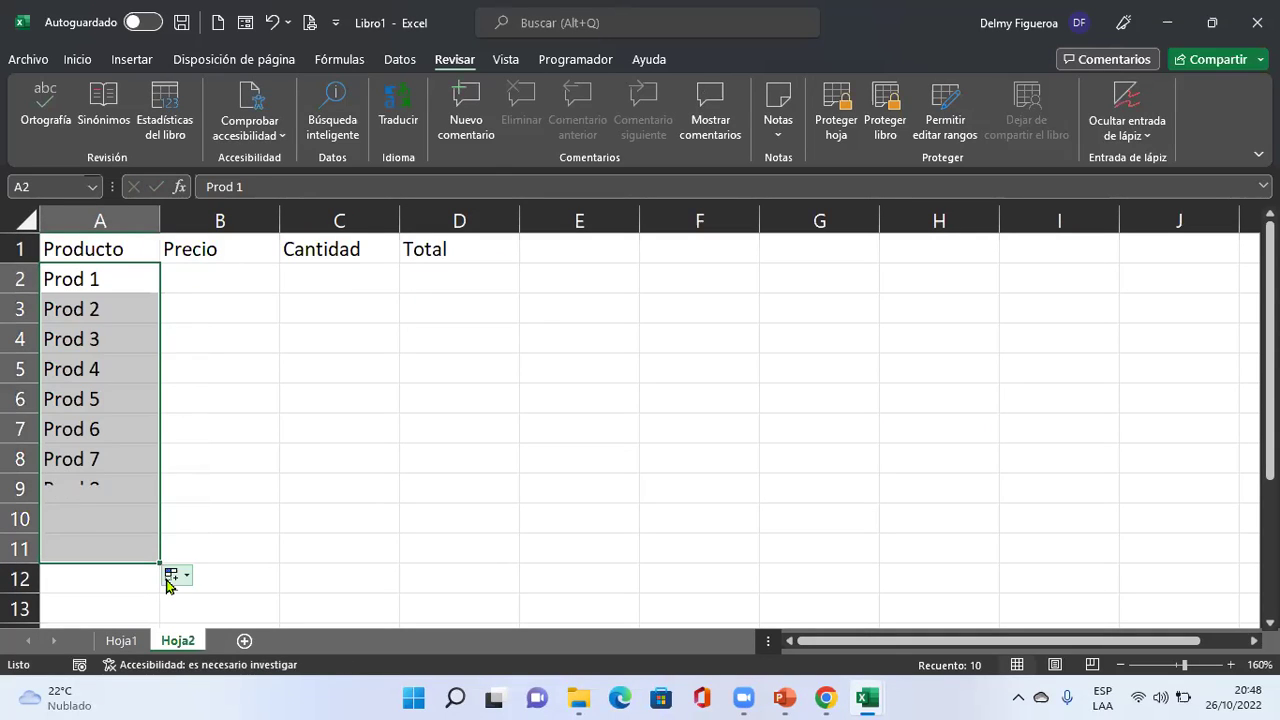
{"action": "left_click", "coordinate": [229, 278]}
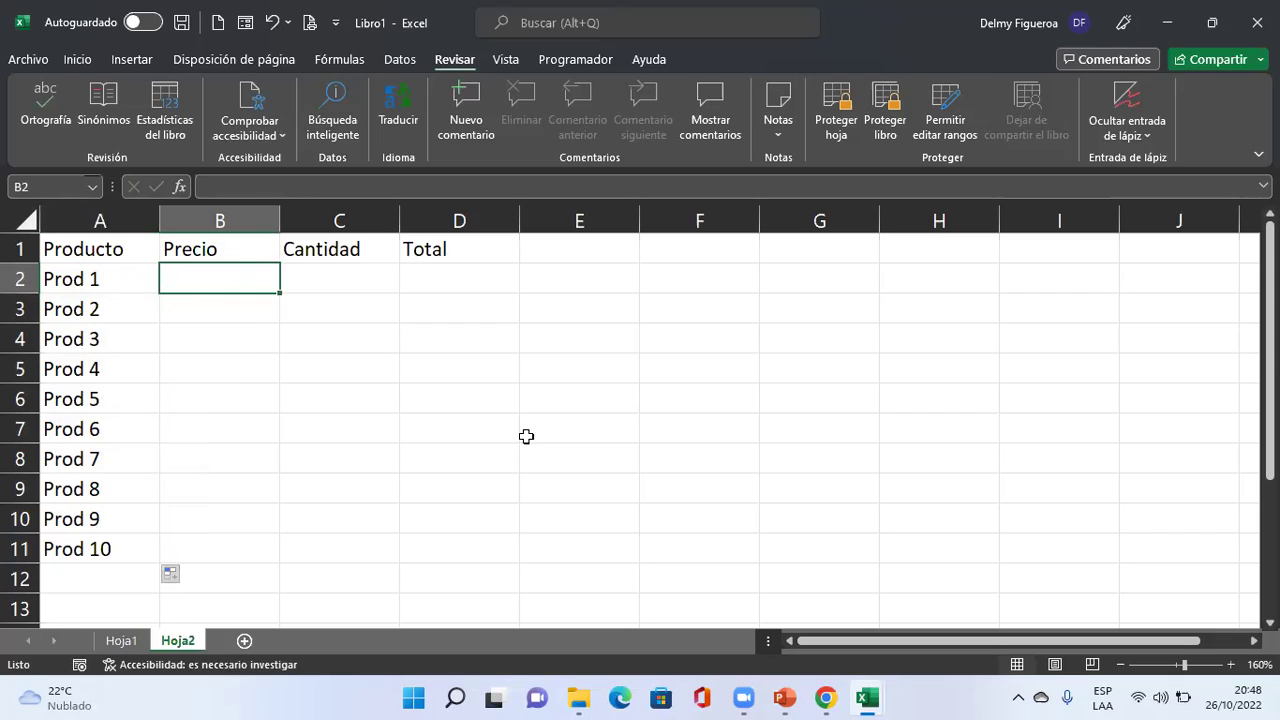
{"action": "key", "text": "shift+Down"}
{"action": "key", "text": "shift+Down"}
{"action": "key", "text": "shift+Down"}
{"action": "key", "text": "shift+Down"}
{"action": "key", "text": "shift+Down"}
{"action": "key", "text": "shift+Down"}
{"action": "key", "text": "shift+Down"}
{"action": "key", "text": "shift+Down"}
{"action": "key", "text": "shift+Down"}
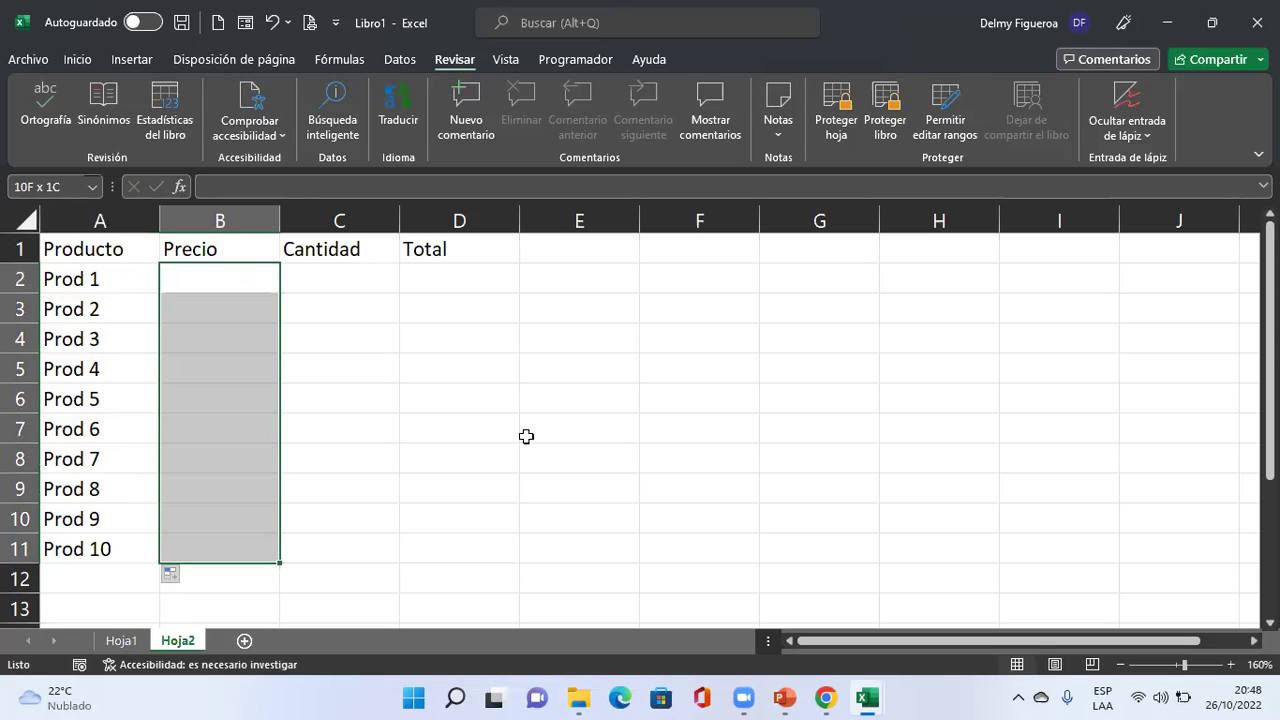
{"action": "key", "text": "Up"}
{"action": "key", "text": "Down"}
Enter =+ALEATORIO.ENTRE(100;600) in B2 and fill it down to B11.
{"action": "type", "text": "+alea"}
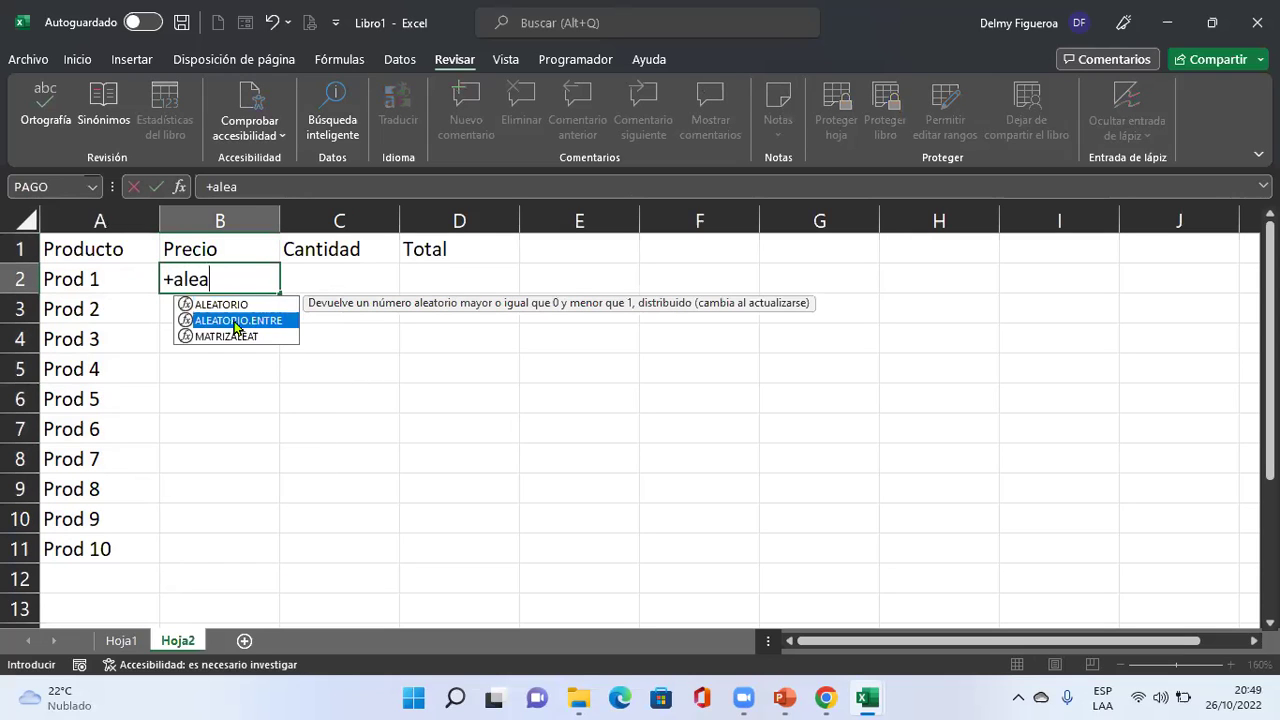
{"action": "double_click", "coordinate": [236, 321]}
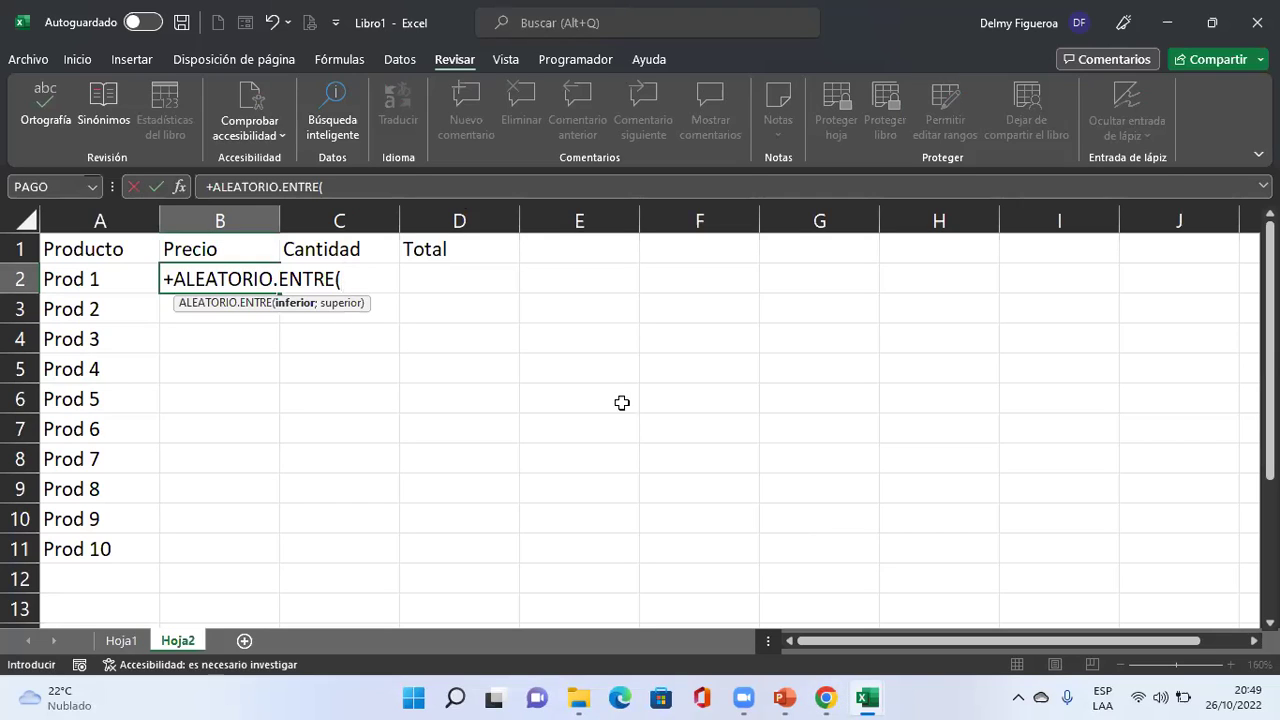
{"action": "type", "text": "100;"}
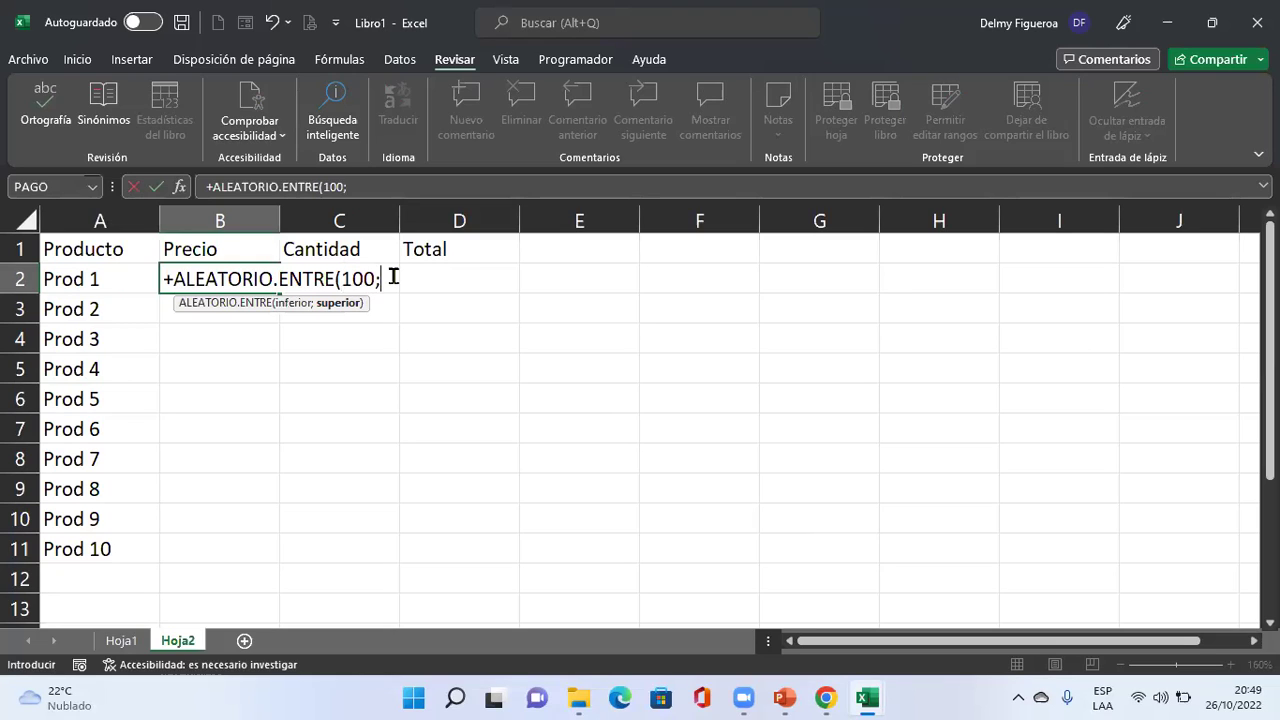
{"action": "type", "text": "1000"}
{"action": "key", "text": "Return"}
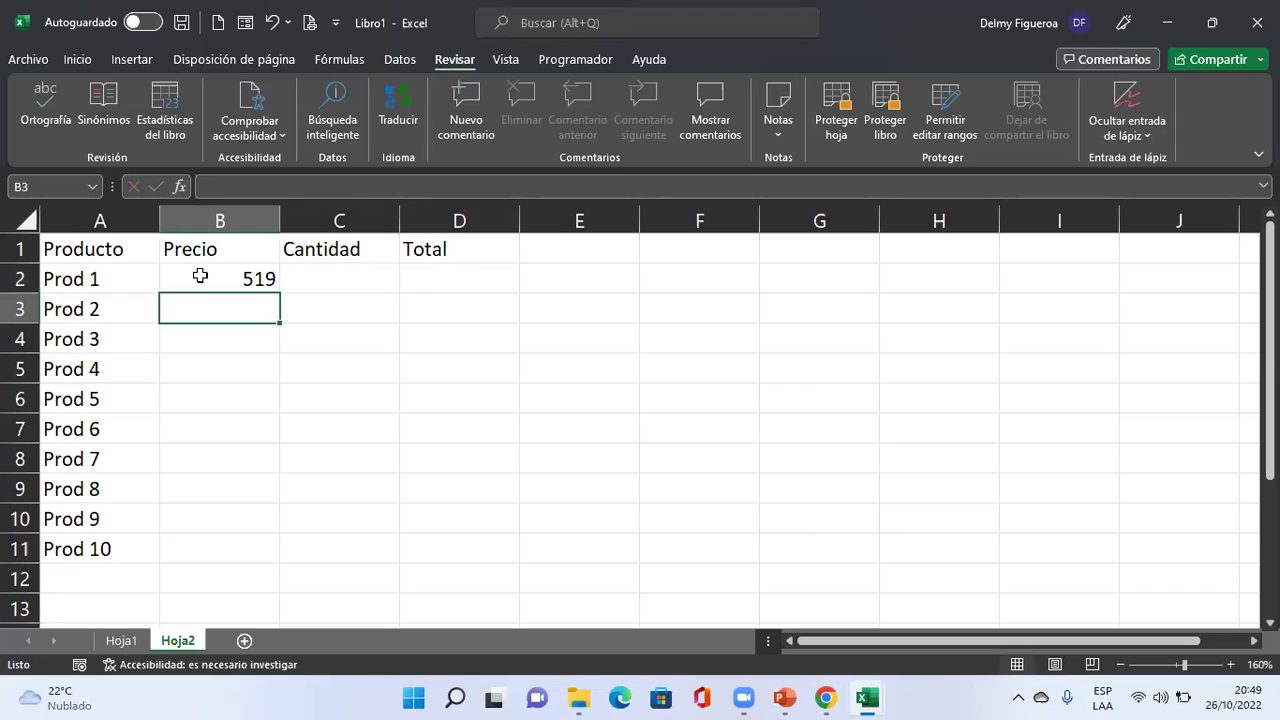
{"action": "left_click", "coordinate": [200, 277]}
{"action": "left_click_drag", "start_coordinate": [284, 293], "coordinate": [286, 561]}
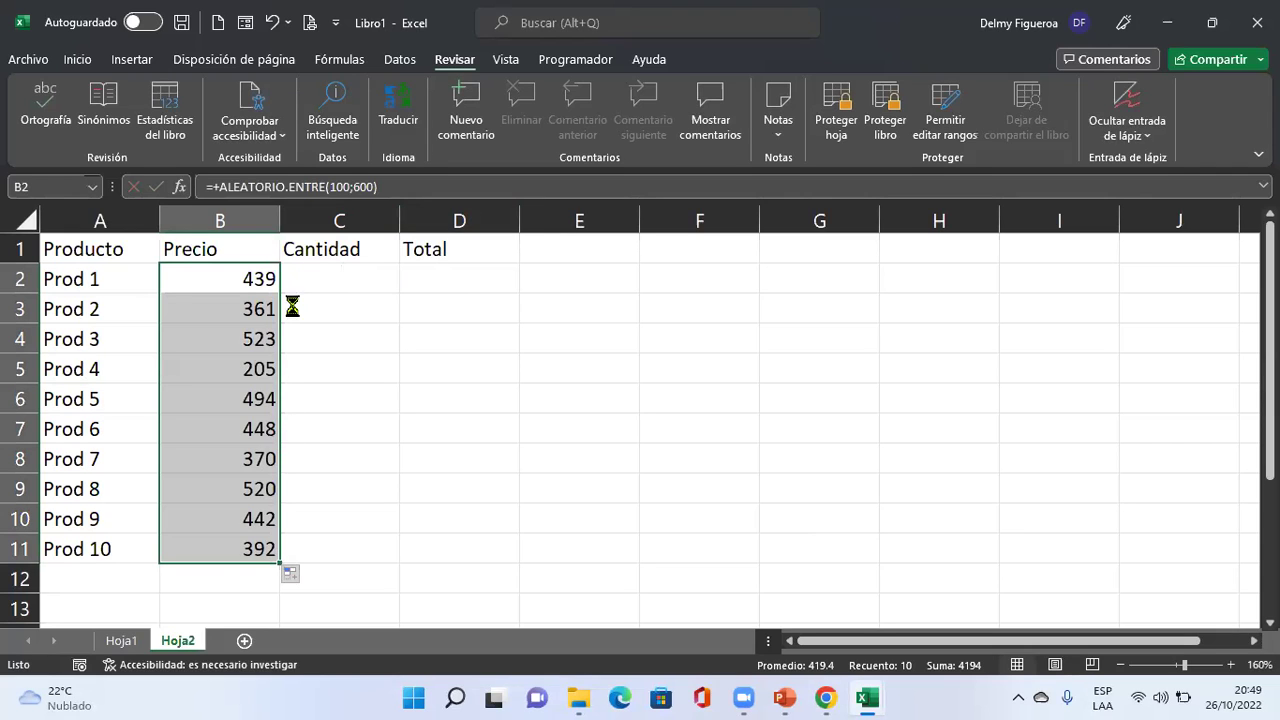
Paste the prices B2:B11 back as values and apply Accounting format.
{"action": "key", "text": "ctrl+c"}
{"action": "right_click", "coordinate": [231, 349]}
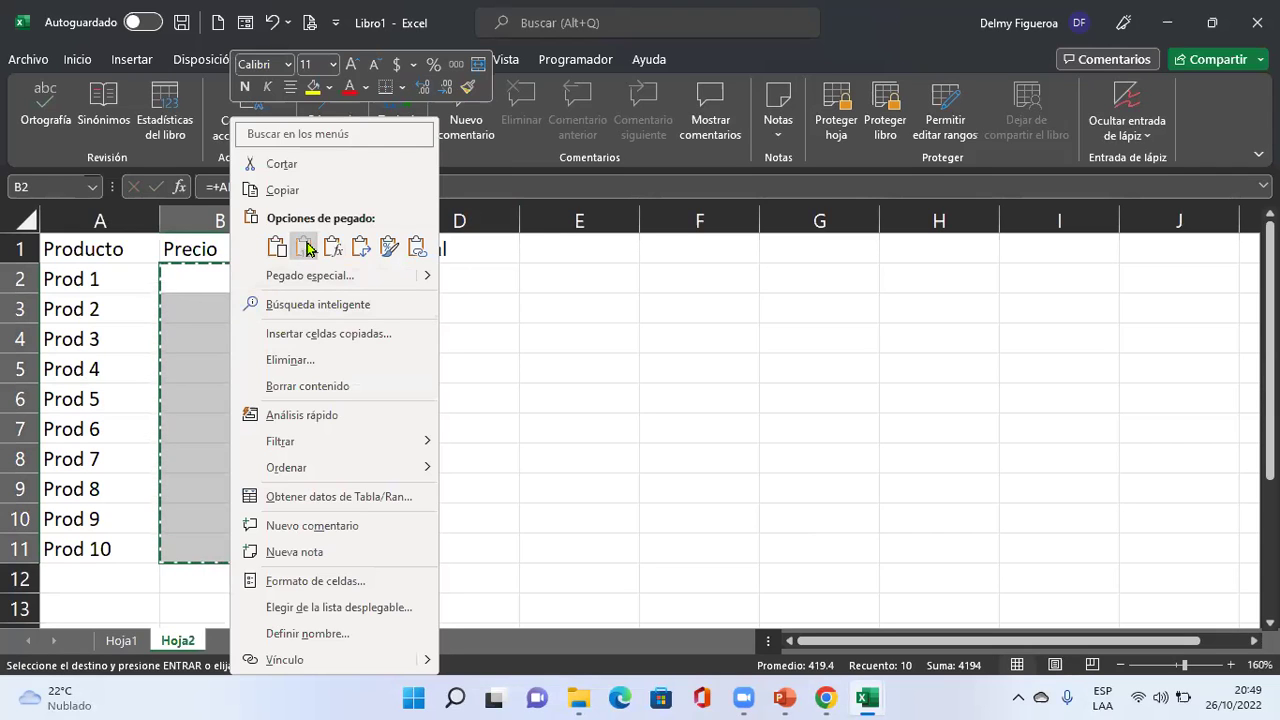
{"action": "left_click", "coordinate": [304, 247]}
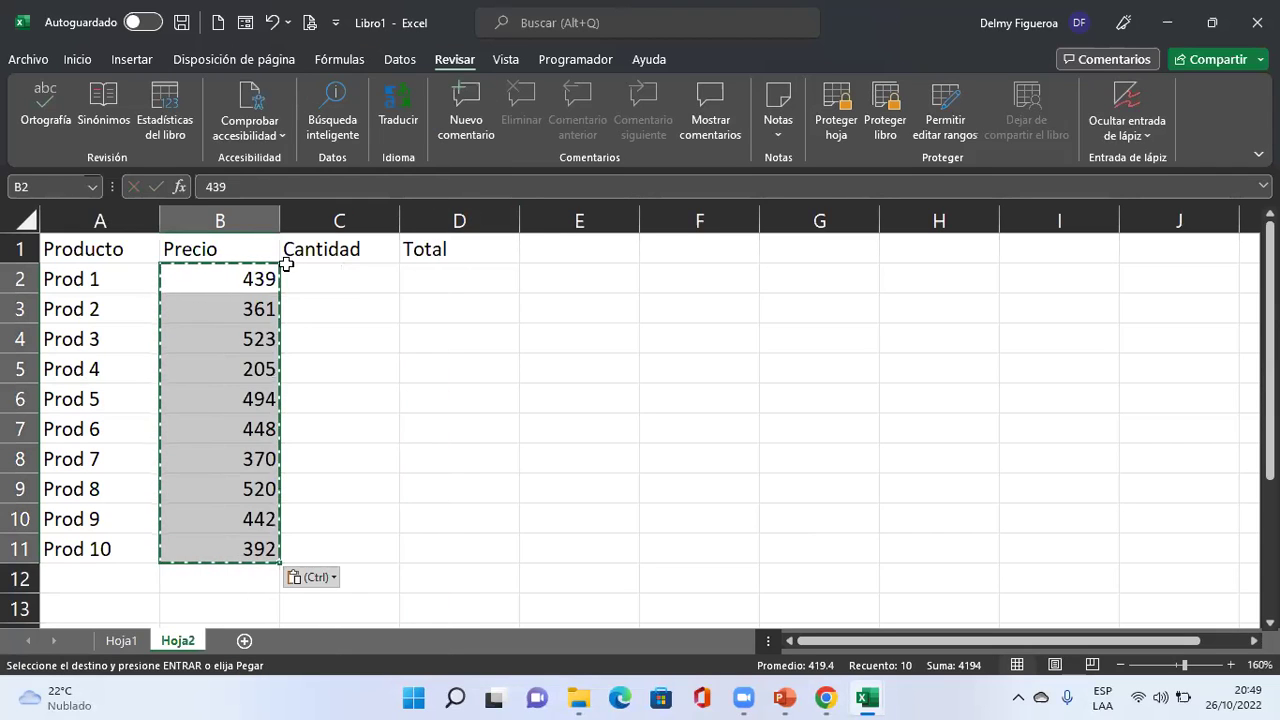
{"action": "left_click", "coordinate": [77, 59]}
{"action": "left_click", "coordinate": [581, 125]}
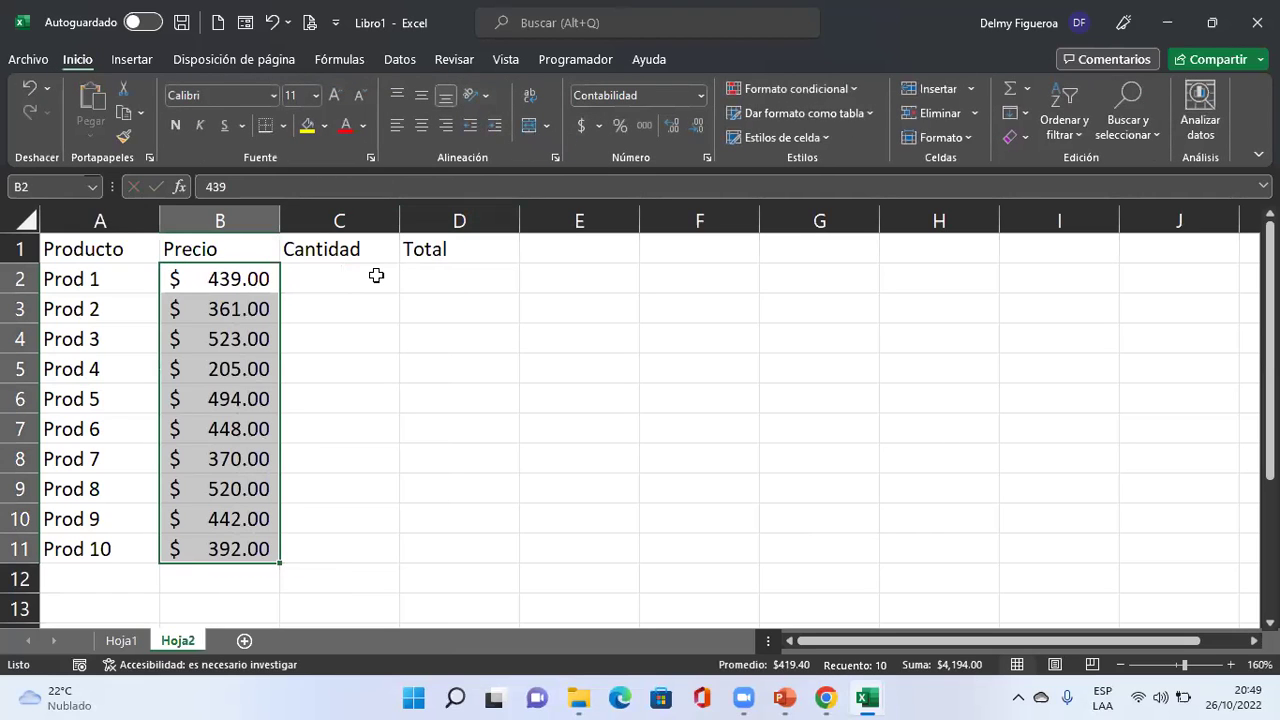
Enter =+ALEATORIO.ENTRE(1;60) in C2, fill it to C11, and copy the quantities.
{"action": "left_click", "coordinate": [374, 276]}
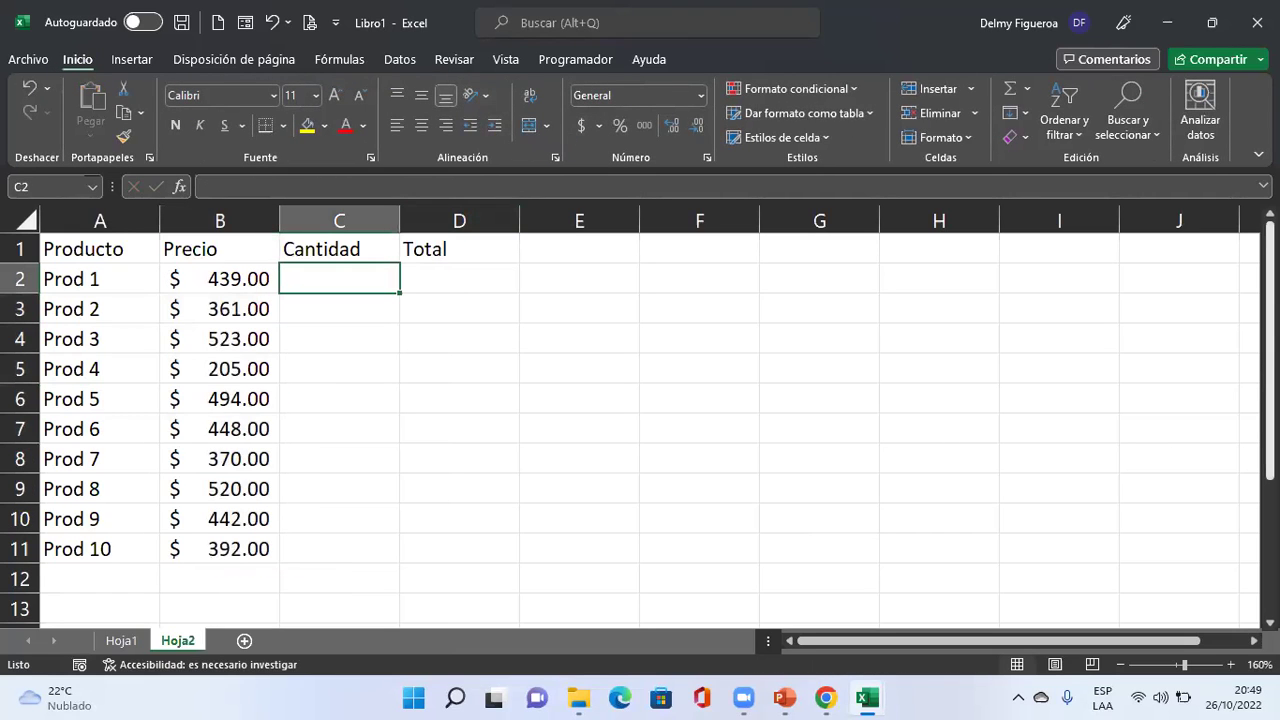
{"action": "type", "text": "+alea"}
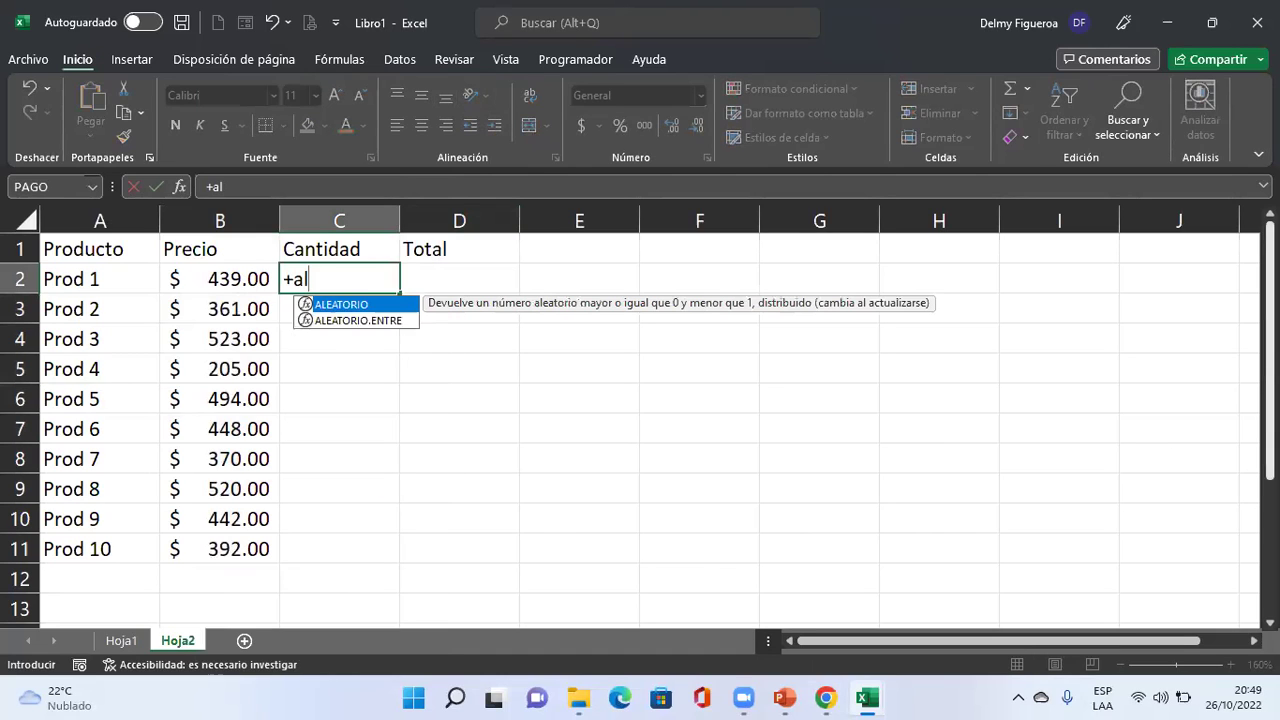
{"action": "double_click", "coordinate": [352, 321]}
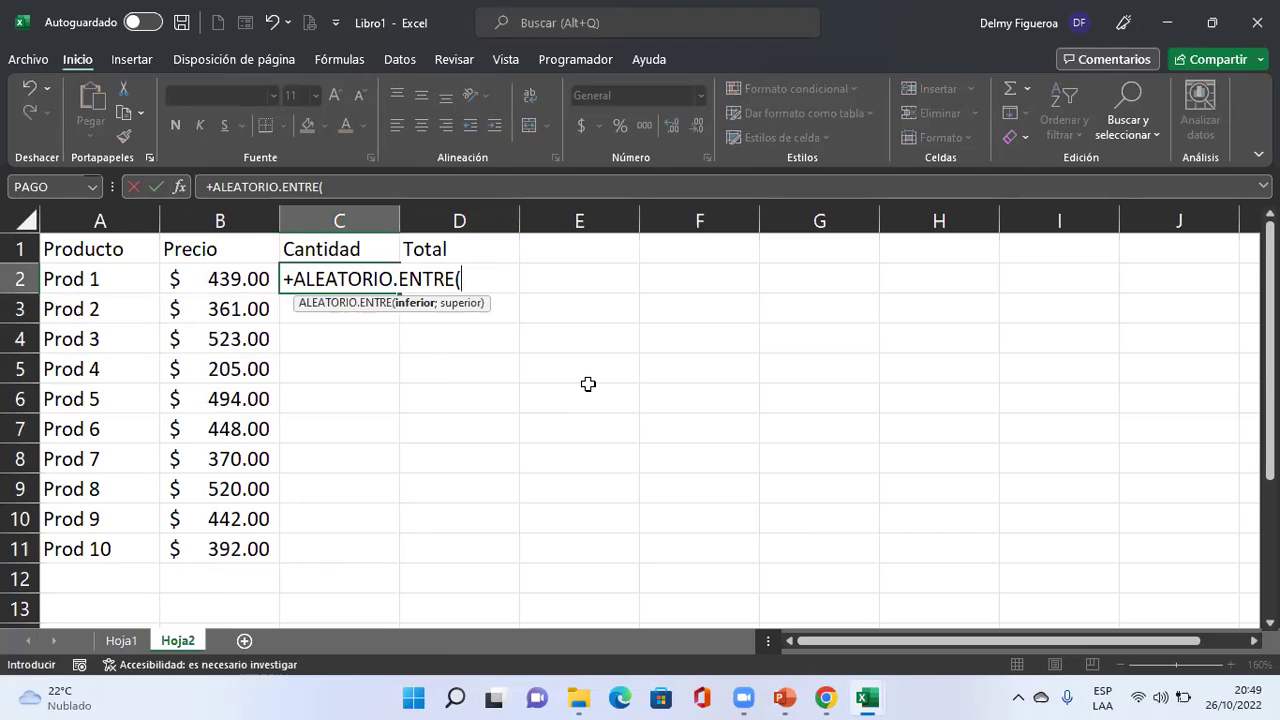
{"action": "type", "text": "1;"}
{"action": "type", "text": "50"}
{"action": "key", "text": "Return"}
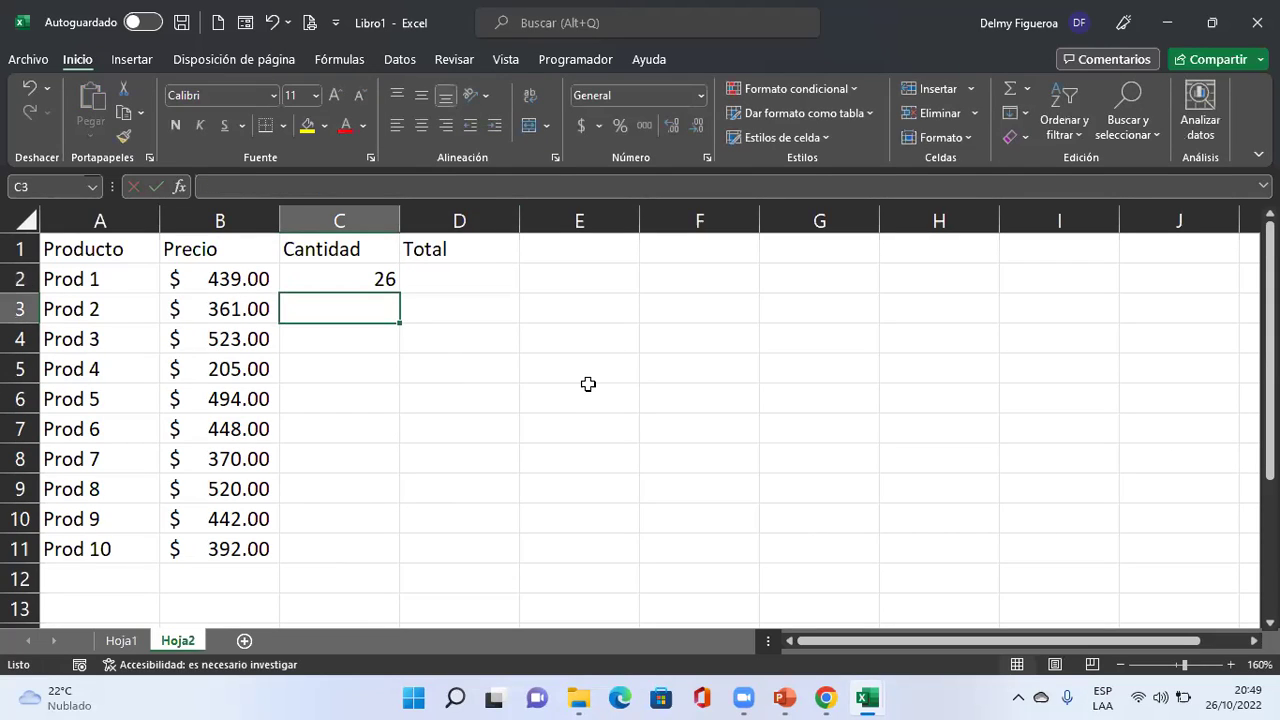
{"action": "left_click", "coordinate": [327, 278]}
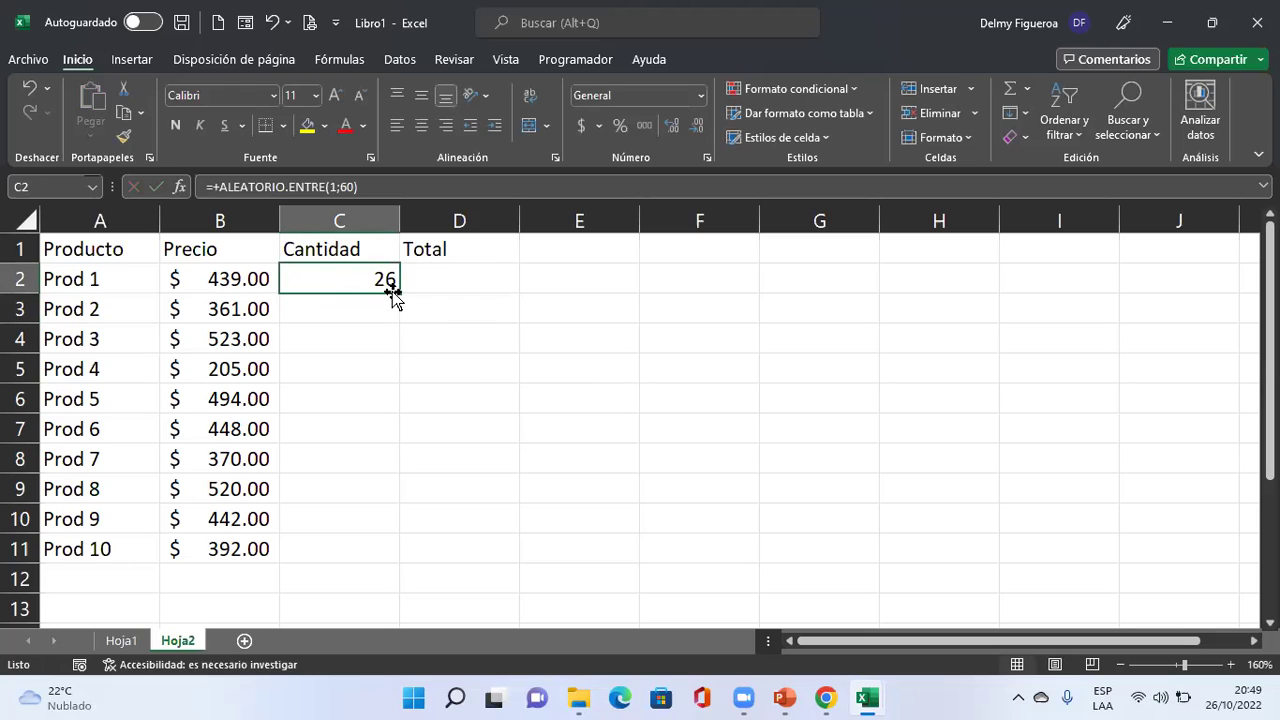
{"action": "left_click_drag", "start_coordinate": [397, 289], "coordinate": [398, 552]}
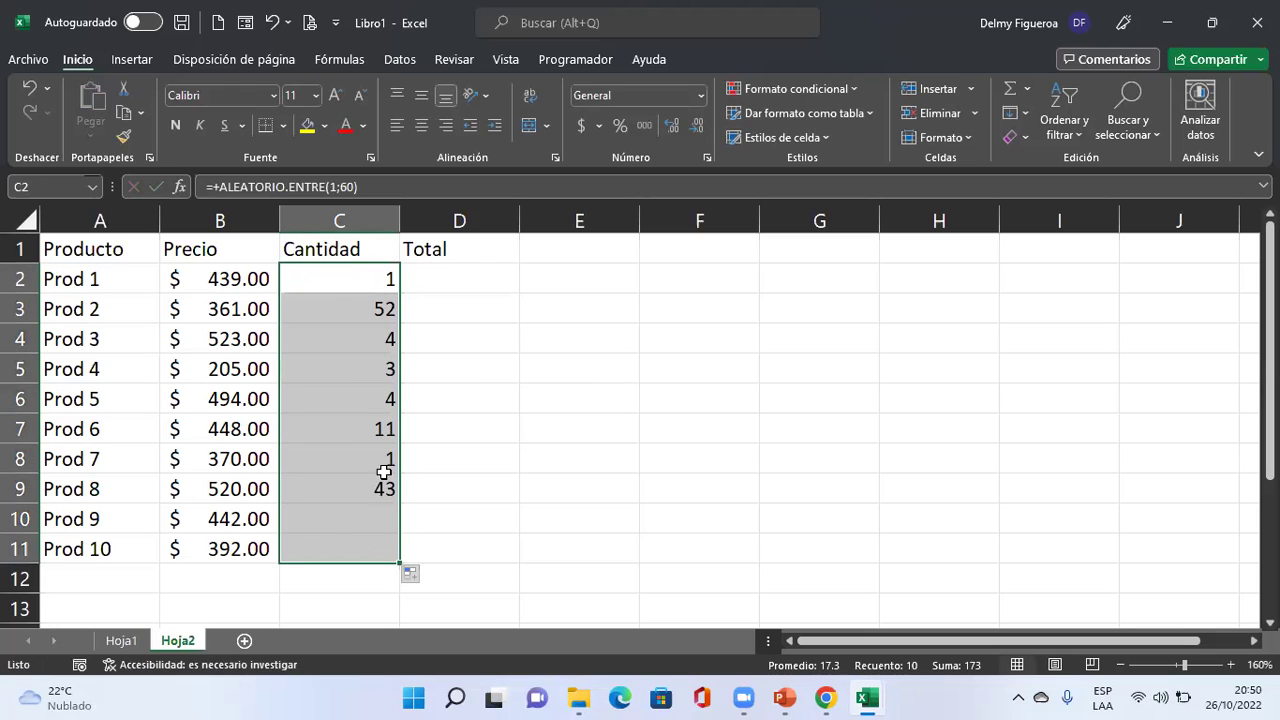
{"action": "key", "text": "ctrl+c"}
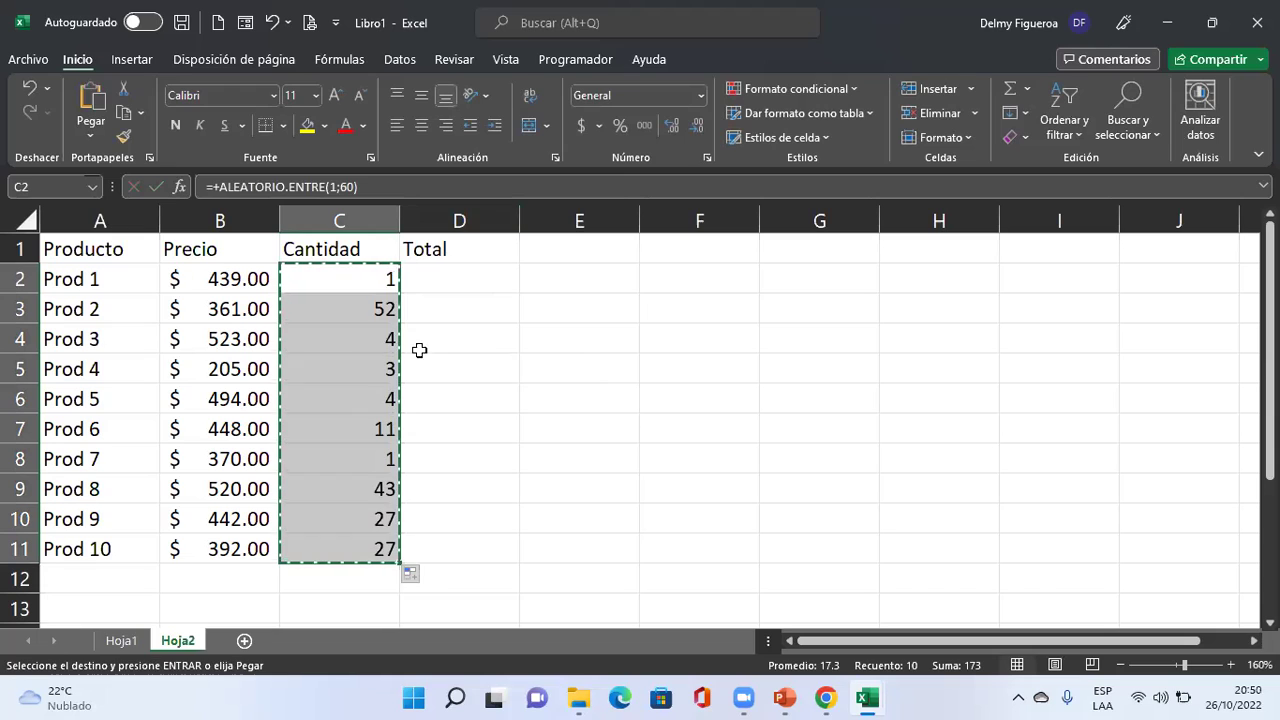
{"action": "right_click", "coordinate": [380, 350]}
Paste the quantities as values, centre them, and enter =+C2*B2 in D2.
{"action": "left_click", "coordinate": [455, 246]}
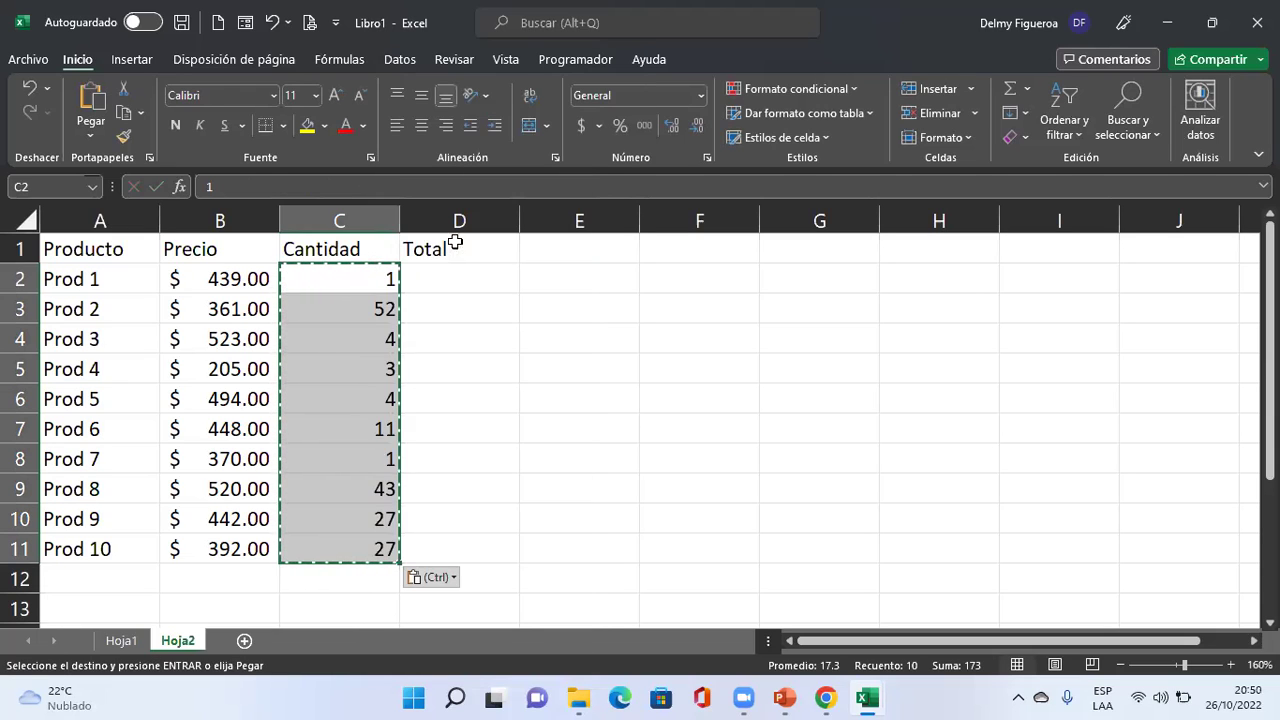
{"action": "left_click", "coordinate": [421, 127]}
{"action": "left_click", "coordinate": [442, 277]}
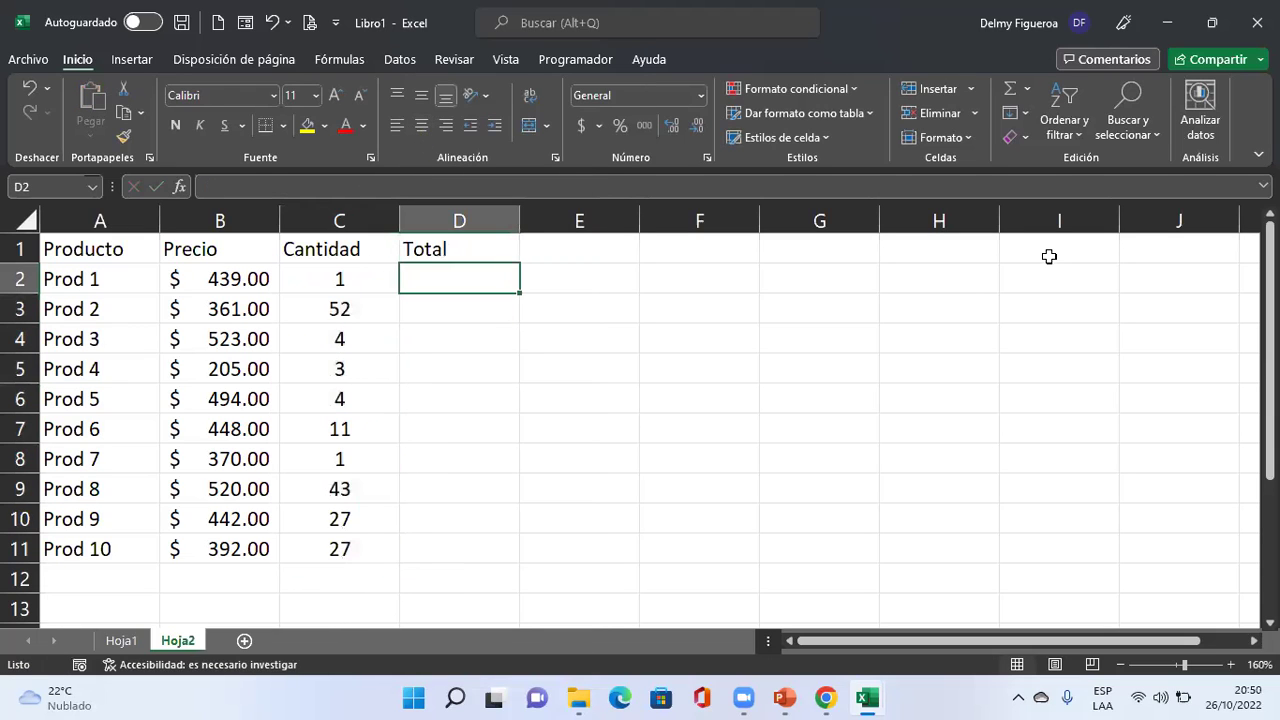
{"action": "type", "text": "+"}
{"action": "key", "text": "Left"}
{"action": "type", "text": "*"}
{"action": "key", "text": "Left"}
{"action": "key", "text": "Left"}
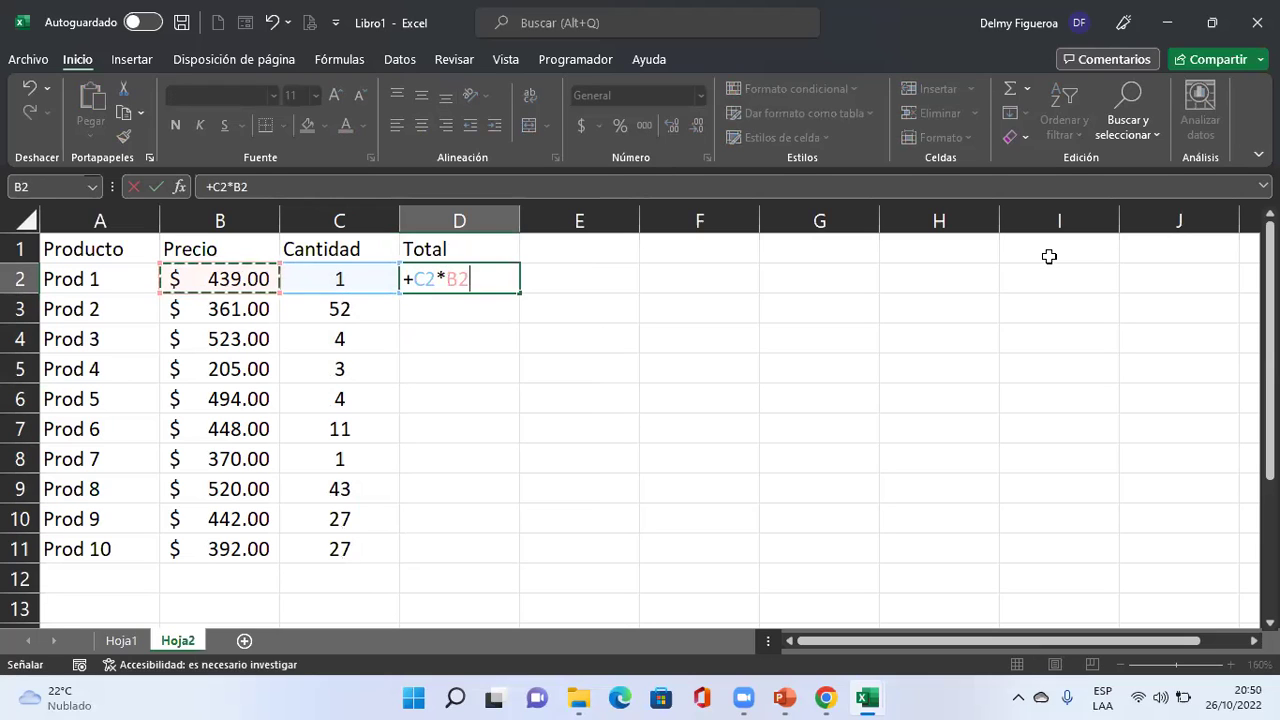
{"action": "key", "text": "Return"}
Copy the Total formula down to D11 and autofit column D.
{"action": "key", "text": "Up"}
{"action": "key", "text": "ctrl+c"}
{"action": "key", "text": "Down"}
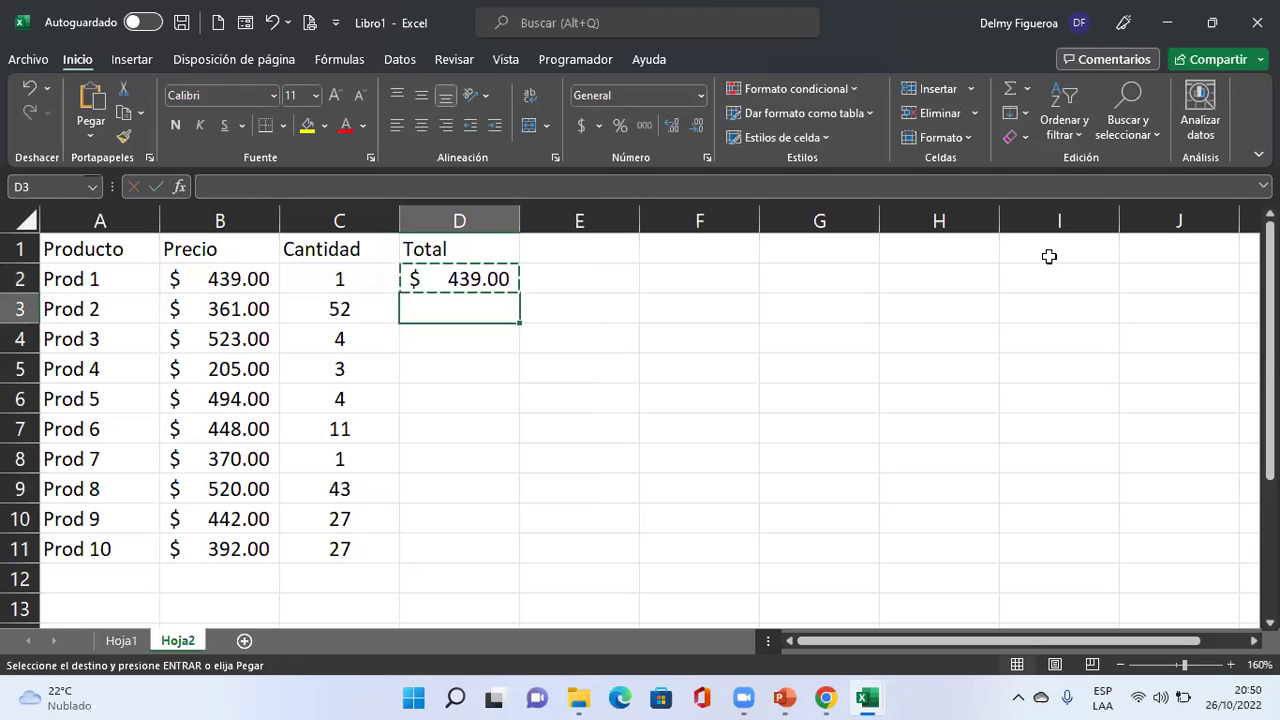
{"action": "key", "text": "shift+Down"}
{"action": "key", "text": "shift+Down"}
{"action": "key", "text": "shift+Down"}
{"action": "key", "text": "shift+Down"}
{"action": "key", "text": "shift+Down"}
{"action": "key", "text": "shift+Down"}
{"action": "key", "text": "shift+Down"}
{"action": "key", "text": "shift+Down"}
{"action": "key", "text": "shift+Down"}
{"action": "key", "text": "shift+Up"}
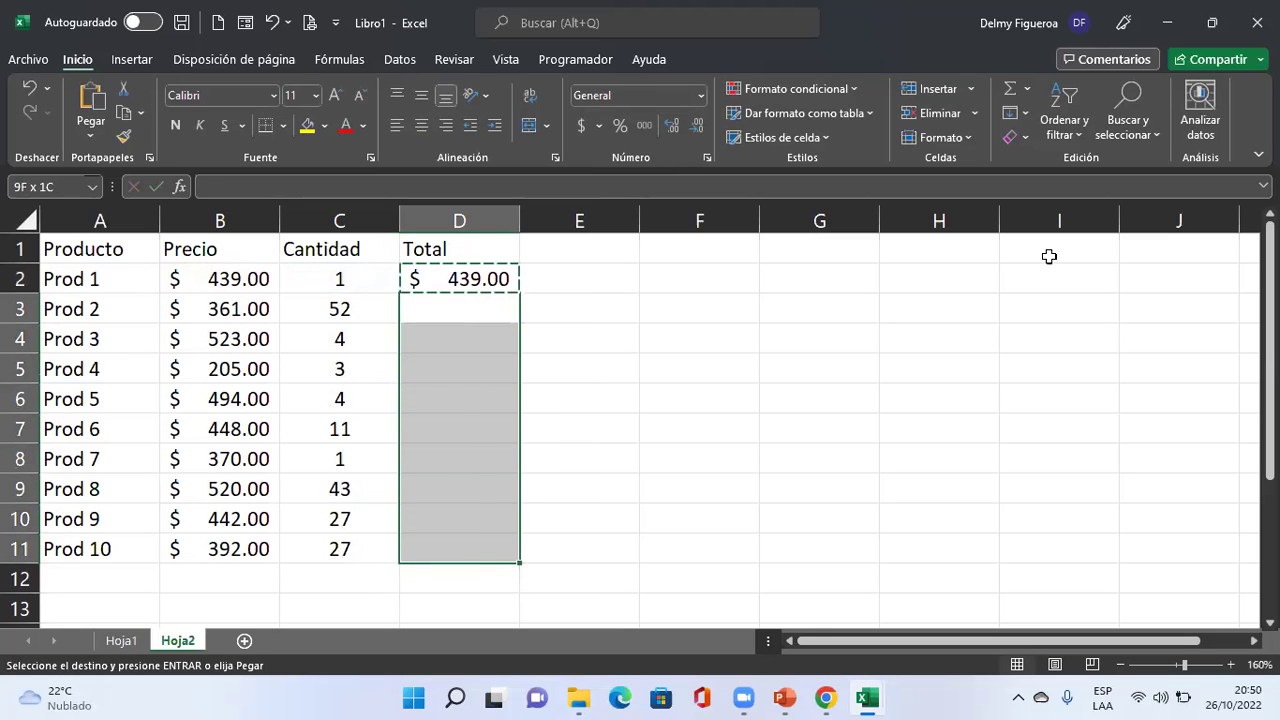
{"action": "key", "text": "Return"}
{"action": "key", "text": "Up"}
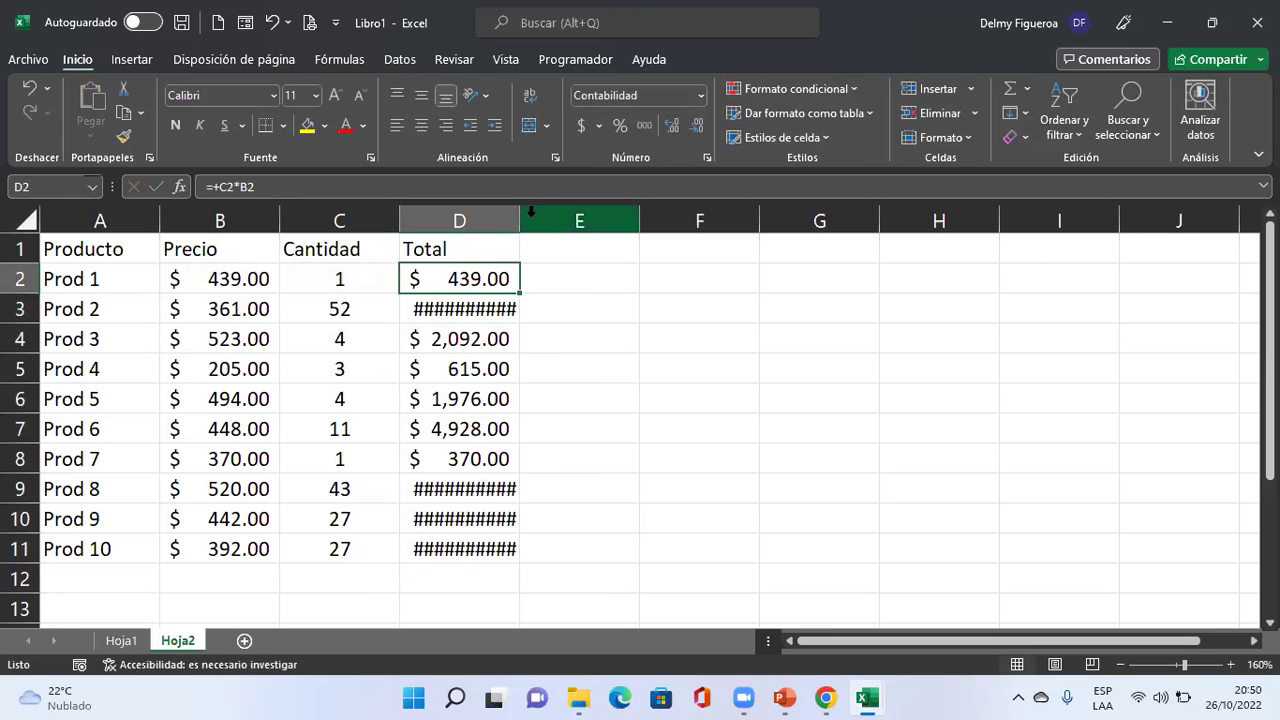
{"action": "double_click", "coordinate": [520, 220]}
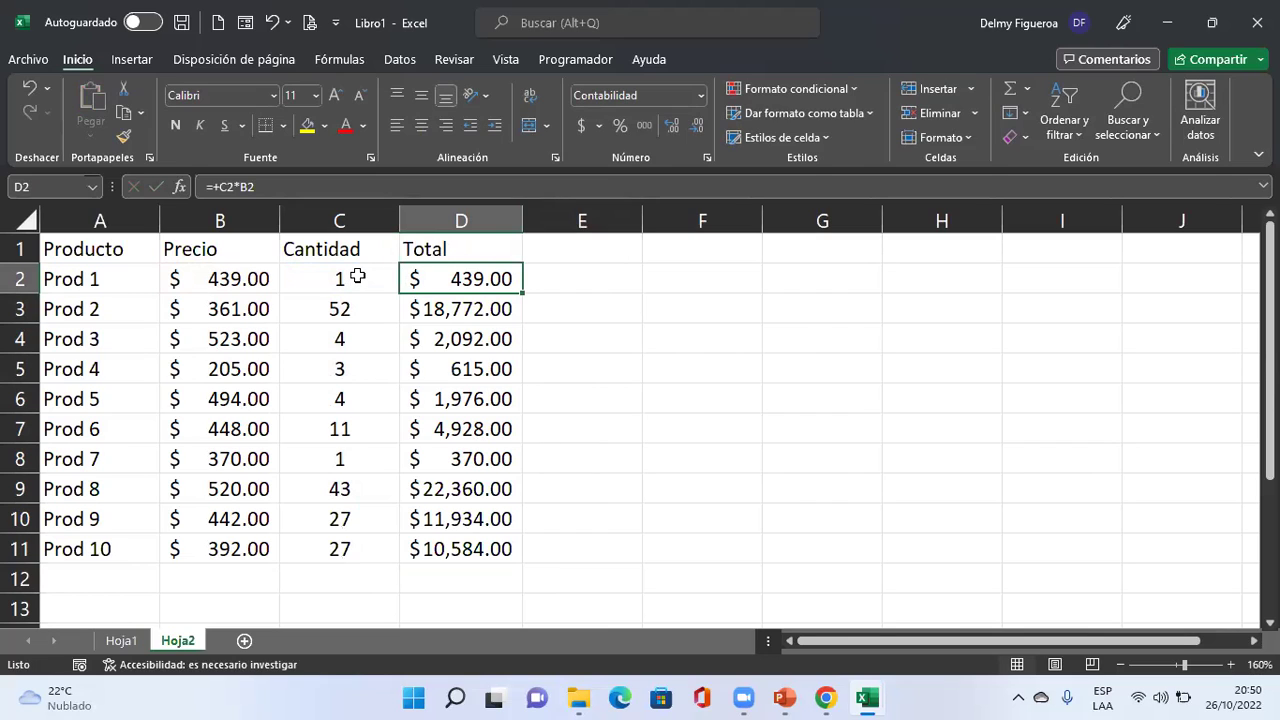
Check the values in A2, B2 and D2, then select the whole worksheet.
{"action": "left_click_drag", "start_coordinate": [359, 276], "coordinate": [358, 545]}
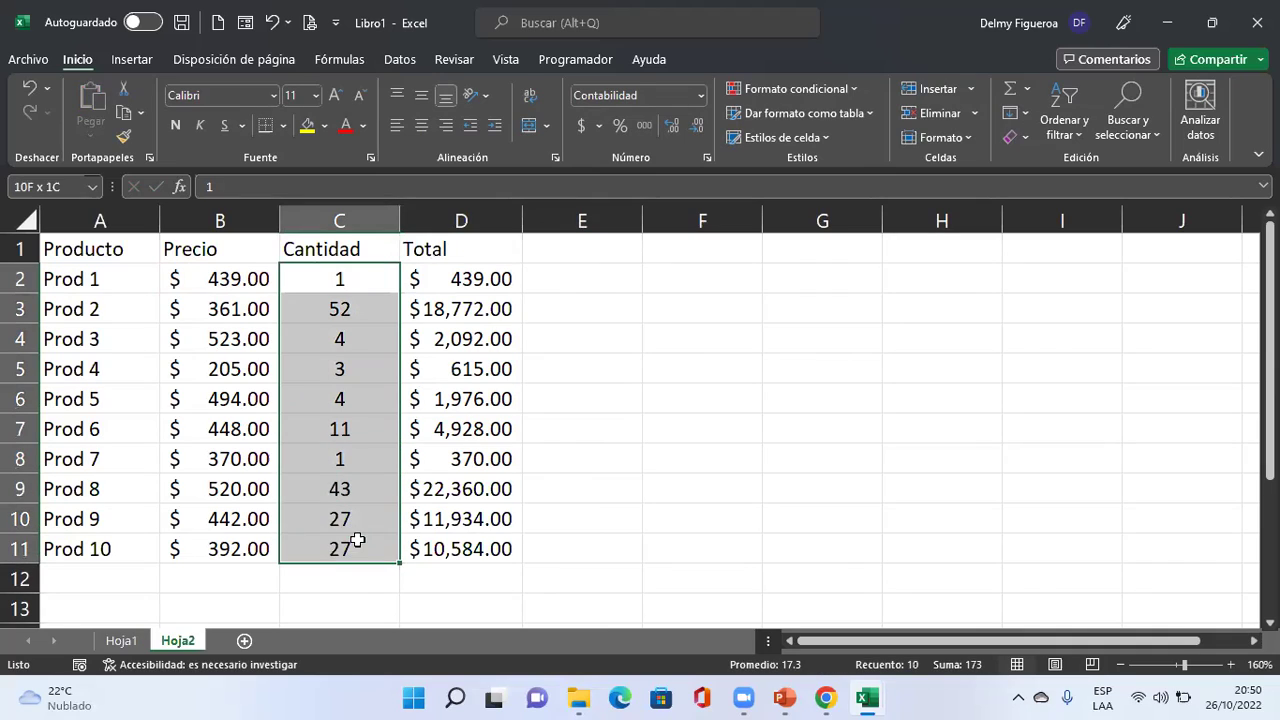
{"action": "left_click", "coordinate": [82, 275]}
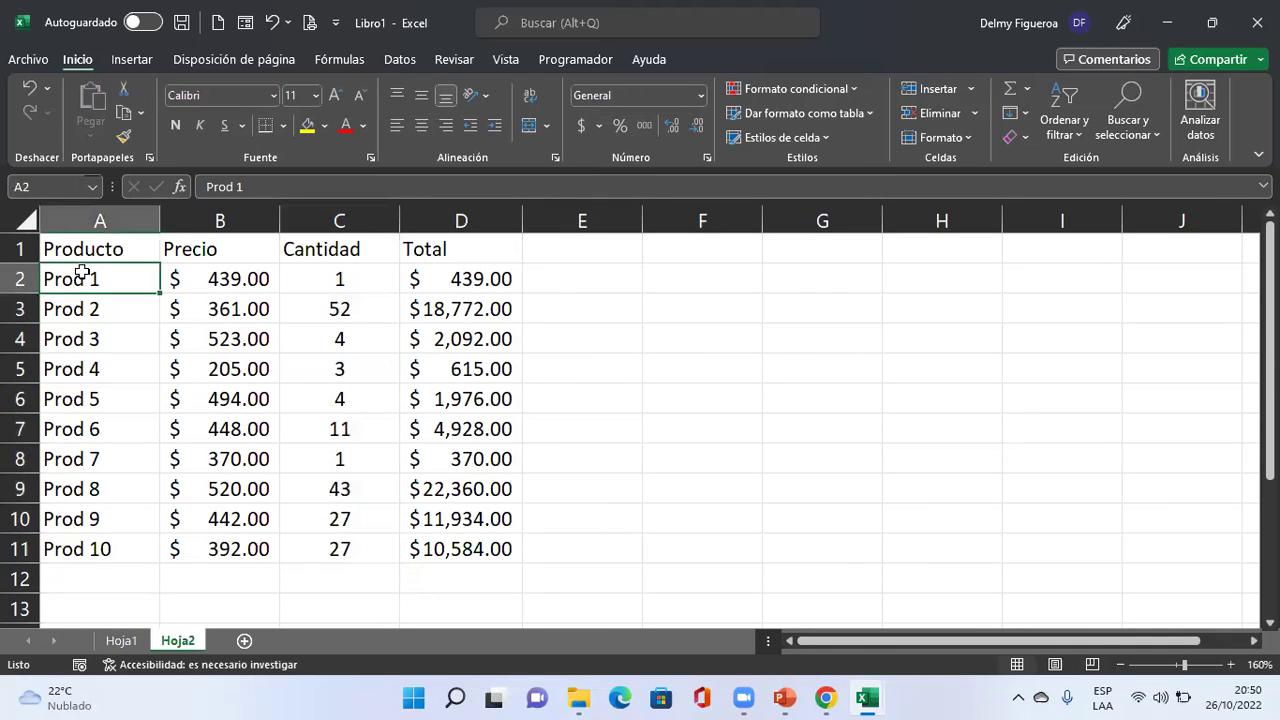
{"action": "left_click", "coordinate": [243, 279]}
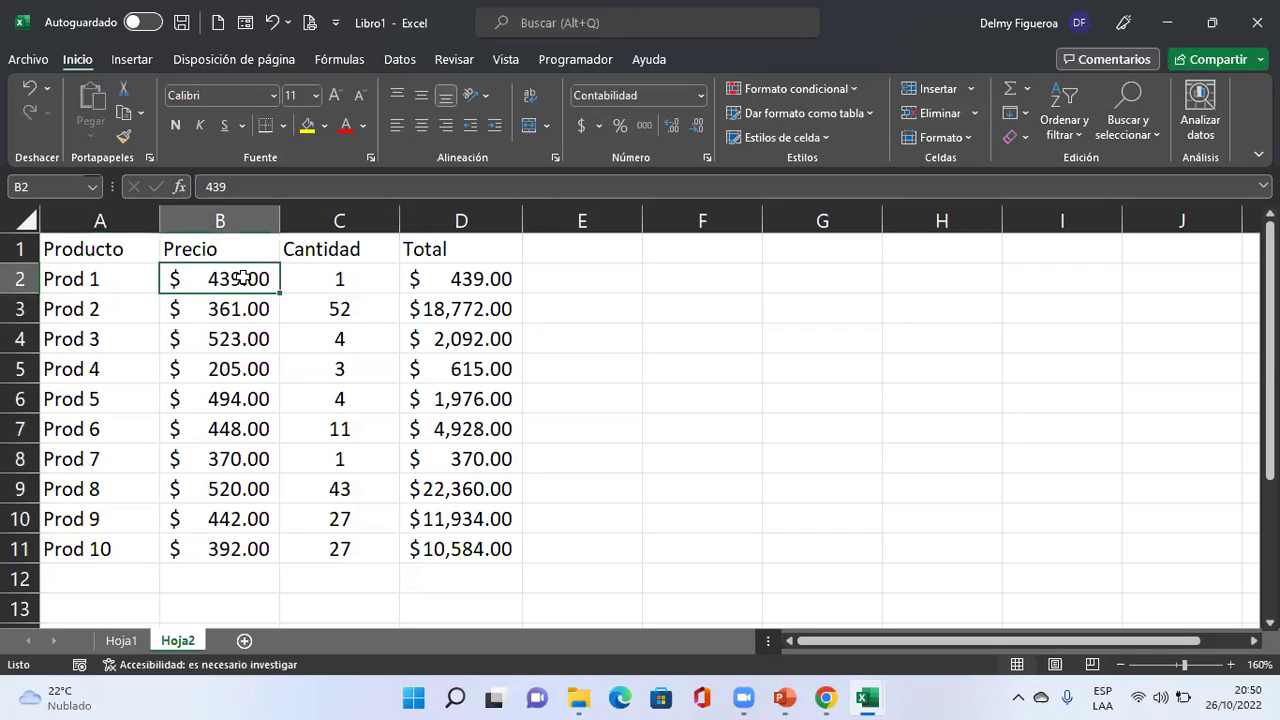
{"action": "left_click", "coordinate": [487, 278]}
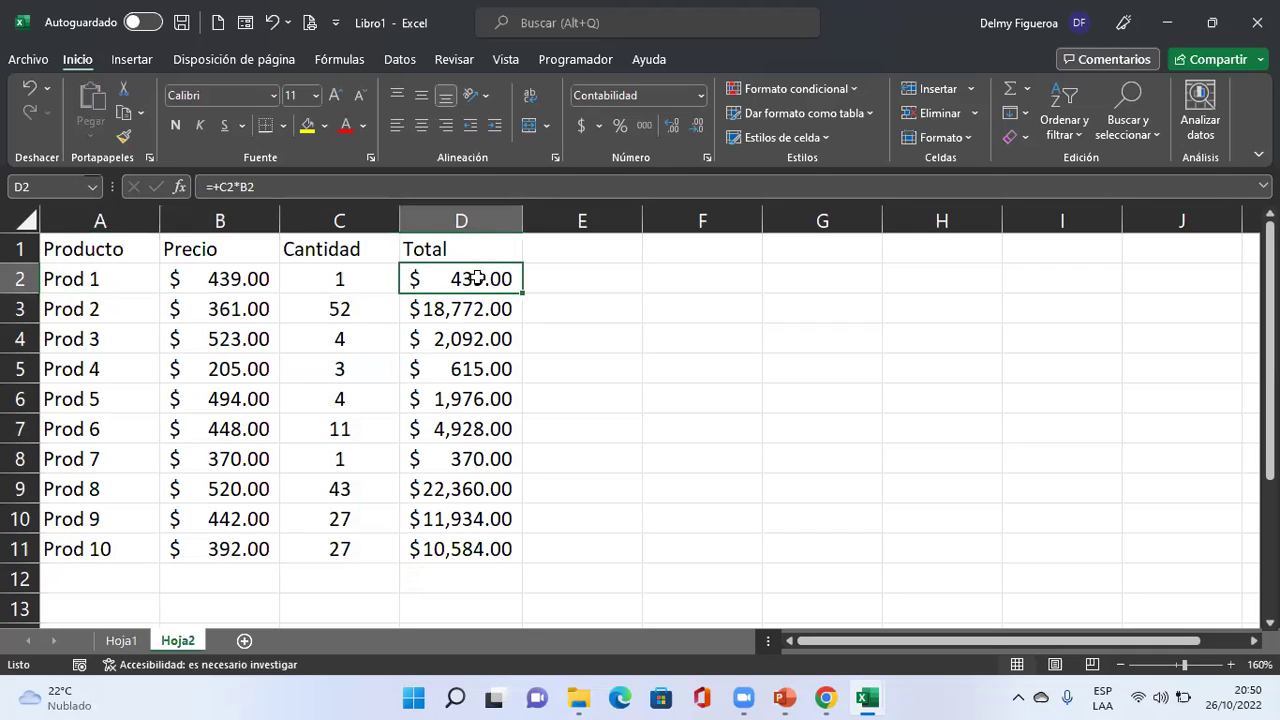
{"action": "left_click", "coordinate": [24, 213]}
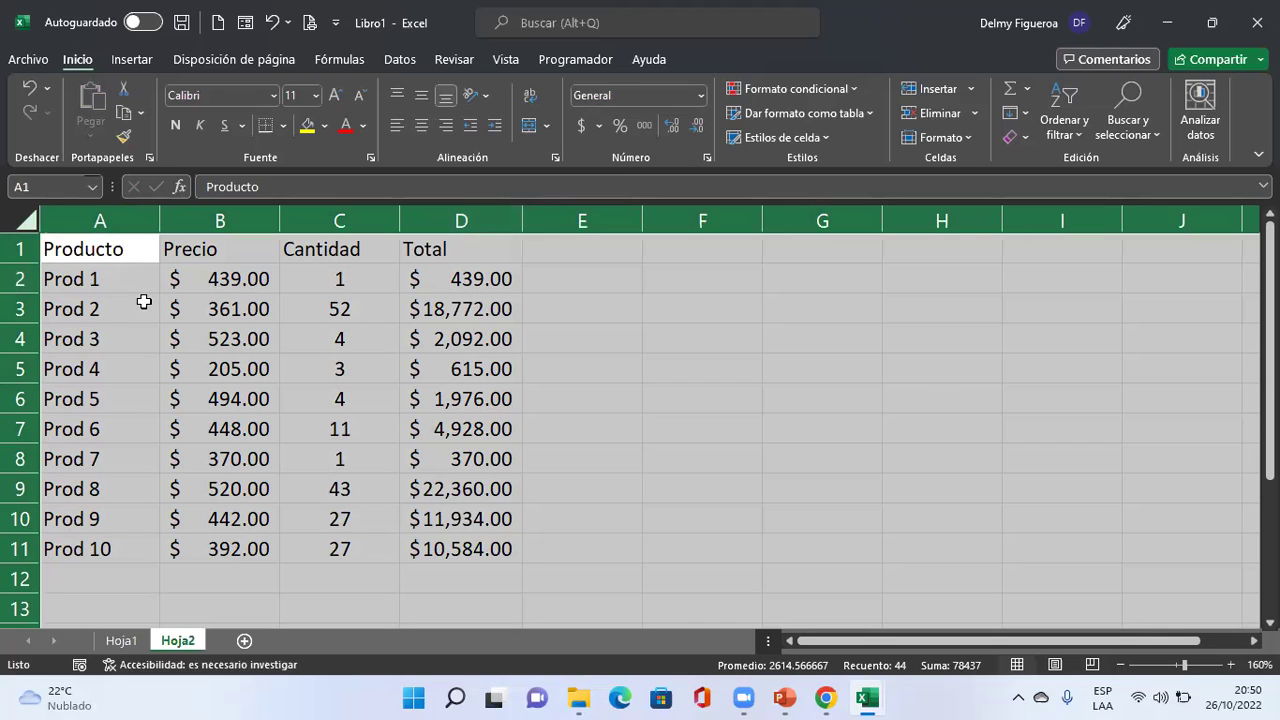
{"action": "key", "text": "ctrl+1"}
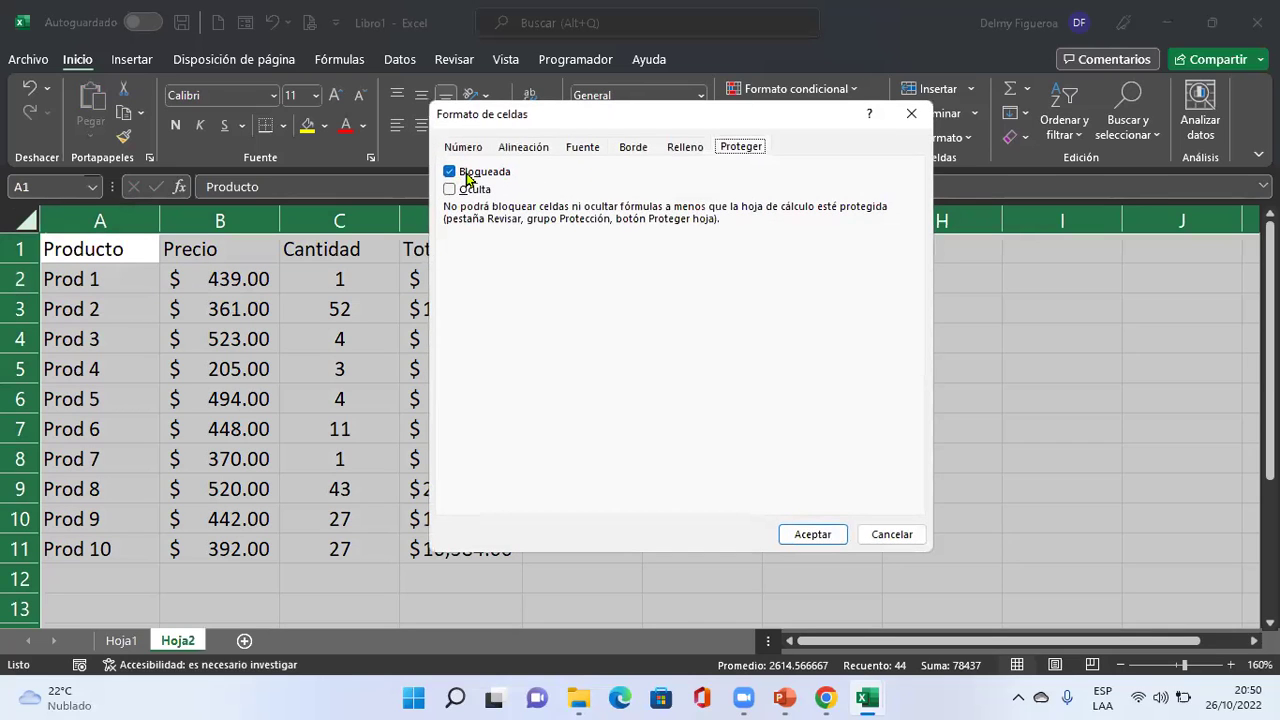
{"action": "left_click", "coordinate": [885, 537]}
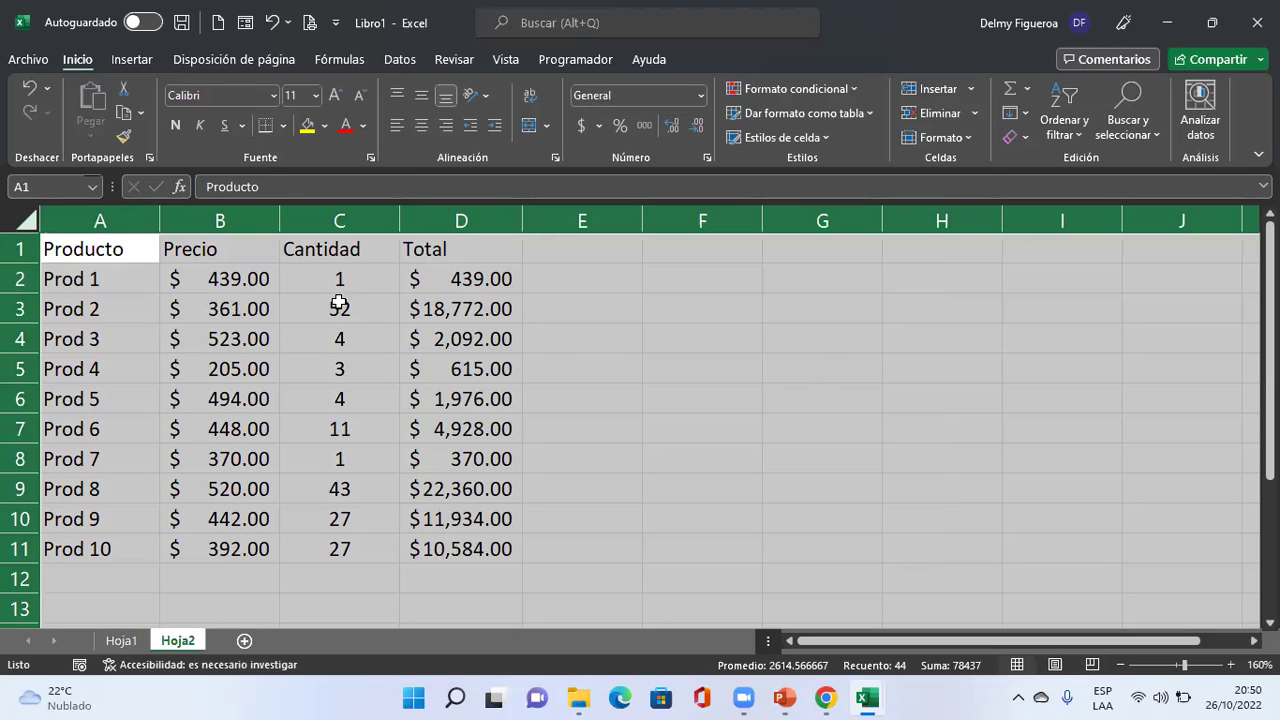
{"action": "key", "text": "ctrl+1"}
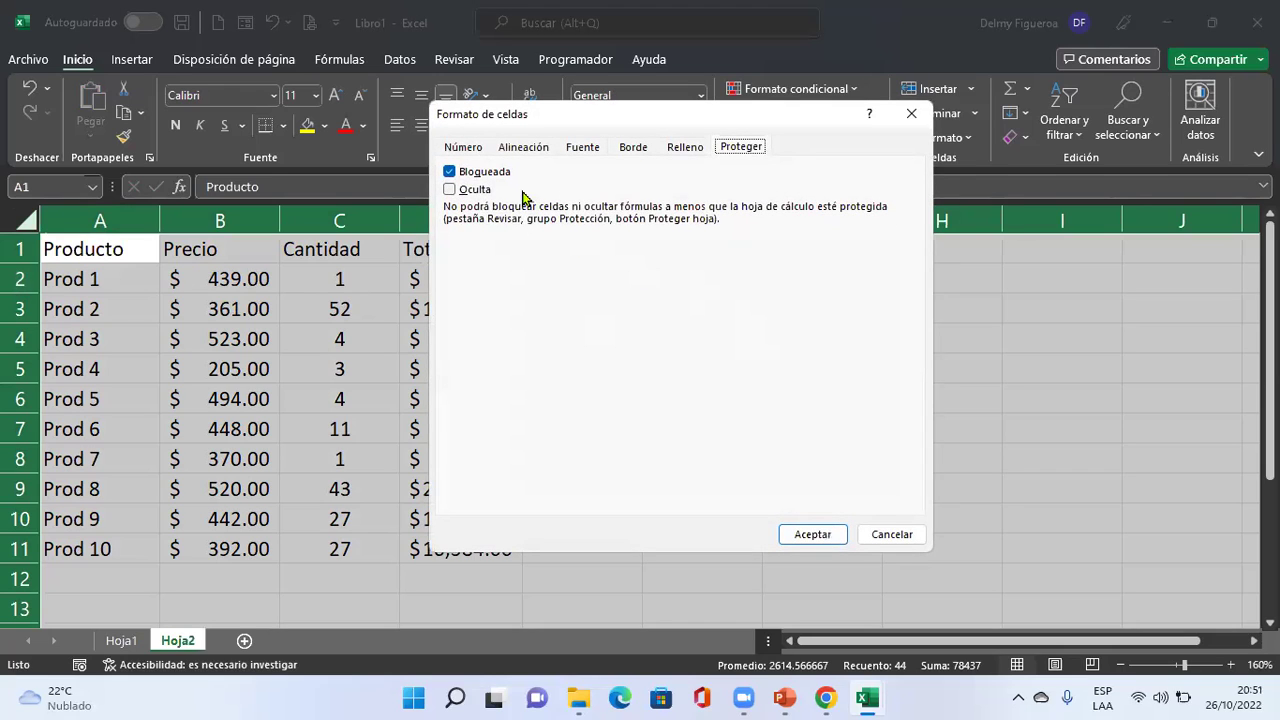
{"action": "left_click", "coordinate": [450, 173]}
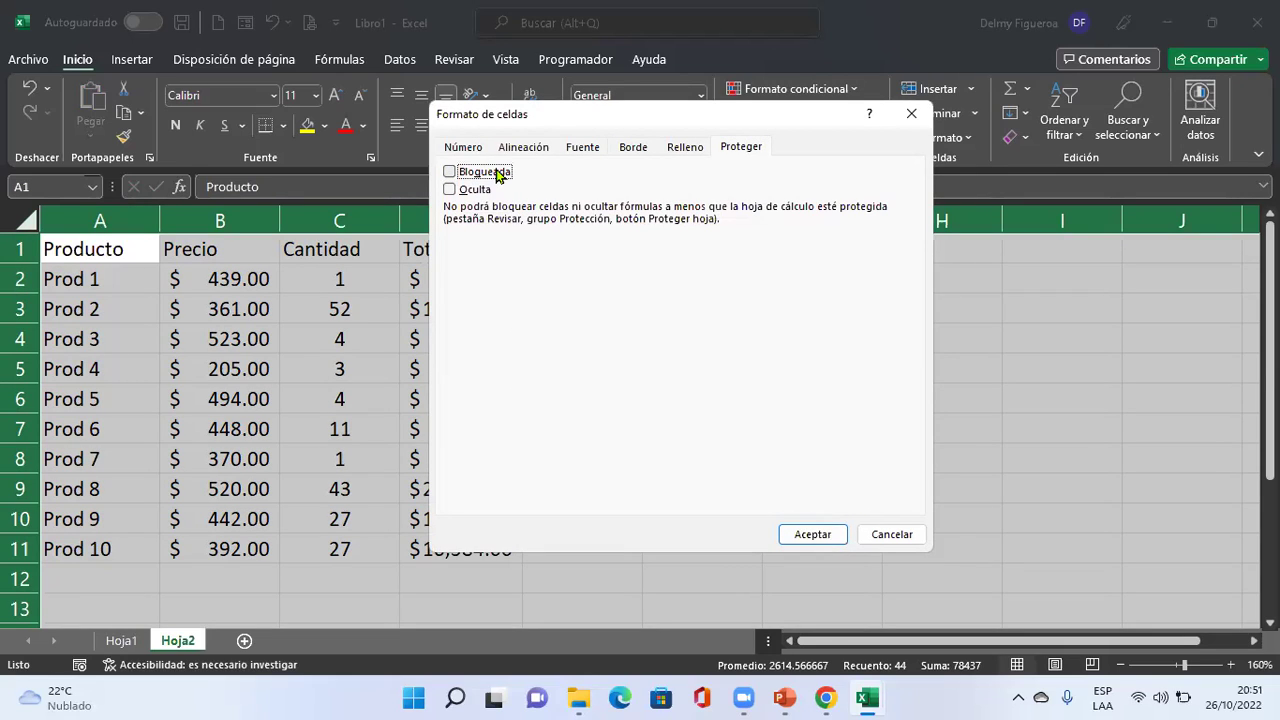
{"action": "left_click", "coordinate": [897, 531]}
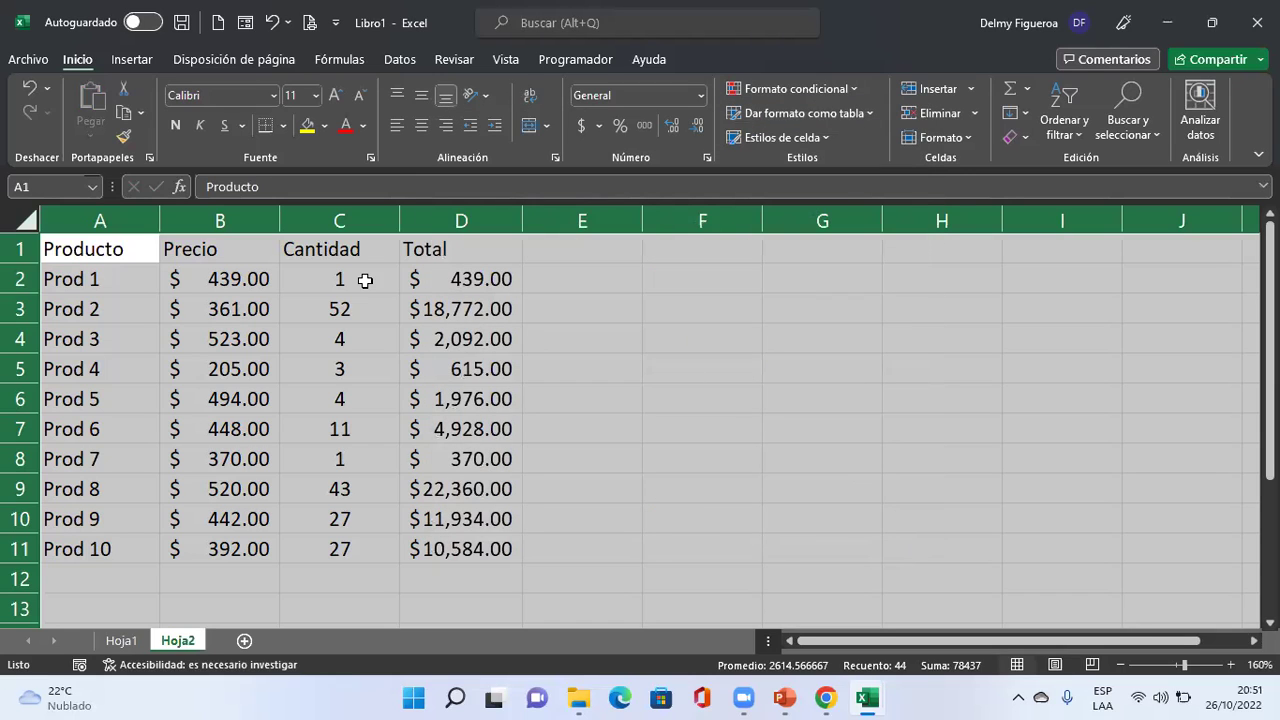
Protect Hoja2 from the Revisar tab with the default options.
{"action": "left_click", "coordinate": [470, 63]}
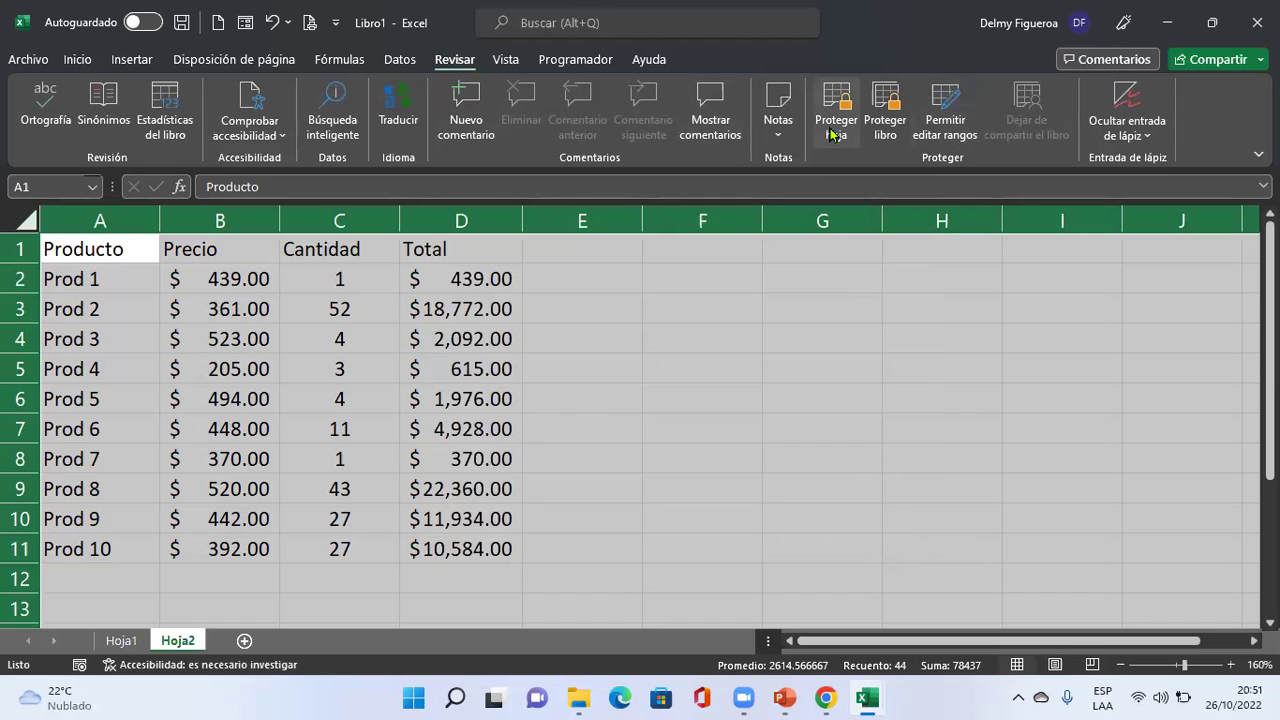
{"action": "left_click", "coordinate": [830, 133]}
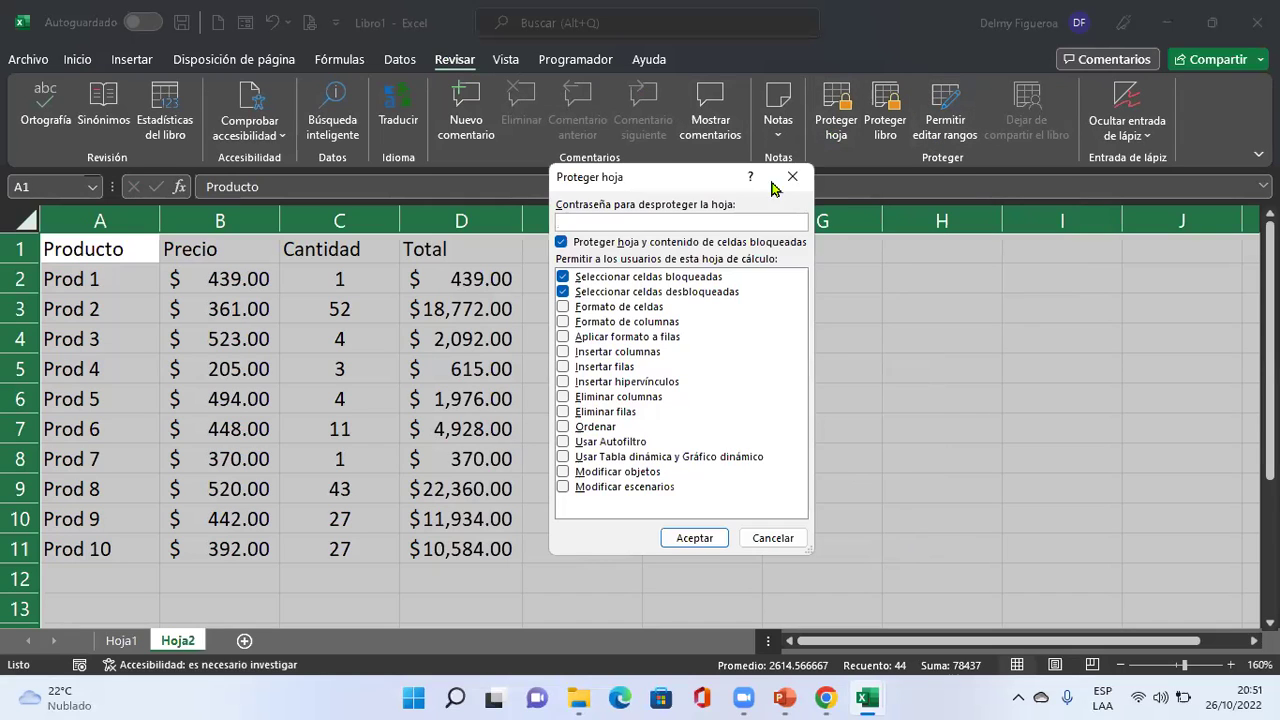
{"action": "left_click", "coordinate": [697, 541]}
{"action": "left_click", "coordinate": [627, 304]}
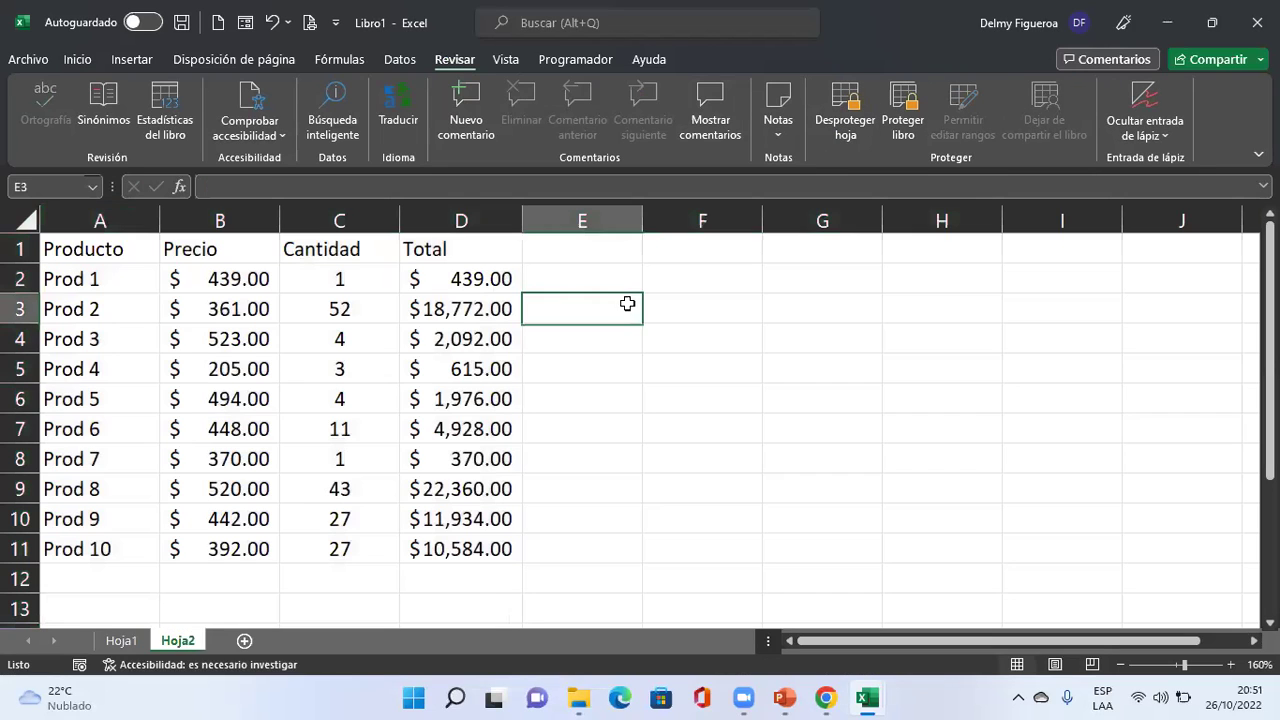
Try editing cells C2, C7 and D3, dismissing each protected-sheet warning.
{"action": "double_click", "coordinate": [325, 270]}
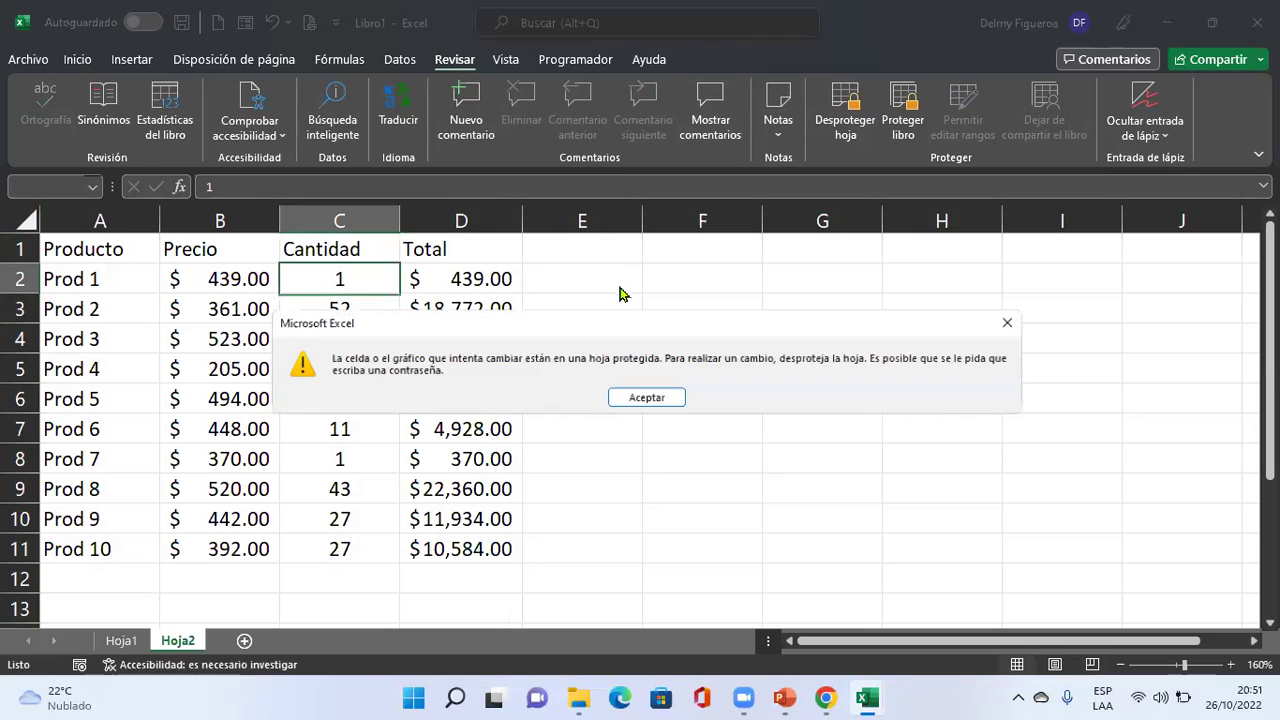
{"action": "key", "text": "Return"}
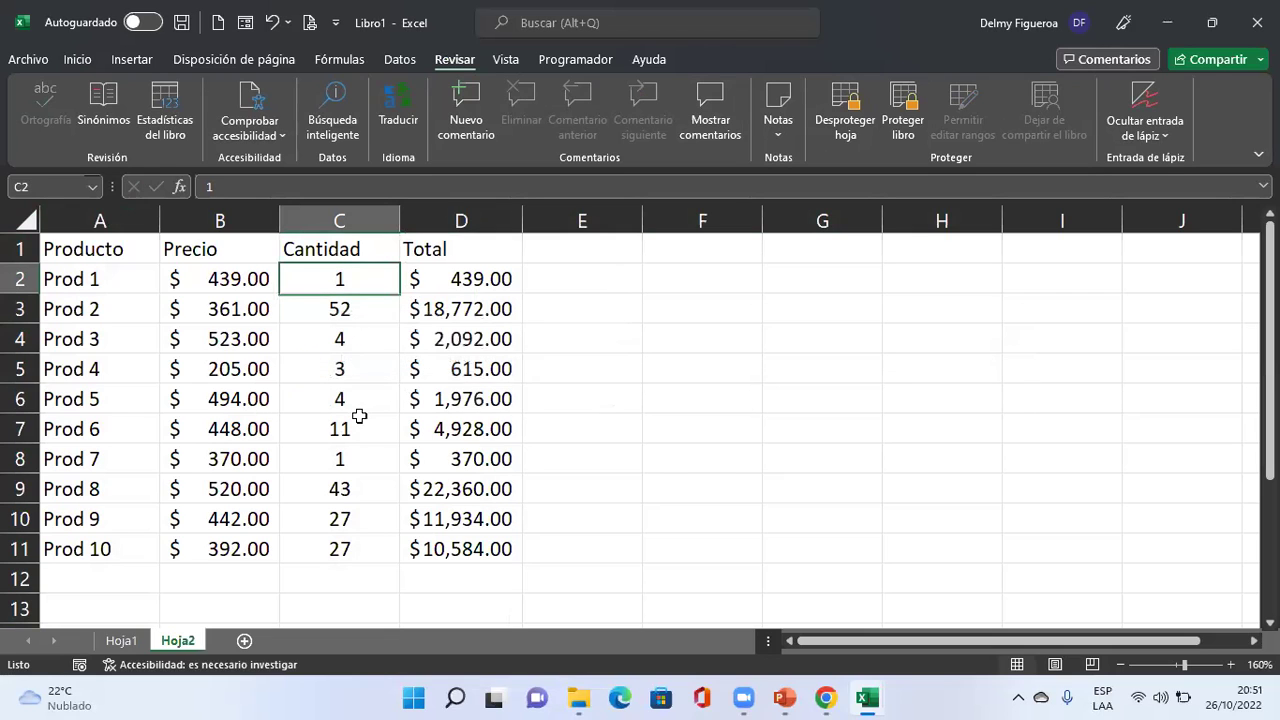
{"action": "left_click", "coordinate": [365, 429]}
{"action": "double_click", "coordinate": [365, 429]}
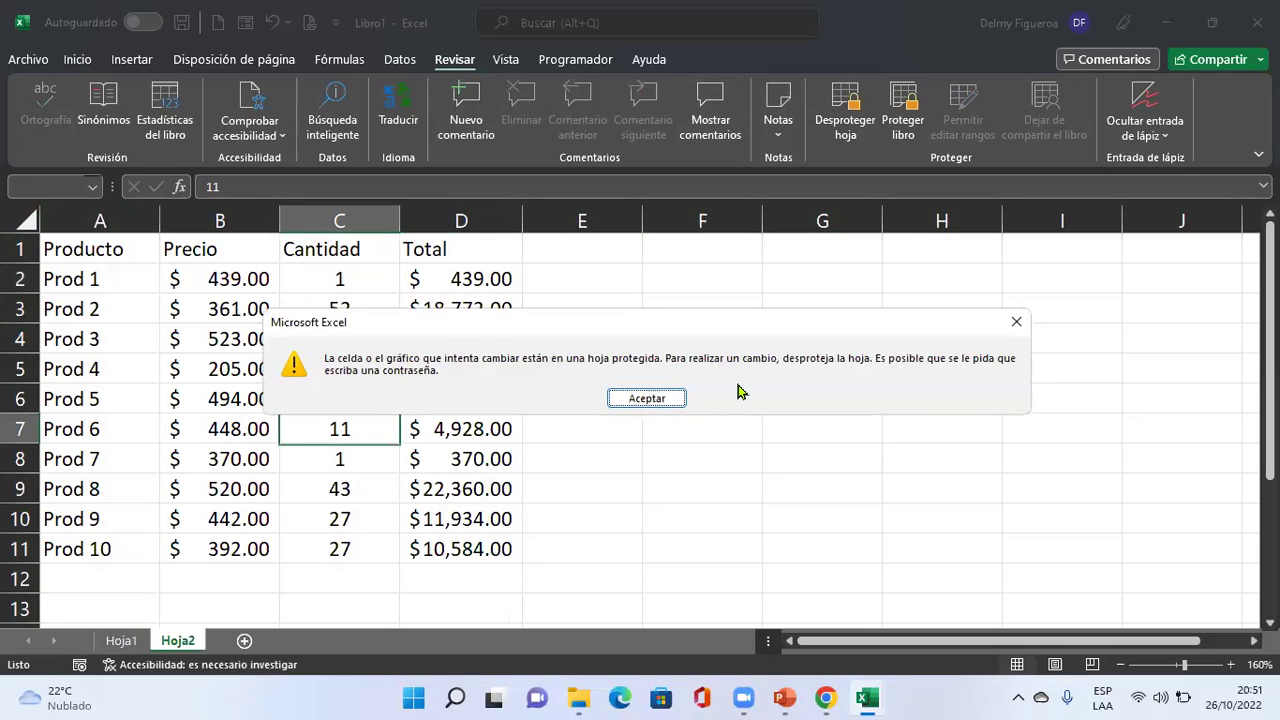
{"action": "key", "text": "Return"}
{"action": "left_click", "coordinate": [469, 300]}
{"action": "key", "text": "F2"}
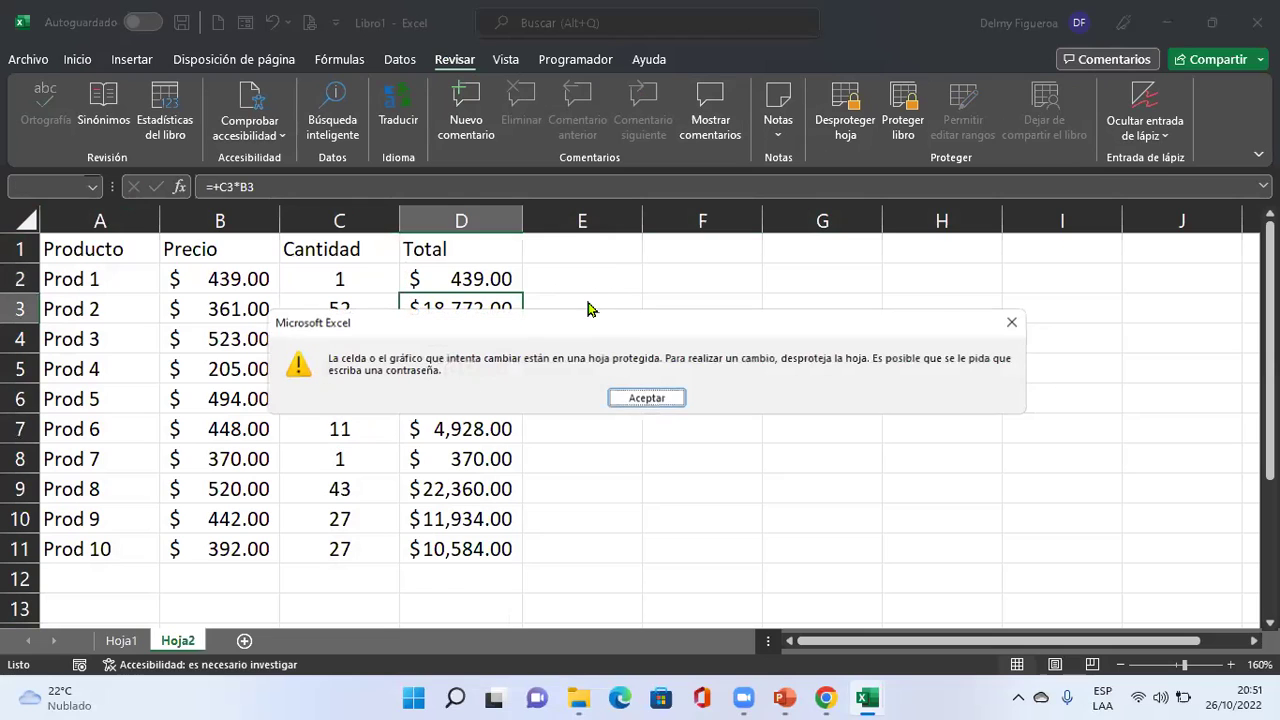
{"action": "key", "text": "Return"}
Try editing A3 and B4, then select the Cantidad cells C2:C11.
{"action": "double_click", "coordinate": [114, 298]}
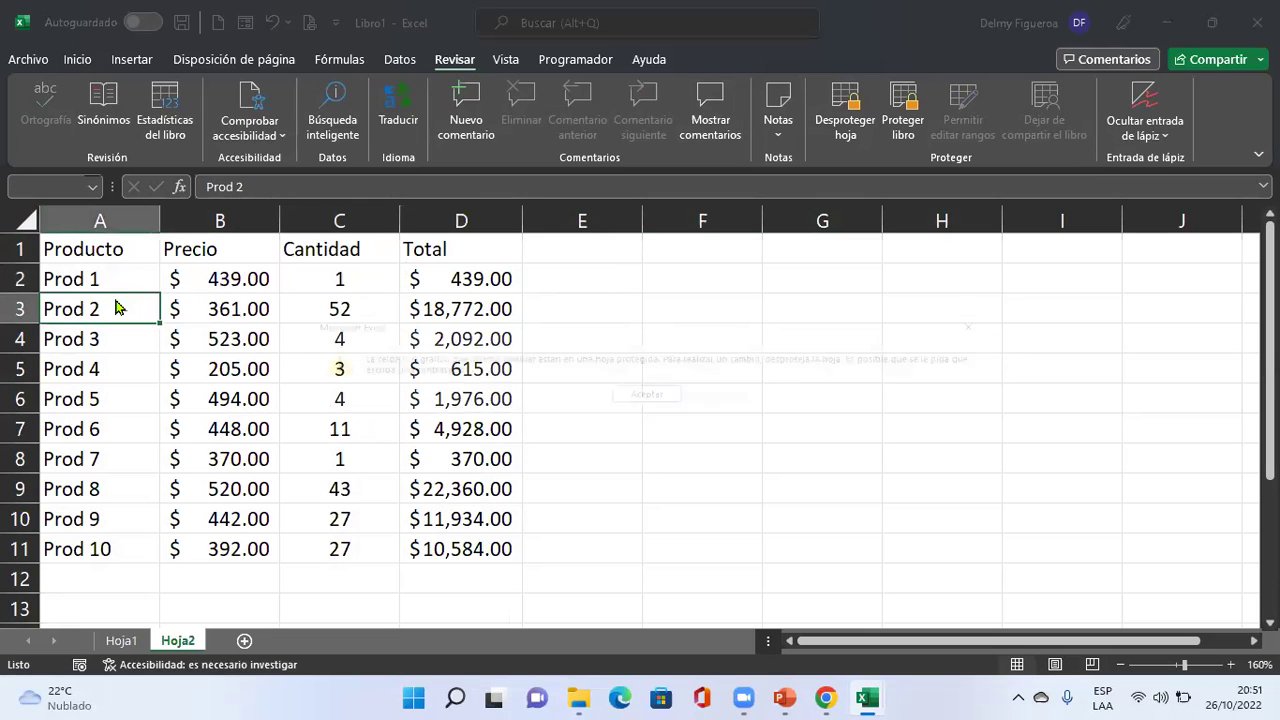
{"action": "key", "text": "Return"}
{"action": "left_click", "coordinate": [217, 332]}
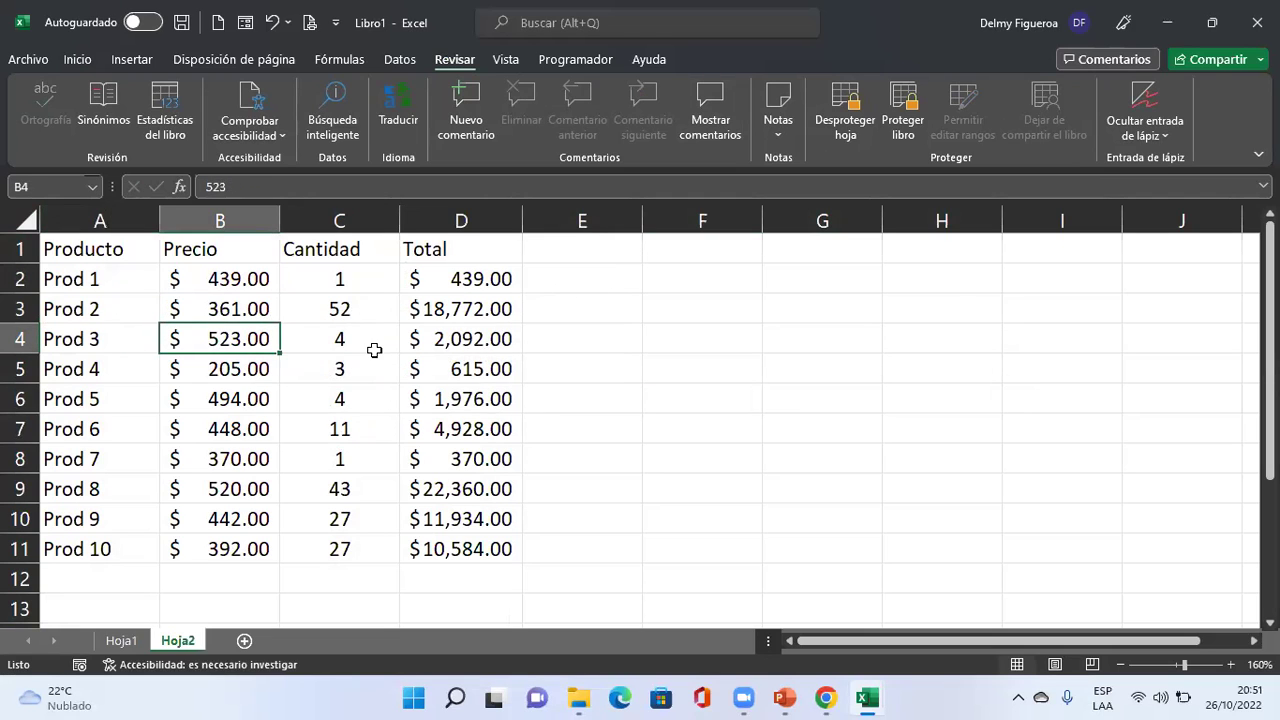
{"action": "key", "text": "F2"}
{"action": "key", "text": "Return"}
{"action": "left_click_drag", "start_coordinate": [357, 276], "coordinate": [346, 549]}
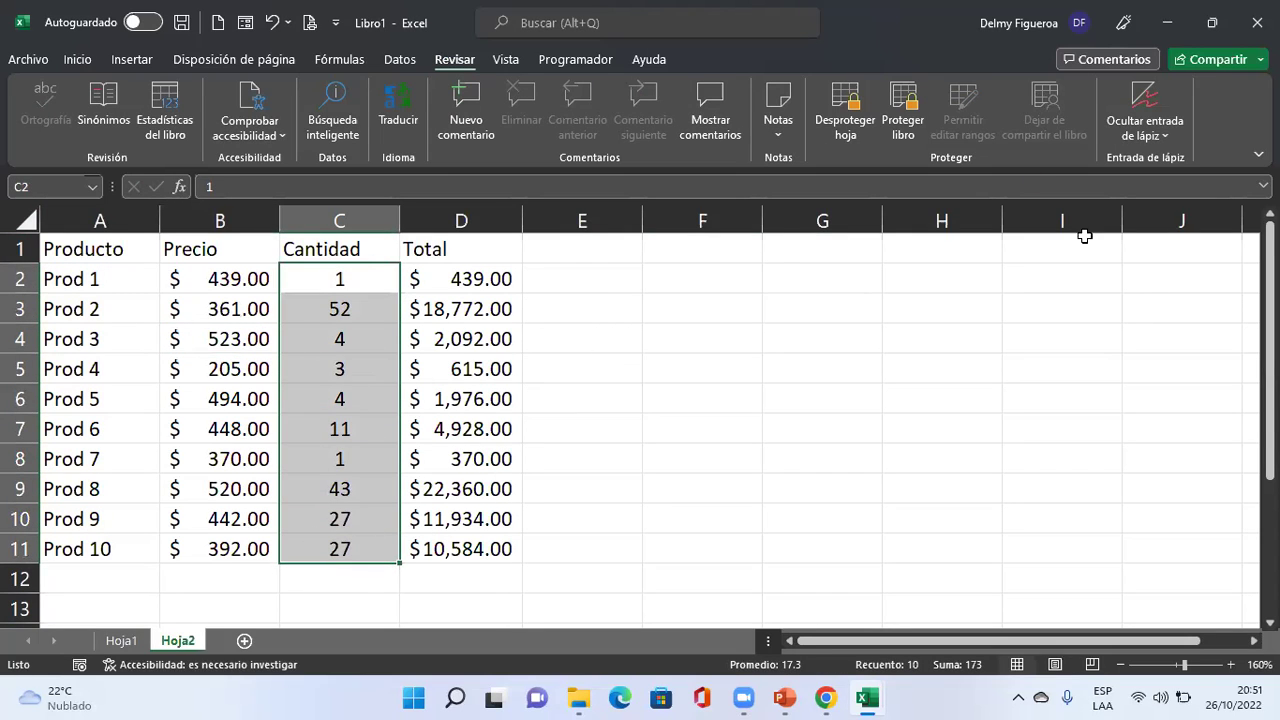
Unprotect Hoja2 and start a new range in Permitir editar rangos.
{"action": "left_click", "coordinate": [349, 303]}
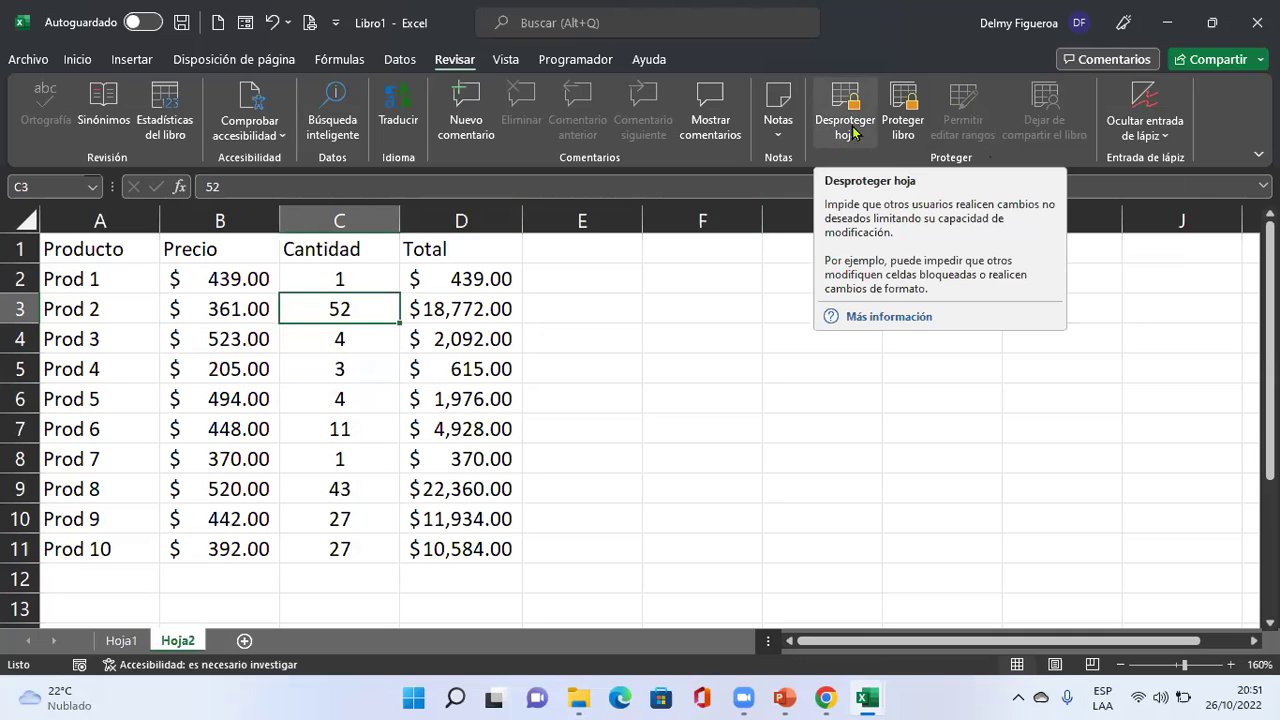
{"action": "left_click", "coordinate": [850, 125]}
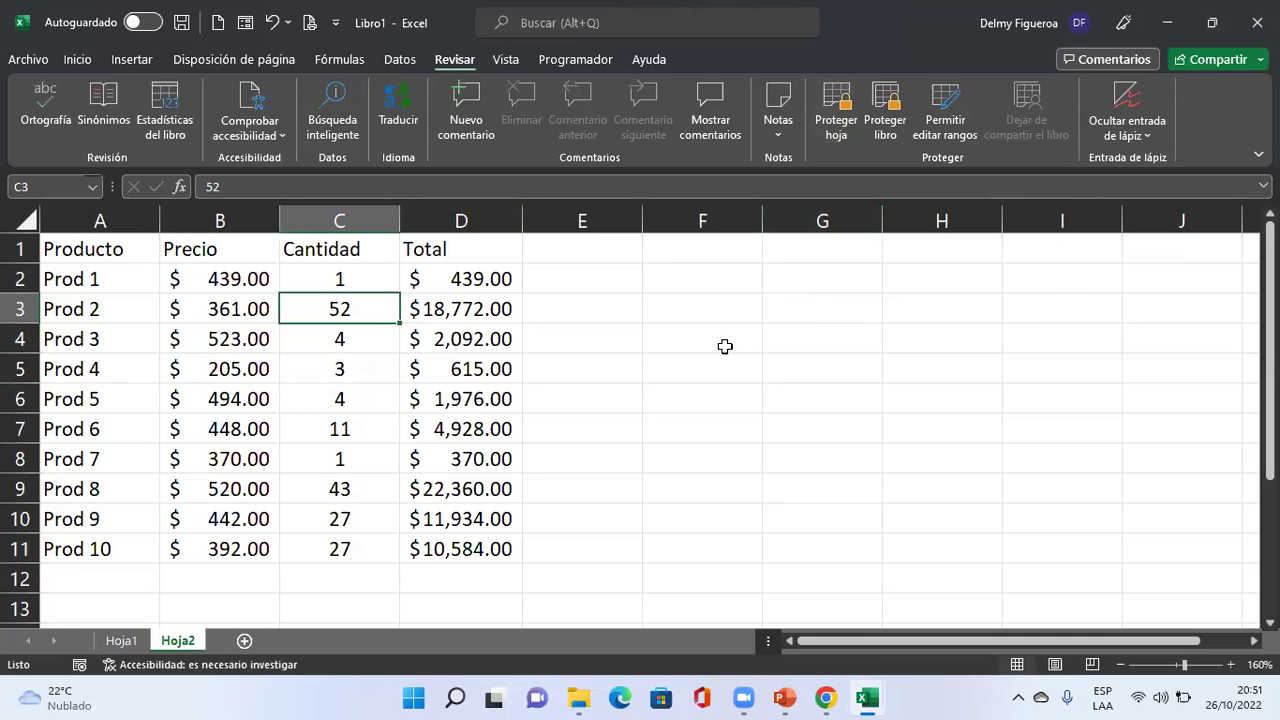
{"action": "left_click", "coordinate": [946, 114]}
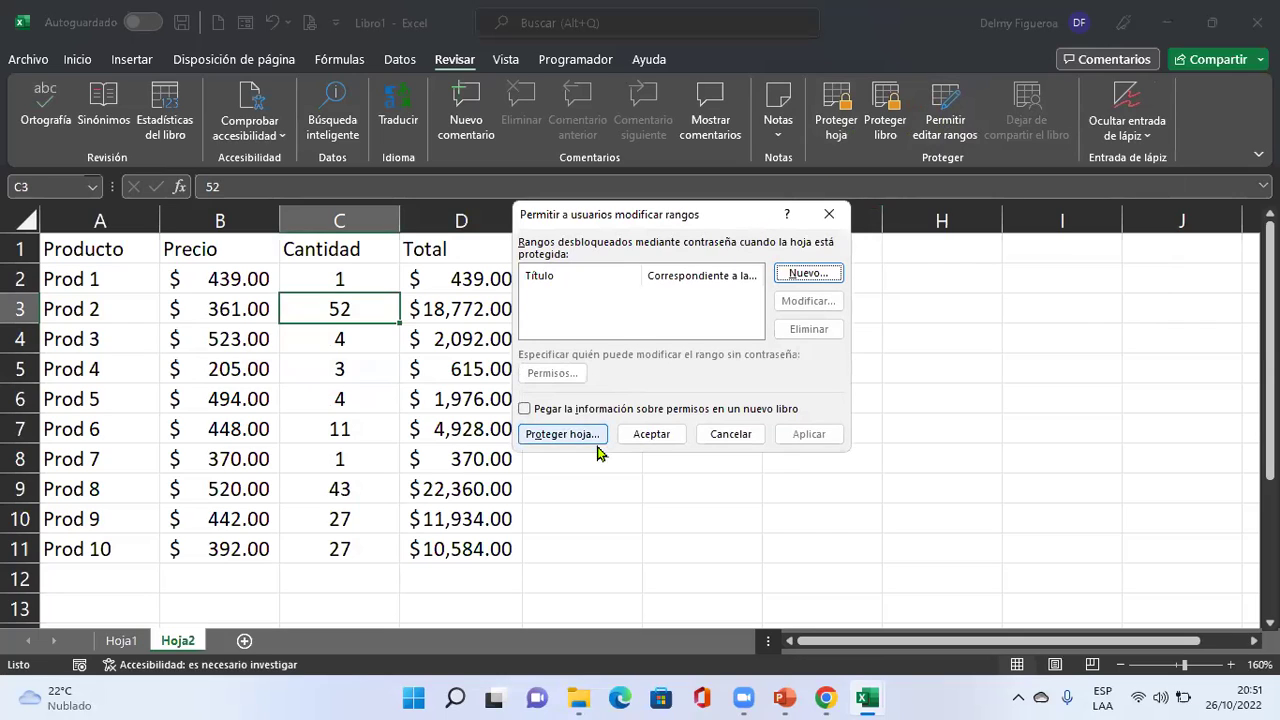
{"action": "left_click", "coordinate": [828, 279]}
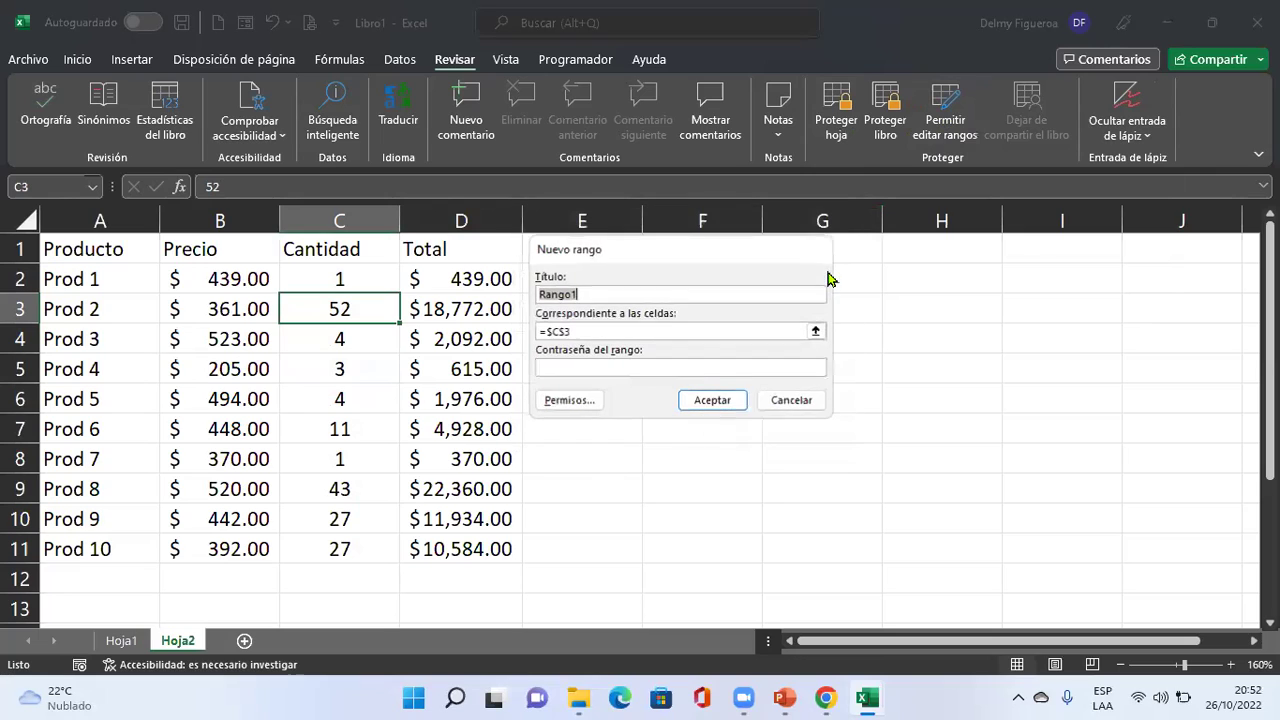
Define range Cantidad as =C2:C11 with a confirmed password, and apply it.
{"action": "type", "text": "Cantidad"}
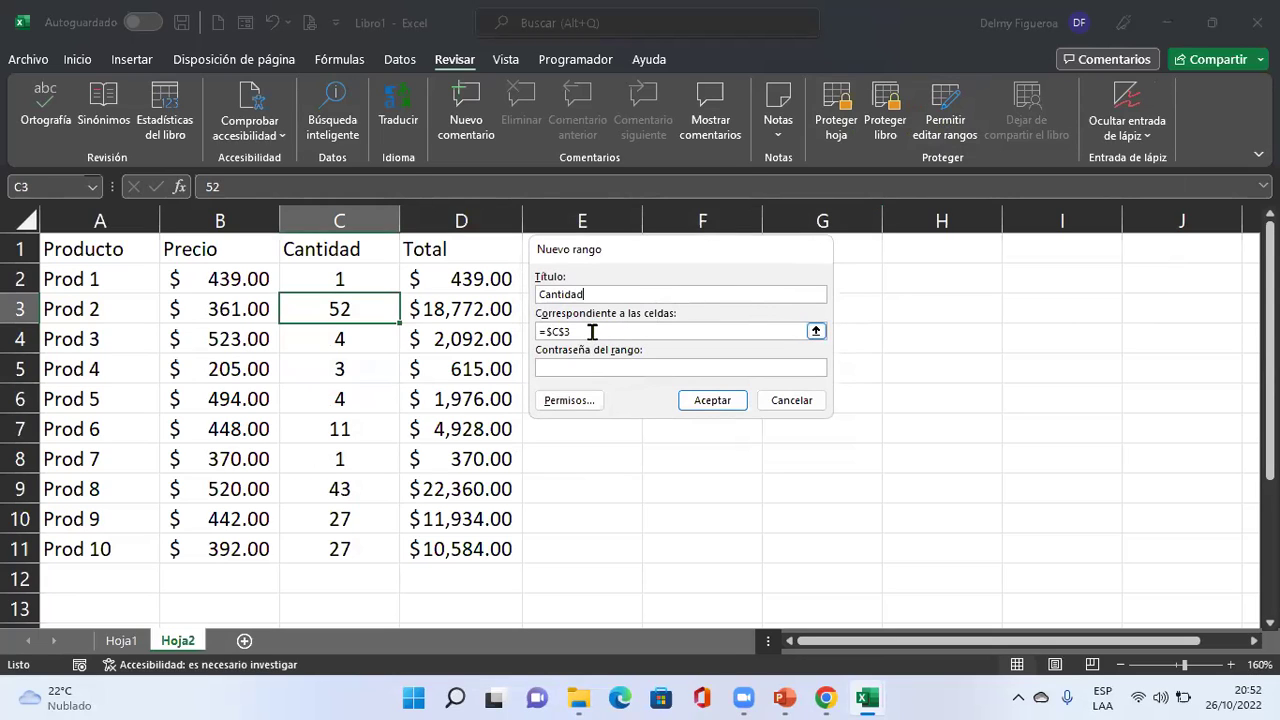
{"action": "left_click_drag", "start_coordinate": [592, 332], "coordinate": [534, 331]}
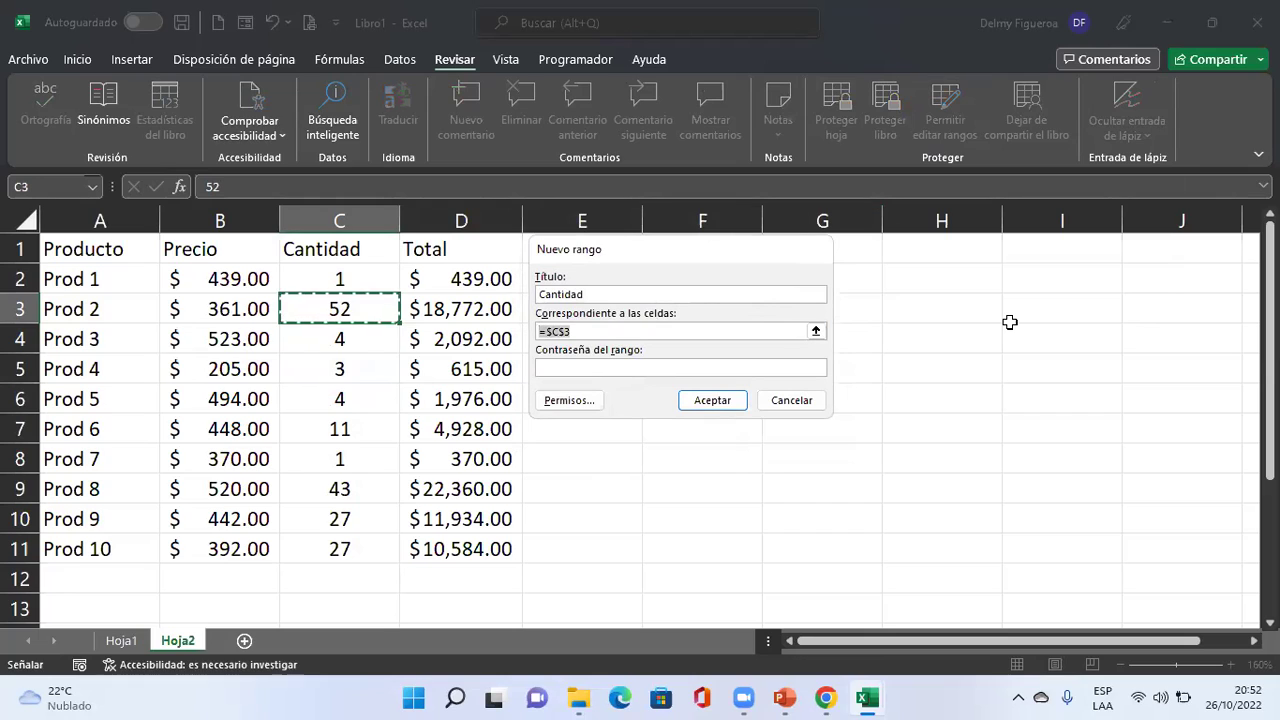
{"action": "key", "text": "BackSpace"}
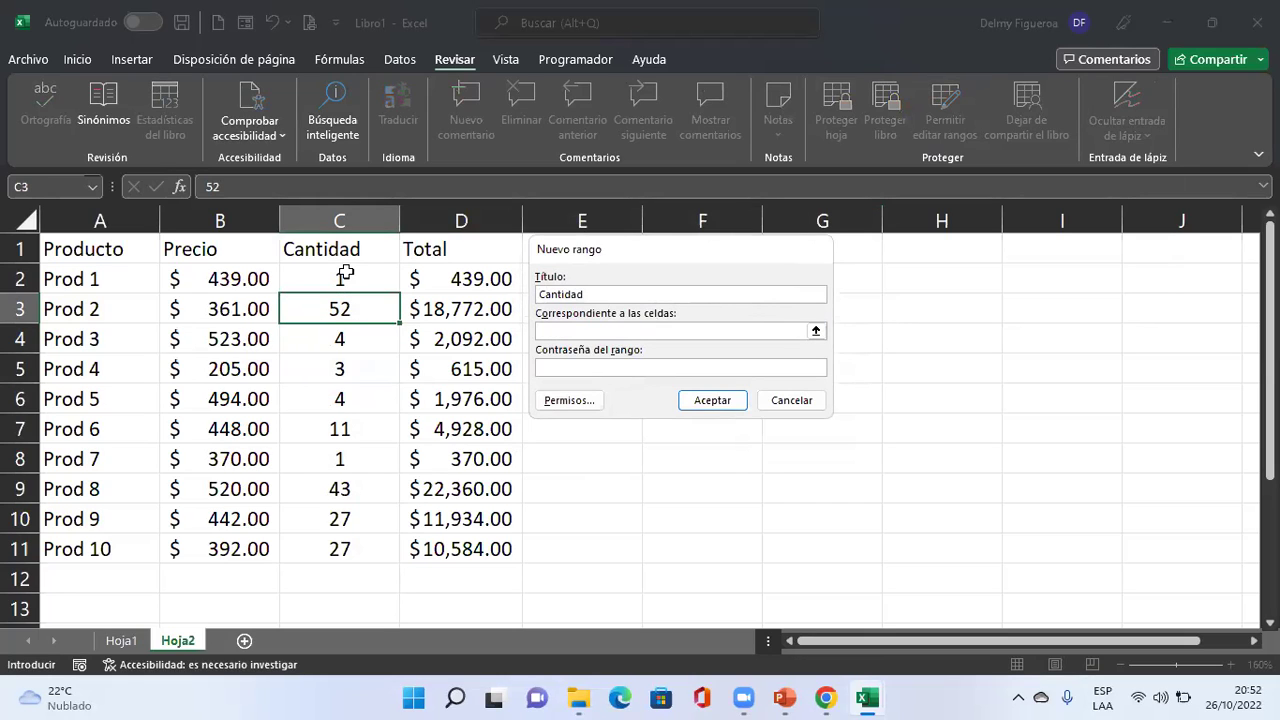
{"action": "left_click_drag", "start_coordinate": [345, 275], "coordinate": [363, 489]}
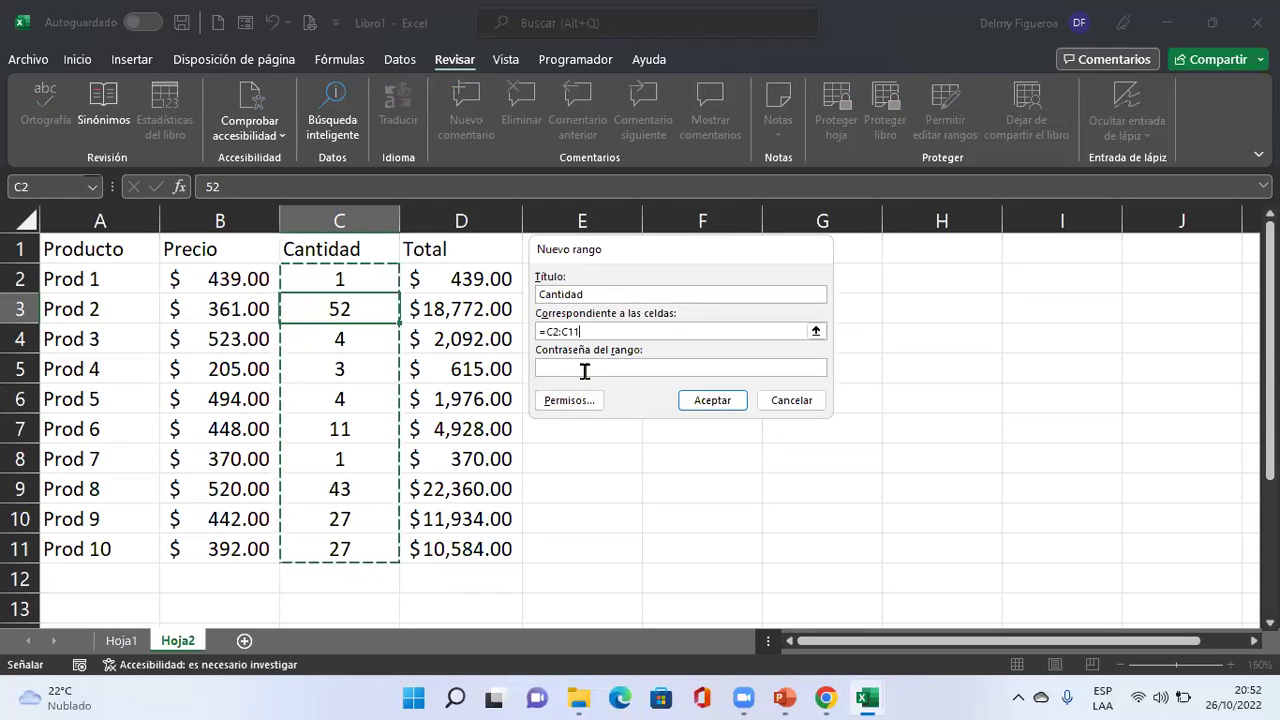
{"action": "left_click", "coordinate": [690, 367]}
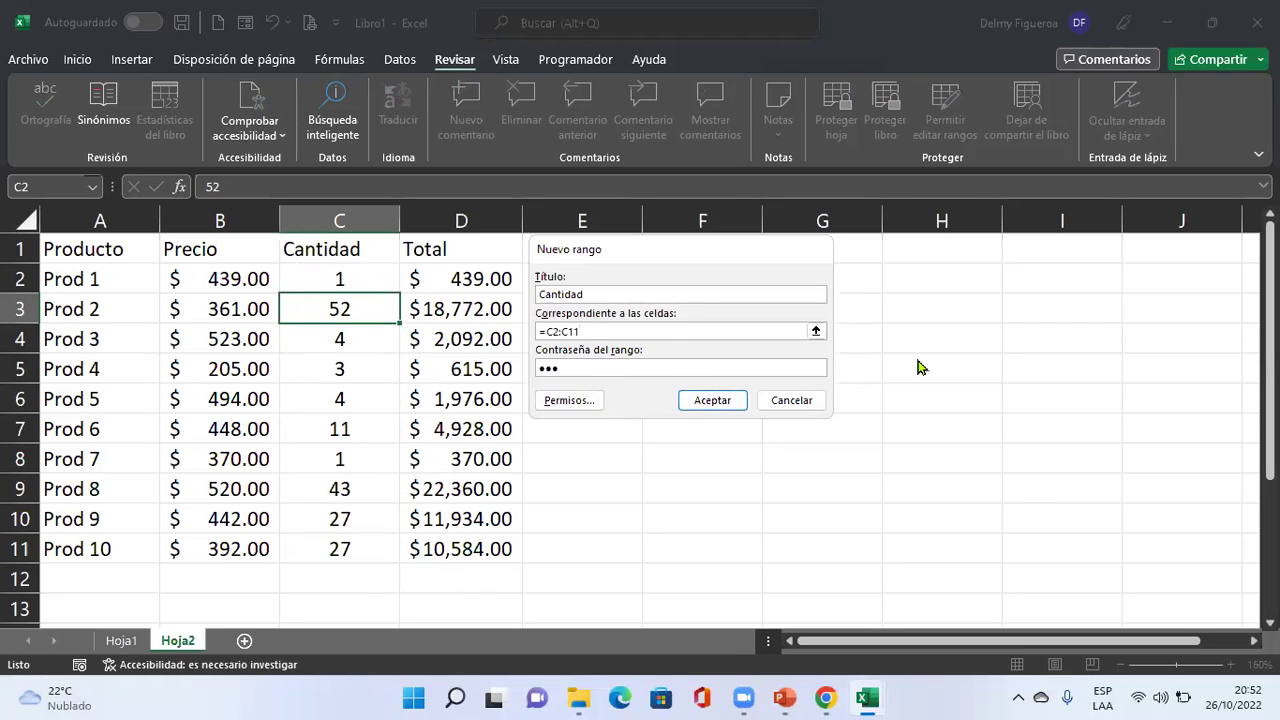
{"action": "left_click", "coordinate": [712, 400]}
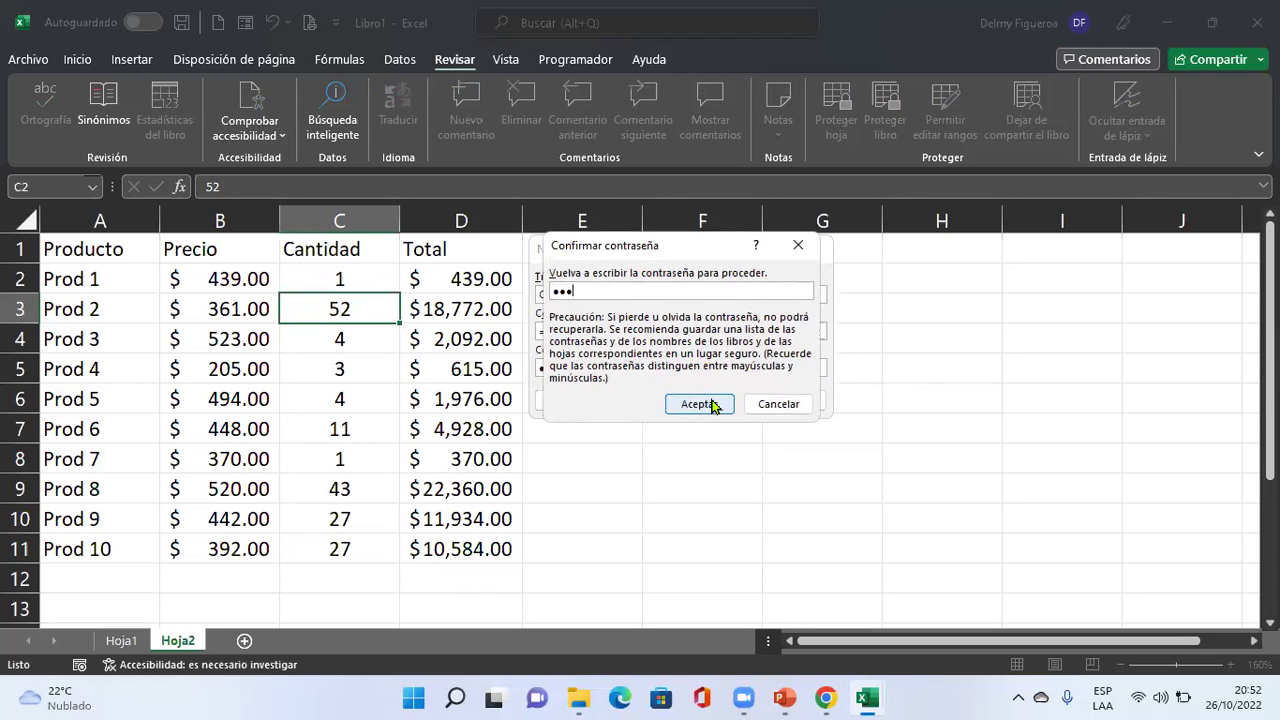
{"action": "left_click", "coordinate": [712, 404]}
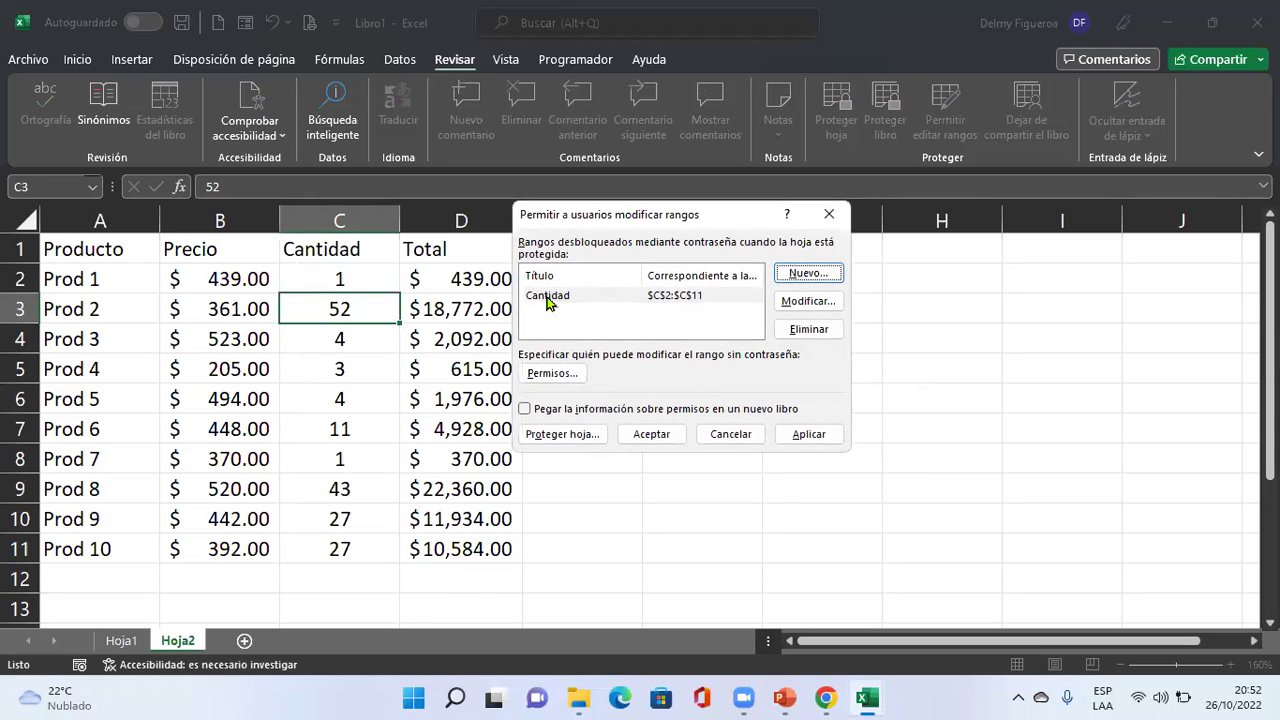
{"action": "left_click", "coordinate": [814, 435]}
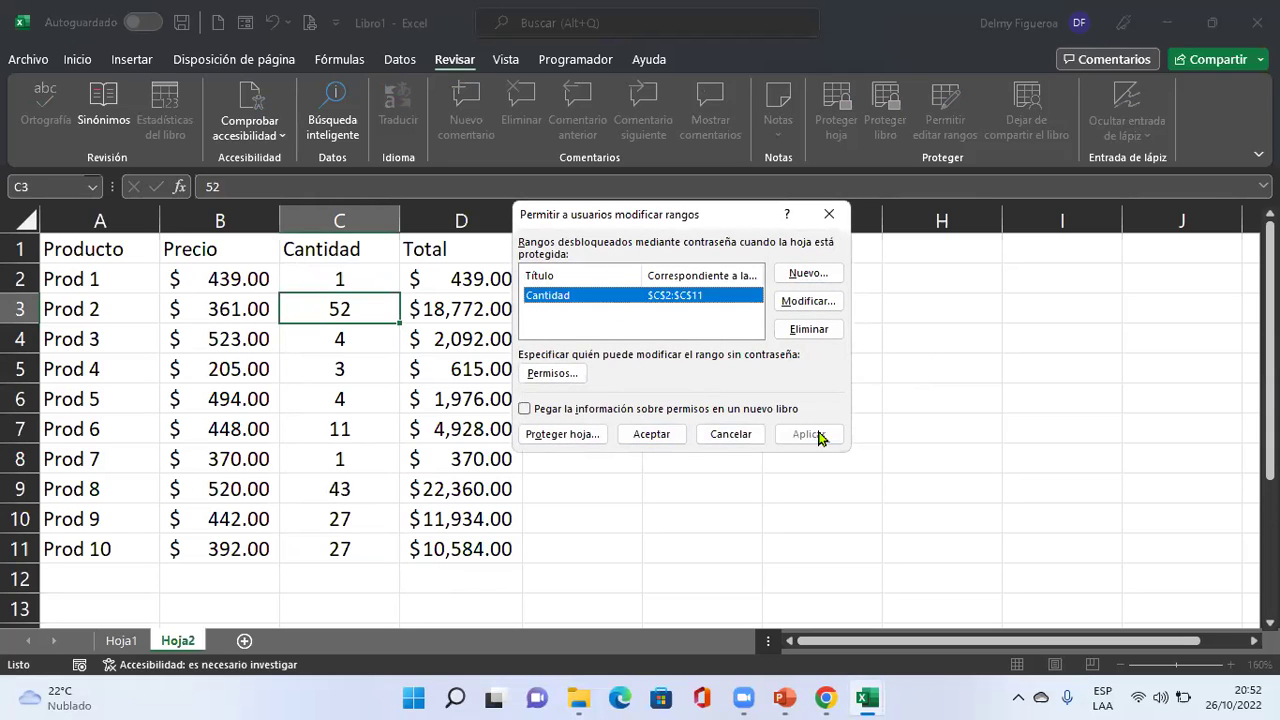
{"action": "left_click", "coordinate": [655, 436]}
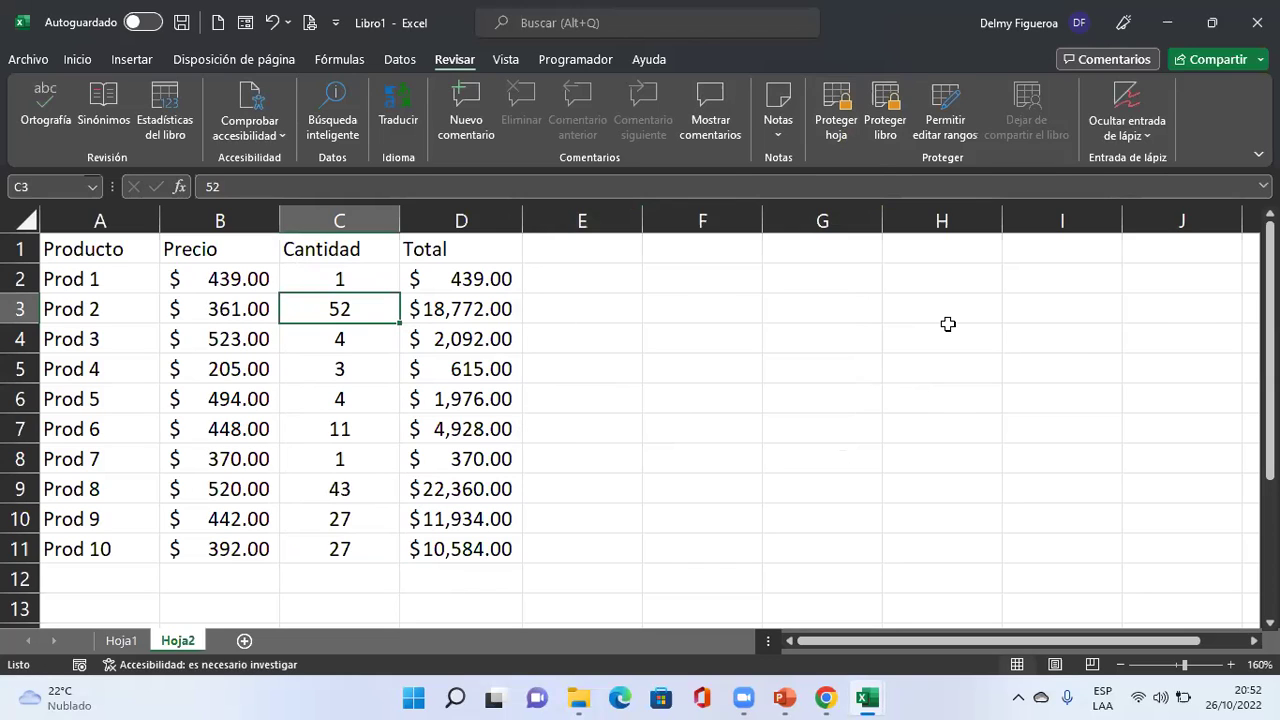
Enter 5 as the Prod 2 quantity and 7 as the Prod 2 price in B3.
{"action": "type", "text": "5"}
{"action": "key", "text": "Return"}
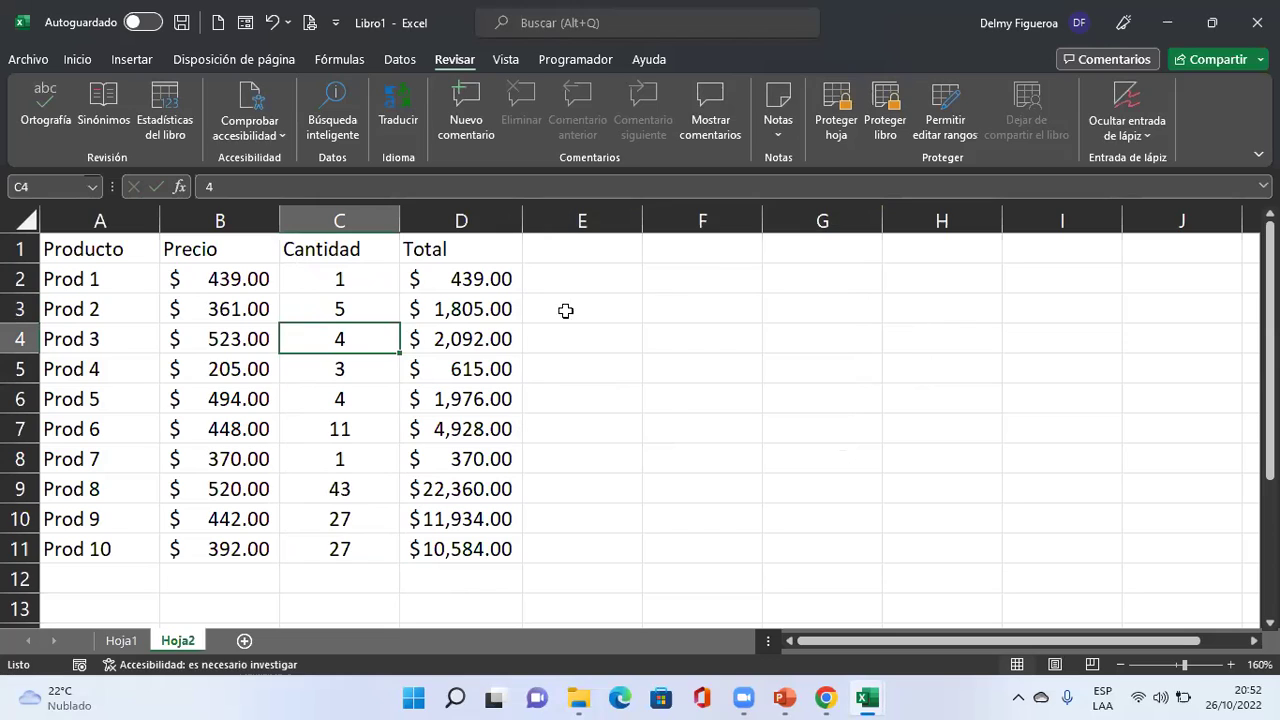
{"action": "left_click", "coordinate": [240, 305]}
{"action": "type", "text": "7"}
{"action": "key", "text": "Return"}
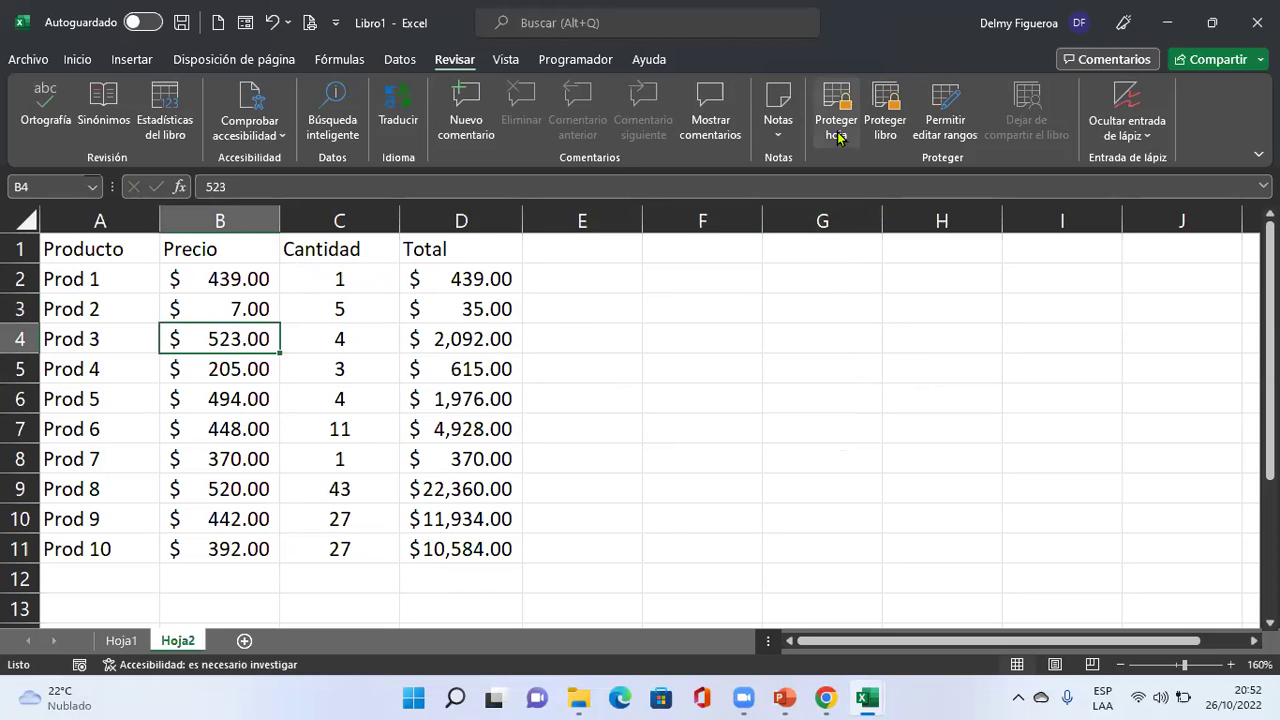
Protect Hoja2 and confirm a price cell now rejects edits.
{"action": "left_click", "coordinate": [826, 138]}
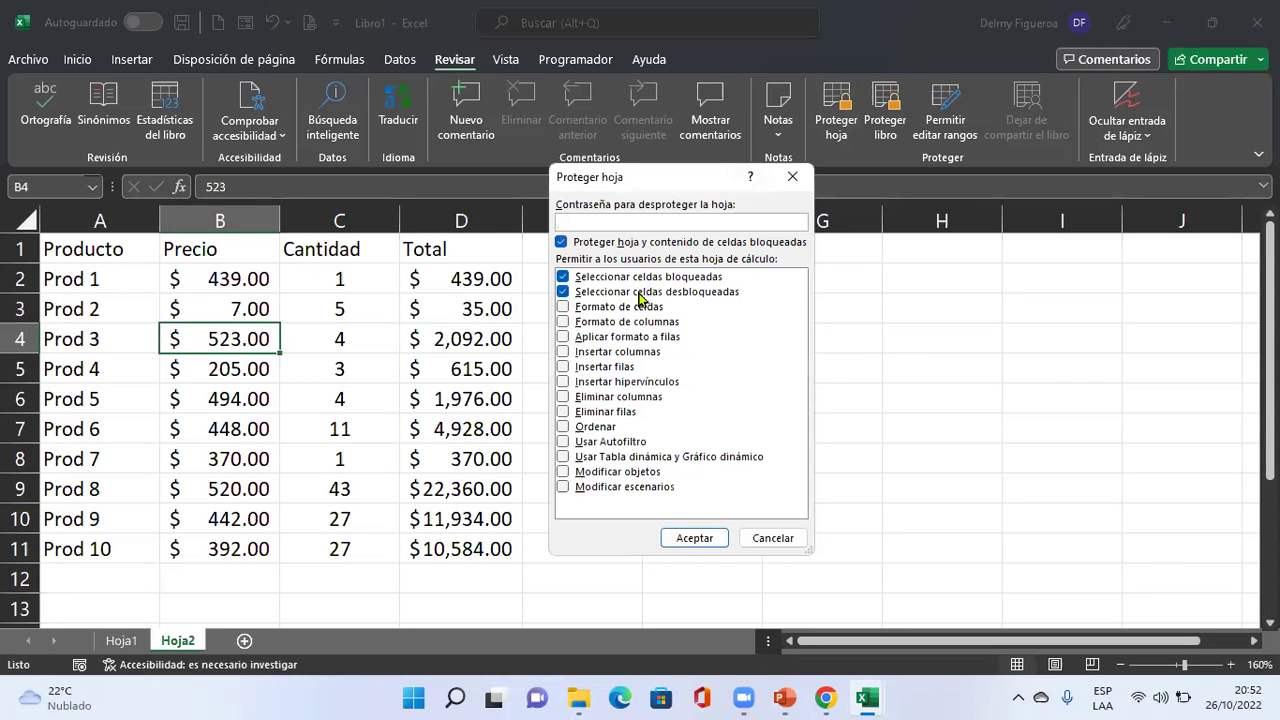
{"action": "left_click", "coordinate": [706, 539]}
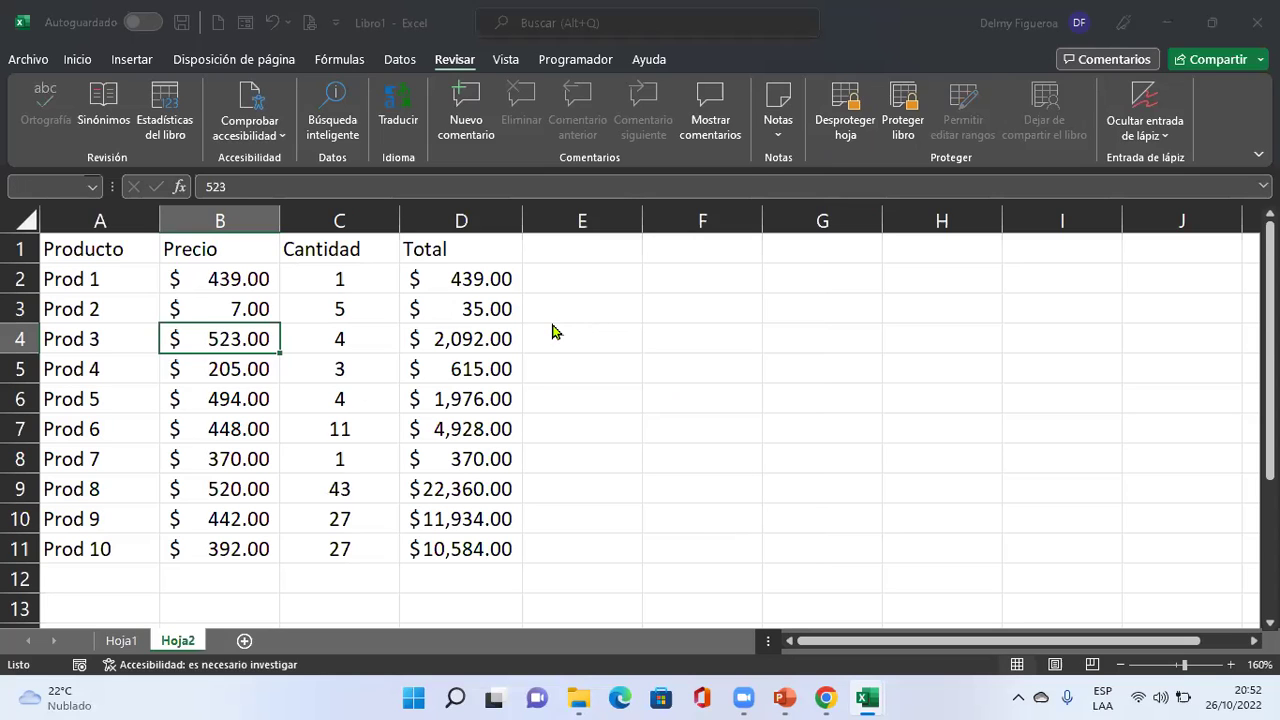
{"action": "key", "text": "Delete"}
{"action": "left_click", "coordinate": [680, 398]}
Unlock C7 with the range password and set the Prod 6 quantity to 7.
{"action": "left_click", "coordinate": [360, 434]}
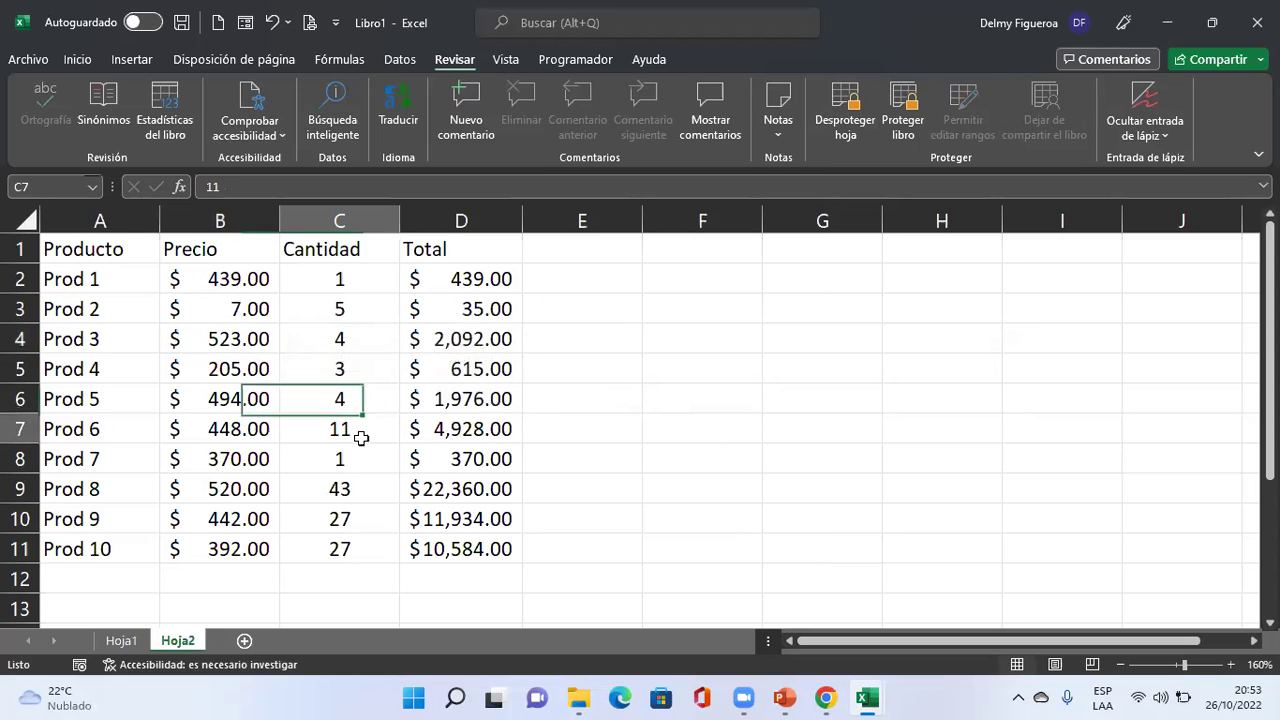
{"action": "key", "text": "Delete"}
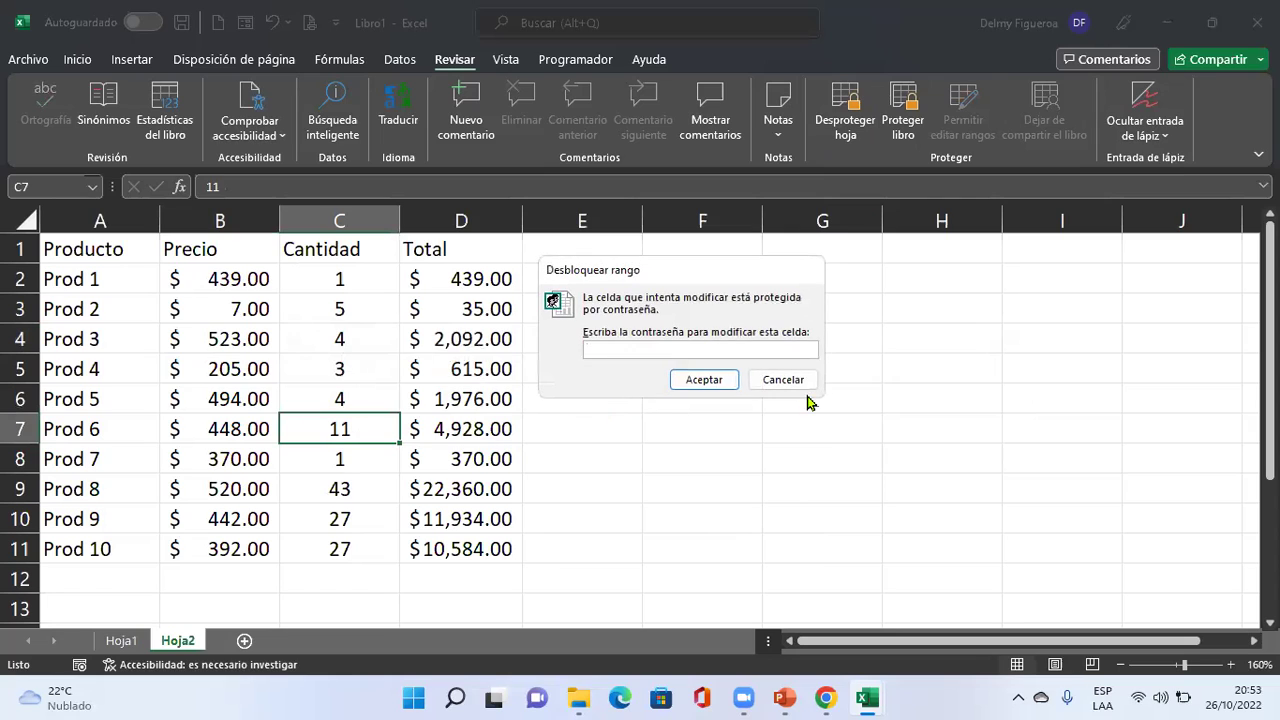
{"action": "key", "text": "Escape"}
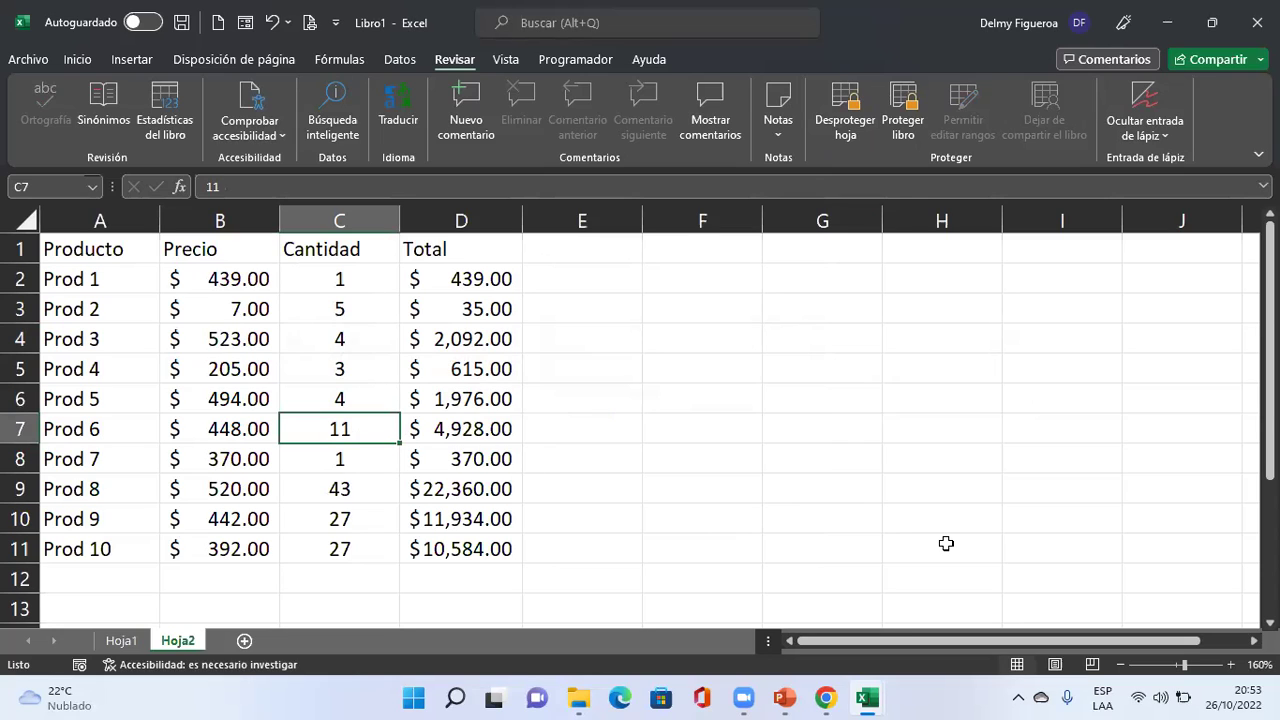
{"action": "key", "text": "F2"}
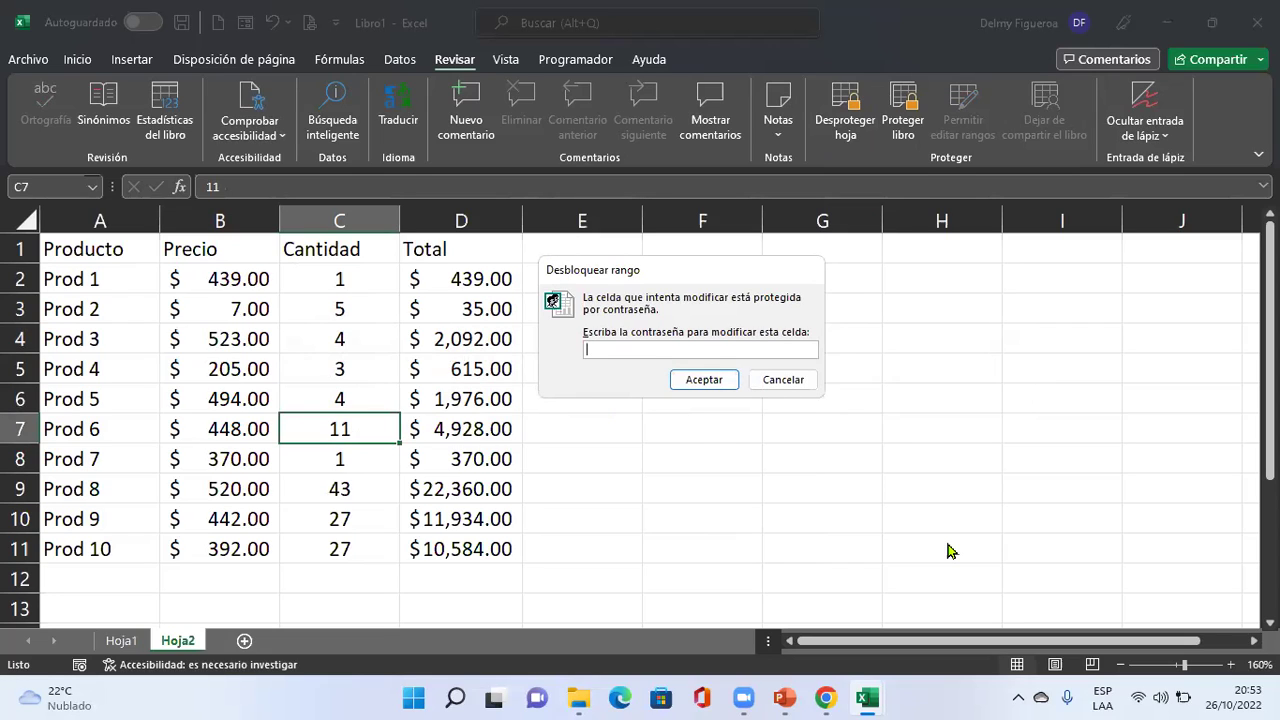
{"action": "type", "text": "123"}
{"action": "left_click", "coordinate": [708, 380]}
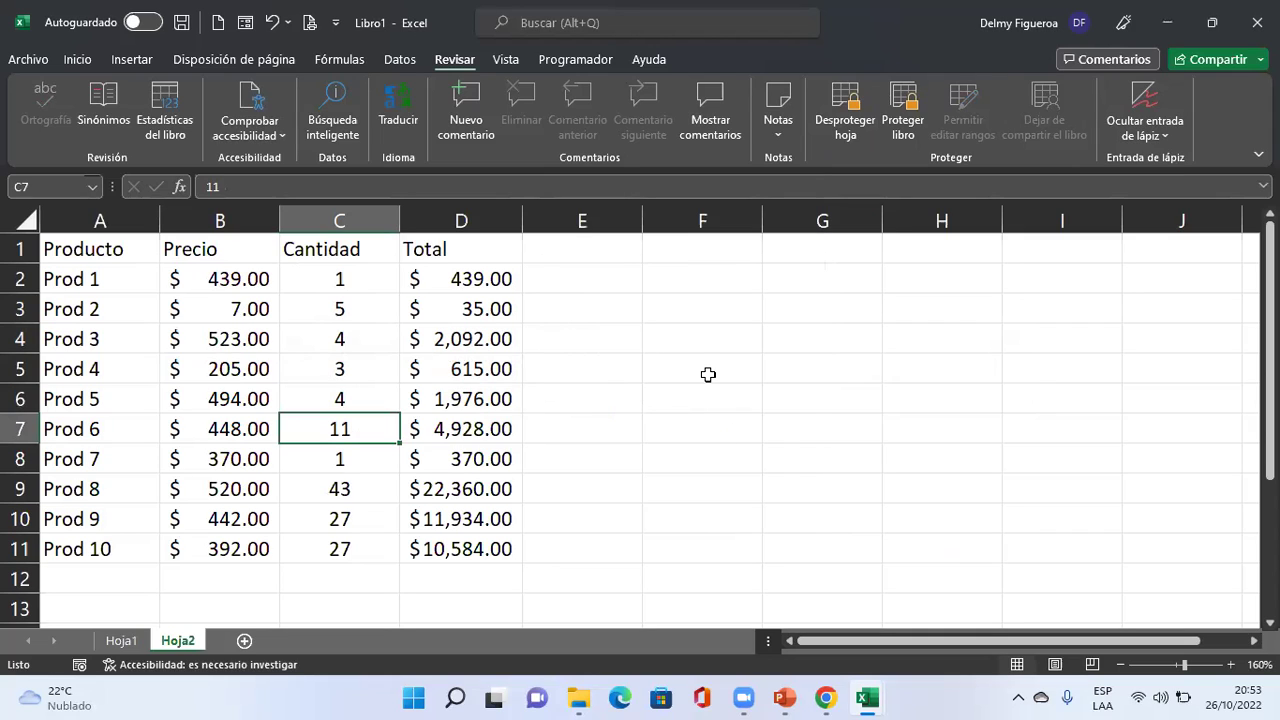
{"action": "type", "text": "7"}
{"action": "key", "text": "shift+Return"}
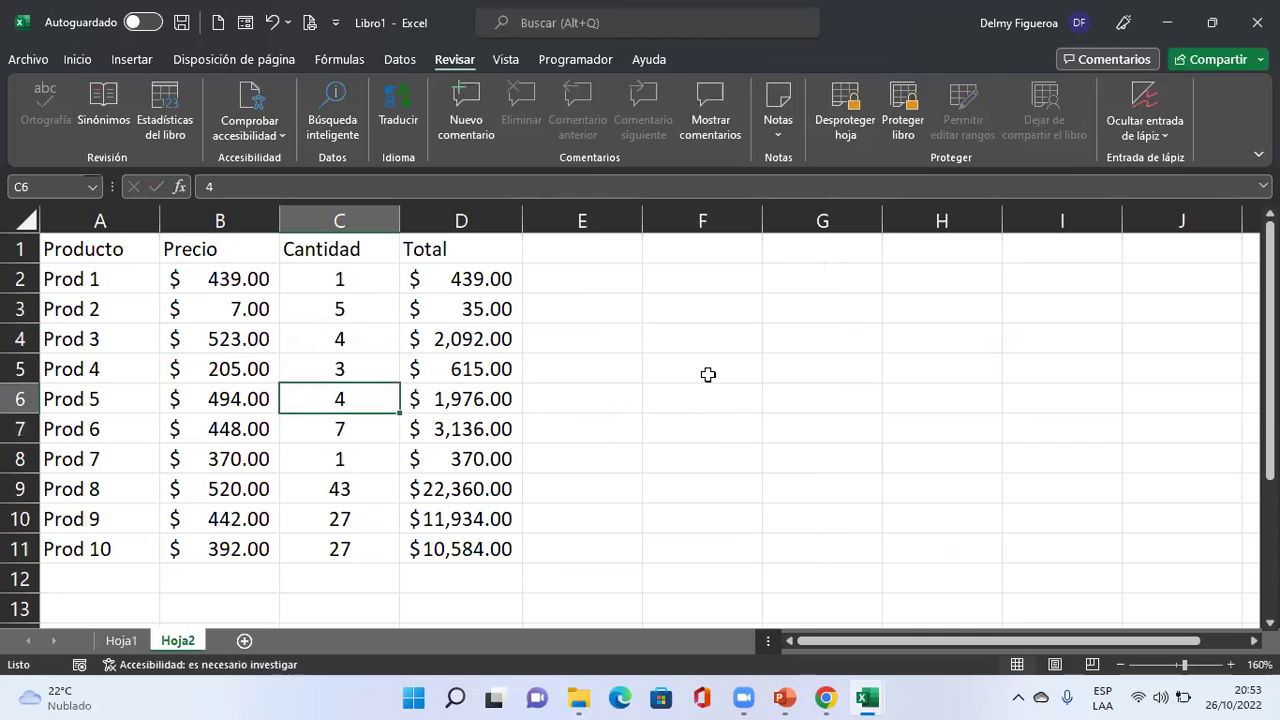
Confirm the Prod 5 Total formula stays locked, then select Totals D2:D11.
{"action": "key", "text": "Right"}
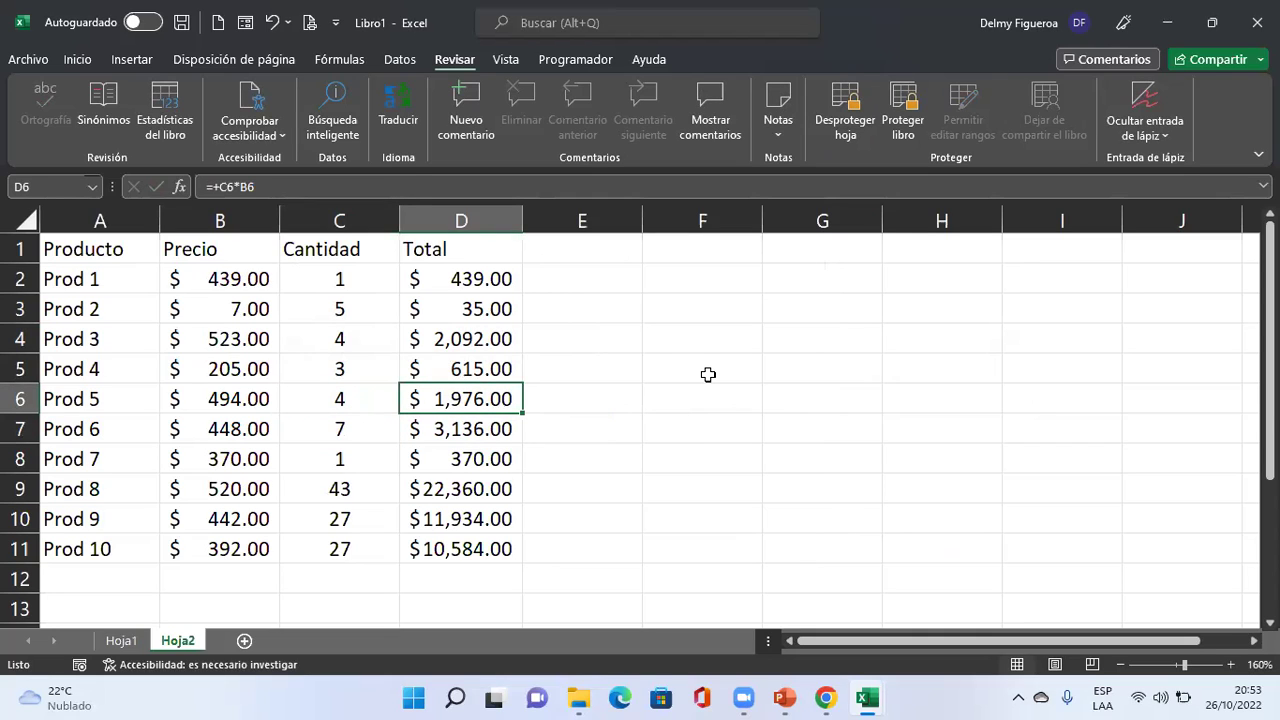
{"action": "key", "text": "Delete"}
{"action": "key", "text": "Return"}
{"action": "left_click_drag", "start_coordinate": [485, 277], "coordinate": [480, 538]}
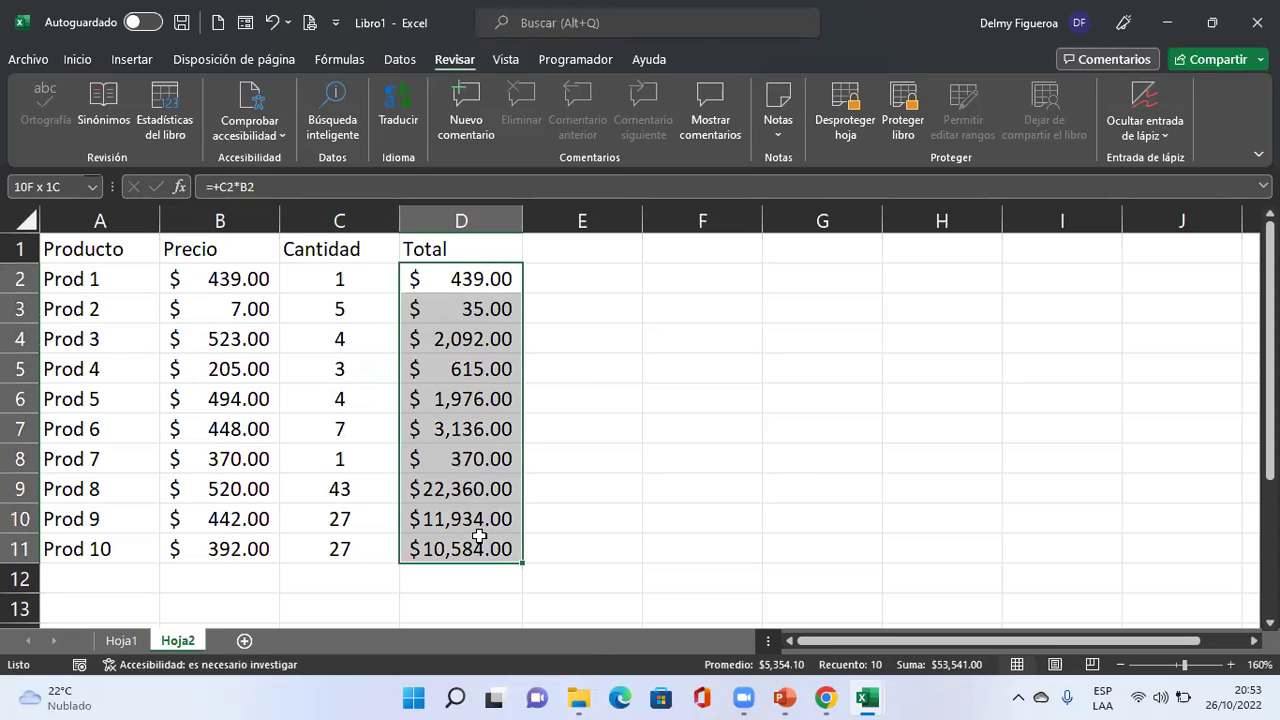
Unprotect Hoja2.
{"action": "right_click", "coordinate": [482, 548]}
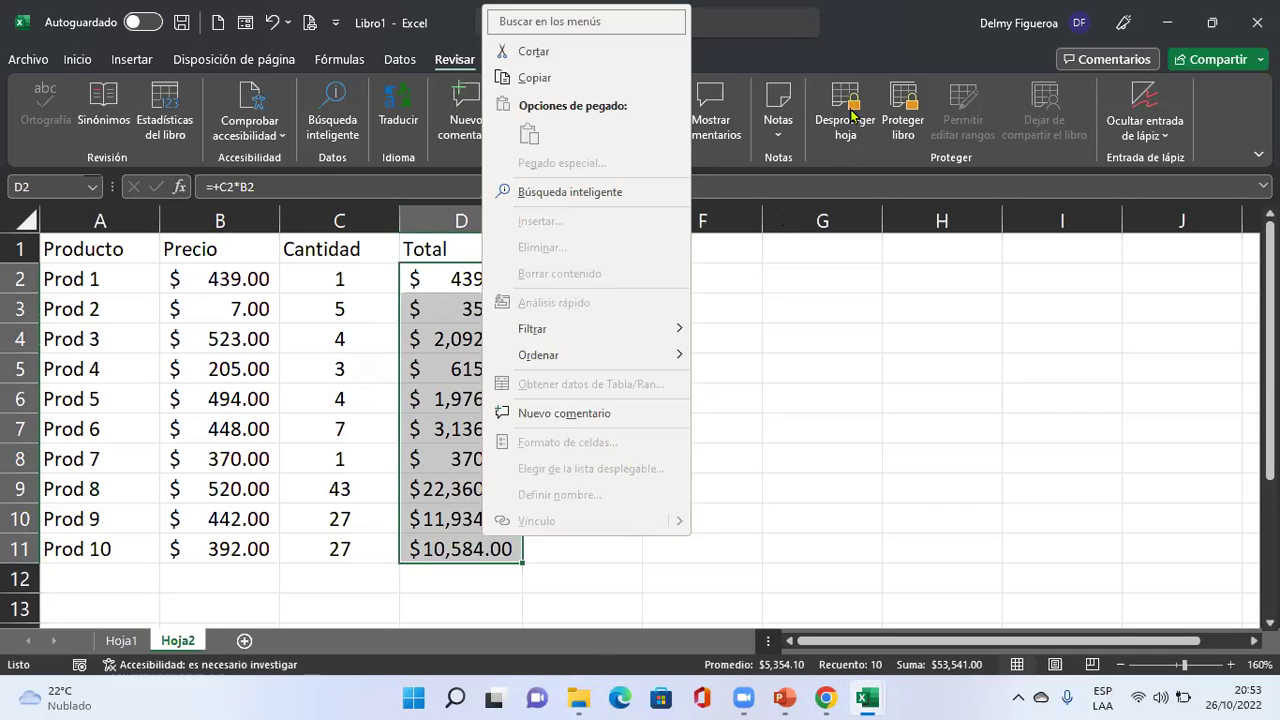
{"action": "left_click", "coordinate": [772, 414]}
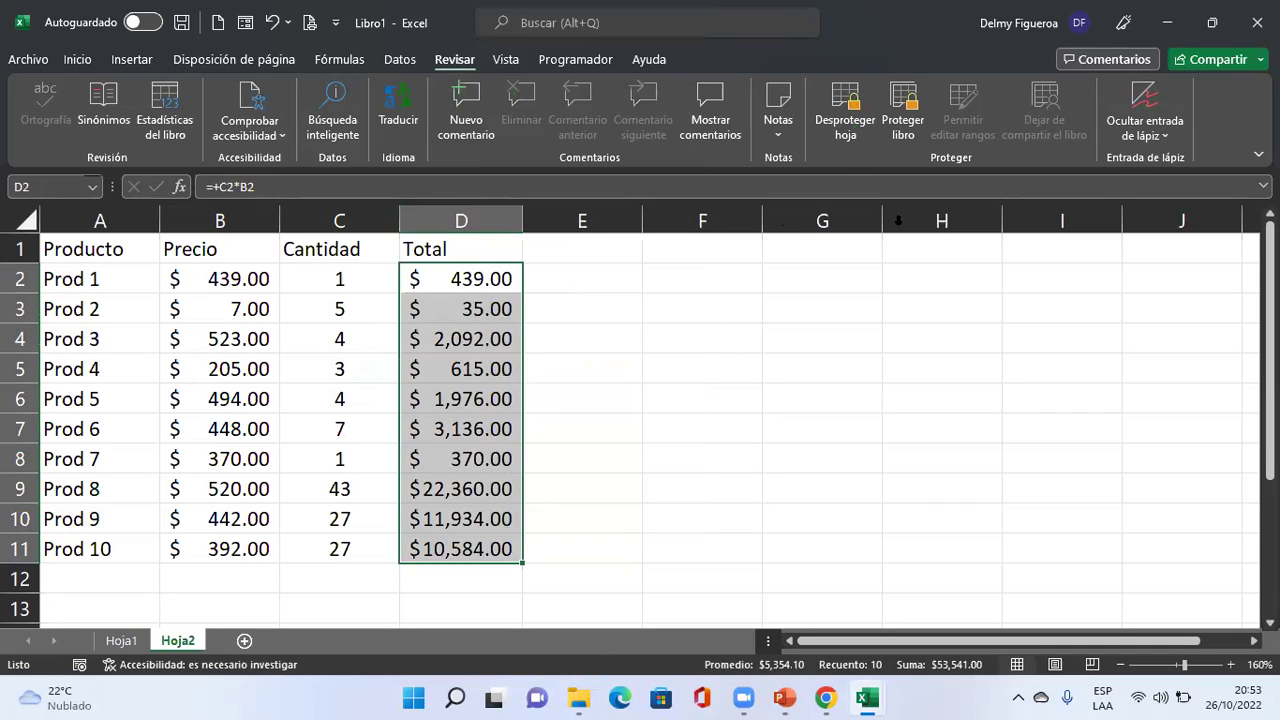
{"action": "left_click", "coordinate": [818, 141]}
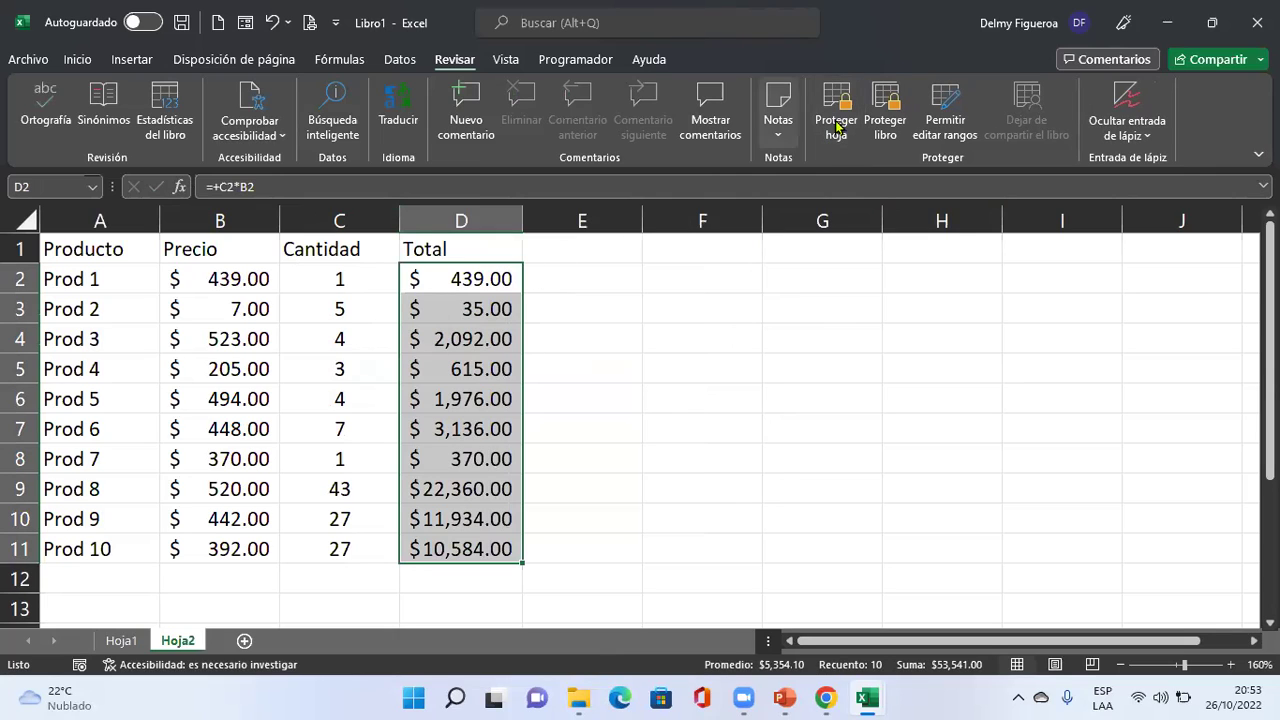
Mark the Total cells D2:D11 as Hidden in Format Cells protection.
{"action": "right_click", "coordinate": [480, 370]}
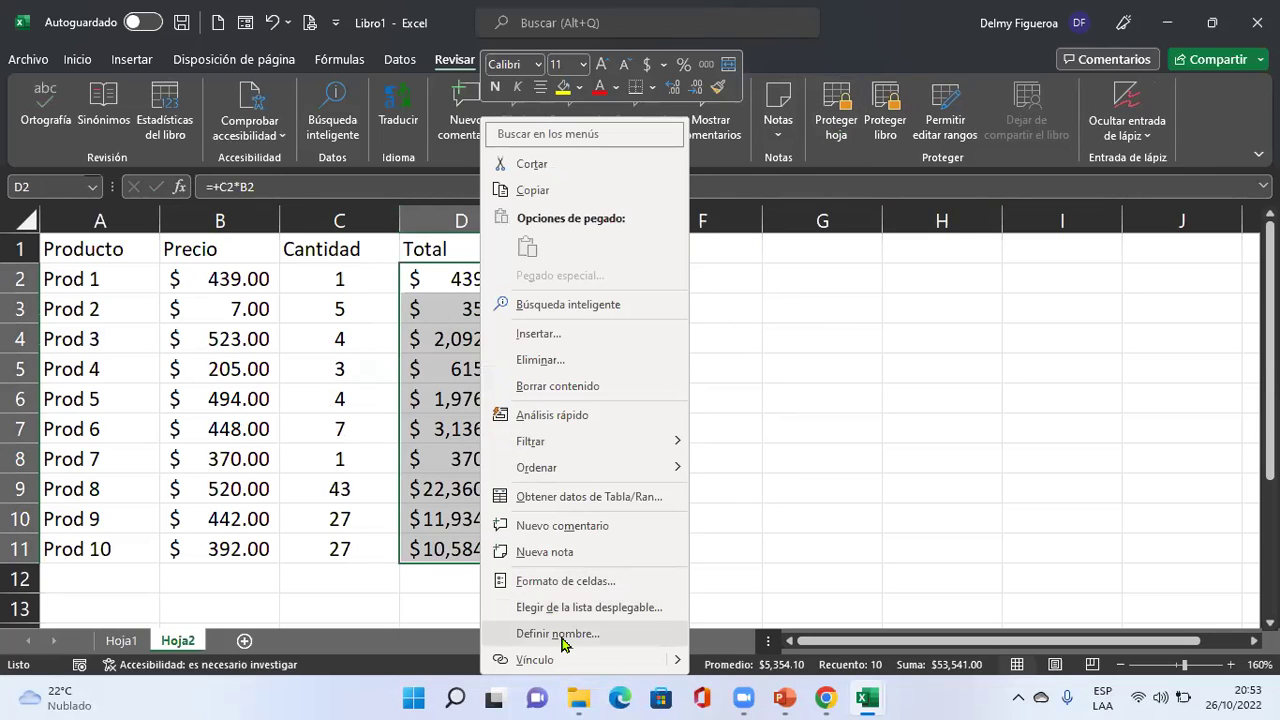
{"action": "left_click", "coordinate": [595, 583]}
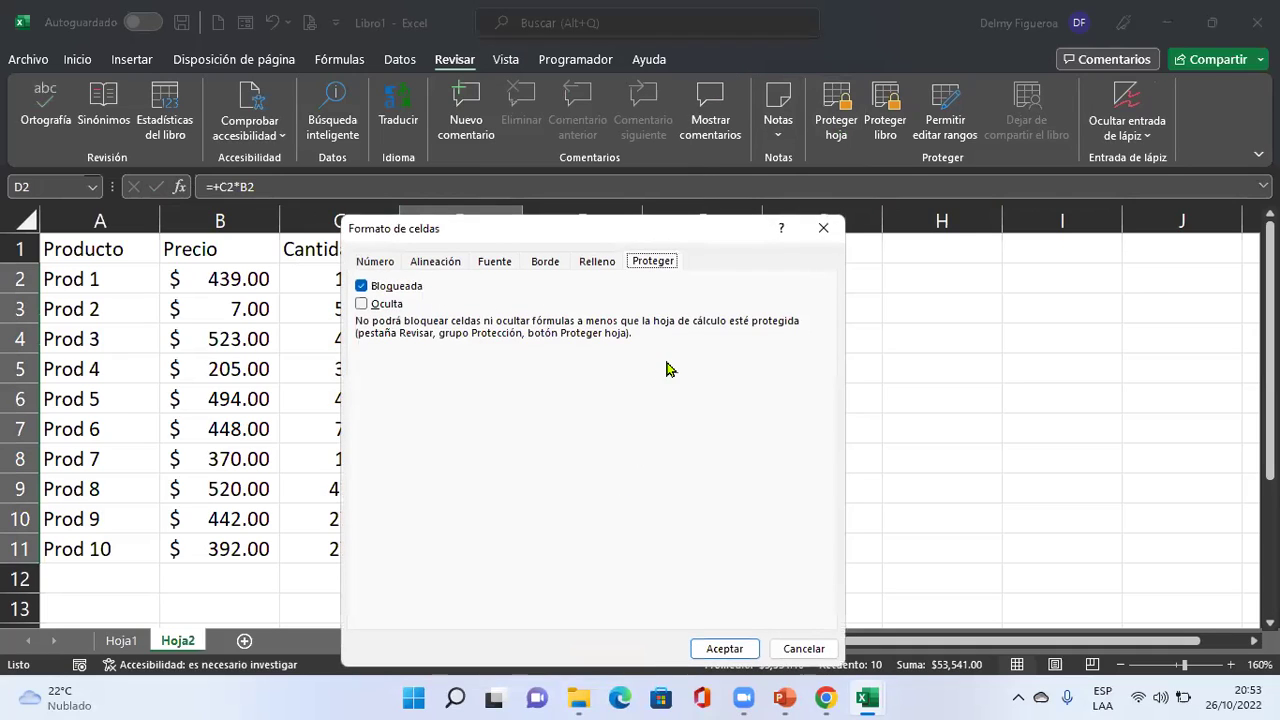
{"action": "left_click", "coordinate": [362, 305]}
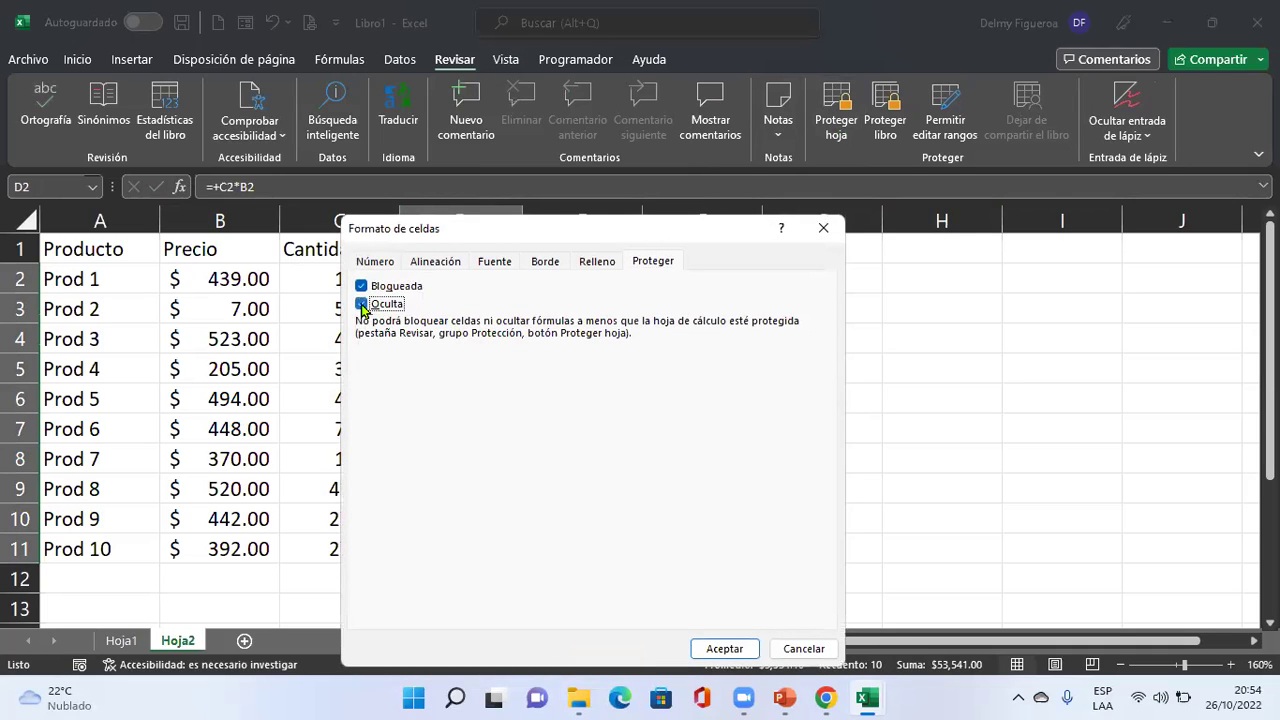
{"action": "left_click", "coordinate": [726, 649]}
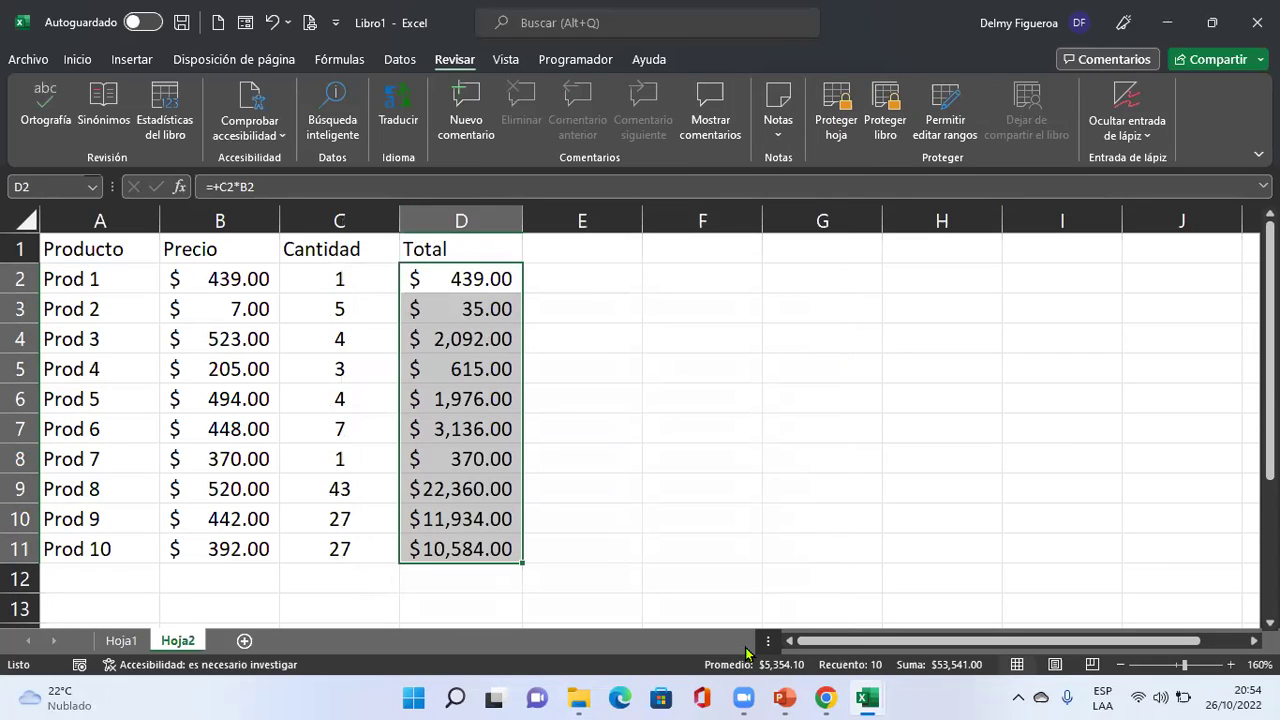
{"action": "left_click", "coordinate": [836, 110]}
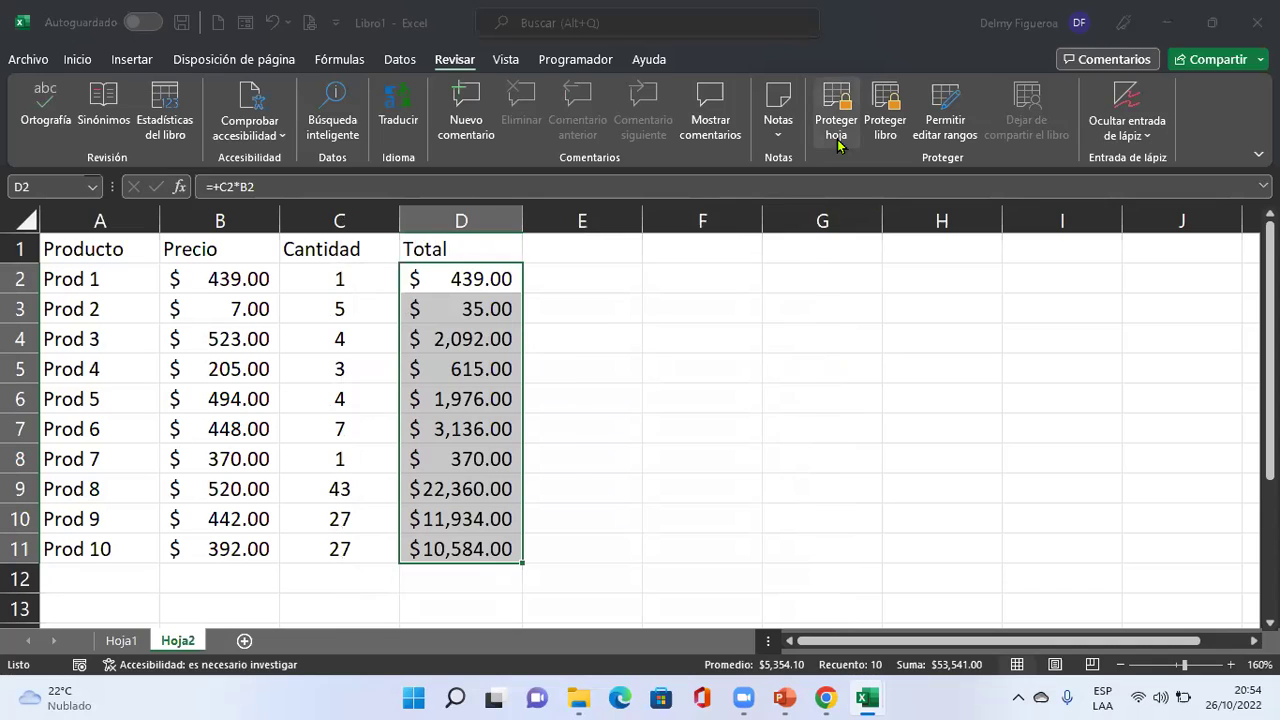
Re-protect Hoja2 and check that the D3 and D4 Total formulas are hidden.
{"action": "left_click", "coordinate": [709, 537]}
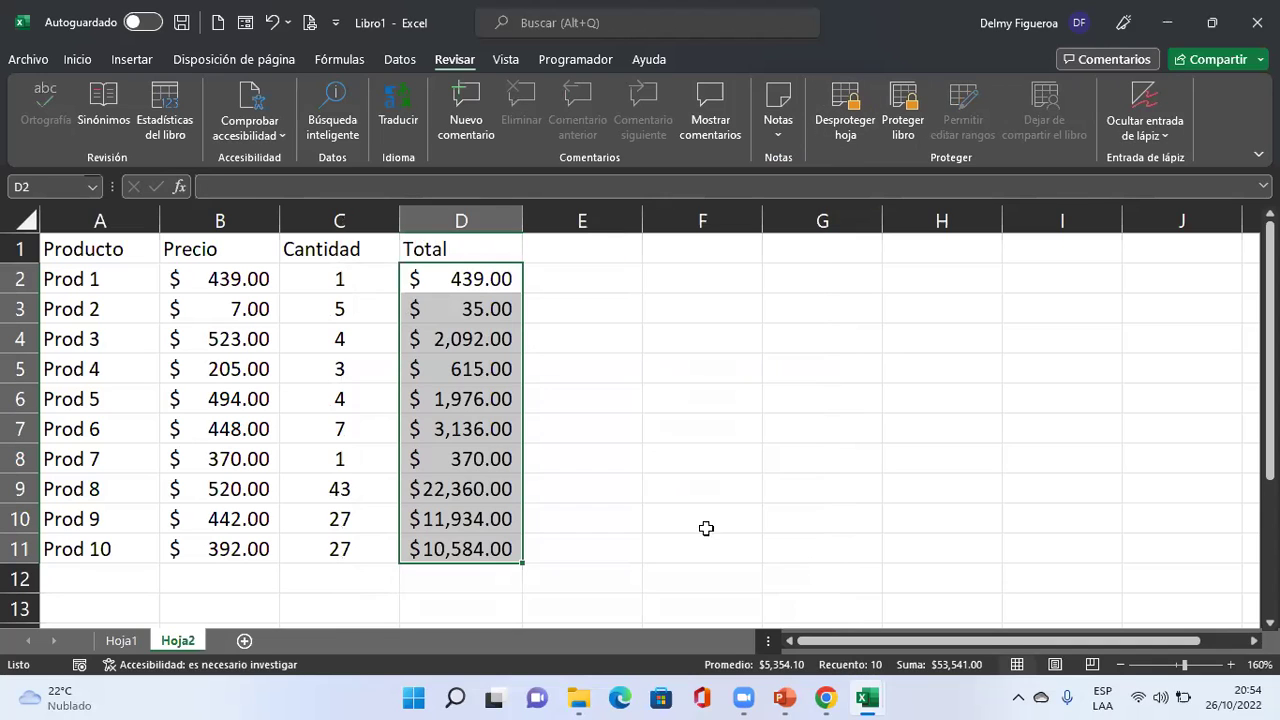
{"action": "left_click", "coordinate": [590, 360]}
{"action": "left_click", "coordinate": [518, 309]}
{"action": "left_click", "coordinate": [514, 337]}
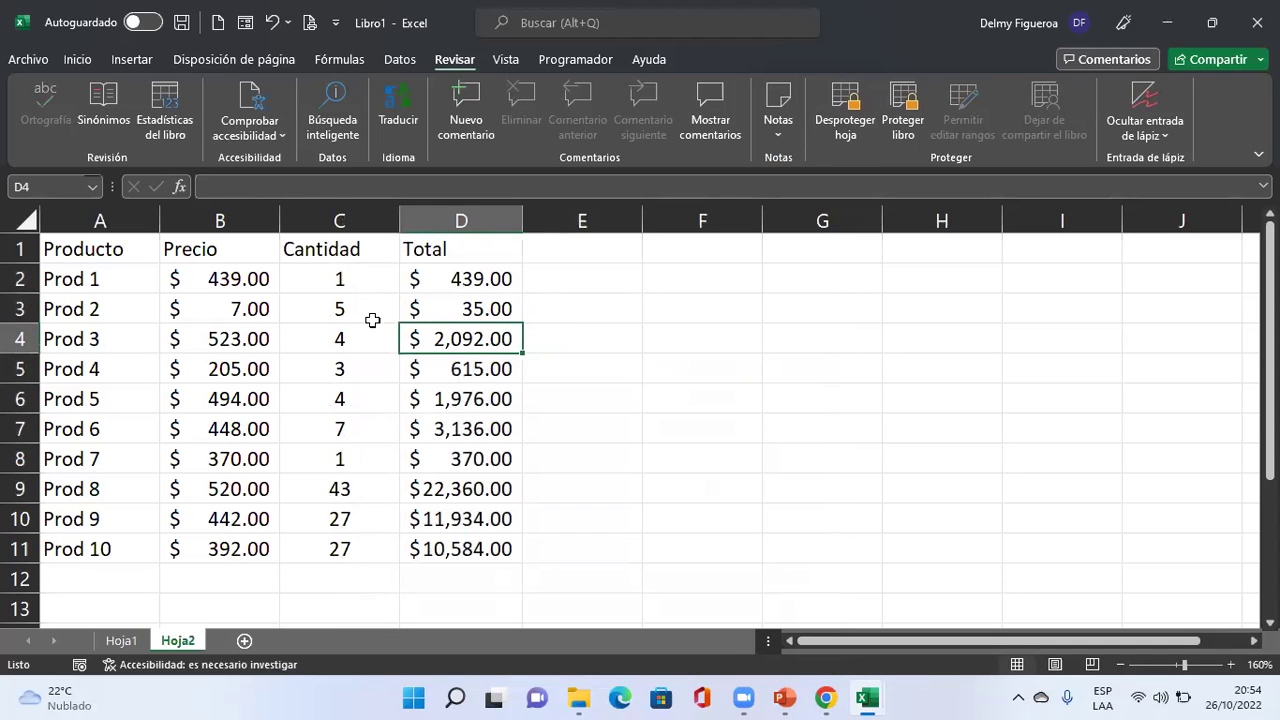
Unlock C3 with the range password and change the Prod 2 quantity to 3.
{"action": "left_click", "coordinate": [337, 309]}
{"action": "key", "text": "F2"}
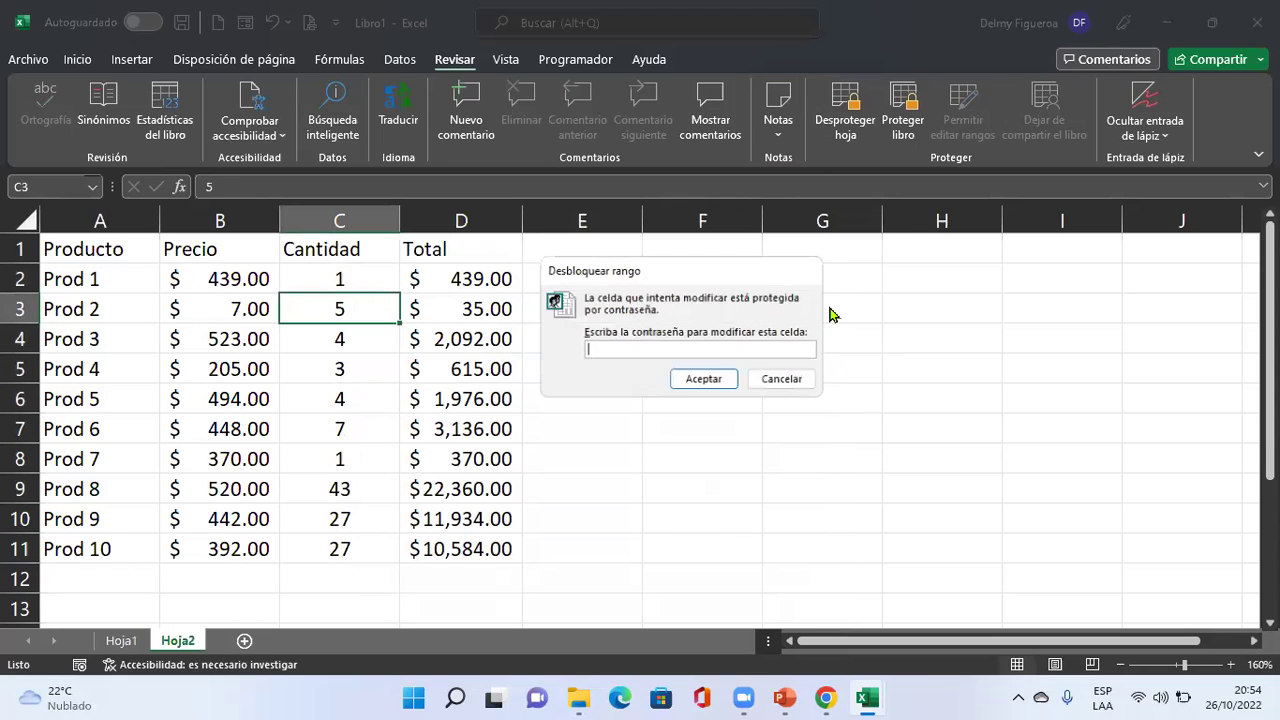
{"action": "type", "text": "123"}
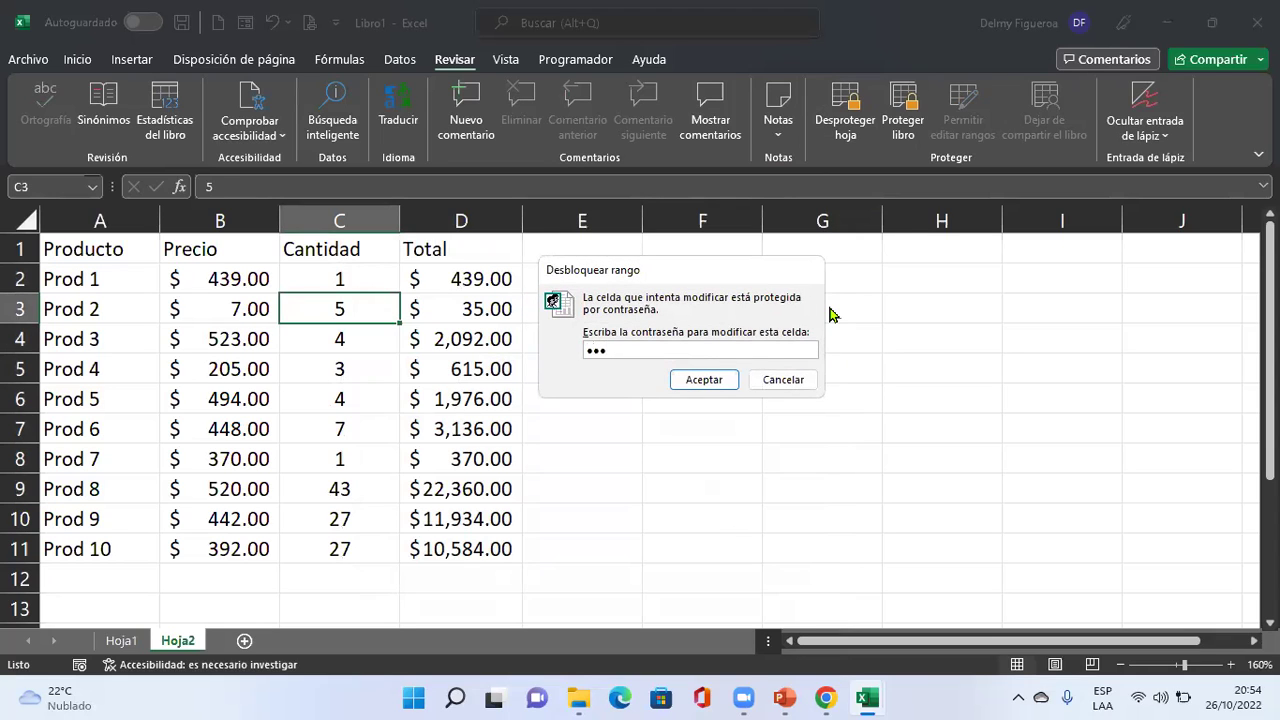
{"action": "key", "text": "Return"}
{"action": "key", "text": "Right"}
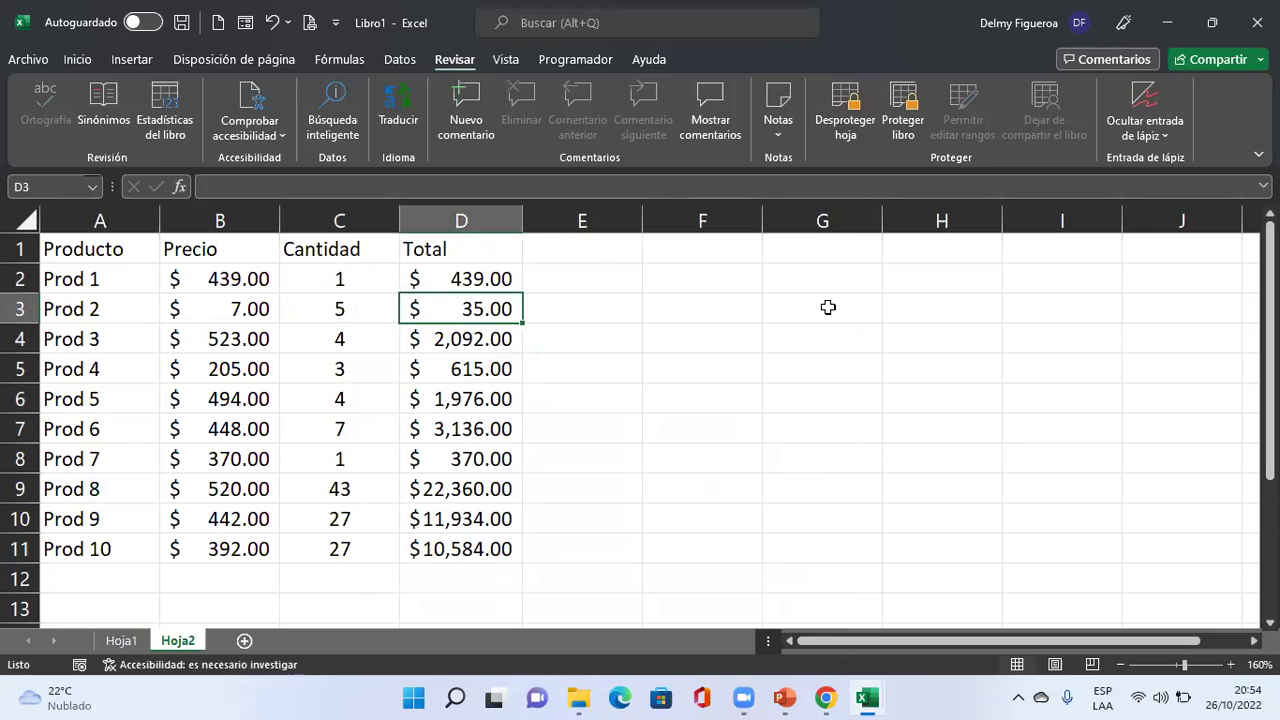
{"action": "key", "text": "Left"}
{"action": "type", "text": "3"}
{"action": "key", "text": "Right"}
Confirm Prod 1's price in B2 and Total in D2 both reject edits.
{"action": "left_click", "coordinate": [234, 278]}
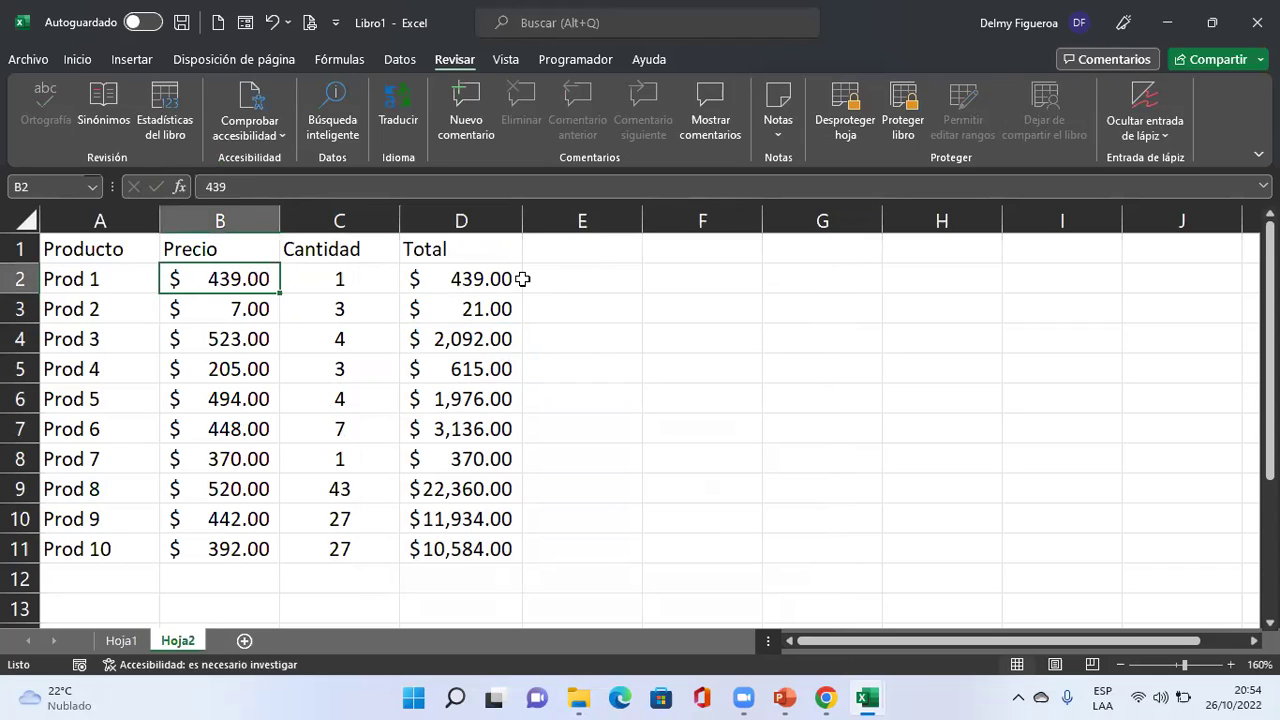
{"action": "key", "text": "Delete"}
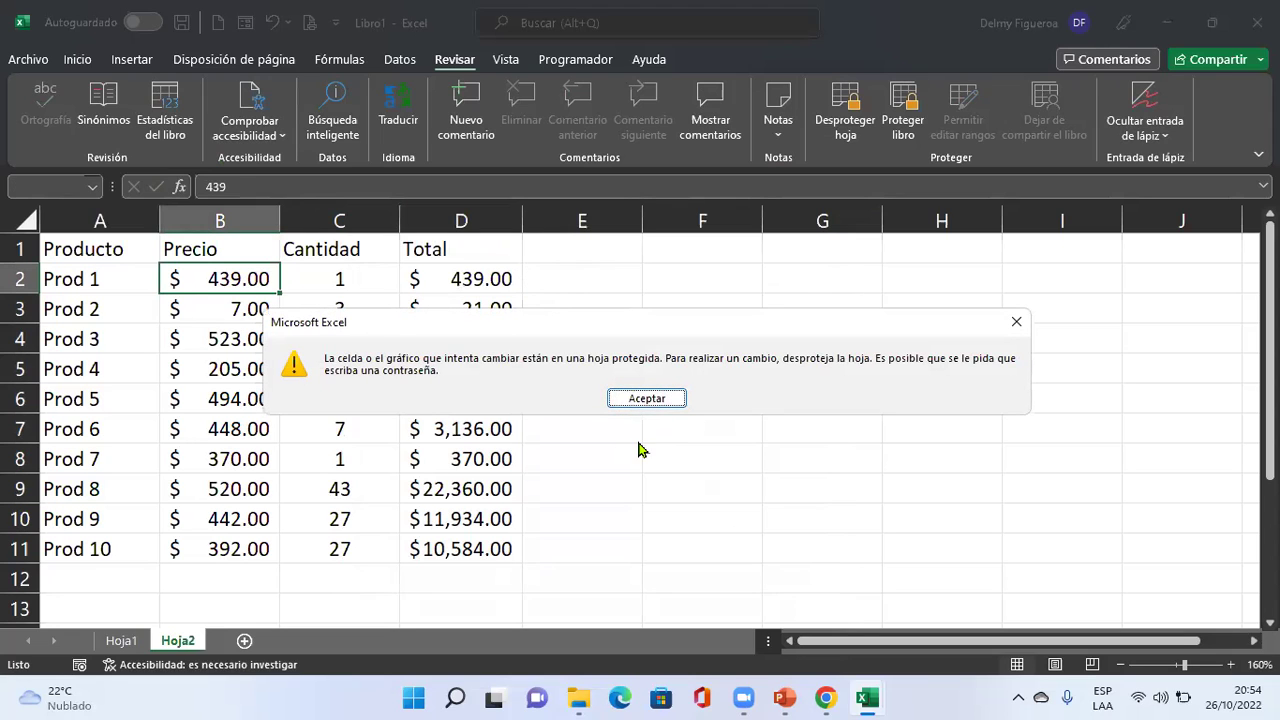
{"action": "key", "text": "Return"}
{"action": "left_click", "coordinate": [473, 278]}
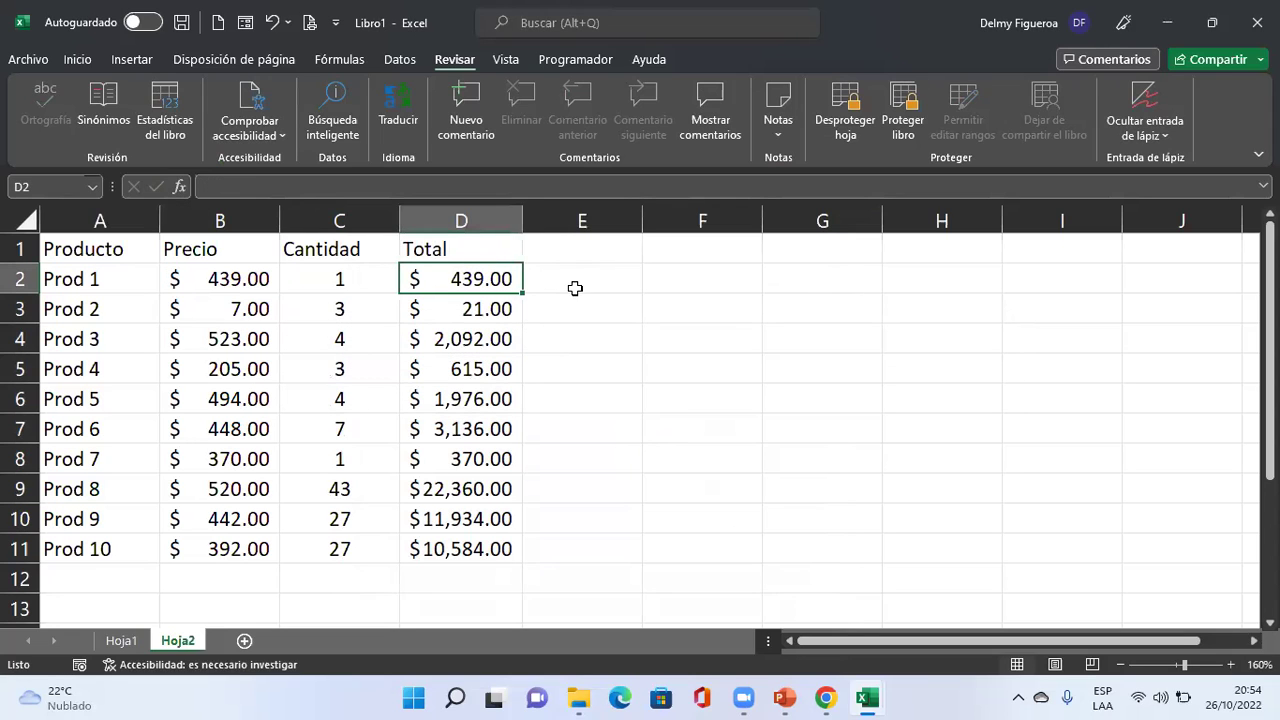
{"action": "key", "text": "Delete"}
{"action": "left_click", "coordinate": [670, 398]}
Change the Prod 8 quantity in C9 to 6.
{"action": "left_click", "coordinate": [478, 430]}
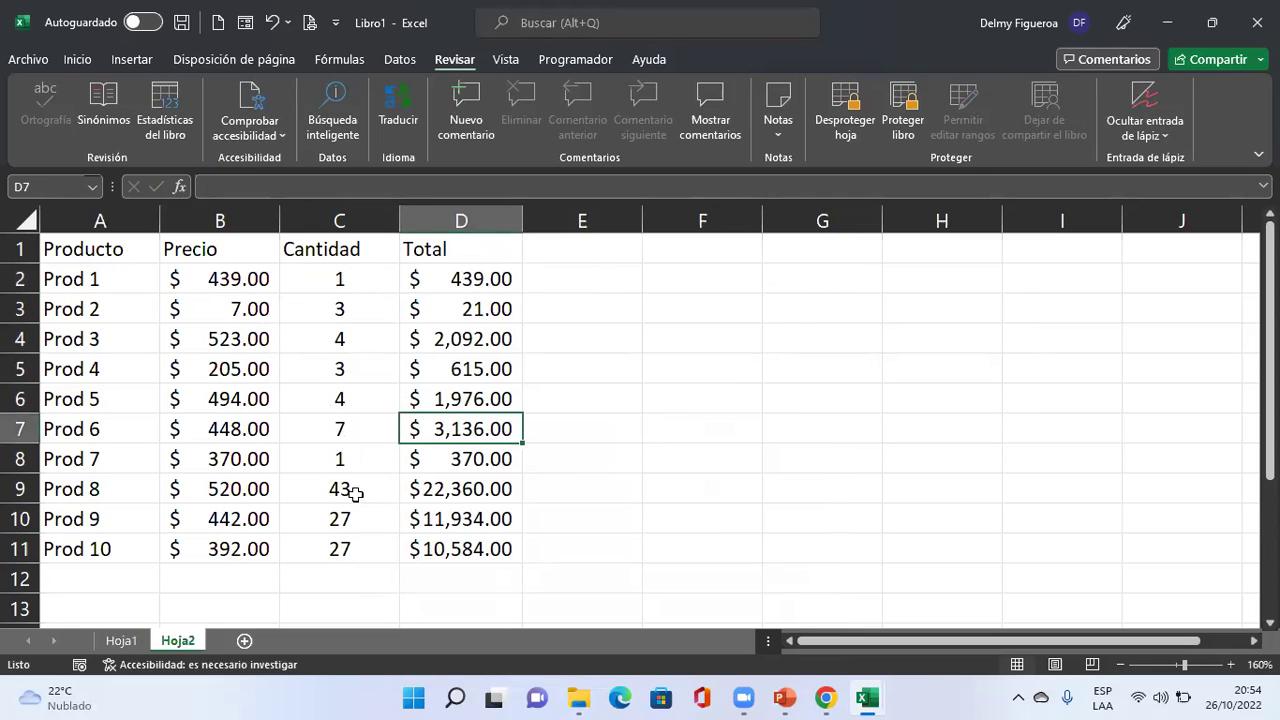
{"action": "left_click", "coordinate": [355, 492]}
{"action": "type", "text": "6"}
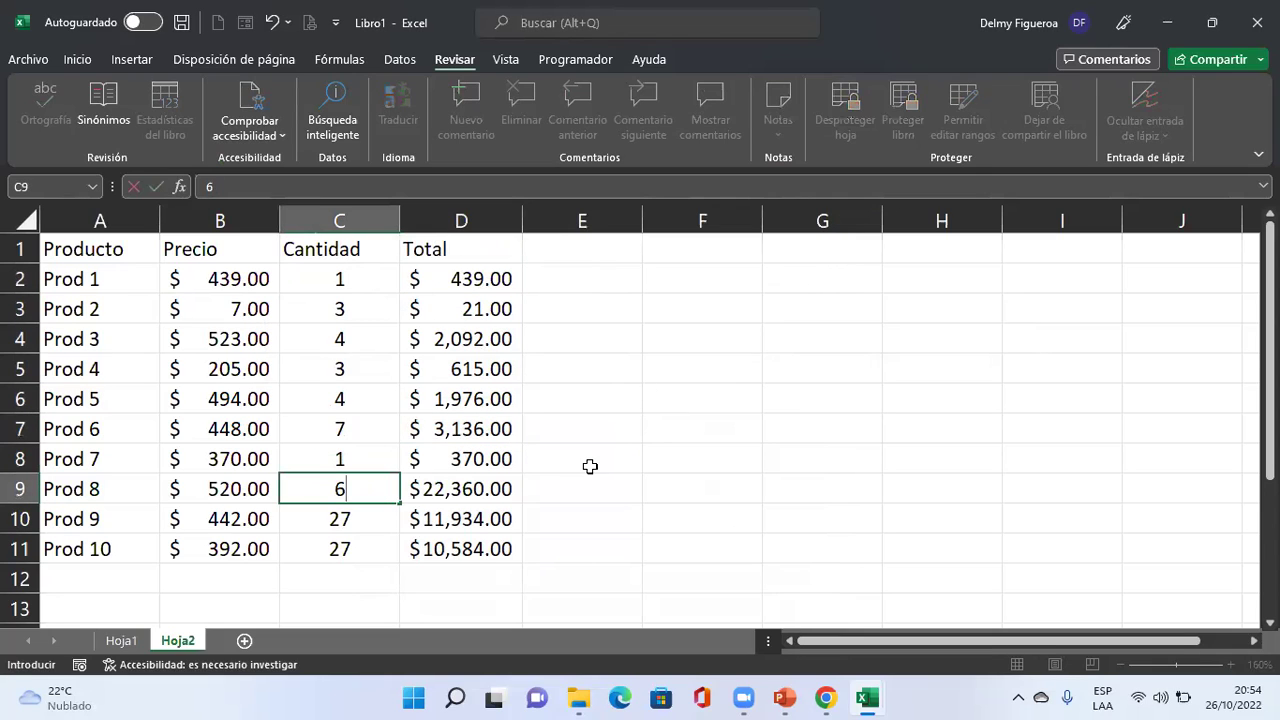
{"action": "key", "text": "Return"}
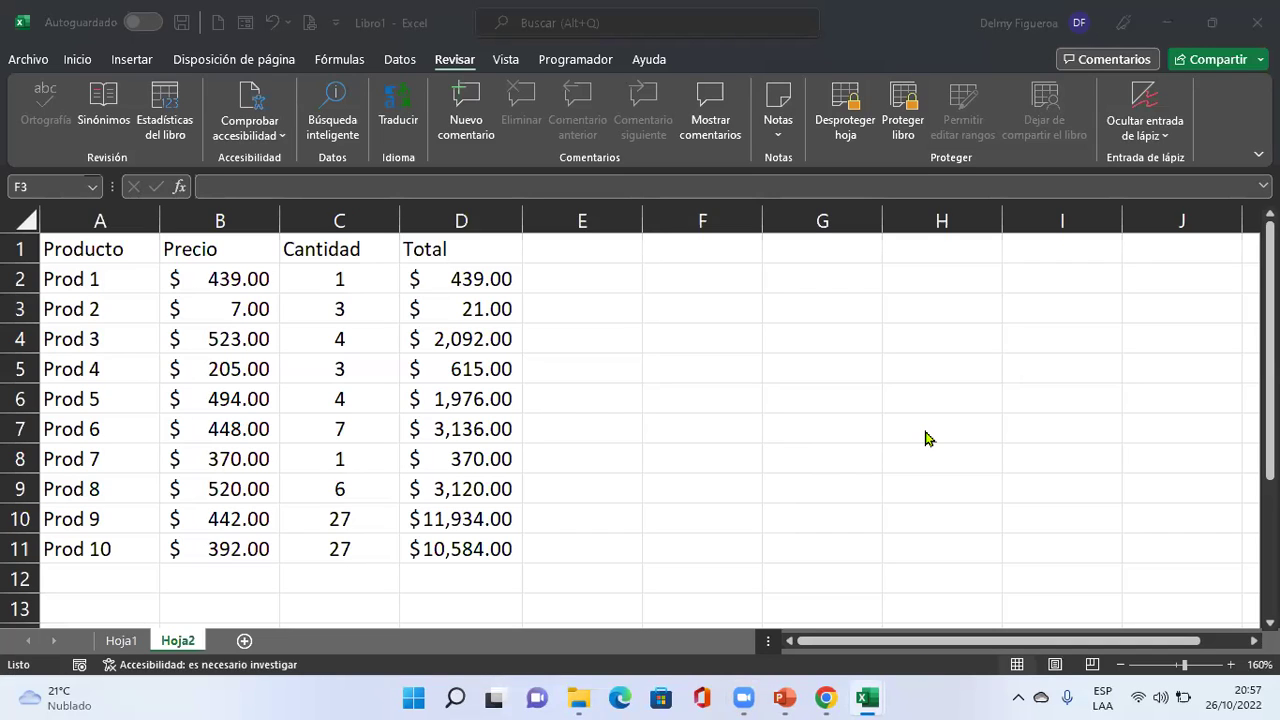
{"action": "key", "text": "XF86AudioRaiseVolume"}
Copy table A1:D11 and paste it into a new sheet Hoja3.
{"action": "left_click_drag", "start_coordinate": [55, 251], "coordinate": [449, 529]}
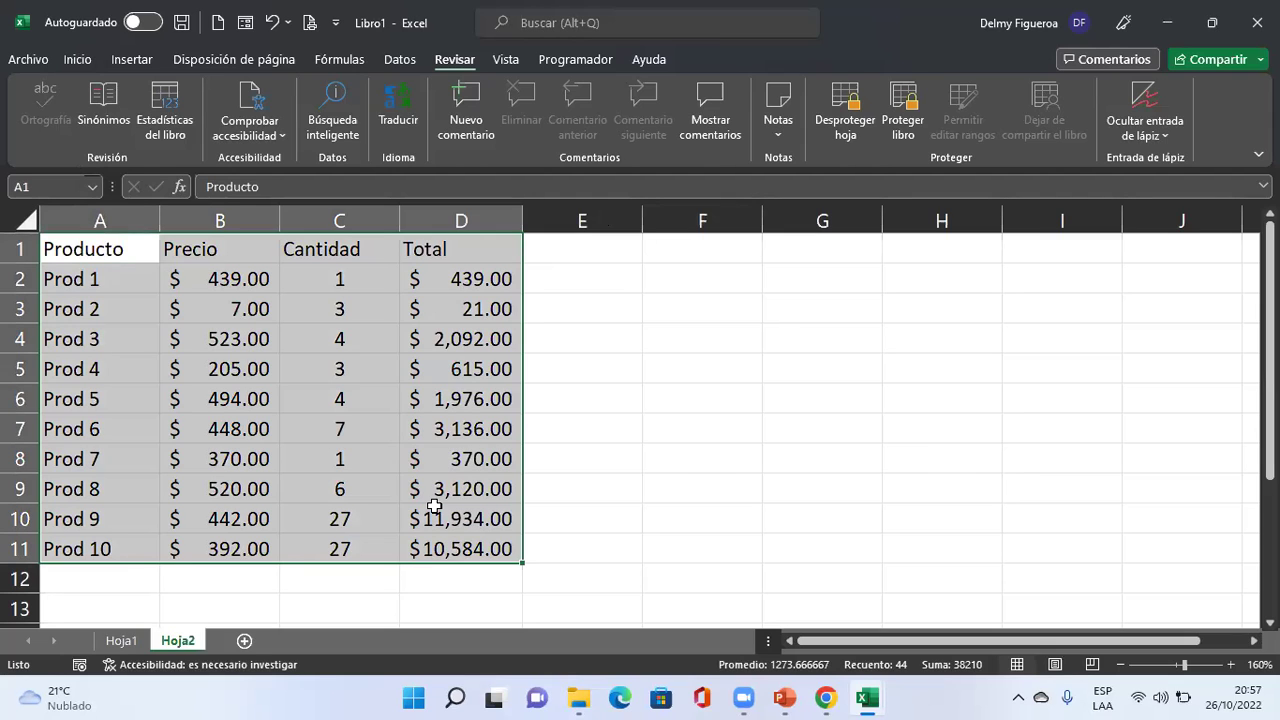
{"action": "key", "text": "ctrl+c"}
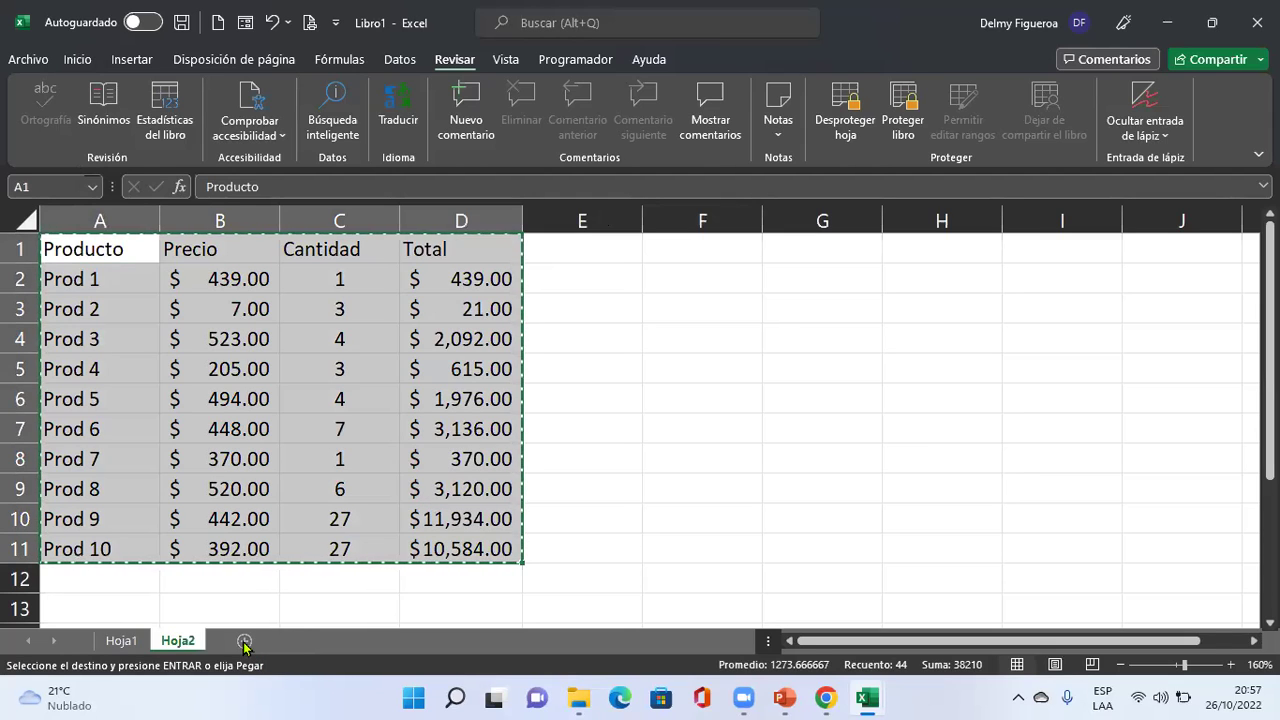
{"action": "left_click", "coordinate": [244, 641]}
{"action": "key", "text": "ctrl+v"}
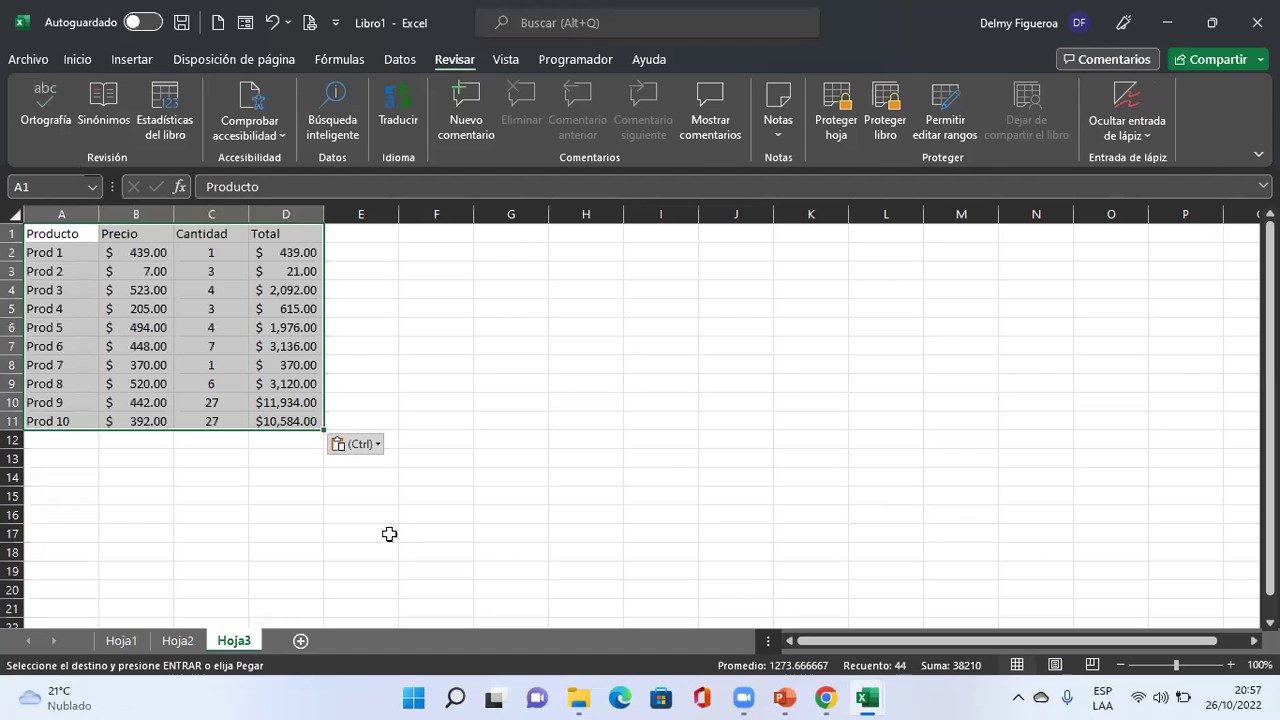
{"action": "left_click", "coordinate": [280, 269]}
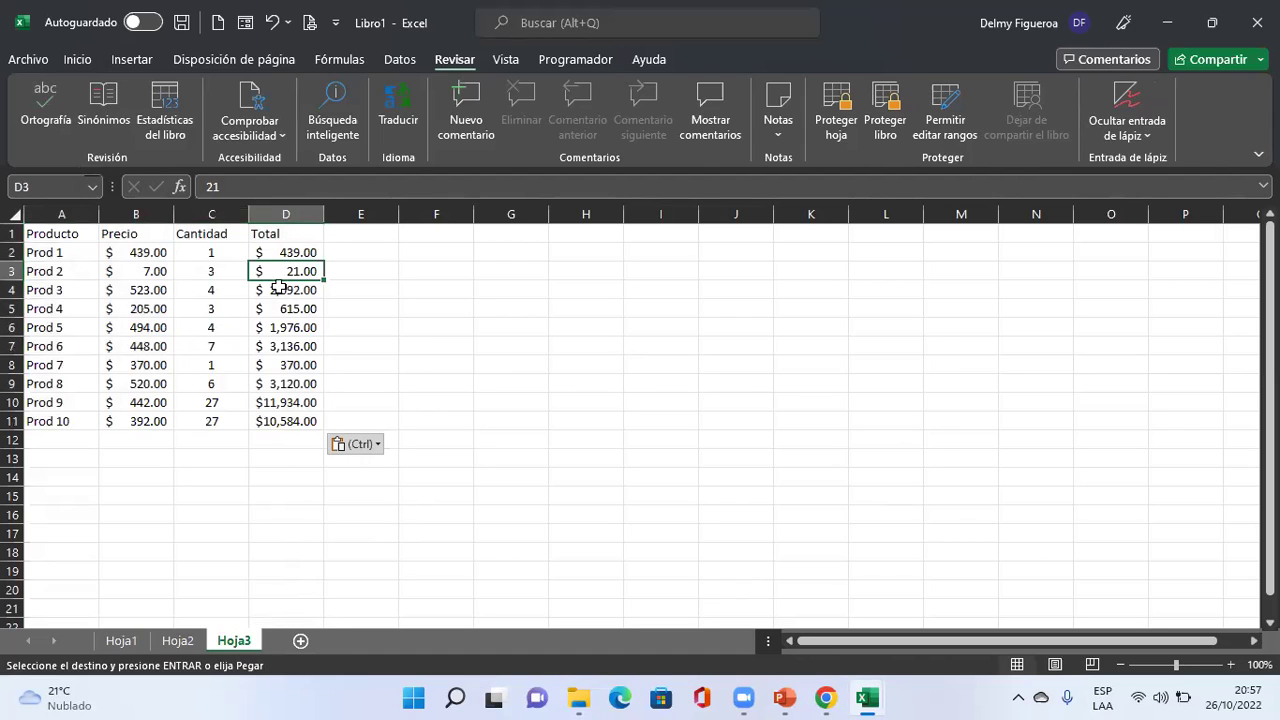
{"action": "left_click", "coordinate": [200, 268]}
{"action": "left_click", "coordinate": [285, 252]}
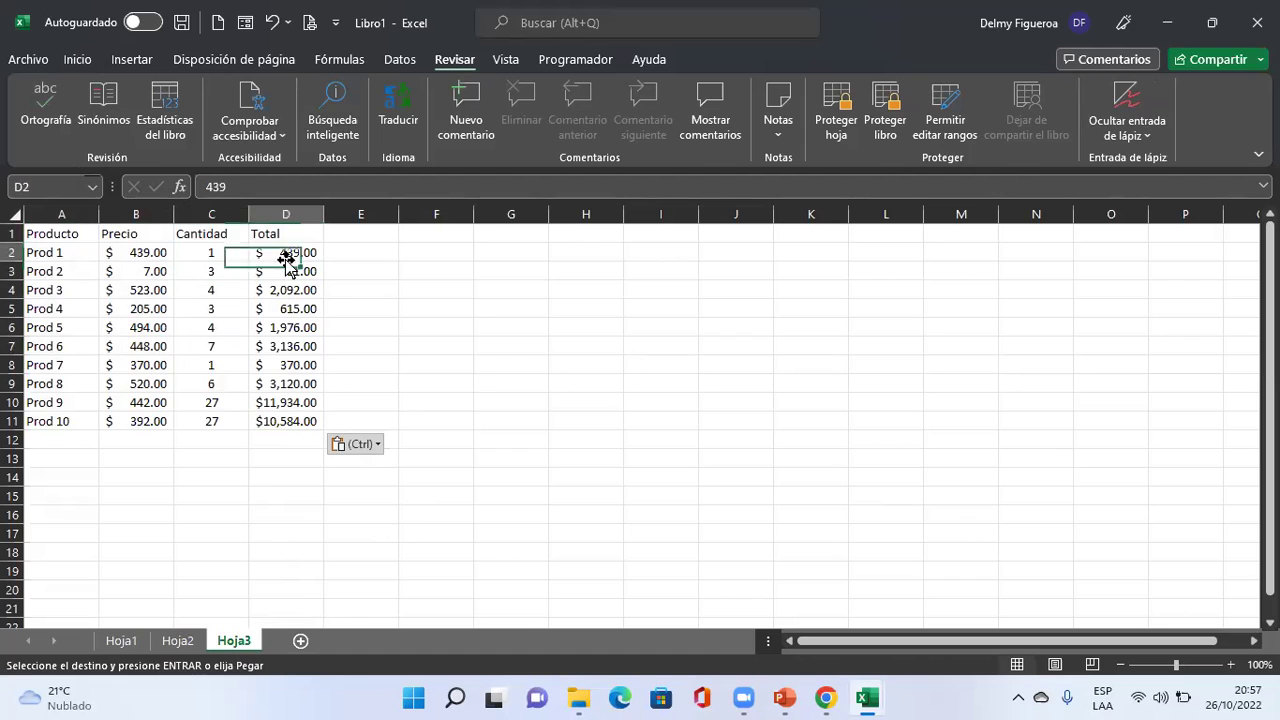
Autofit column D on Hoja3 so every Total shows.
{"action": "left_click", "coordinate": [177, 640]}
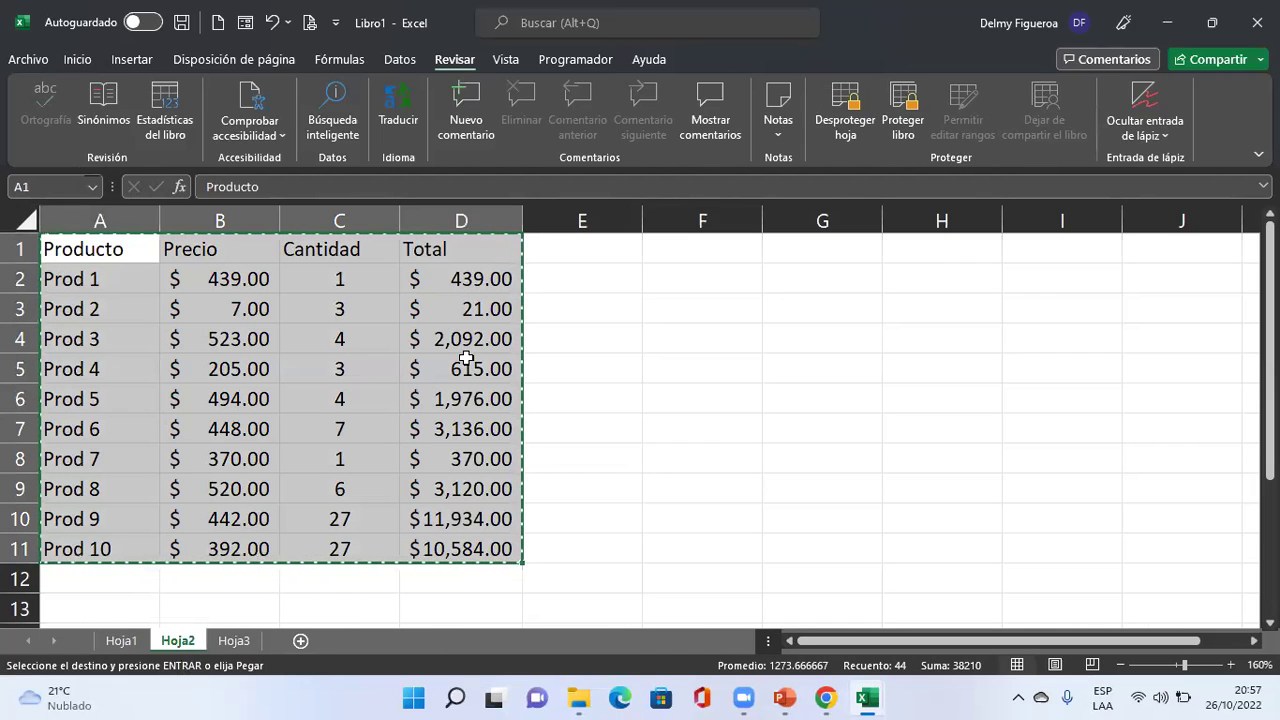
{"action": "left_click", "coordinate": [233, 640]}
{"action": "scroll", "coordinate": [522, 460], "scroll_direction": "up", "scroll_amount": 3}
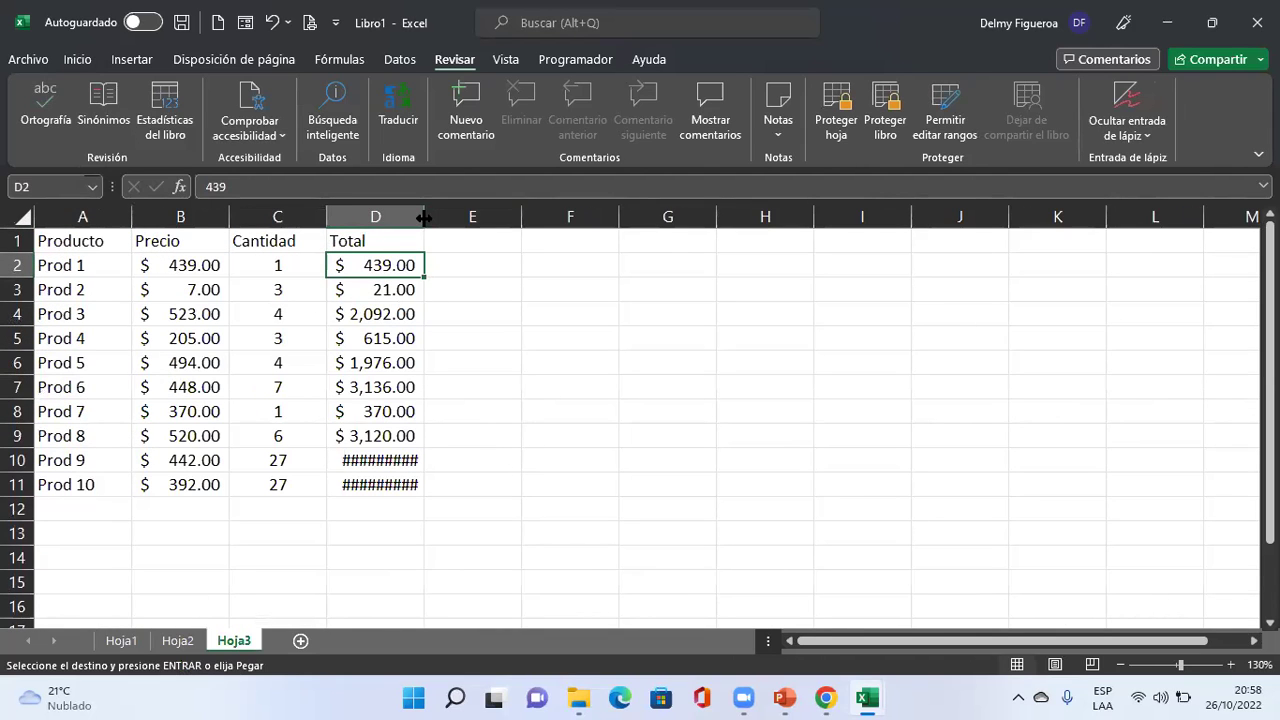
{"action": "double_click", "coordinate": [424, 217]}
Compare Prod 1's Total on Hoja2 and Hoja3, then select F1 on Hoja3.
{"action": "left_click", "coordinate": [176, 640]}
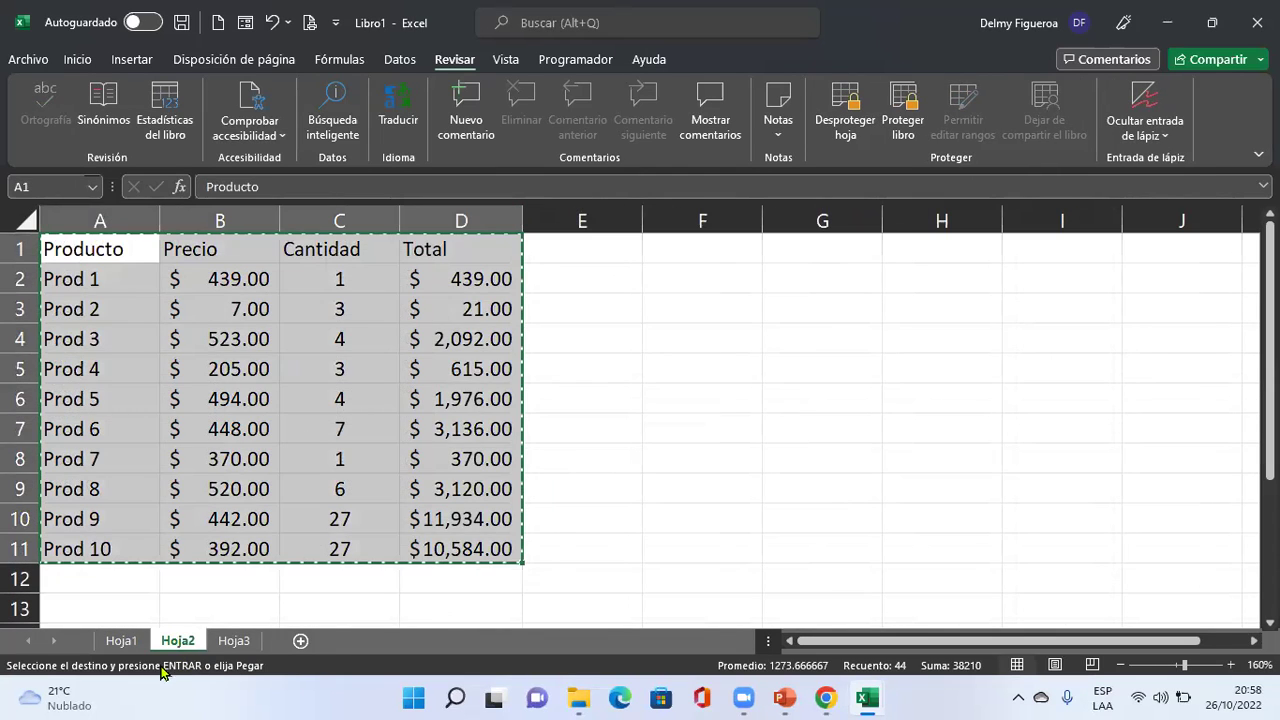
{"action": "left_click", "coordinate": [497, 280]}
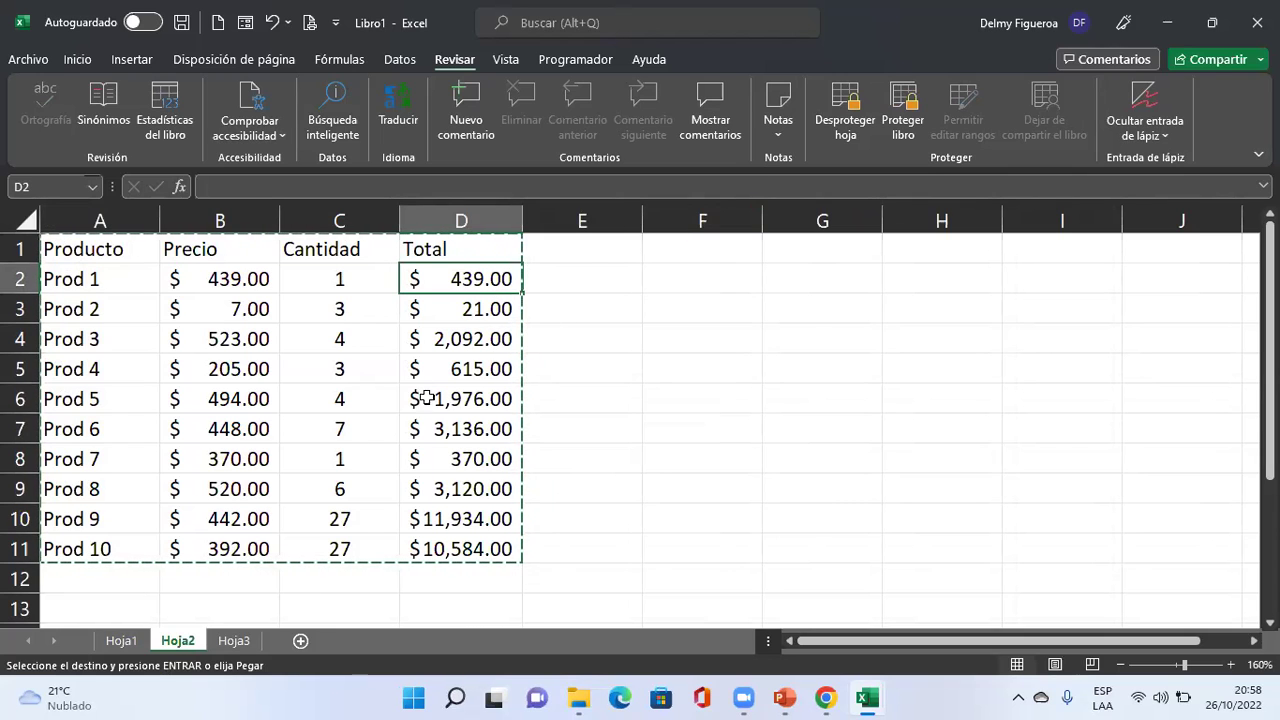
{"action": "left_click", "coordinate": [236, 641]}
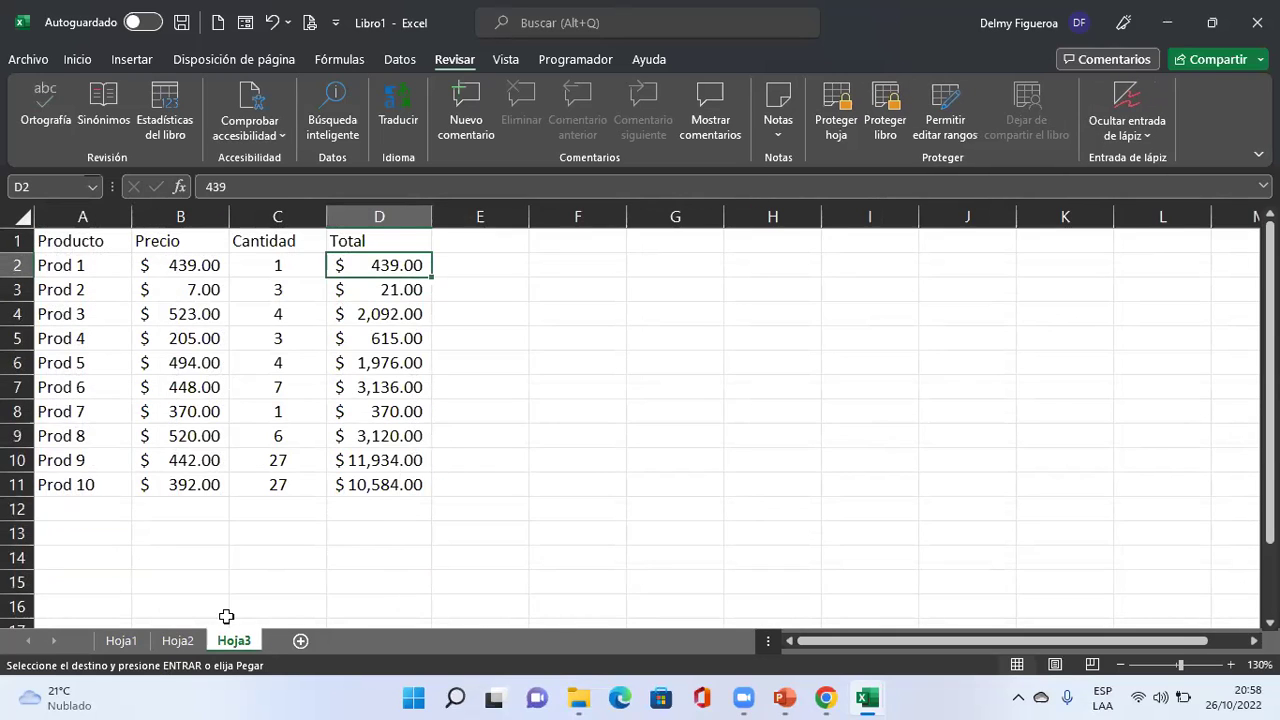
{"action": "left_click", "coordinate": [177, 641]}
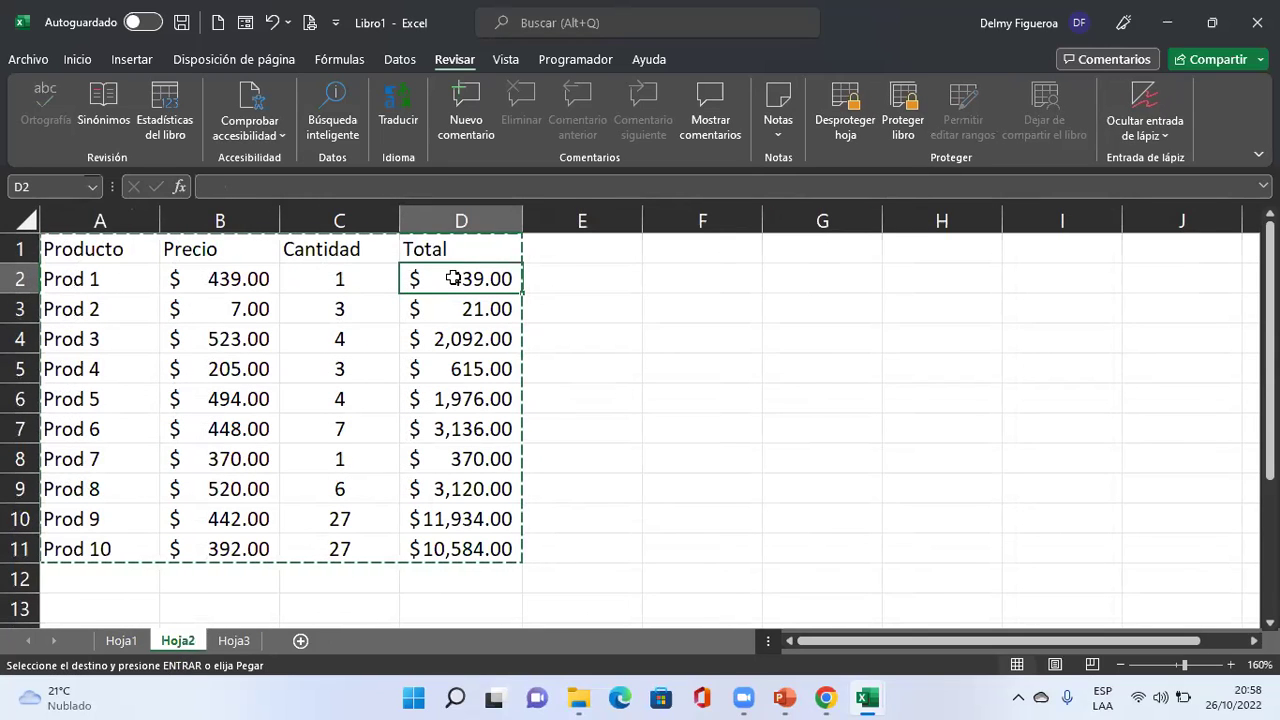
{"action": "left_click", "coordinate": [234, 640]}
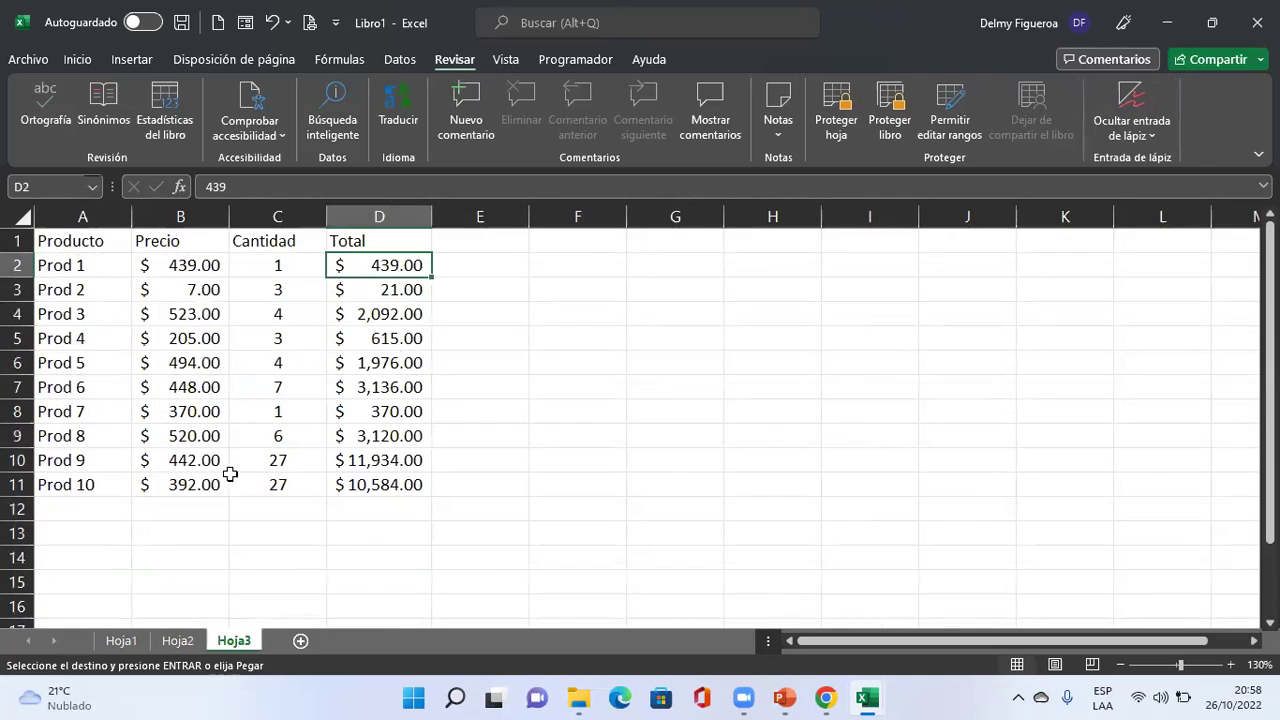
{"action": "left_click", "coordinate": [587, 242]}
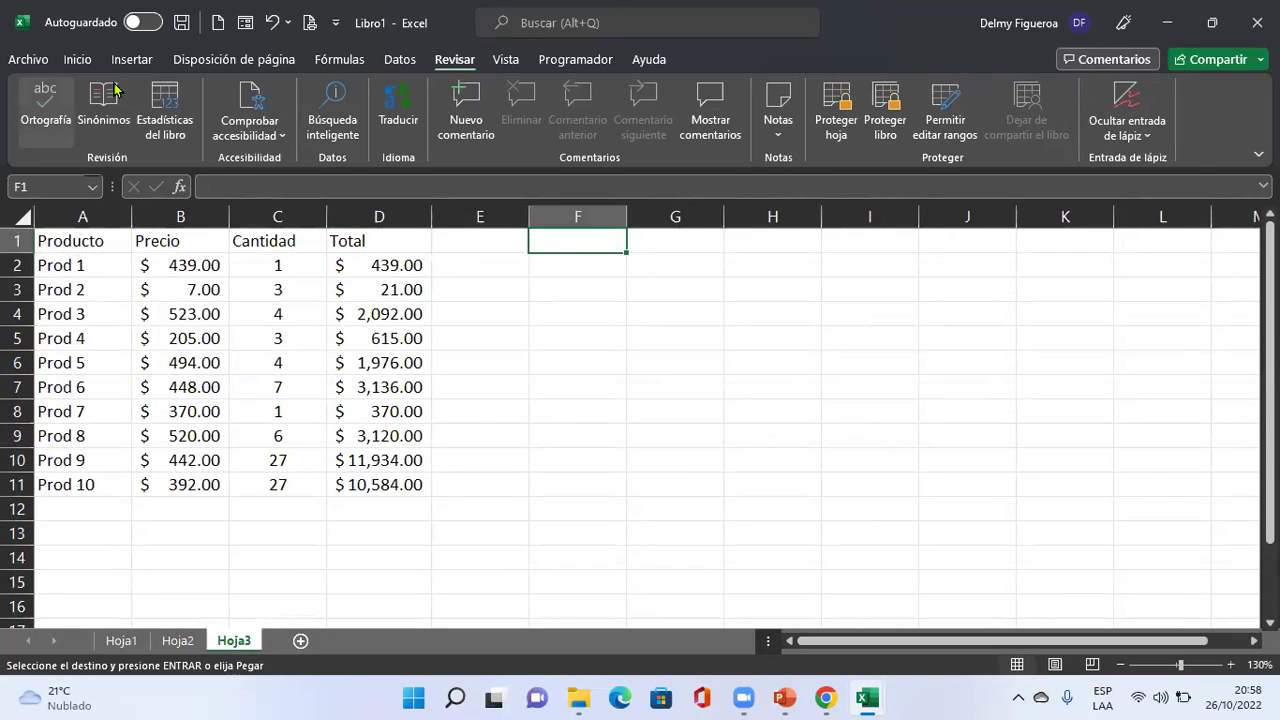
Paste the copied table at F1 as plain values without formatting.
{"action": "left_click", "coordinate": [77, 59]}
{"action": "left_click", "coordinate": [80, 136]}
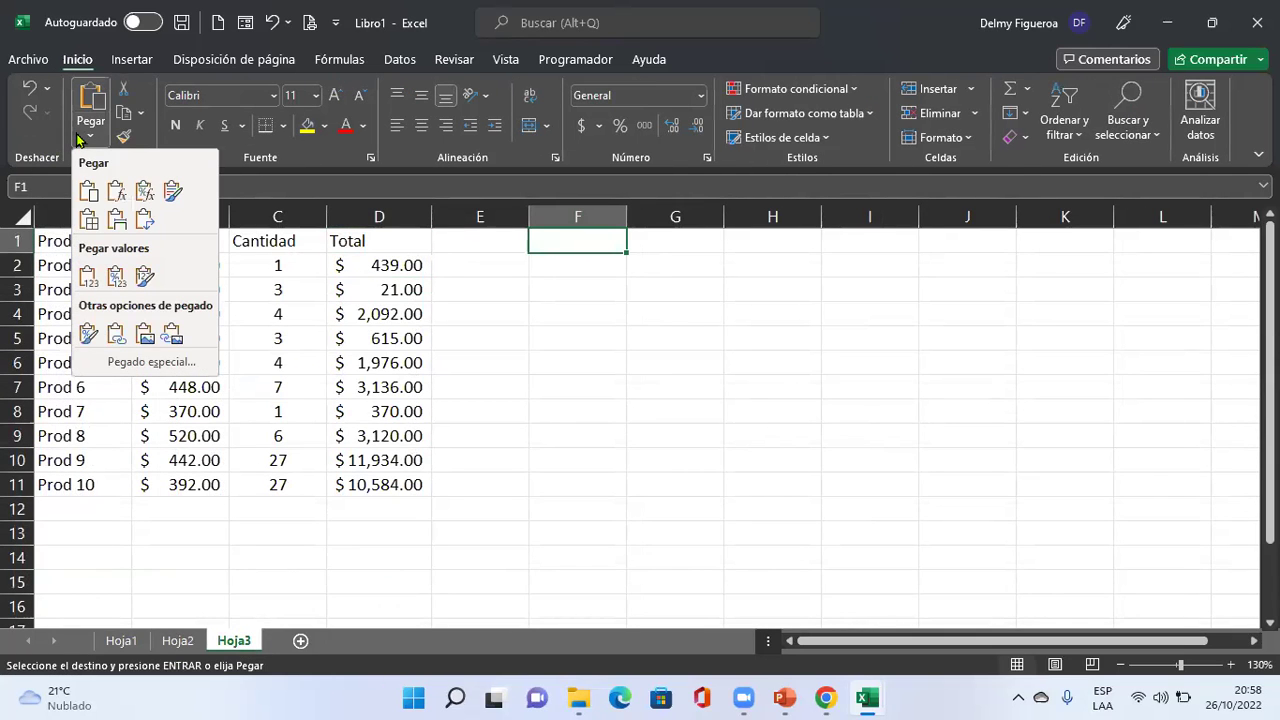
{"action": "left_click", "coordinate": [117, 193]}
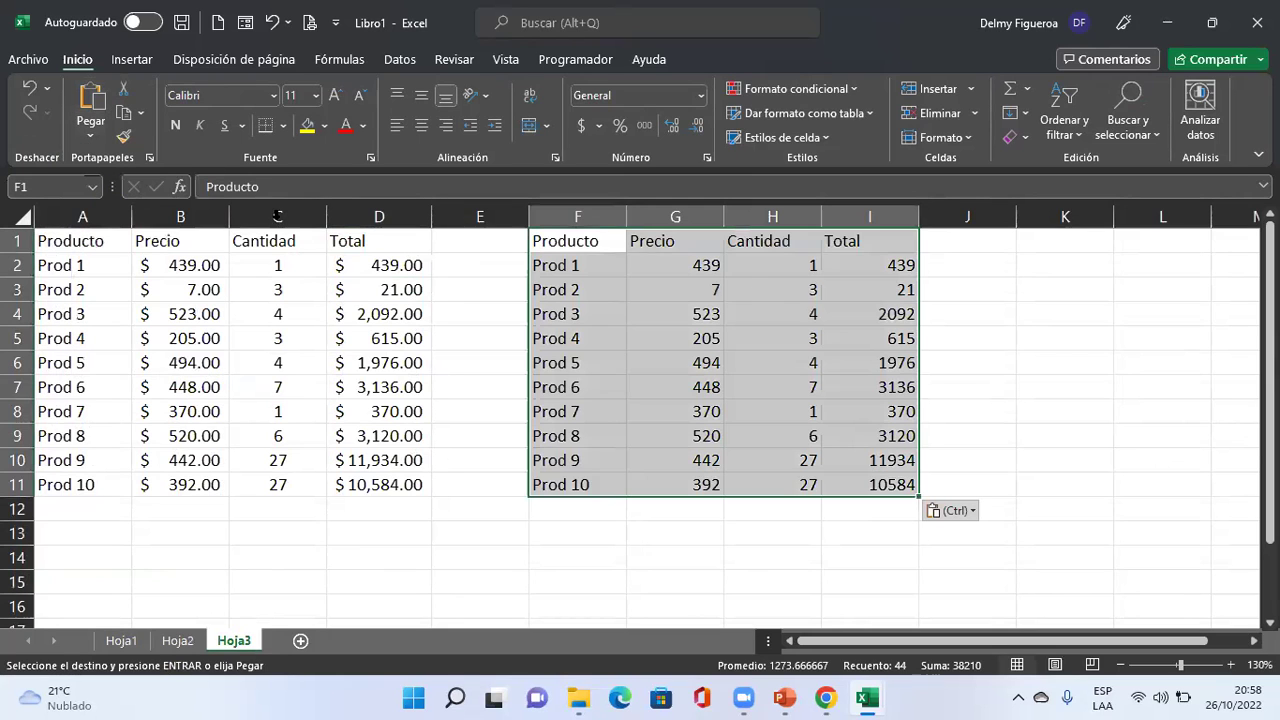
Check the pasted Totals for Prods 1, 4, 7 and 10 against Hoja2.
{"action": "left_click", "coordinate": [910, 265]}
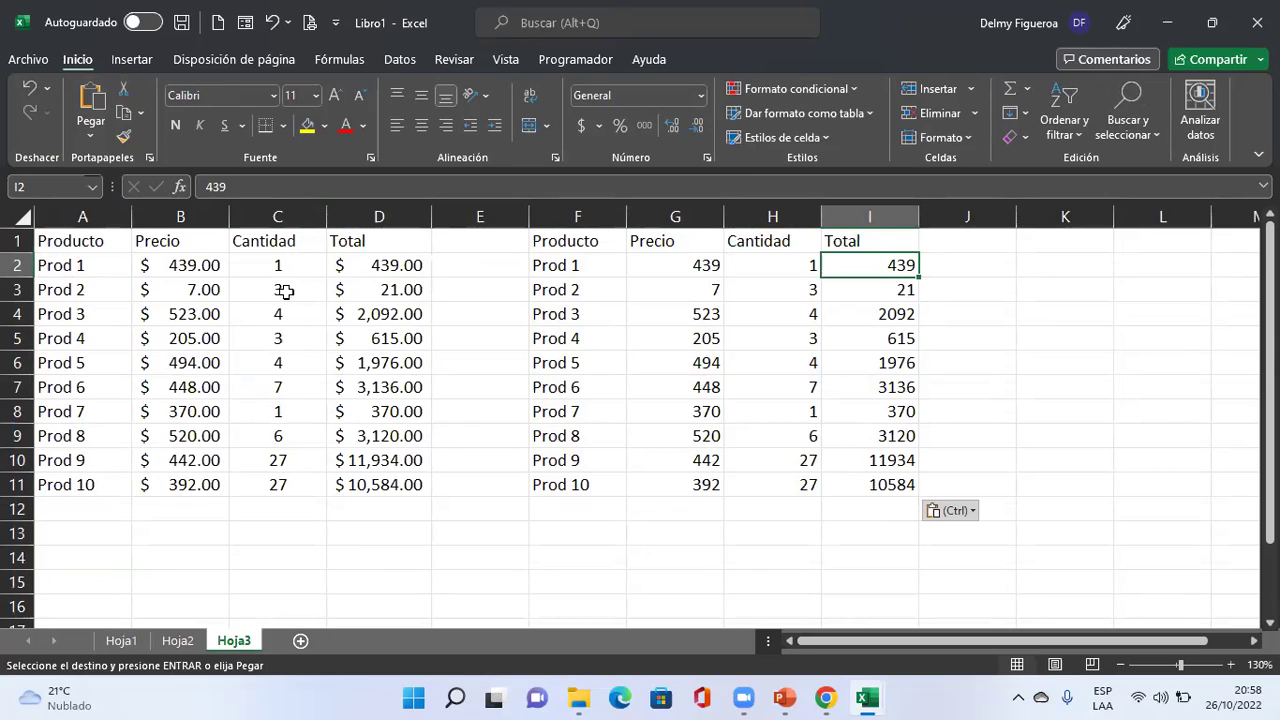
{"action": "left_click", "coordinate": [177, 640]}
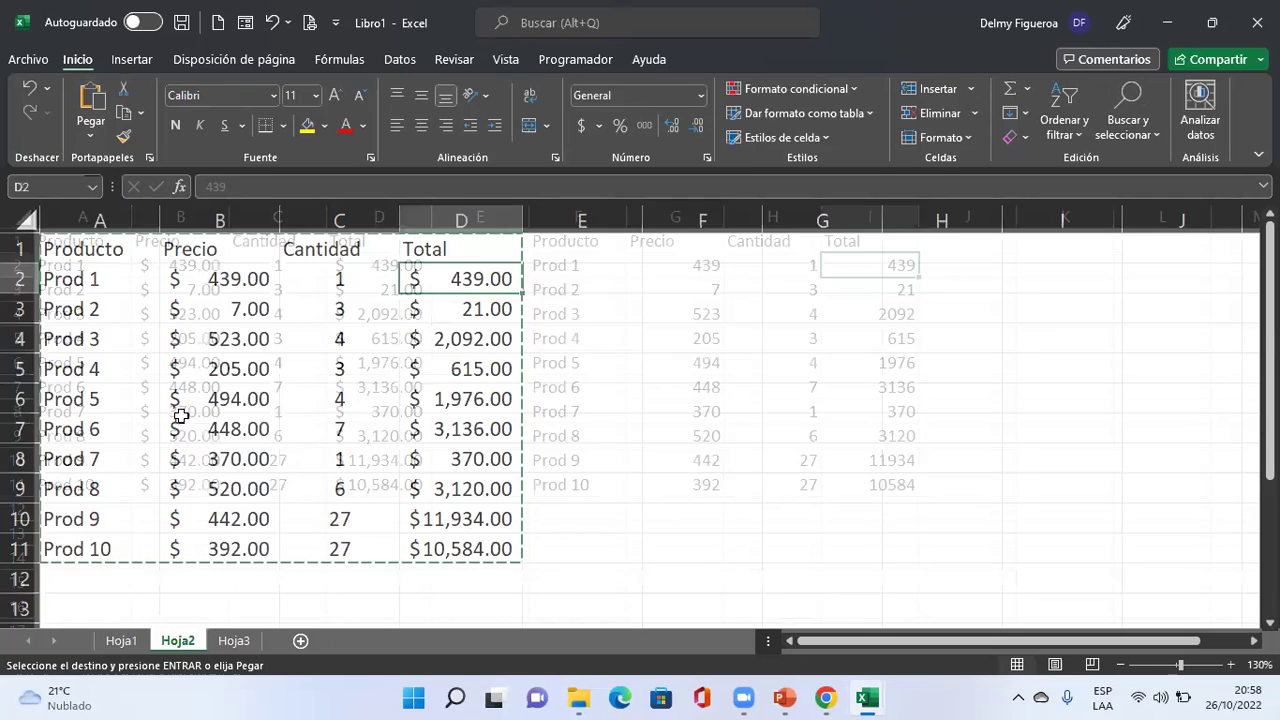
{"action": "left_click", "coordinate": [234, 640]}
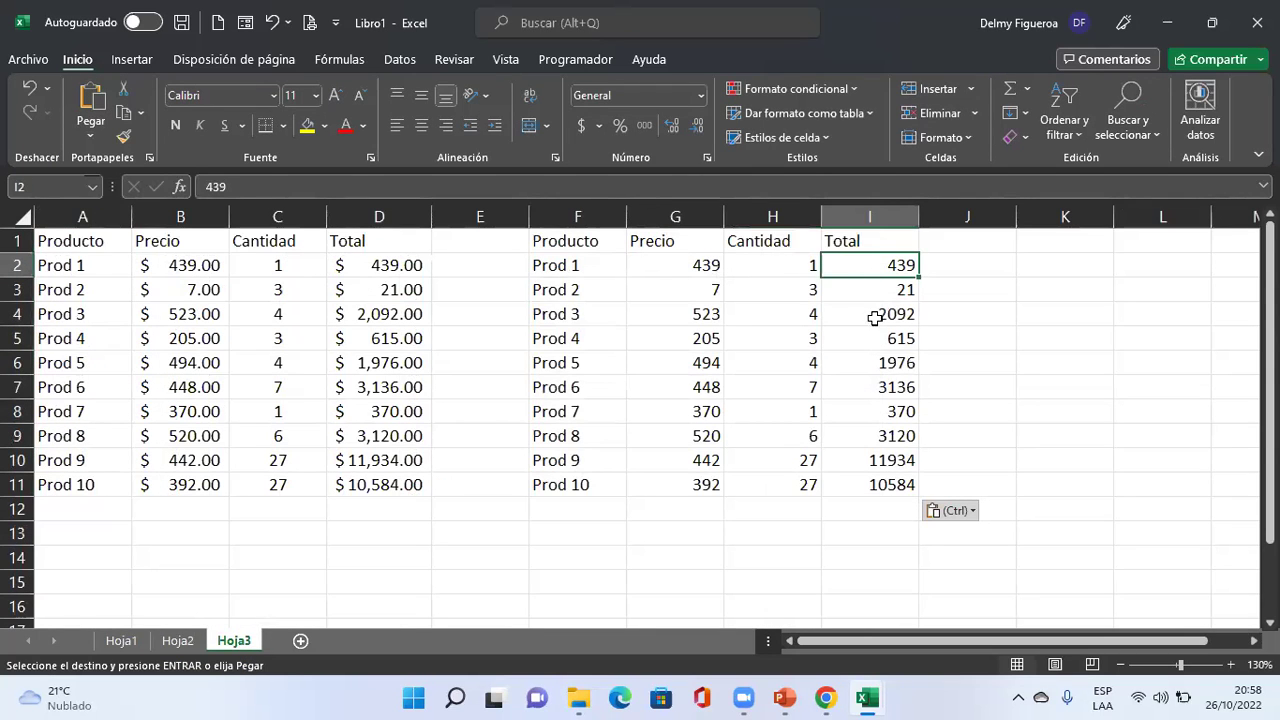
{"action": "left_click", "coordinate": [874, 335]}
{"action": "left_click", "coordinate": [849, 413]}
{"action": "left_click", "coordinate": [846, 484]}
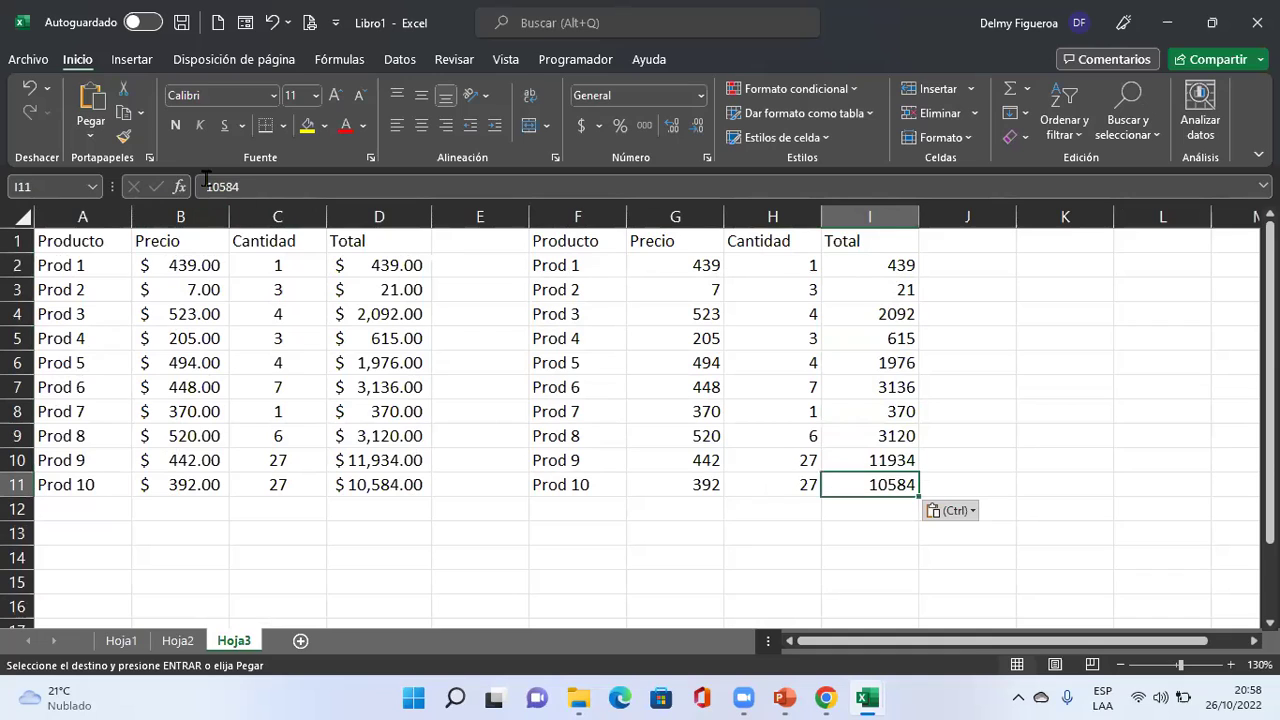
{"action": "left_click", "coordinate": [886, 267]}
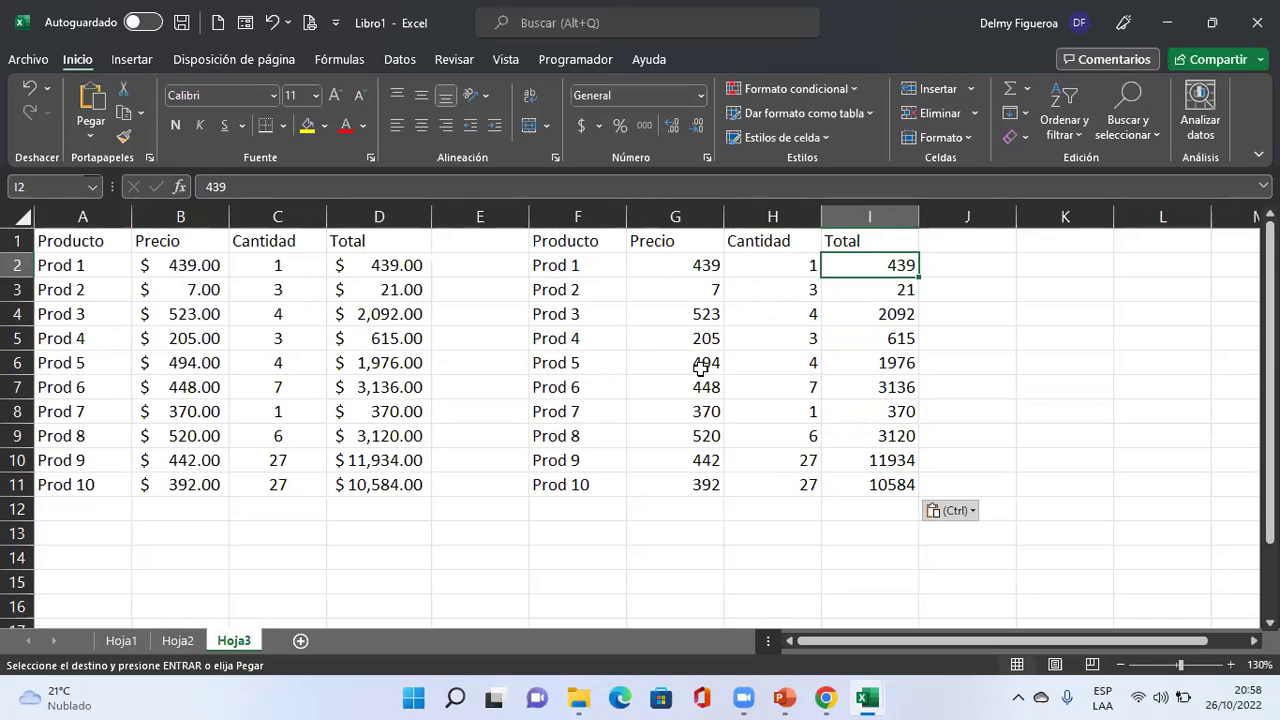
{"action": "left_click", "coordinate": [1051, 356]}
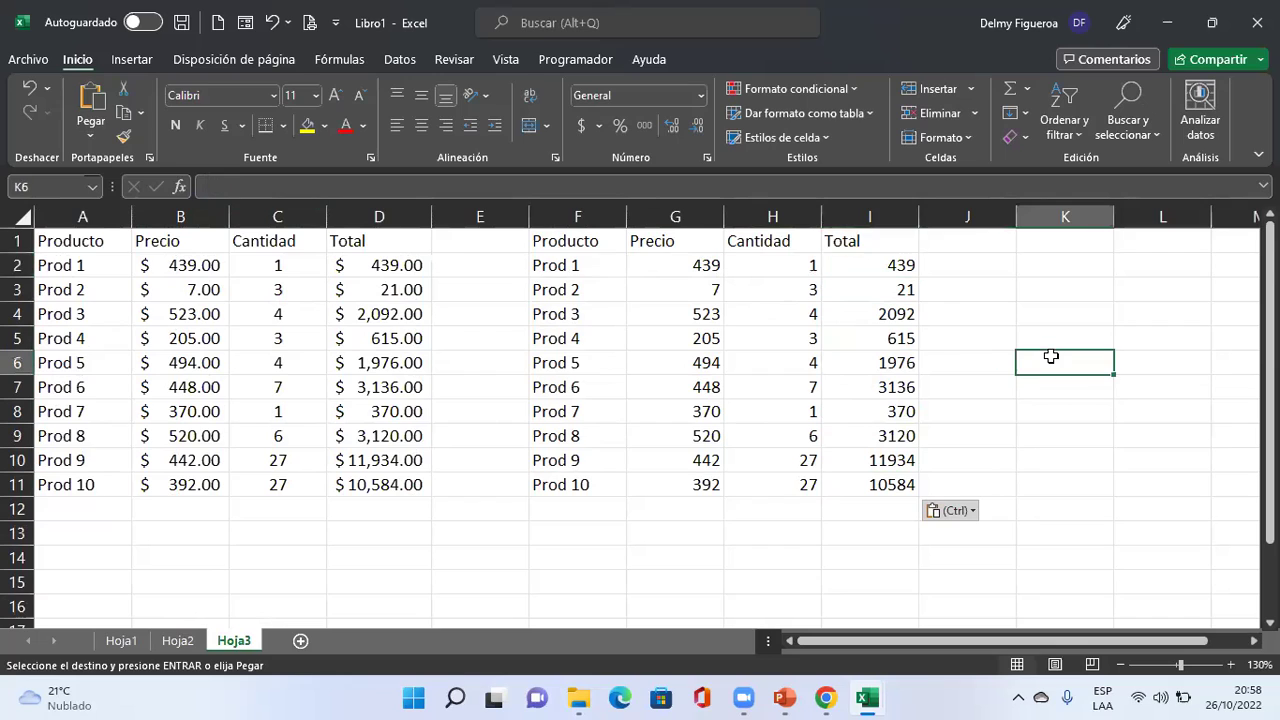
{"action": "left_click", "coordinate": [276, 508]}
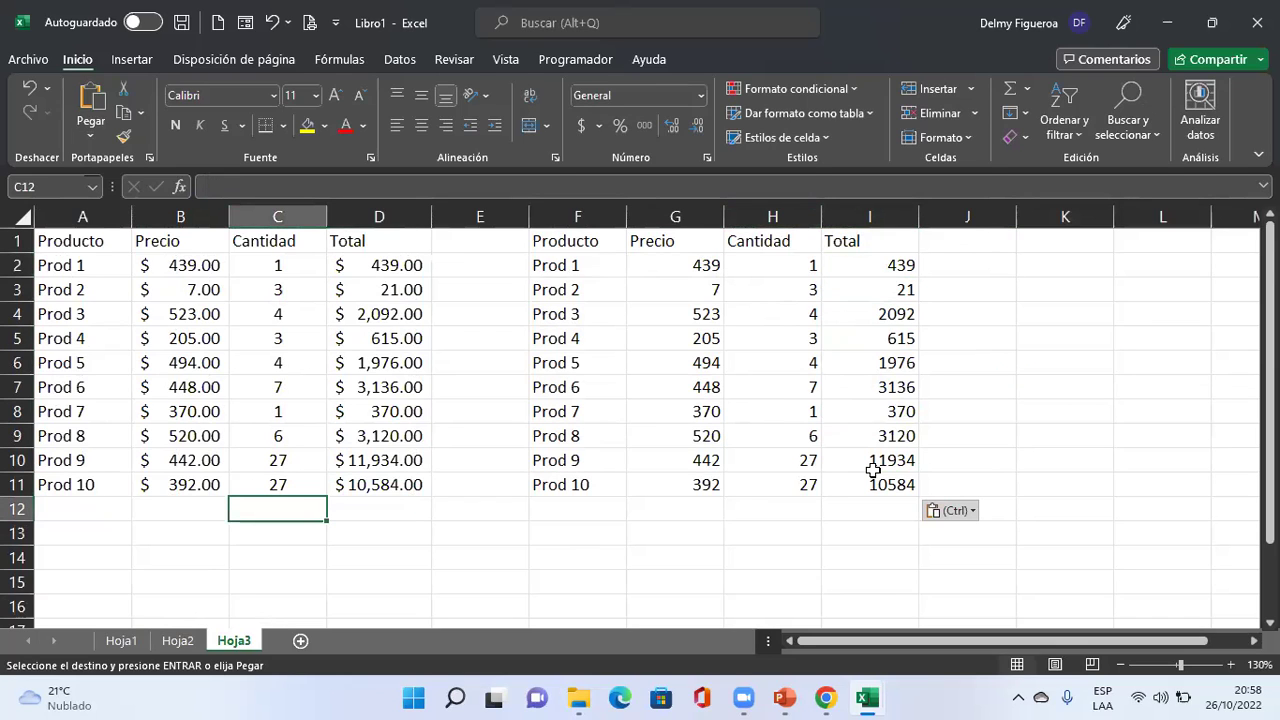